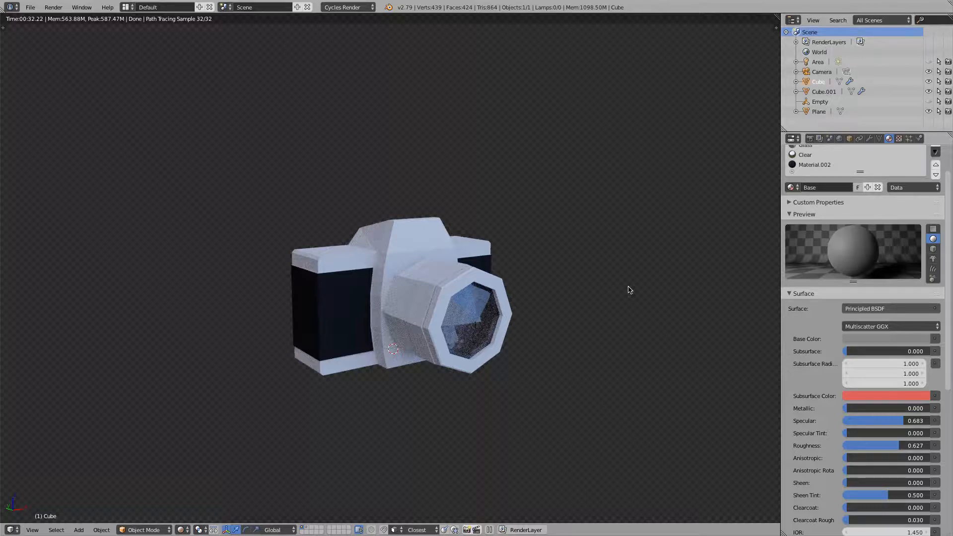
# Step: Examine the finished low-poly camera from several sides in rendered display, and switch the viewport to solid shading
pyautogui.moveTo(564, 219); pyautogui.dragTo(514, 180, button='middle')
pyautogui.moveTo(542, 263); pyautogui.dragTo(507, 229, button='middle')
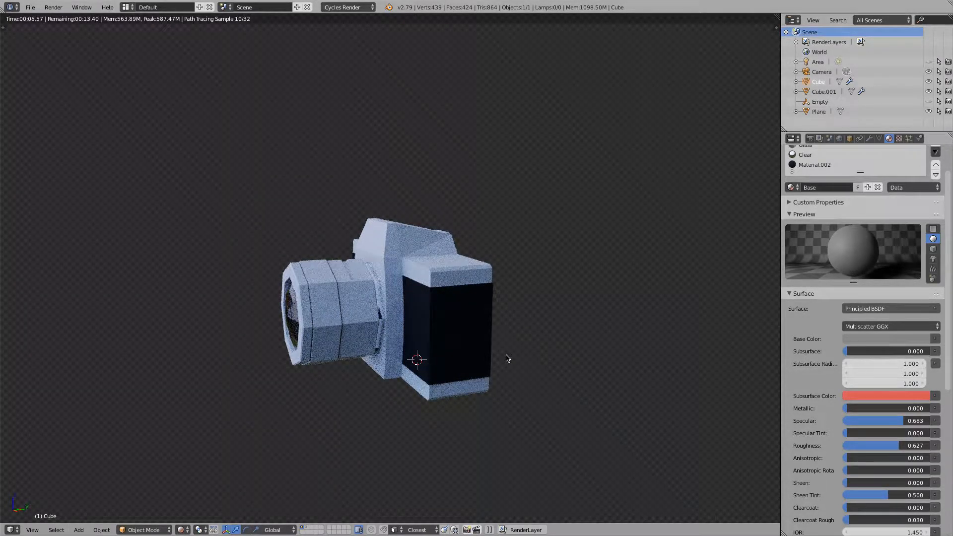
pyautogui.moveTo(406, 275); pyautogui.dragTo(407, 318, button='middle')
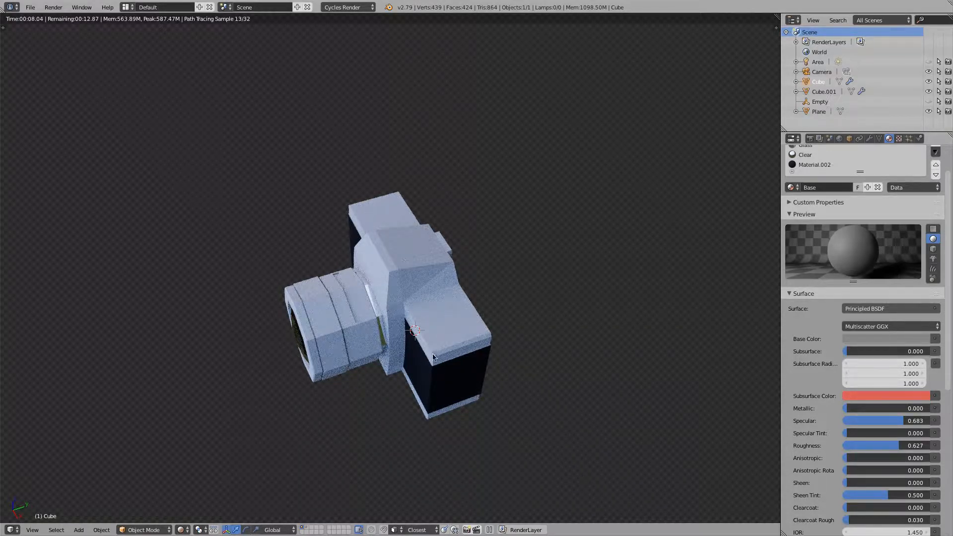
pyautogui.press('KP_3')
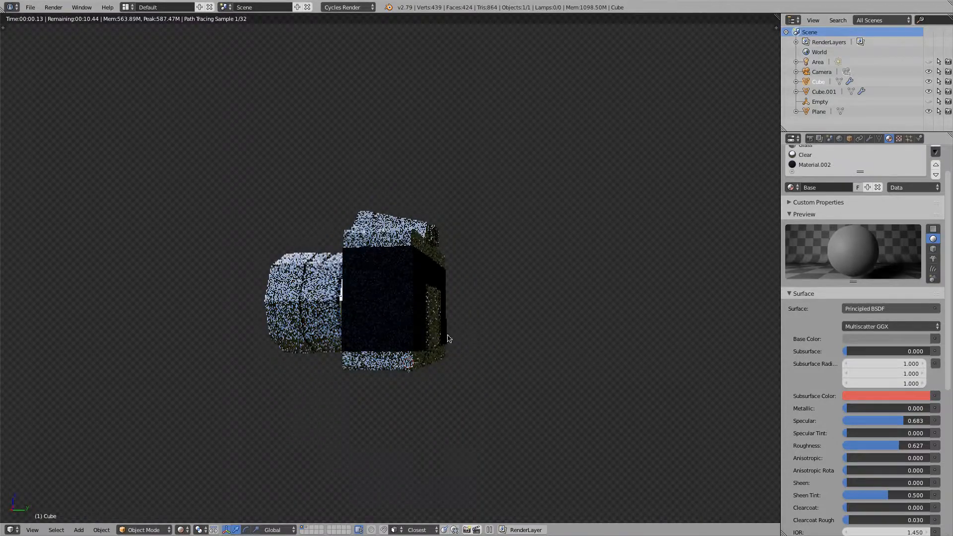
pyautogui.moveTo(309, 362); pyautogui.dragTo(606, 234, button='middle')
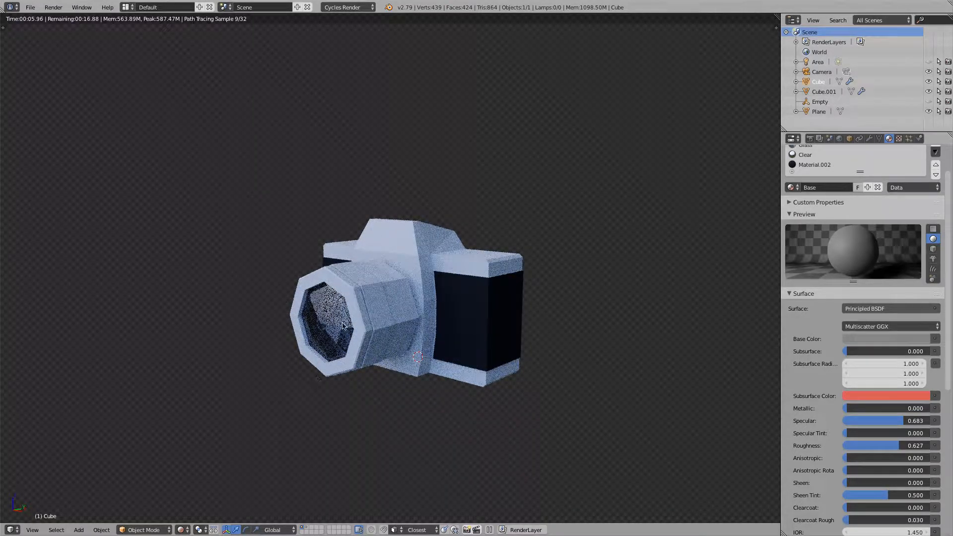
pyautogui.hotkey('shift', 'z')
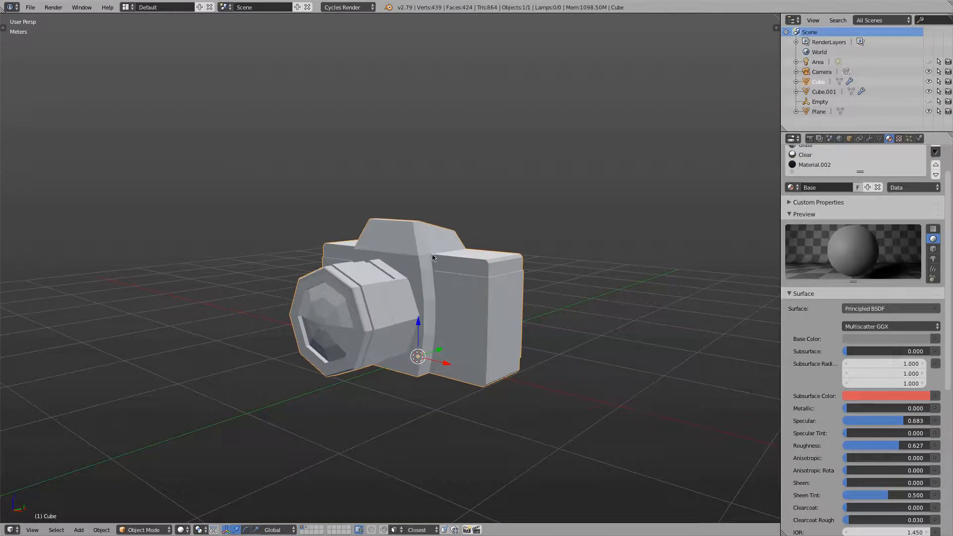
pyautogui.moveTo(432, 258); pyautogui.dragTo(441, 268, button='middle')
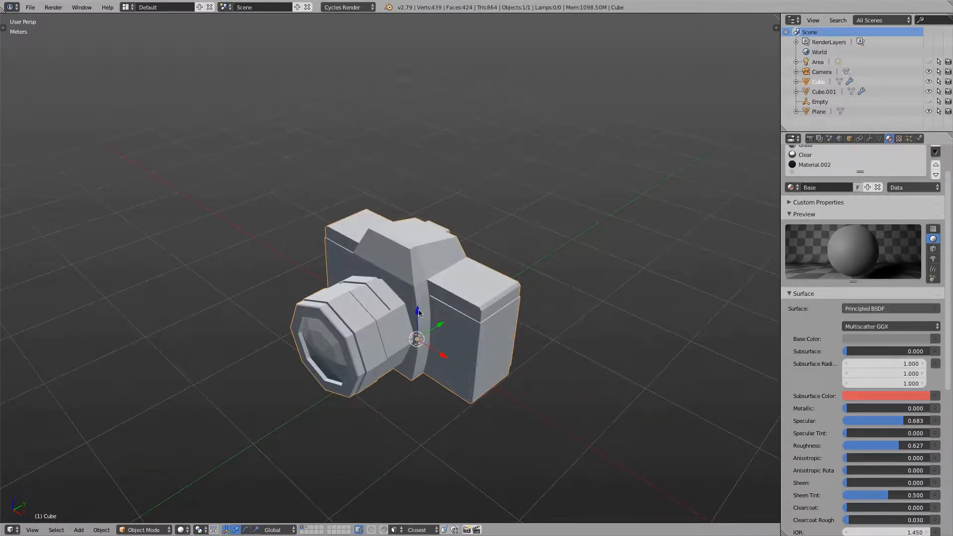
# Step: Try to pull the linked camera body mesh away from the lens along Y in Edit Mode
pyautogui.press('Tab')
pyautogui.moveTo(490, 276); pyautogui.dragTo(474, 290, button='middle')
pyautogui.press('a')
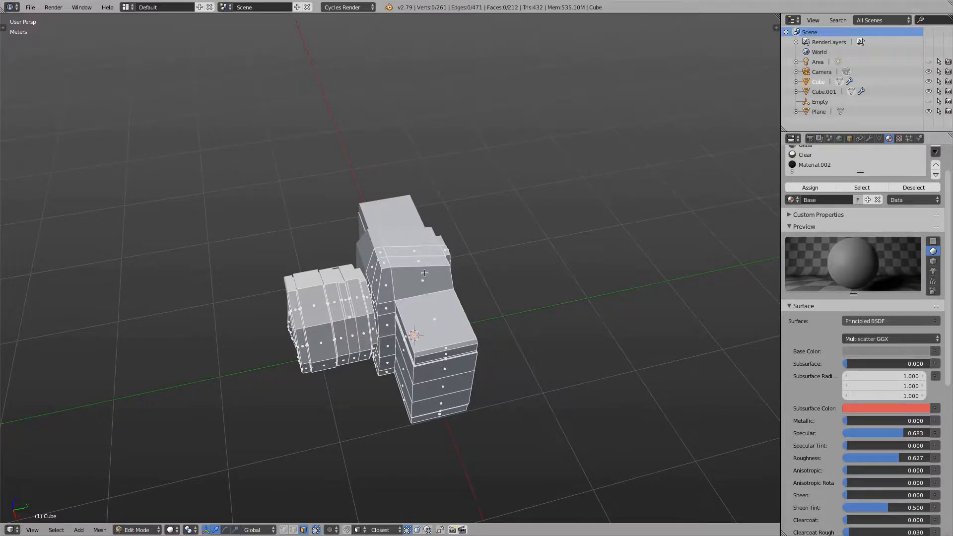
pyautogui.press('l')
pyautogui.moveTo(457, 318); pyautogui.dragTo(533, 316)
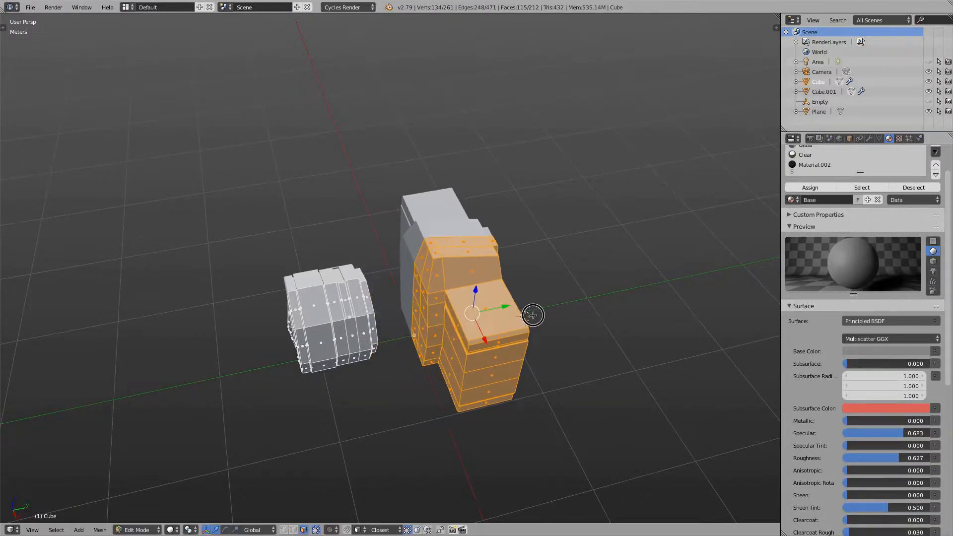
pyautogui.hotkey('ctrl', 'z')
# Step: Turn on the Screencast Keys display in the viewport
pyautogui.press('n')
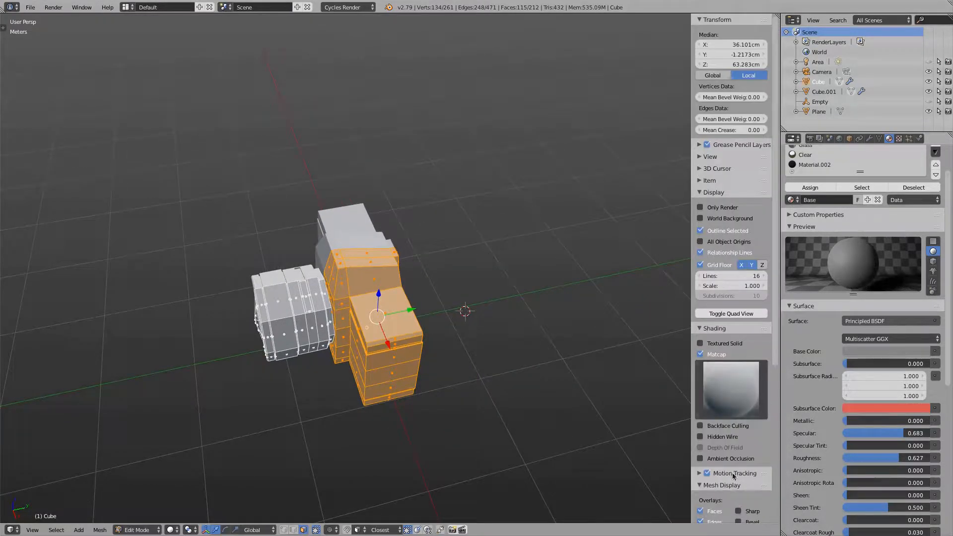
pyautogui.scroll(-10, 734, 476)
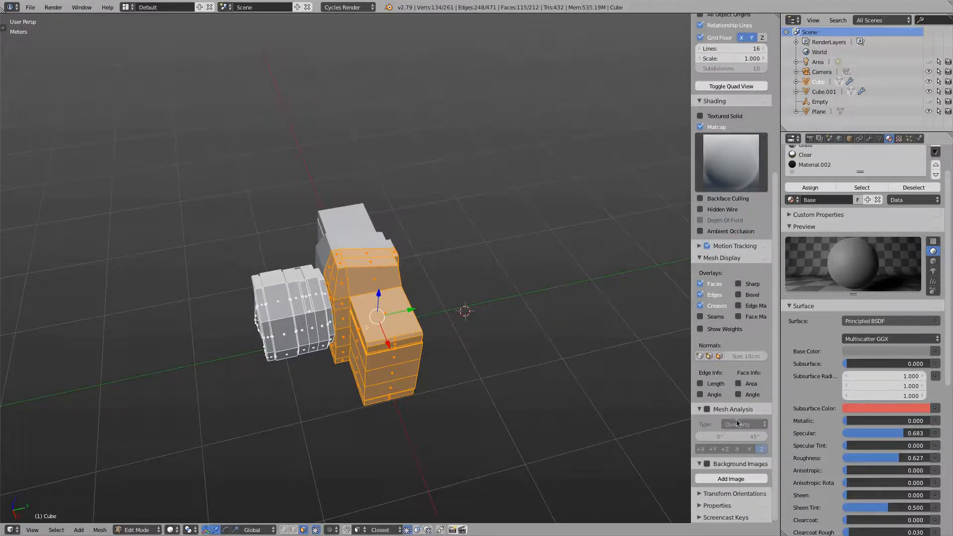
pyautogui.scroll(-1, 732, 512)
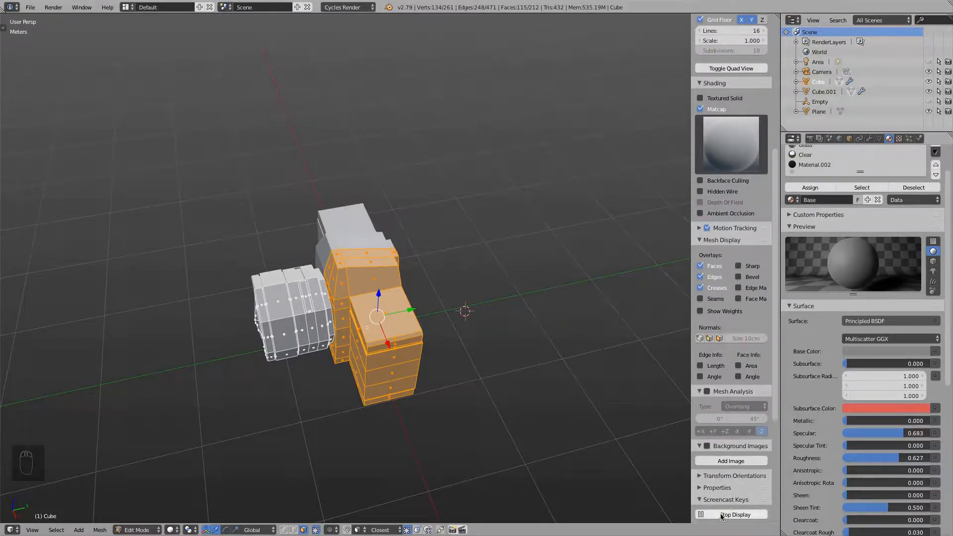
pyautogui.press('n')
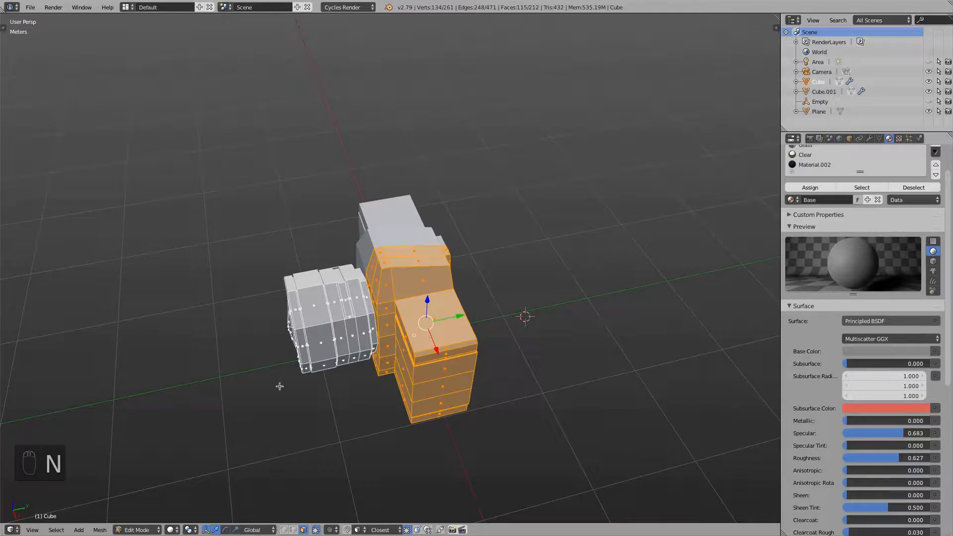
# Step: Deselect the mesh, select the linked camera body geometry and move it along Y, well away from the lens
pyautogui.press('a')
pyautogui.press('Tab')
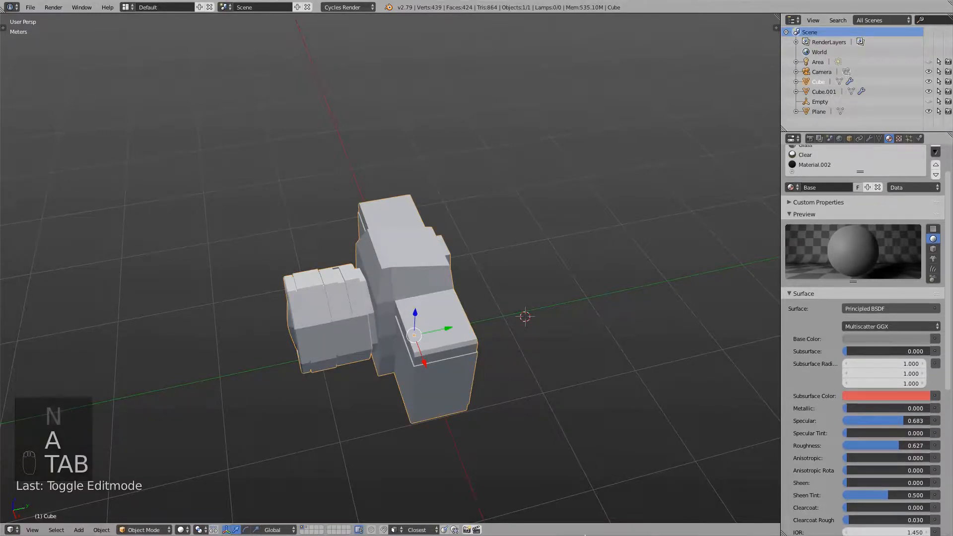
pyautogui.press('Tab')
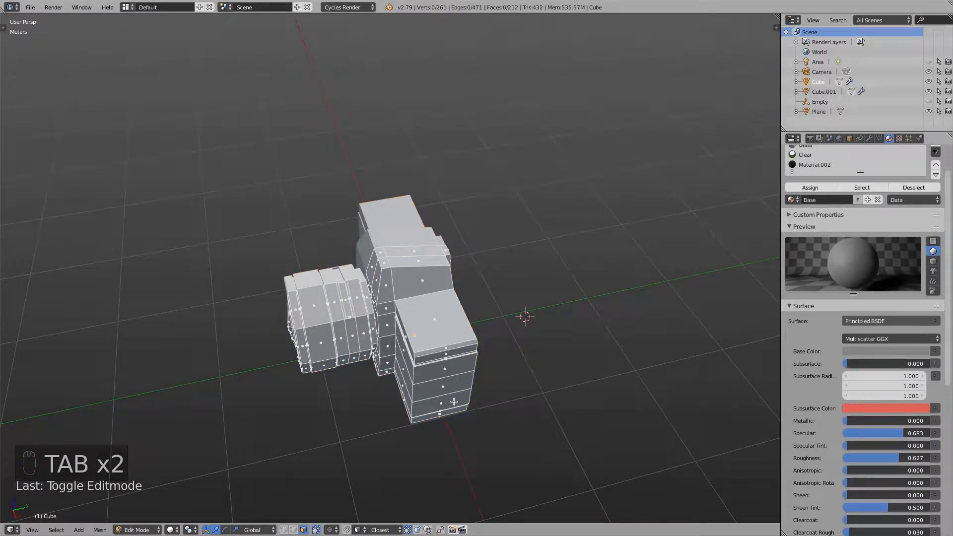
pyautogui.press('l')
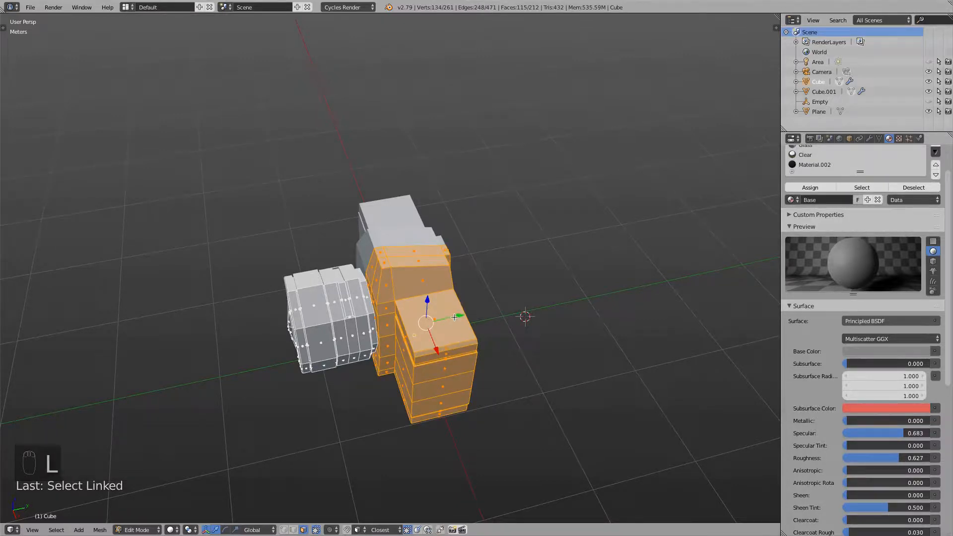
pyautogui.moveTo(454, 317); pyautogui.dragTo(578, 294)
pyautogui.moveTo(577, 294); pyautogui.dragTo(486, 278, button='middle')
# Step: Select the linked lens geometry to inspect it separately, and undo back to before the body was moved
pyautogui.press('a')
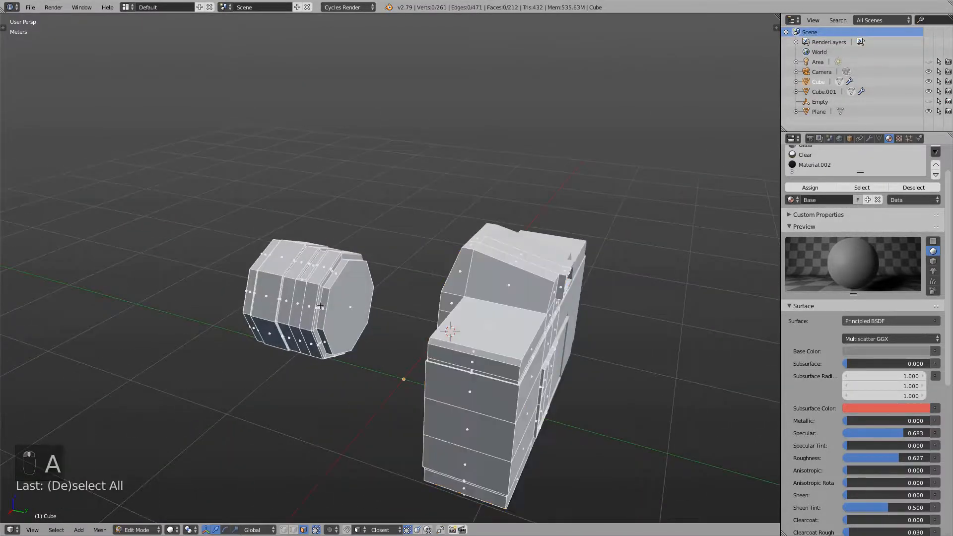
pyautogui.press('l')
pyautogui.press('l')
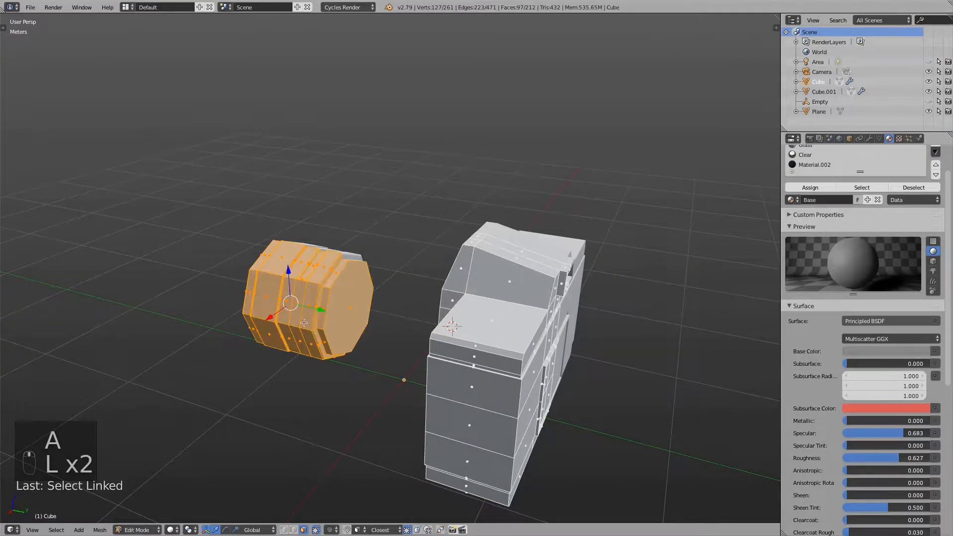
pyautogui.moveTo(320, 310); pyautogui.dragTo(354, 175, button='middle')
pyautogui.press('super+z')
pyautogui.press('super+z')
pyautogui.press('super+z')
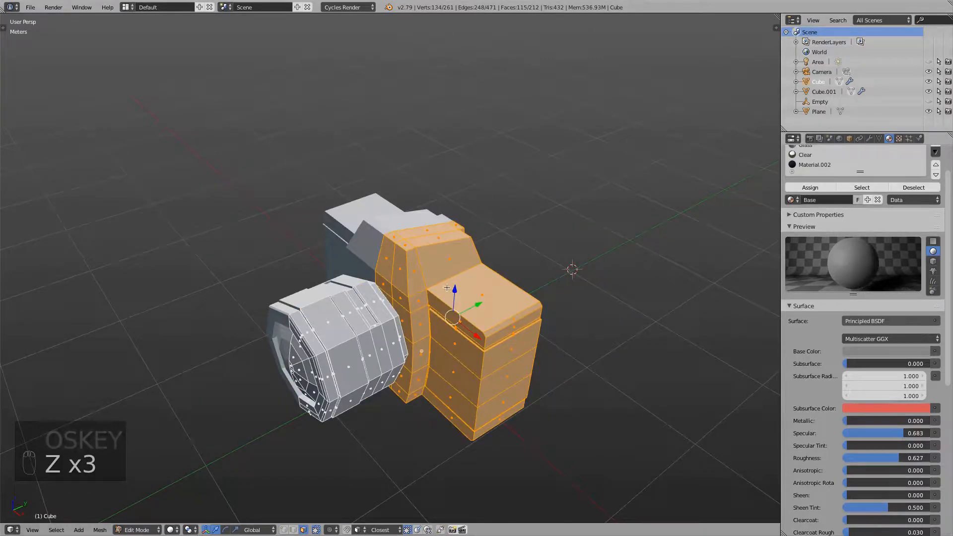
# Step: Select the thin face loop around the camera body's grip together with its front and side panel faces
pyautogui.moveTo(474, 421); pyautogui.dragTo(398, 351, button='middle')
pyautogui.scroll(2, 355, 372)
pyautogui.scroll(1, 399, 348)
pyautogui.scroll(2, 411, 299)
pyautogui.scroll(-1, 397, 276)
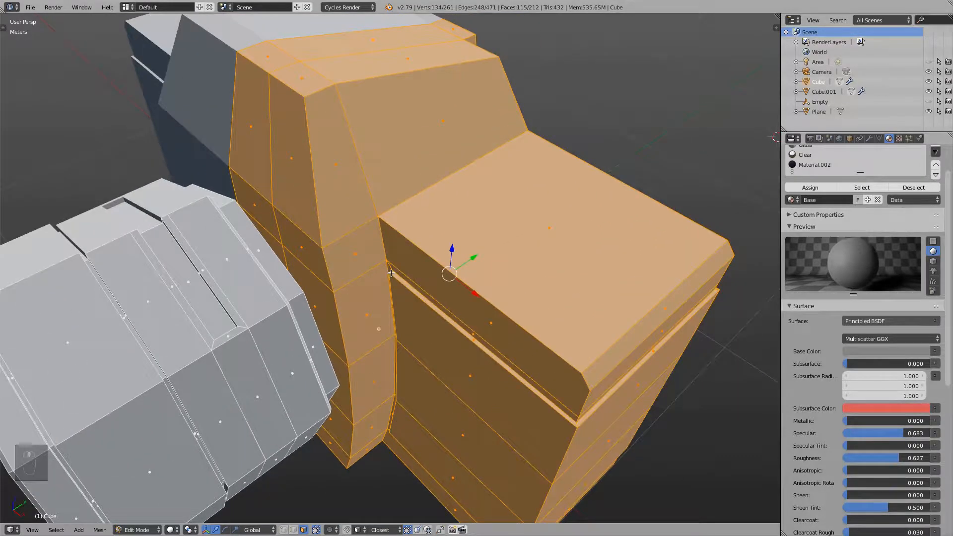
pyautogui.press('a')
pyautogui.keyDown('alt'); pyautogui.rightClick(391, 271); pyautogui.keyUp('alt')
pyautogui.press('c')
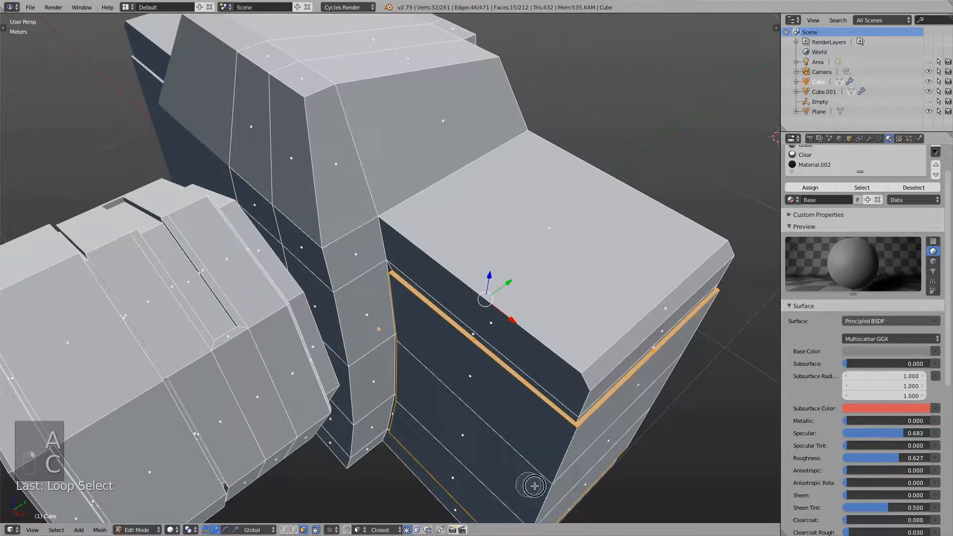
pyautogui.click(557, 489)
pyautogui.rightClick(529, 441)
pyautogui.moveTo(525, 436); pyautogui.dragTo(454, 364, button='middle')
pyautogui.press('c')
pyautogui.moveTo(405, 390); pyautogui.dragTo(578, 394)
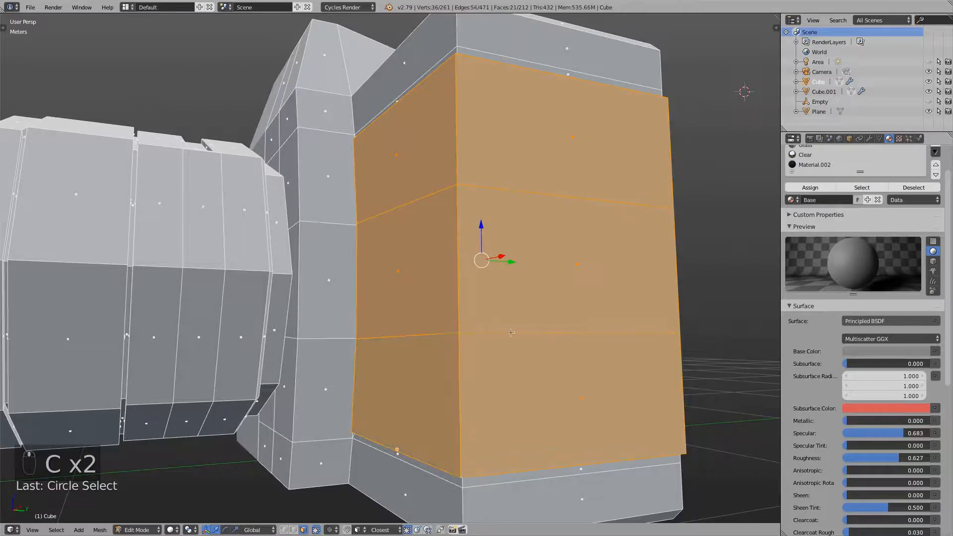
pyautogui.rightClick(556, 382)
# Step: Add the outer panel faces on the back of the camera body to the selection
pyautogui.scroll(-5, 526, 357)
pyautogui.moveTo(497, 327); pyautogui.dragTo(362, 318, button='middle')
pyautogui.press('c')
pyautogui.moveTo(341, 285); pyautogui.dragTo(351, 252)
pyautogui.press('c')
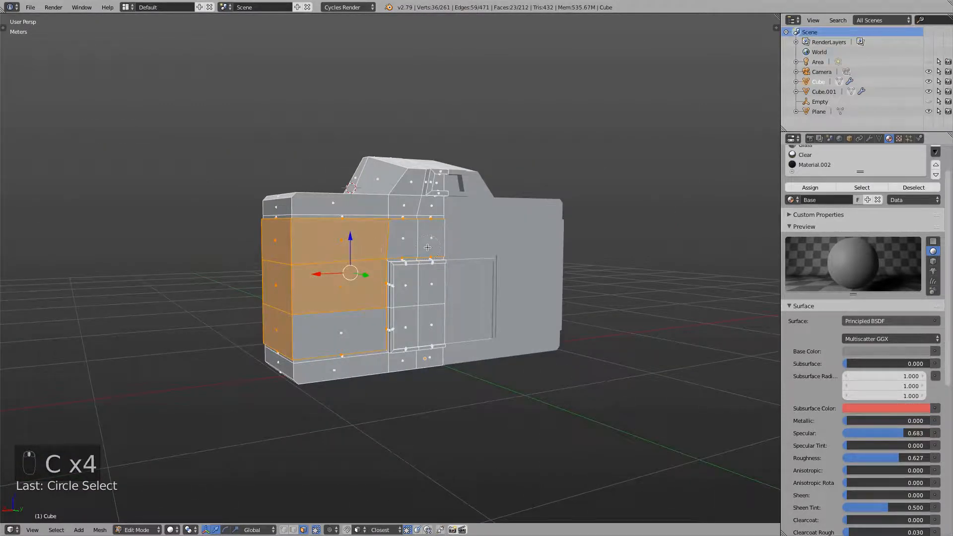
pyautogui.press('c')
pyautogui.click(352, 328)
pyautogui.rightClick(349, 331)
# Step: Hide the selected grip panel faces, reveal them again, and return to Object Mode with nothing selected in the mesh
pyautogui.moveTo(348, 332); pyautogui.dragTo(231, 280, button='middle')
pyautogui.scroll(4, 466, 267)
pyautogui.press('h')
pyautogui.hotkey('alt', 'h')
pyautogui.scroll(-6, 287, 323)
pyautogui.moveTo(287, 323); pyautogui.dragTo(380, 290, button='middle')
pyautogui.press('a')
pyautogui.press('Tab')
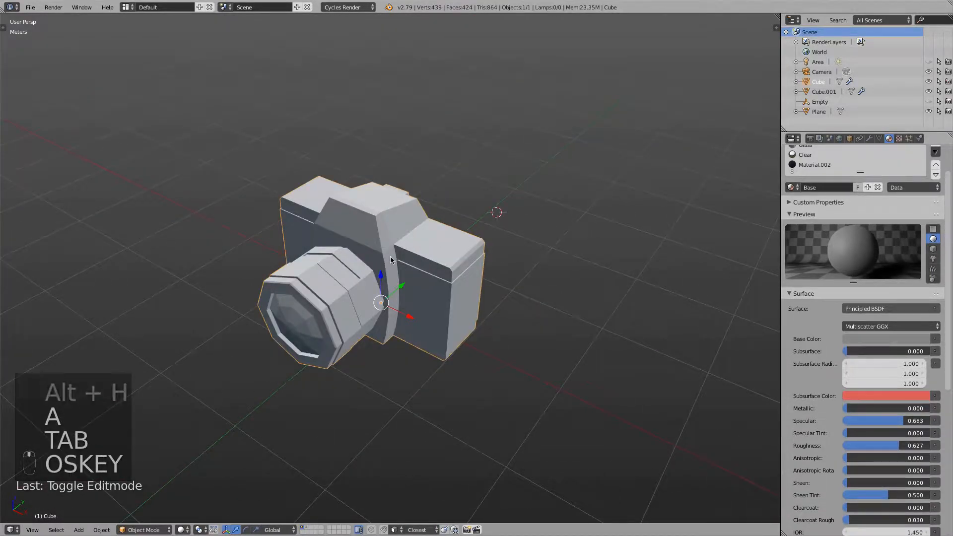
# Step: Start a new empty scene and turn on the Screencast Keys display in it
pyautogui.press('super+n')
pyautogui.click(391, 259)
pyautogui.press('n')
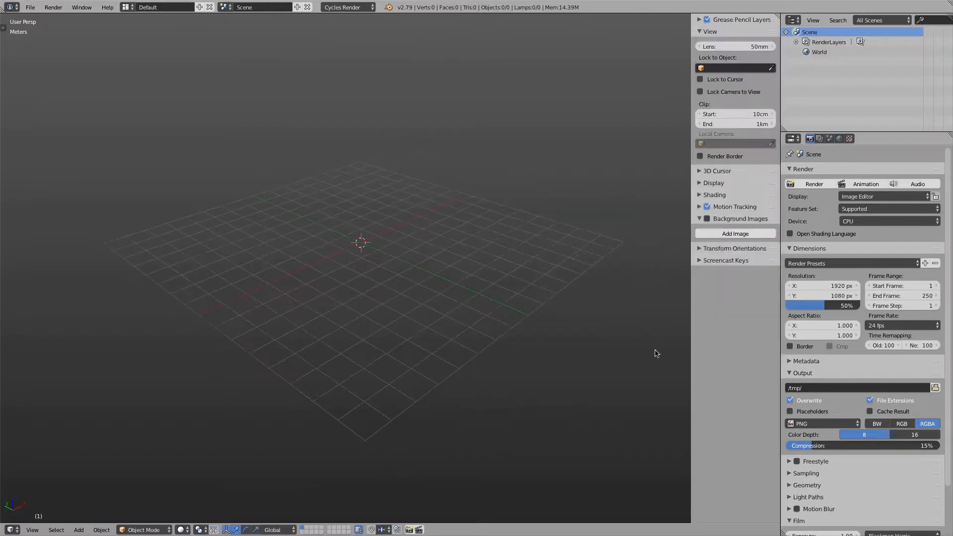
pyautogui.press('n')
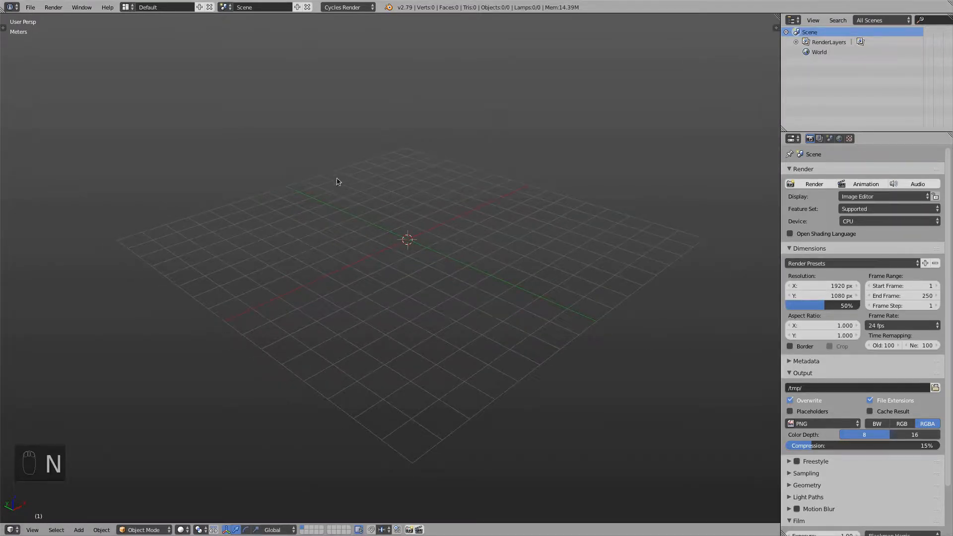
# Step: Add a cube mesh at the scene origin
pyautogui.press('t')
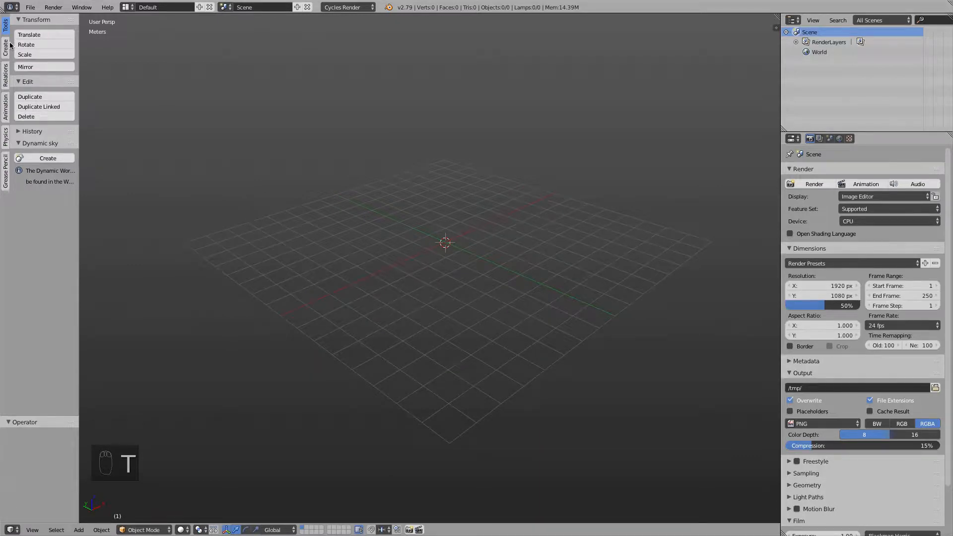
pyautogui.click(5, 48)
pyautogui.click(35, 53)
pyautogui.press('t')
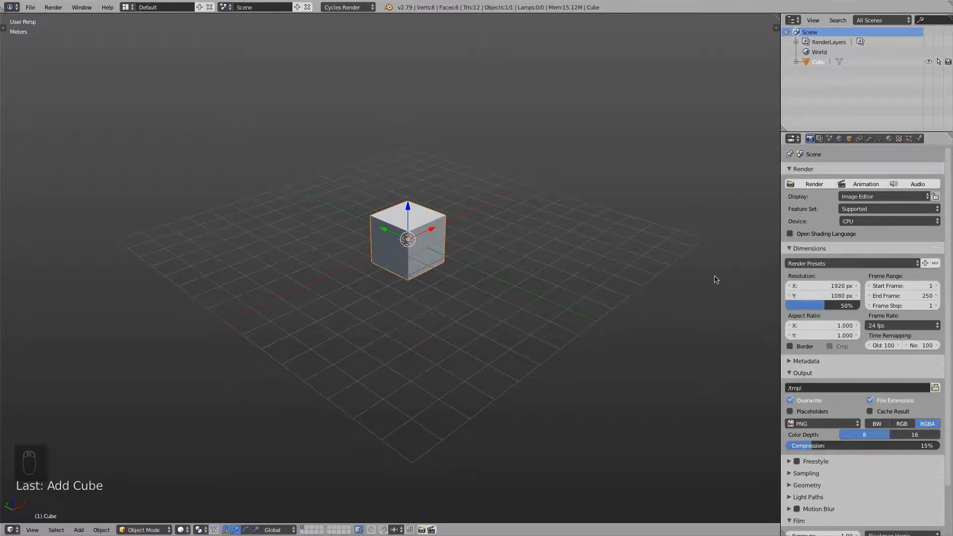
# Step: Enable background images, load CamFace.png as one, and widen the properties area to show its settings in full
pyautogui.press('n')
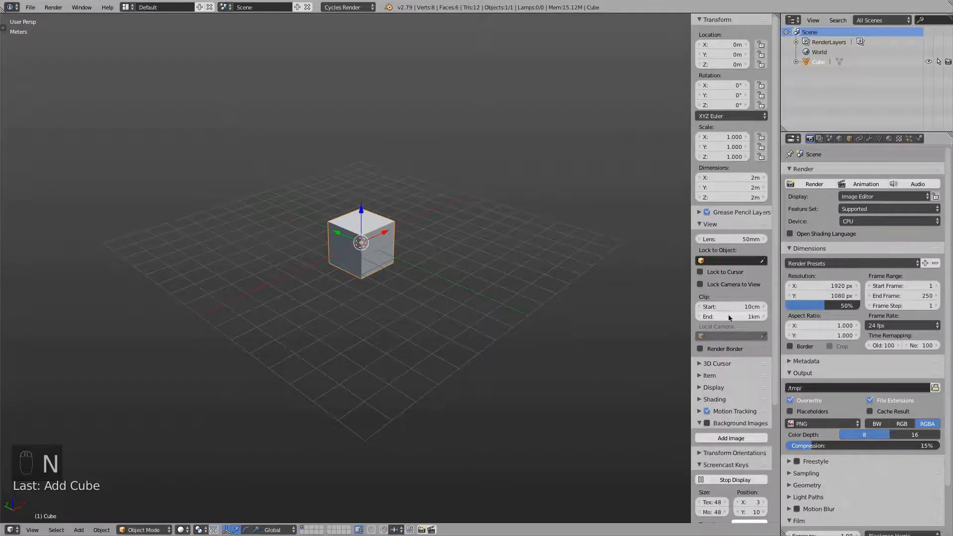
pyautogui.scroll(-5, 709, 313)
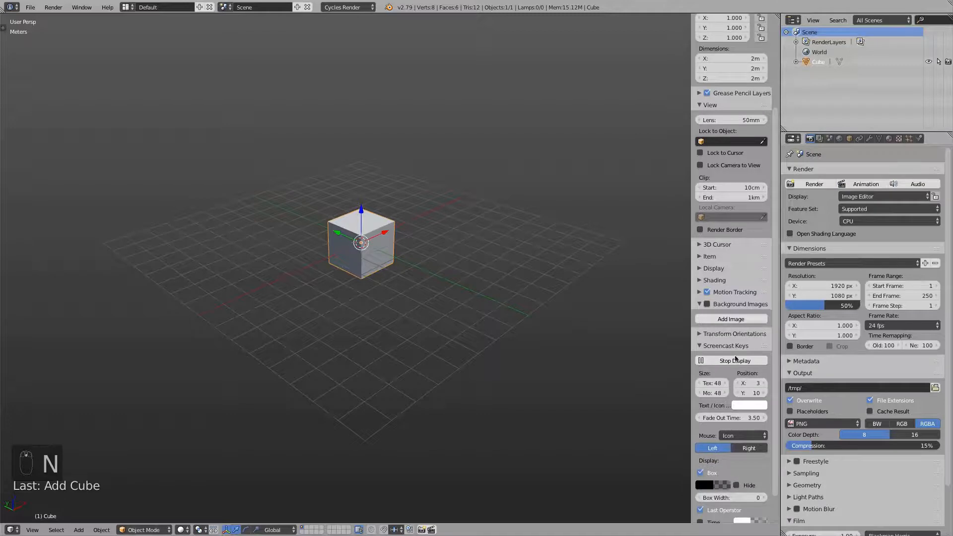
pyautogui.click(709, 305)
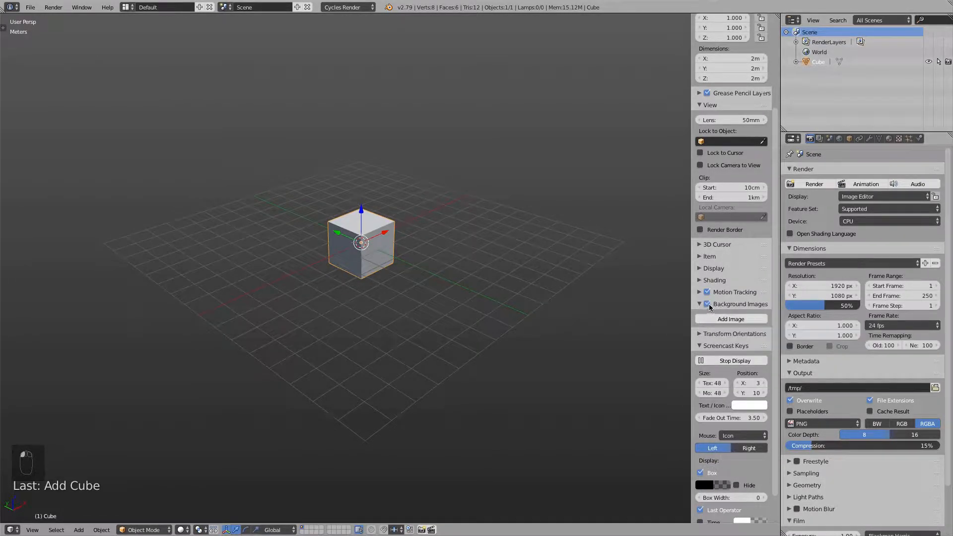
pyautogui.click(731, 324)
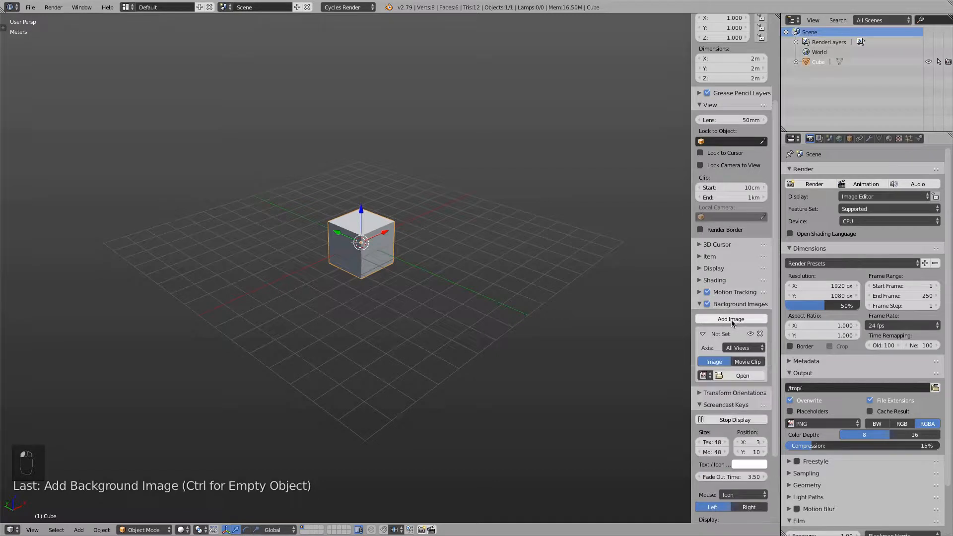
pyautogui.click(743, 376)
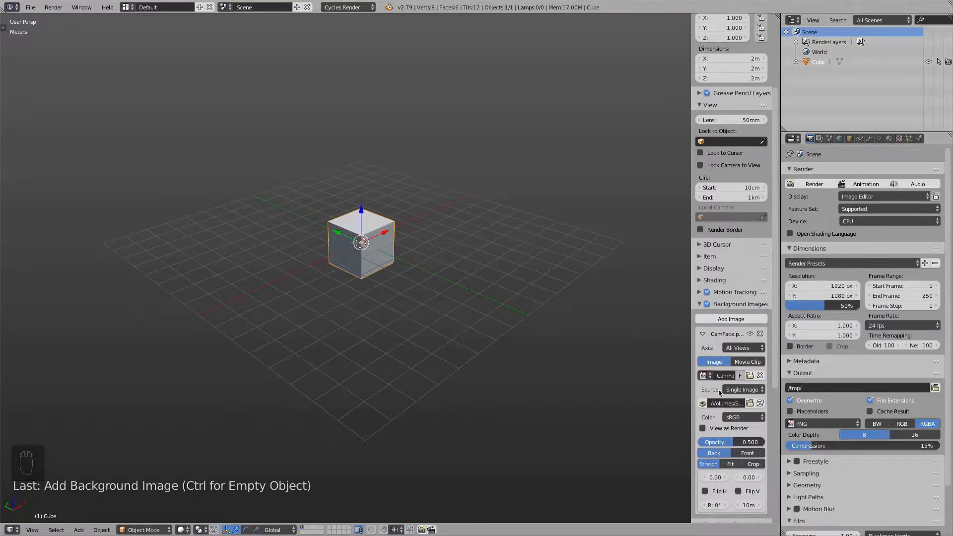
pyautogui.moveTo(691, 376); pyautogui.dragTo(600, 376)
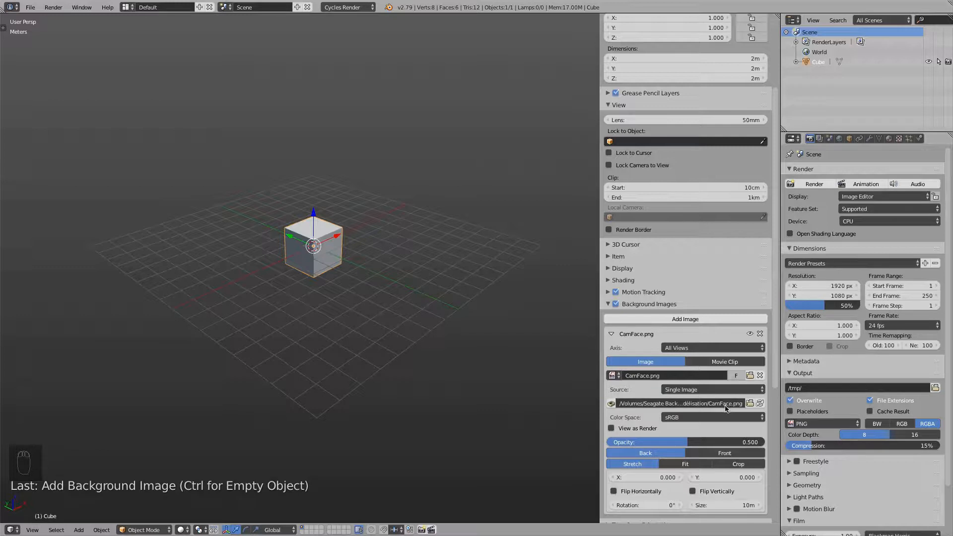
pyautogui.scroll(-5, 724, 410)
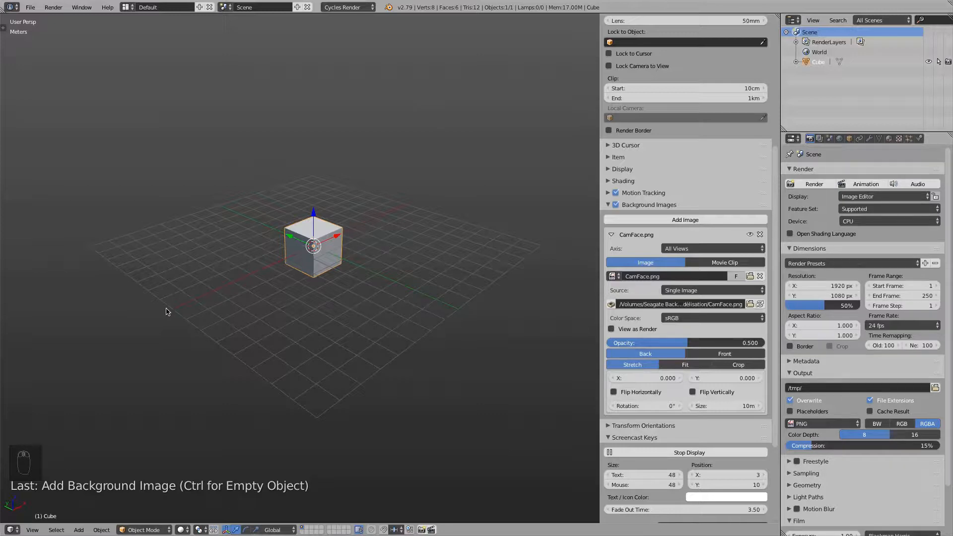
# Step: Show the cube from the front in orthographic projection over the reference image and display it in wireframe
pyautogui.click(35, 530)
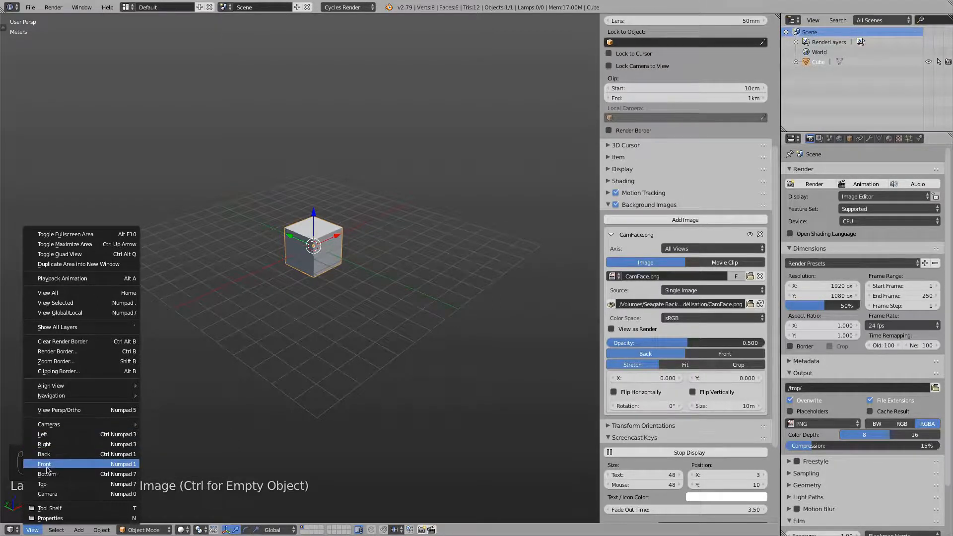
pyautogui.click(128, 466)
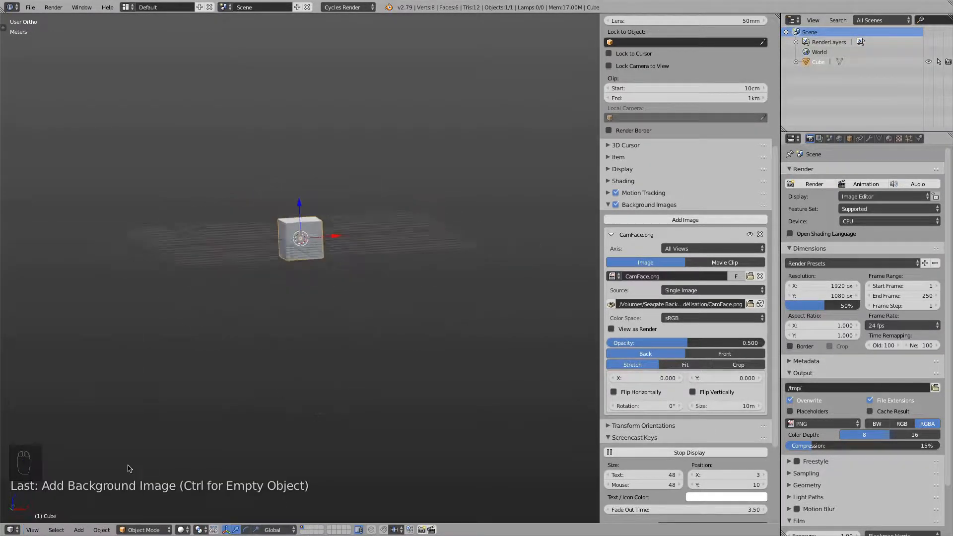
pyautogui.scroll(5, 236, 220)
pyautogui.keyDown('shift'); pyautogui.moveTo(293, 94); pyautogui.dragTo(338, 210, button='middle'); pyautogui.keyUp('shift')
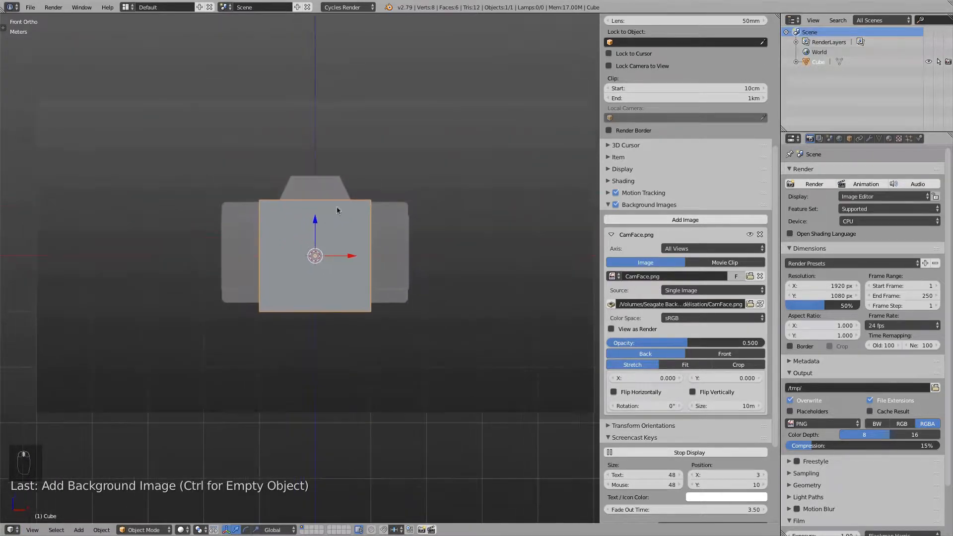
pyautogui.click(183, 530)
pyautogui.click(202, 507)
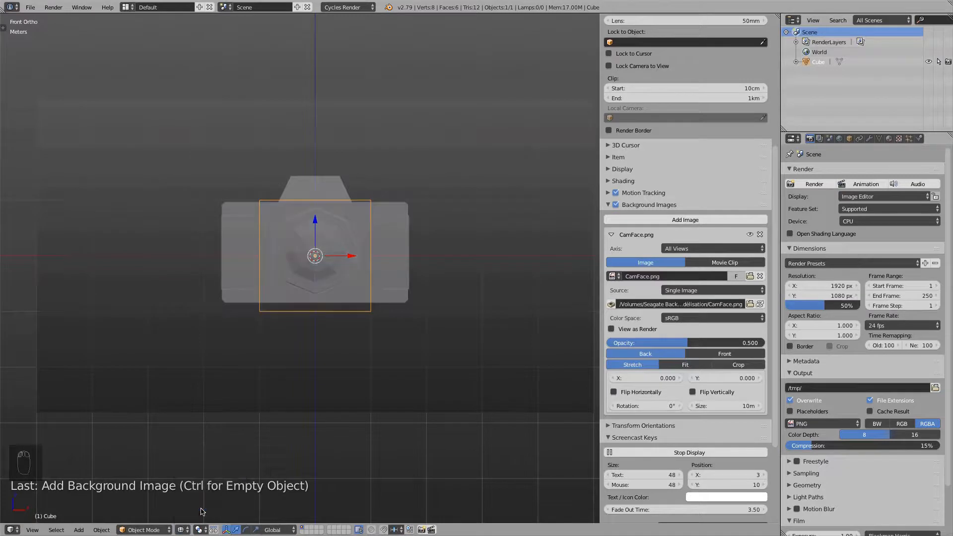
pyautogui.scroll(3, 289, 186)
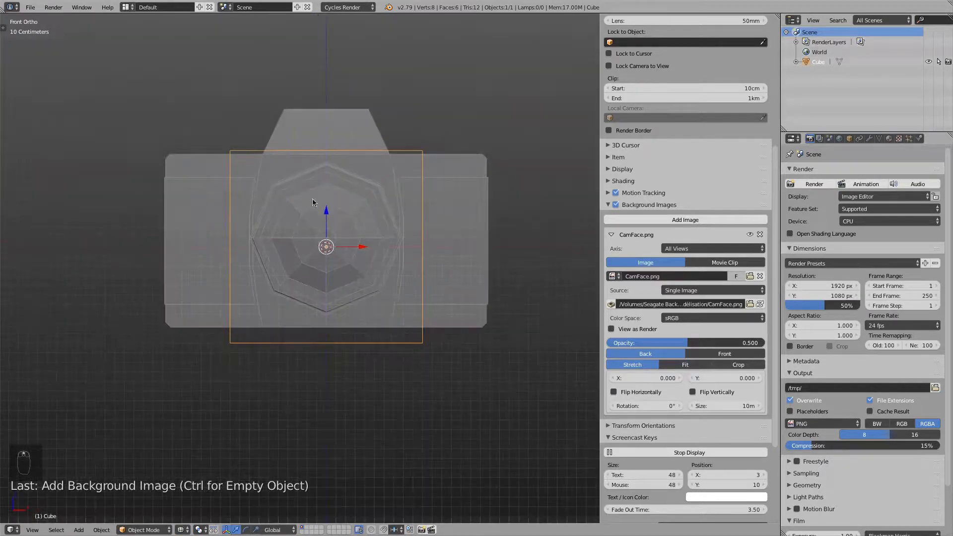
# Step: Raise the background image's opacity to 0.841 so the camera reference shows more strongly
pyautogui.moveTo(661, 343); pyautogui.dragTo(715, 343)
pyautogui.scroll(-5, 349, 254)
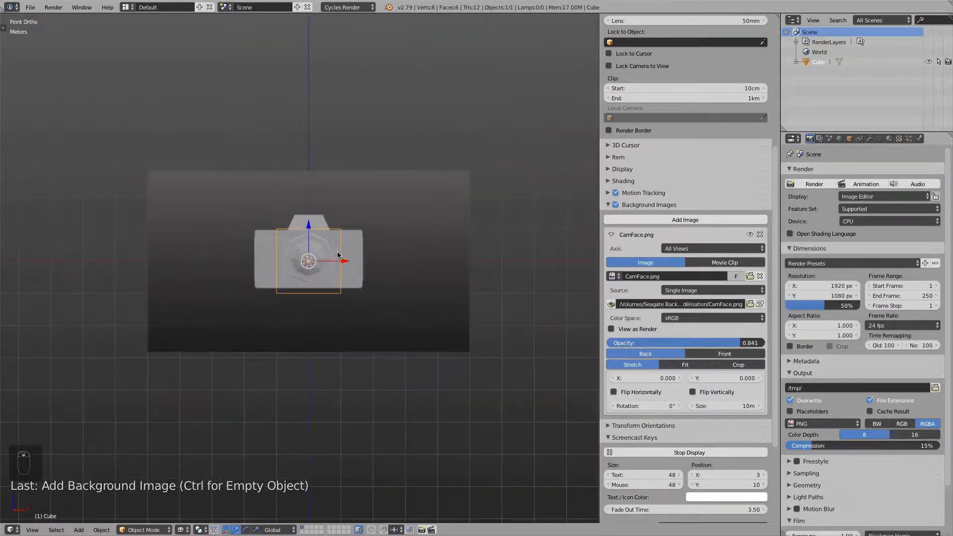
pyautogui.scroll(4, 349, 254)
pyautogui.scroll(-1, 349, 253)
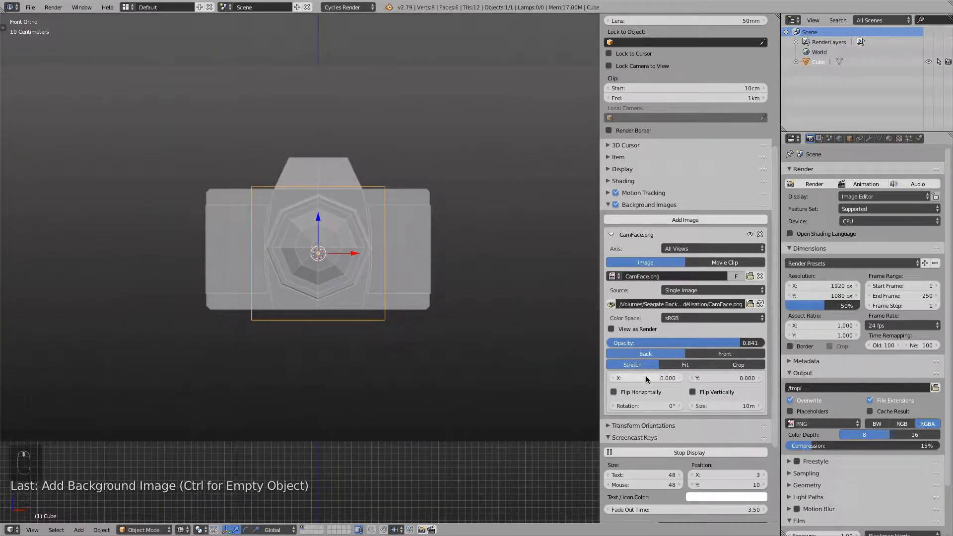
# Step: Try the background image's X and Y offsets, moving it to about -0.3 in Y, and return both to 0
pyautogui.click(671, 373)
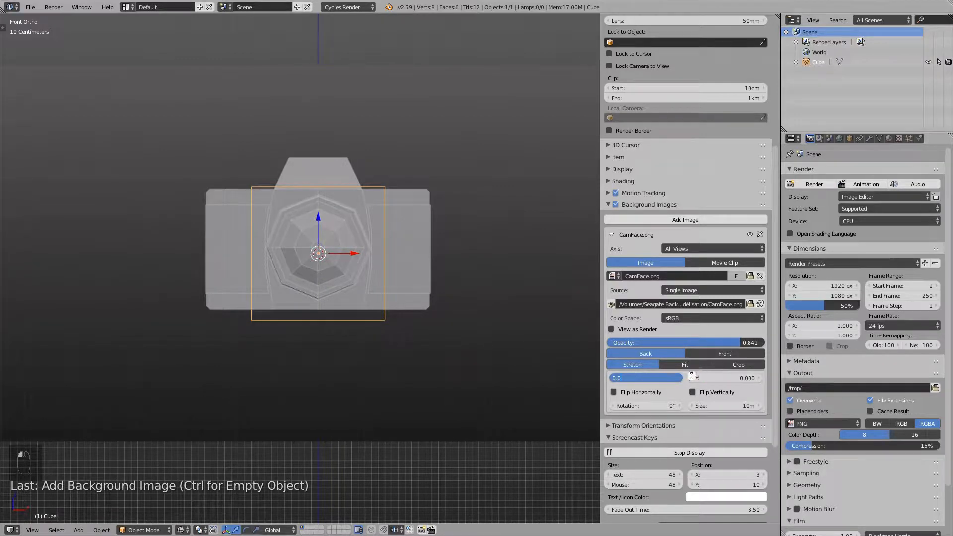
pyautogui.click(642, 400)
pyautogui.click(632, 377)
pyautogui.write('2')
pyautogui.press('Return')
pyautogui.moveTo(642, 378)
pyautogui.mouseDown()
pyautogui.moveTo(614, 378)
pyautogui.moveTo(644, 378)
pyautogui.moveTo(632, 378)
pyautogui.mouseUp()
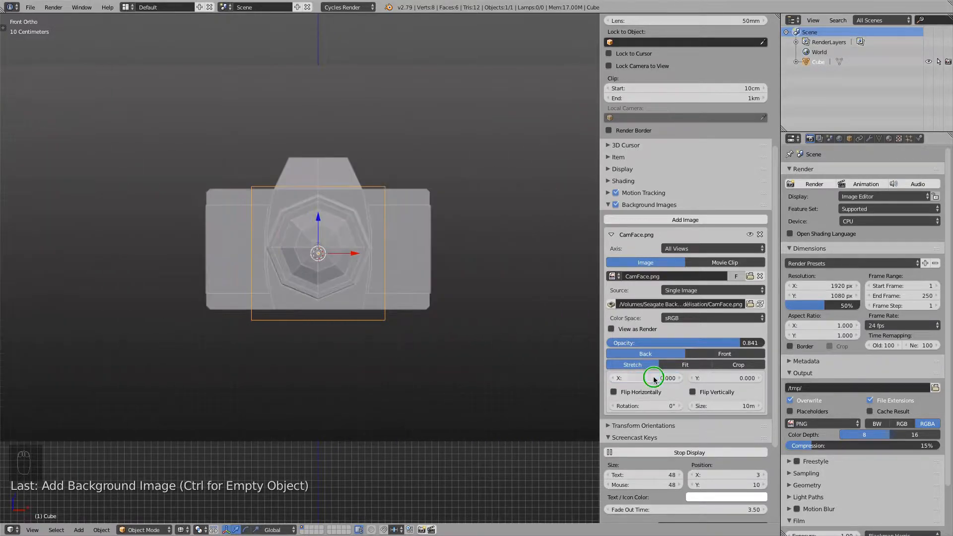
pyautogui.moveTo(728, 378)
pyautogui.mouseDown()
pyautogui.moveTo(767, 378)
pyautogui.moveTo(728, 379)
pyautogui.mouseUp()
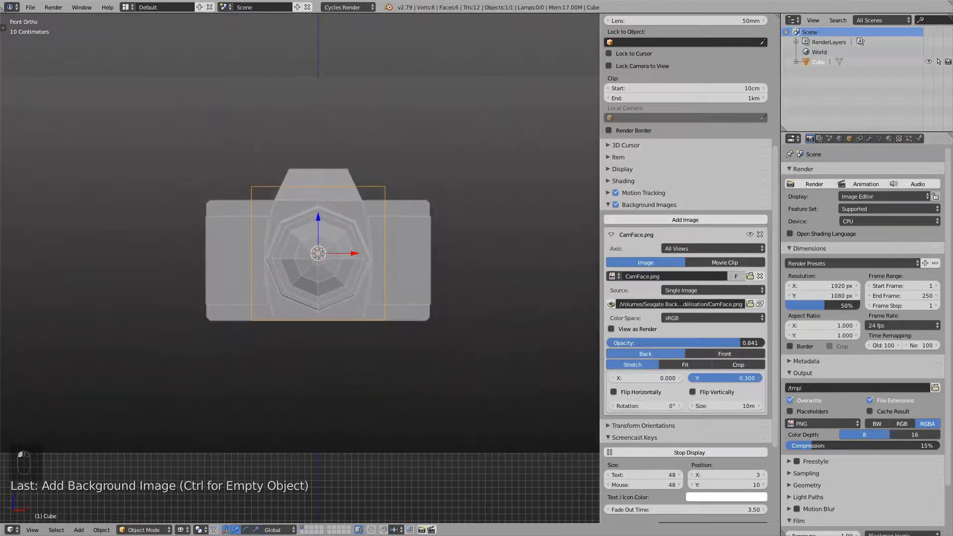
pyautogui.scroll(5, 164, 302)
pyautogui.scroll(-4, 249, 355)
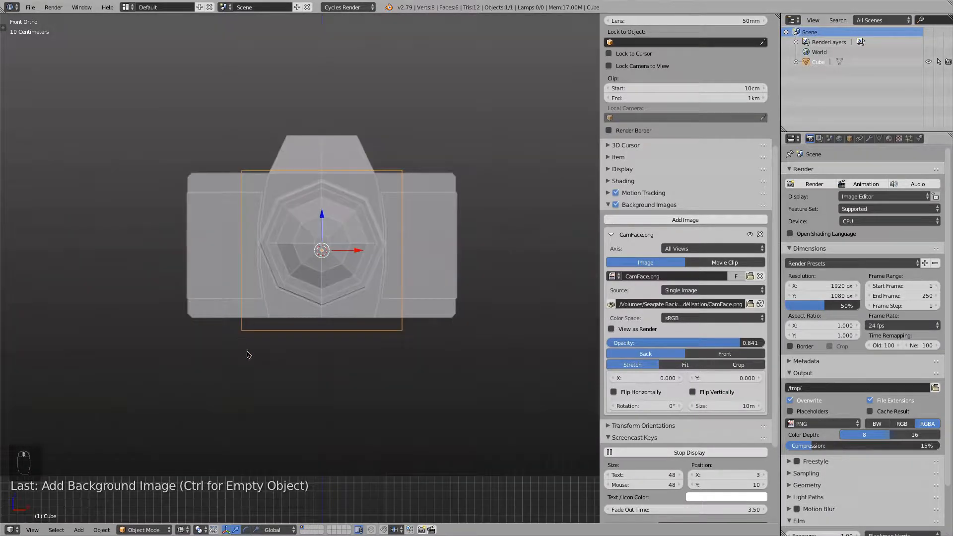
# Step: In Edit Mode, from the front, raise the cube's bottom vertices to the lower edge of the camera body in the reference
pyautogui.press('KP_5')
pyautogui.moveTo(400, 291); pyautogui.dragTo(365, 303, button='middle')
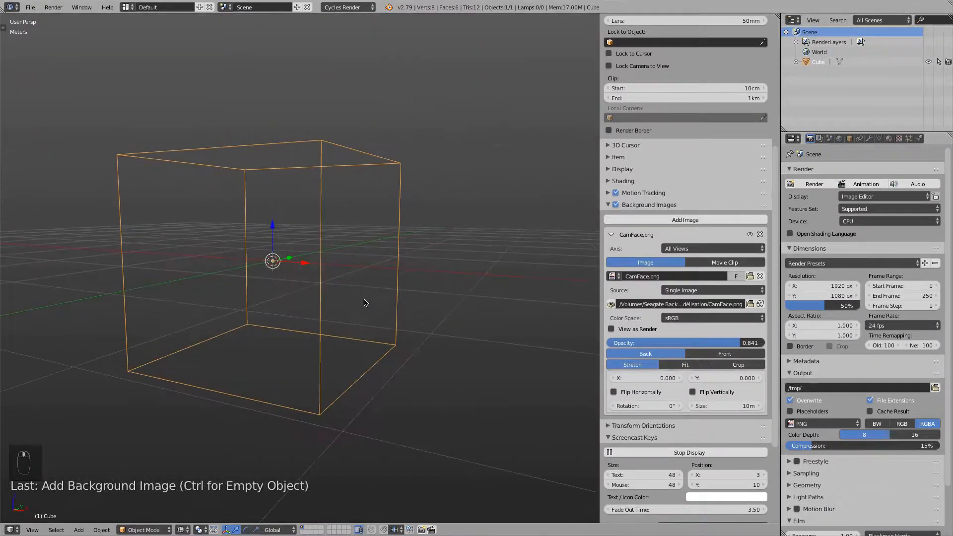
pyautogui.press('KP_1')
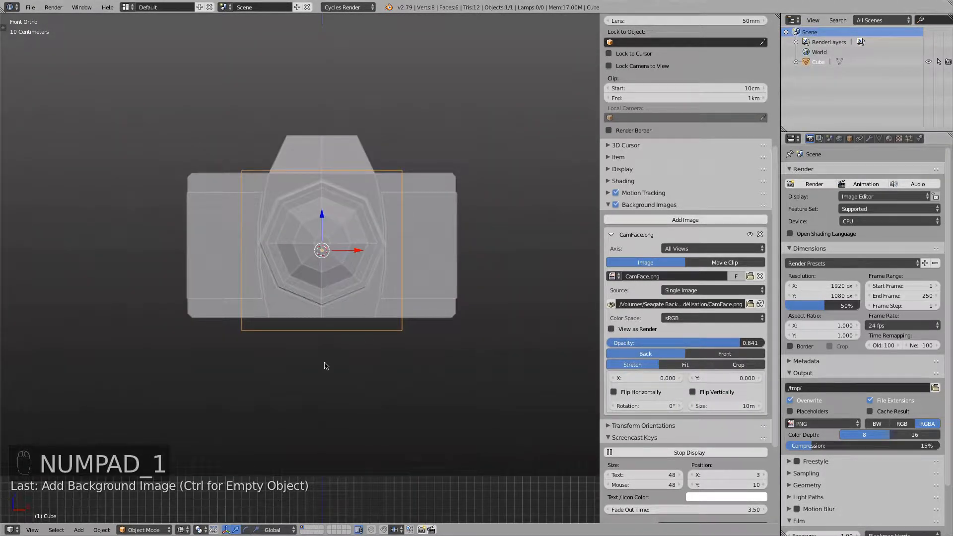
pyautogui.press('Tab')
pyautogui.press('a')
pyautogui.press('a')
pyautogui.press('a')
pyautogui.press('a')
pyautogui.press('b')
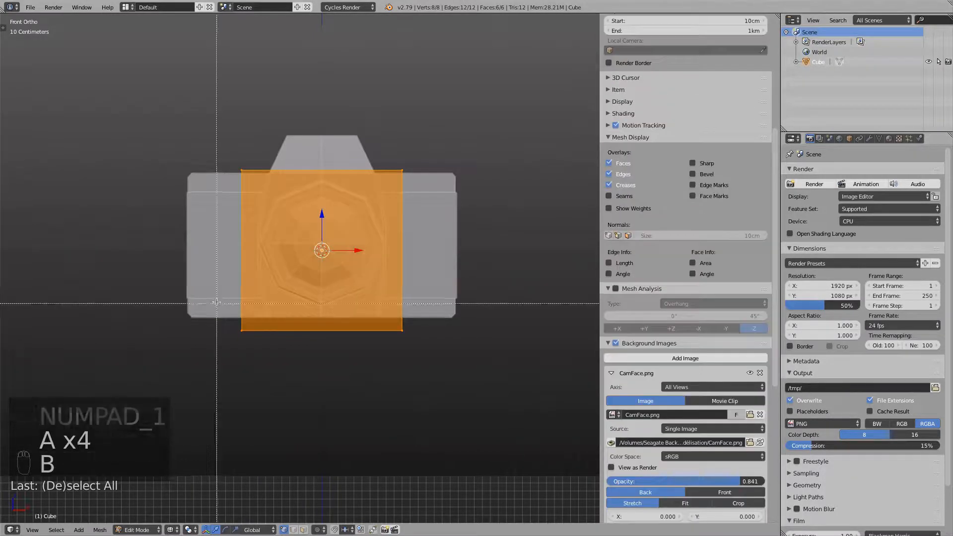
pyautogui.press('a')
pyautogui.press('b')
pyautogui.moveTo(218, 301); pyautogui.dragTo(474, 365)
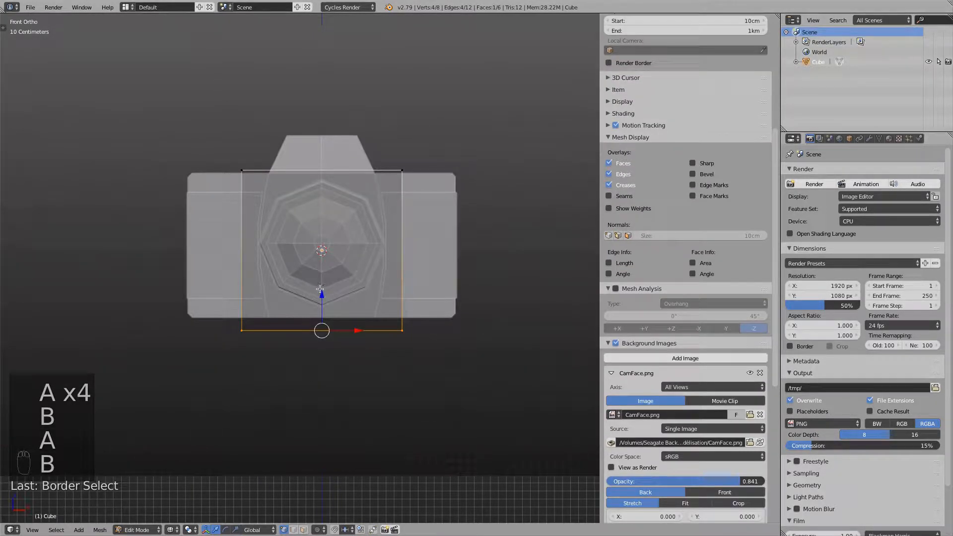
pyautogui.moveTo(319, 289); pyautogui.dragTo(326, 283)
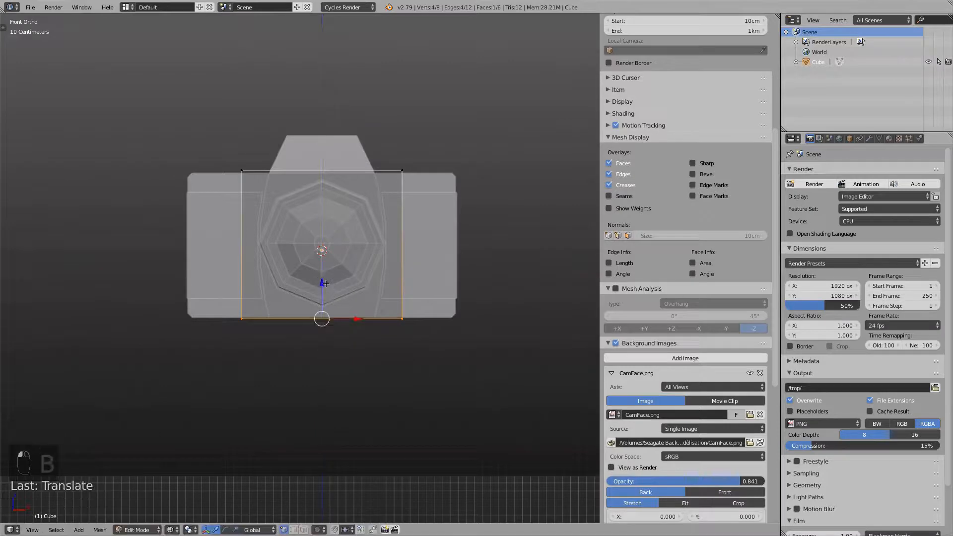
# Step: Lower the cube's top vertices to the upper edge of the camera body in the reference
pyautogui.press('a')
pyautogui.press('b')
pyautogui.moveTo(218, 152); pyautogui.dragTo(428, 191)
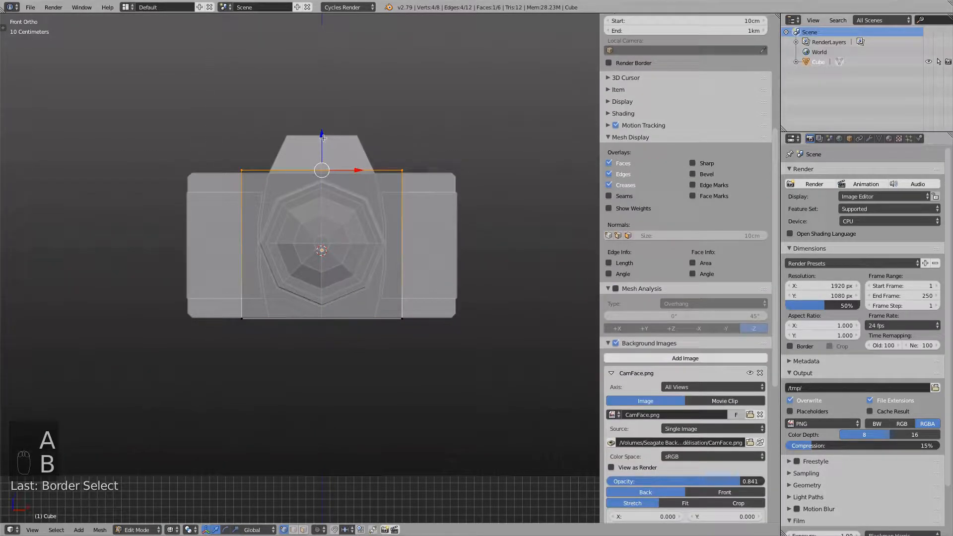
pyautogui.moveTo(323, 138); pyautogui.dragTo(448, 370)
# Step: Scale the whole mesh along X by about 1.65 to match the camera body's width in the reference
pyautogui.press('a')
pyautogui.press('b')
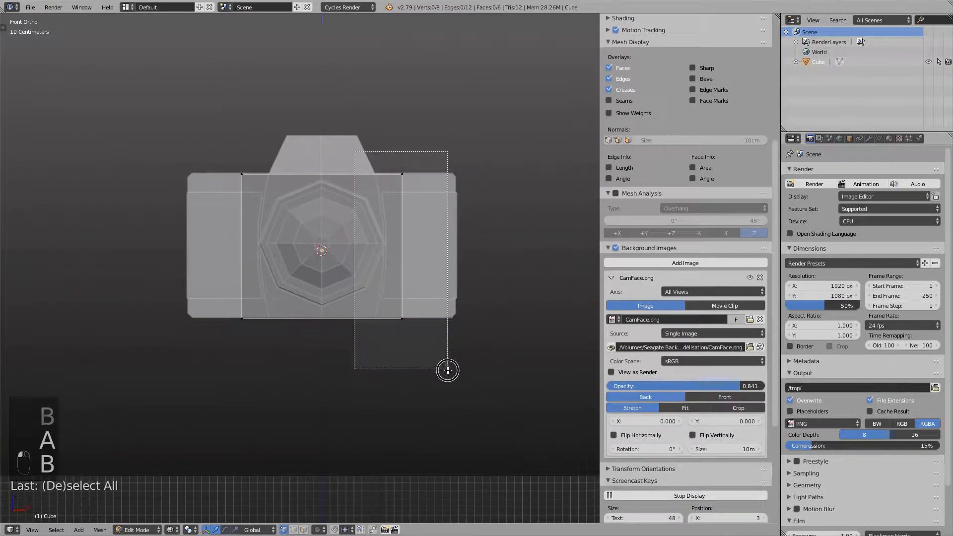
pyautogui.press('a')
pyautogui.press('a')
pyautogui.press('a')
pyautogui.press('s')
pyautogui.press('x')
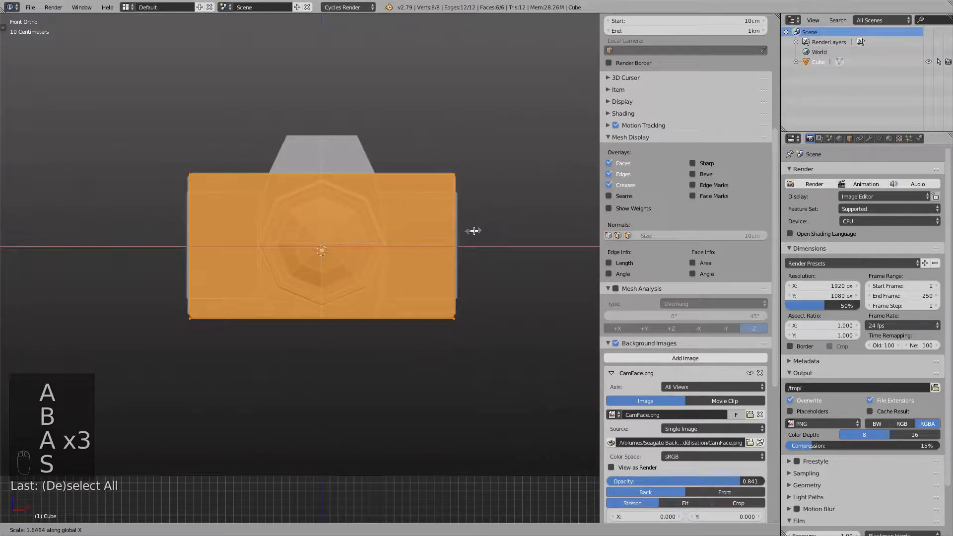
pyautogui.click(476, 230)
# Step: Scale the whole box along the Y axis to adjust the camera body's depth, and return to the front view
pyautogui.press('KP_3')
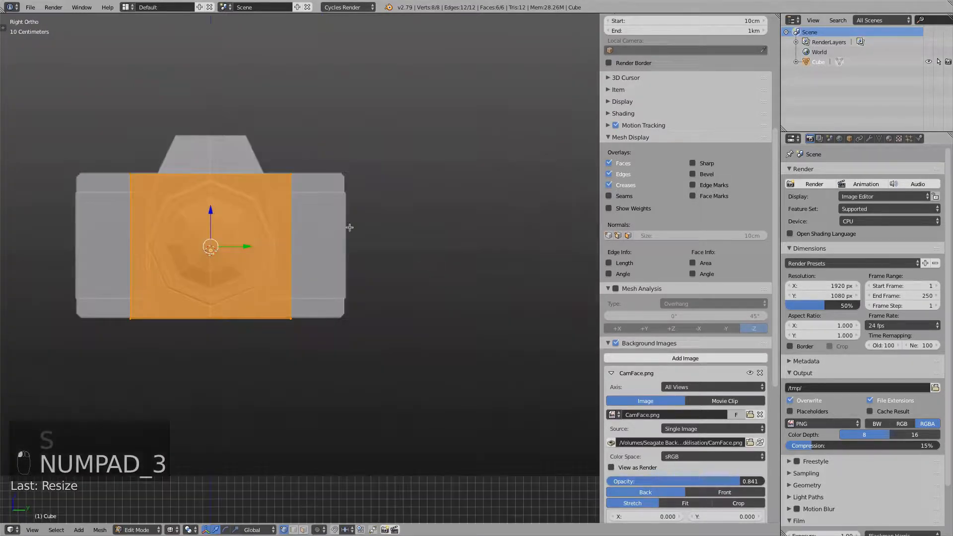
pyautogui.press('KP_1')
pyautogui.scroll(-3, 404, 218)
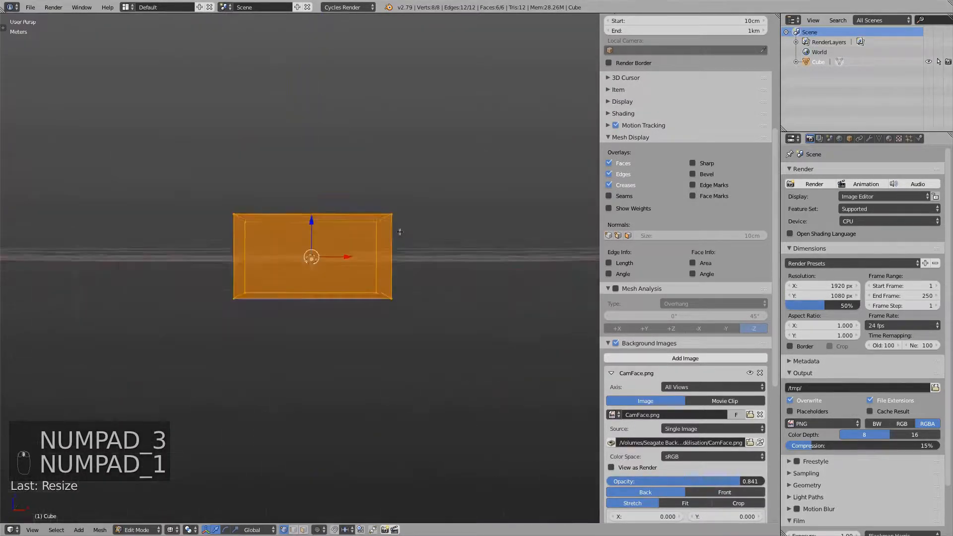
pyautogui.moveTo(403, 218); pyautogui.dragTo(394, 215, button='middle')
pyautogui.press('s')
pyautogui.press('y')
pyautogui.click(473, 468)
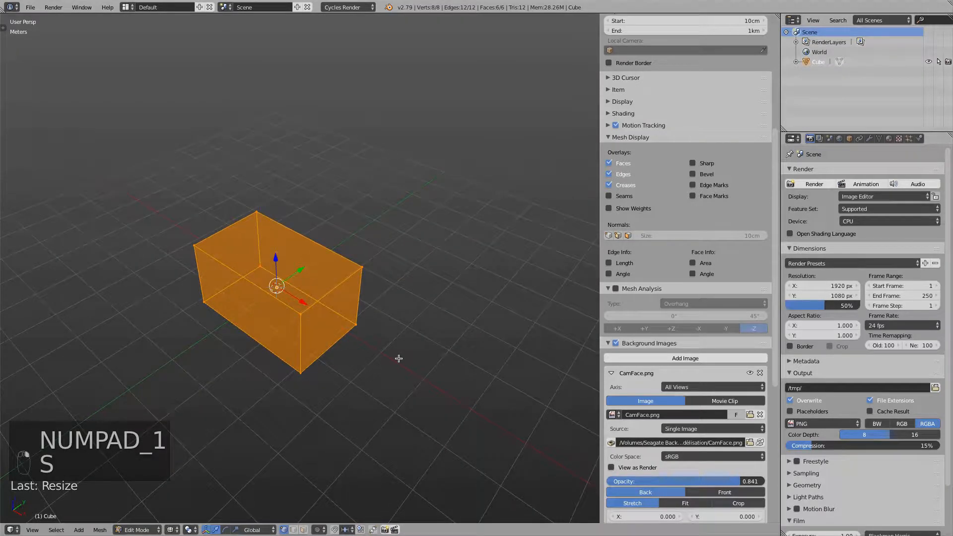
pyautogui.press('KP_1')
pyautogui.scroll(3, 258, 153)
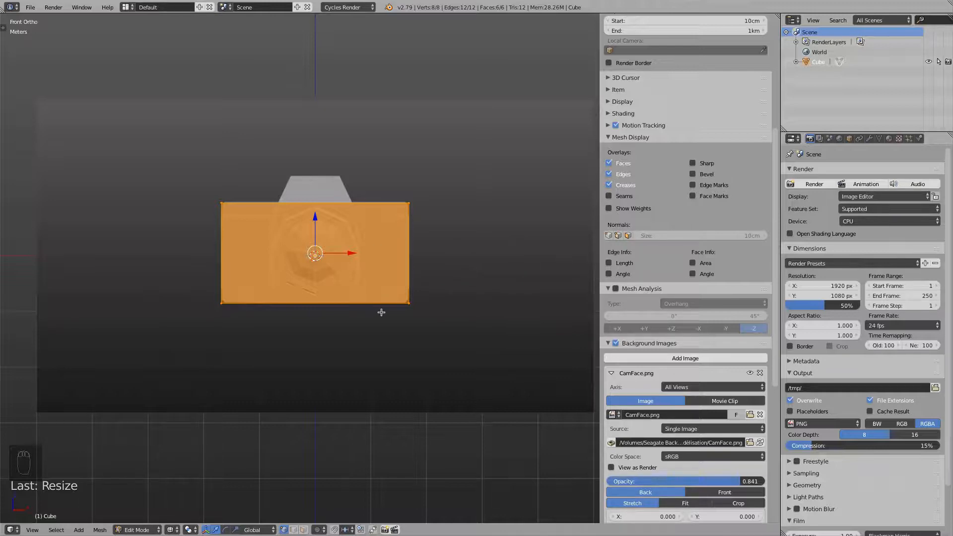
# Step: Return to Object Mode, look at the box in perspective and remove the CamFace.png background image
pyautogui.press('Tab')
pyautogui.moveTo(417, 208); pyautogui.dragTo(377, 228, button='middle')
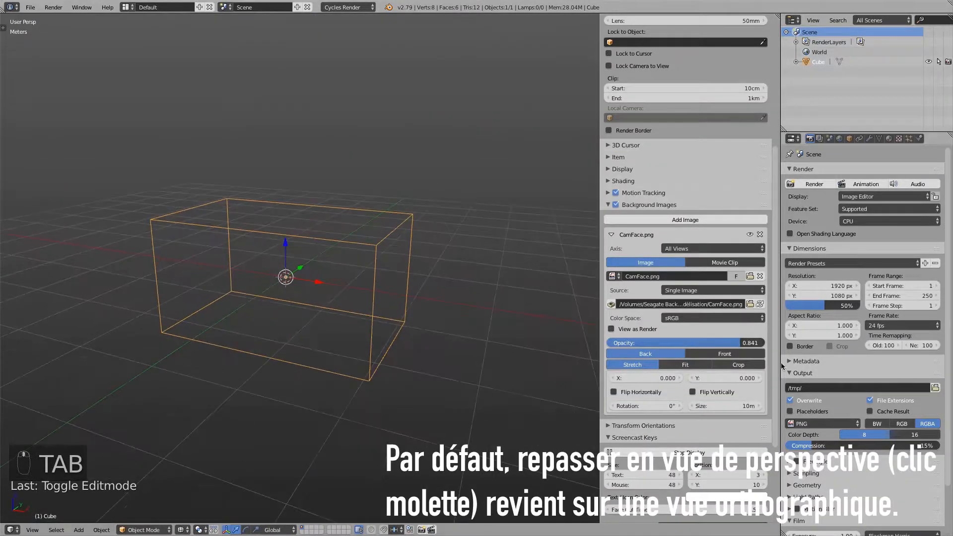
pyautogui.click(760, 234)
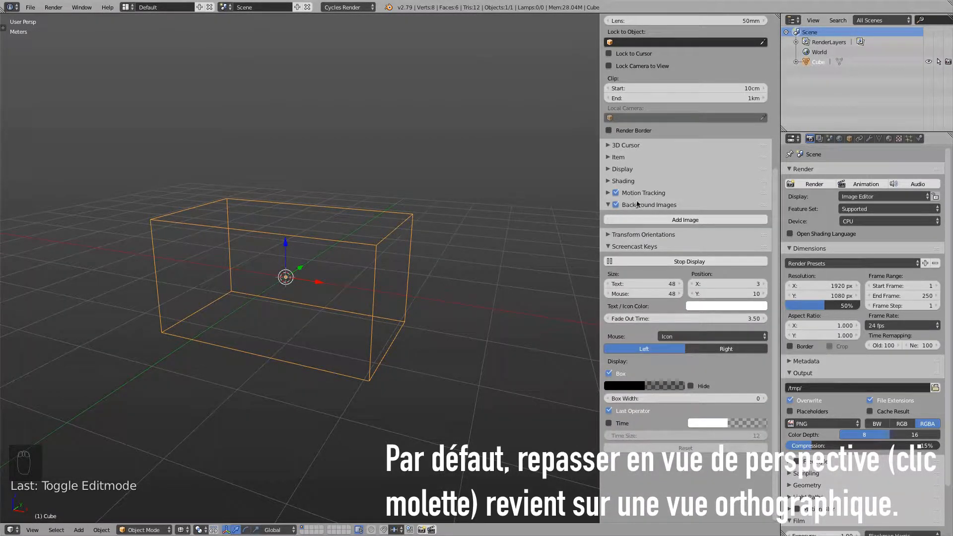
# Step: Undo the reshaping of the cube and add the already loaded CamFace.png again as a background image
pyautogui.press('super+z')
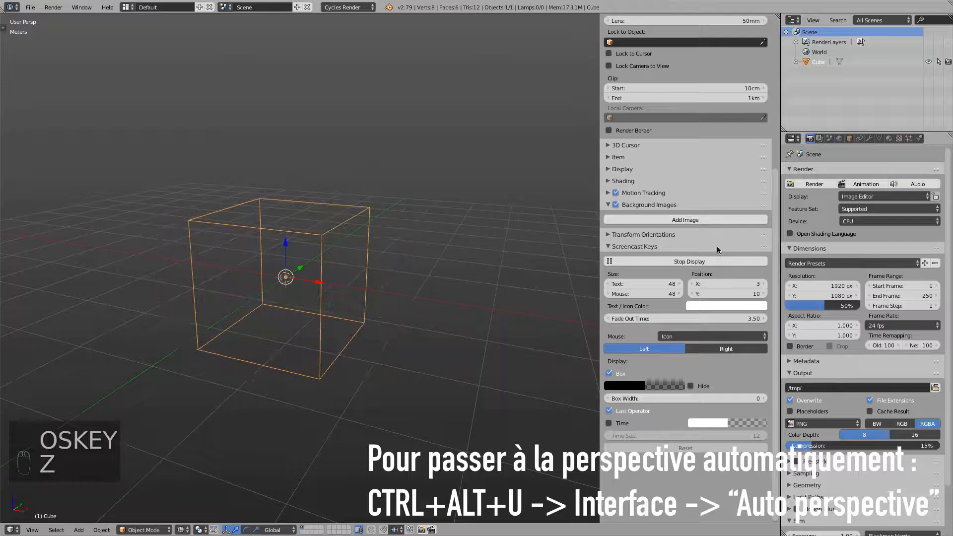
pyautogui.click(692, 222)
pyautogui.click(613, 276)
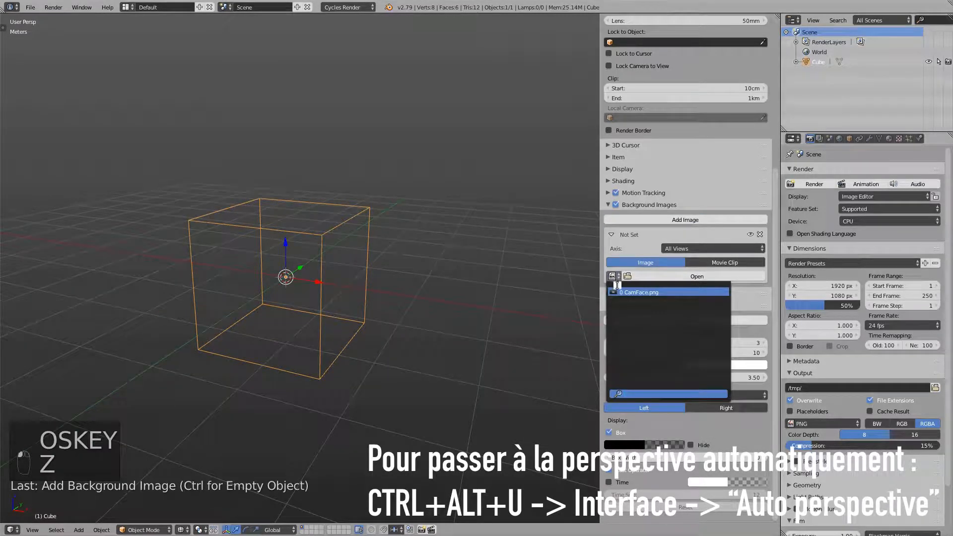
pyautogui.click(621, 293)
pyautogui.scroll(-1, 662, 219)
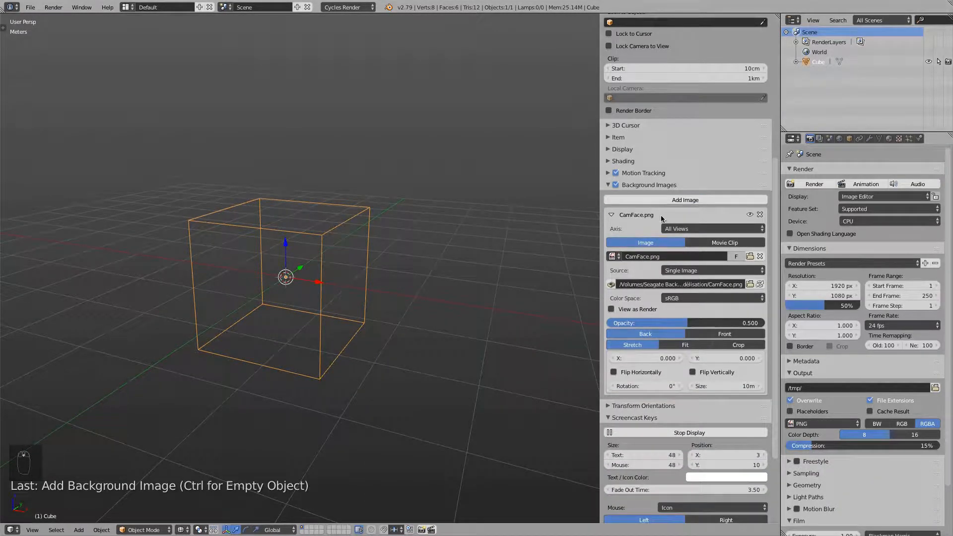
pyautogui.scroll(-1, 662, 218)
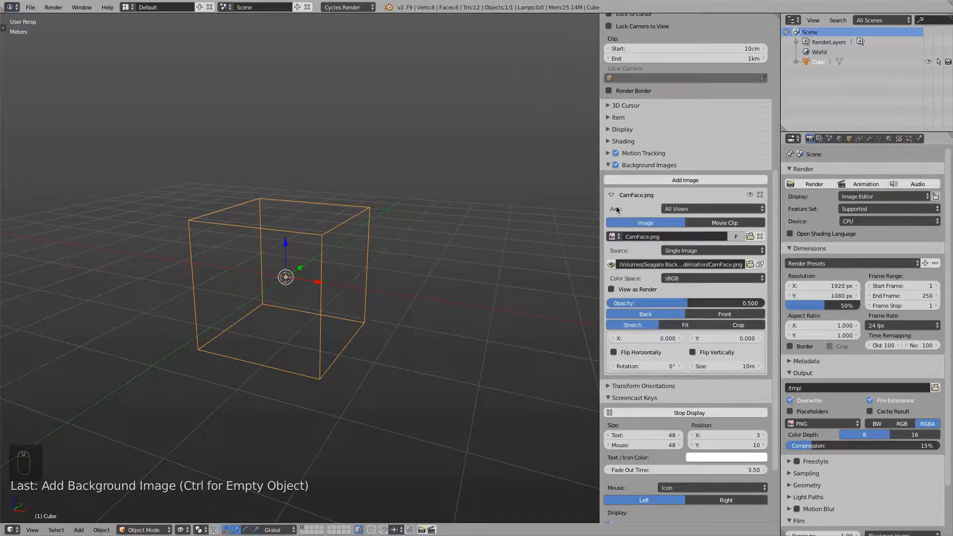
# Step: Keep the image's axis on All Views and add three more empty background image slots
pyautogui.click(675, 210)
pyautogui.click(635, 179)
pyautogui.click(636, 180)
pyautogui.click(635, 179)
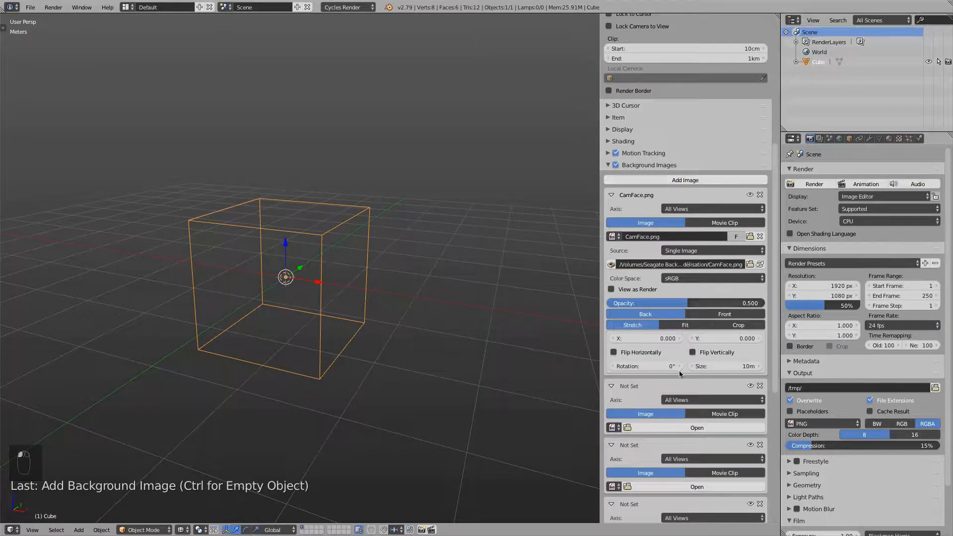
pyautogui.scroll(-6, 643, 149)
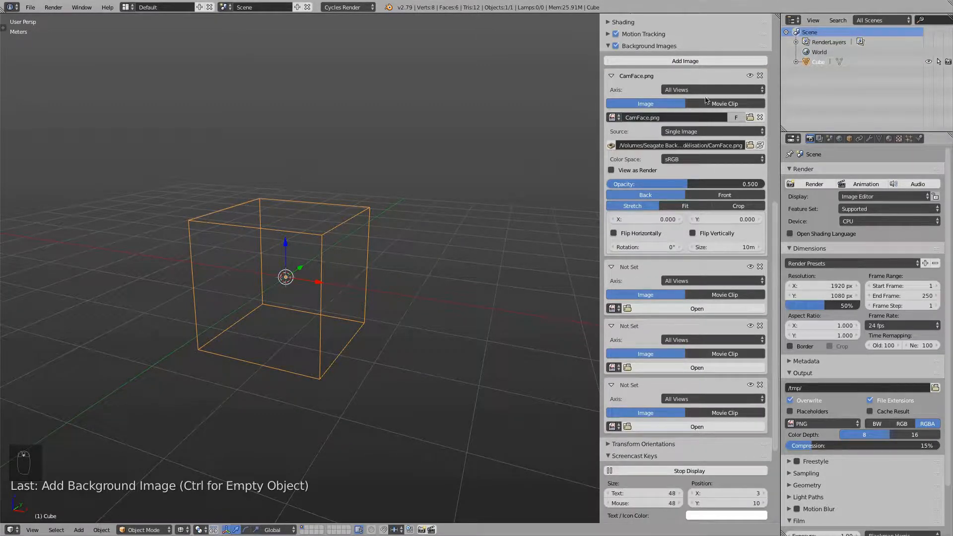
# Step: Split the 3D view into two side-by-side viewports, one showing the front view and the other the right view
pyautogui.press('n')
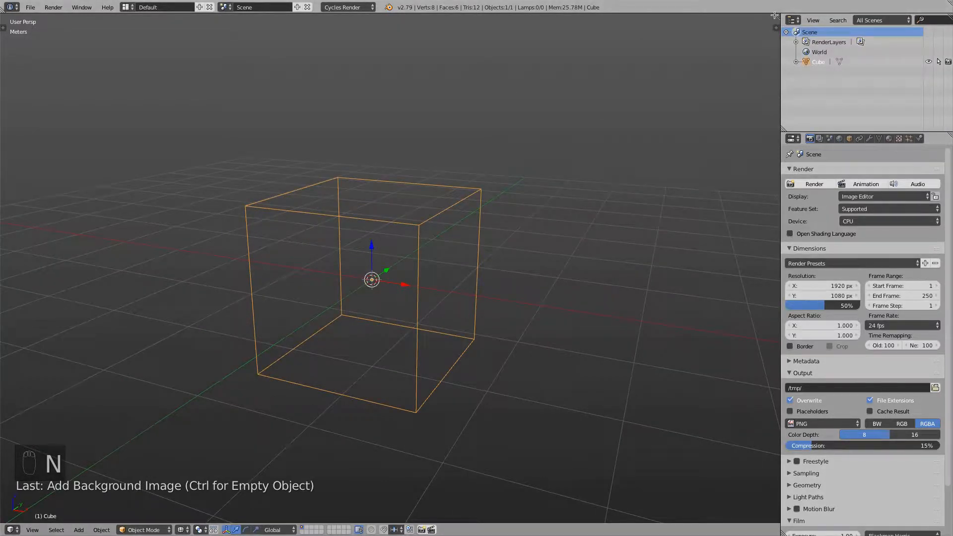
pyautogui.moveTo(775, 15); pyautogui.dragTo(383, 72)
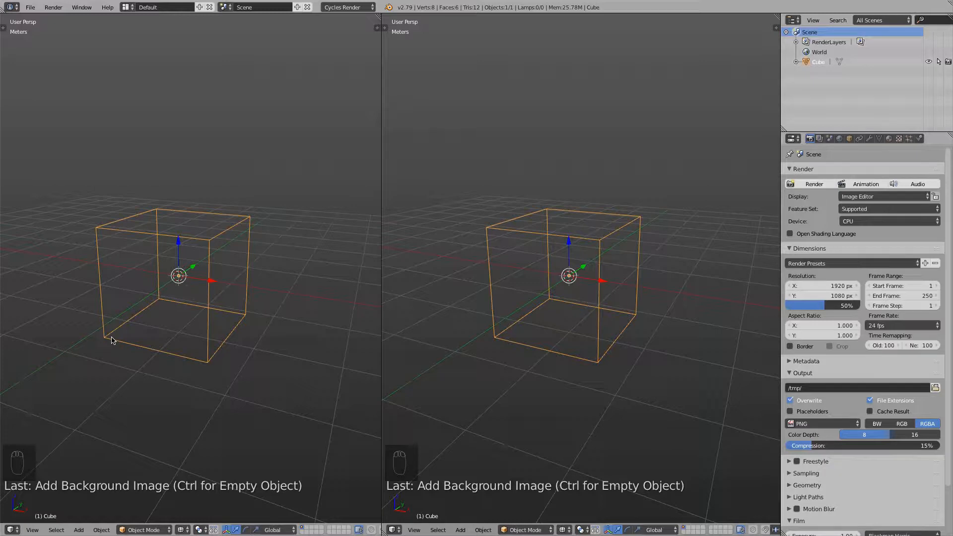
pyautogui.press('KP_1')
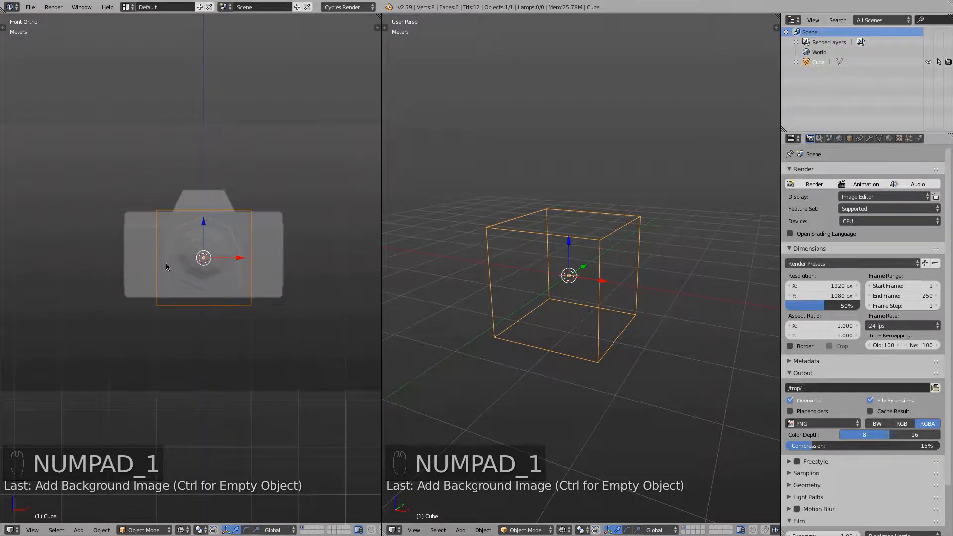
pyautogui.click(414, 530)
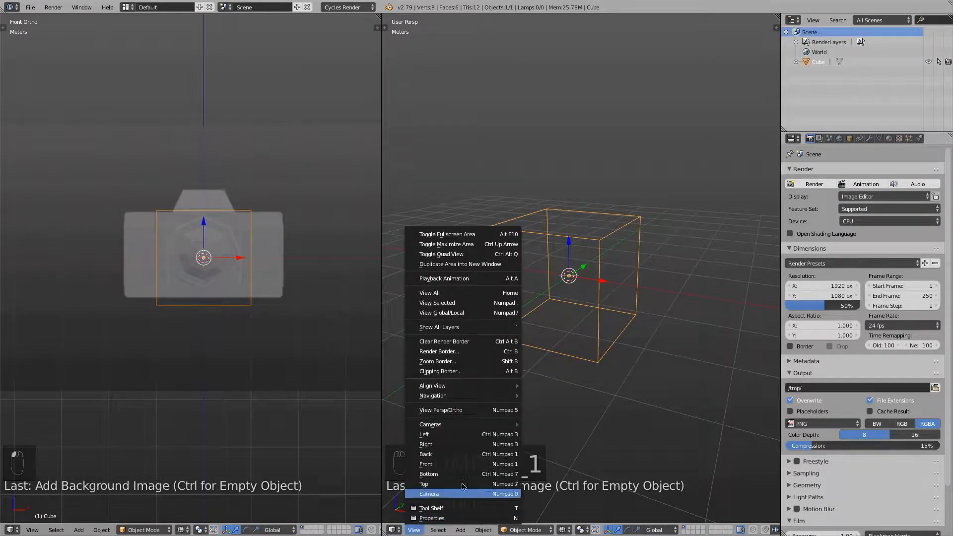
pyautogui.click(441, 446)
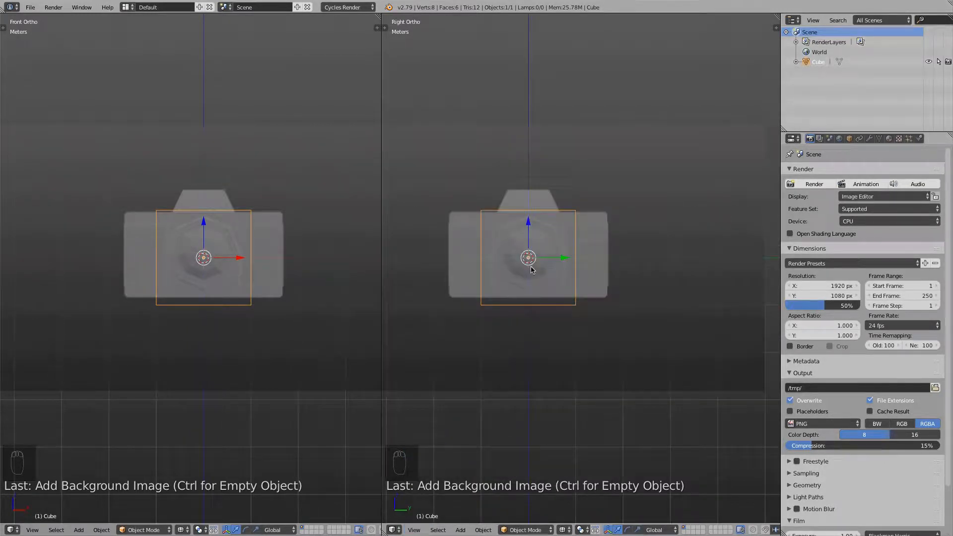
pyautogui.press('KP_3')
pyautogui.press('KP_3')
pyautogui.press('KP_3')
pyautogui.press('KP_3')
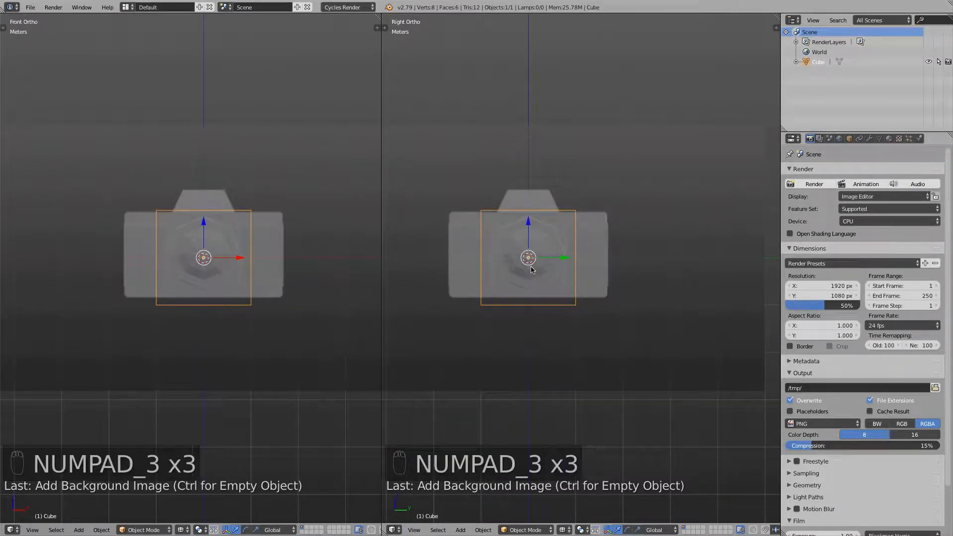
# Step: Restrict the CamFace.png background image to the Front axis in the right-view viewport
pyautogui.press('n')
pyautogui.press('n')
pyautogui.press('n')
pyautogui.press('n')
pyautogui.press('n')
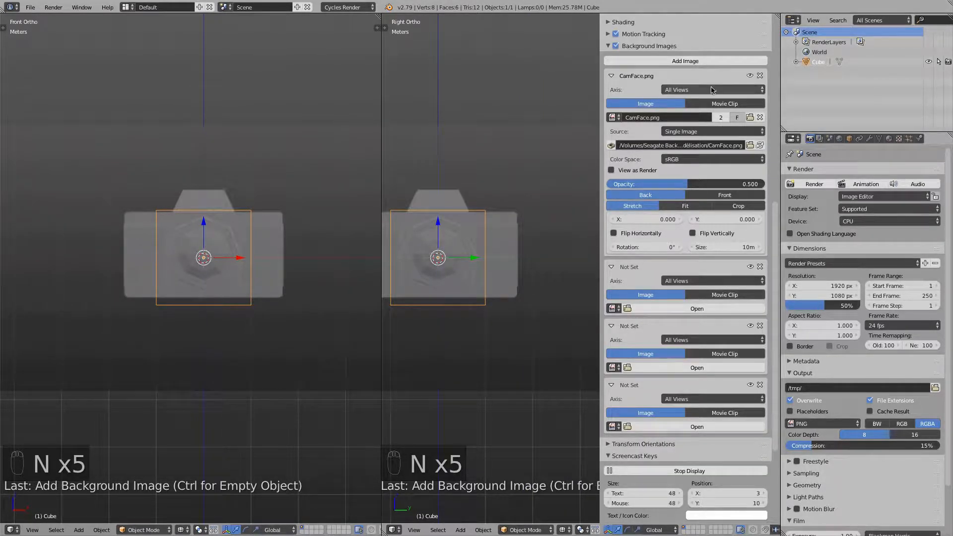
pyautogui.click(692, 90)
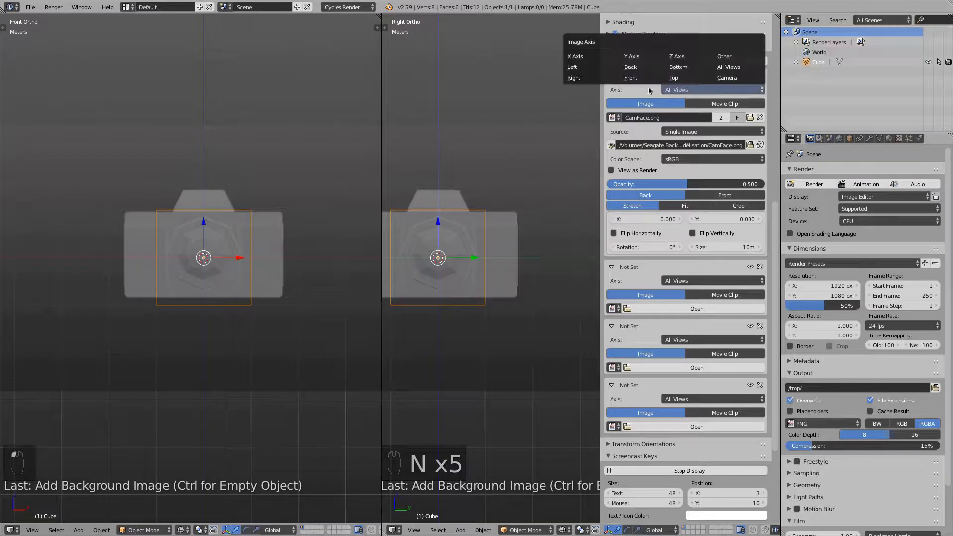
pyautogui.click(649, 75)
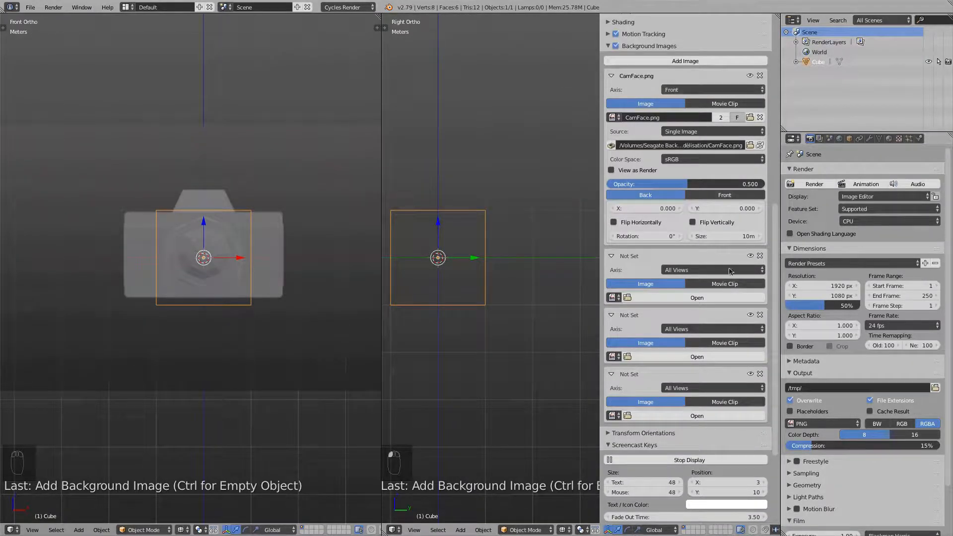
# Step: Load CamSide.png from the Modélisation folder into the second background image slot
pyautogui.click(618, 297)
pyautogui.click(635, 293)
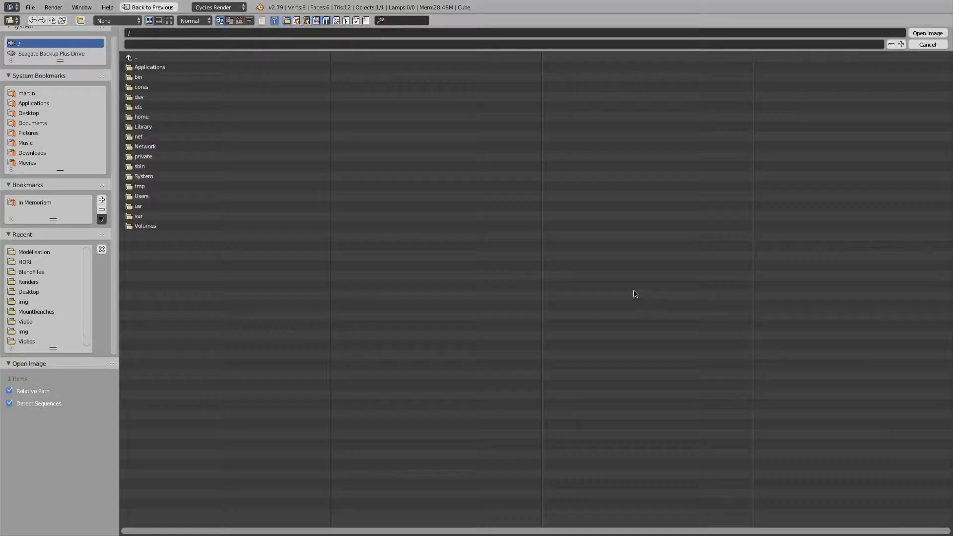
pyautogui.click(36, 253)
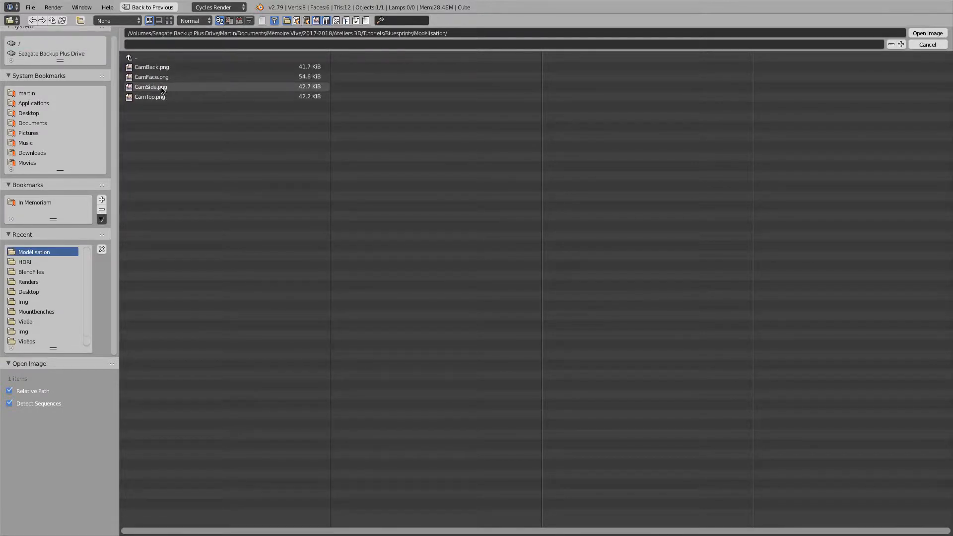
pyautogui.doubleClick(144, 90)
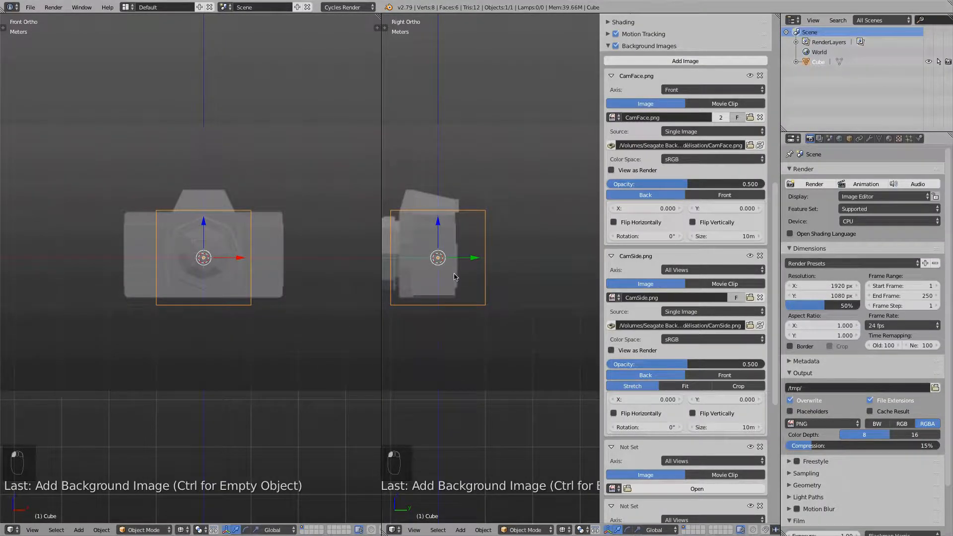
pyautogui.keyDown('shift'); pyautogui.moveTo(456, 278); pyautogui.dragTo(539, 281, button='middle'); pyautogui.keyUp('shift')
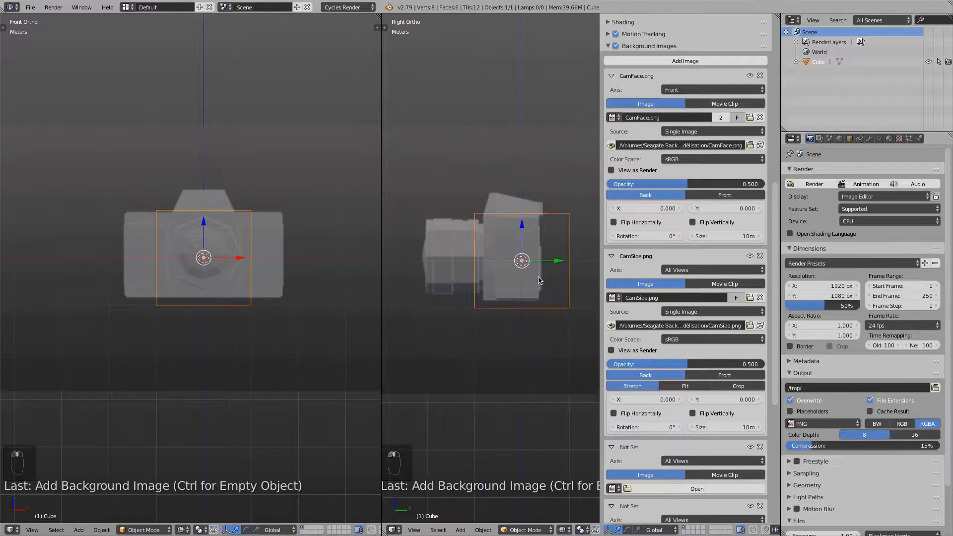
# Step: Set CamSide.png's axis to Right, compare with the left view and return to the right view
pyautogui.click(705, 269)
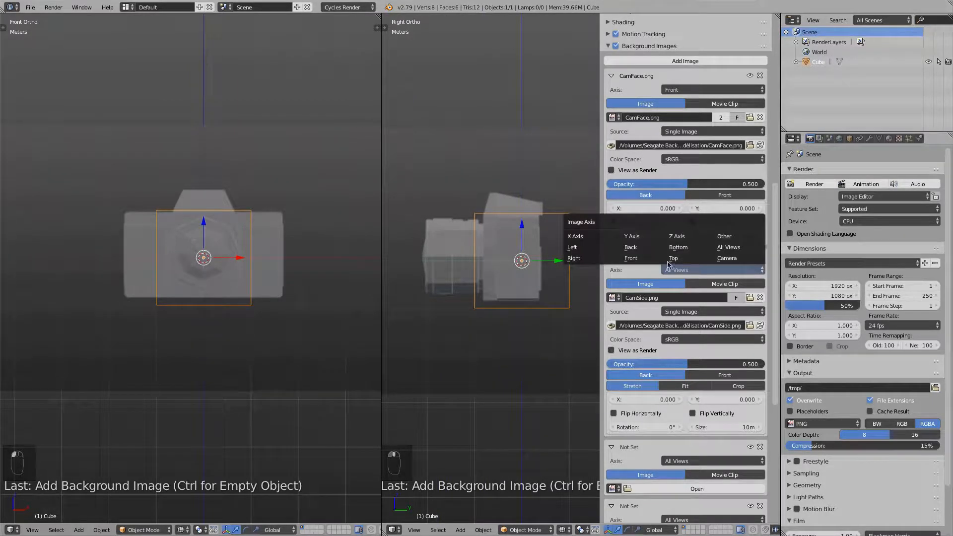
pyautogui.click(576, 260)
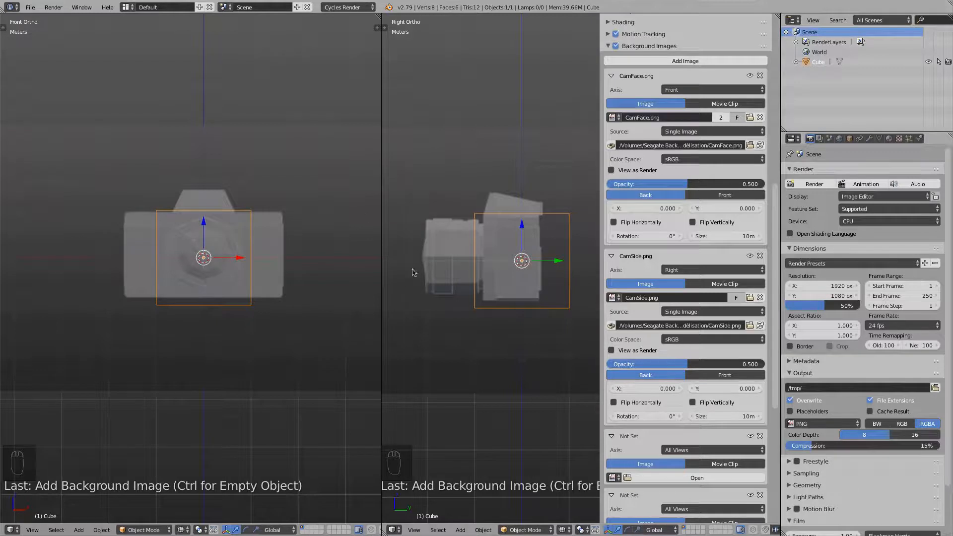
pyautogui.press('ctrl+KP_3')
pyautogui.press('ctrl+KP_3')
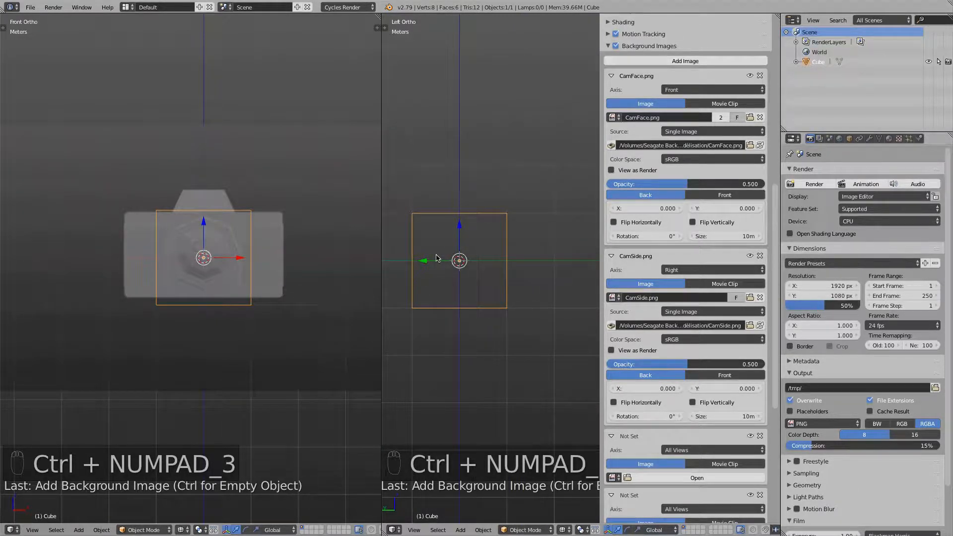
pyautogui.press('KP_3')
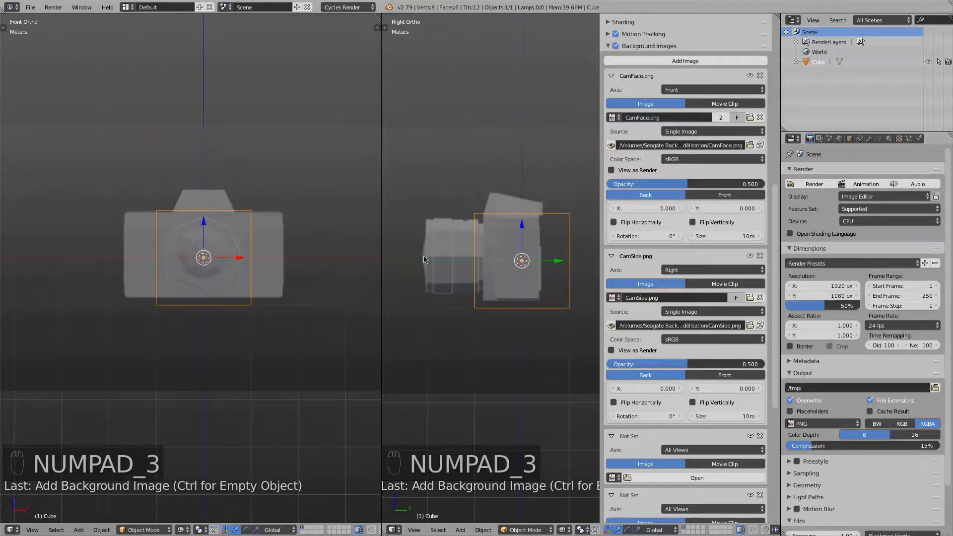
# Step: In Edit Mode, raise the cube's four bottom vertices to the lower edge of the camera body in the reference image
pyautogui.press('Tab')
pyautogui.scroll(2, 165, 311)
pyautogui.press('a')
pyautogui.press('a')
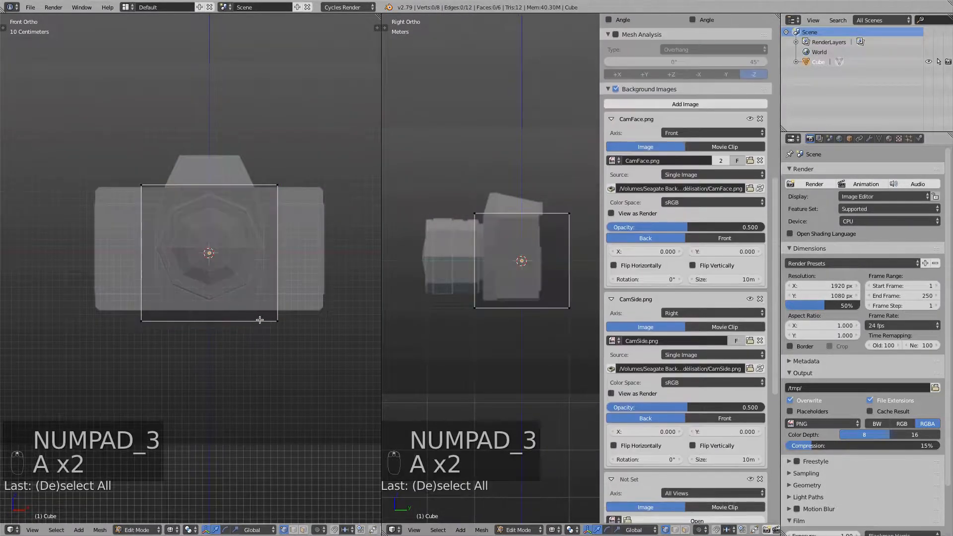
pyautogui.rightClick(489, 319)
pyautogui.keyDown('shift'); pyautogui.rightClick(565, 310); pyautogui.keyUp('shift')
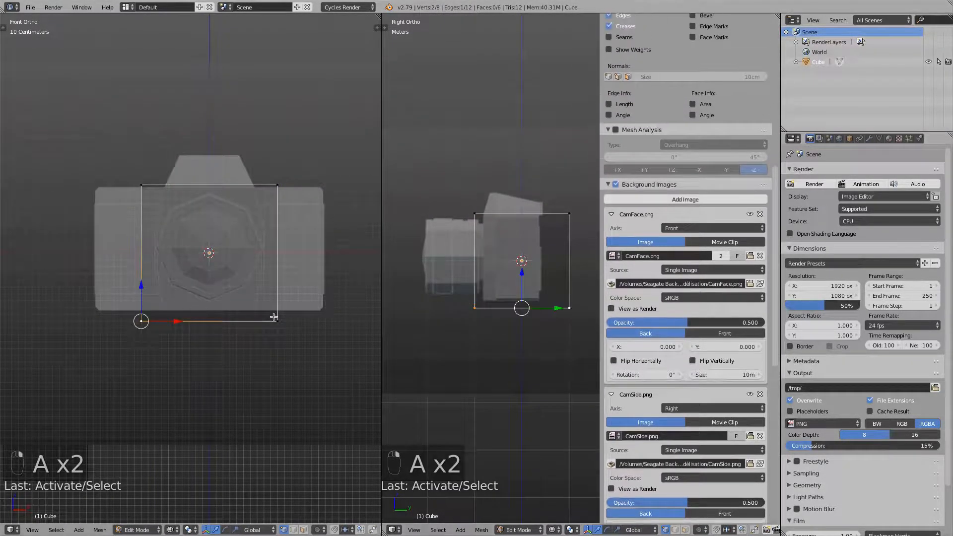
pyautogui.keyDown('shift'); pyautogui.rightClick(275, 319); pyautogui.keyUp('shift')
pyautogui.keyDown('shift'); pyautogui.rightClick(562, 312); pyautogui.keyUp('shift')
pyautogui.press('g')
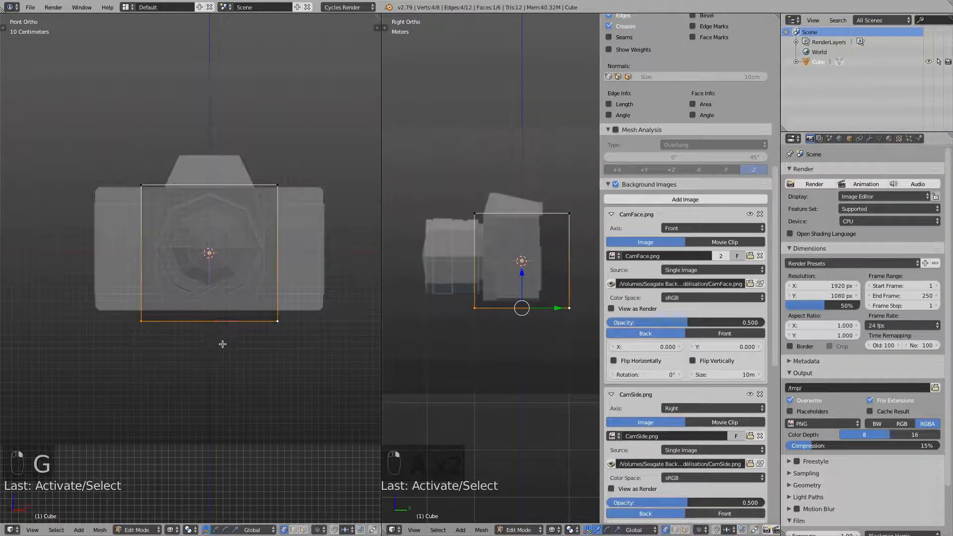
pyautogui.click(222, 334)
pyautogui.press('a')
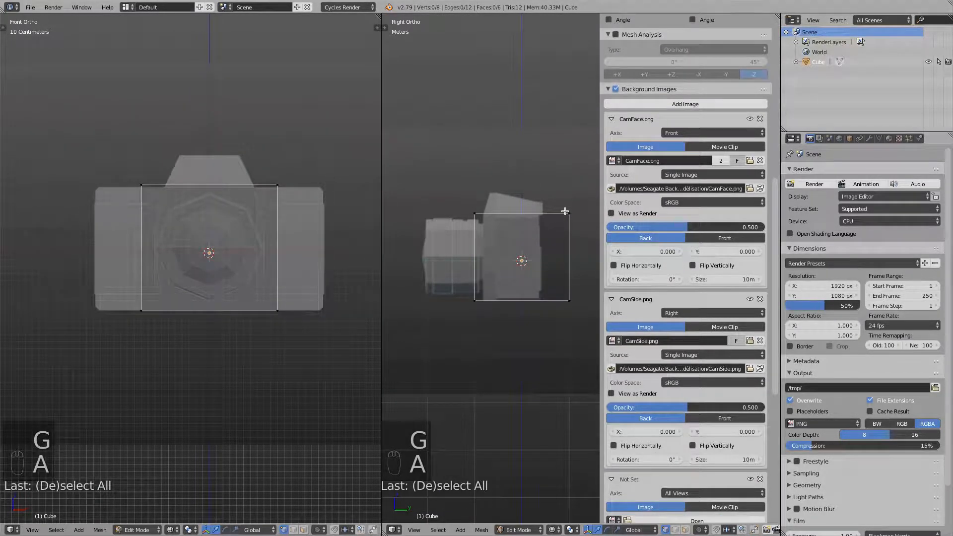
# Step: In the side view, move the cube's back and front faces along Y to match the camera body's depth in CamSide.png
pyautogui.press('b')
pyautogui.moveTo(561, 208); pyautogui.dragTo(588, 324)
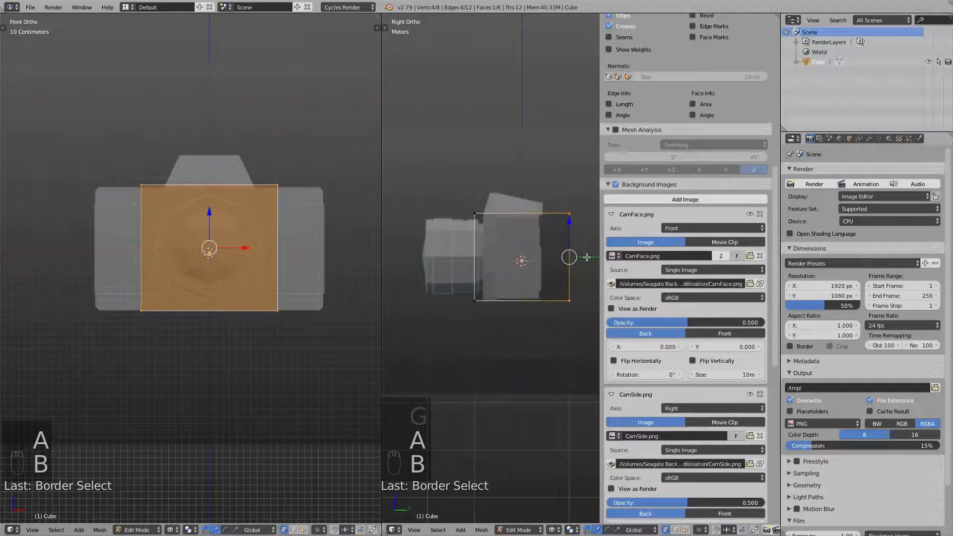
pyautogui.moveTo(586, 256); pyautogui.dragTo(556, 262)
pyautogui.press('a')
pyautogui.moveTo(451, 202); pyautogui.dragTo(487, 323)
pyautogui.press('b')
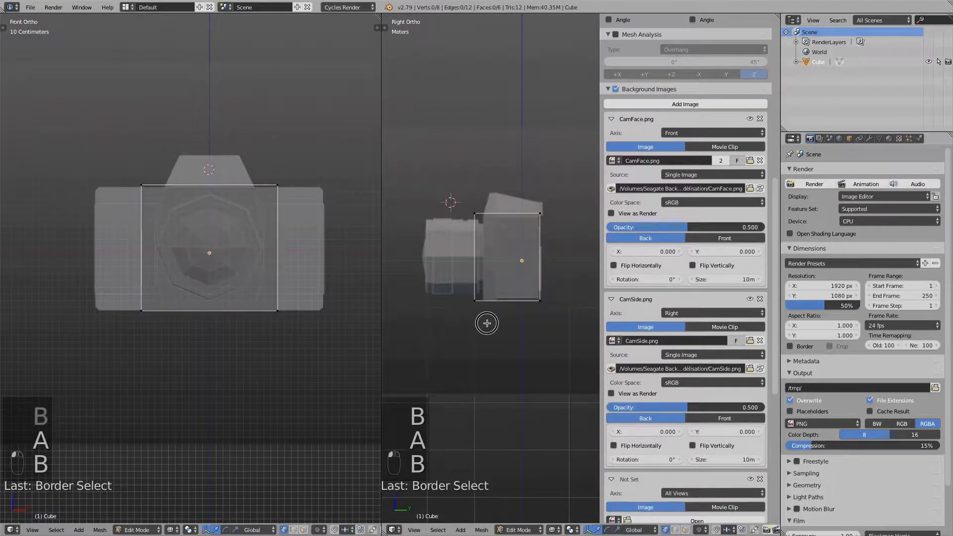
pyautogui.press('b')
pyautogui.moveTo(460, 177); pyautogui.dragTo(491, 314)
pyautogui.moveTo(511, 260); pyautogui.dragTo(518, 260)
# Step: Scale the whole box along the X axis to match the camera body's width in the front reference
pyautogui.press('a')
pyautogui.press('a')
pyautogui.press('s')
pyautogui.press('x')
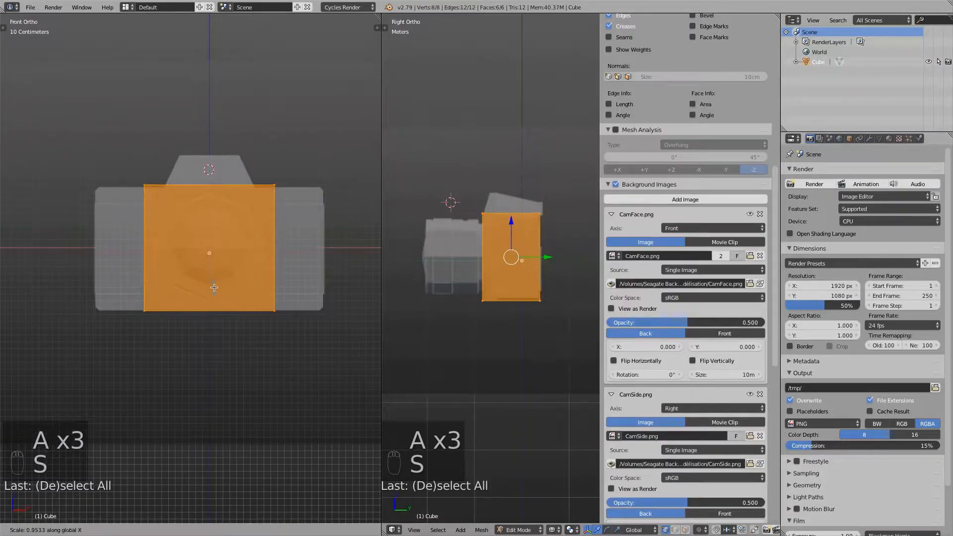
pyautogui.click(267, 291)
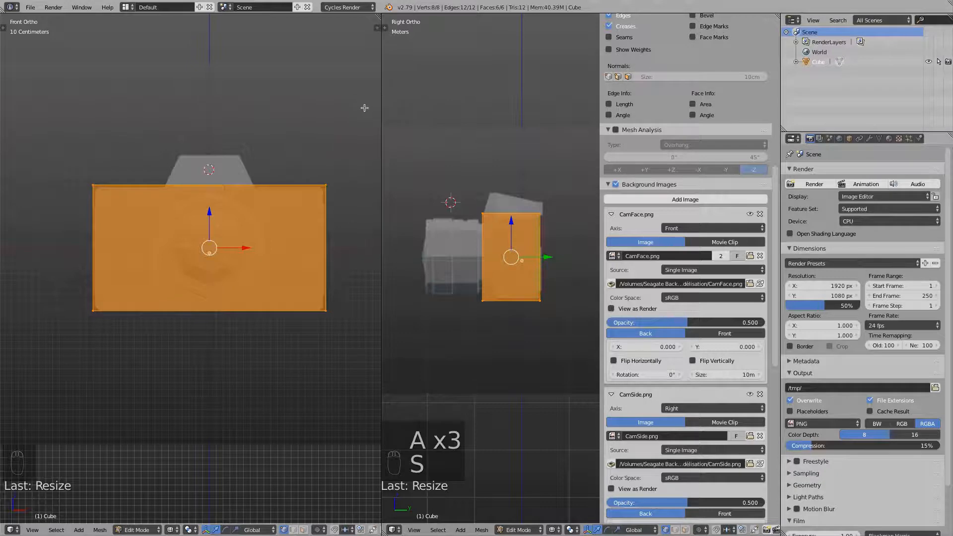
# Step: Switch the front viewport to solid shading and inspect the box in perspective
pyautogui.moveTo(300, 183); pyautogui.dragTo(219, 339, button='middle')
pyautogui.press('z')
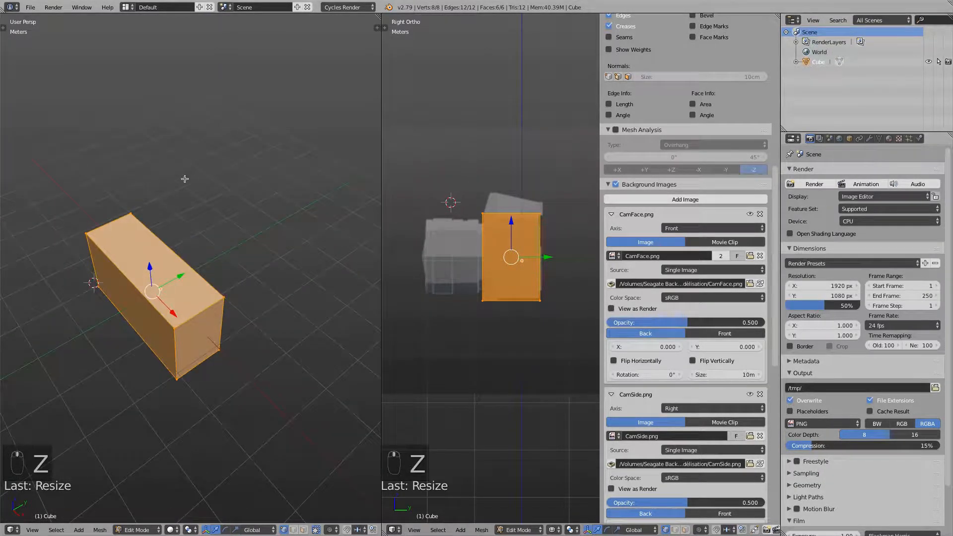
pyautogui.moveTo(118, 340); pyautogui.dragTo(234, 225, button='middle')
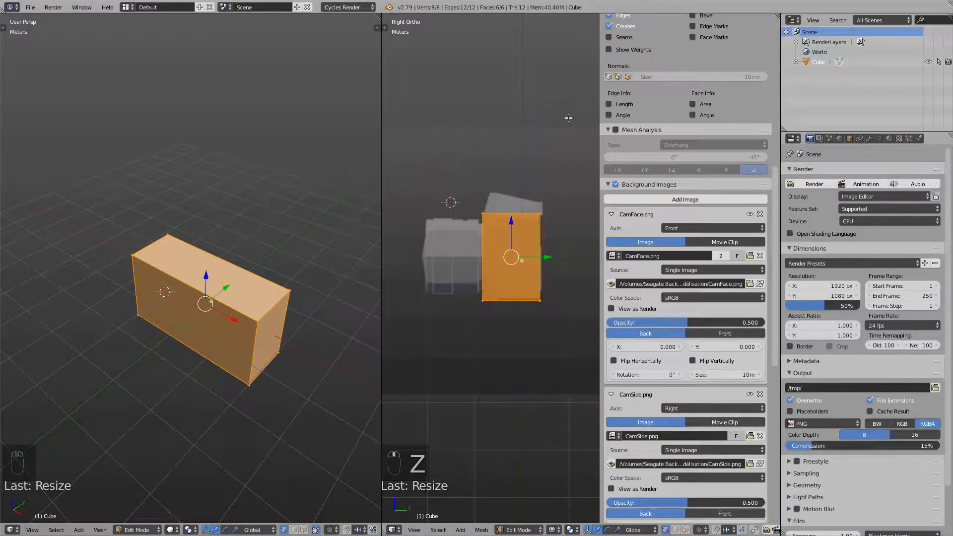
# Step: Remove all background images from the right-view viewport and merge the two viewports back into one
pyautogui.click(760, 214)
pyautogui.click(760, 214)
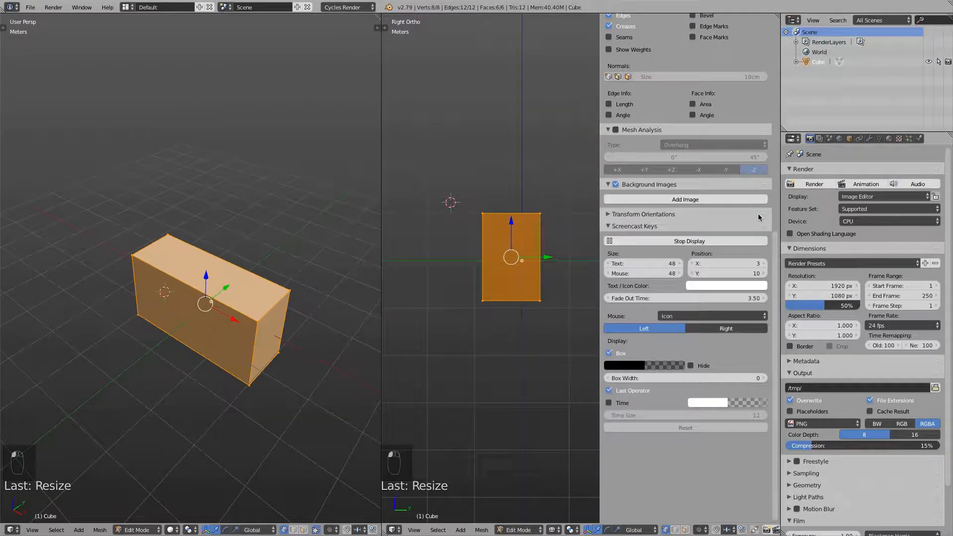
pyautogui.click(617, 225)
pyautogui.moveTo(388, 28); pyautogui.dragTo(430, 26)
pyautogui.moveTo(477, 358); pyautogui.dragTo(422, 281, button='middle')
# Step: Return to Object Mode, delete the reshaped cube and reset the 3D cursor to the scene's origin
pyautogui.press('Tab')
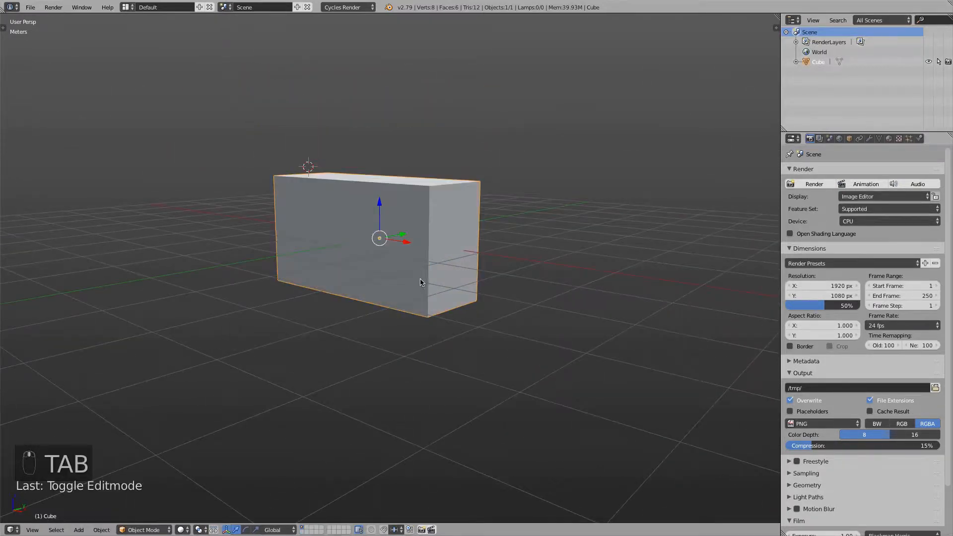
pyautogui.press('x')
pyautogui.click(410, 279)
pyautogui.hotkey('shift', 'c')
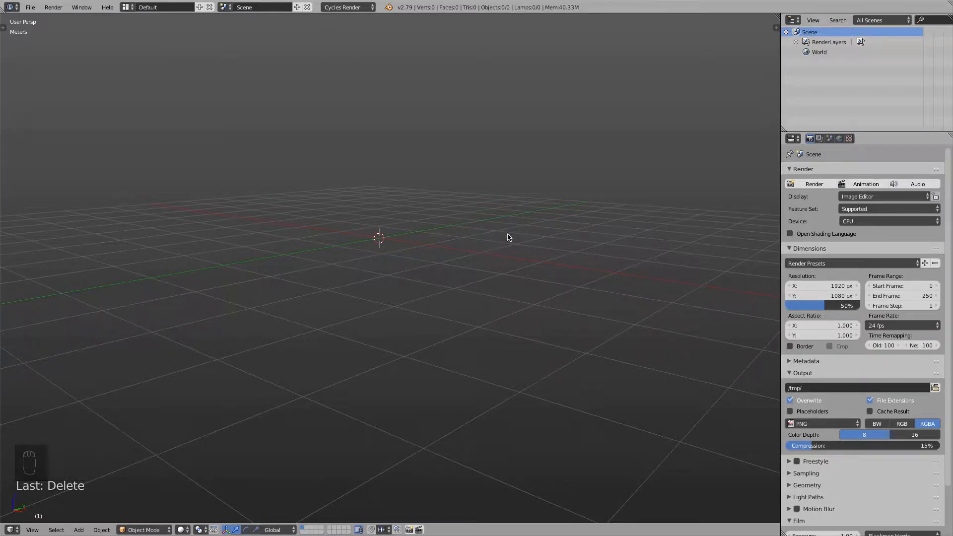
# Step: Remove CamFace.png and the three empty background image slots from the remaining viewport
pyautogui.press('n')
pyautogui.scroll(11, 757, 72)
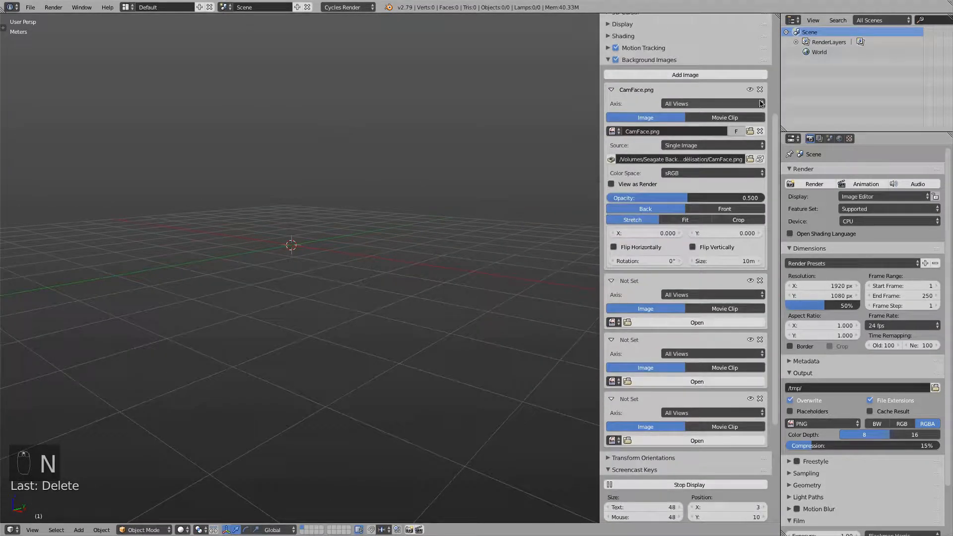
pyautogui.click(761, 90)
pyautogui.click(760, 90)
pyautogui.click(761, 91)
pyautogui.click(760, 90)
pyautogui.scroll(8, 732, 160)
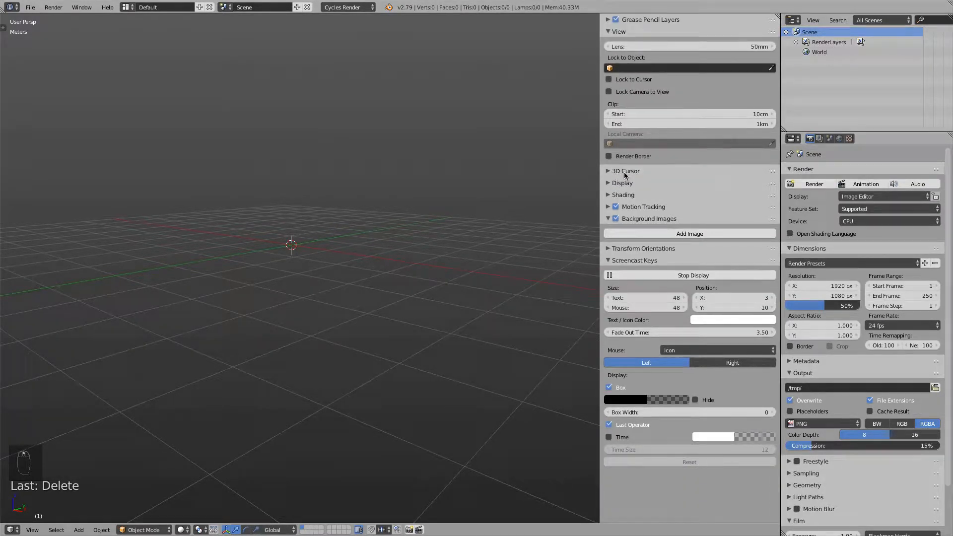
# Step: Expand the 3D cursor's location settings and add a new cube at the scene's origin
pyautogui.click(627, 172)
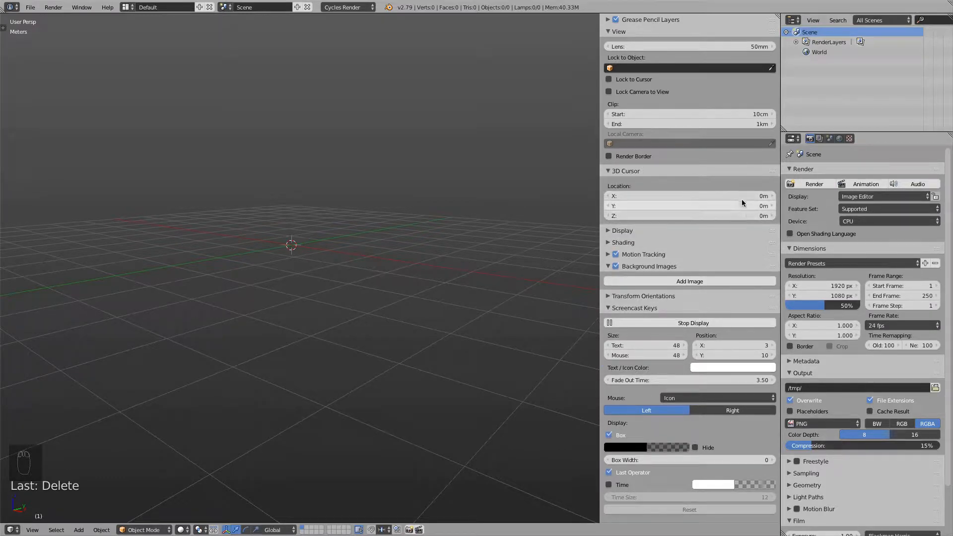
pyautogui.press('n')
pyautogui.press('t')
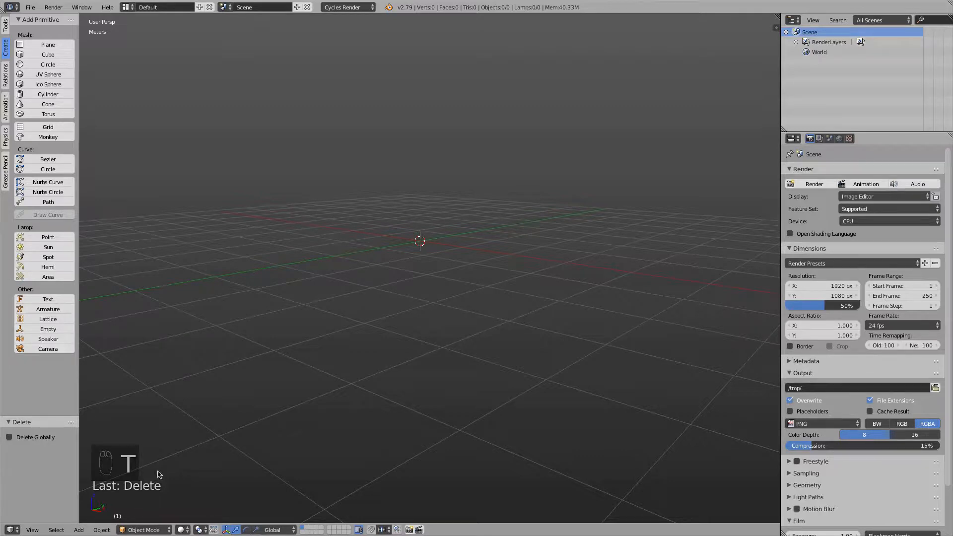
pyautogui.click(48, 56)
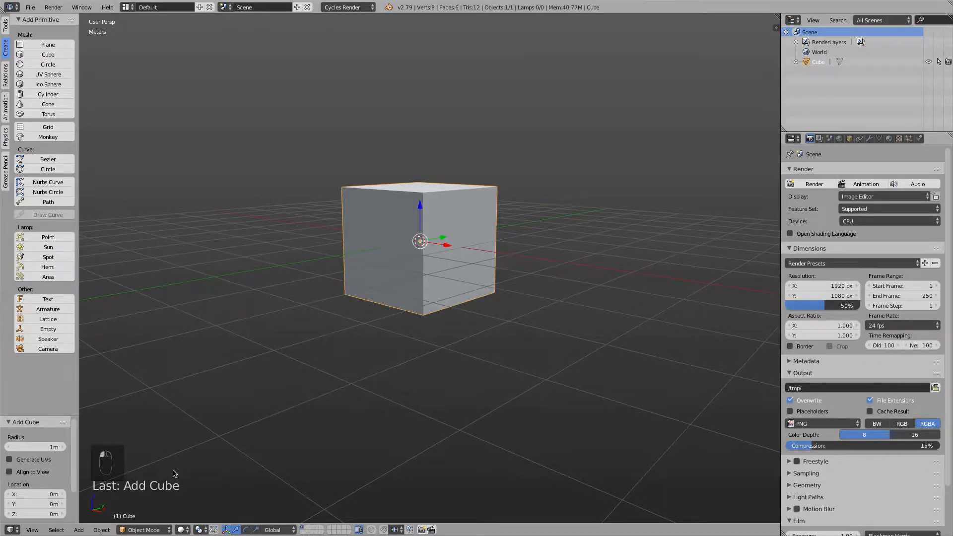
# Step: Switch the new cube to Edit Mode and hide the tool shelf
pyautogui.click(146, 530)
pyautogui.click(167, 508)
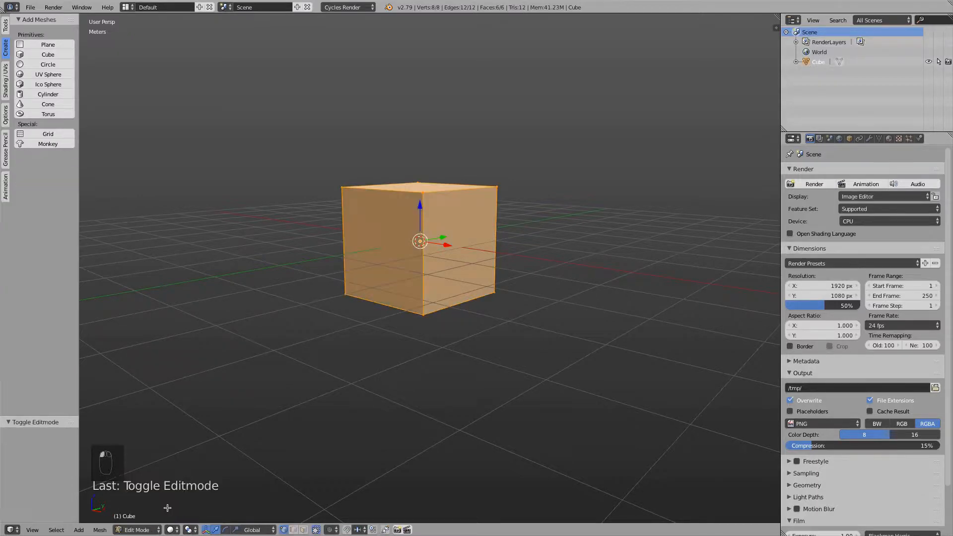
pyautogui.press('t')
pyautogui.keyDown('shift'); pyautogui.moveTo(296, 172); pyautogui.dragTo(332, 229, button='middle'); pyautogui.keyUp('shift')
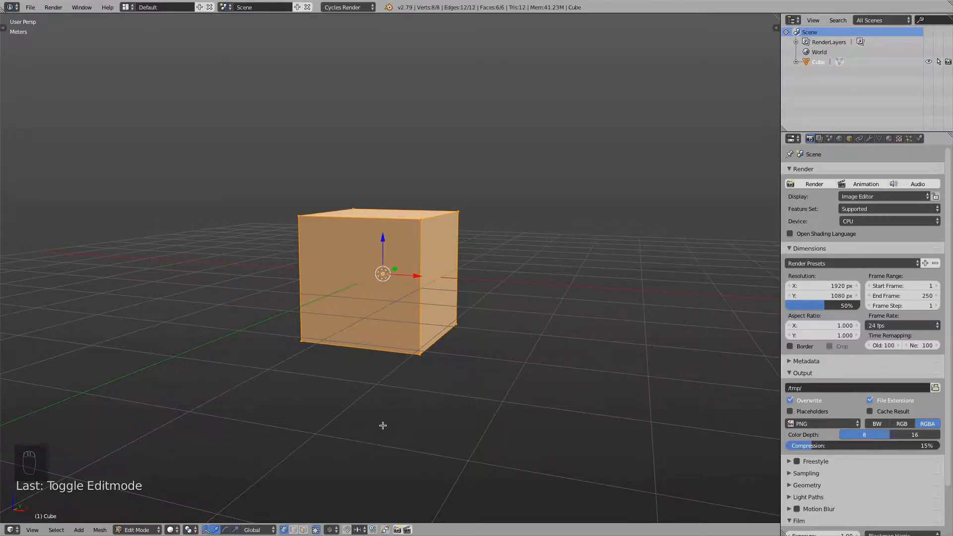
# Step: Move the entire cube mesh up 1 m along the global Z axis
pyautogui.moveTo(382, 239); pyautogui.dragTo(376, 174)
pyautogui.rightClick(376, 174)
pyautogui.press('g')
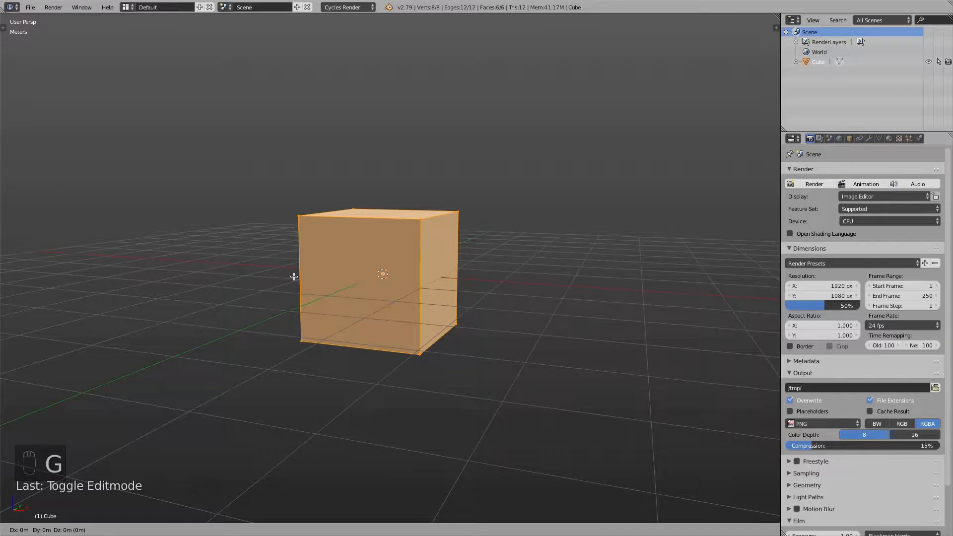
pyautogui.press('z')
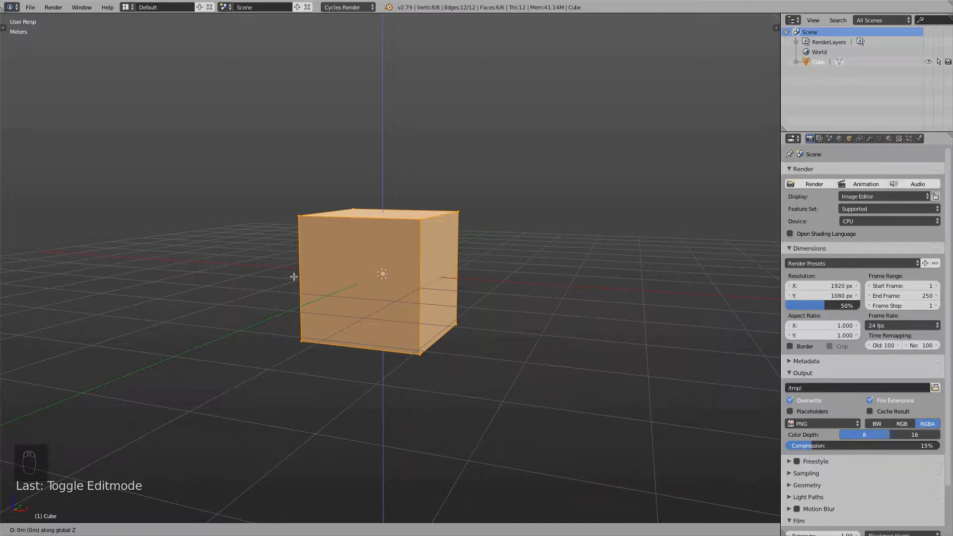
pyautogui.write('1')
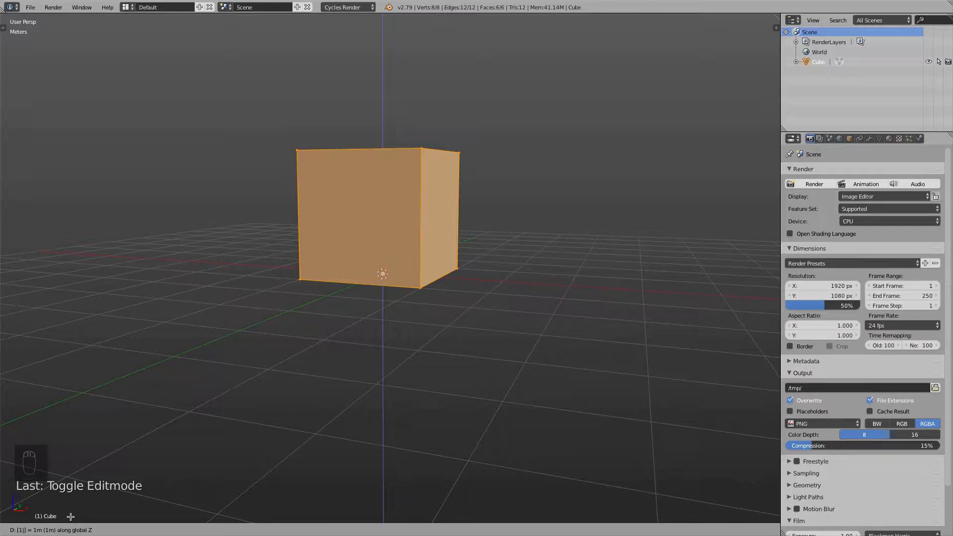
pyautogui.press('Return')
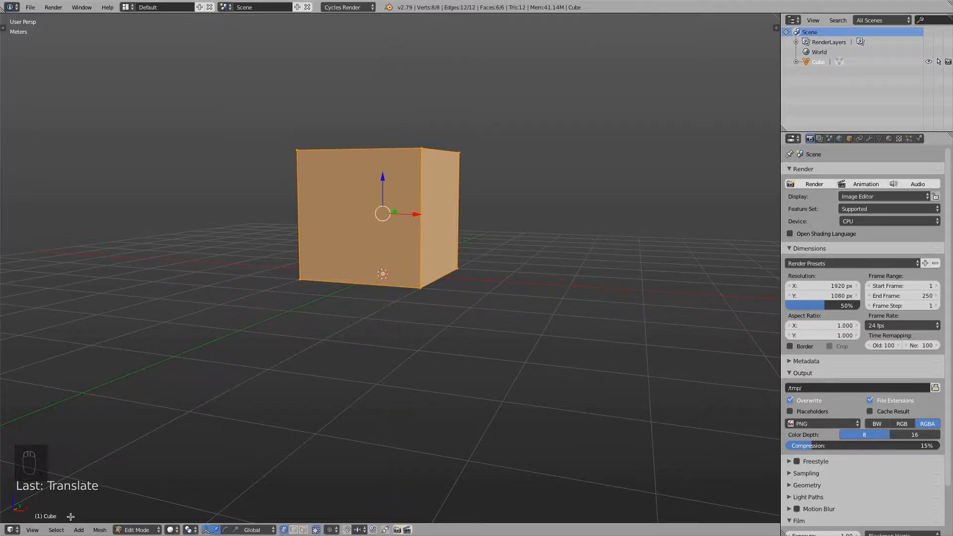
# Step: Examine the raised cube from below, the sides and above to check how its base sits on the grid and 3D cursor
pyautogui.moveTo(437, 291); pyautogui.dragTo(420, 261, button='middle')
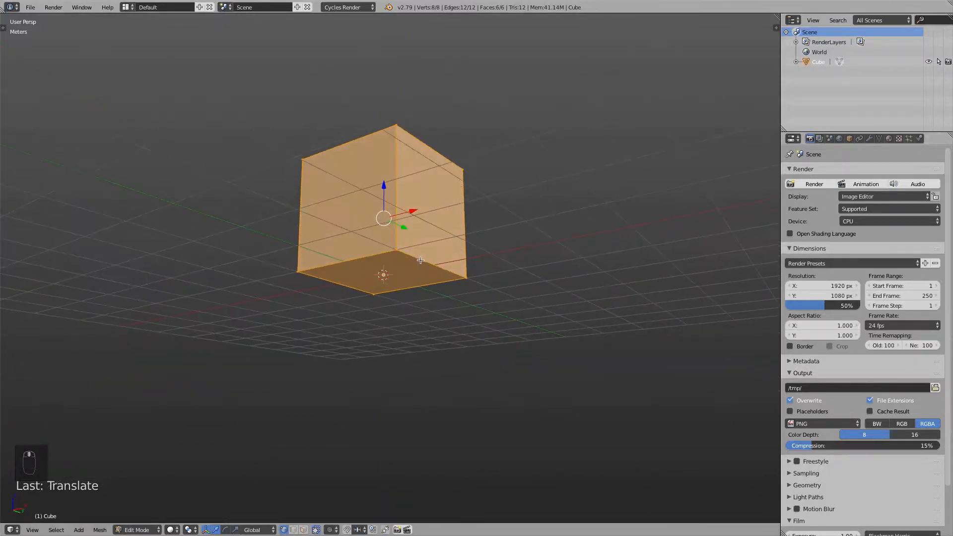
pyautogui.moveTo(345, 269); pyautogui.dragTo(325, 309, button='middle')
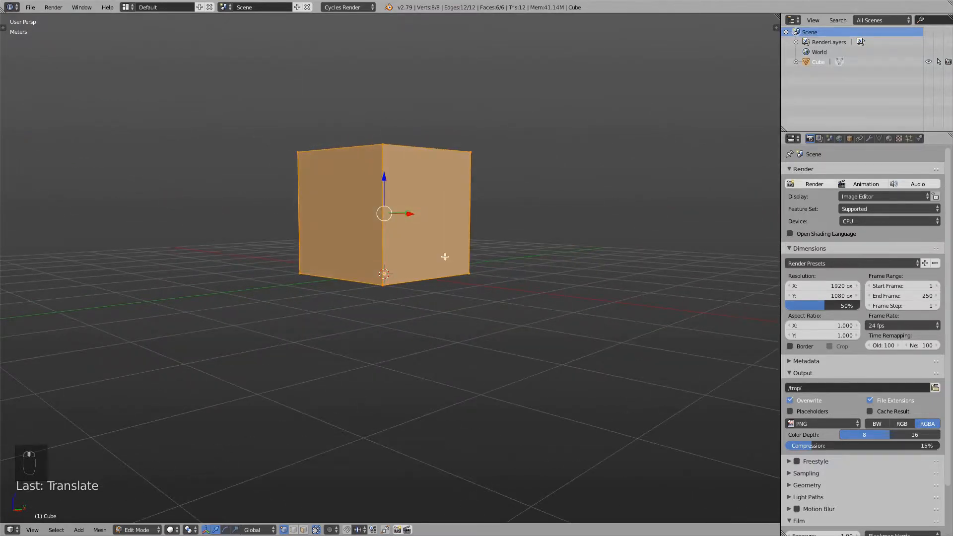
pyautogui.moveTo(402, 292); pyautogui.dragTo(389, 313, button='middle')
pyautogui.scroll(-3, 473, 340)
pyautogui.moveTo(473, 340); pyautogui.dragTo(336, 266, button='middle')
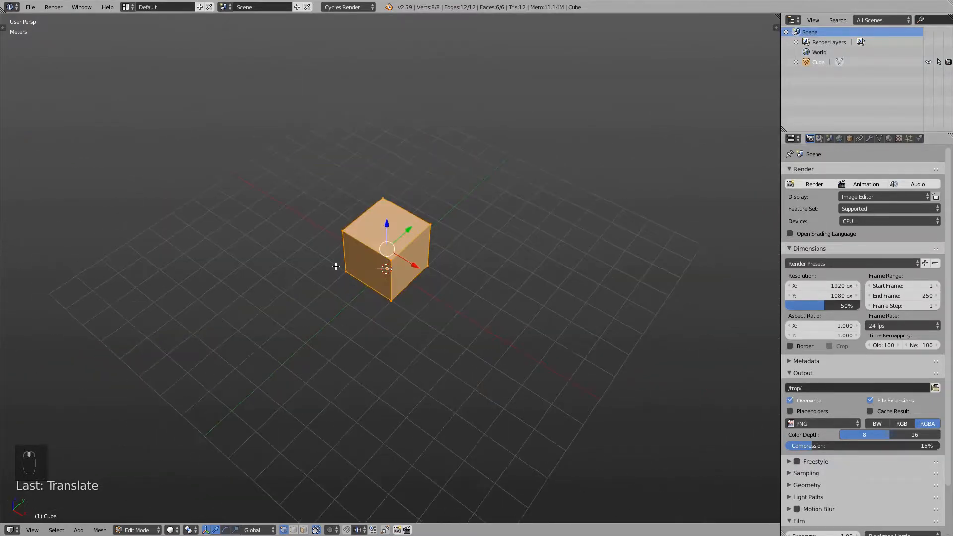
pyautogui.moveTo(398, 319); pyautogui.dragTo(393, 254, button='middle')
pyautogui.scroll(3, 393, 254)
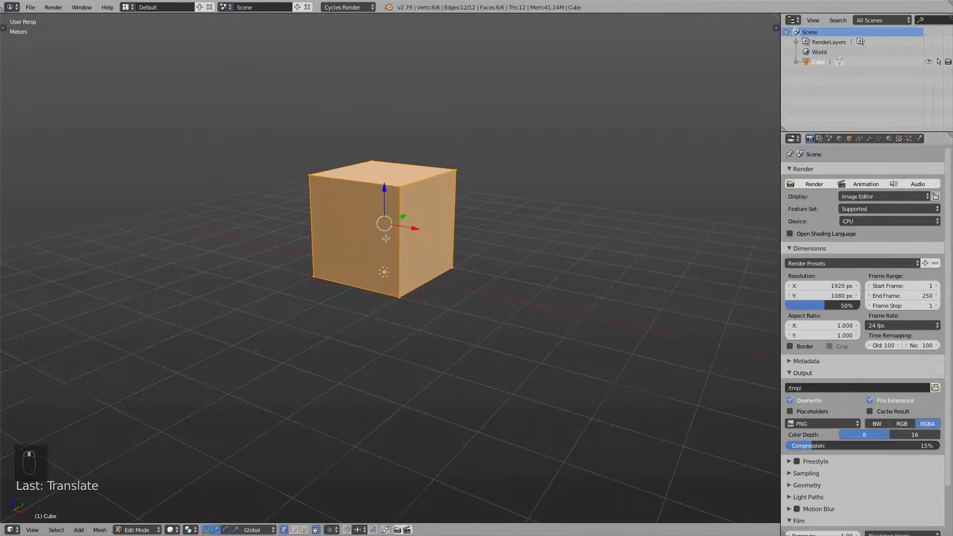
pyautogui.moveTo(423, 294)
pyautogui.mouseDown(button='middle')
pyautogui.moveTo(408, 298)
pyautogui.moveTo(443, 305)
pyautogui.moveTo(392, 295)
pyautogui.moveTo(416, 298)
pyautogui.mouseUp(button='middle')
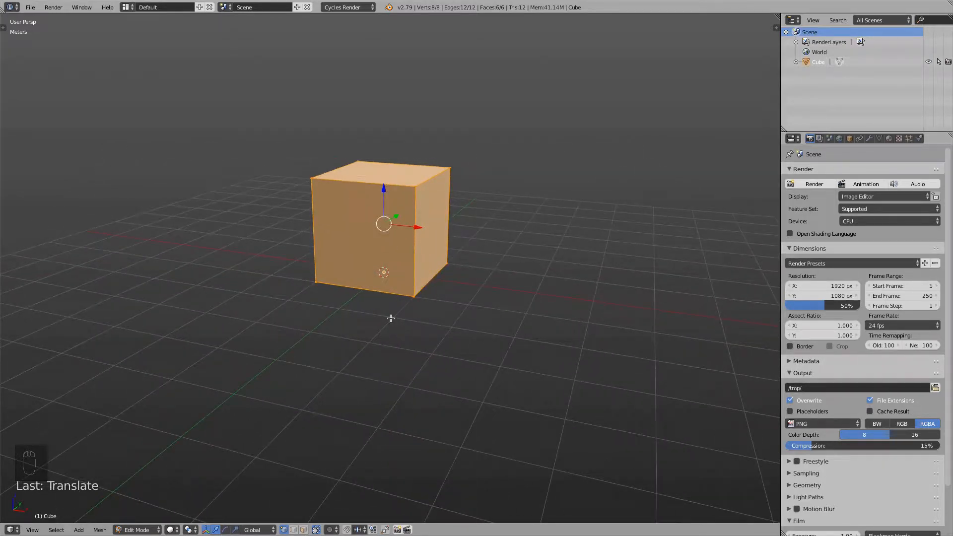
pyautogui.moveTo(428, 256)
pyautogui.mouseDown(button='middle')
pyautogui.moveTo(431, 243)
pyautogui.moveTo(432, 270)
pyautogui.mouseUp(button='middle')
pyautogui.scroll(-4, 430, 246)
pyautogui.scroll(2, 431, 268)
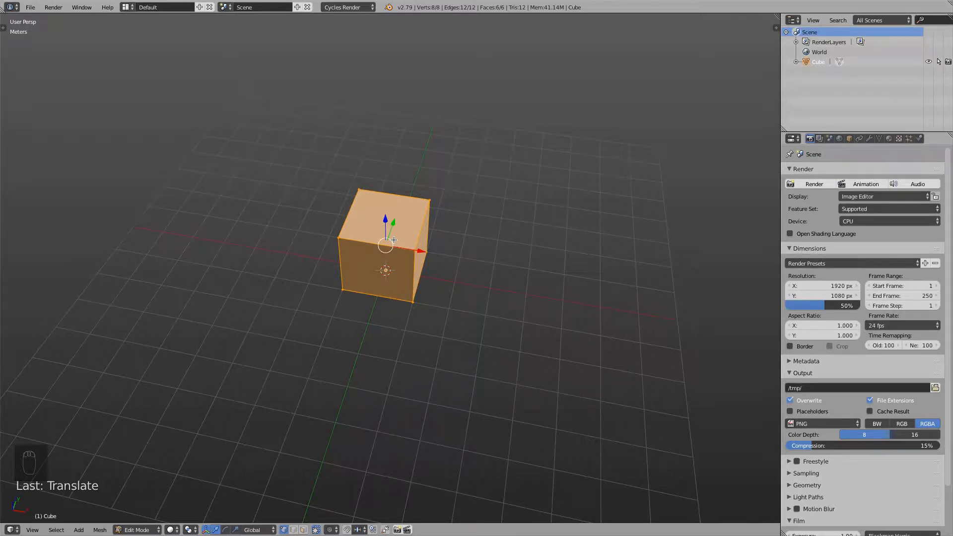
pyautogui.moveTo(346, 212); pyautogui.dragTo(370, 214, button='middle')
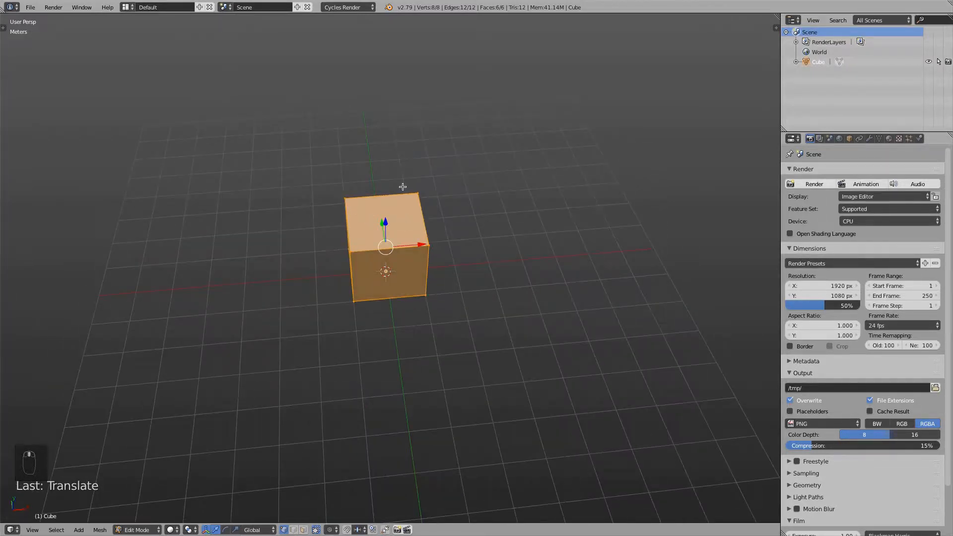
pyautogui.moveTo(403, 186); pyautogui.dragTo(392, 180, button='middle')
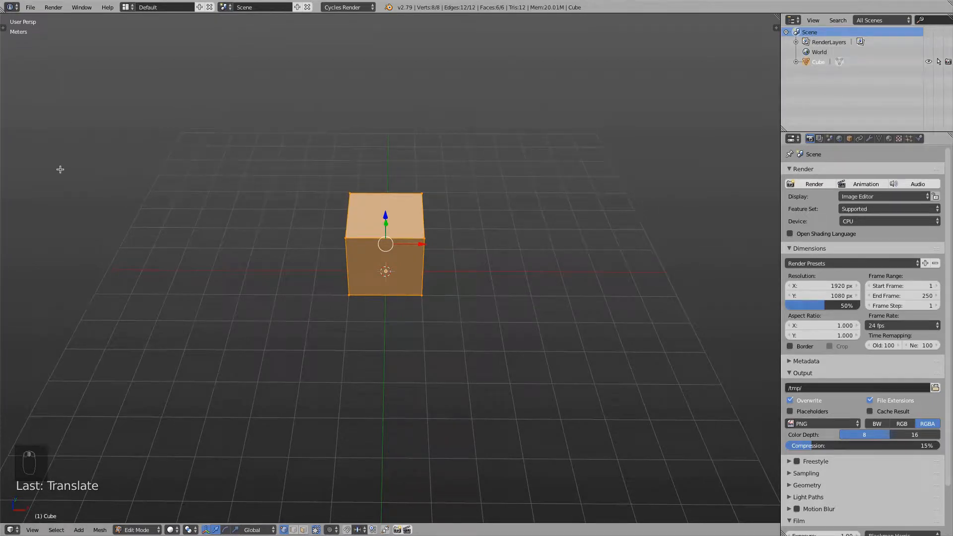
# Step: Show the tool shelf's mesh tools and add one centred lengthwise loop cut that splits the cube into two halves across the X axis
pyautogui.press('t')
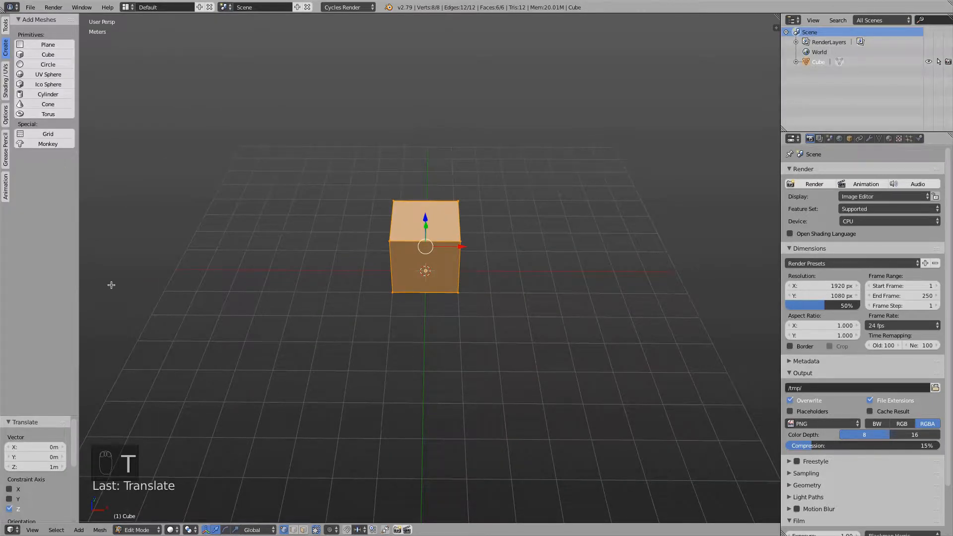
pyautogui.click(6, 26)
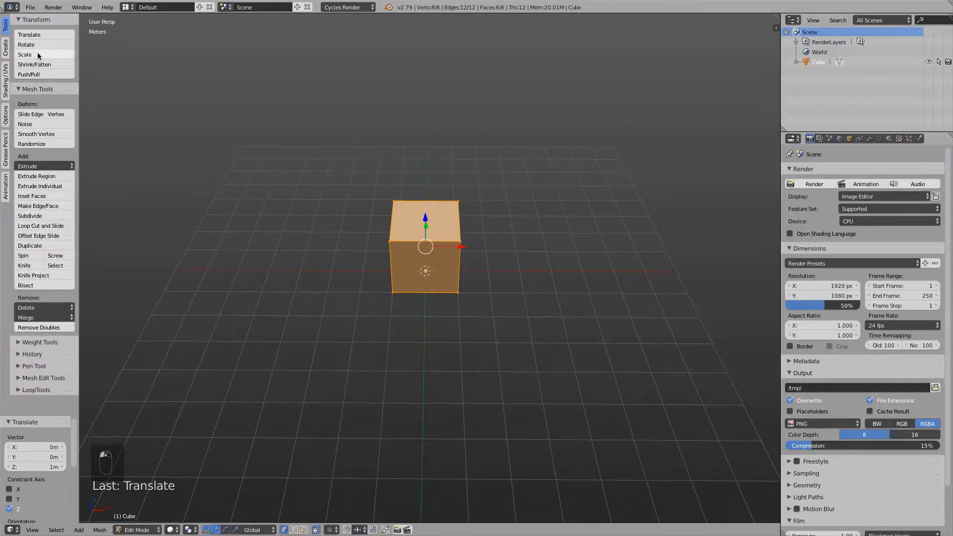
pyautogui.click(20, 227)
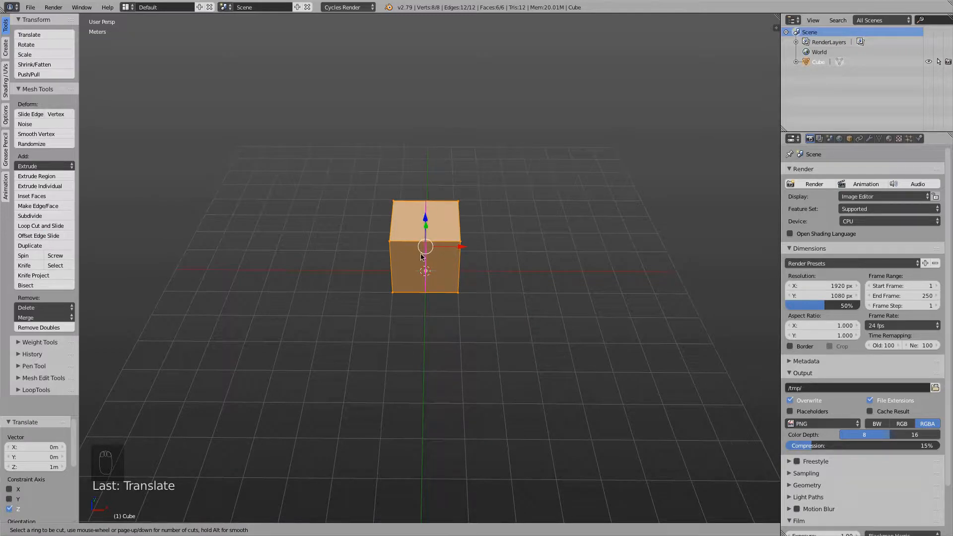
pyautogui.click(423, 293)
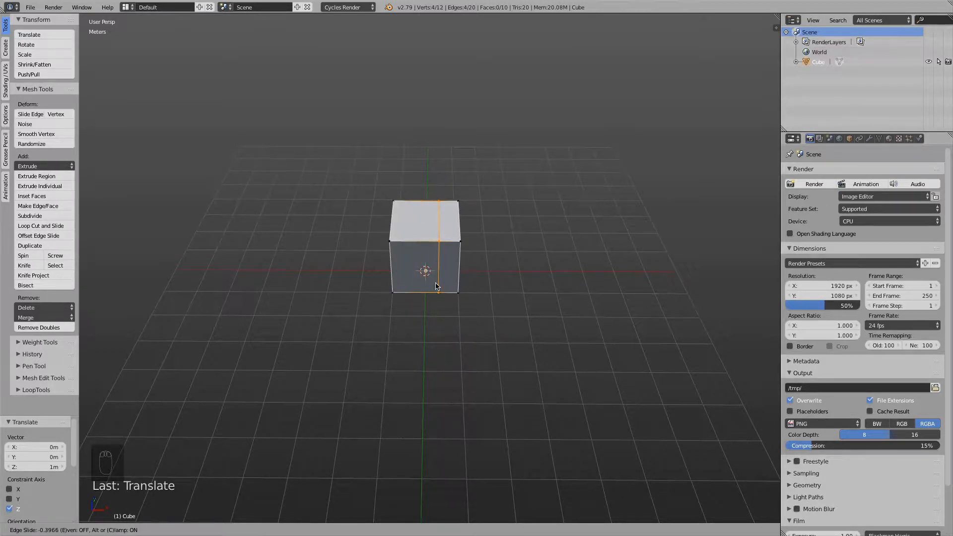
pyautogui.rightClick(436, 286)
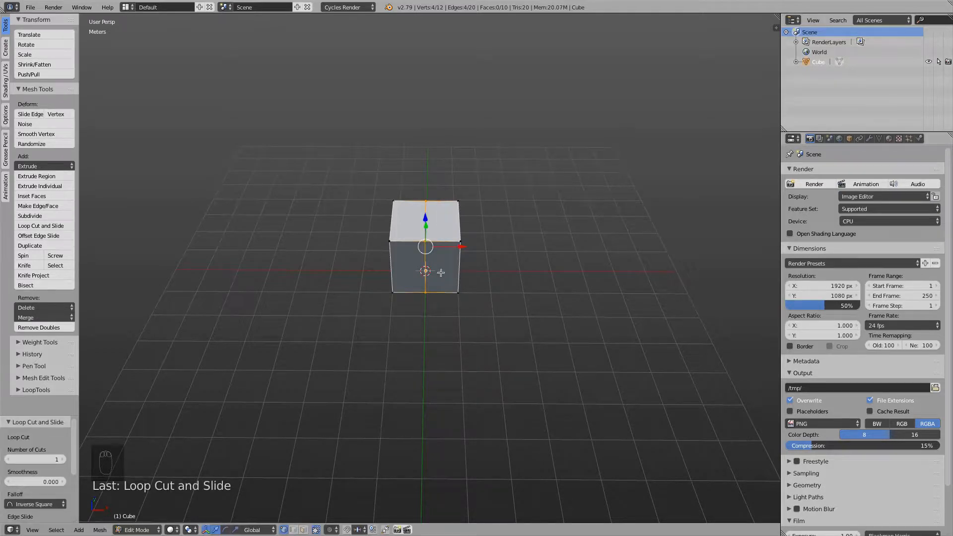
# Step: Switch the viewport shading to Wireframe so the cube's hidden vertices can be selected
pyautogui.scroll(1, 427, 283)
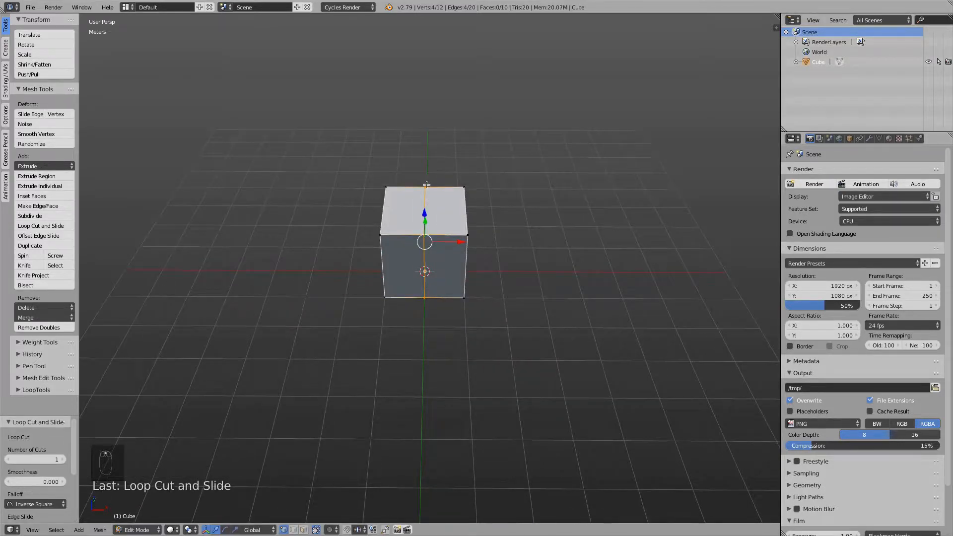
pyautogui.moveTo(434, 304); pyautogui.dragTo(425, 290, button='middle')
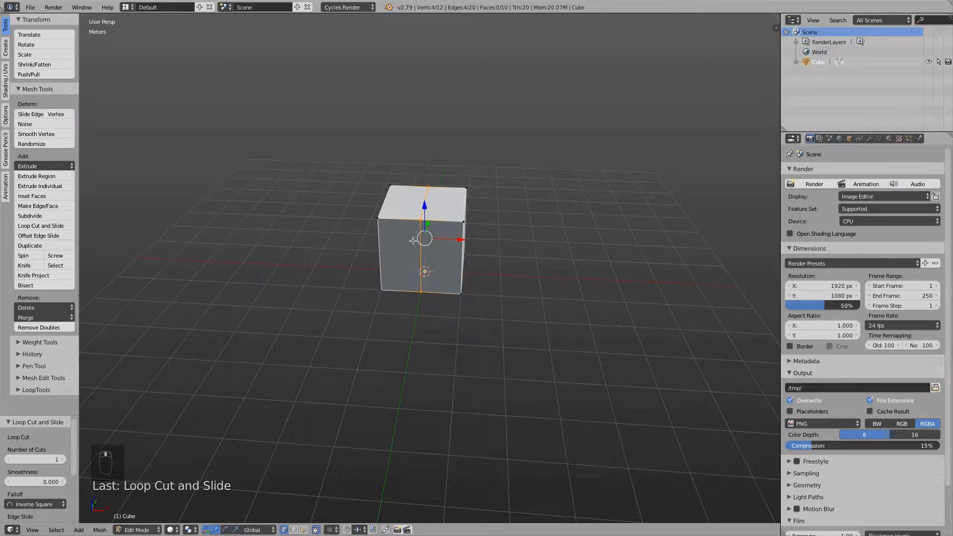
pyautogui.click(173, 530)
pyautogui.click(172, 530)
pyautogui.click(183, 507)
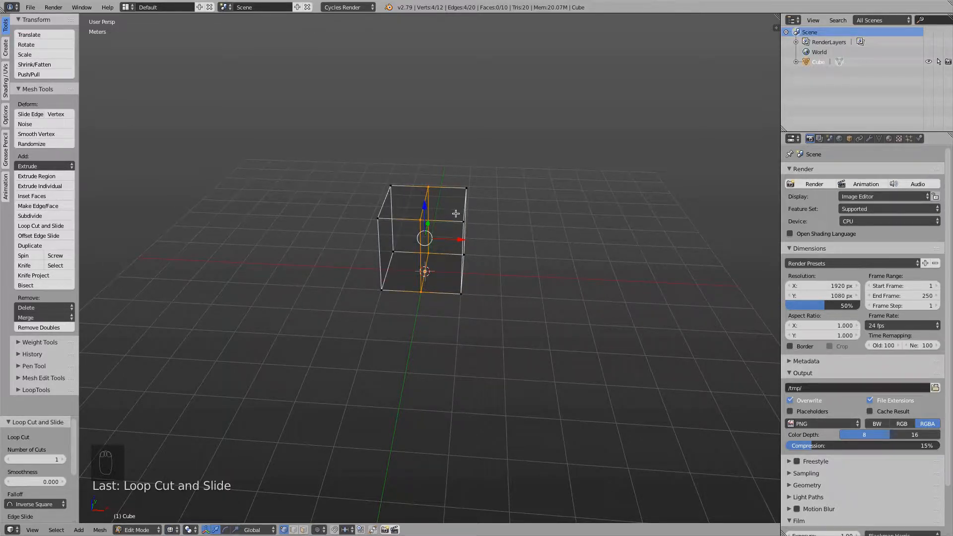
# Step: Deselect everything and box-select the four outer vertices on the cube's negative X side
pyautogui.press('a')
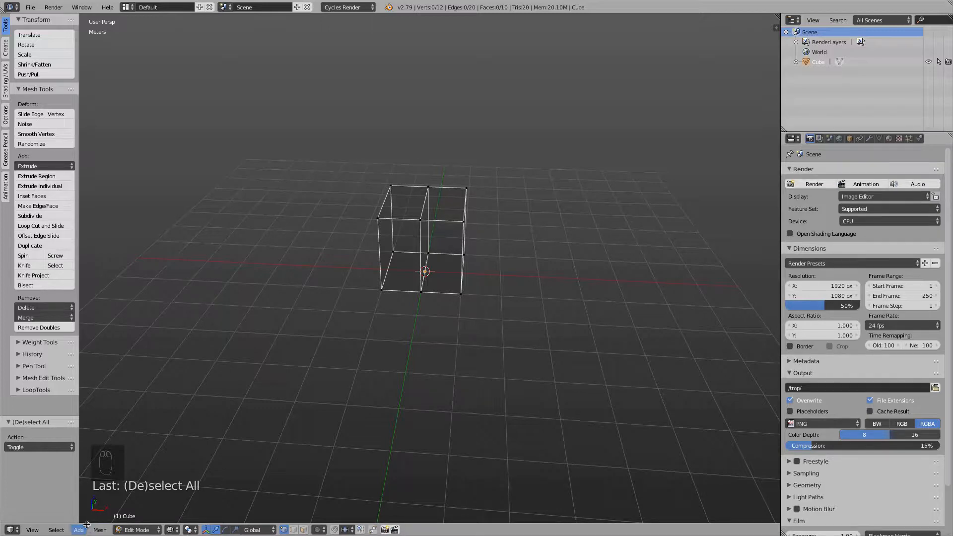
pyautogui.click(57, 530)
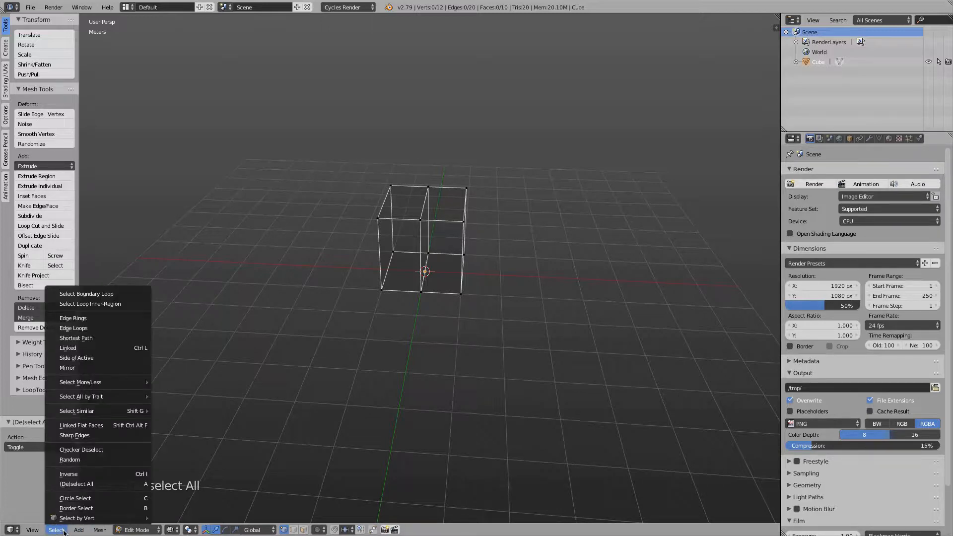
pyautogui.click(101, 508)
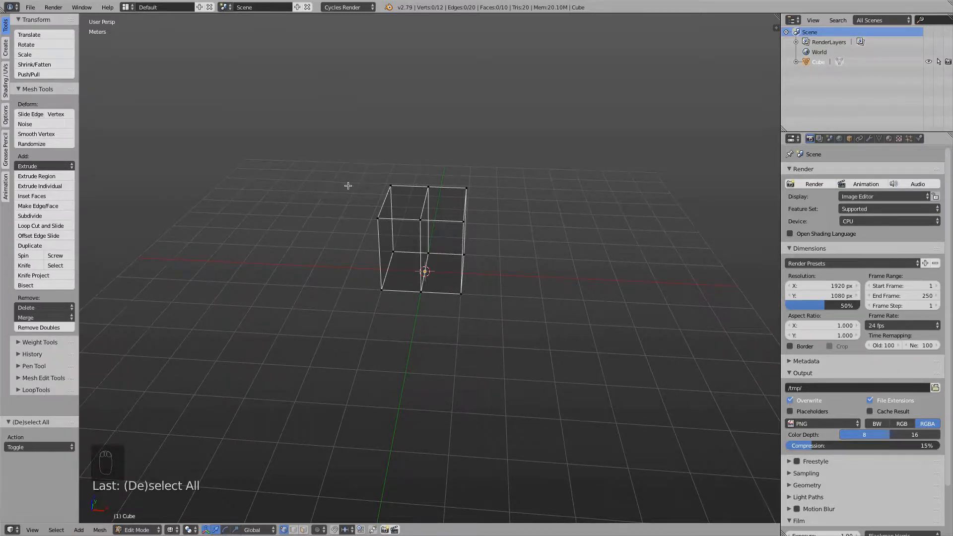
pyautogui.press('b')
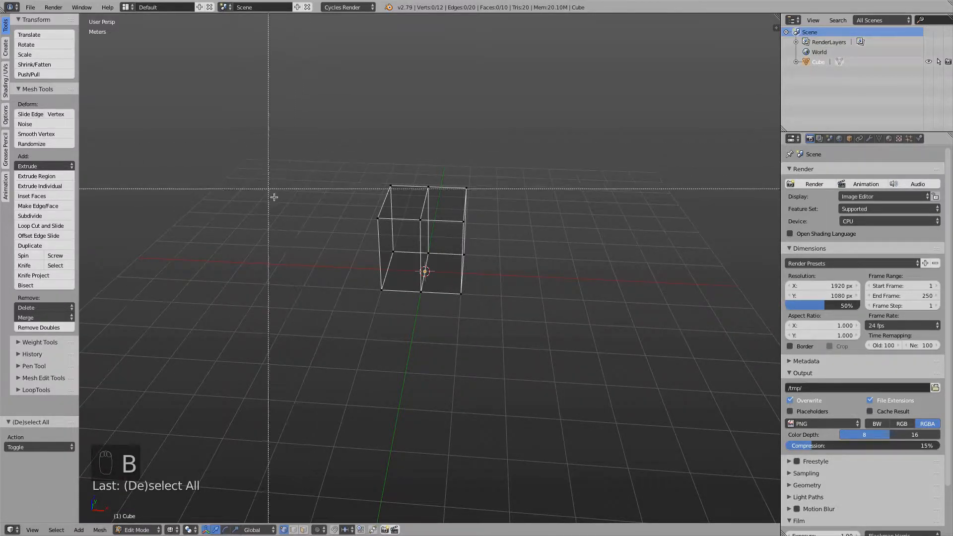
pyautogui.press('b')
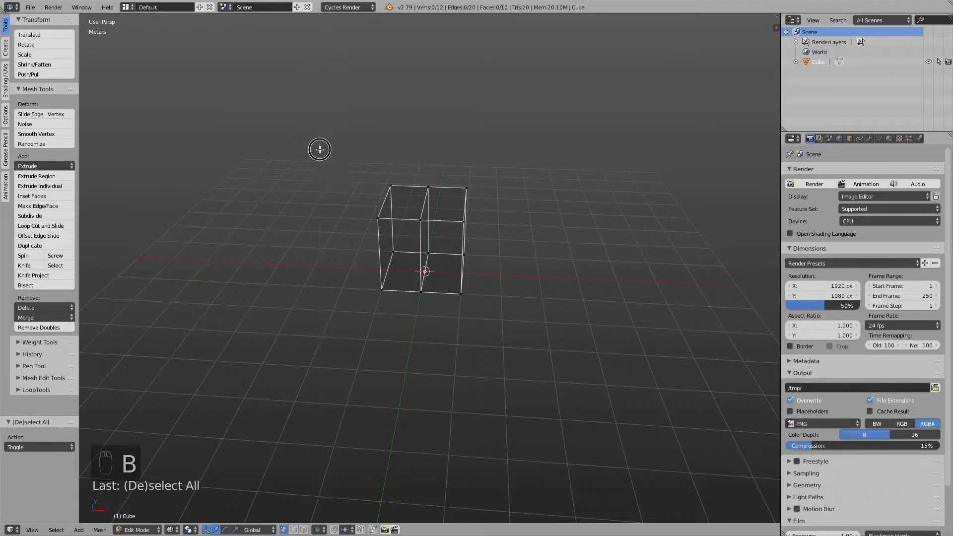
pyautogui.moveTo(320, 150); pyautogui.dragTo(407, 311)
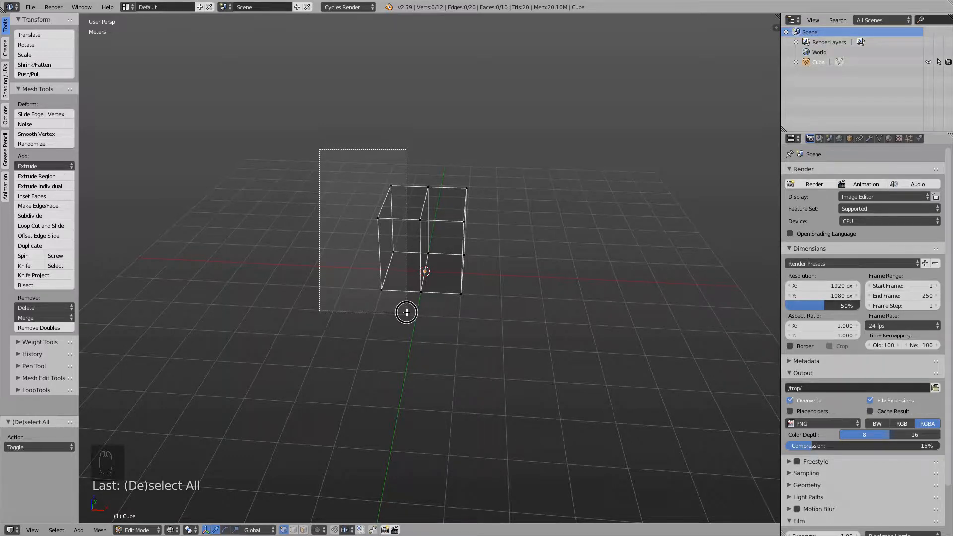
pyautogui.moveTo(407, 312); pyautogui.dragTo(406, 312)
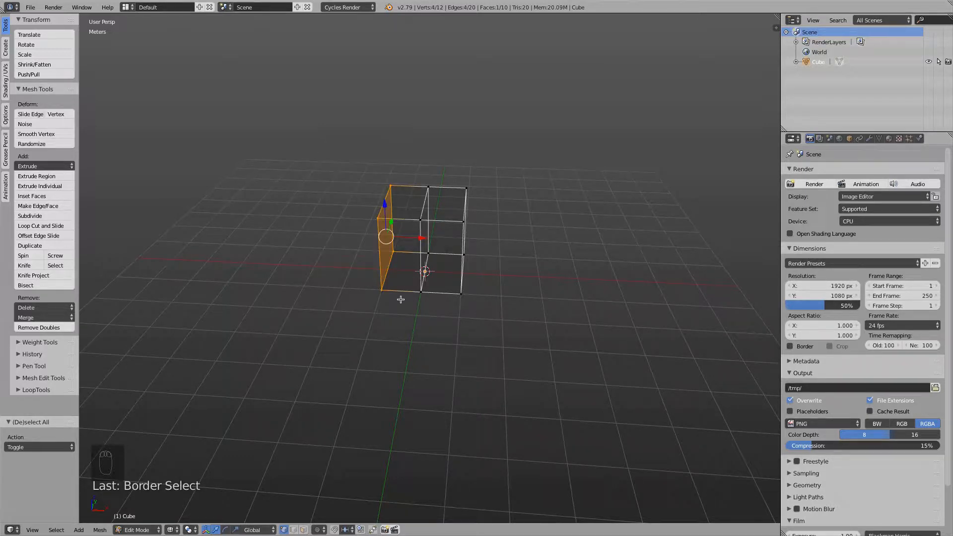
# Step: Try deleting the four selected vertices and undo the deletion
pyautogui.press('x')
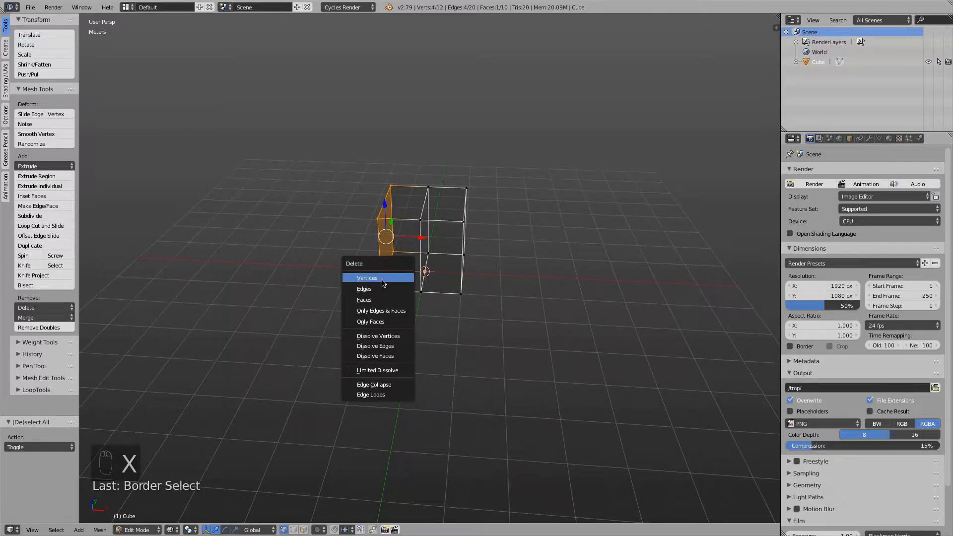
pyautogui.click(391, 277)
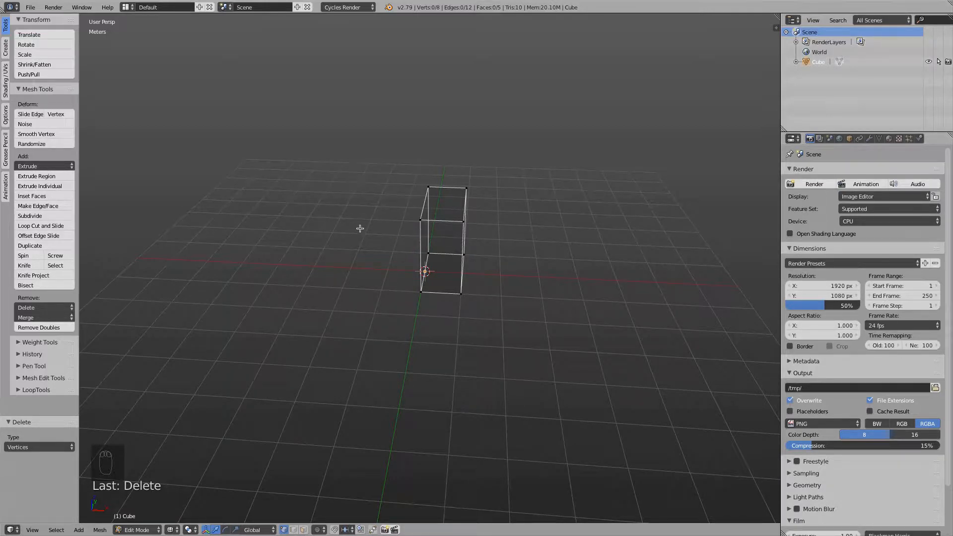
pyautogui.press('super+z')
# Step: Pick individual upper vertices on the cube's negative X half, and undo back to the box selection of four outer vertices
pyautogui.press('x')
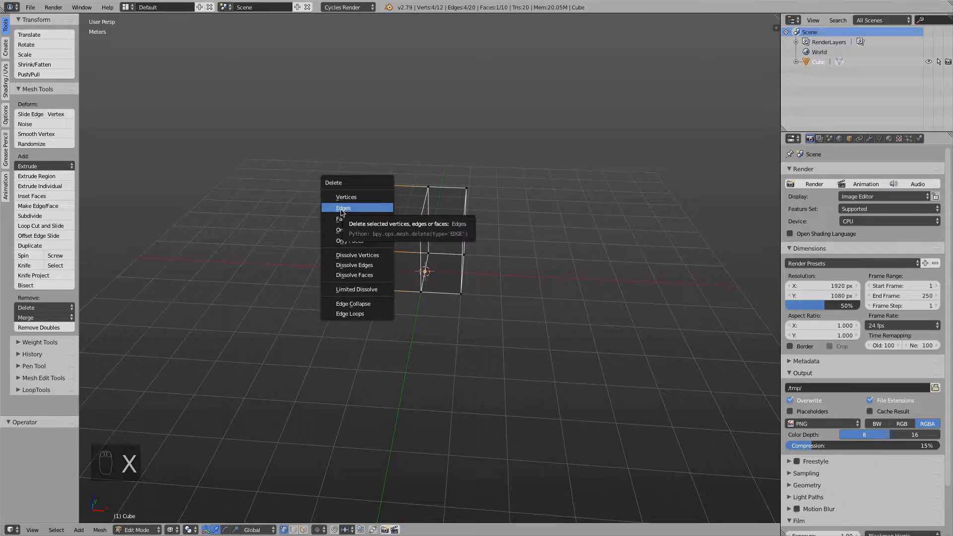
pyautogui.scroll(3, 426, 156)
pyautogui.rightClick(331, 169)
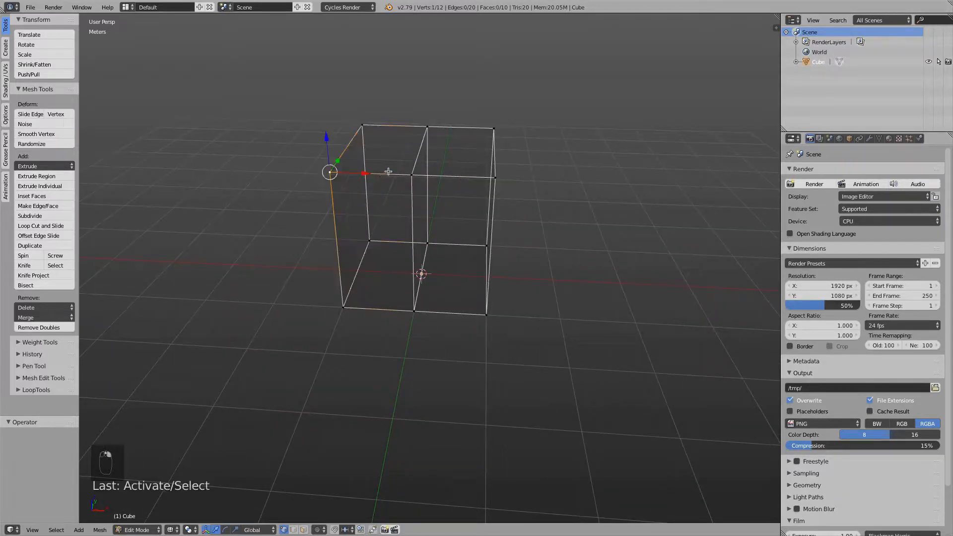
pyautogui.keyDown('shift'); pyautogui.rightClick(403, 174); pyautogui.keyUp('shift')
pyautogui.rightClick(367, 116)
pyautogui.keyDown('shift'); pyautogui.rightClick(423, 119); pyautogui.keyUp('shift')
pyautogui.press('super+z')
pyautogui.press('super+z')
pyautogui.press('super+z')
pyautogui.press('super+z')
pyautogui.press('super+z')
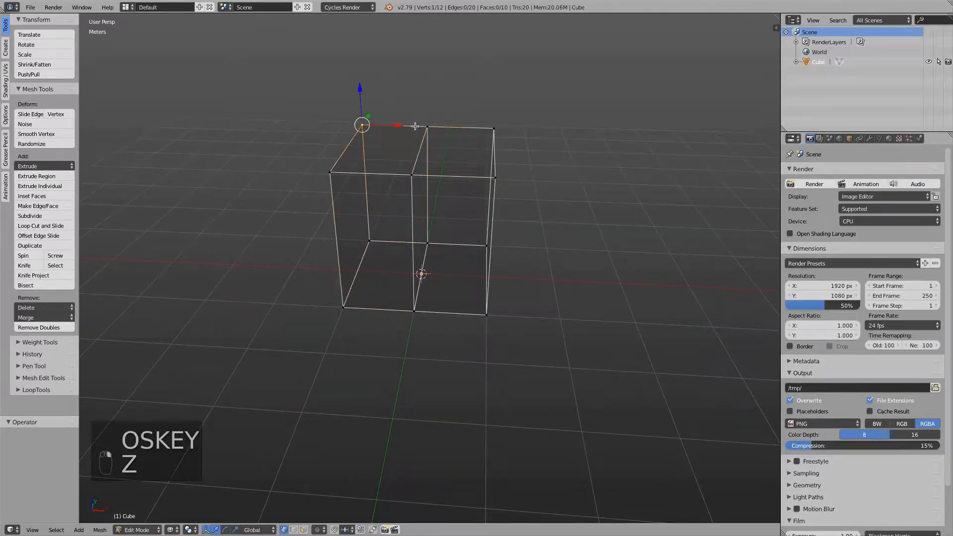
# Step: Try deleting the edges of the cube's selected negative X side, and undo the deletion
pyautogui.press('x')
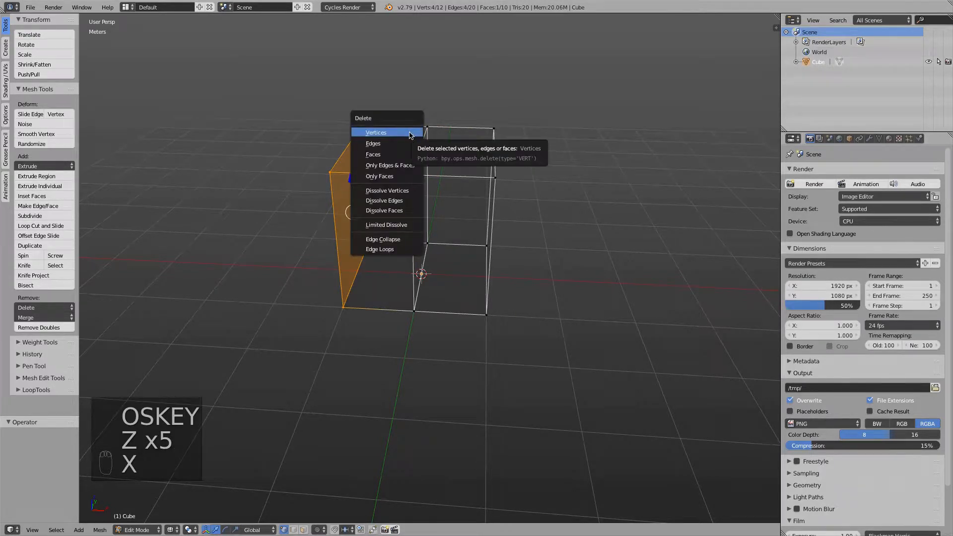
pyautogui.click(403, 144)
pyautogui.press('super+z')
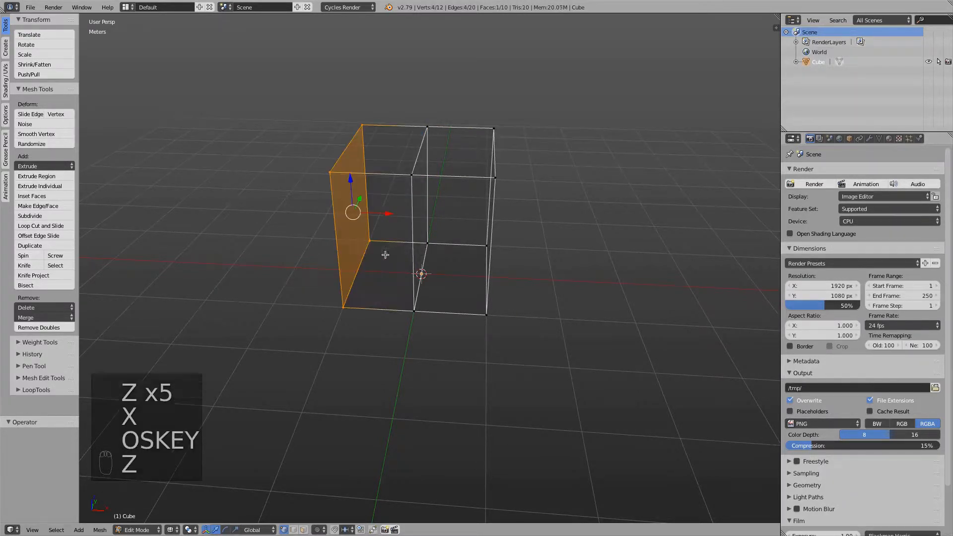
pyautogui.press('x')
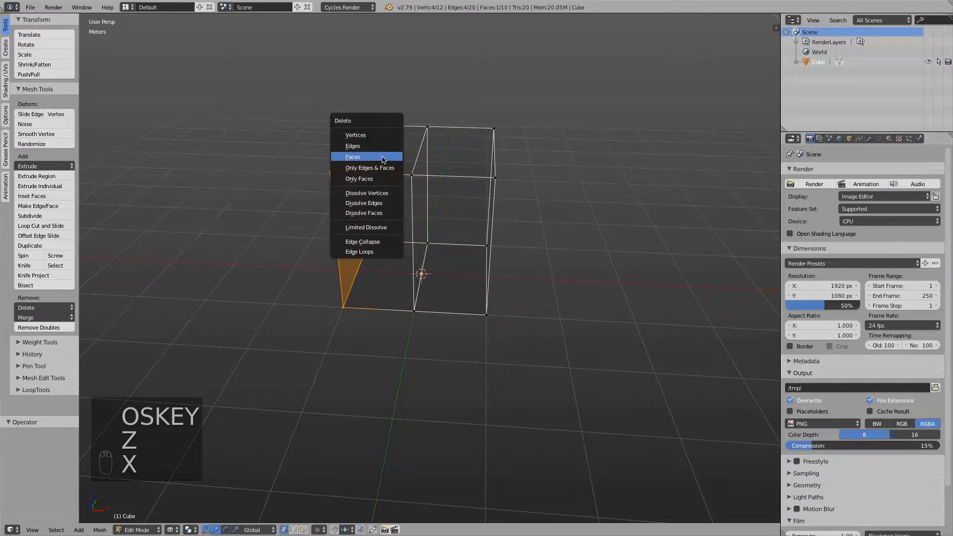
pyautogui.moveTo(365, 235); pyautogui.dragTo(438, 222, button='middle')
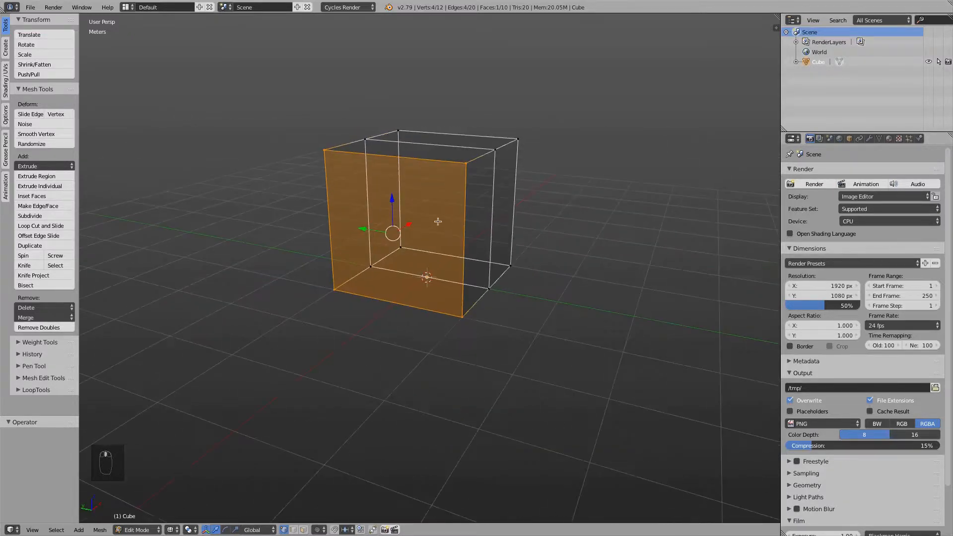
pyautogui.moveTo(393, 187); pyautogui.dragTo(349, 244, button='middle')
# Step: Deselect everything and examine the whole cube and its loop cut from several sides in Solid shading
pyautogui.press('a')
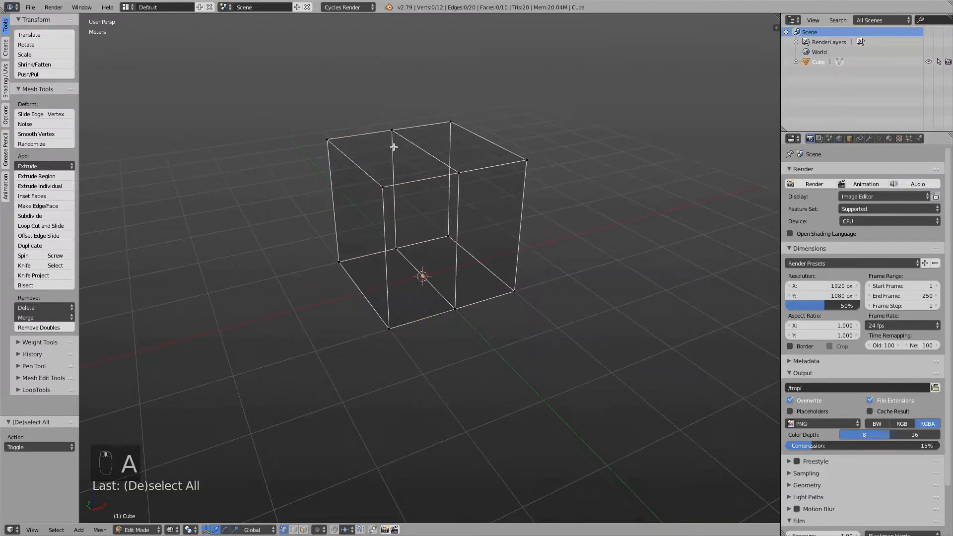
pyautogui.press('z')
pyautogui.moveTo(394, 263)
pyautogui.mouseDown(button='middle')
pyautogui.moveTo(369, 134)
pyautogui.moveTo(381, 170)
pyautogui.moveTo(554, 332)
pyautogui.mouseUp(button='middle')
pyautogui.middleClick(413, 197)
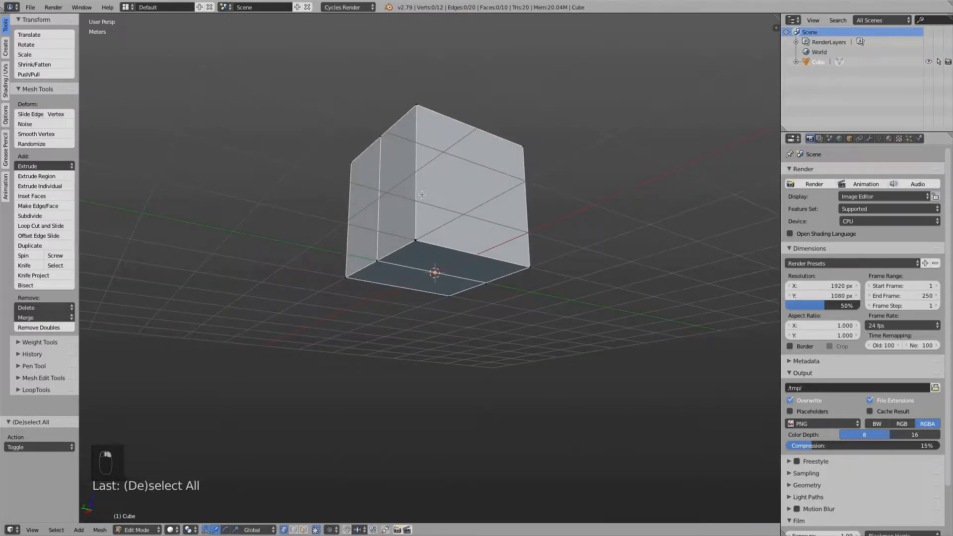
pyautogui.moveTo(422, 194); pyautogui.dragTo(266, 251, button='middle')
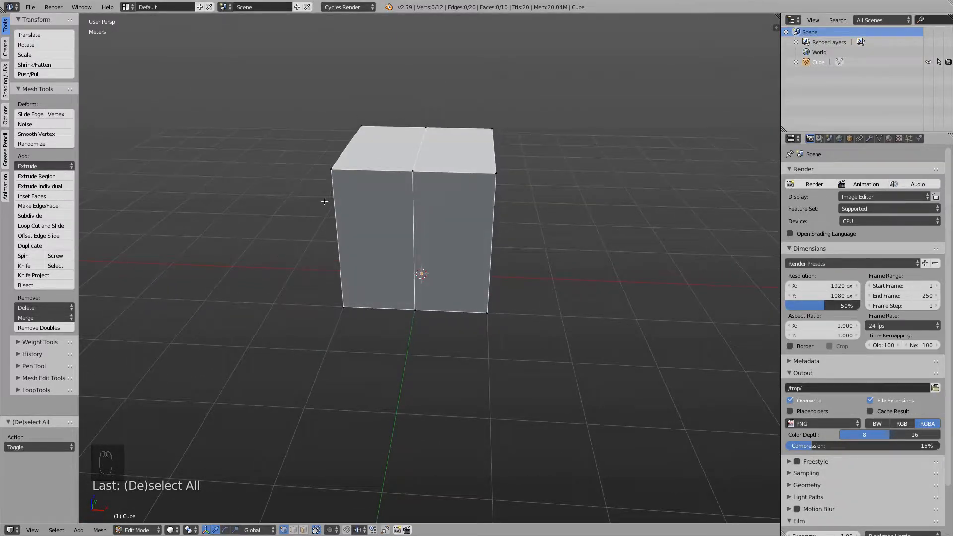
# Step: Box-select the four outer vertices on the cube's negative X side in Wireframe, delete them, and return to Solid shading
pyautogui.press('z')
pyautogui.press('b')
pyautogui.moveTo(305, 98); pyautogui.dragTo(372, 349)
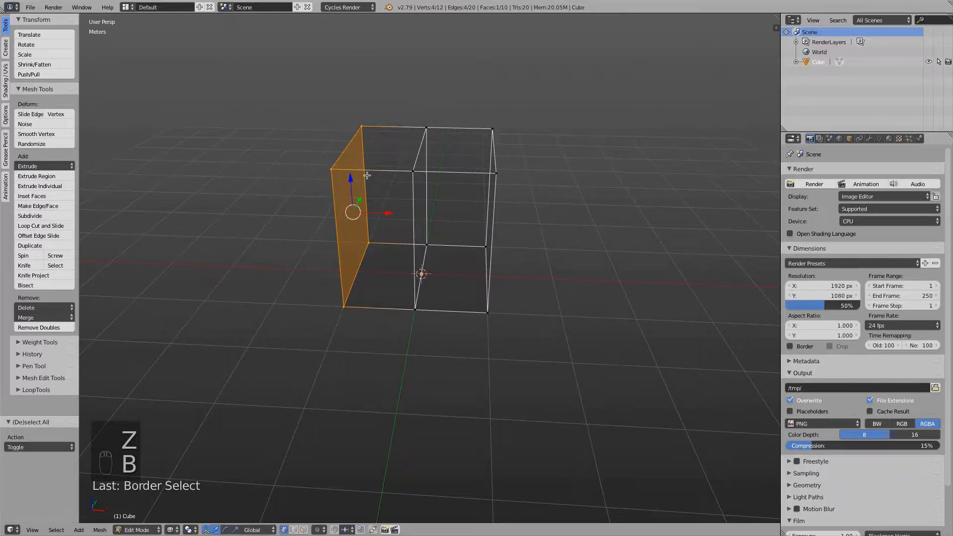
pyautogui.press('x')
pyautogui.click(356, 197)
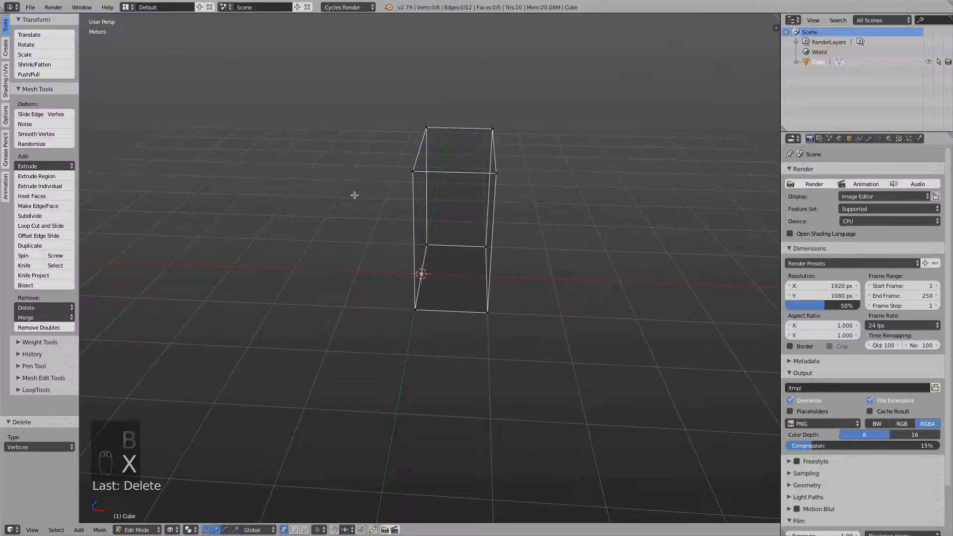
pyautogui.press('z')
pyautogui.moveTo(390, 260)
pyautogui.mouseDown(button='middle')
pyautogui.moveTo(436, 248)
pyautogui.moveTo(424, 151)
pyautogui.mouseUp(button='middle')
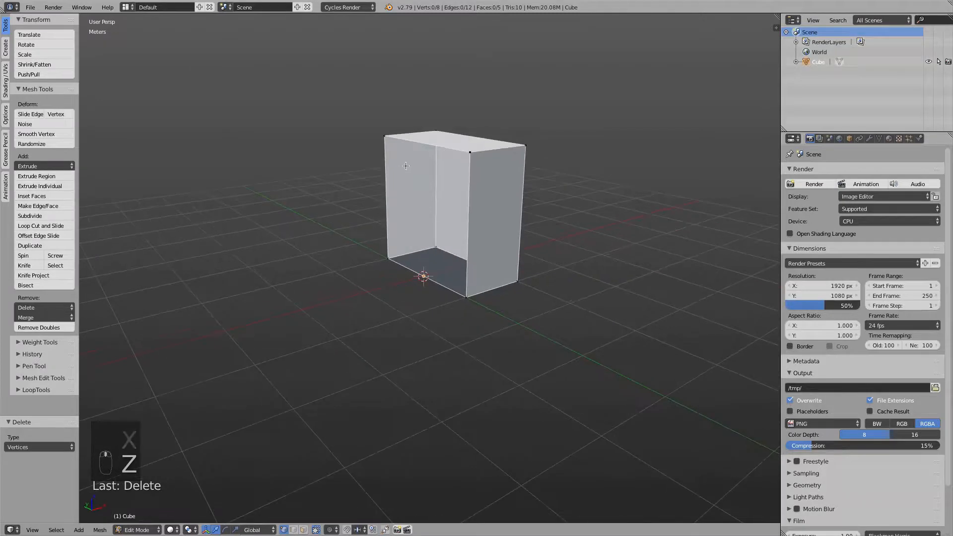
pyautogui.moveTo(431, 219); pyautogui.dragTo(485, 238, button='middle')
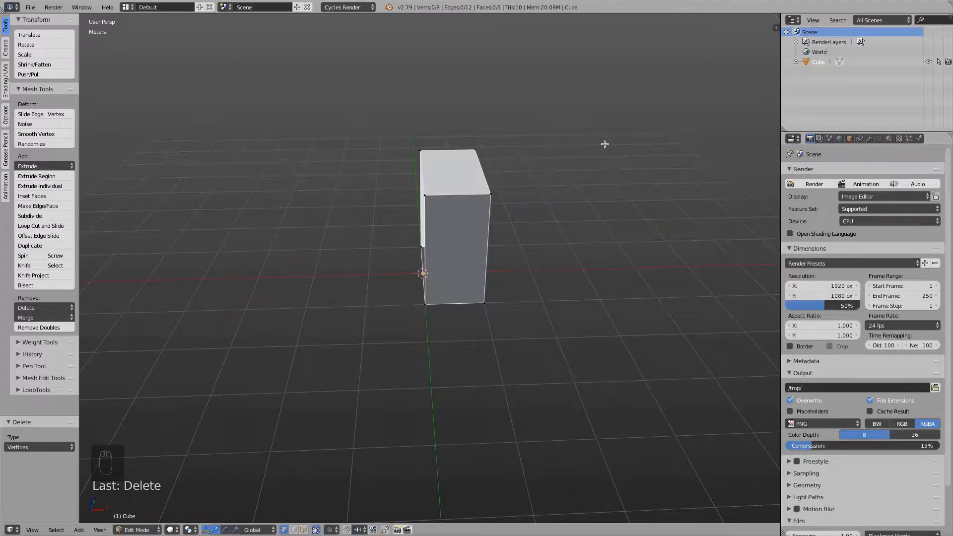
# Step: Add a Mirror modifier to the halved cube
pyautogui.click(870, 138)
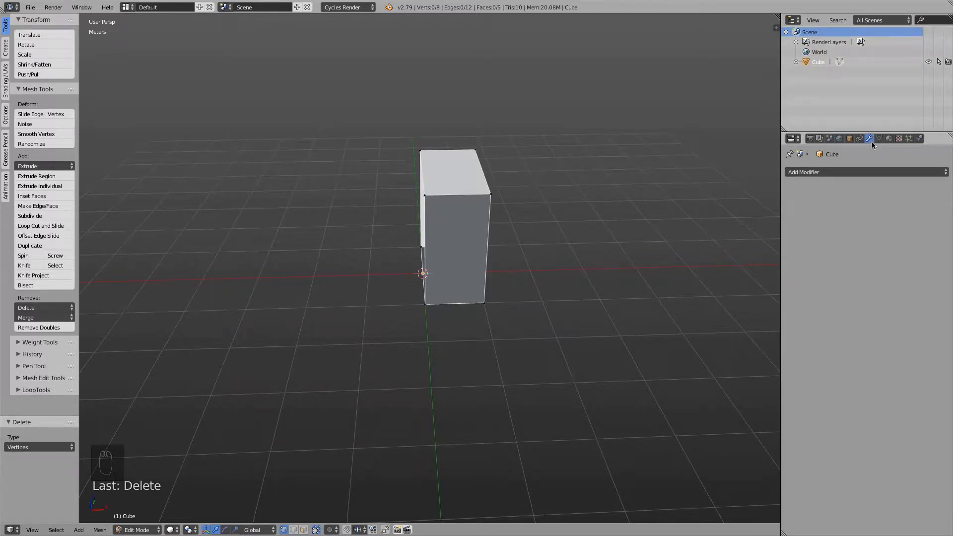
pyautogui.click(939, 173)
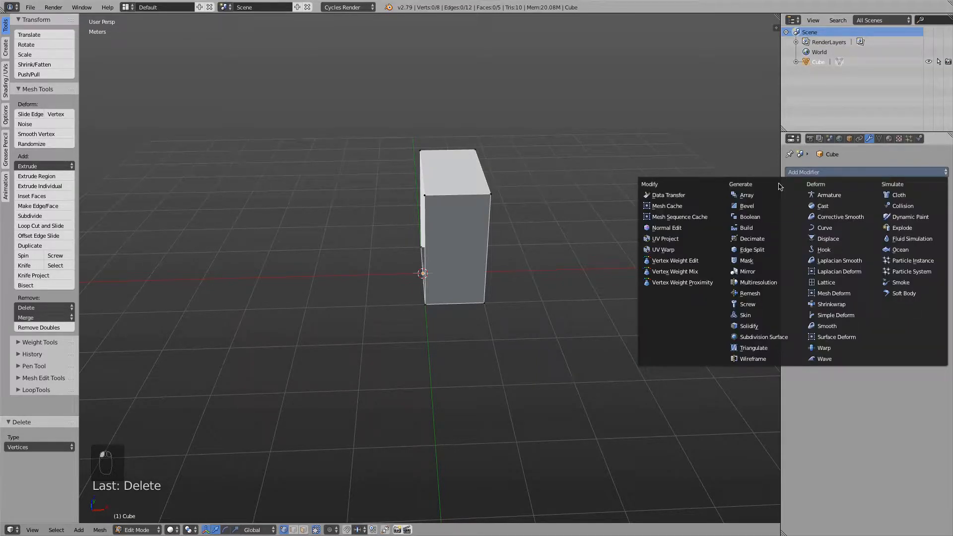
pyautogui.click(766, 275)
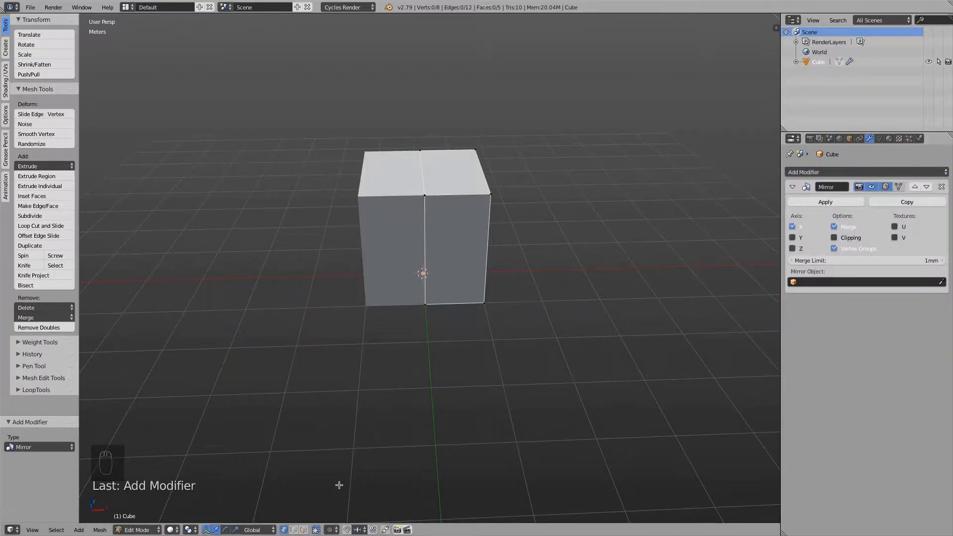
# Step: Toggle the Mirror modifier's X axis off and on to compare the half and full cube, leaving X enabled
pyautogui.click(793, 228)
pyautogui.click(793, 227)
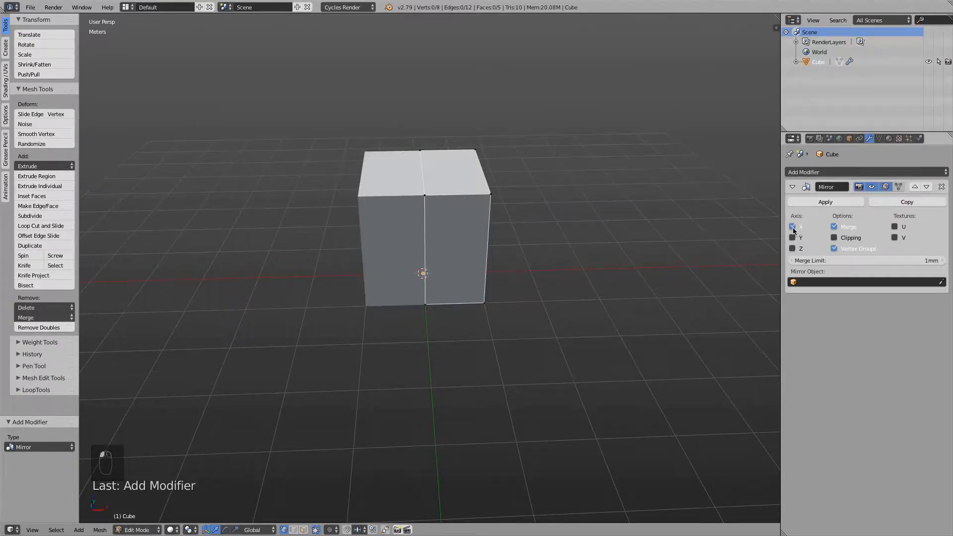
pyautogui.click(793, 227)
pyautogui.click(793, 228)
pyautogui.click(793, 227)
pyautogui.moveTo(653, 225); pyautogui.dragTo(578, 228, button='middle')
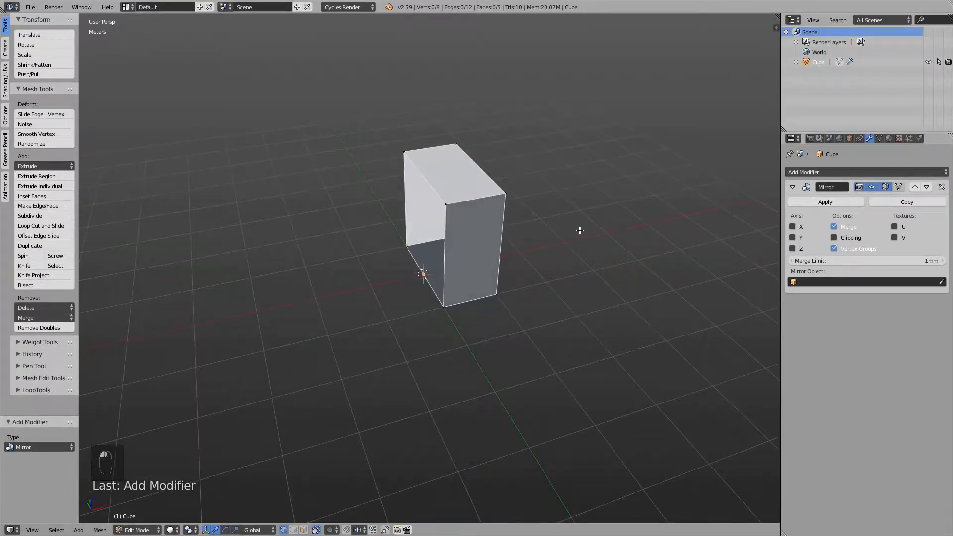
pyautogui.click(793, 226)
# Step: Enable mirroring on the Y and Z axes as well in the Mirror modifier
pyautogui.click(793, 238)
pyautogui.click(792, 249)
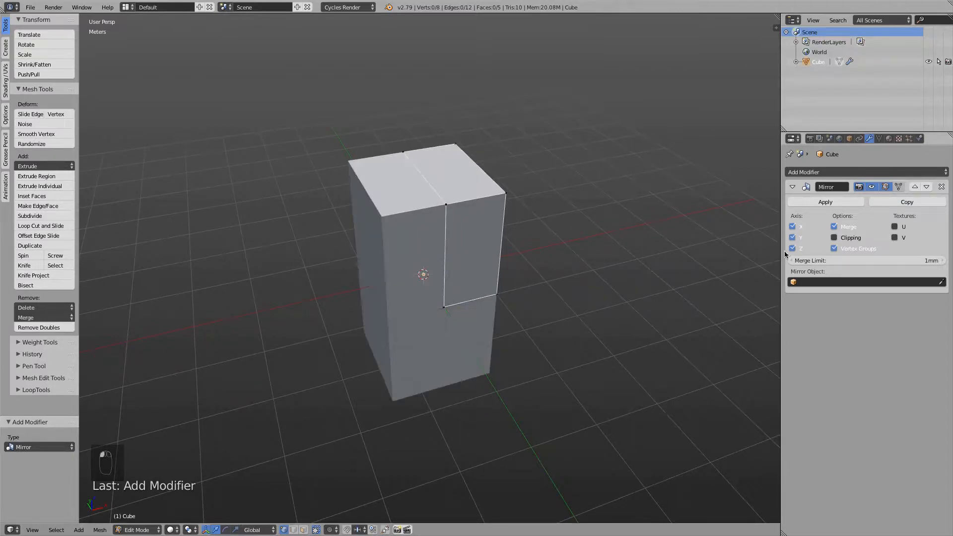
pyautogui.moveTo(596, 271); pyautogui.dragTo(452, 278, button='middle')
# Step: Select the whole mesh and move it about 1.86 m along Y and about 57.4 cm up along Z to test the mirroring
pyautogui.press('a')
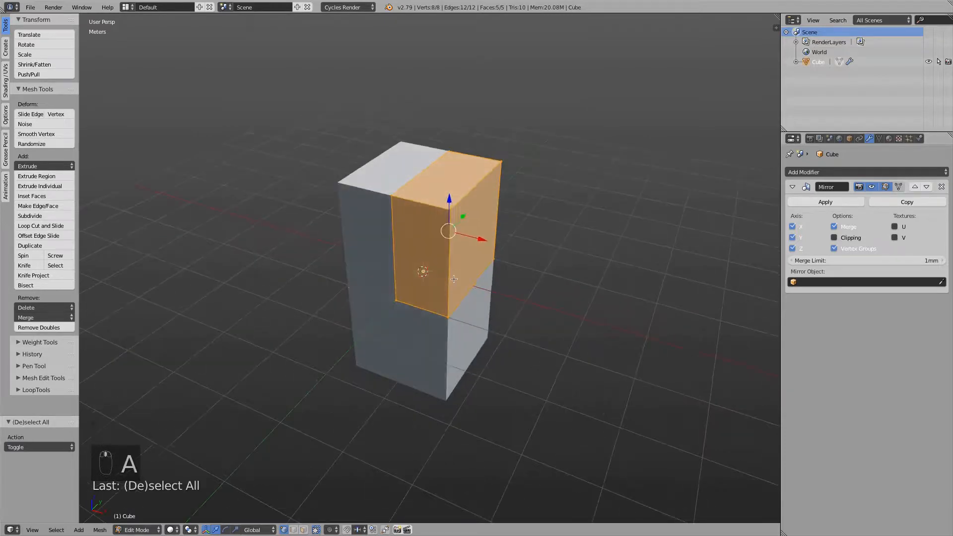
pyautogui.press('g')
pyautogui.click(516, 250)
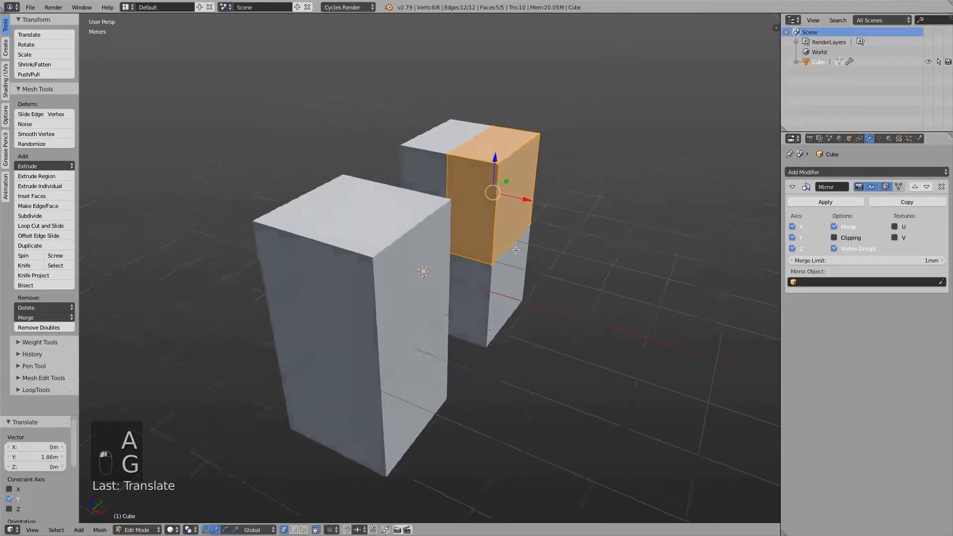
pyautogui.press('g')
pyautogui.press('z')
pyautogui.click(502, 219)
pyautogui.moveTo(566, 313); pyautogui.dragTo(508, 265, button='middle')
pyautogui.moveTo(566, 264); pyautogui.dragTo(532, 268, button='middle')
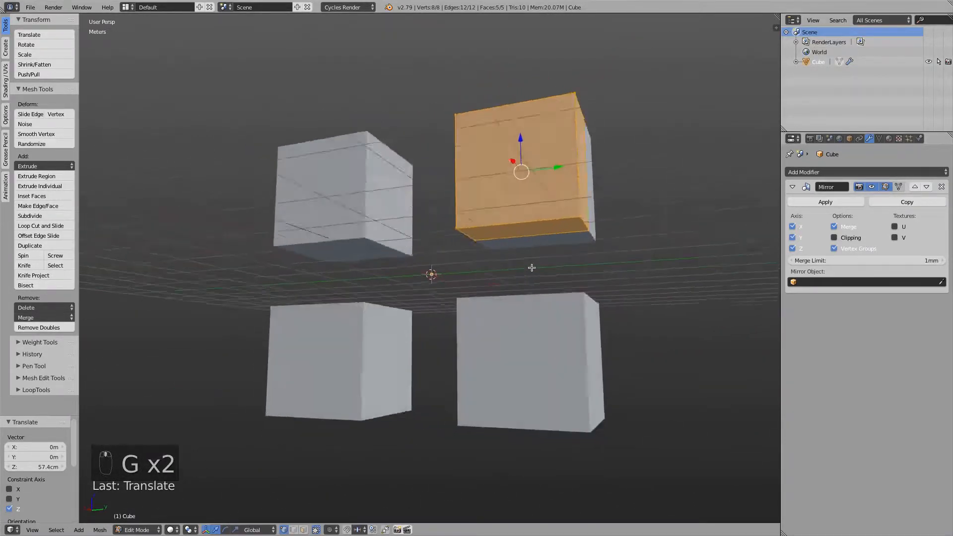
# Step: Undo the test moves and selection, and disable Z and Y mirroring so only the X axis remains
pyautogui.press('super+z')
pyautogui.press('super+z')
pyautogui.press('super+z')
pyautogui.press('super+z')
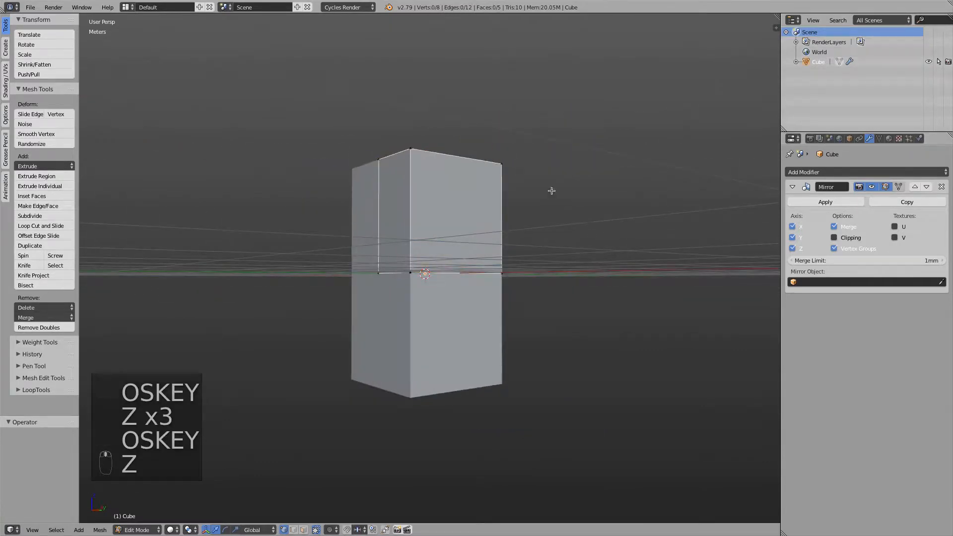
pyautogui.press('super+z')
pyautogui.click(793, 249)
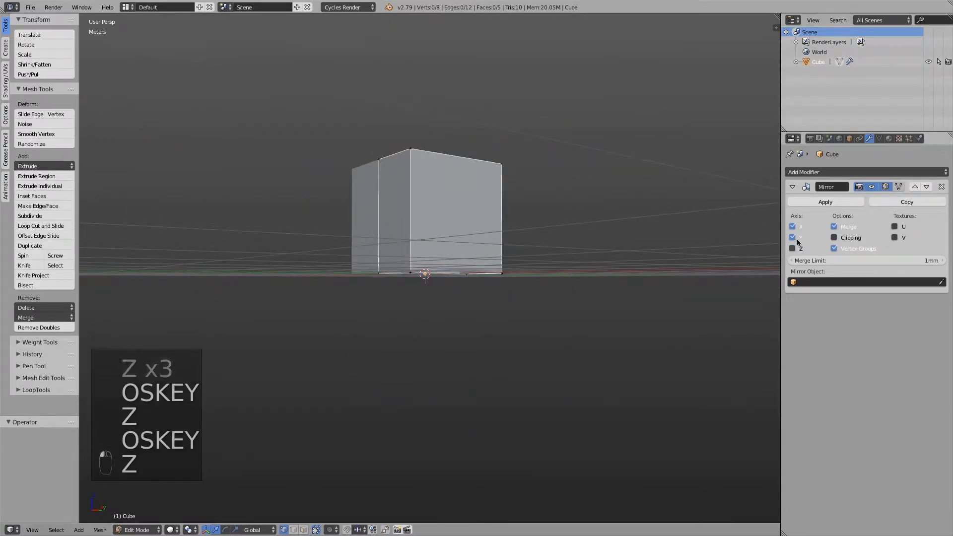
pyautogui.click(792, 238)
pyautogui.moveTo(462, 151); pyautogui.dragTo(549, 320, button='middle')
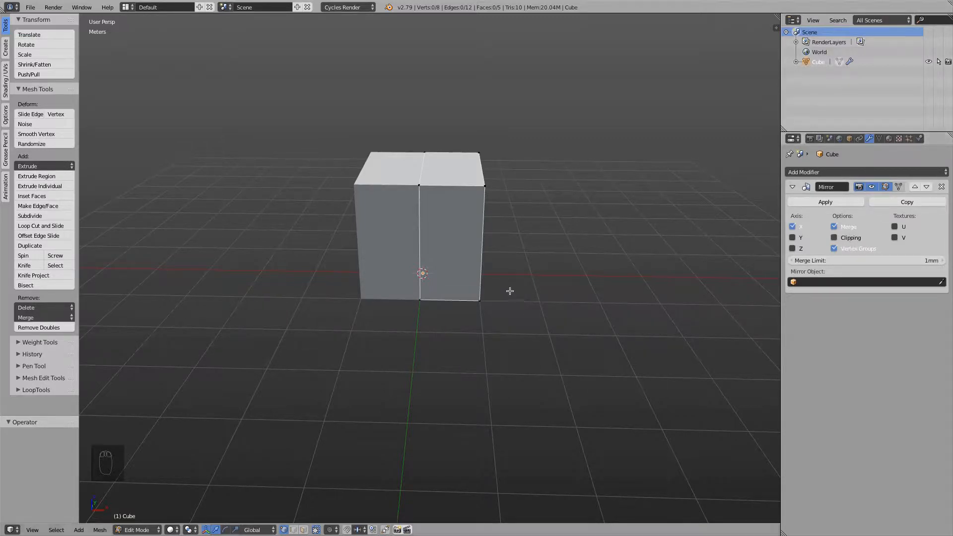
# Step: Box-select the four vertices on the mirror seam in Wireframe, try moving them along X in Solid shading, and undo the move
pyautogui.press('z')
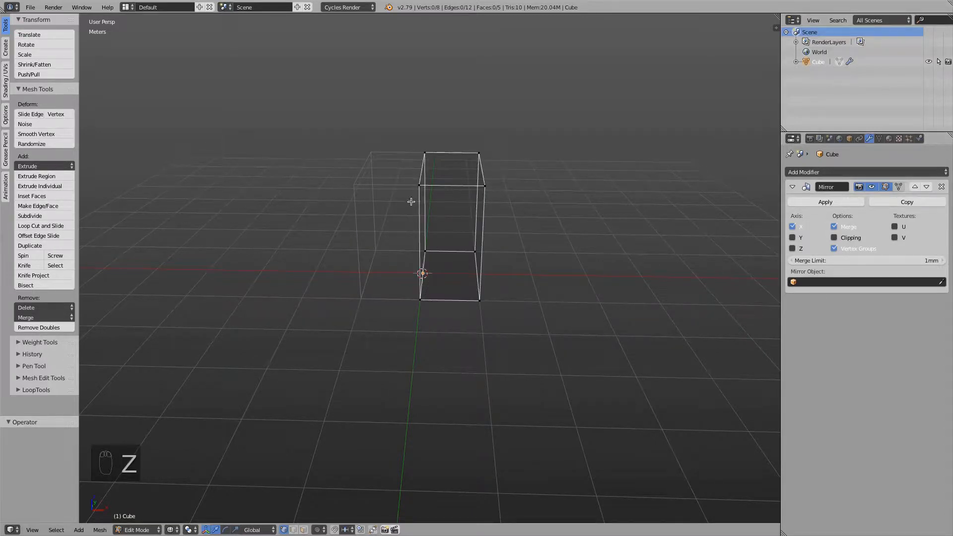
pyautogui.press('b')
pyautogui.moveTo(394, 125); pyautogui.dragTo(435, 321)
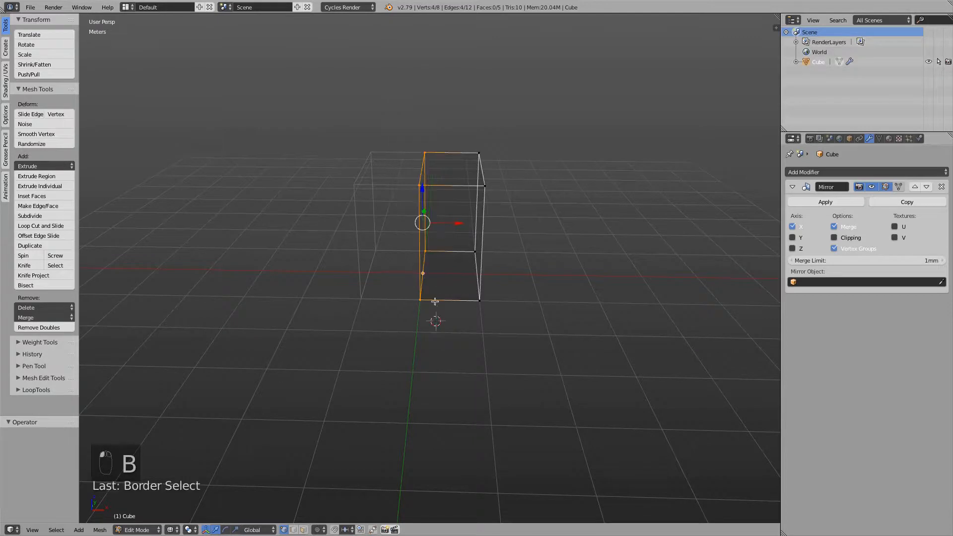
pyautogui.moveTo(435, 301); pyautogui.dragTo(435, 260, button='middle')
pyautogui.press('z')
pyautogui.moveTo(457, 221); pyautogui.dragTo(472, 223)
pyautogui.moveTo(421, 237); pyautogui.dragTo(423, 250, button='middle')
pyautogui.press('super+z')
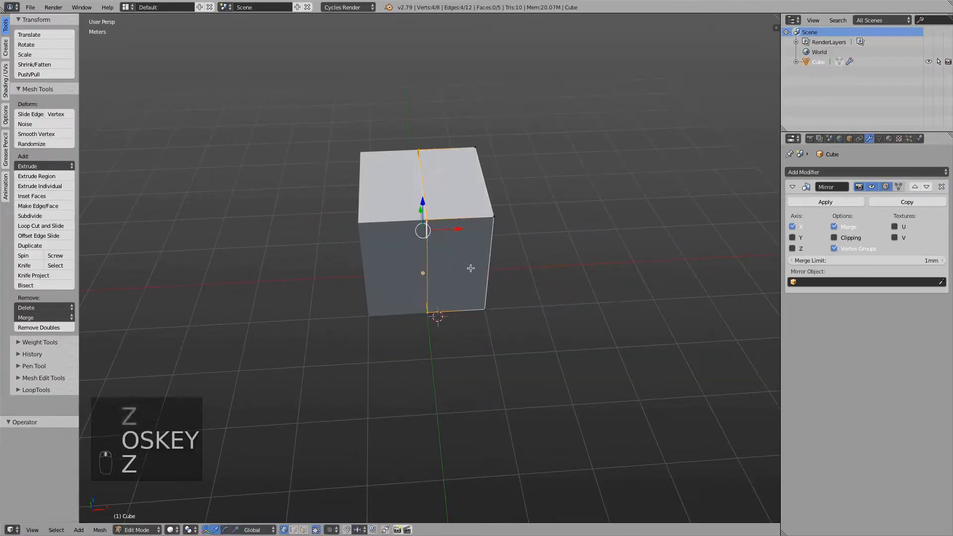
# Step: Enable Clipping in the Mirror modifier, try moving the seam vertices along X, and deselect everything
pyautogui.click(849, 237)
pyautogui.moveTo(428, 276); pyautogui.dragTo(435, 231, button='middle')
pyautogui.scroll(4, 435, 231)
pyautogui.moveTo(452, 186); pyautogui.dragTo(496, 208)
pyautogui.press('a')
pyautogui.scroll(-6, 414, 335)
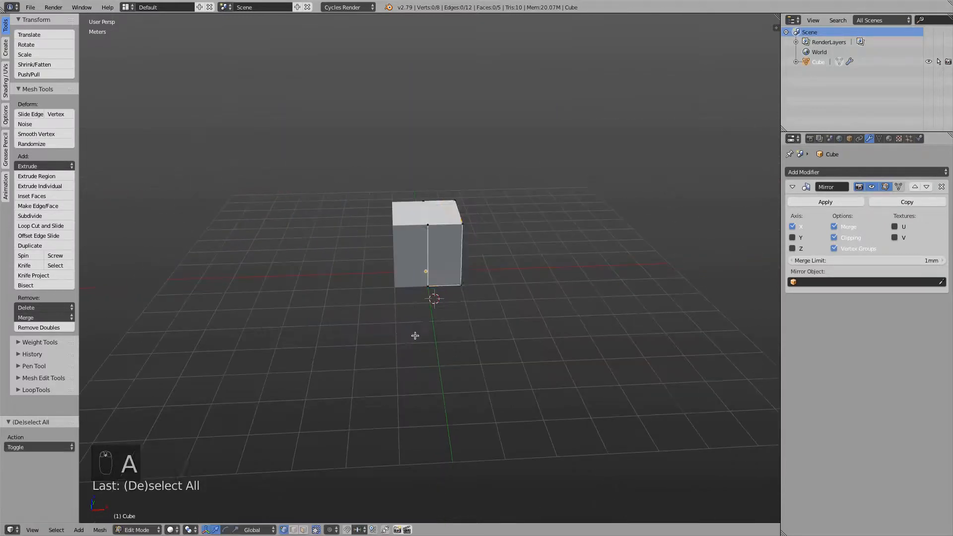
# Step: Select the whole half cube, try moving it along X with Clipping enabled, and undo the move
pyautogui.press('a')
pyautogui.moveTo(541, 315); pyautogui.dragTo(464, 313, button='middle')
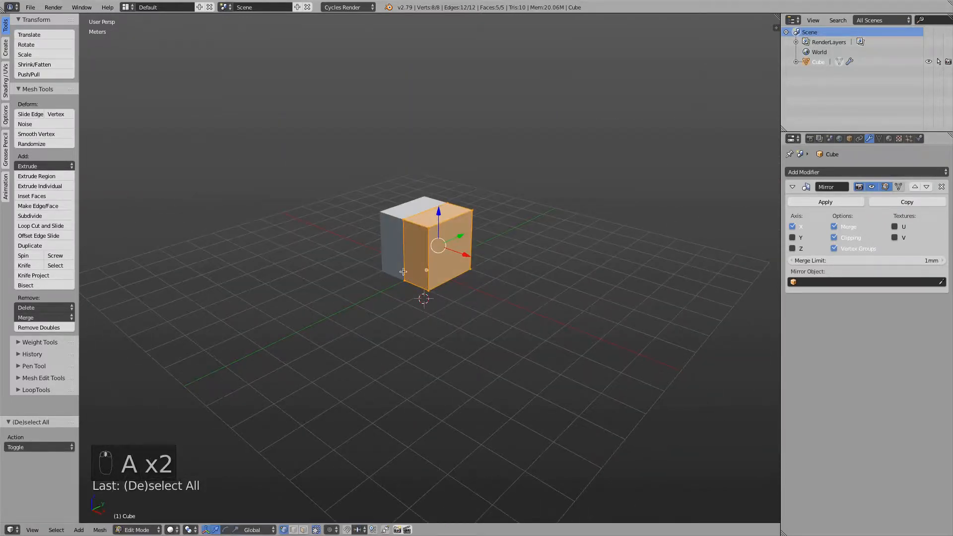
pyautogui.moveTo(403, 271); pyautogui.dragTo(456, 284, button='middle')
pyautogui.moveTo(470, 252); pyautogui.dragTo(594, 283)
pyautogui.moveTo(356, 417); pyautogui.dragTo(434, 307, button='middle')
pyautogui.scroll(3, 442, 339)
pyautogui.press('super+z')
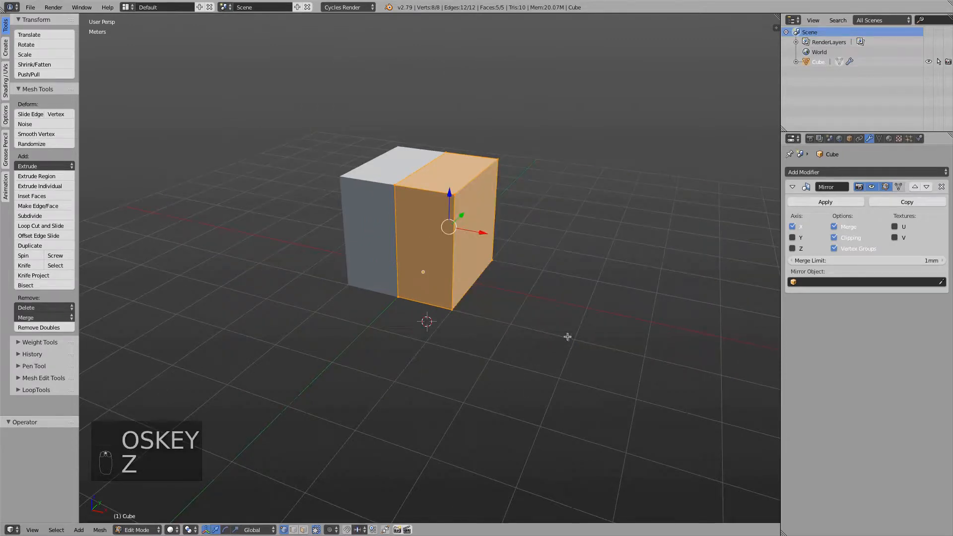
# Step: Disable Clipping, move the half cube about 62.8 cm along X, re-enable Clipping, and undo the move
pyautogui.click(835, 238)
pyautogui.press('g')
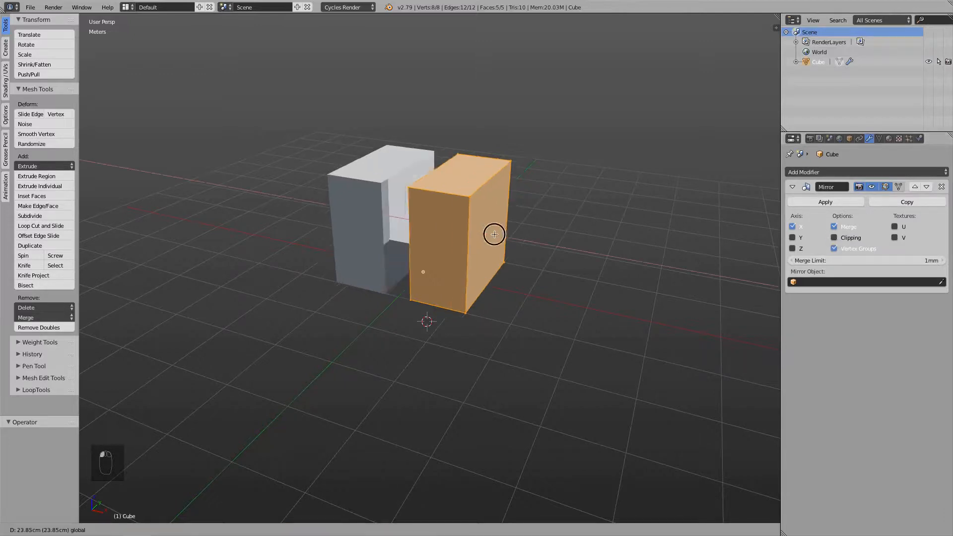
pyautogui.moveTo(494, 234); pyautogui.dragTo(518, 239)
pyautogui.click(842, 238)
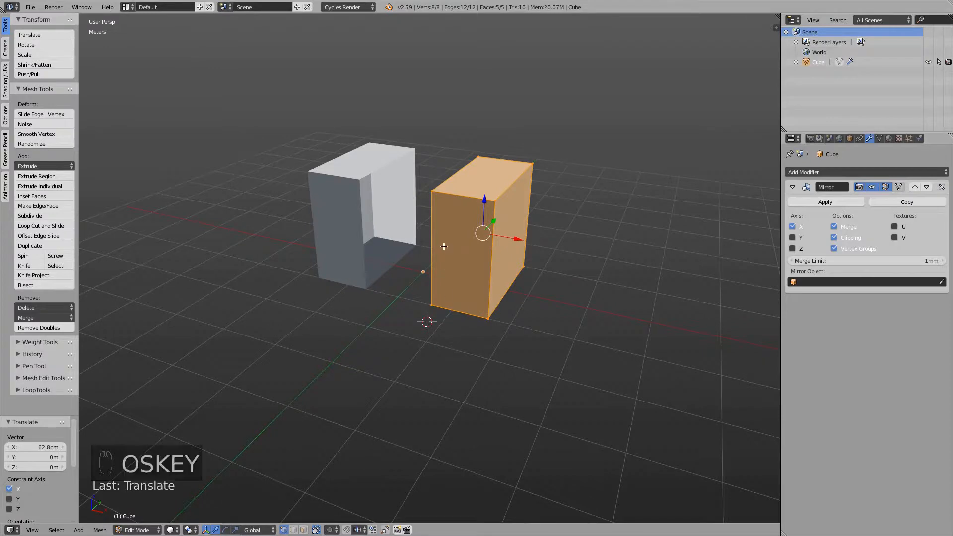
pyautogui.press('super+z')
pyautogui.press('super+z')
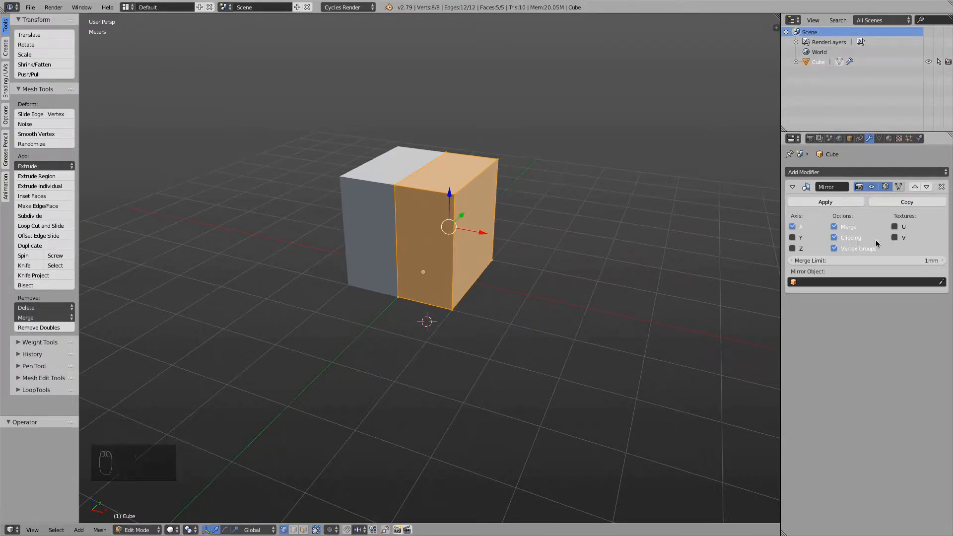
pyautogui.moveTo(306, 342); pyautogui.dragTo(321, 382, button='middle')
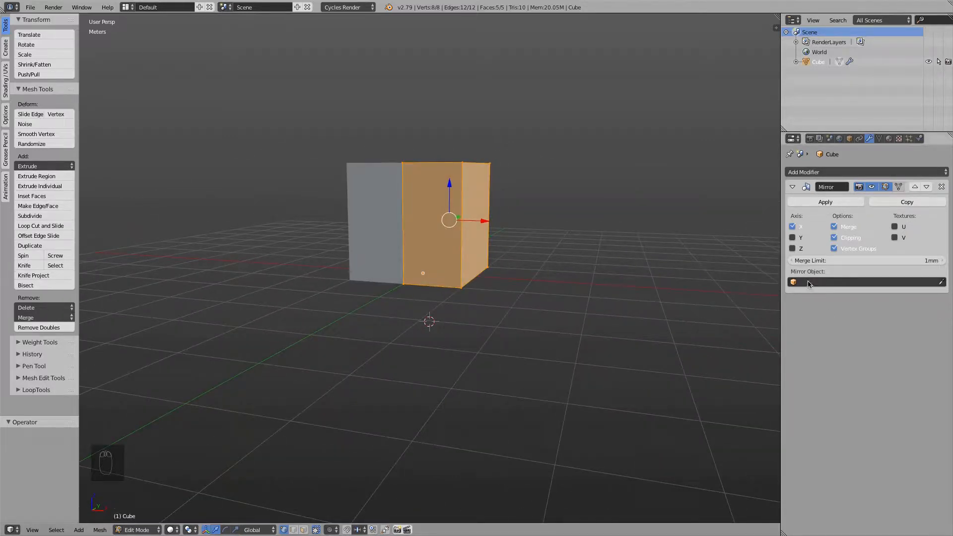
pyautogui.click(829, 283)
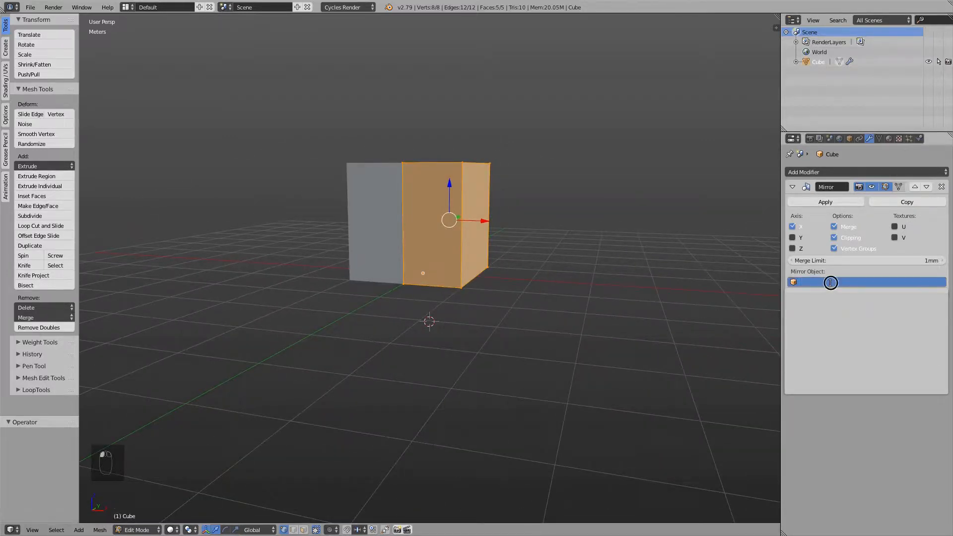
pyautogui.click(386, 272)
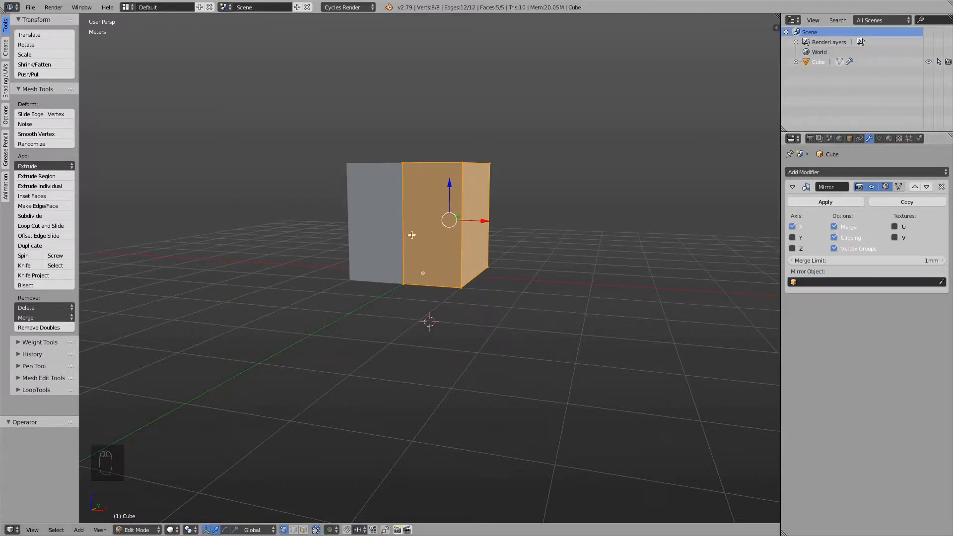
# Step: Reset the 3D cursor to the world origin and collapse the Mirror modifier's settings
pyautogui.scroll(1, 450, 264)
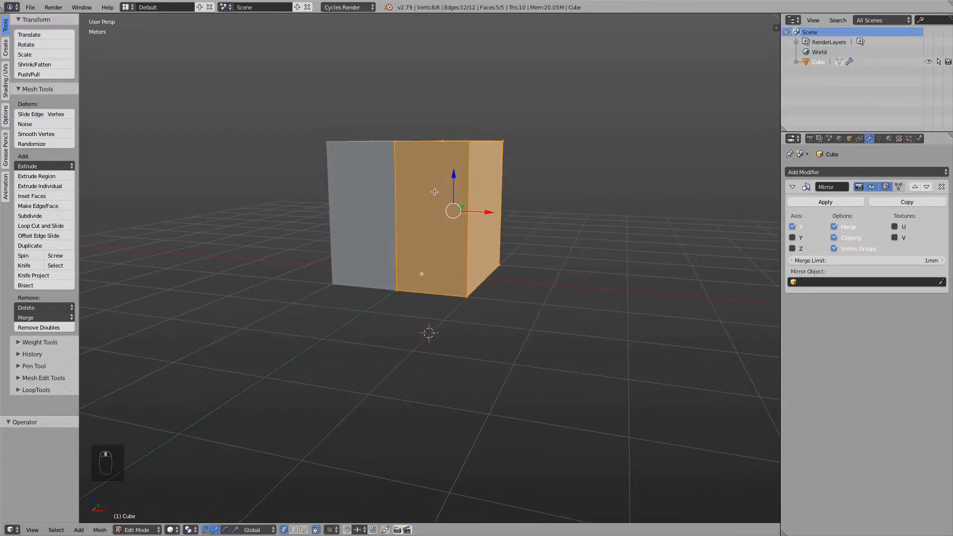
pyautogui.scroll(-3, 434, 191)
pyautogui.moveTo(434, 191); pyautogui.dragTo(401, 241, button='middle')
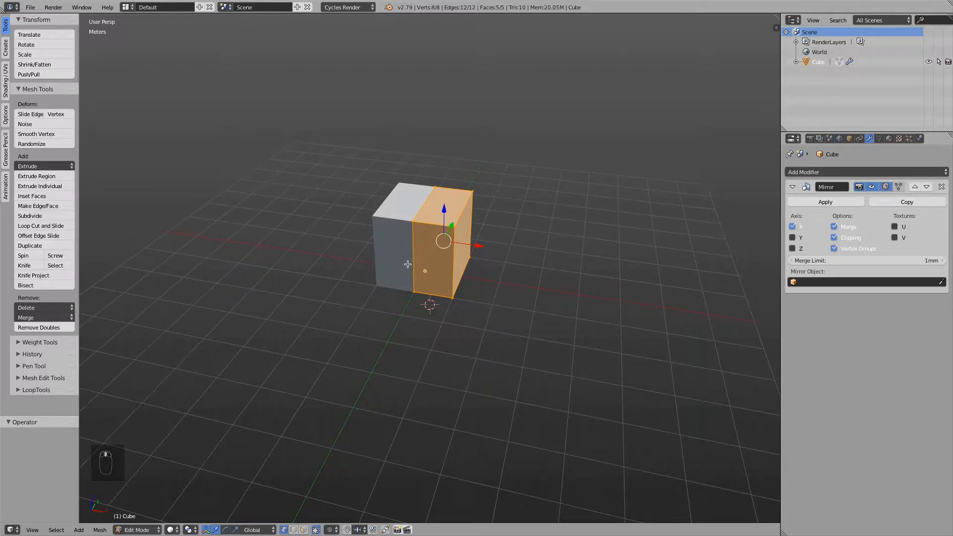
pyautogui.hotkey('shift', 'c')
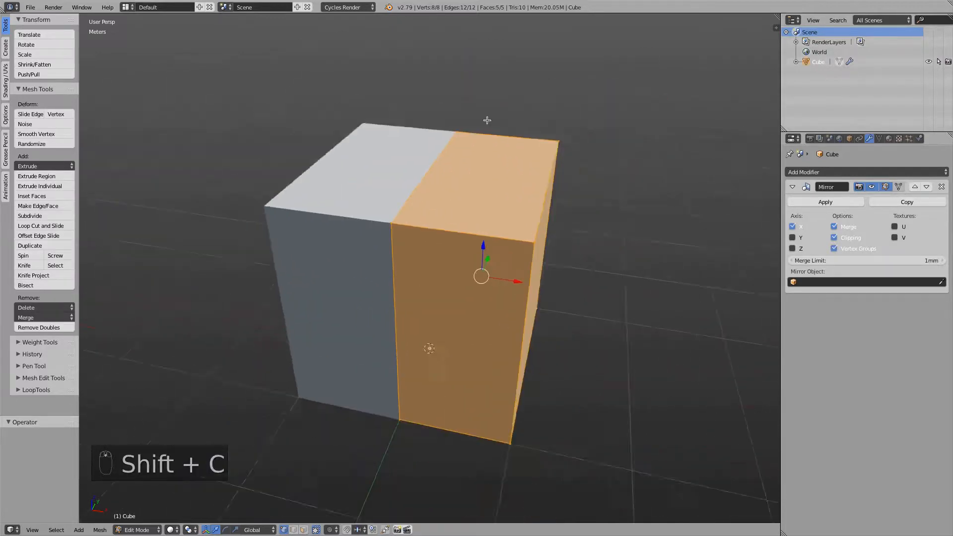
pyautogui.click(792, 187)
pyautogui.moveTo(536, 266); pyautogui.dragTo(431, 303, button='middle')
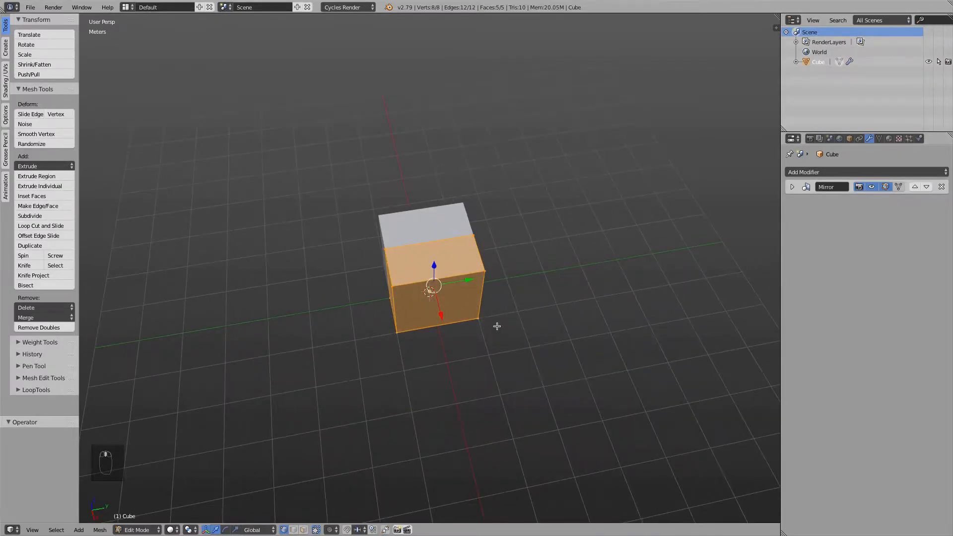
pyautogui.moveTo(497, 326); pyautogui.dragTo(504, 298, button='middle')
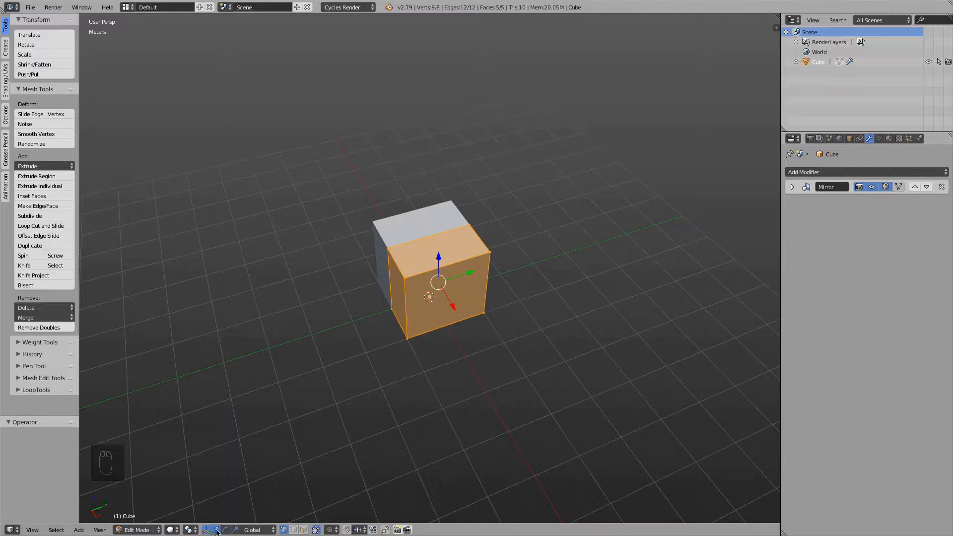
# Step: Scale the selected half cube along Y by a factor of about 0.426
pyautogui.click(236, 530)
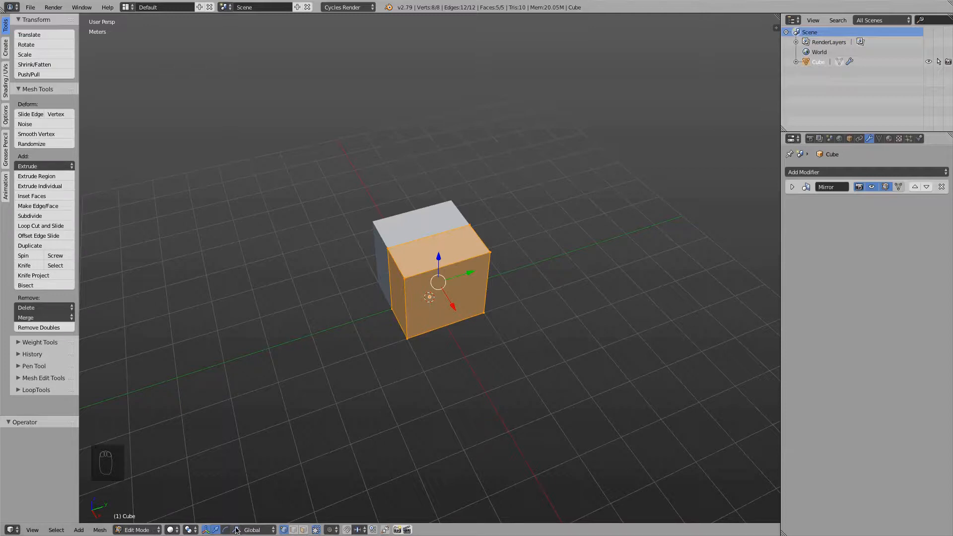
pyautogui.click(474, 272)
pyautogui.moveTo(474, 272); pyautogui.dragTo(442, 280)
pyautogui.moveTo(442, 280); pyautogui.dragTo(451, 276, button='middle')
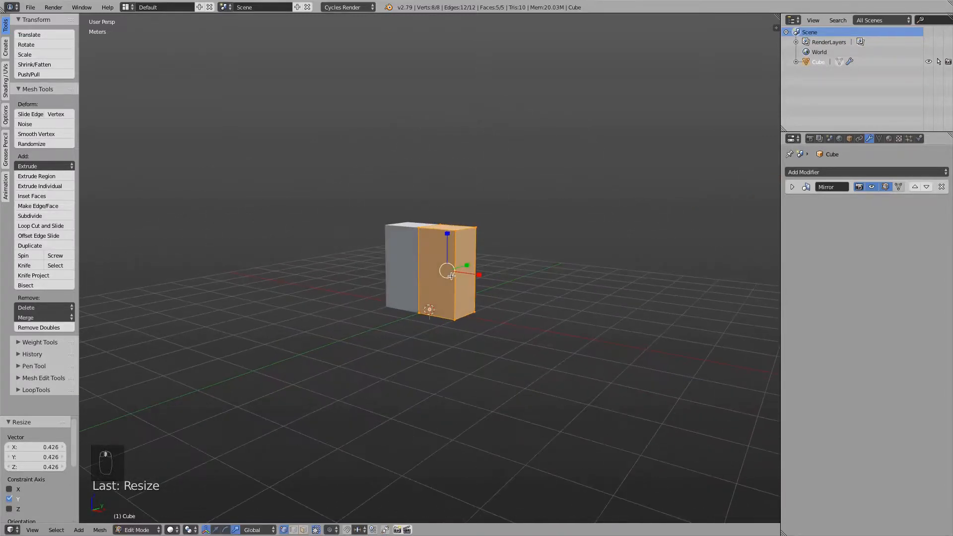
# Step: Box-select the half body's top four vertices in Wireframe, lower them about 69.9 cm along Z, and return to Solid shading
pyautogui.press('z')
pyautogui.press('a')
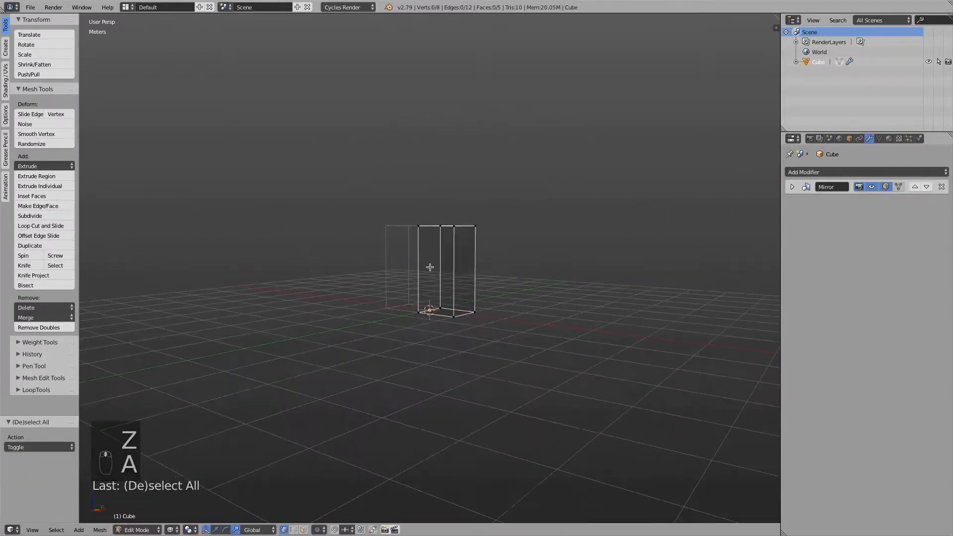
pyautogui.press('b')
pyautogui.moveTo(372, 187); pyautogui.dragTo(514, 236)
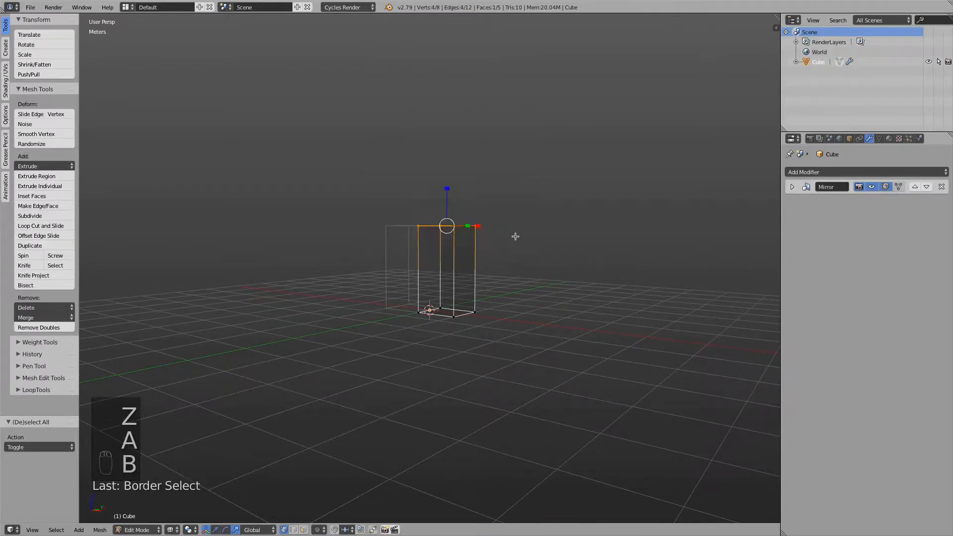
pyautogui.scroll(3, 451, 195)
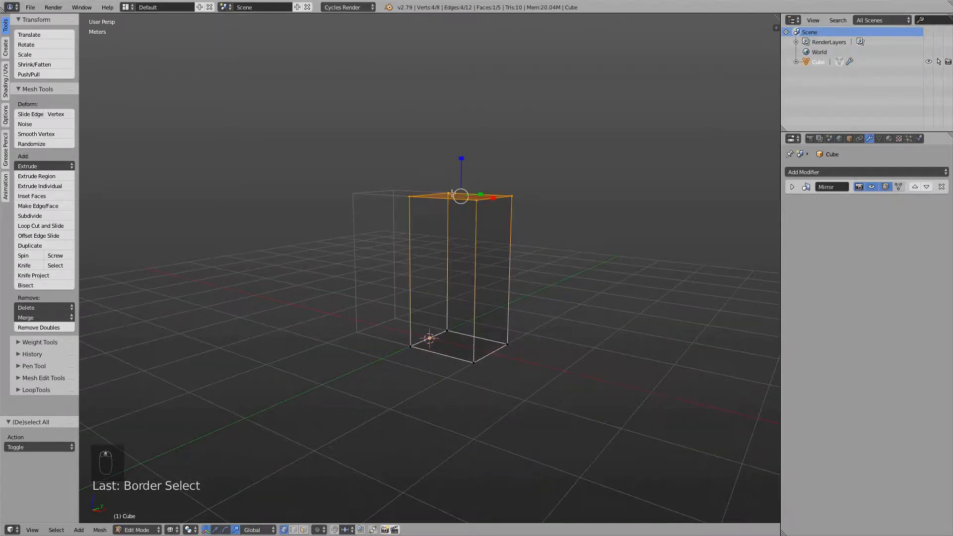
pyautogui.moveTo(453, 232); pyautogui.dragTo(450, 175, button='middle')
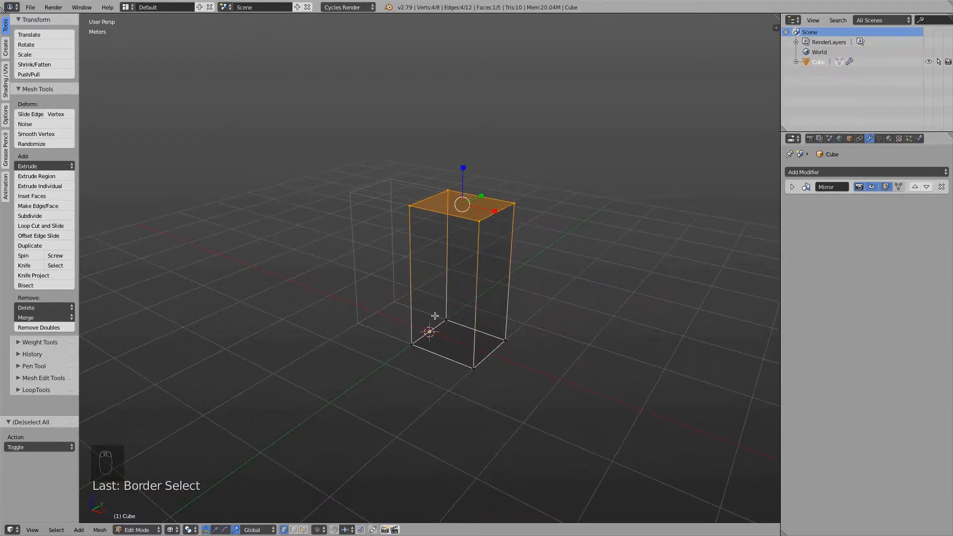
pyautogui.click(215, 530)
pyautogui.moveTo(463, 170); pyautogui.dragTo(460, 227)
pyautogui.moveTo(461, 227)
pyautogui.mouseDown(button='middle')
pyautogui.moveTo(472, 357)
pyautogui.moveTo(467, 249)
pyautogui.moveTo(298, 517)
pyautogui.mouseUp(button='middle')
pyautogui.press('z')
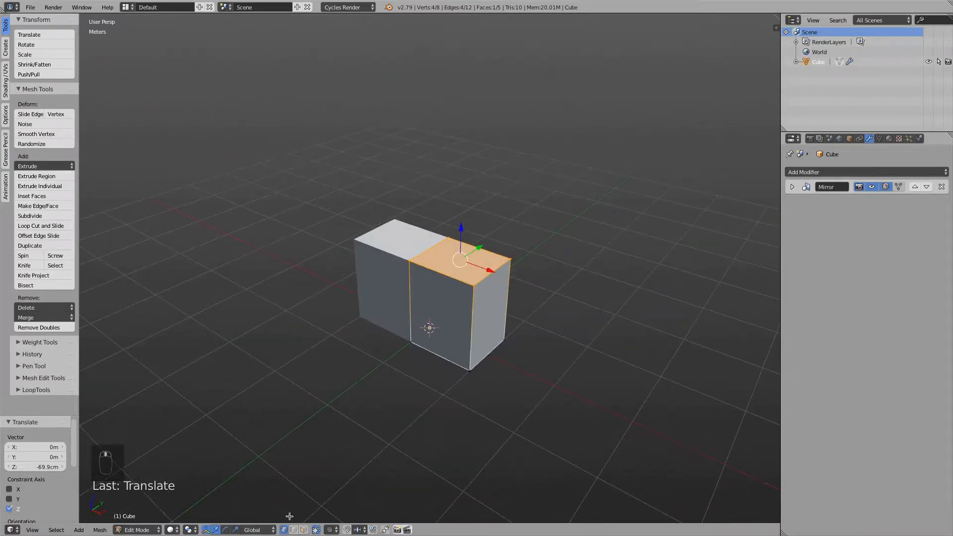
# Step: Select the outer end face in Face mode and move it about 53.3 cm outward along X, with a correction of about 16.5 cm inward
pyautogui.click(303, 530)
pyautogui.rightClick(488, 323)
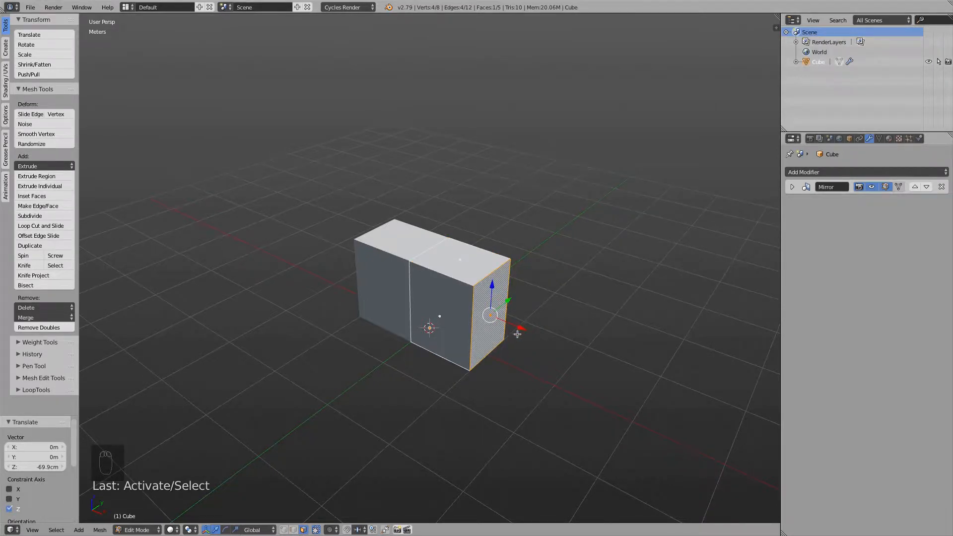
pyautogui.moveTo(518, 328); pyautogui.dragTo(553, 346)
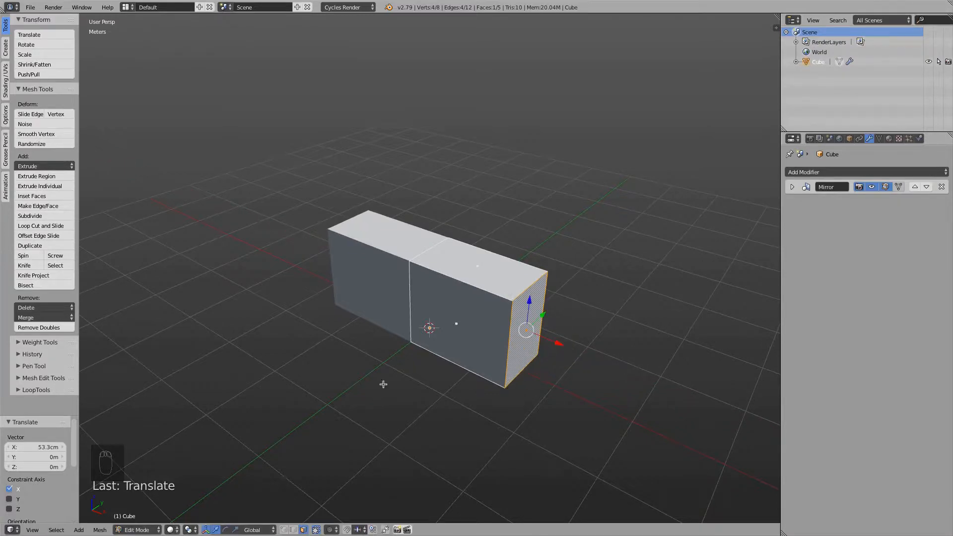
pyautogui.moveTo(383, 384); pyautogui.dragTo(390, 365, button='middle')
pyautogui.moveTo(568, 314); pyautogui.dragTo(557, 311)
pyautogui.moveTo(558, 310); pyautogui.dragTo(388, 318, button='middle')
# Step: Select the whole half body, scale it slightly narrower along Y, and deselect everything
pyautogui.rightClick(405, 313)
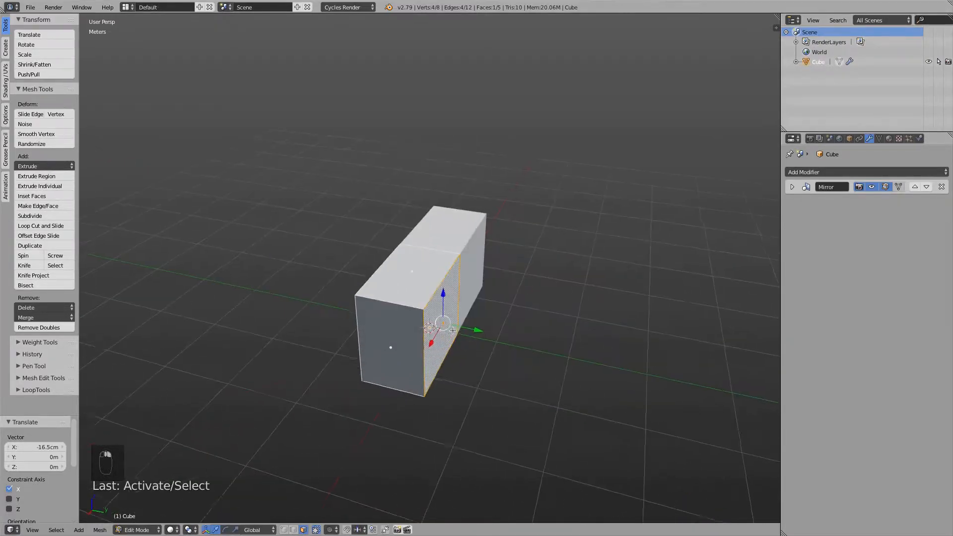
pyautogui.press('a')
pyautogui.press('a')
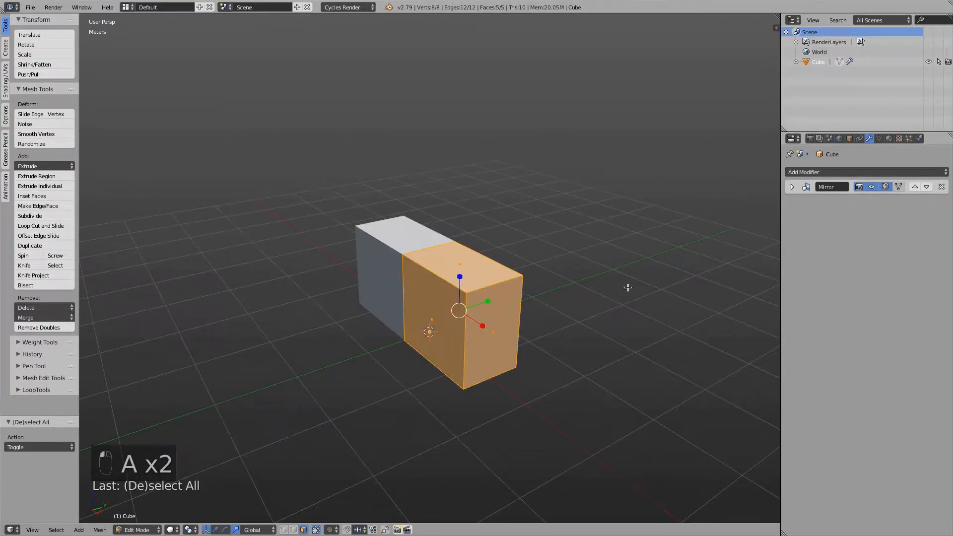
pyautogui.moveTo(628, 285); pyautogui.dragTo(418, 358, button='middle')
pyautogui.moveTo(468, 323); pyautogui.dragTo(467, 324)
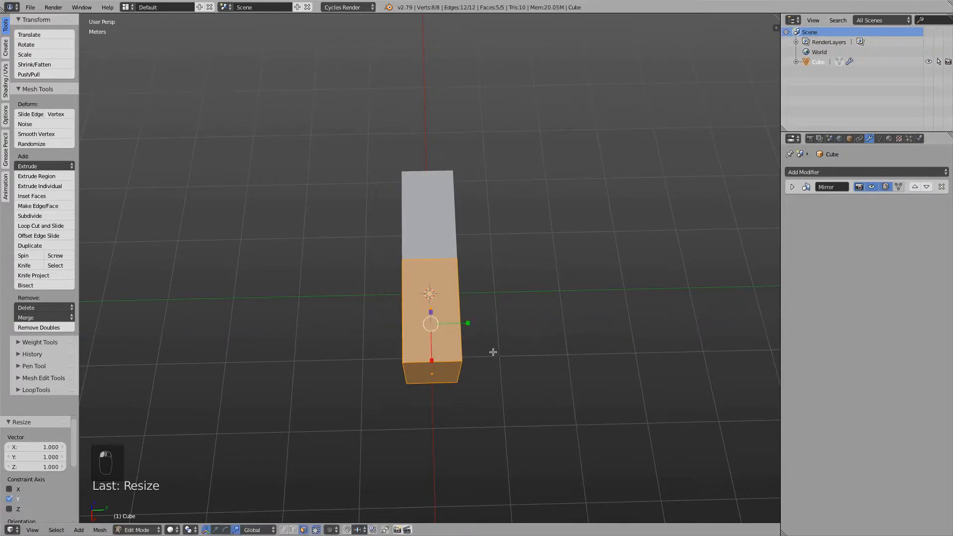
pyautogui.moveTo(493, 352); pyautogui.dragTo(466, 301, button='middle')
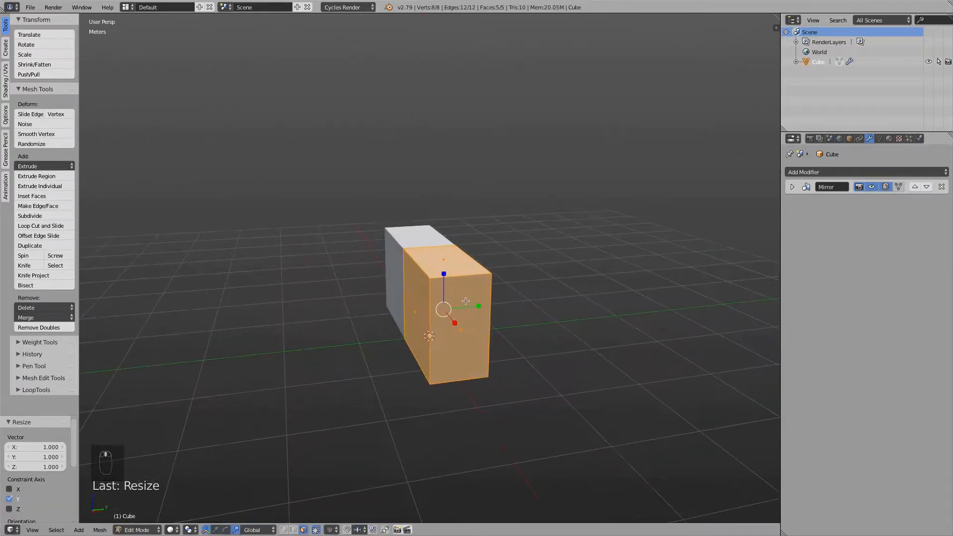
pyautogui.moveTo(477, 305); pyautogui.dragTo(472, 304)
pyautogui.moveTo(472, 304); pyautogui.dragTo(605, 257, button='middle')
pyautogui.press('a')
pyautogui.moveTo(362, 201); pyautogui.dragTo(387, 263, button='middle')
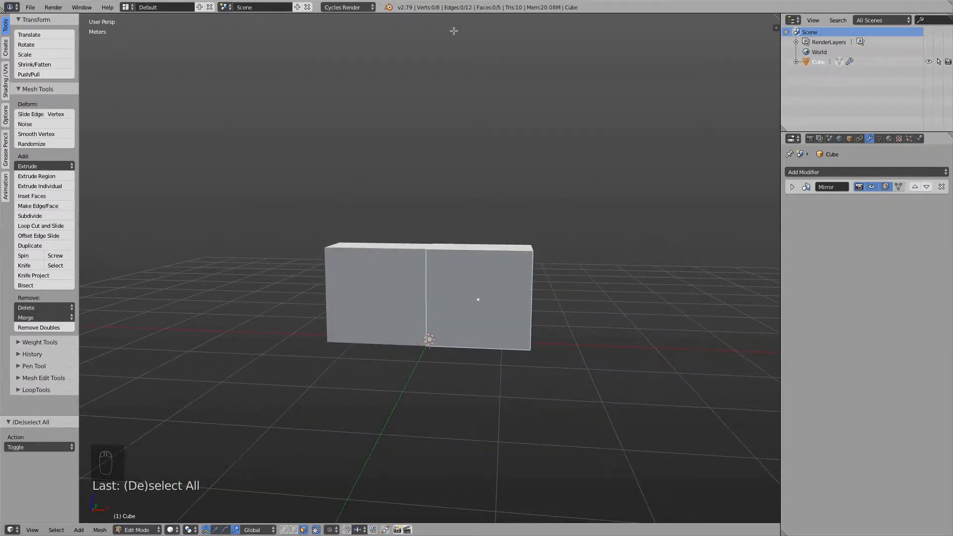
# Step: Add one vertical loop cut midway along the half body and move it about 26.1 cm along X towards the mirror seam
pyautogui.moveTo(435, 242); pyautogui.dragTo(374, 272, button='middle')
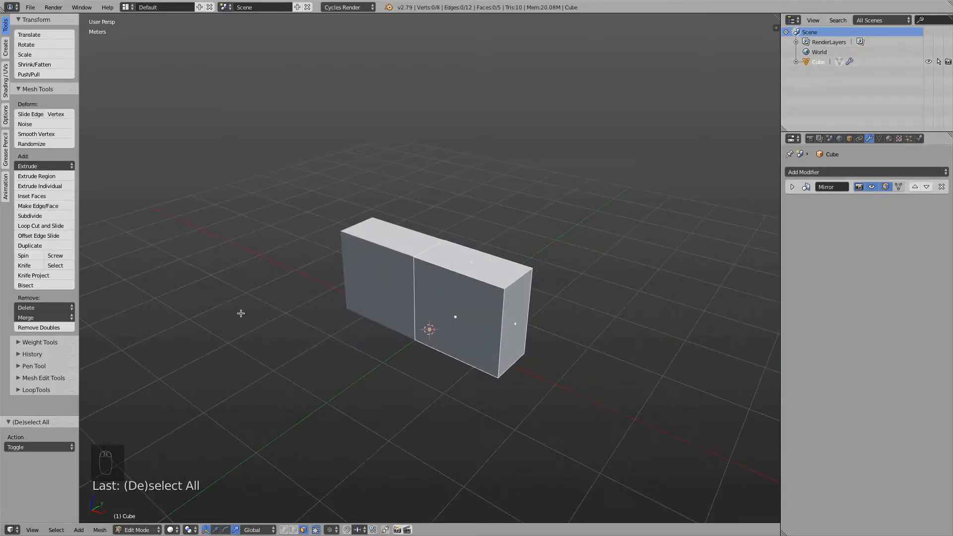
pyautogui.scroll(3, 511, 244)
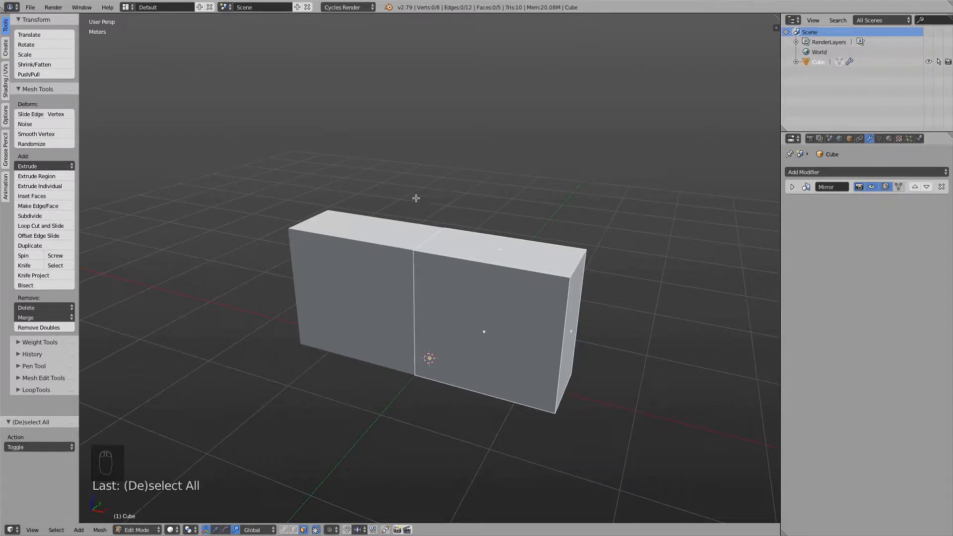
pyautogui.click(34, 227)
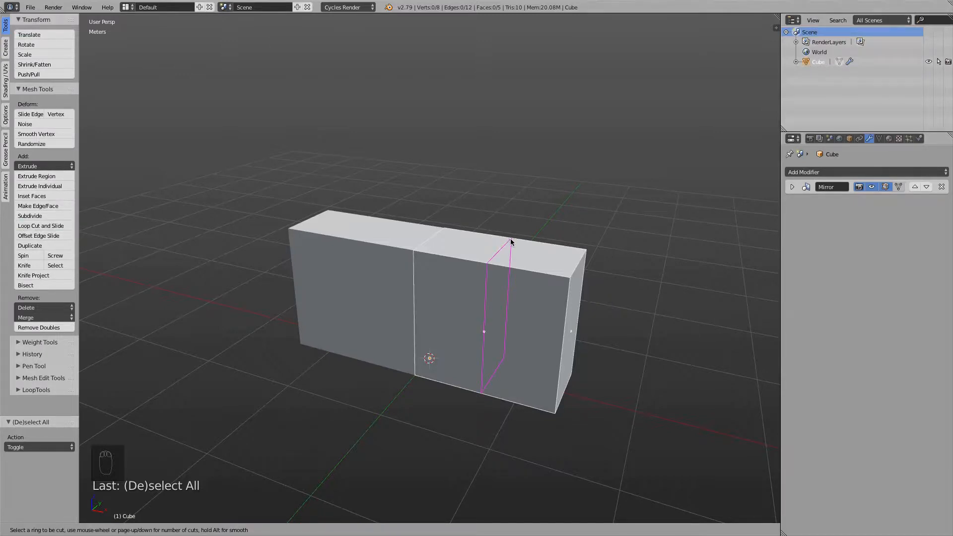
pyautogui.click(511, 242)
pyautogui.rightClick(511, 242)
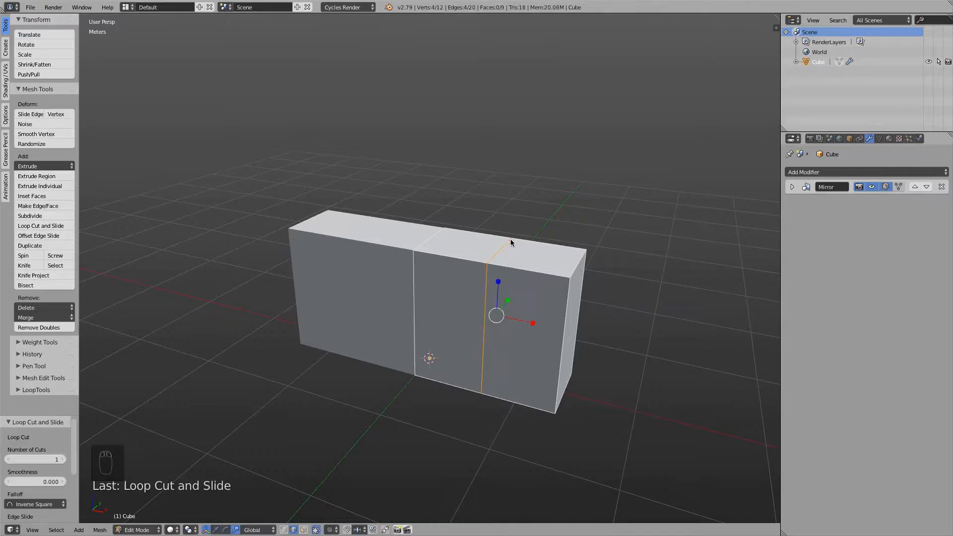
pyautogui.click(215, 530)
pyautogui.press('super')
pyautogui.moveTo(530, 323); pyautogui.dragTo(500, 332)
pyautogui.moveTo(500, 332); pyautogui.dragTo(454, 236, button='middle')
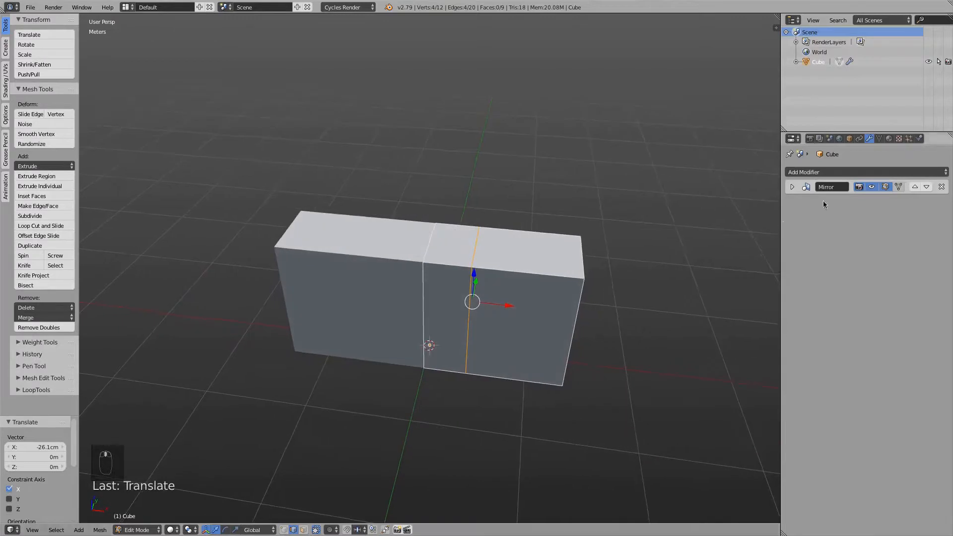
# Step: Select the narrow top face beside the mirror seam and extrude it upward about 38.1 cm
pyautogui.click(306, 531)
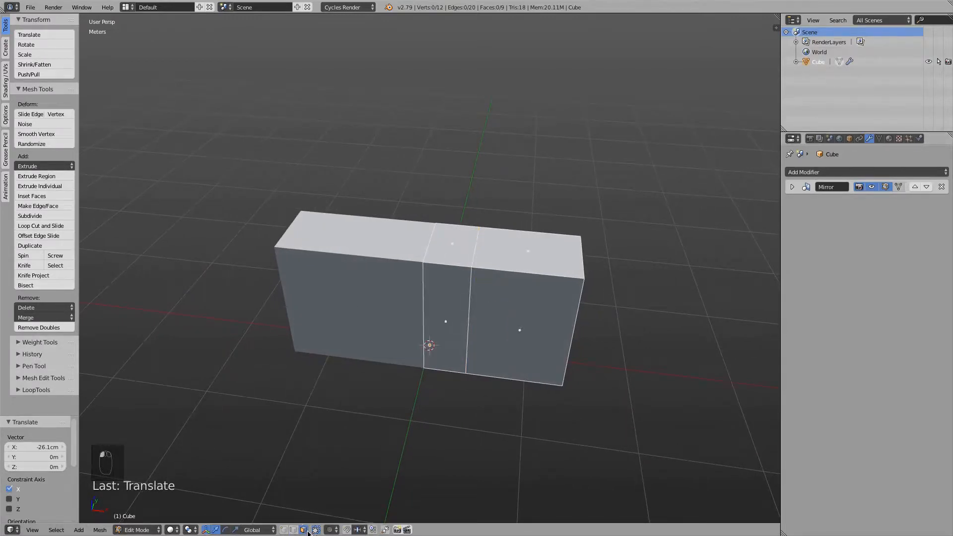
pyautogui.rightClick(465, 235)
pyautogui.moveTo(459, 316); pyautogui.dragTo(441, 302, button='middle')
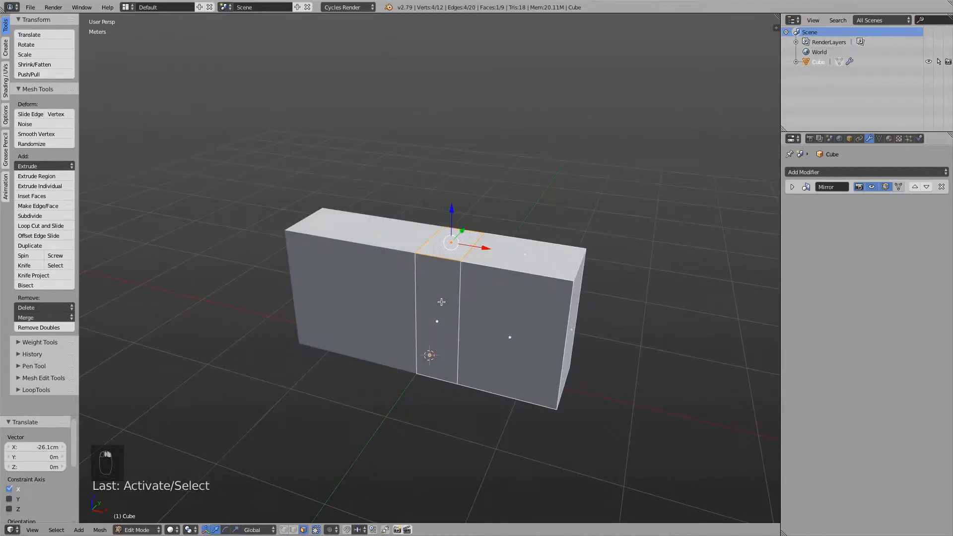
pyautogui.press('e')
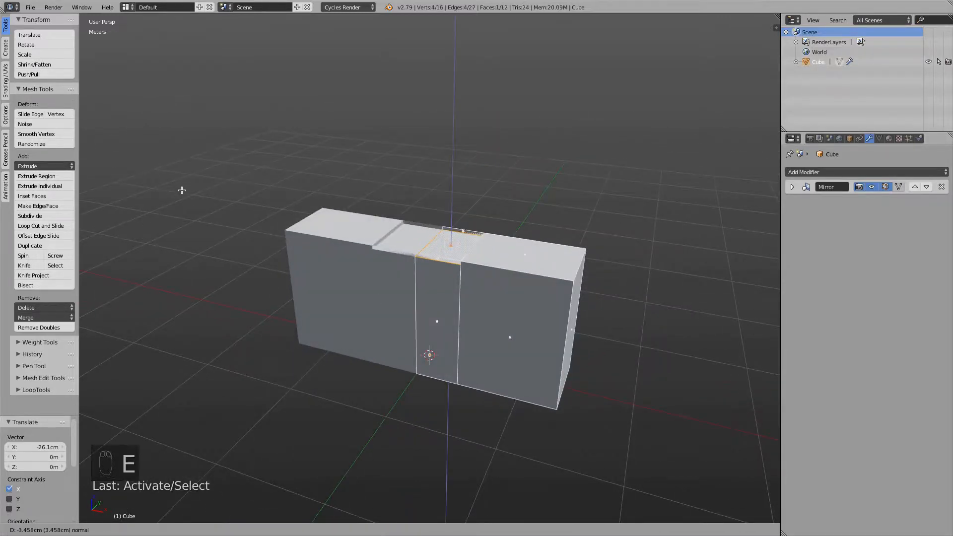
pyautogui.click(179, 147)
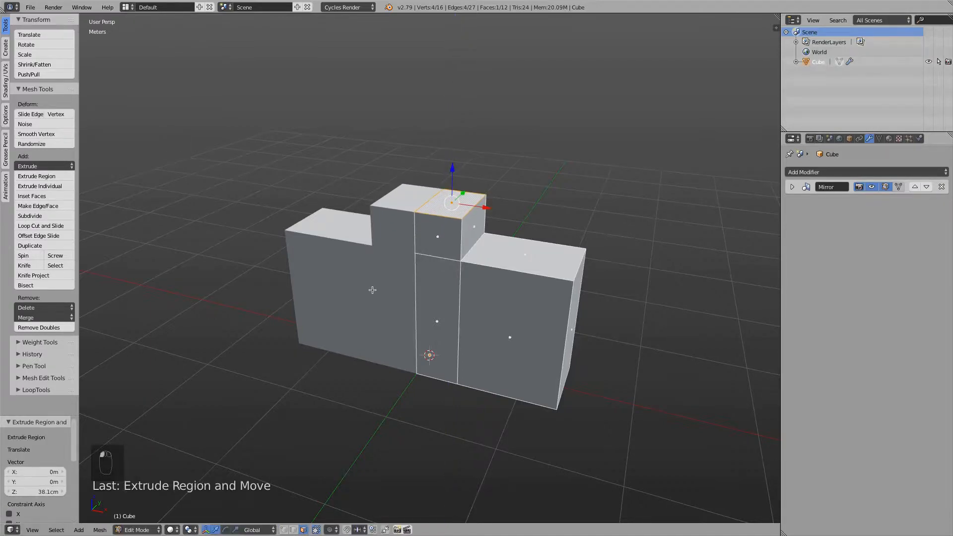
pyautogui.moveTo(372, 288); pyautogui.dragTo(347, 272, button='middle')
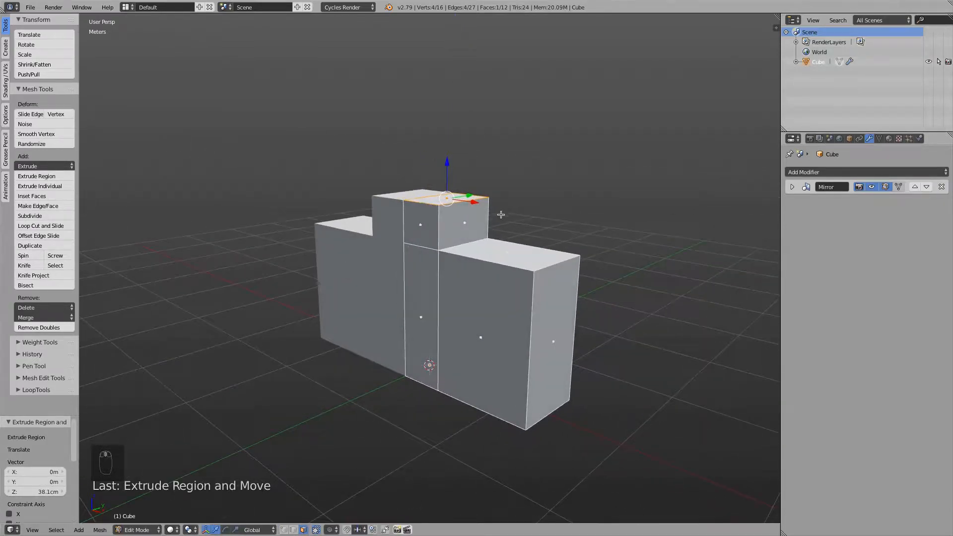
# Step: Select the raised block's outer top edge in Edge mode and move it inward along X to slant the block's side
pyautogui.moveTo(502, 213); pyautogui.dragTo(433, 300, button='middle')
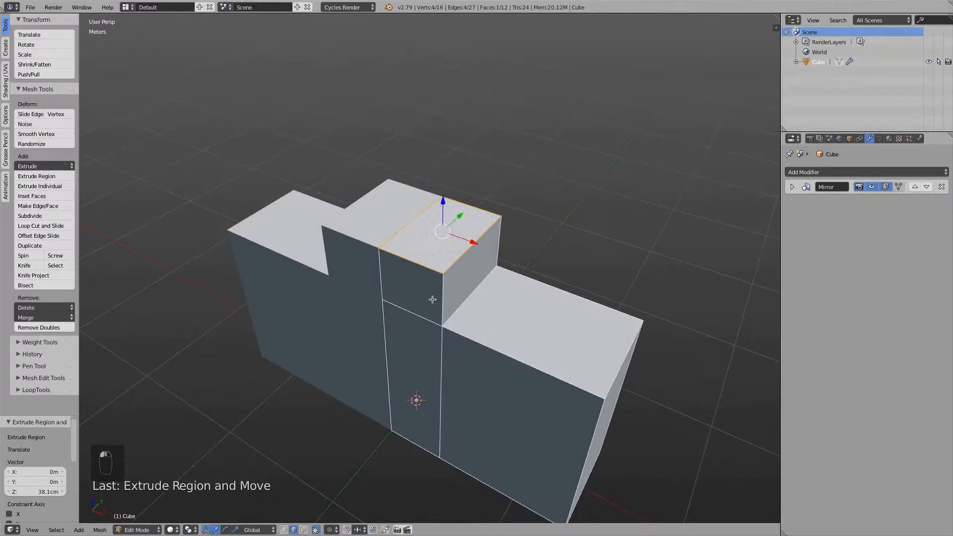
pyautogui.rightClick(468, 253)
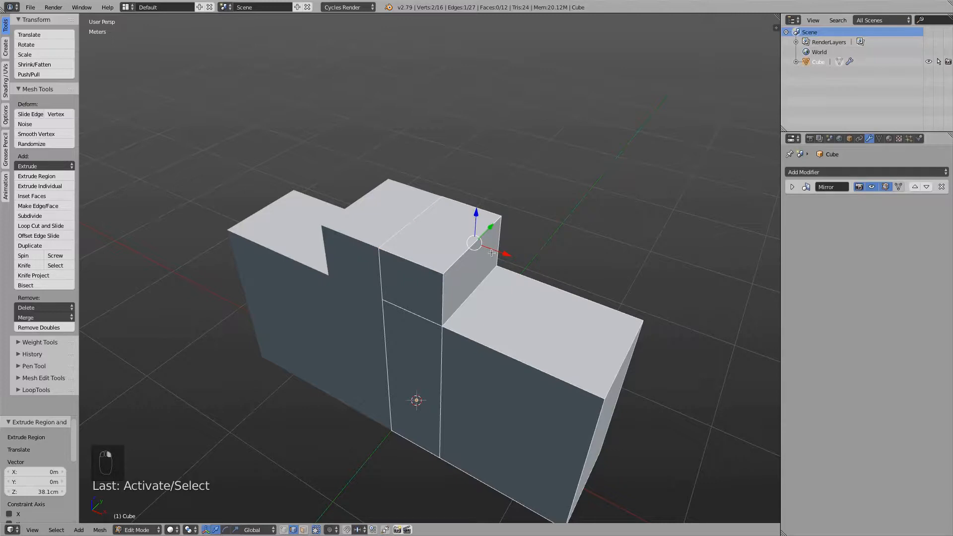
pyautogui.press('g')
pyautogui.press('x')
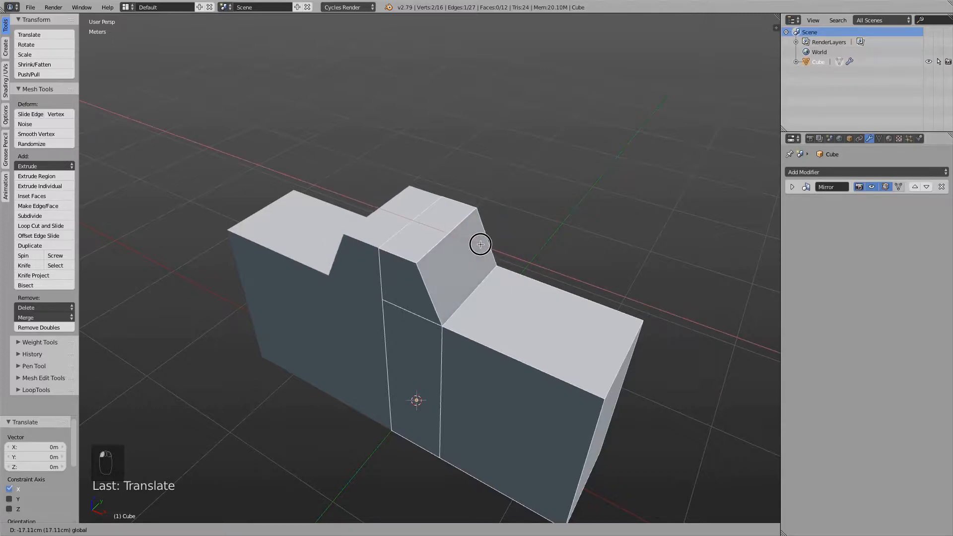
pyautogui.click(476, 244)
pyautogui.moveTo(477, 244); pyautogui.dragTo(432, 168, button='middle')
# Step: Try moving the raised block's short front top edge along Y and cancel the move
pyautogui.click(395, 170)
pyautogui.press('g')
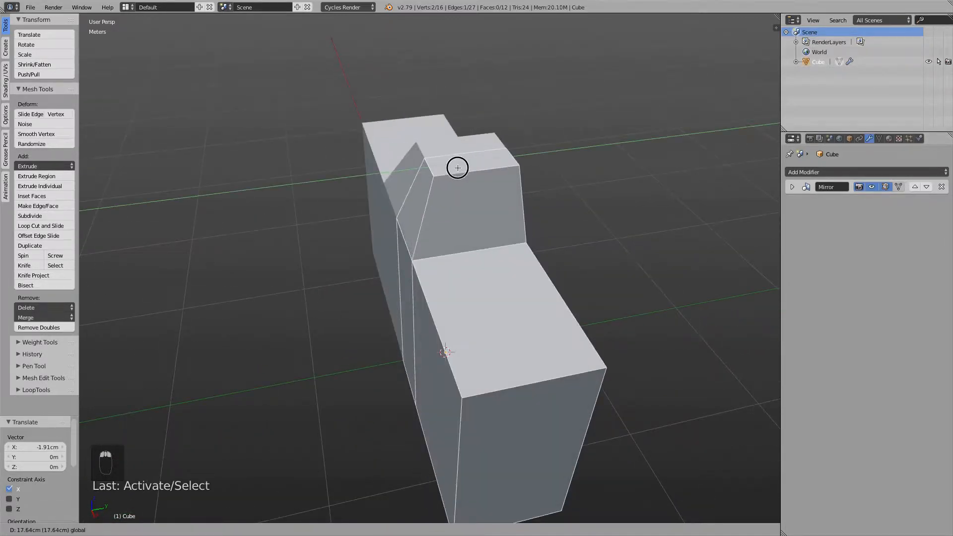
pyautogui.rightClick(460, 166)
pyautogui.moveTo(589, 216); pyautogui.dragTo(624, 191, button='middle')
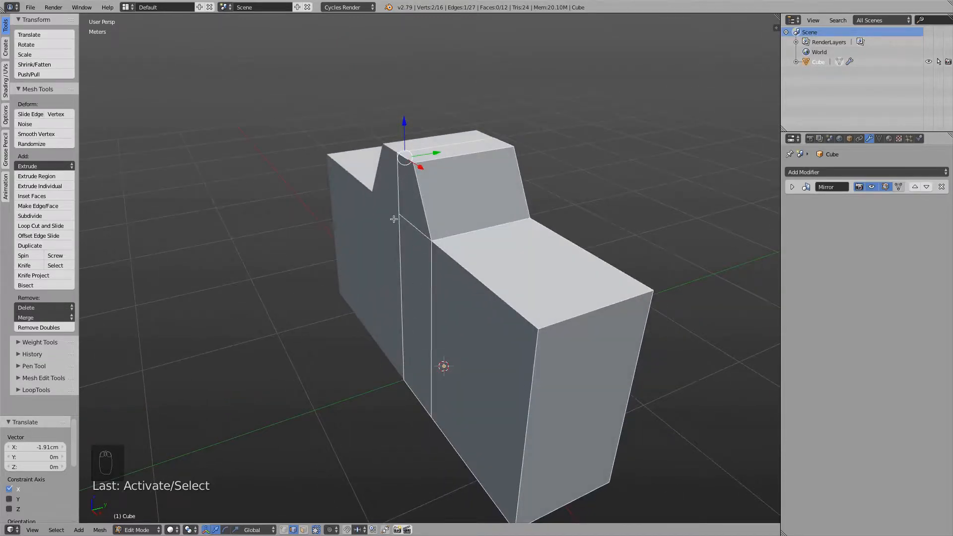
pyautogui.moveTo(360, 247); pyautogui.dragTo(381, 294, button='middle')
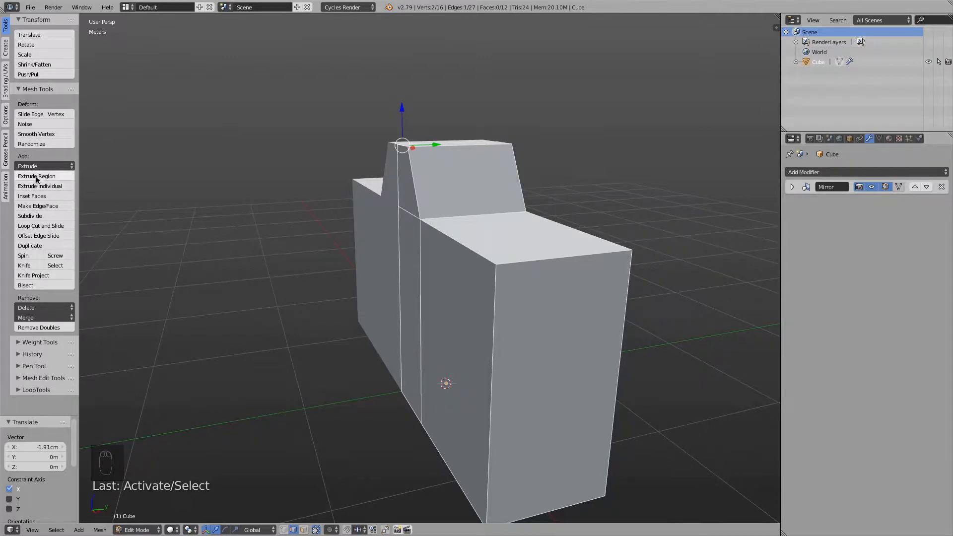
# Step: Select the two stacked front faces beside the mirror seam in Face mode and extrude them forward about 13.1 cm
pyautogui.click(303, 530)
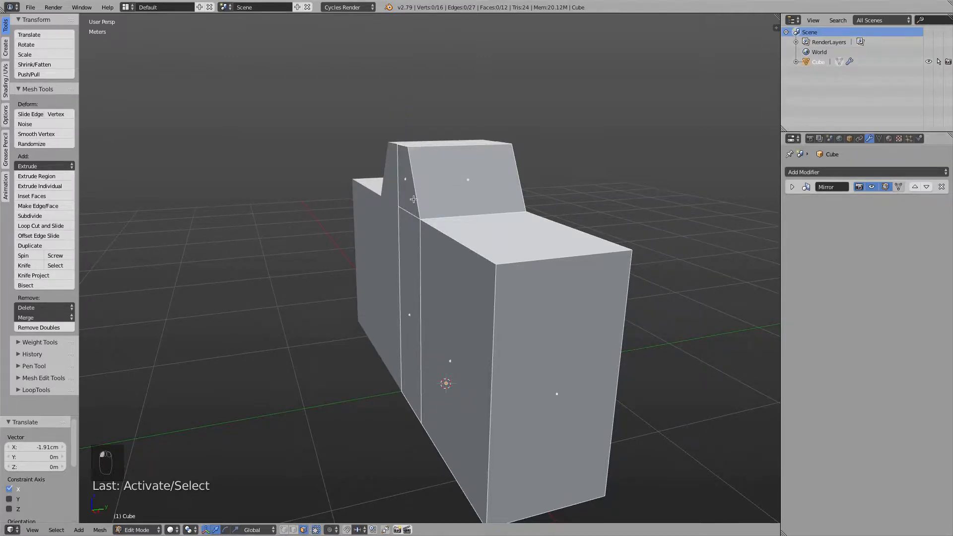
pyautogui.click(414, 199)
pyautogui.keyDown('shift'); pyautogui.click(410, 250); pyautogui.keyUp('shift')
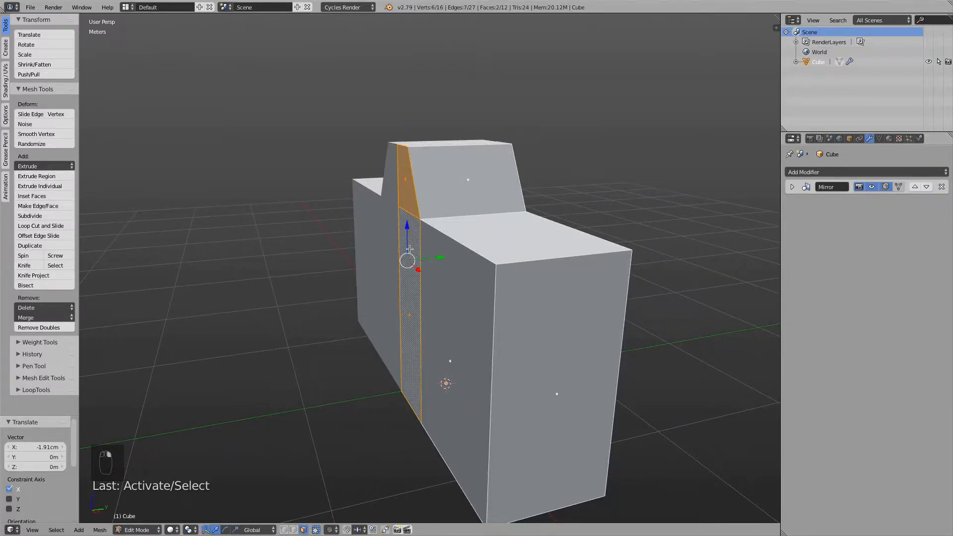
pyautogui.moveTo(410, 250); pyautogui.dragTo(426, 243, button='middle')
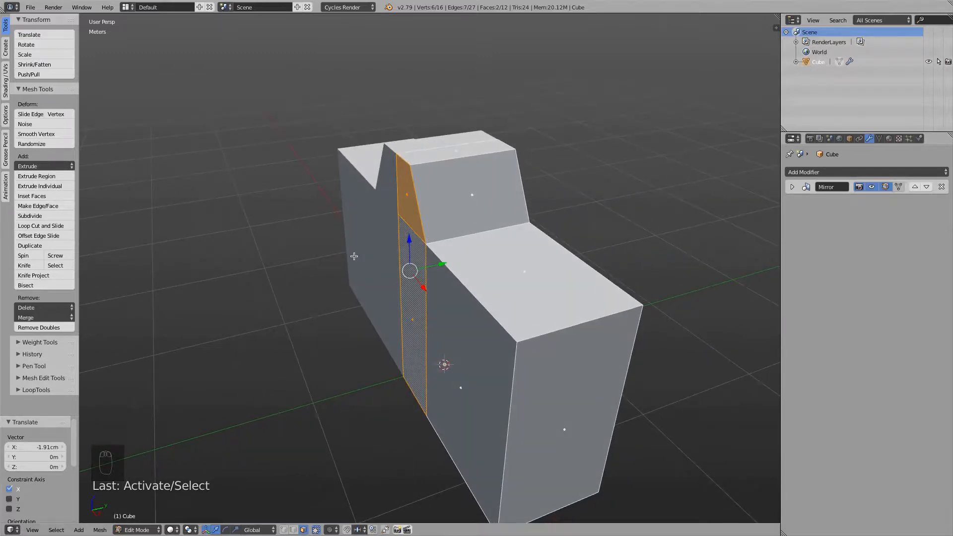
pyautogui.press('e')
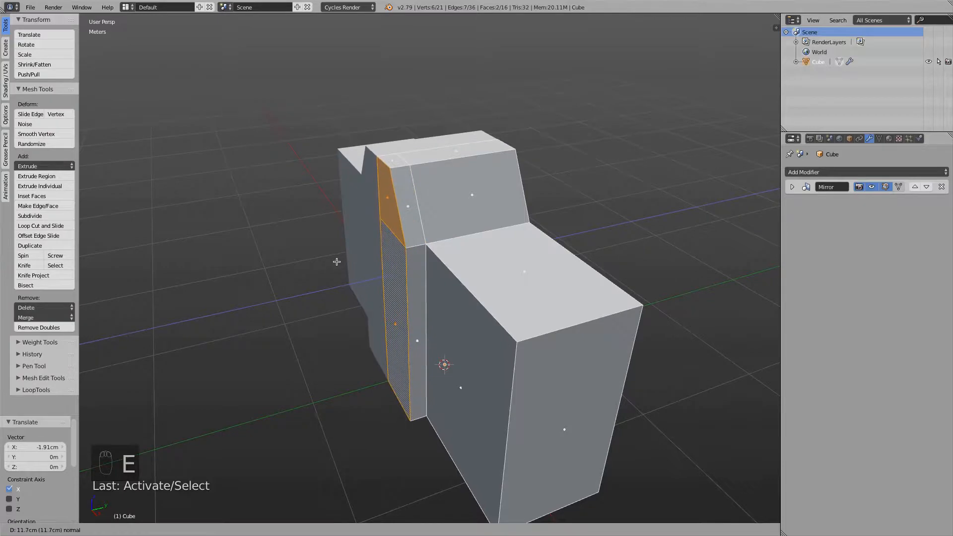
pyautogui.click(334, 264)
# Step: Select the raised block's short front top edge in Edge mode and move it back about 9.38 cm along Y
pyautogui.moveTo(334, 263); pyautogui.dragTo(367, 299, button='middle')
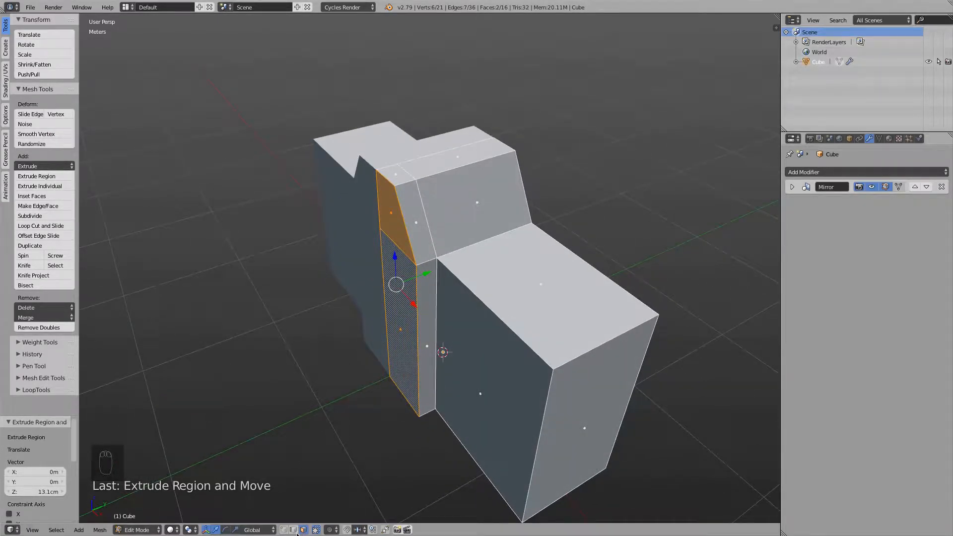
pyautogui.click(295, 530)
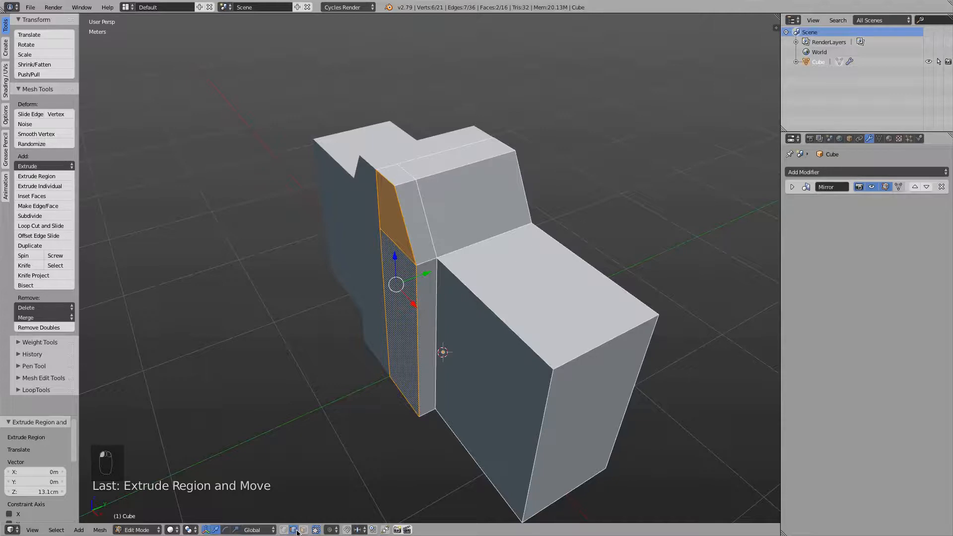
pyautogui.rightClick(388, 180)
pyautogui.moveTo(412, 171); pyautogui.dragTo(431, 169)
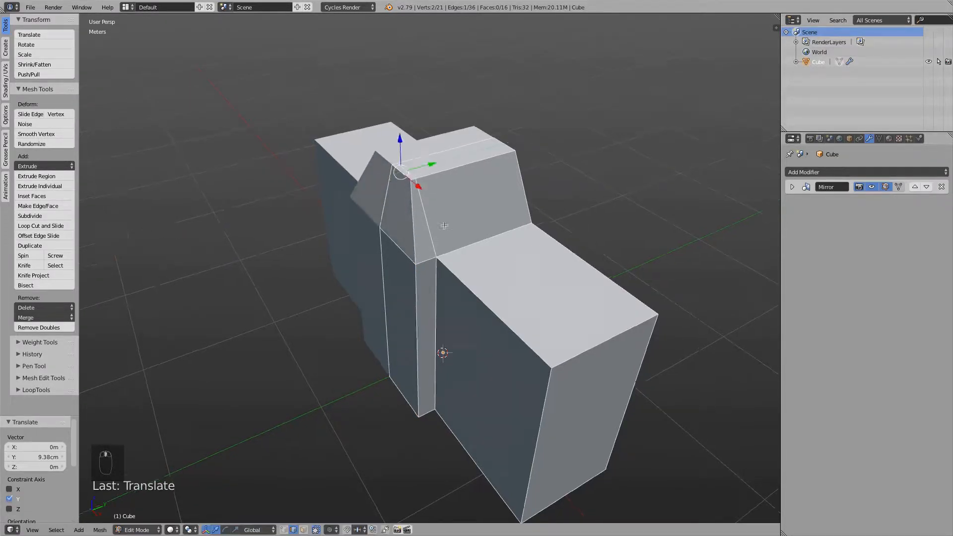
# Step: Select the raised block's short rear top edge, lower it about 21.7 cm along Z to slope the top, and clear the selection
pyautogui.moveTo(501, 203); pyautogui.dragTo(441, 196, button='middle')
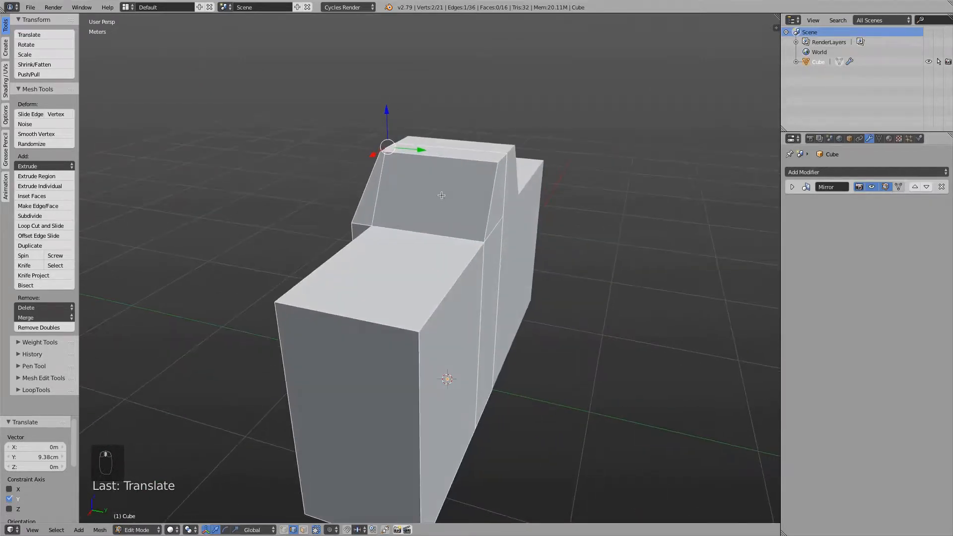
pyautogui.rightClick(501, 162)
pyautogui.moveTo(501, 163); pyautogui.dragTo(503, 120, button='middle')
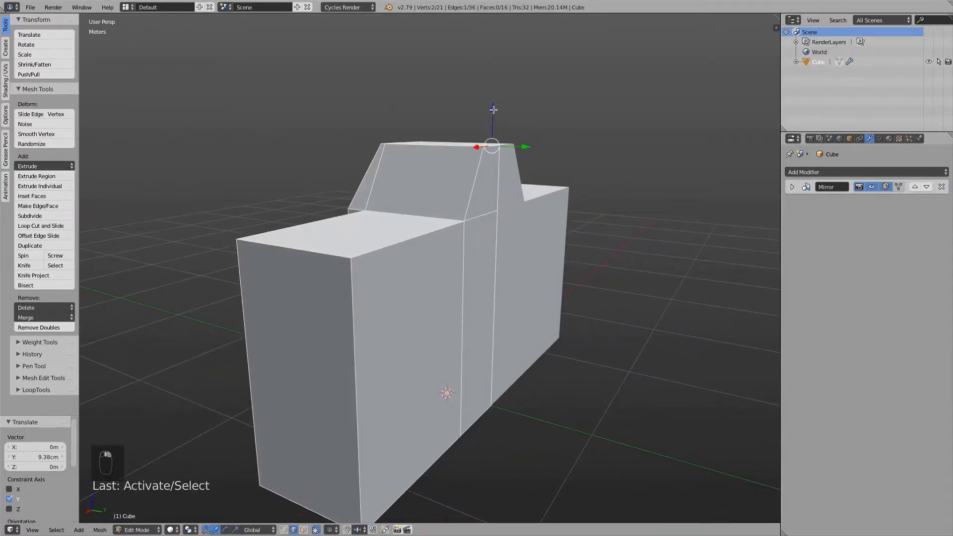
pyautogui.moveTo(493, 110); pyautogui.dragTo(508, 159)
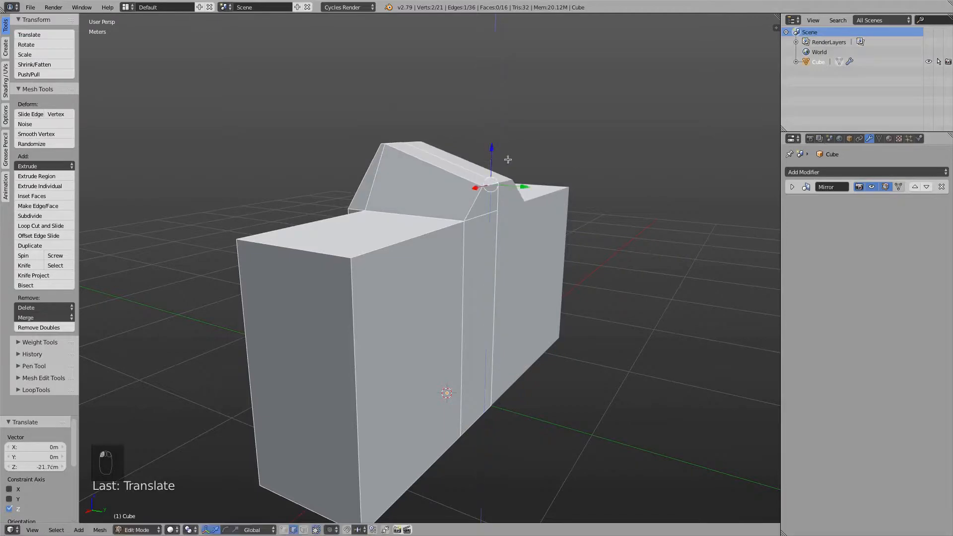
pyautogui.moveTo(508, 160); pyautogui.dragTo(503, 250, button='middle')
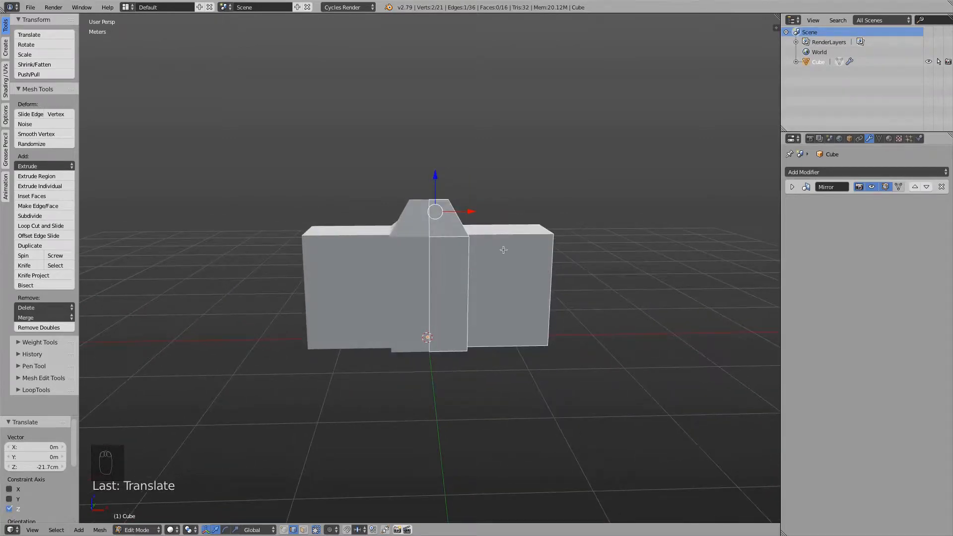
pyautogui.moveTo(404, 250); pyautogui.dragTo(561, 295, button='middle')
pyautogui.press('a')
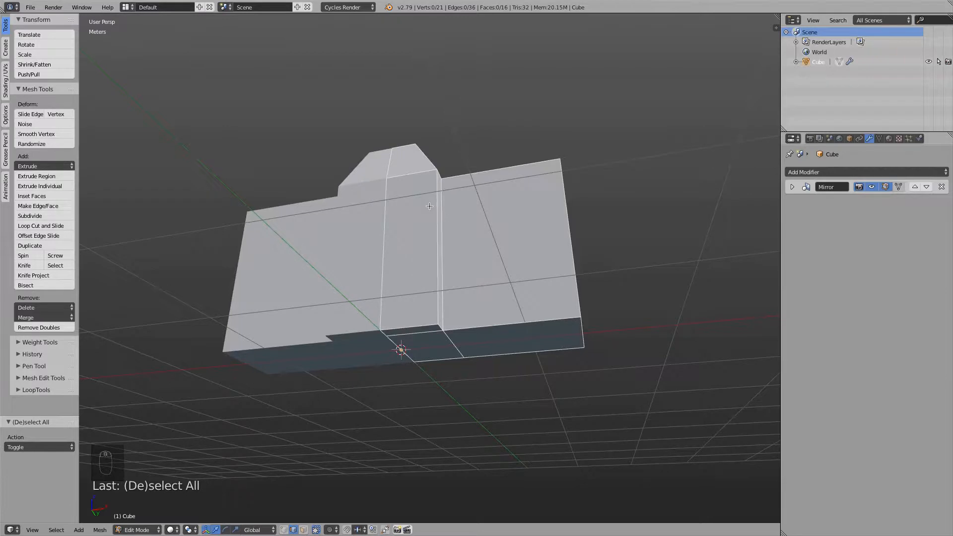
pyautogui.moveTo(444, 196); pyautogui.dragTo(380, 239, button='middle')
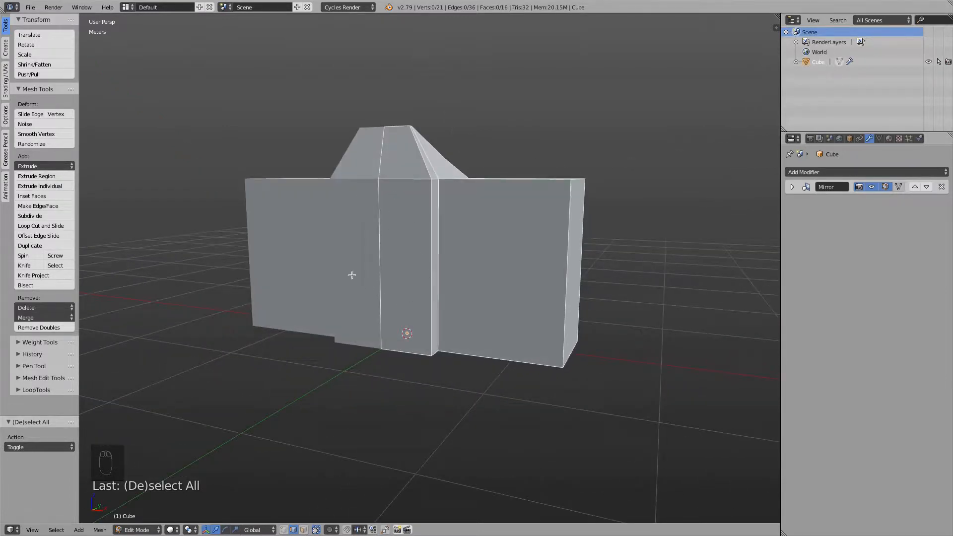
pyautogui.moveTo(403, 269); pyautogui.dragTo(379, 232, button='middle')
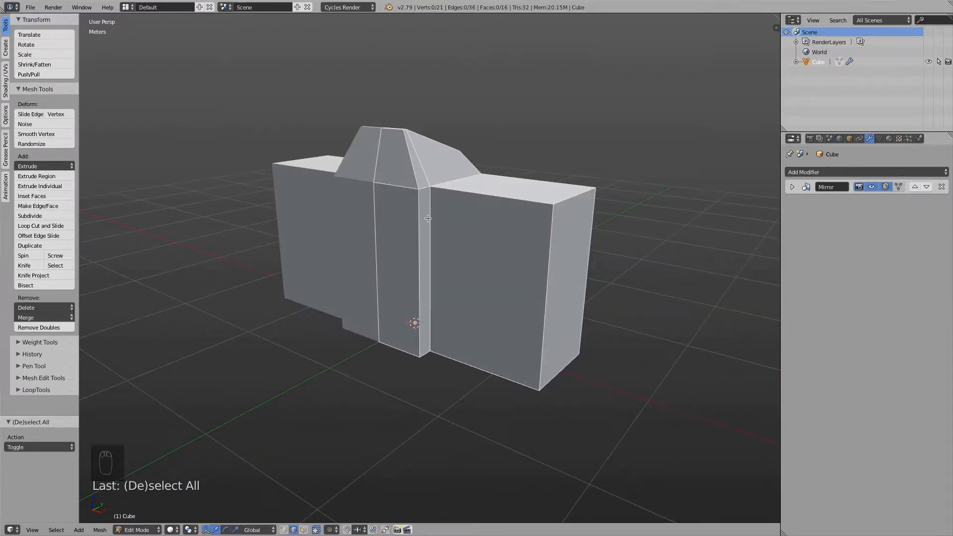
pyautogui.click(44, 227)
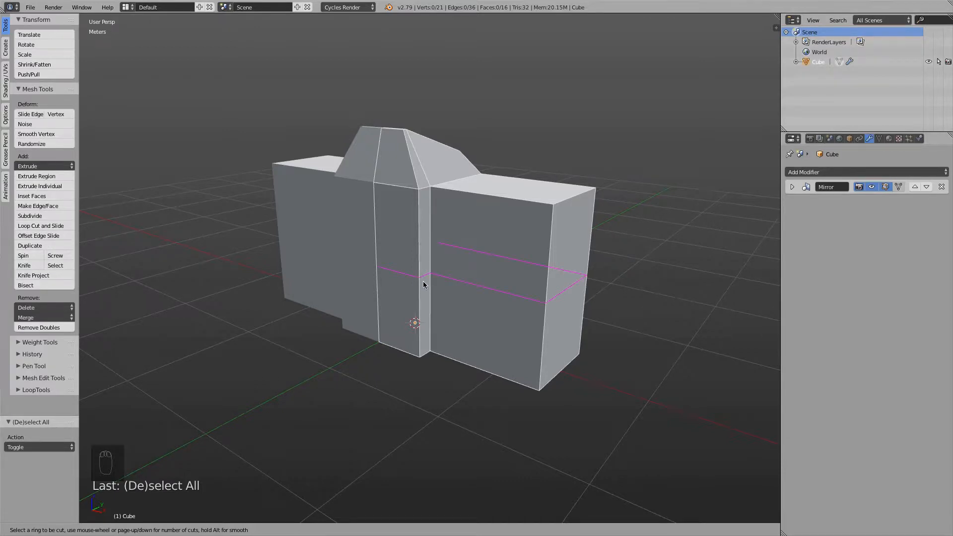
pyautogui.scroll(2, 422, 281)
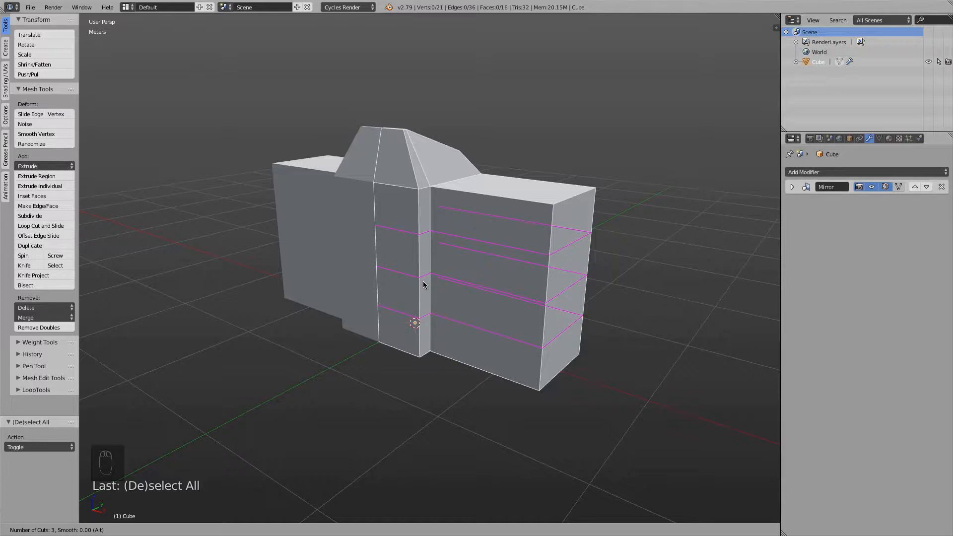
pyautogui.rightClick(423, 280)
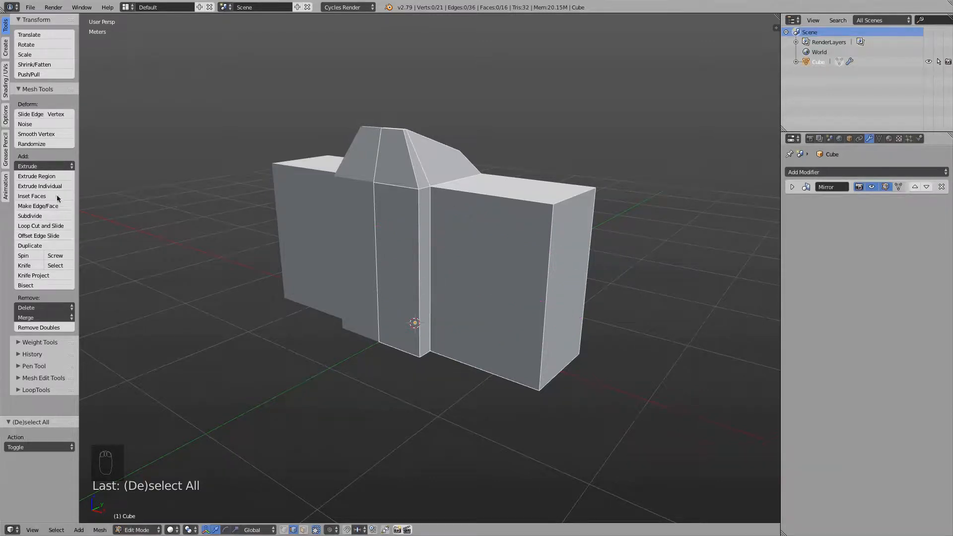
# Step: Add one horizontal loop cut centred at mid-height around the half body
pyautogui.click(52, 227)
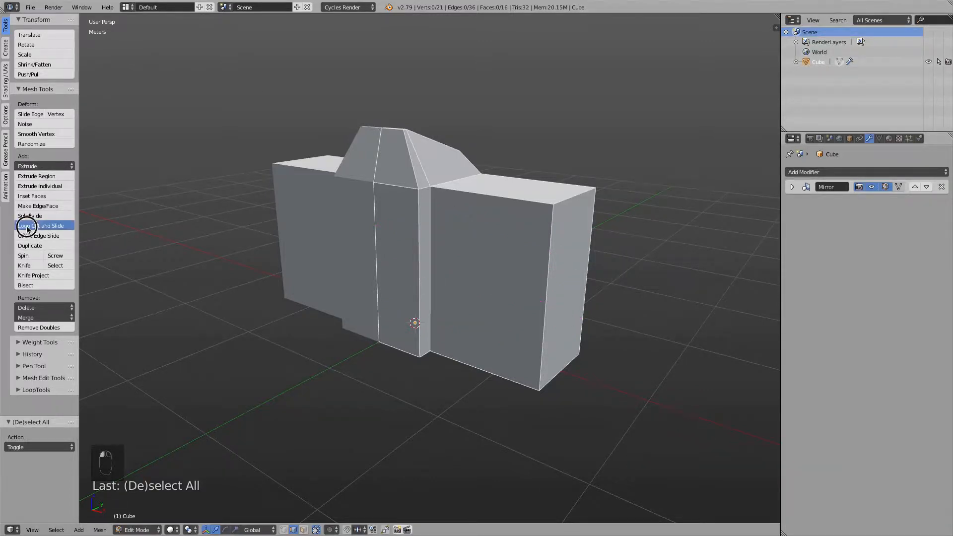
pyautogui.click(432, 266)
pyautogui.rightClick(431, 261)
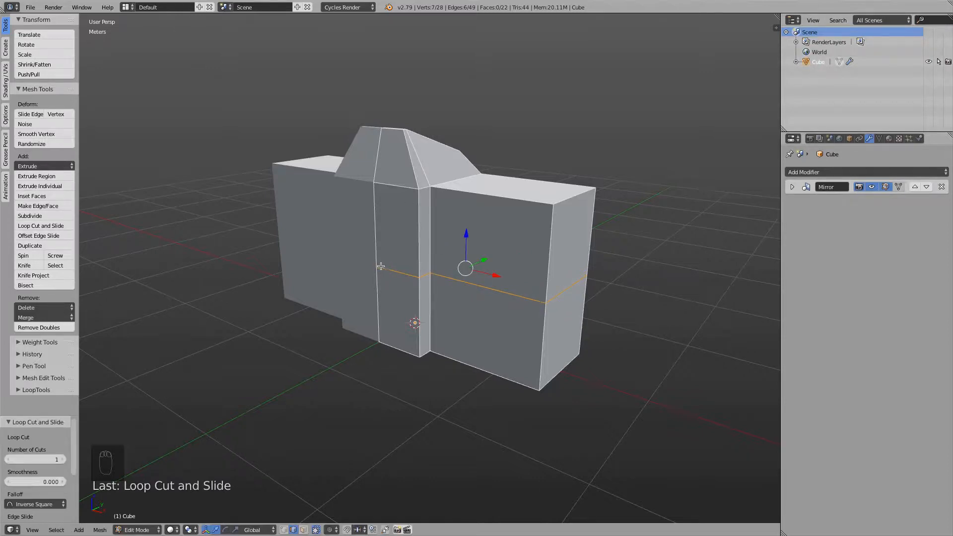
# Step: Select the loop's short edge on the front protrusion's side, move it outward about 19.3 cm along X, and clear the selection
pyautogui.scroll(2, 424, 252)
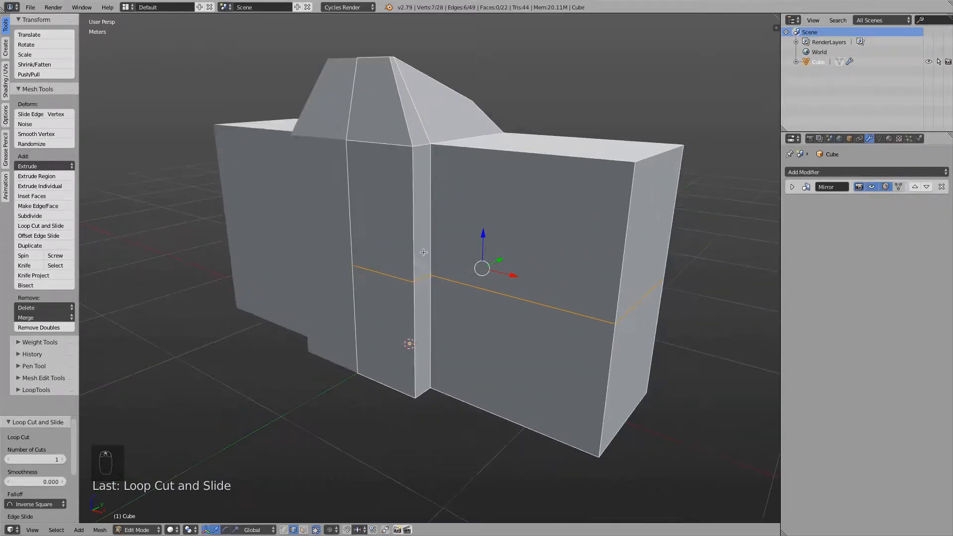
pyautogui.rightClick(423, 278)
pyautogui.moveTo(414, 307); pyautogui.dragTo(441, 226, button='middle')
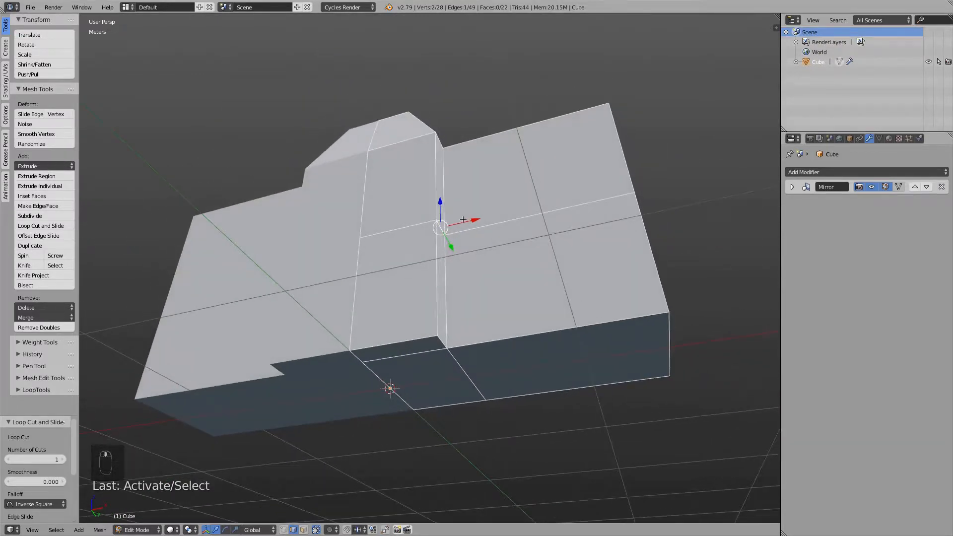
pyautogui.moveTo(476, 222); pyautogui.dragTo(514, 222)
pyautogui.moveTo(505, 223); pyautogui.dragTo(475, 216, button='middle')
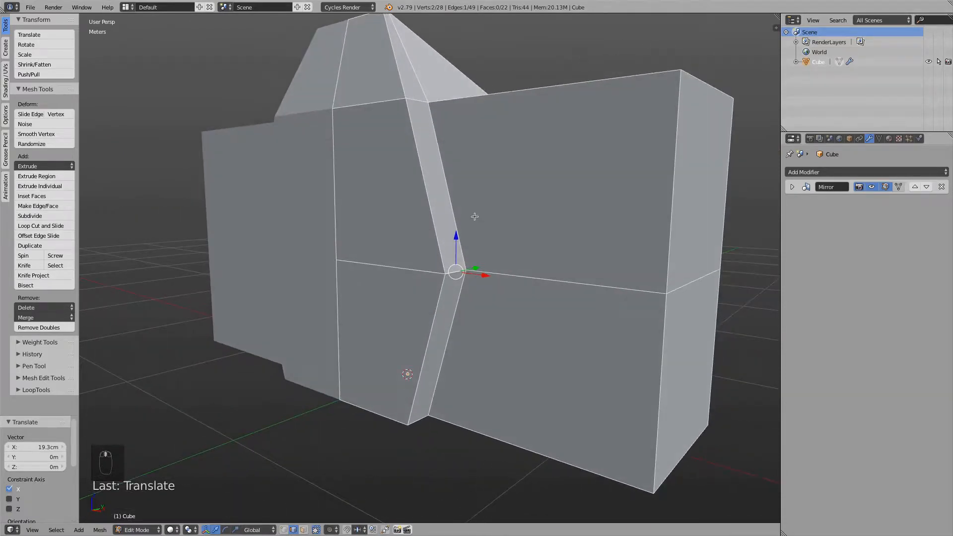
pyautogui.moveTo(440, 270); pyautogui.dragTo(454, 254, button='middle')
pyautogui.press('a')
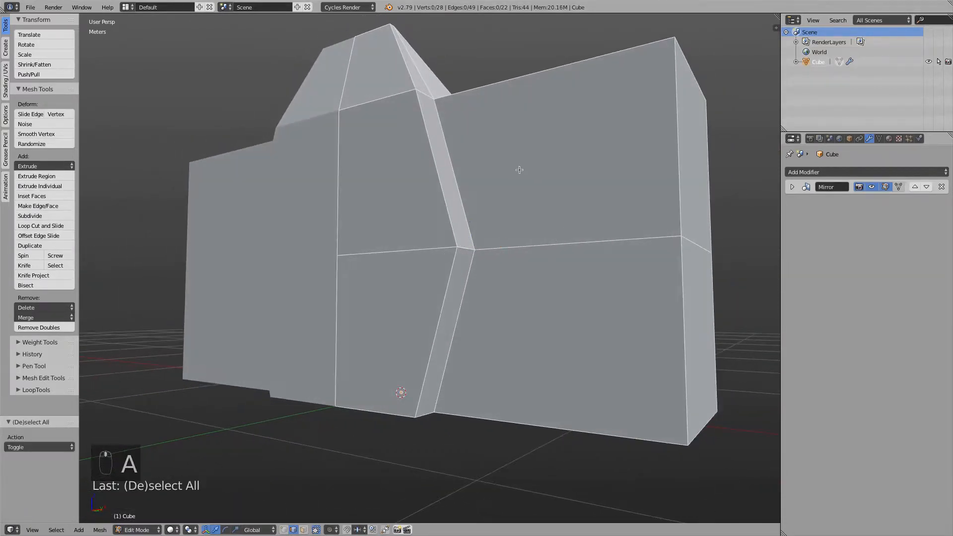
pyautogui.moveTo(518, 169); pyautogui.dragTo(477, 159, button='middle')
pyautogui.scroll(-4, 478, 160)
pyautogui.moveTo(539, 265); pyautogui.dragTo(590, 290, button='middle')
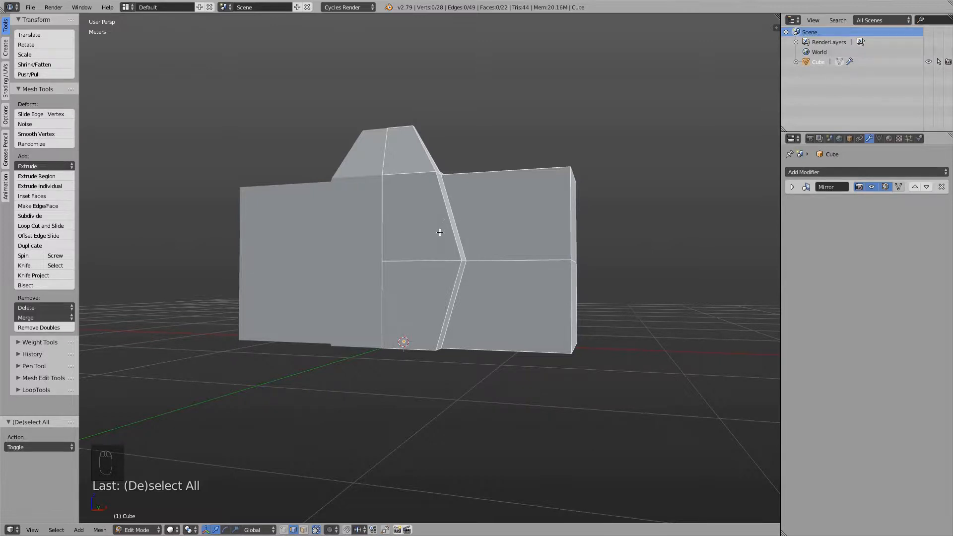
pyautogui.moveTo(440, 232); pyautogui.dragTo(455, 234, button='middle')
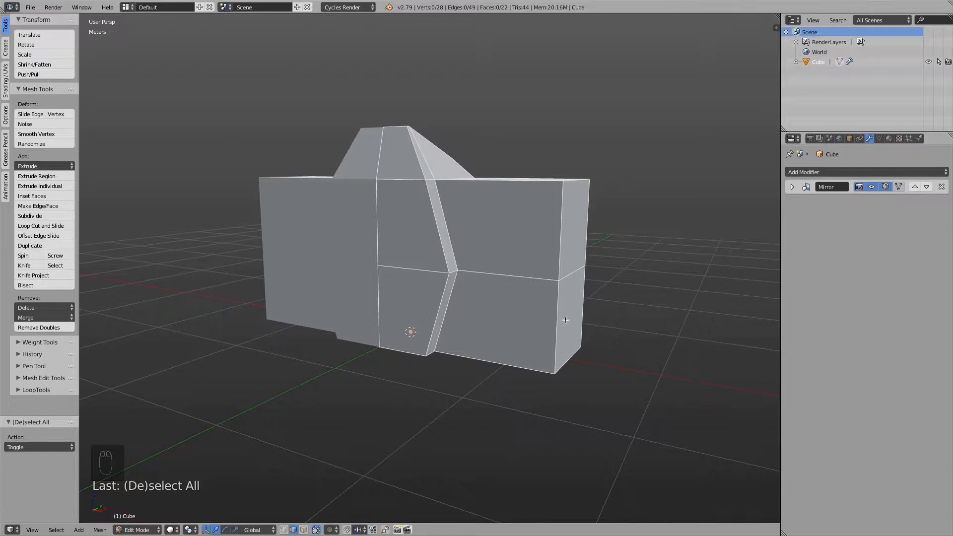
pyautogui.moveTo(566, 320)
pyautogui.mouseDown(button='middle')
pyautogui.moveTo(531, 318)
pyautogui.moveTo(551, 312)
pyautogui.mouseUp(button='middle')
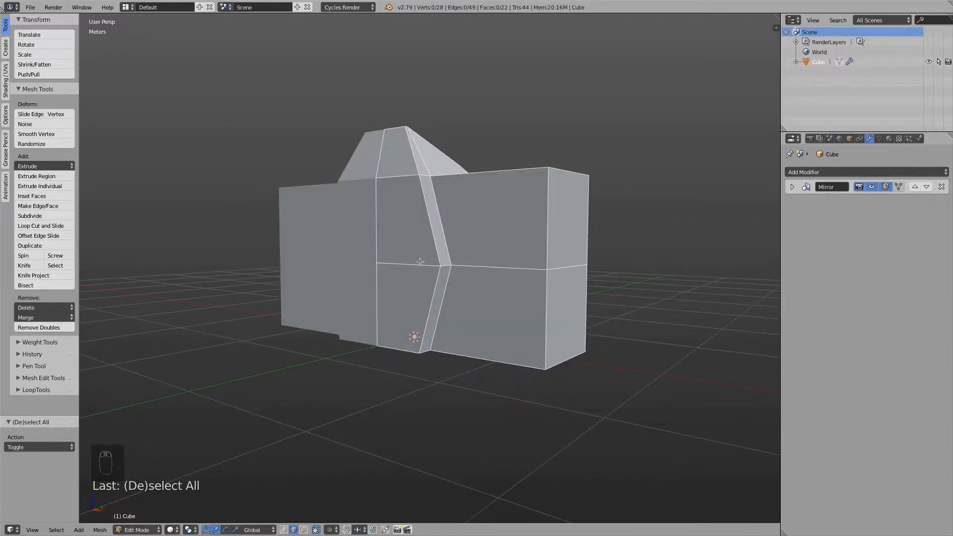
pyautogui.moveTo(502, 264); pyautogui.dragTo(510, 283, button='middle')
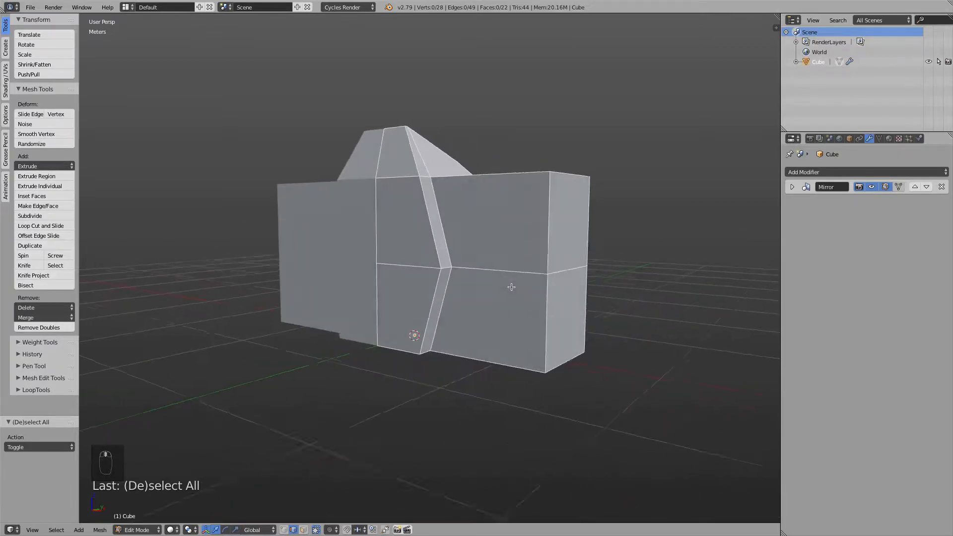
# Step: Select the horizontal loop's edges one by one across the front, outer side and back of the half body
pyautogui.rightClick(405, 265)
pyautogui.keyDown('shift'); pyautogui.rightClick(449, 268); pyautogui.keyUp('shift')
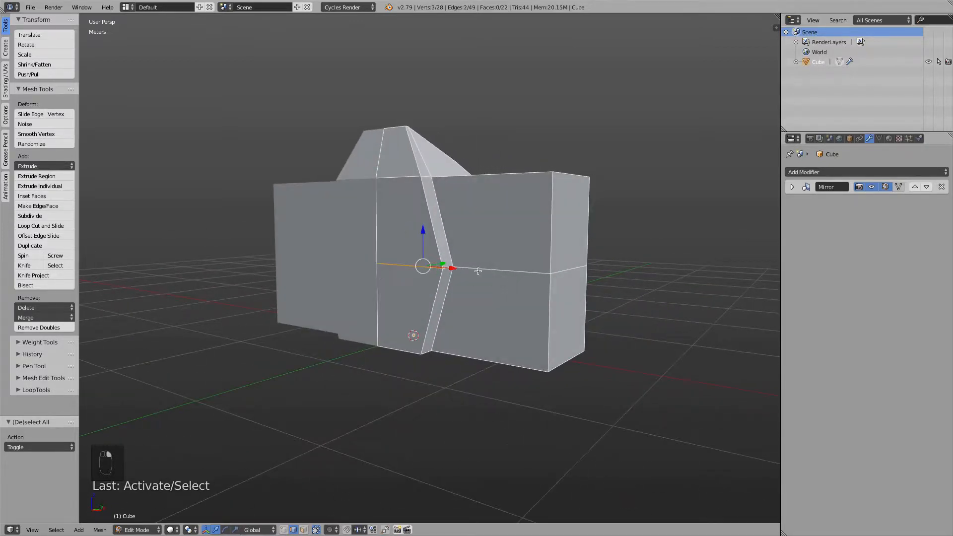
pyautogui.keyDown('shift'); pyautogui.rightClick(478, 271); pyautogui.keyUp('shift')
pyautogui.keyDown('shift'); pyautogui.rightClick(561, 272); pyautogui.keyUp('shift')
pyautogui.moveTo(561, 271); pyautogui.dragTo(418, 300, button='middle')
pyautogui.keyDown('shift'); pyautogui.rightClick(419, 300); pyautogui.keyUp('shift')
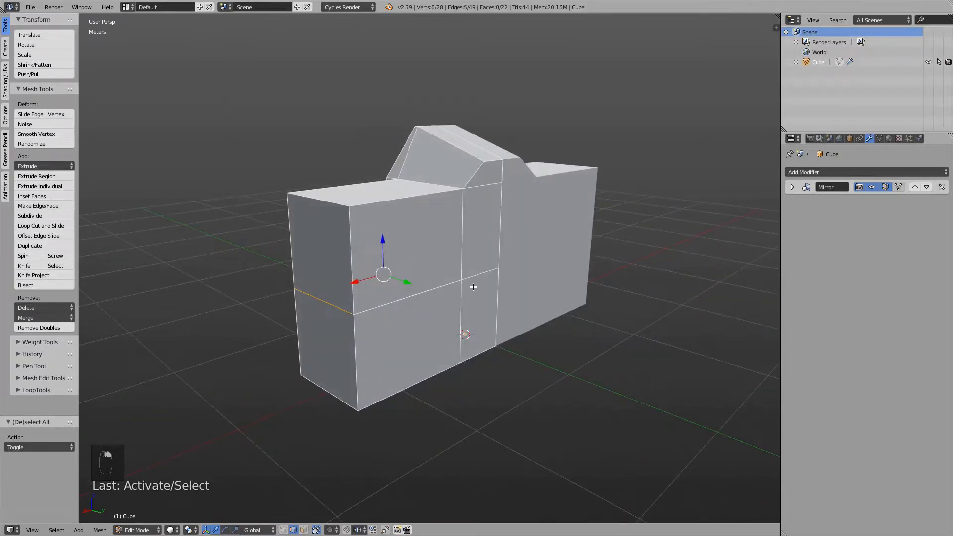
pyautogui.keyDown('shift'); pyautogui.rightClick(478, 276); pyautogui.keyUp('shift')
pyautogui.moveTo(526, 347); pyautogui.dragTo(375, 331, button='middle')
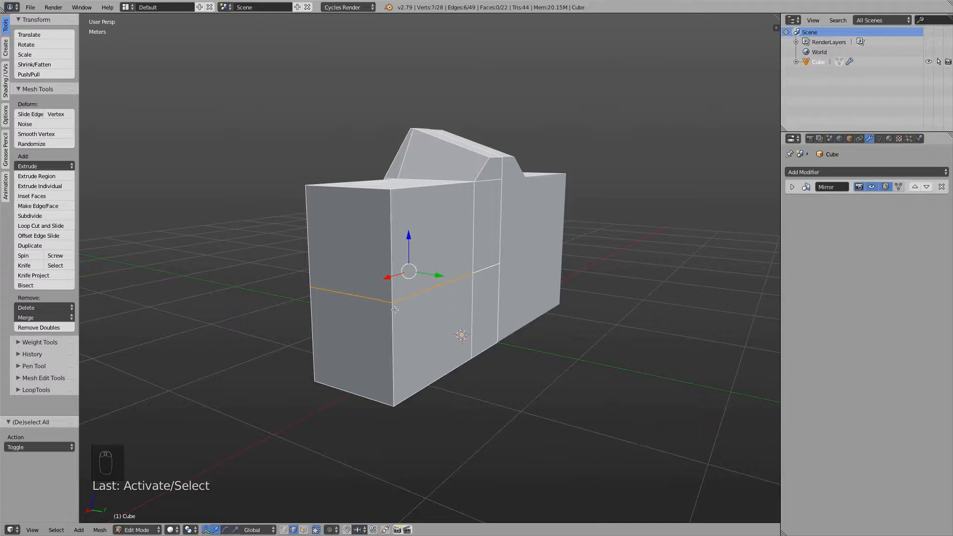
# Step: Add 11 evenly spaced vertical loop cuts across the half body's outer section
pyautogui.moveTo(408, 196); pyautogui.dragTo(372, 192, button='middle')
pyautogui.hotkey('ctrl', 'r')
pyautogui.scroll(10, 372, 293)
pyautogui.click(372, 293)
pyautogui.rightClick(373, 293)
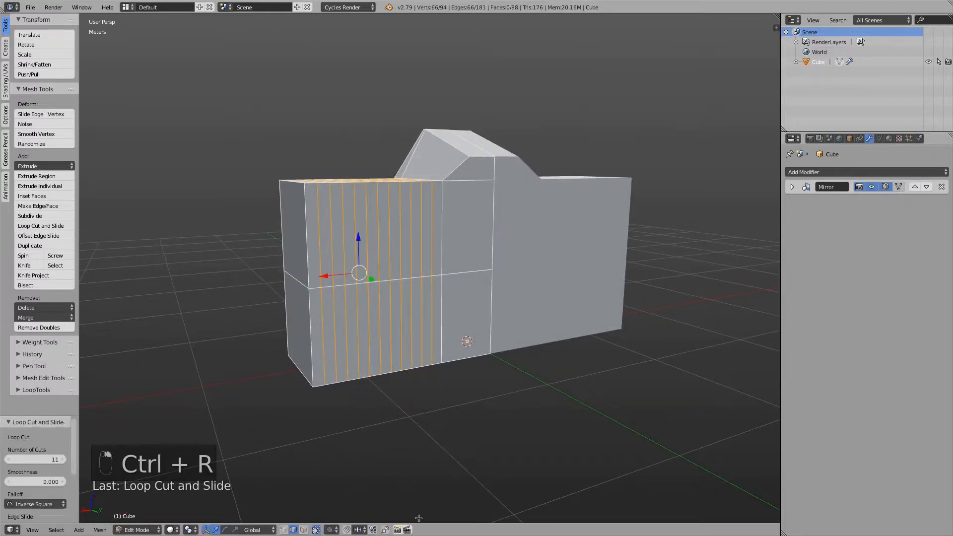
# Step: Clear the selection and pick the horizontal loop's short segments one at a time, starting at the body's outer end
pyautogui.press('a')
pyautogui.rightClick(304, 289)
pyautogui.keyDown('shift'); pyautogui.rightClick(317, 290); pyautogui.keyUp('shift')
pyautogui.keyDown('shift'); pyautogui.rightClick(329, 292); pyautogui.keyUp('shift')
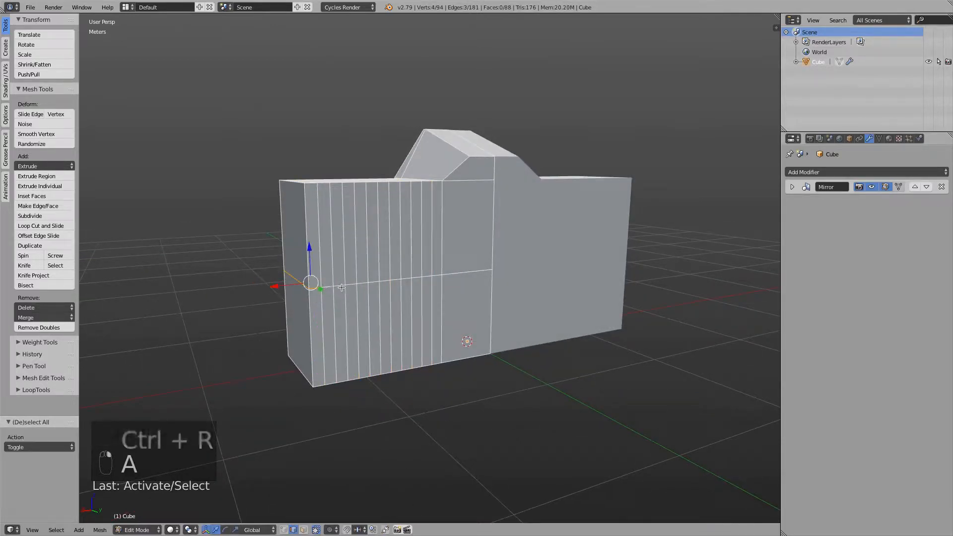
pyautogui.keyDown('shift'); pyautogui.rightClick(343, 287); pyautogui.keyUp('shift')
pyautogui.keyDown('shift'); pyautogui.rightClick(355, 286); pyautogui.keyUp('shift')
# Step: Undo the segment selections and the 11 vertical loop cuts
pyautogui.press('super+z')
pyautogui.press('super+z')
pyautogui.press('super+z')
pyautogui.press('super+z')
pyautogui.press('super+z')
pyautogui.press('super+z')
pyautogui.press('super+z')
pyautogui.press('super+z')
pyautogui.press('super+z')
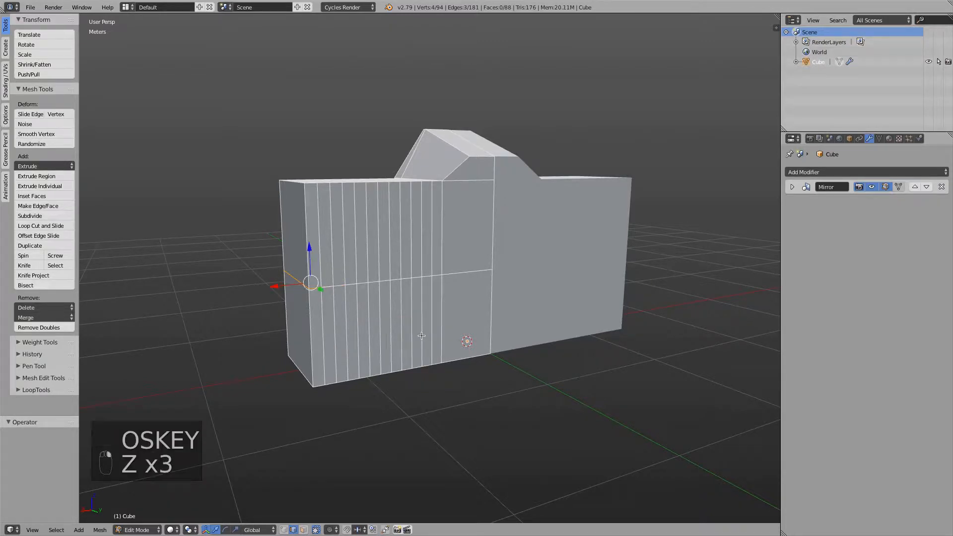
# Step: Clear the selection and select the entire horizontal mid-height edge loop at once with Loop Select
pyautogui.moveTo(141, 316); pyautogui.dragTo(395, 234, button='middle')
pyautogui.press('a')
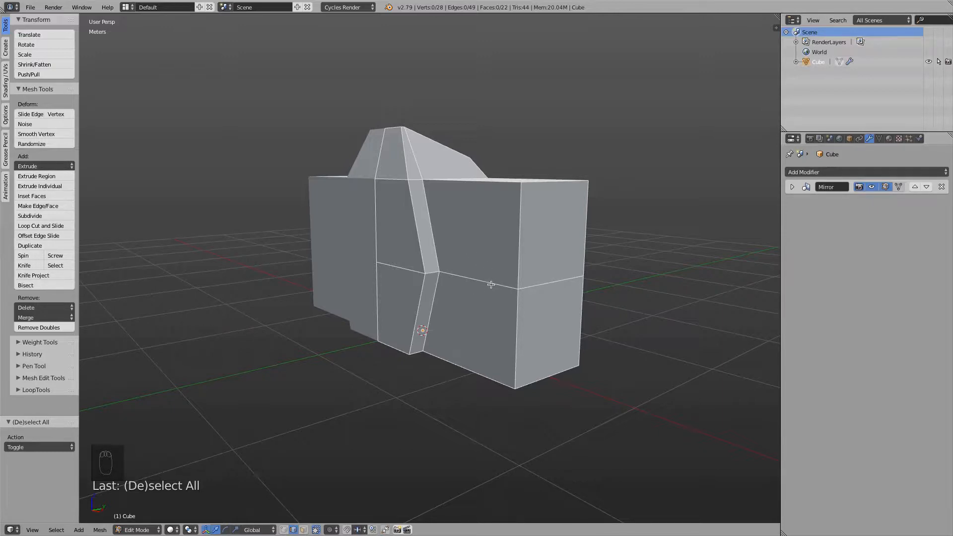
pyautogui.keyDown('alt'); pyautogui.rightClick(397, 267); pyautogui.keyUp('alt')
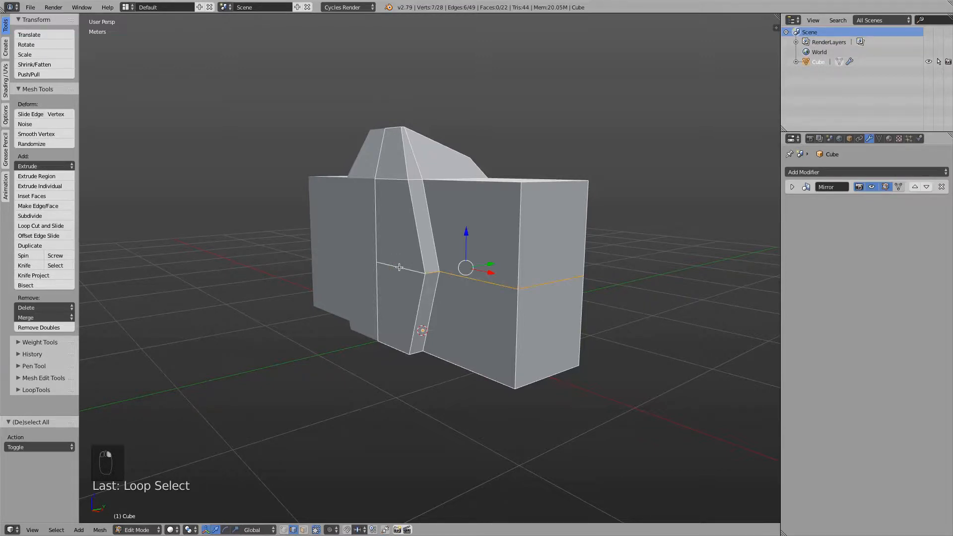
# Step: Check the selected mid-height loop from front and back, and look up the Bevel command in the operator search
pyautogui.moveTo(560, 281); pyautogui.dragTo(391, 311, button='middle')
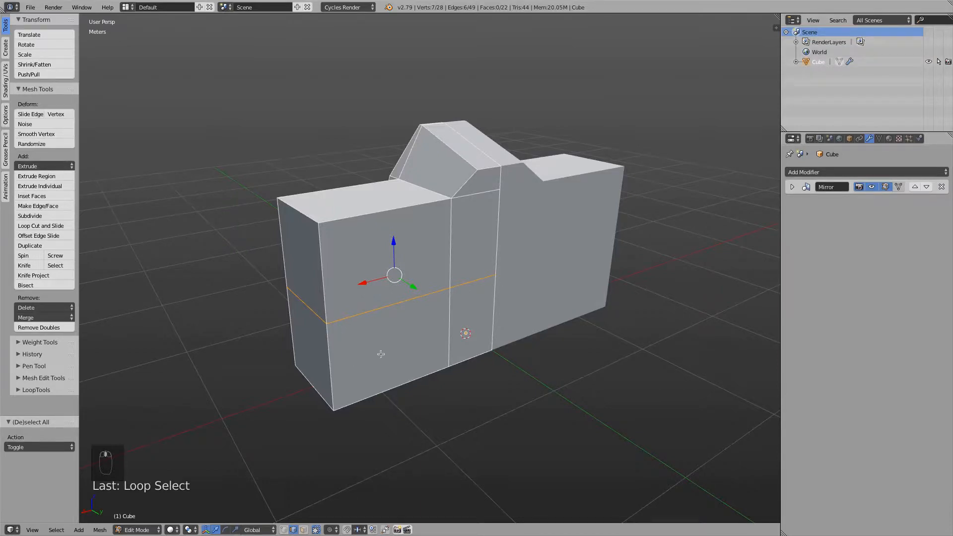
pyautogui.moveTo(380, 354); pyautogui.dragTo(522, 322, button='middle')
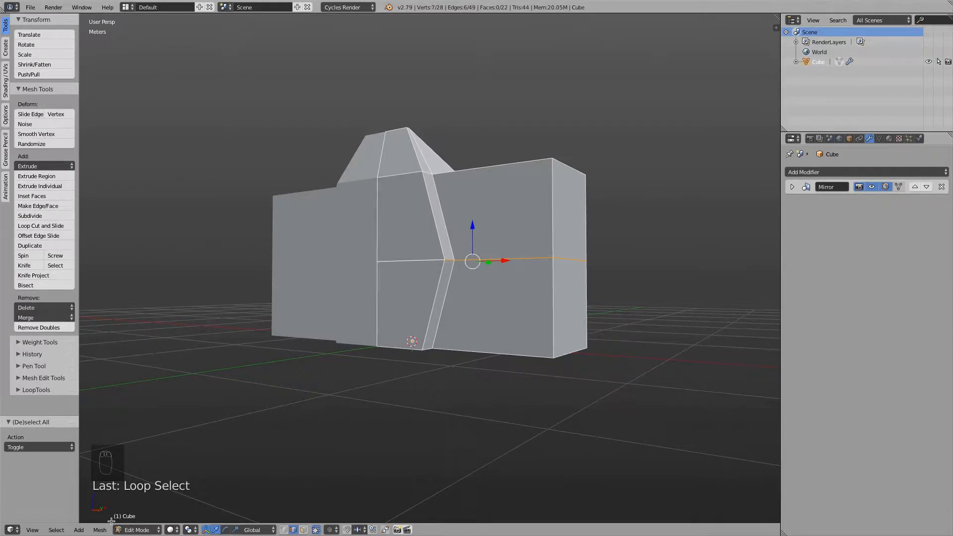
pyautogui.click(79, 529)
pyautogui.click(100, 531)
pyautogui.press('space')
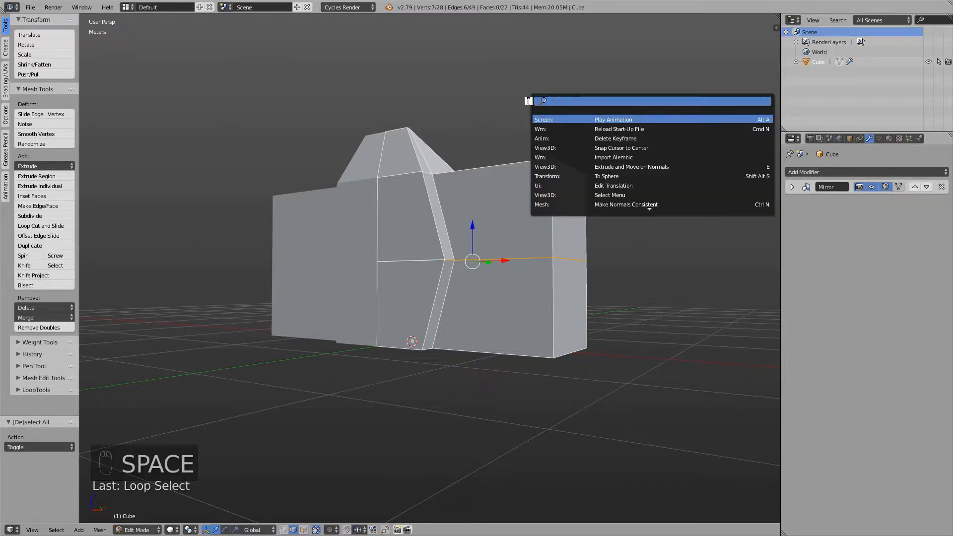
pyautogui.write('Bevel')
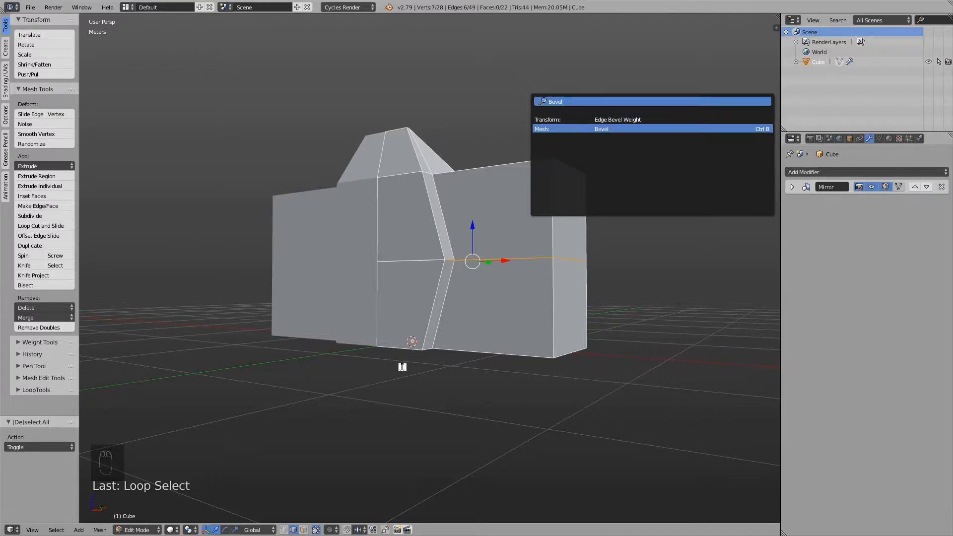
pyautogui.click(397, 383)
# Step: Bevel the selected horizontal mid-height loop with 3 segments and an offset of about 0.475 to round the front protrusion's side
pyautogui.hotkey('ctrl', 'b')
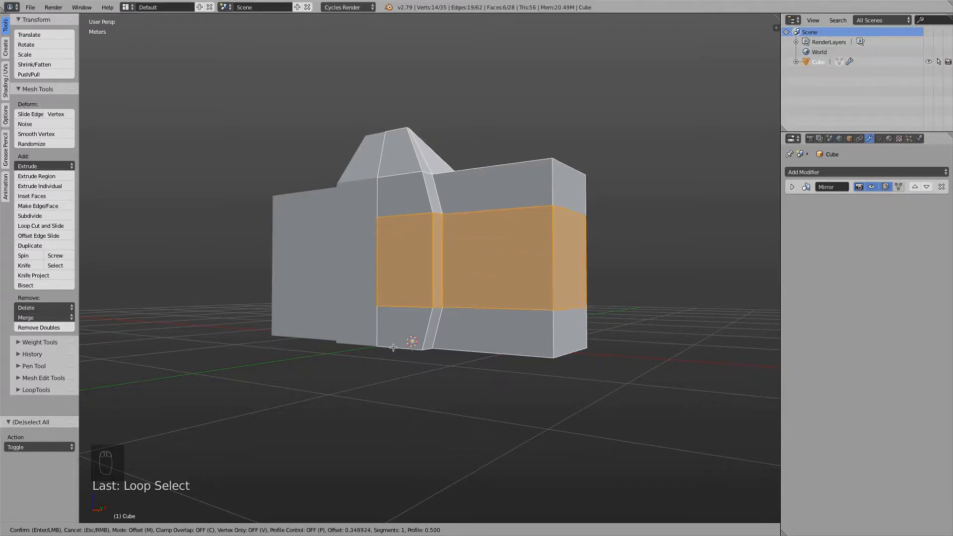
pyautogui.scroll(1, 393, 345)
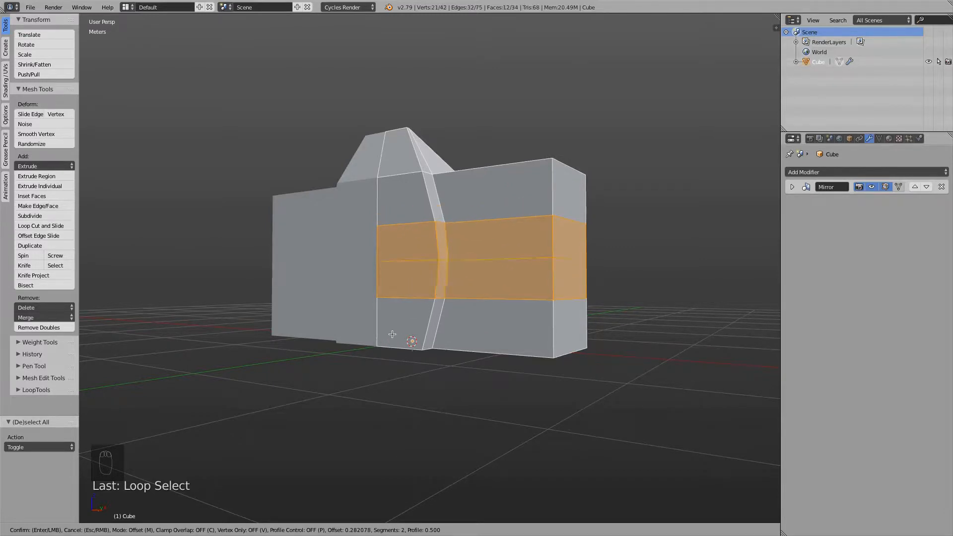
pyautogui.scroll(1, 393, 334)
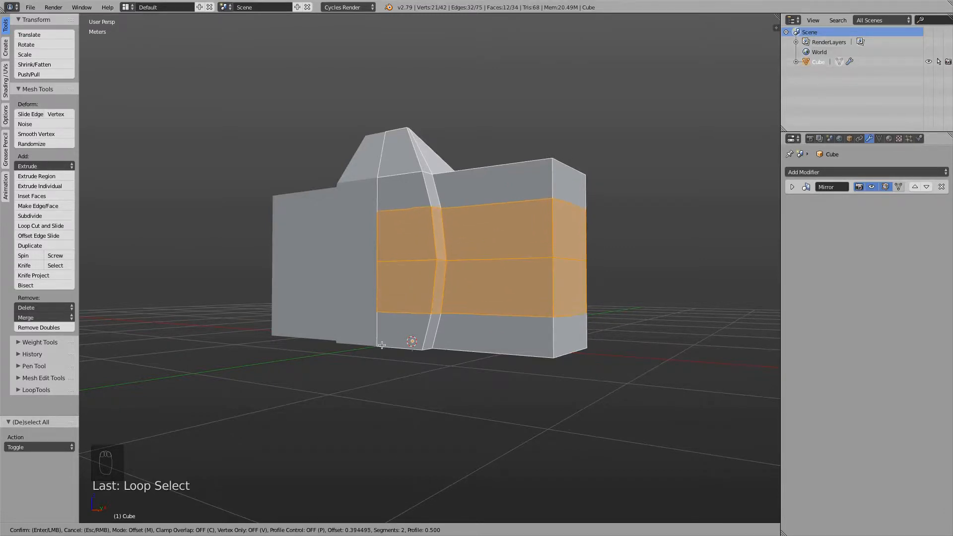
pyautogui.scroll(4, 384, 343)
pyautogui.scroll(-3, 381, 346)
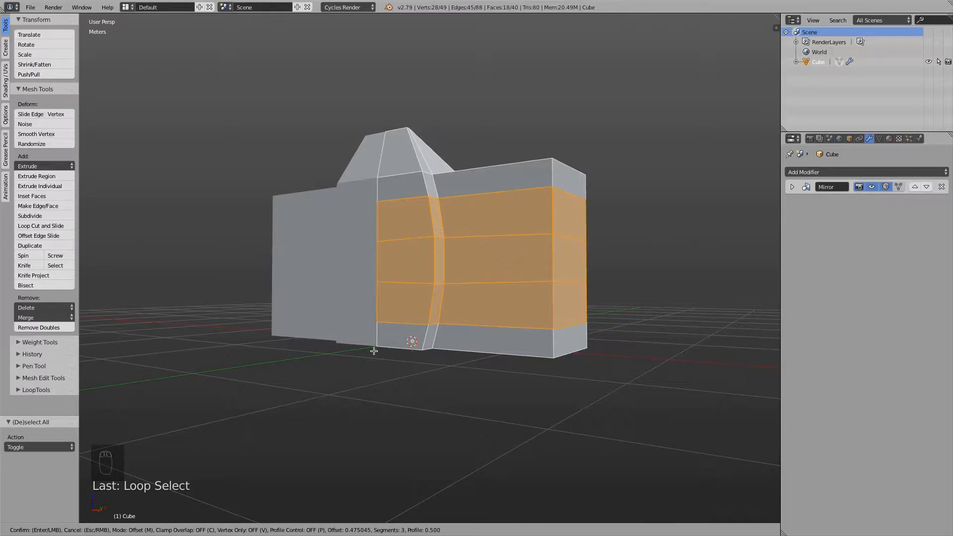
pyautogui.click(374, 351)
pyautogui.moveTo(374, 351); pyautogui.dragTo(456, 194, button='middle')
pyautogui.moveTo(460, 315); pyautogui.dragTo(410, 324, button='middle')
pyautogui.moveTo(419, 252); pyautogui.dragTo(430, 216, button='middle')
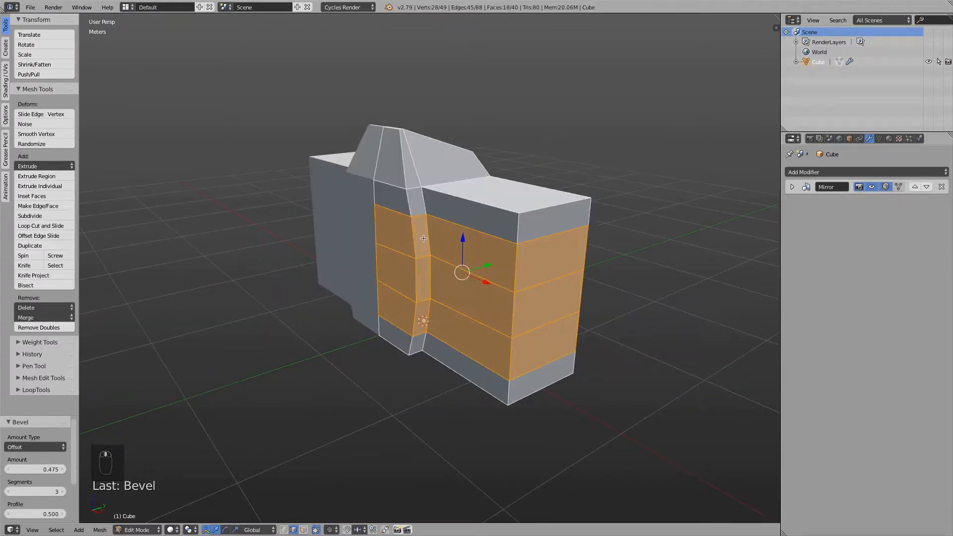
pyautogui.moveTo(428, 369); pyautogui.dragTo(442, 337, button='middle')
# Step: Bevel the upper and lower edges of the body's outer end with 1 segment and an offset of about 0.033
pyautogui.press('a')
pyautogui.moveTo(514, 258); pyautogui.dragTo(530, 286, button='middle')
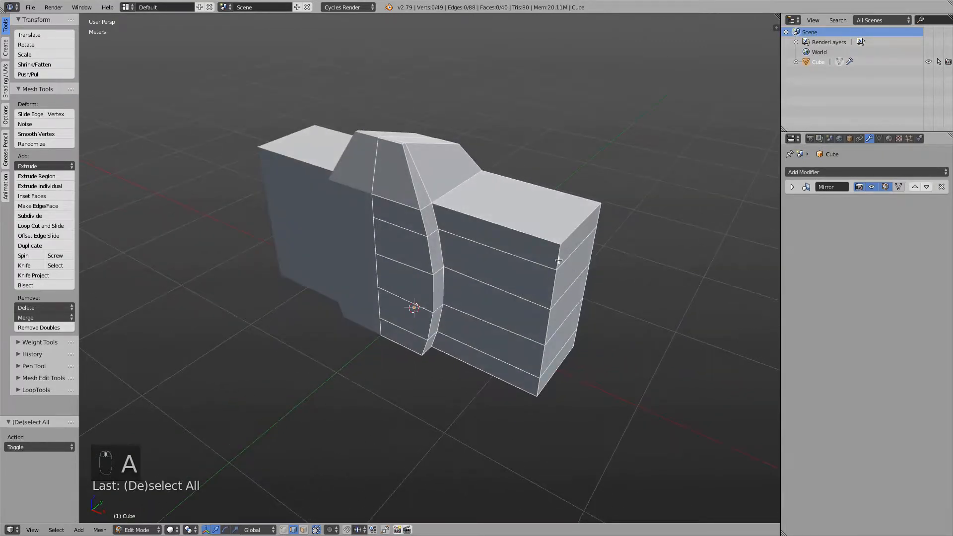
pyautogui.rightClick(575, 228)
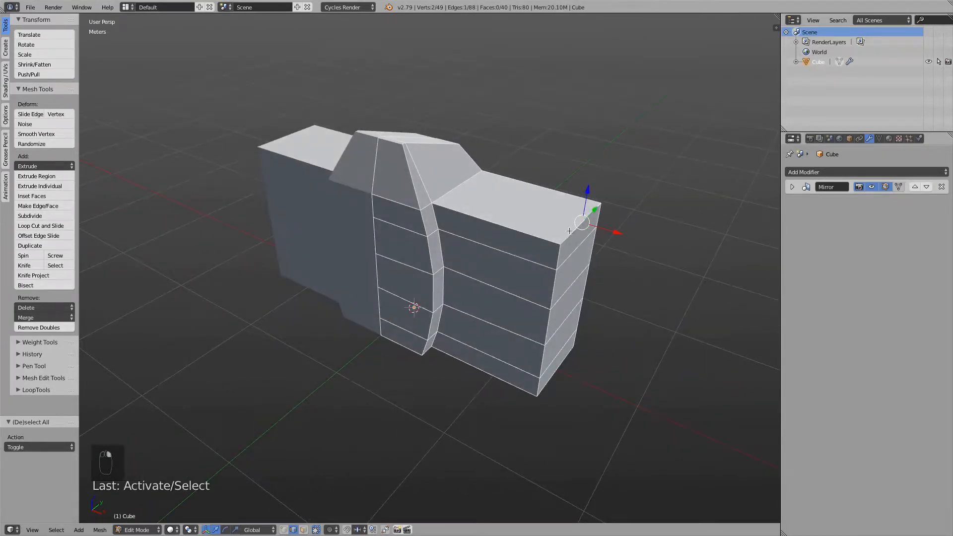
pyautogui.moveTo(601, 317); pyautogui.dragTo(585, 246, button='middle')
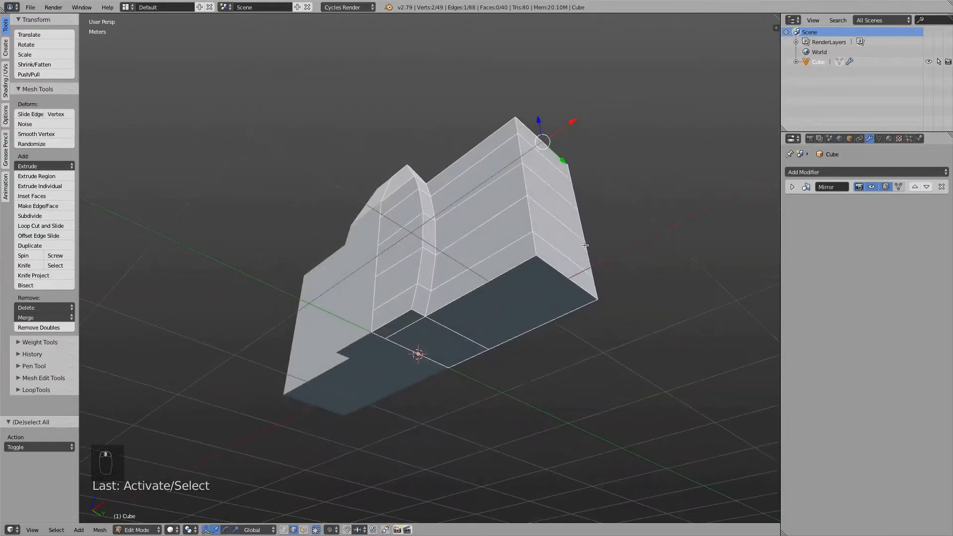
pyautogui.keyDown('shift'); pyautogui.rightClick(564, 270); pyautogui.keyUp('shift')
pyautogui.moveTo(600, 185)
pyautogui.mouseDown(button='middle')
pyautogui.moveTo(599, 208)
pyautogui.moveTo(605, 198)
pyautogui.mouseUp(button='middle')
pyautogui.hotkey('ctrl', 'b')
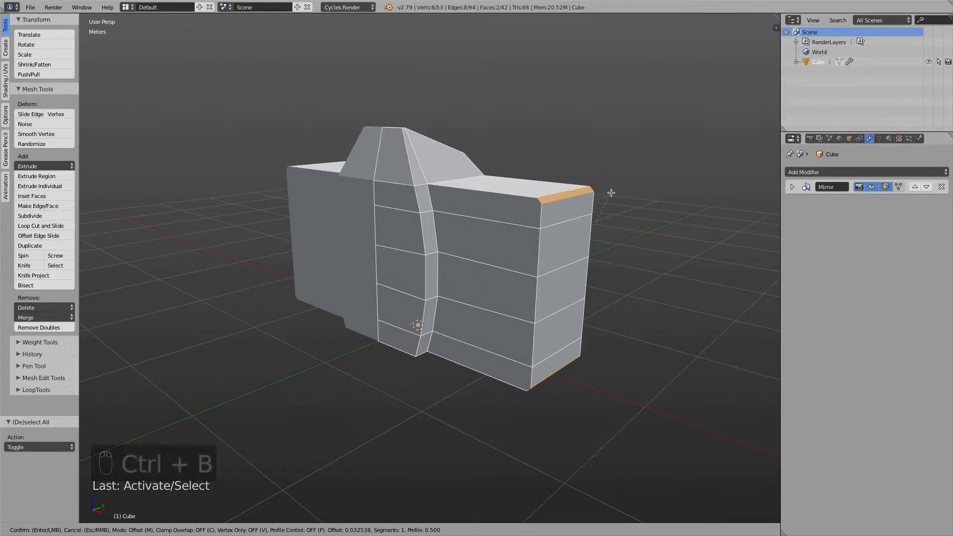
pyautogui.click(612, 193)
pyautogui.moveTo(516, 245); pyautogui.dragTo(344, 147, button='middle')
pyautogui.moveTo(349, 252); pyautogui.dragTo(530, 288, button='middle')
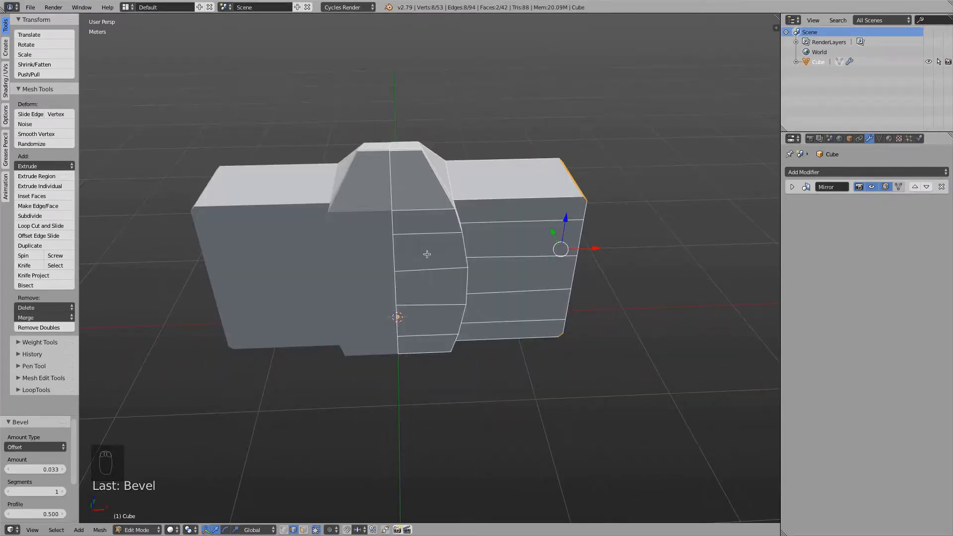
# Step: Select the front protrusion's outline edges, including its top and bottom edges, and bevel them with 1 segment and an offset of about 0.006
pyautogui.moveTo(427, 254); pyautogui.dragTo(392, 151, button='middle')
pyautogui.press('a')
pyautogui.rightClick(391, 152)
pyautogui.keyDown('shift'); pyautogui.rightClick(410, 182); pyautogui.keyUp('shift')
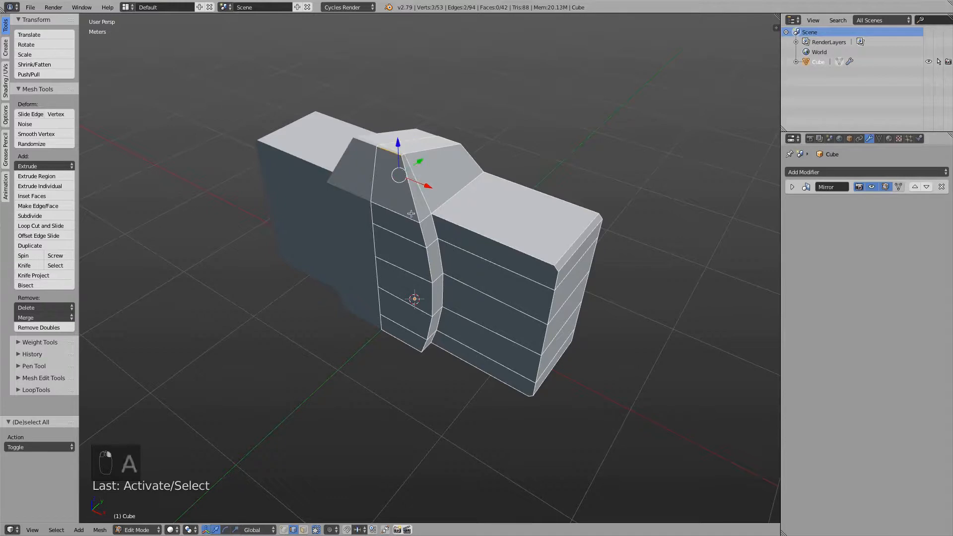
pyautogui.rightClick(380, 154)
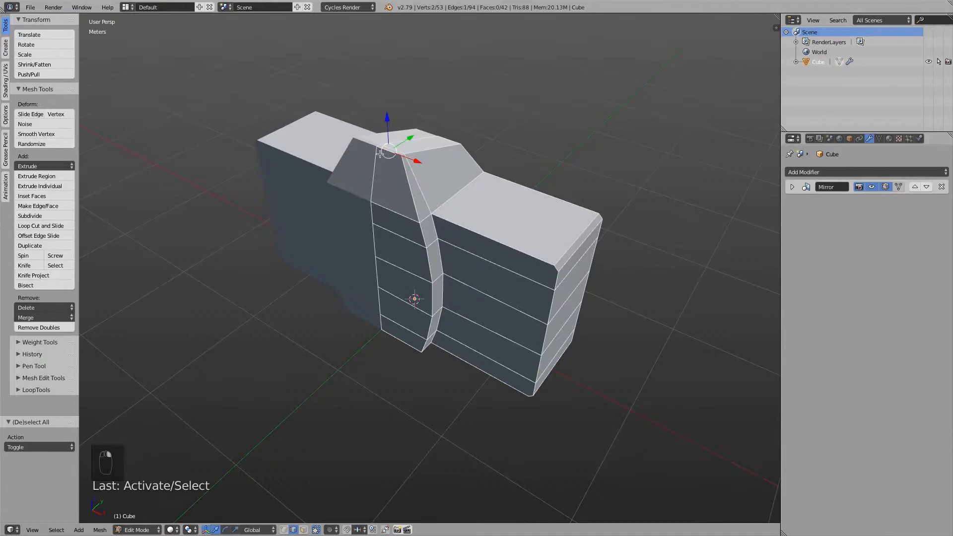
pyautogui.keyDown('alt'); pyautogui.rightClick(414, 200); pyautogui.keyUp('alt')
pyautogui.moveTo(397, 293); pyautogui.dragTo(419, 301, button='middle')
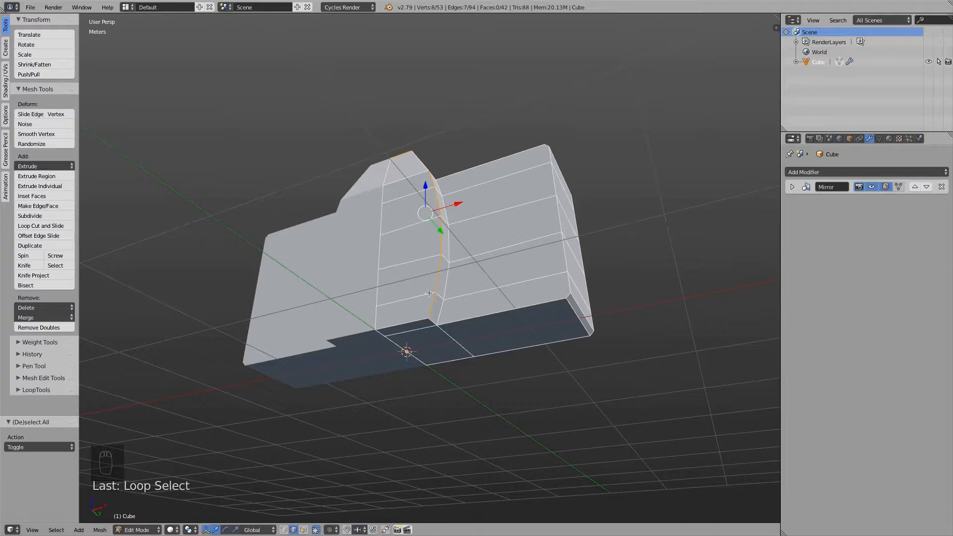
pyautogui.keyDown('shift'); pyautogui.rightClick(407, 324); pyautogui.keyUp('shift')
pyautogui.scroll(5, 414, 323)
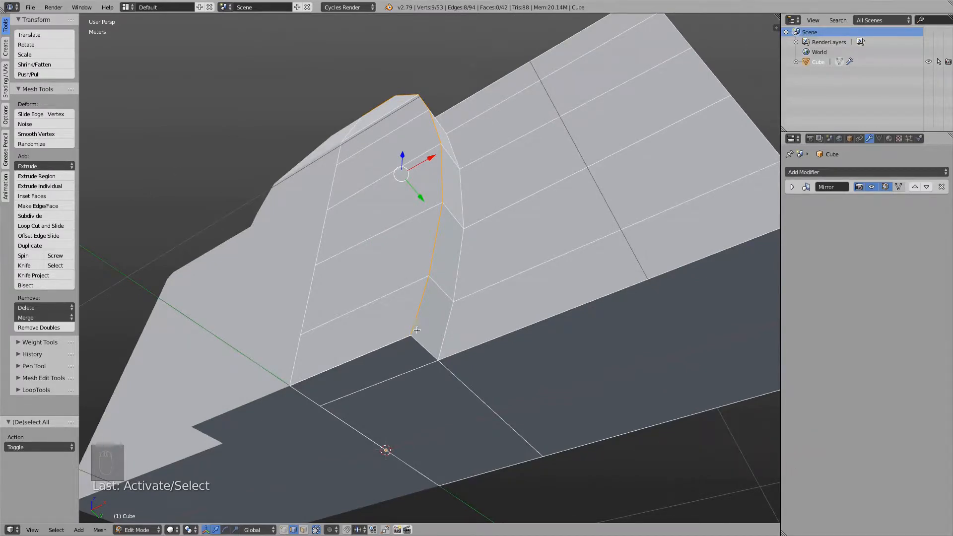
pyautogui.scroll(-4, 417, 324)
pyautogui.moveTo(420, 254); pyautogui.dragTo(398, 307, button='middle')
pyautogui.scroll(1, 386, 136)
pyautogui.scroll(1, 387, 136)
pyautogui.hotkey('ctrl', 'b')
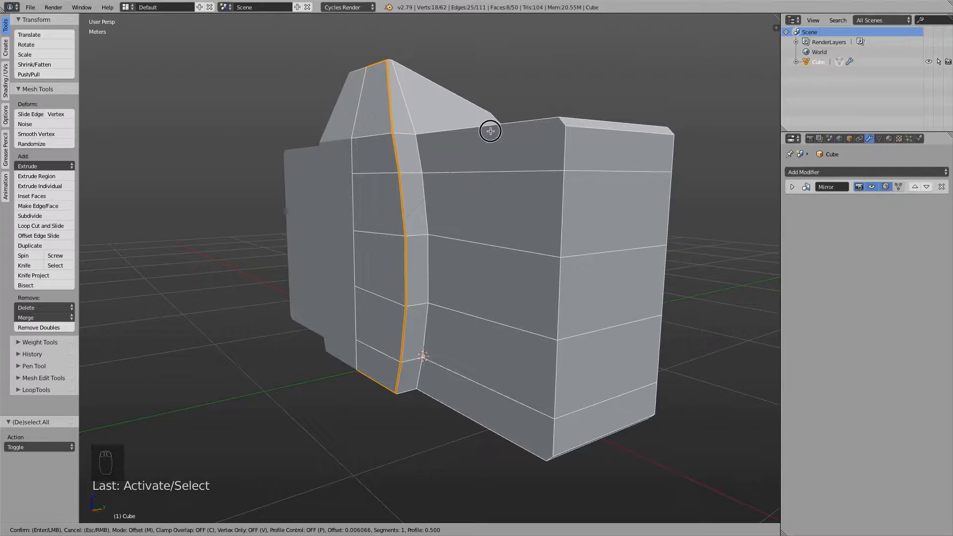
pyautogui.click(490, 132)
# Step: Clear the selection, return to Object Mode and apply smooth shading to the camera body
pyautogui.press('a')
pyautogui.moveTo(428, 162); pyautogui.dragTo(319, 213, button='middle')
pyautogui.press('Tab')
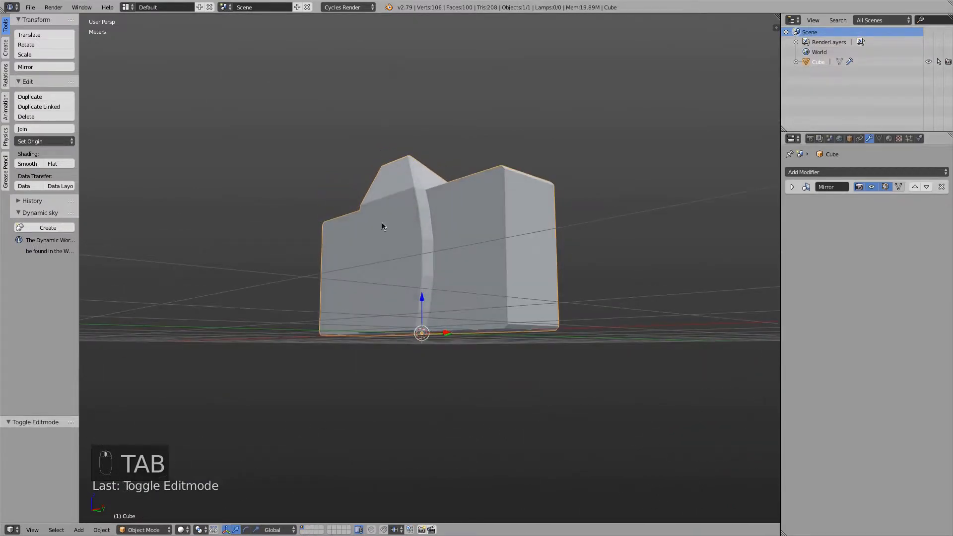
pyautogui.moveTo(496, 239); pyautogui.dragTo(271, 401, button='middle')
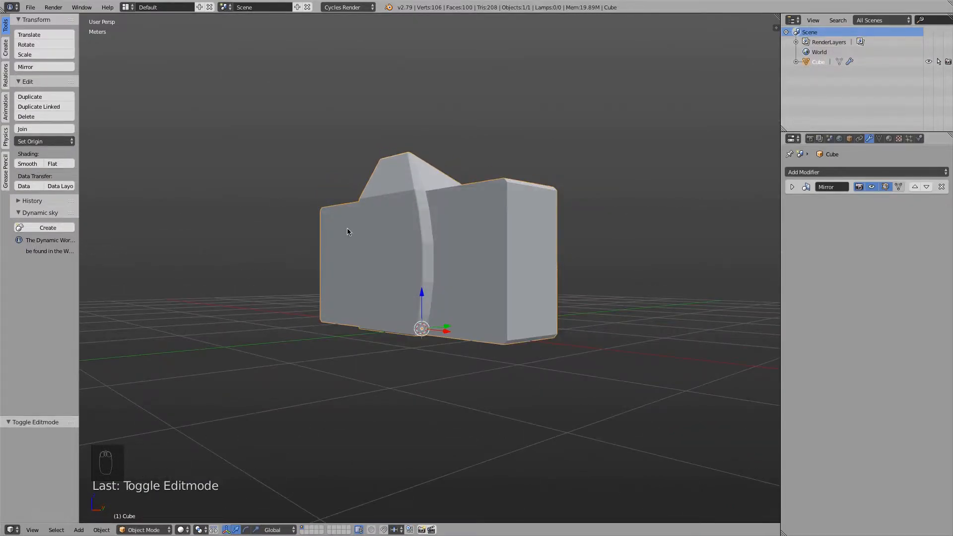
pyautogui.moveTo(347, 228); pyautogui.dragTo(449, 239, button='middle')
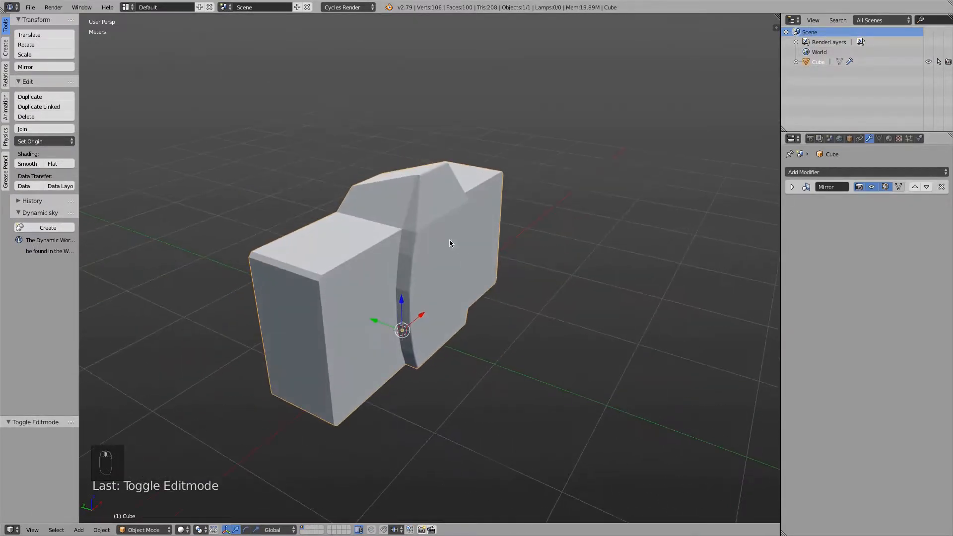
pyautogui.scroll(5, 397, 183)
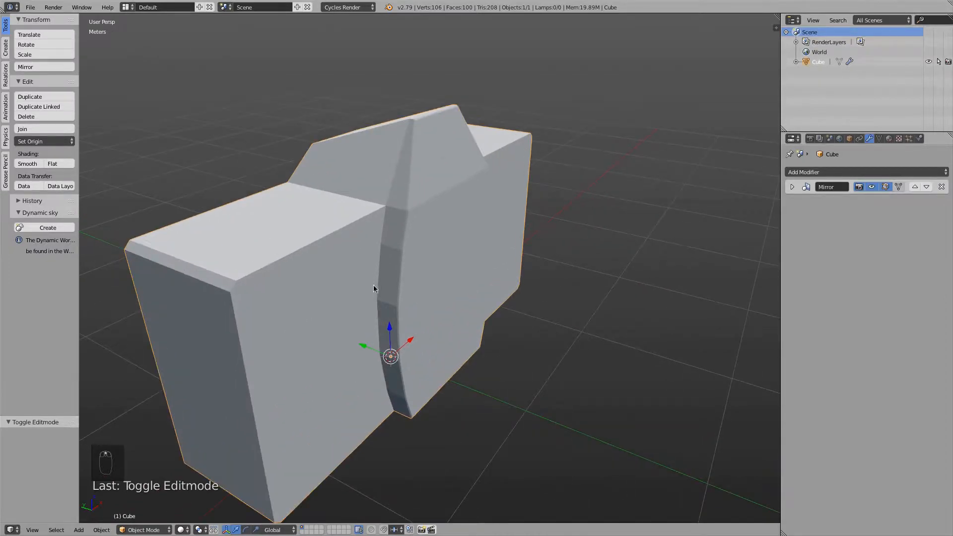
pyautogui.moveTo(390, 408); pyautogui.dragTo(345, 257, button='middle')
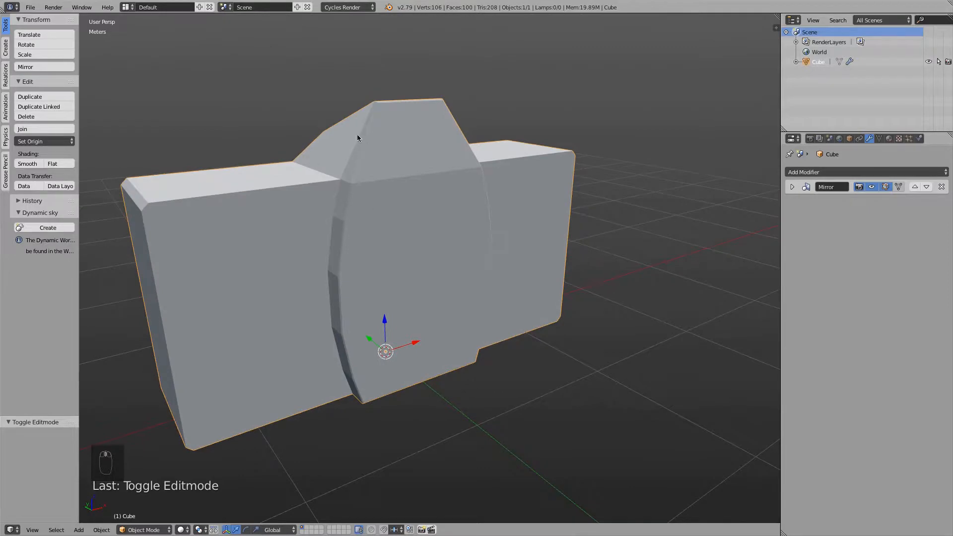
pyautogui.moveTo(358, 137); pyautogui.dragTo(345, 273, button='middle')
pyautogui.scroll(2, 372, 344)
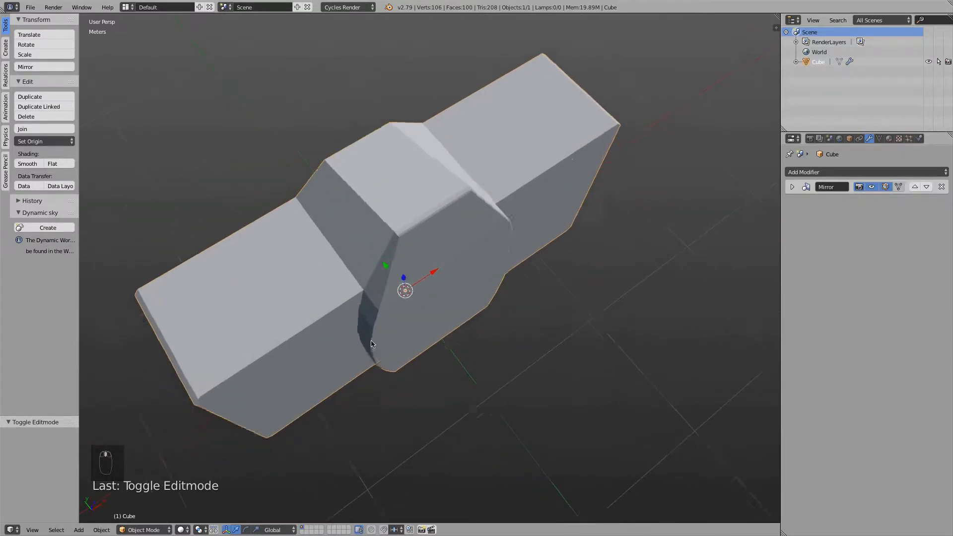
pyautogui.keyDown('shift'); pyautogui.moveTo(372, 343); pyautogui.dragTo(425, 255, button='middle'); pyautogui.keyUp('shift')
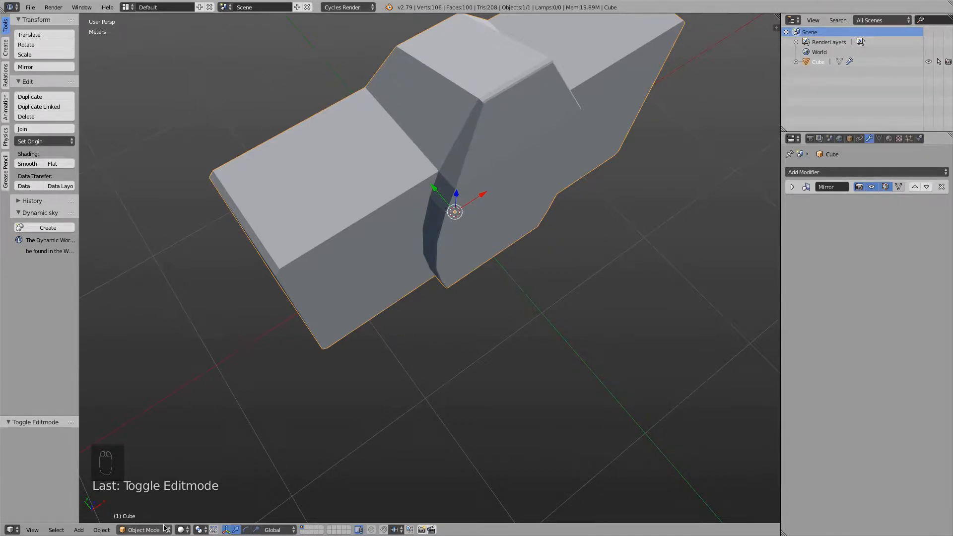
pyautogui.click(28, 165)
# Step: Examine how the smooth shading looks on the camera body's flat faces and edges from several angles and distances
pyautogui.moveTo(323, 305); pyautogui.dragTo(351, 251, button='middle')
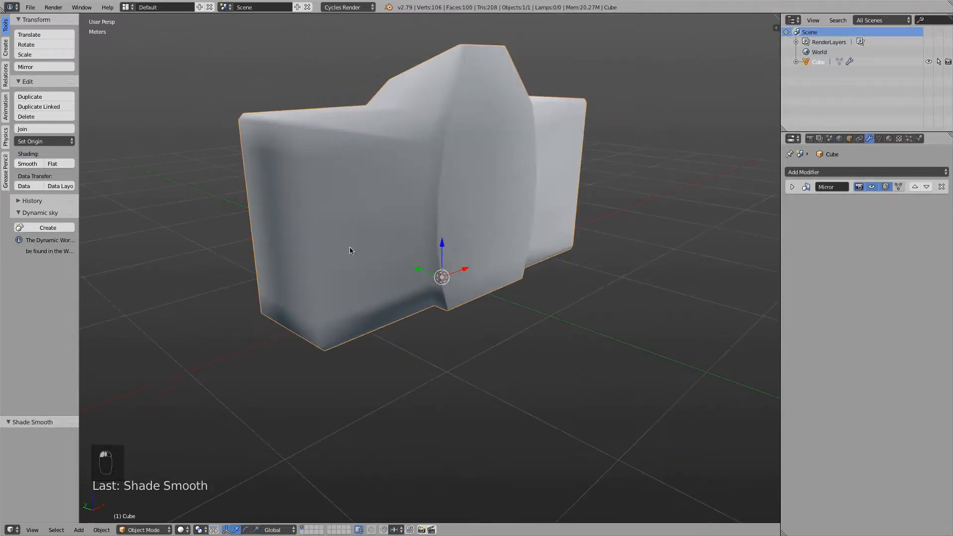
pyautogui.scroll(-2, 475, 151)
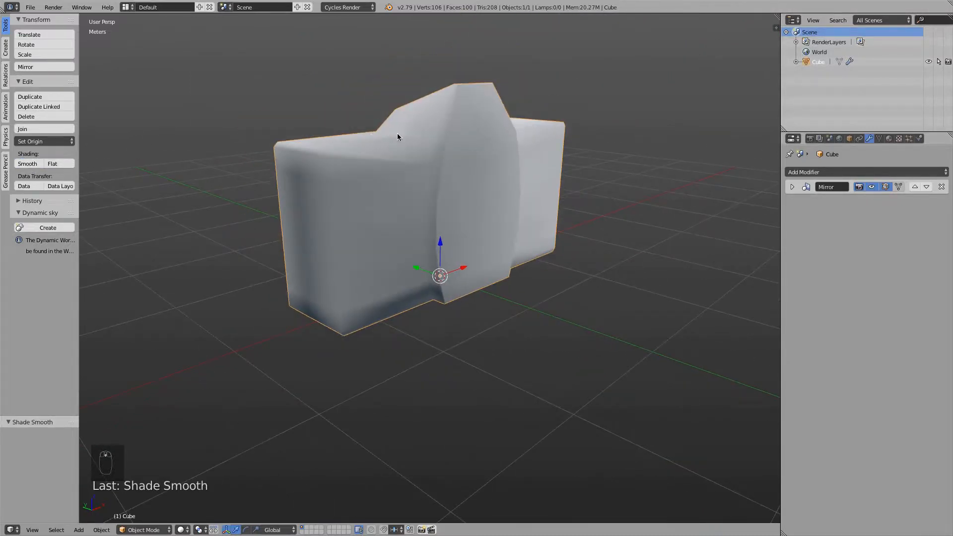
pyautogui.moveTo(397, 133); pyautogui.dragTo(400, 182, button='middle')
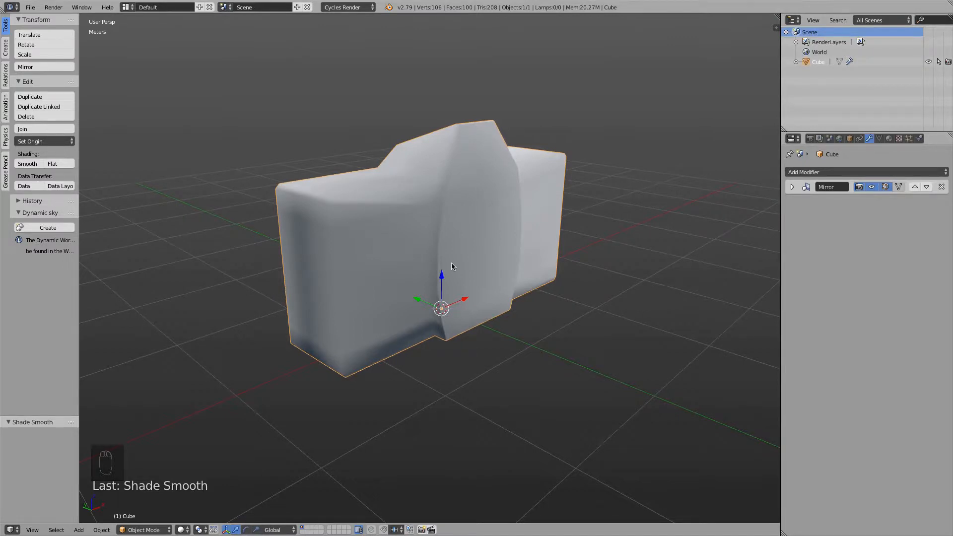
pyautogui.moveTo(426, 178); pyautogui.dragTo(436, 241, button='middle')
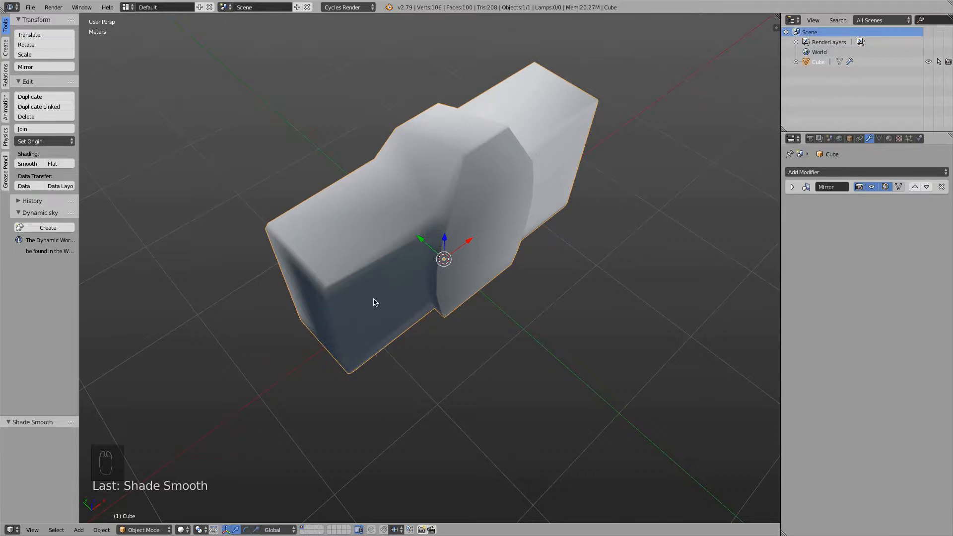
pyautogui.scroll(-5, 374, 300)
pyautogui.moveTo(379, 302); pyautogui.dragTo(395, 243, button='middle')
pyautogui.scroll(2, 395, 244)
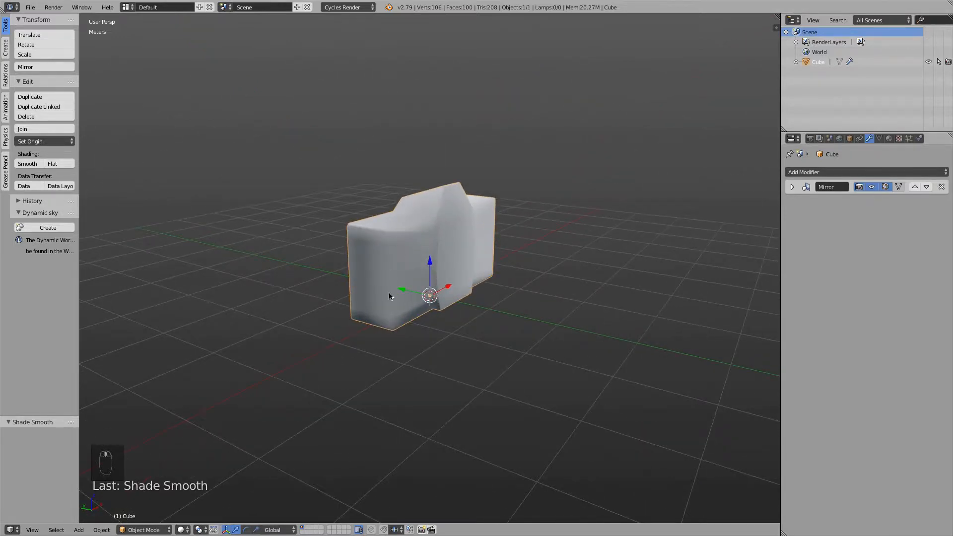
pyautogui.moveTo(388, 293); pyautogui.dragTo(364, 294, button='middle')
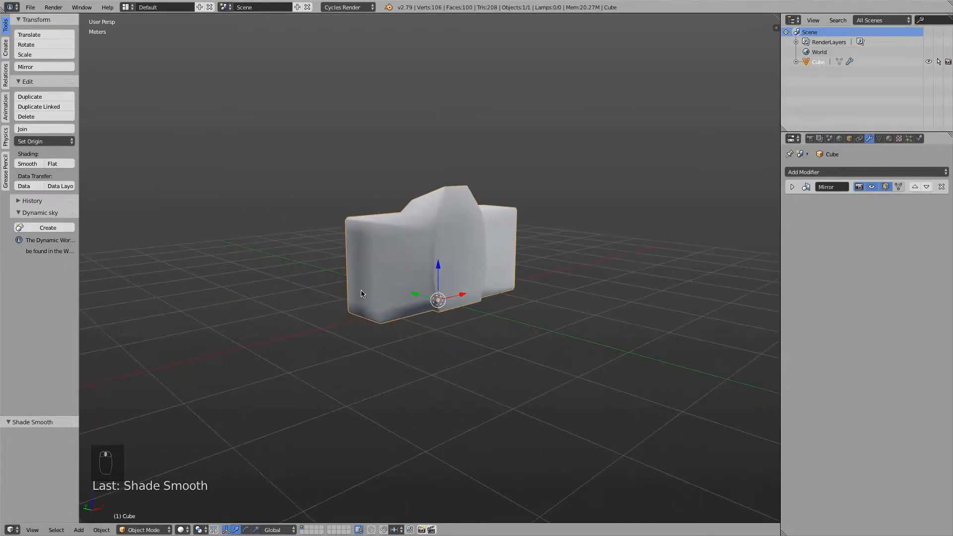
# Step: Add an Edge Split modifier to the camera body after the Mirror modifier
pyautogui.click(823, 173)
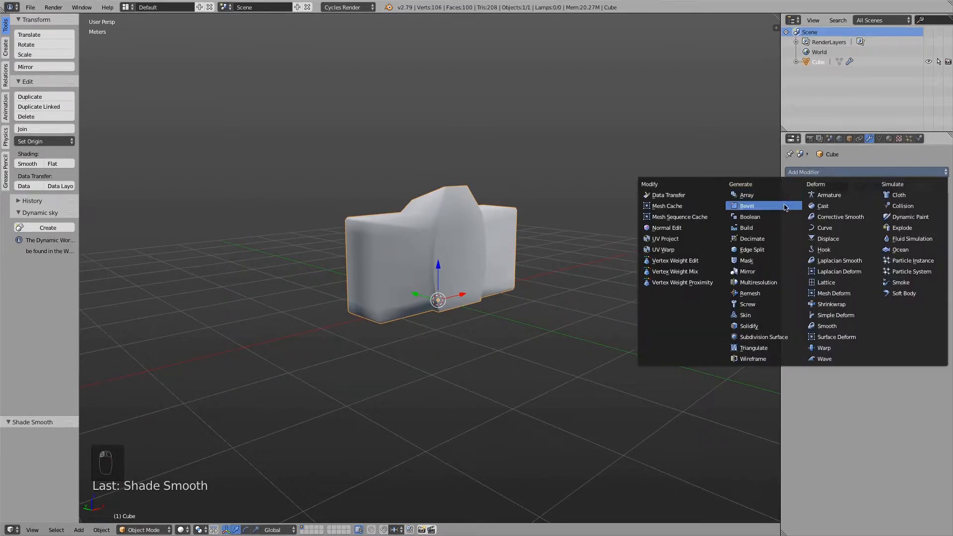
pyautogui.click(768, 253)
pyautogui.scroll(4, 466, 225)
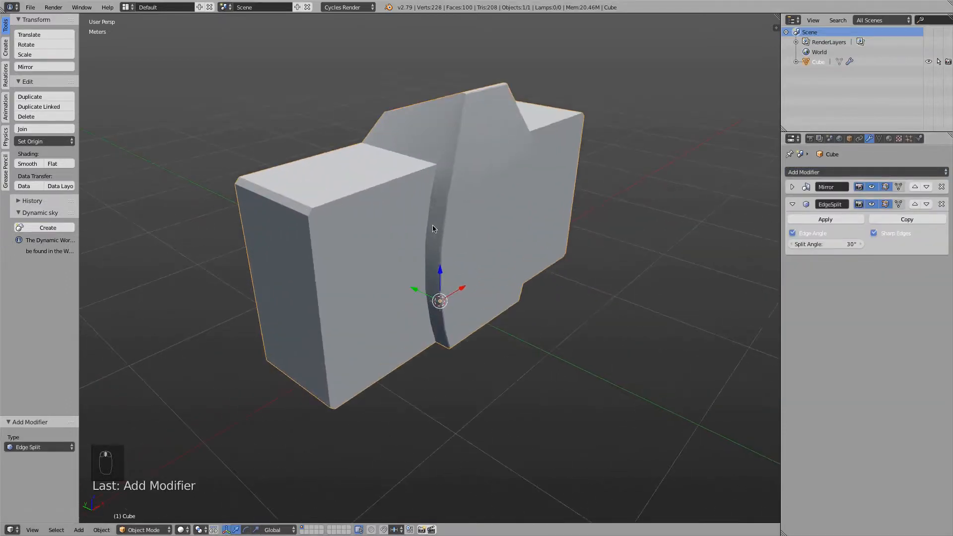
pyautogui.scroll(1, 429, 221)
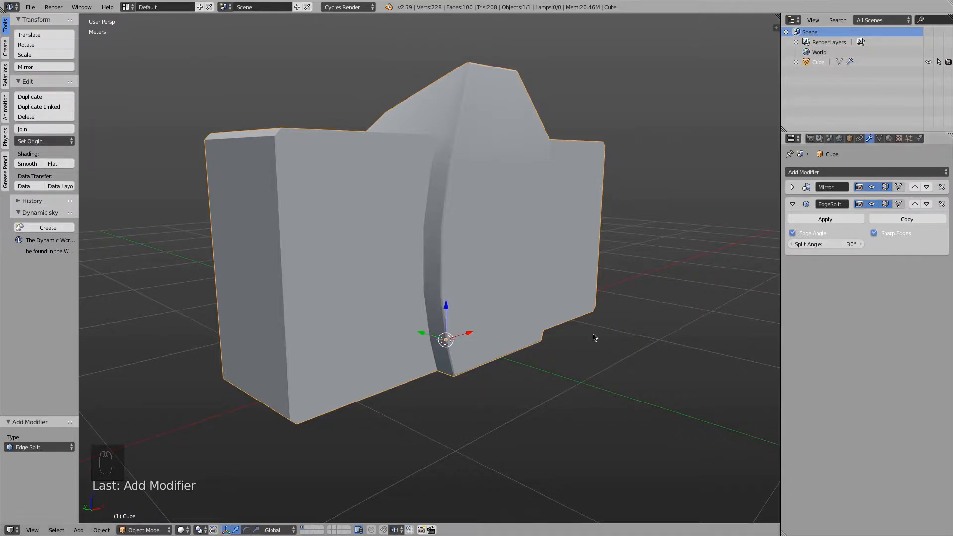
# Step: Examine the Edge Split shading on the camera body from the front, underside, top and side, and check the modifier's Split Angle setting
pyautogui.moveTo(485, 180); pyautogui.dragTo(454, 133, button='middle')
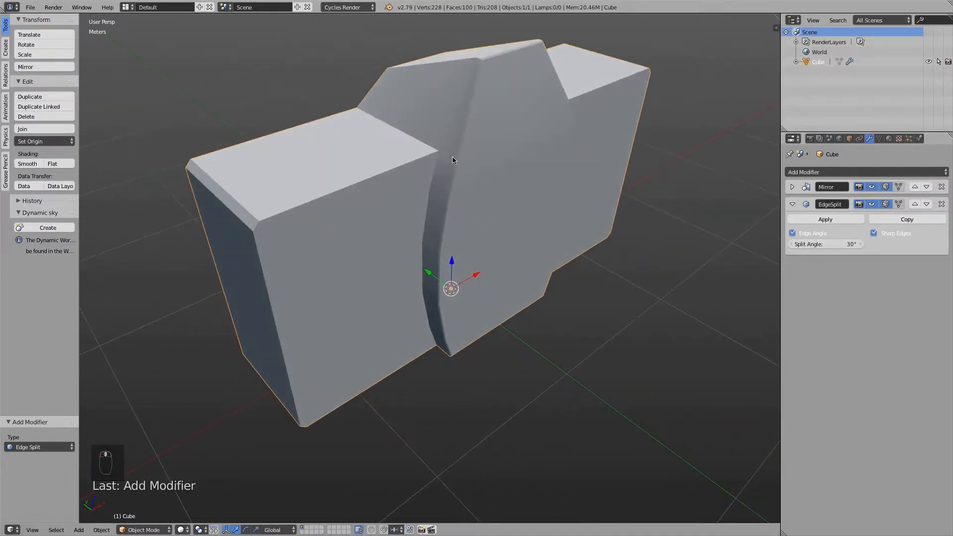
pyautogui.moveTo(430, 258); pyautogui.dragTo(426, 228, button='middle')
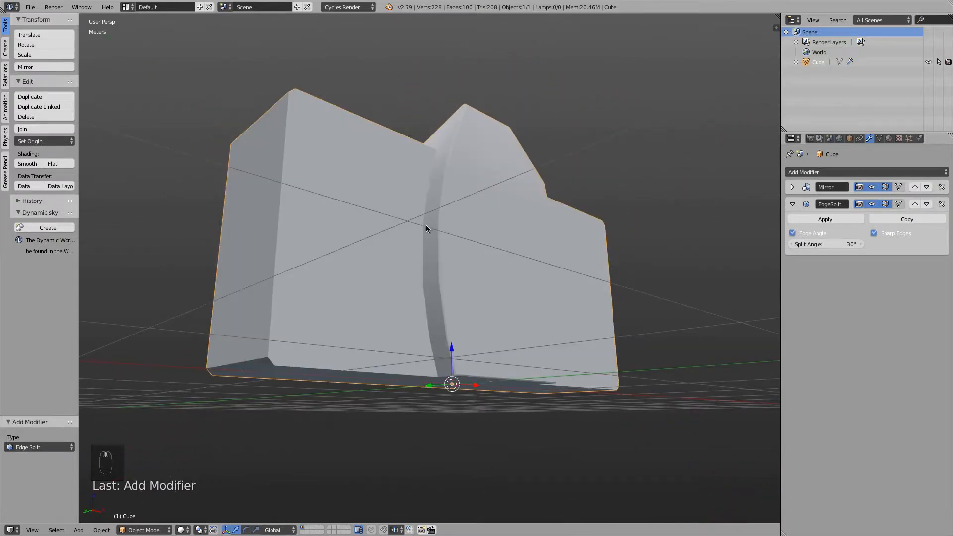
pyautogui.moveTo(430, 262); pyautogui.dragTo(439, 290, button='middle')
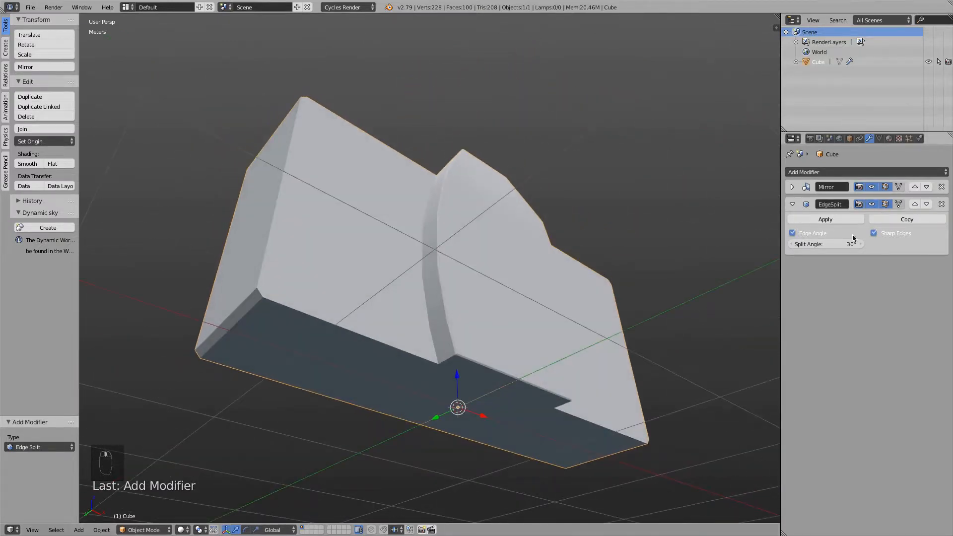
pyautogui.click(810, 245)
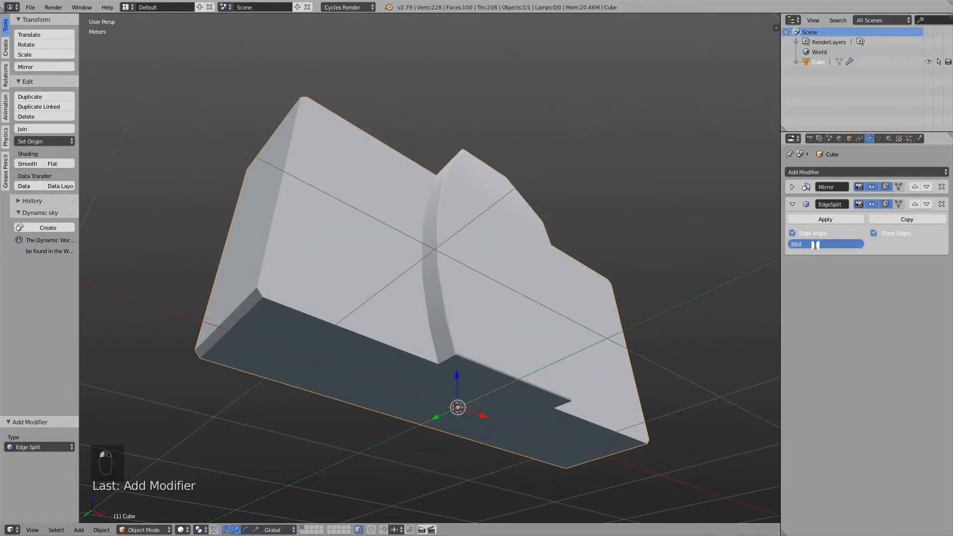
pyautogui.click(838, 275)
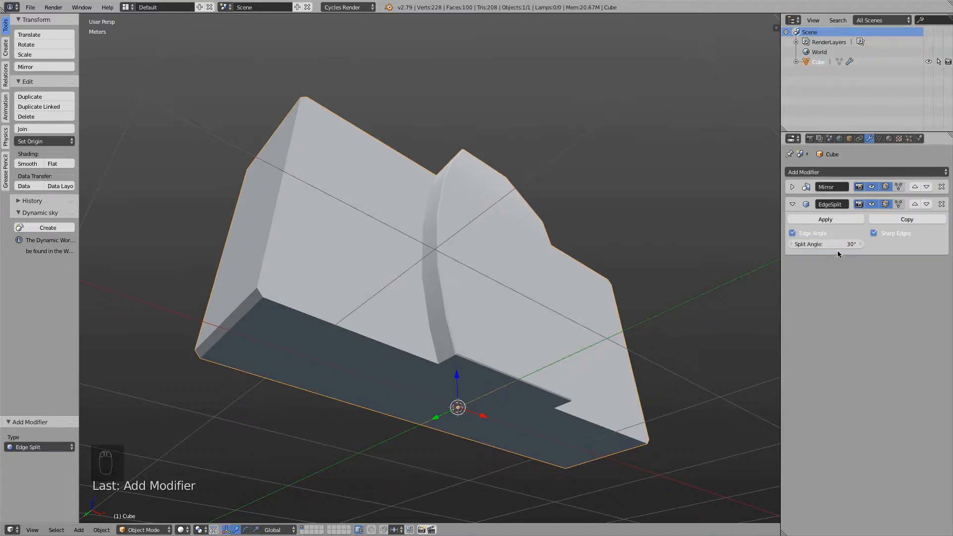
pyautogui.moveTo(839, 246); pyautogui.dragTo(849, 246)
pyautogui.rightClick(844, 244)
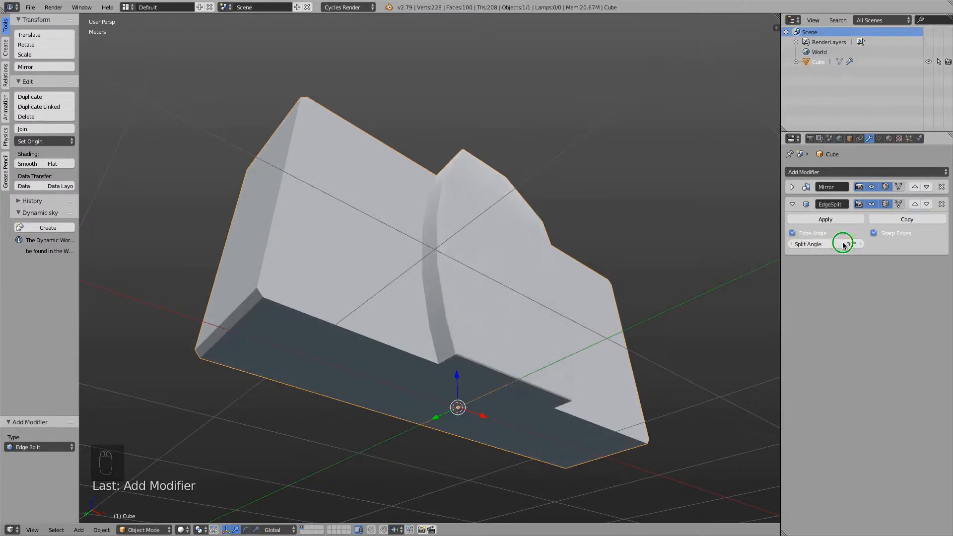
pyautogui.moveTo(248, 160); pyautogui.dragTo(269, 233, button='middle')
pyautogui.moveTo(355, 177); pyautogui.dragTo(468, 128, button='middle')
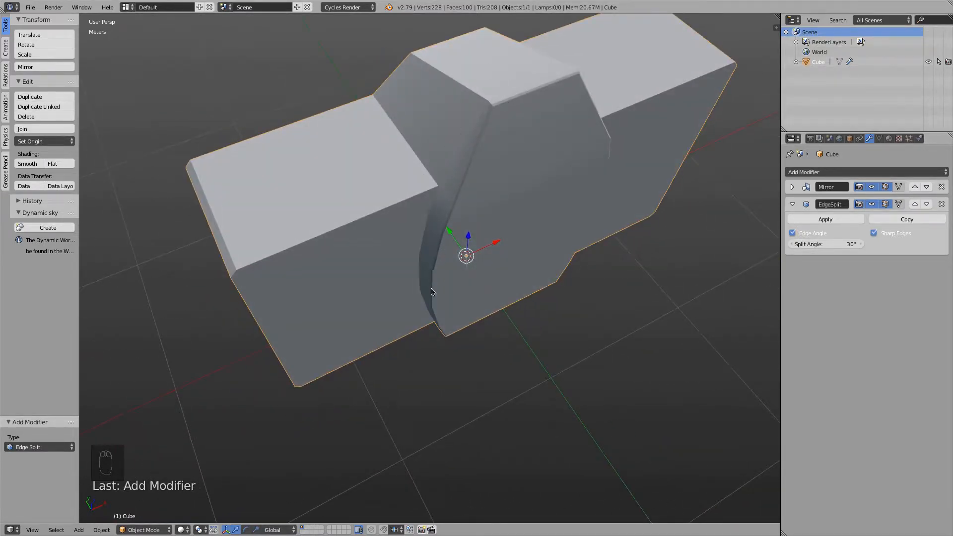
pyautogui.scroll(-2, 309, 346)
pyautogui.moveTo(460, 315); pyautogui.dragTo(287, 245, button='middle')
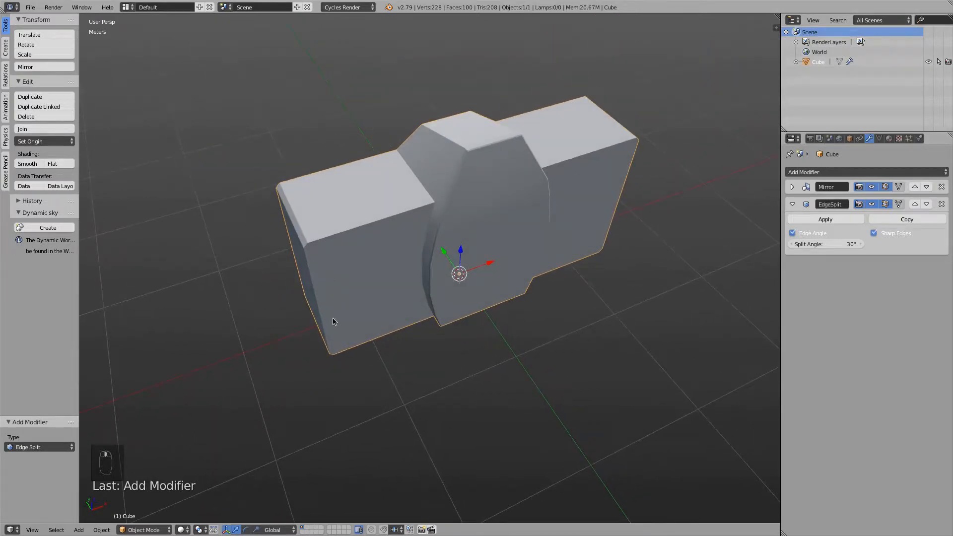
pyautogui.moveTo(330, 323); pyautogui.dragTo(300, 276, button='middle')
pyautogui.scroll(-3, 299, 276)
pyautogui.moveTo(450, 286); pyautogui.dragTo(467, 362, button='middle')
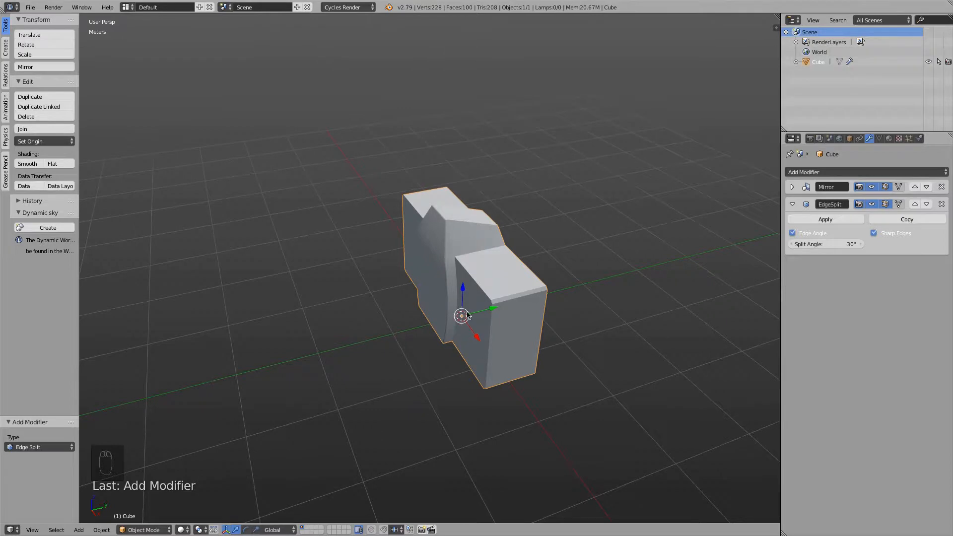
pyautogui.moveTo(519, 308); pyautogui.dragTo(498, 304, button='middle')
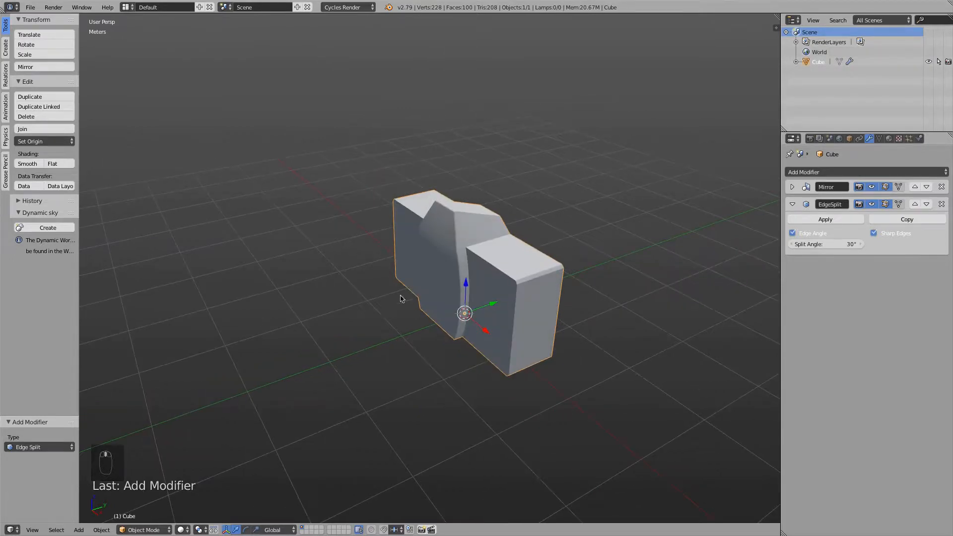
# Step: In Edit Mode, bevel the edge loop running front to back along the viewfinder hump's upper side with 1 segment, and check it in Object Mode
pyautogui.press('Tab')
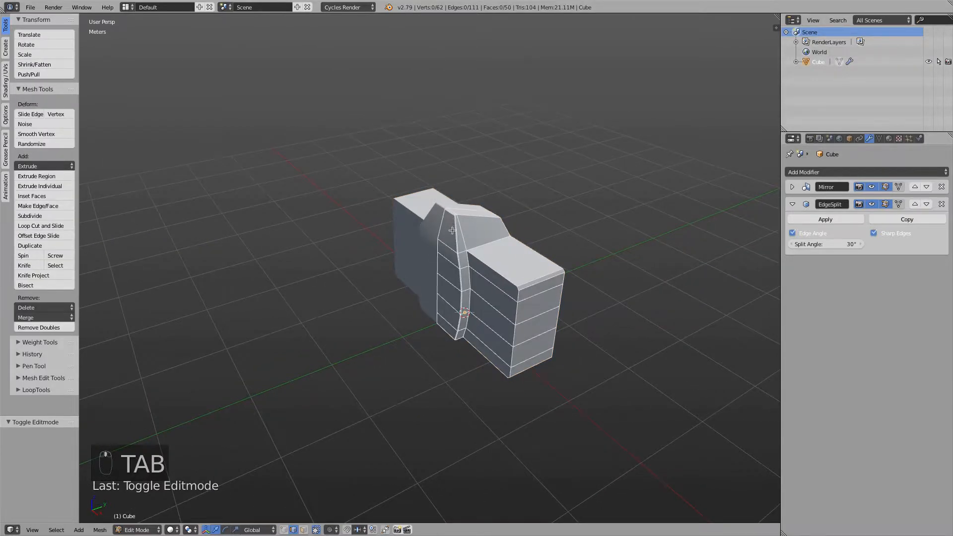
pyautogui.press('a')
pyautogui.press('a')
pyautogui.press('a')
pyautogui.moveTo(418, 265); pyautogui.dragTo(528, 207, button='middle')
pyautogui.scroll(5, 441, 294)
pyautogui.keyDown('alt'); pyautogui.rightClick(384, 193); pyautogui.keyUp('alt')
pyautogui.scroll(5, 432, 262)
pyautogui.press('a')
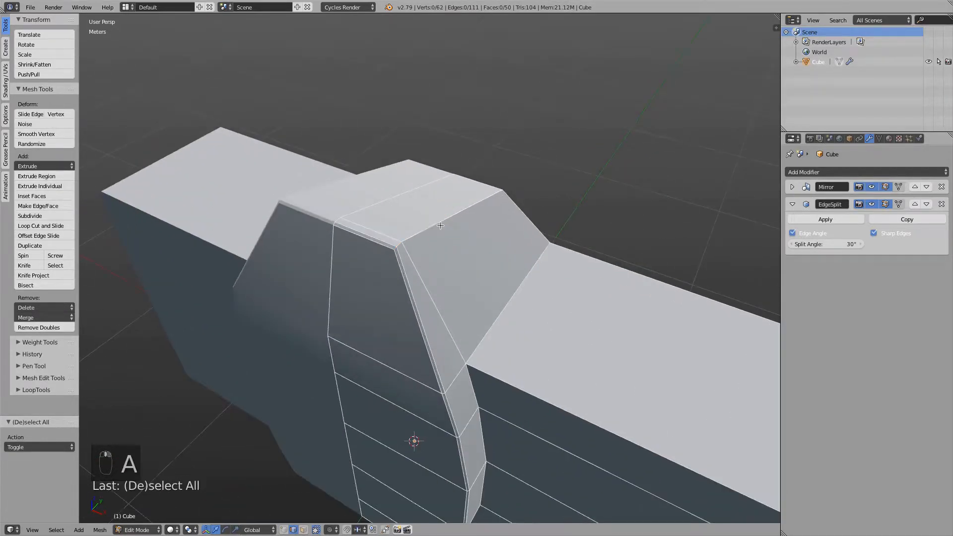
pyautogui.keyDown('alt'); pyautogui.rightClick(444, 221); pyautogui.keyUp('alt')
pyautogui.hotkey('ctrl', 'b')
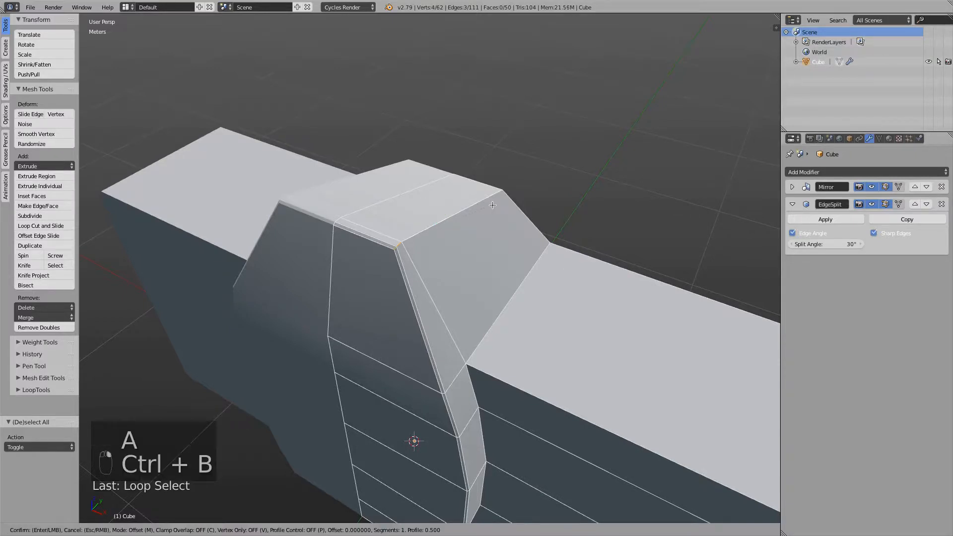
pyautogui.click(496, 205)
pyautogui.moveTo(449, 294); pyautogui.dragTo(489, 250, button='middle')
pyautogui.press('Tab')
pyautogui.moveTo(506, 184); pyautogui.dragTo(452, 118, button='middle')
pyautogui.press('Tab')
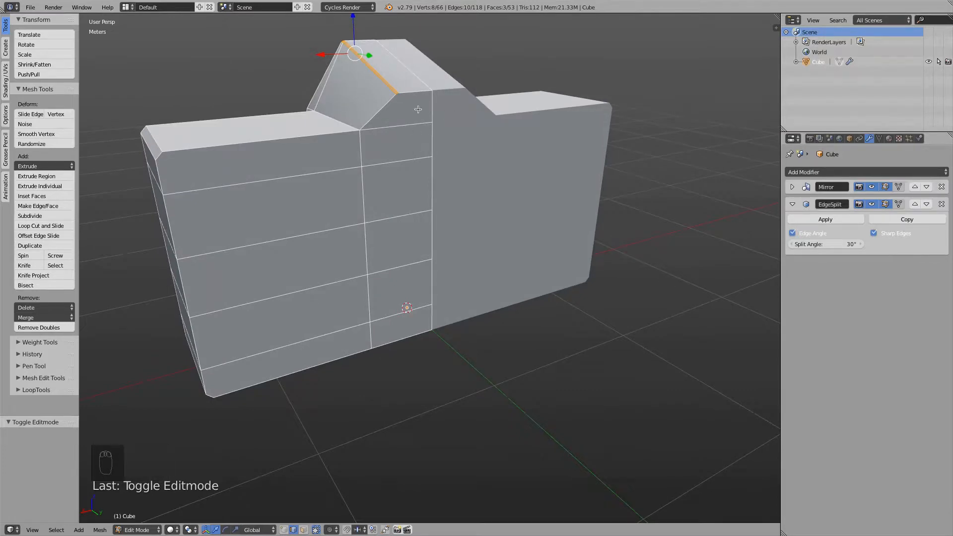
# Step: Clear the selection, switch to face selection and inset the viewfinder hump's rear face with a thickness of about 1.282 cm
pyautogui.press('a')
pyautogui.keyDown('shift'); pyautogui.moveTo(387, 131); pyautogui.dragTo(377, 191, button='middle'); pyautogui.keyUp('shift')
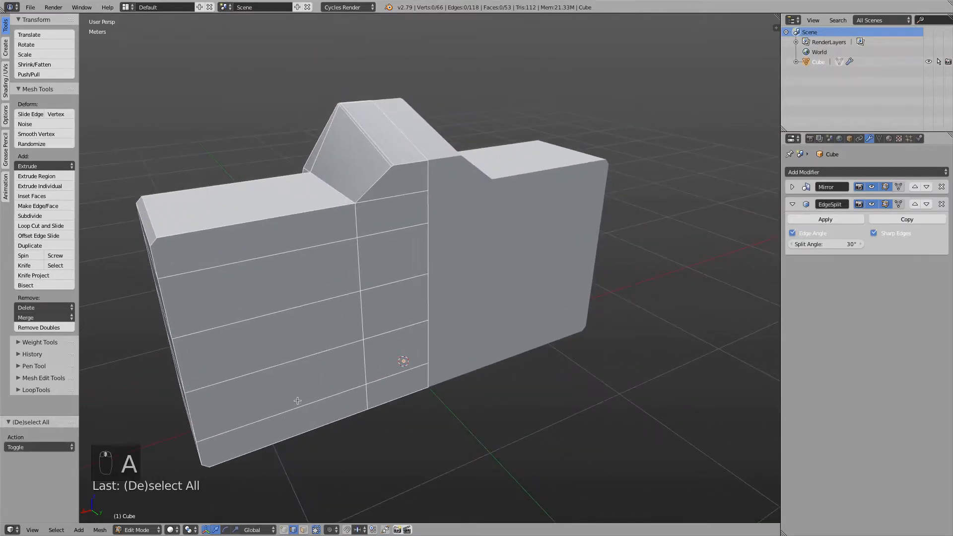
pyautogui.click(304, 530)
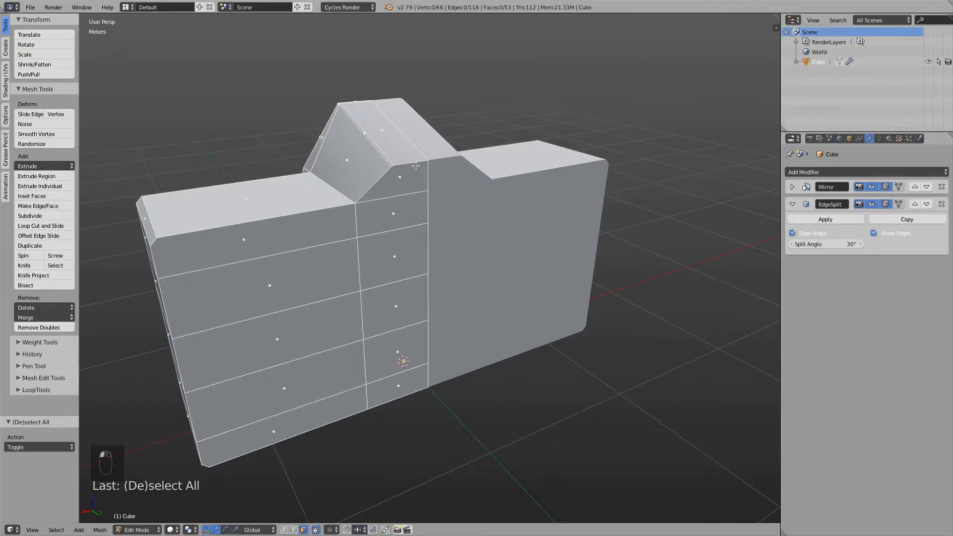
pyautogui.rightClick(400, 179)
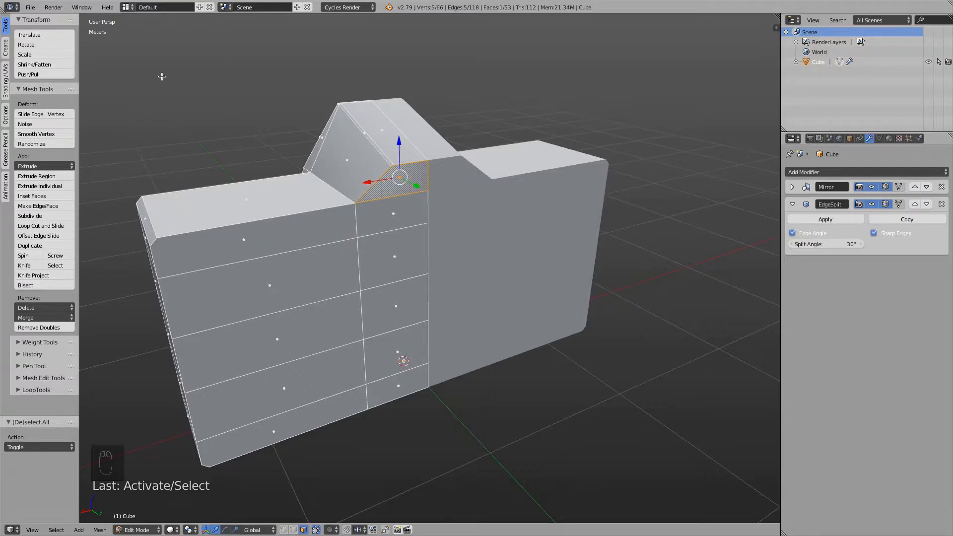
pyautogui.click(56, 198)
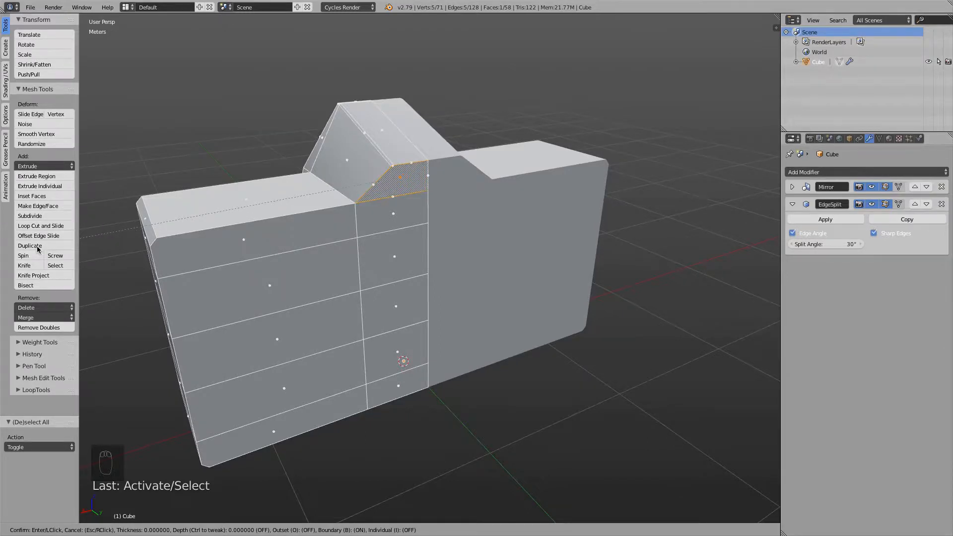
pyautogui.click(70, 277)
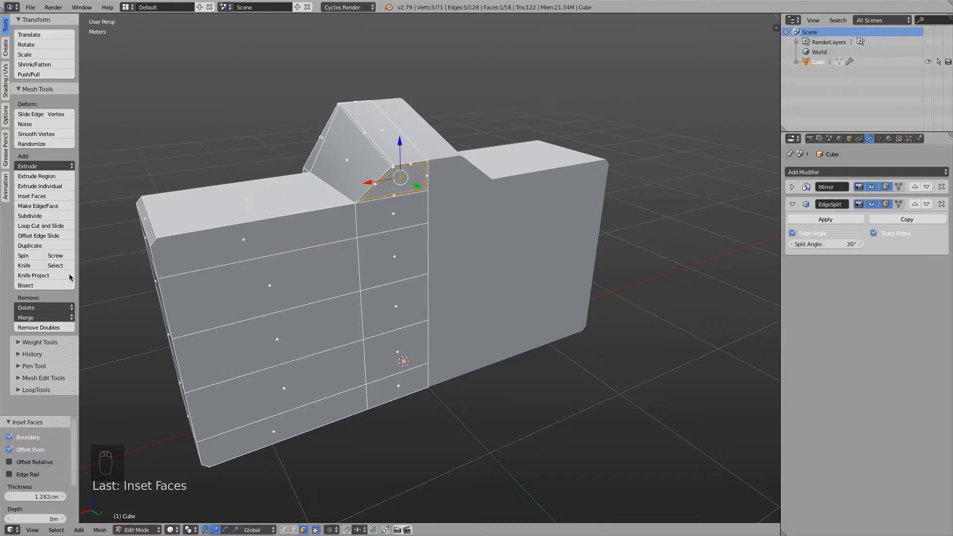
# Step: Examine the inset on the hump's rear face close up, especially the border strip along the mirror centre line
pyautogui.keyDown('shift'); pyautogui.moveTo(387, 189); pyautogui.dragTo(377, 229, button='middle'); pyautogui.keyUp('shift')
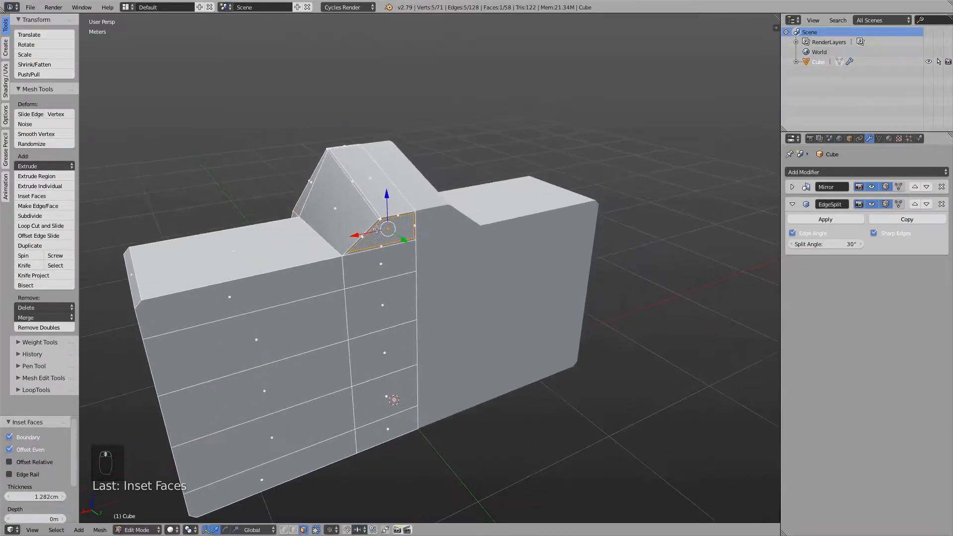
pyautogui.scroll(4, 373, 228)
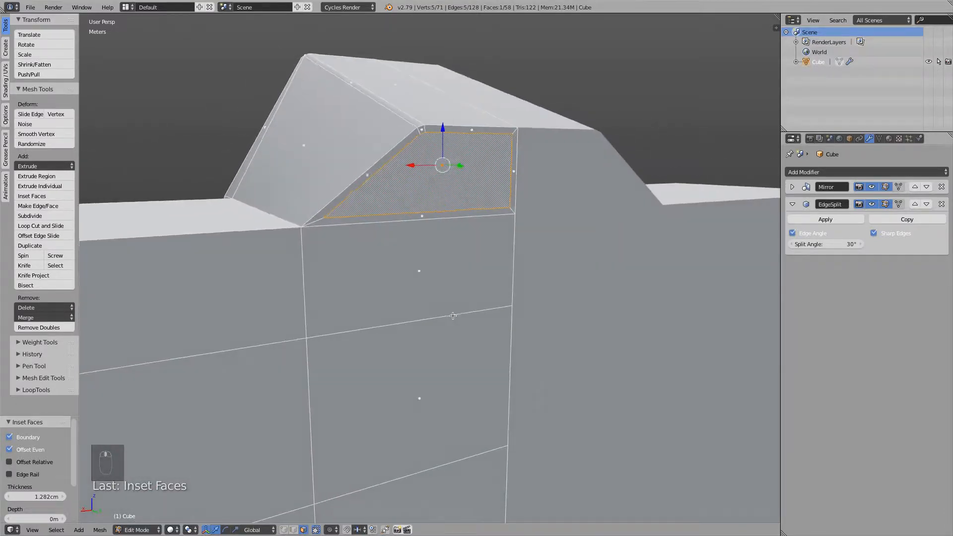
pyautogui.moveTo(453, 315); pyautogui.dragTo(393, 230, button='middle')
pyautogui.moveTo(425, 210); pyautogui.dragTo(427, 184, button='middle')
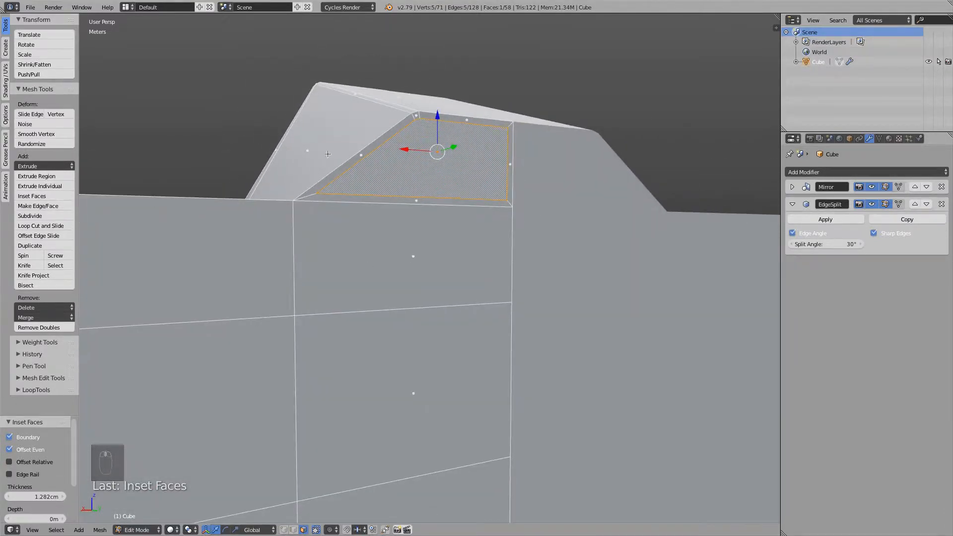
pyautogui.moveTo(440, 154); pyautogui.dragTo(422, 177, button='middle')
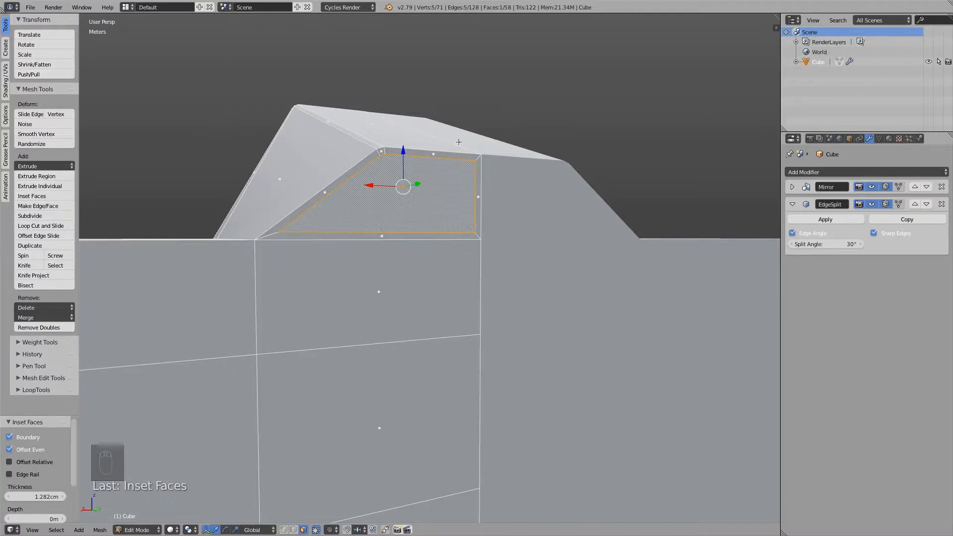
pyautogui.moveTo(501, 336); pyautogui.dragTo(503, 315, button='middle')
pyautogui.scroll(-6, 499, 292)
pyautogui.moveTo(571, 309); pyautogui.dragTo(508, 342, button='middle')
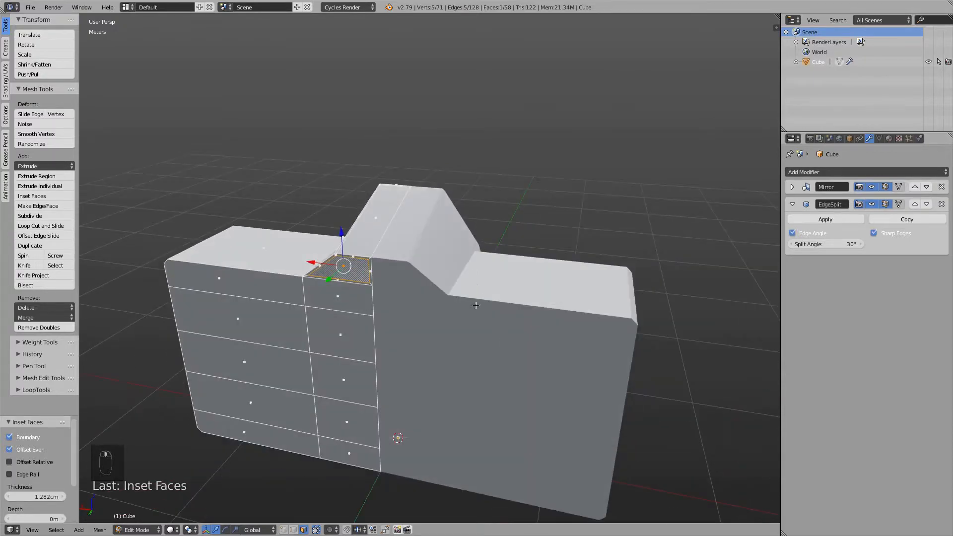
pyautogui.moveTo(475, 306); pyautogui.dragTo(472, 284, button='middle')
pyautogui.keyDown('shift'); pyautogui.moveTo(472, 284); pyautogui.dragTo(485, 266, button='middle'); pyautogui.keyUp('shift')
pyautogui.scroll(5, 377, 224)
pyautogui.moveTo(347, 239); pyautogui.dragTo(448, 258, button='middle')
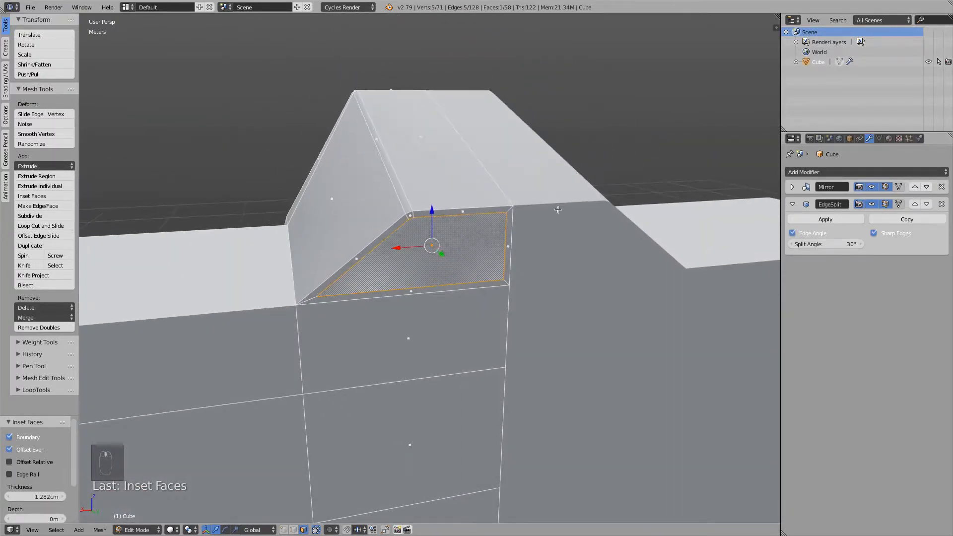
pyautogui.scroll(2, 472, 220)
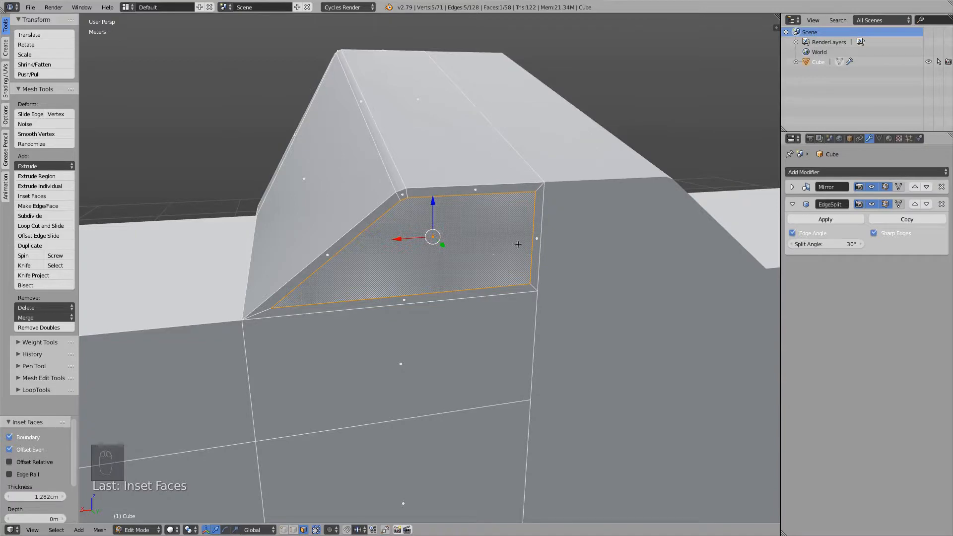
pyautogui.moveTo(518, 244); pyautogui.dragTo(602, 382, button='middle')
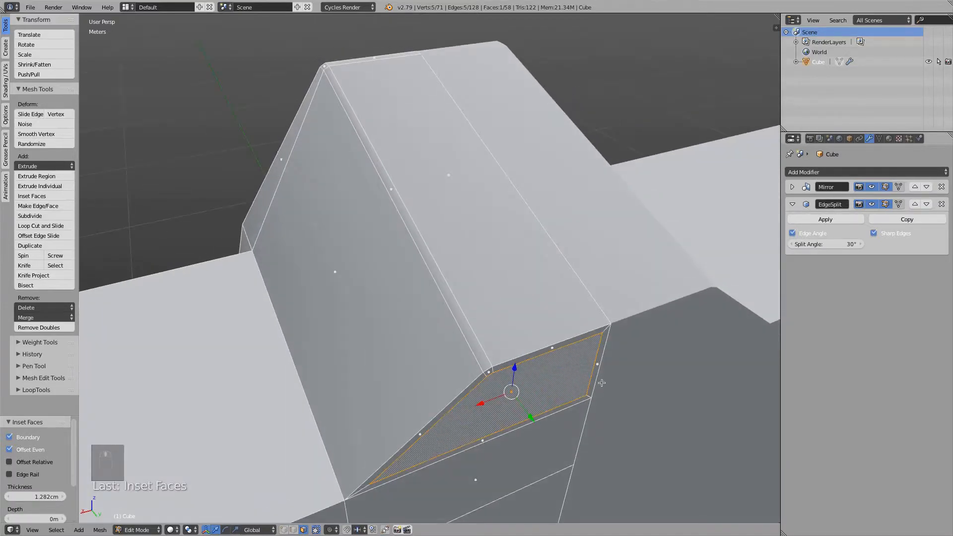
# Step: Try to extrude the inset rear face of the hump outward by about 12.1 cm, and undo the extrusion
pyautogui.rightClick(595, 371)
pyautogui.keyDown('shift'); pyautogui.moveTo(541, 365); pyautogui.dragTo(417, 216, button='middle'); pyautogui.keyUp('shift')
pyautogui.rightClick(409, 247)
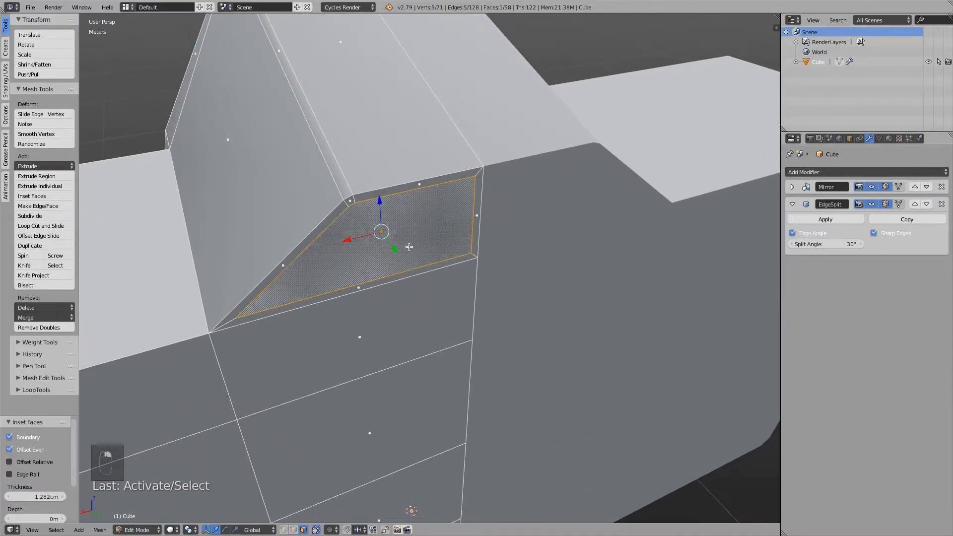
pyautogui.press('e')
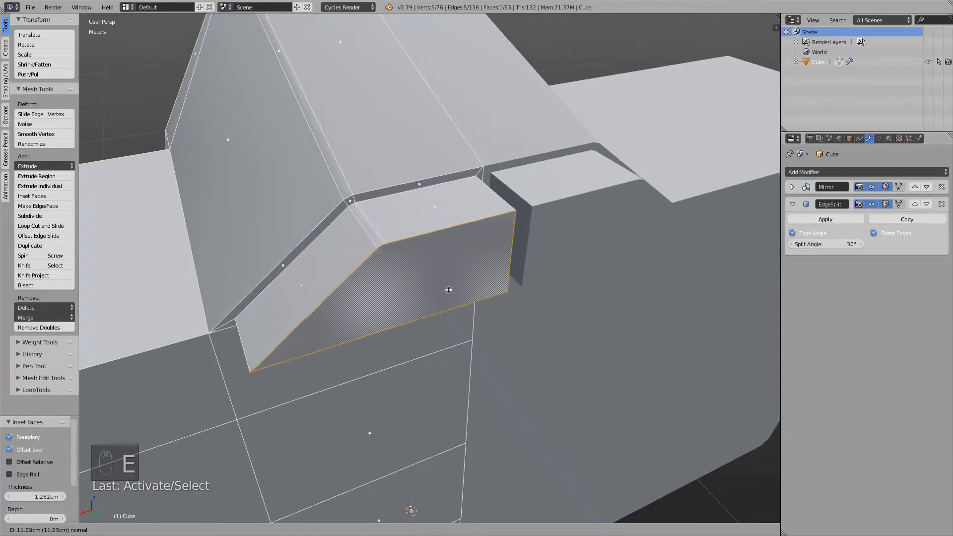
pyautogui.click(447, 298)
pyautogui.moveTo(445, 323); pyautogui.dragTo(438, 281, button='middle')
pyautogui.scroll(-4, 438, 278)
pyautogui.moveTo(437, 219); pyautogui.dragTo(401, 238, button='middle')
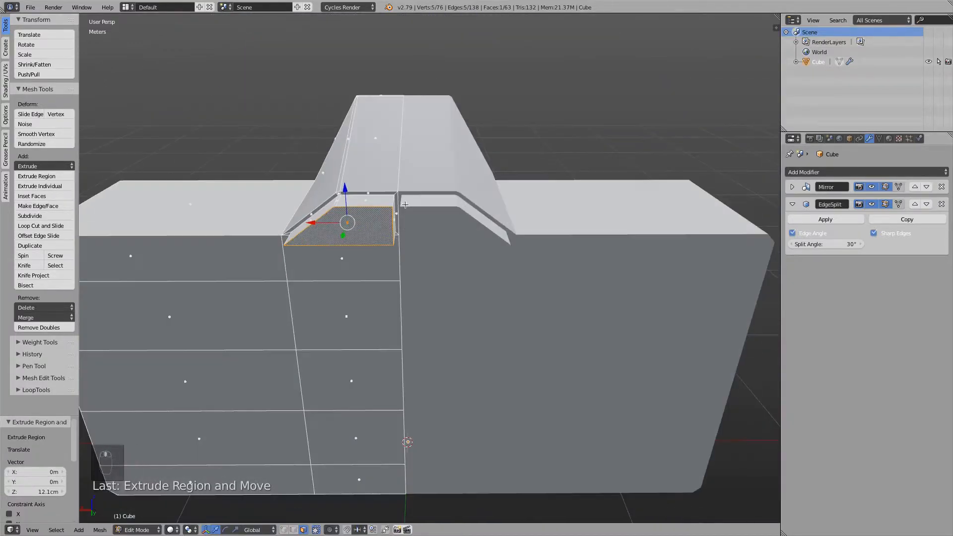
pyautogui.press('super+z')
# Step: Delete the narrow inset border face along the mirror centre line and switch to edge selection
pyautogui.scroll(2, 386, 226)
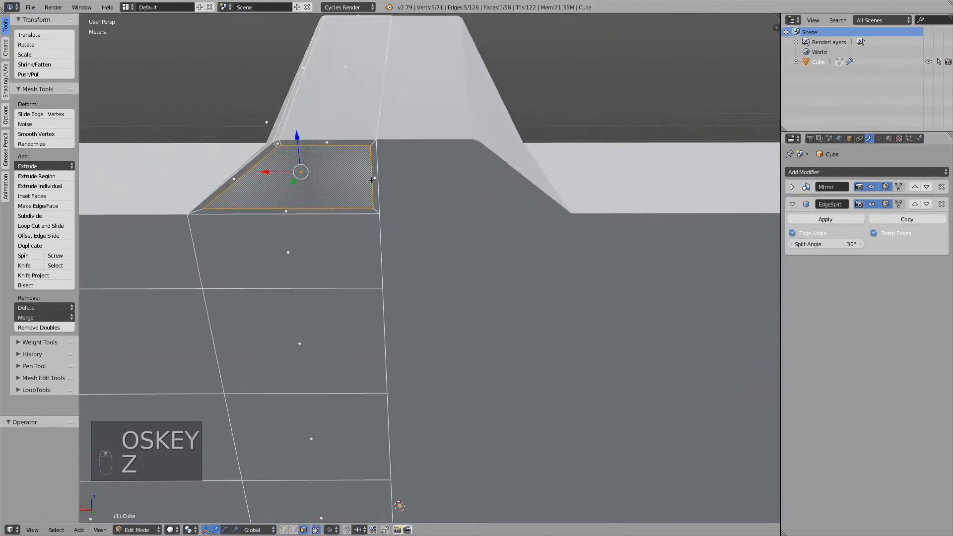
pyautogui.rightClick(374, 172)
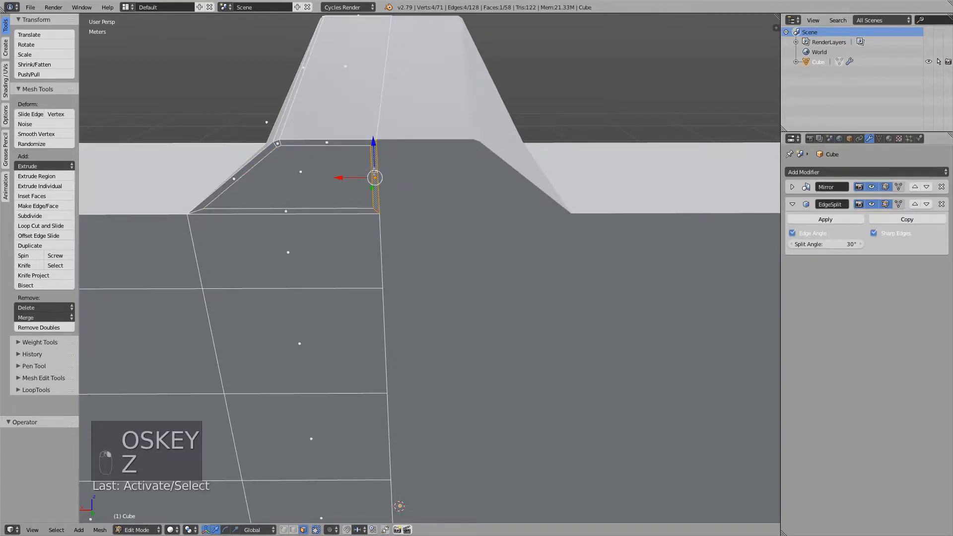
pyautogui.press('x')
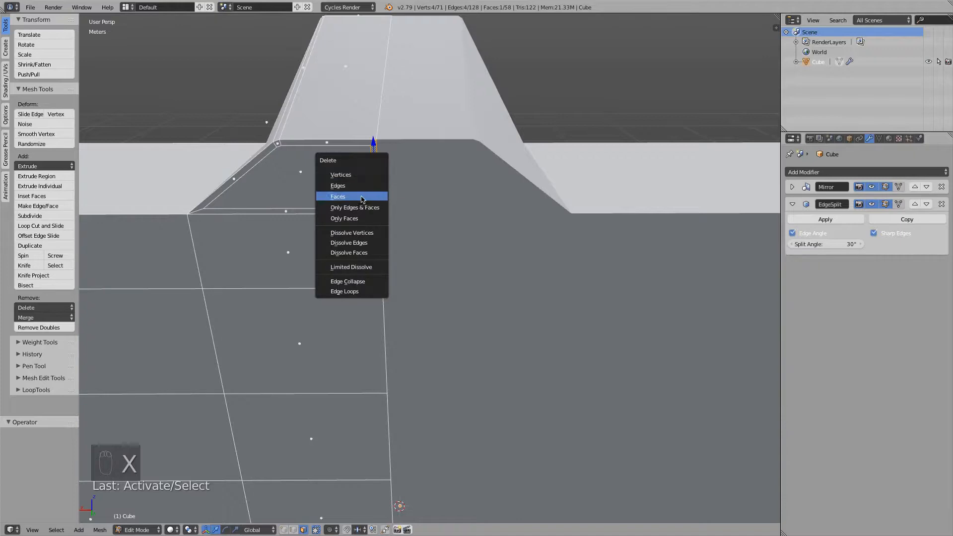
pyautogui.click(338, 197)
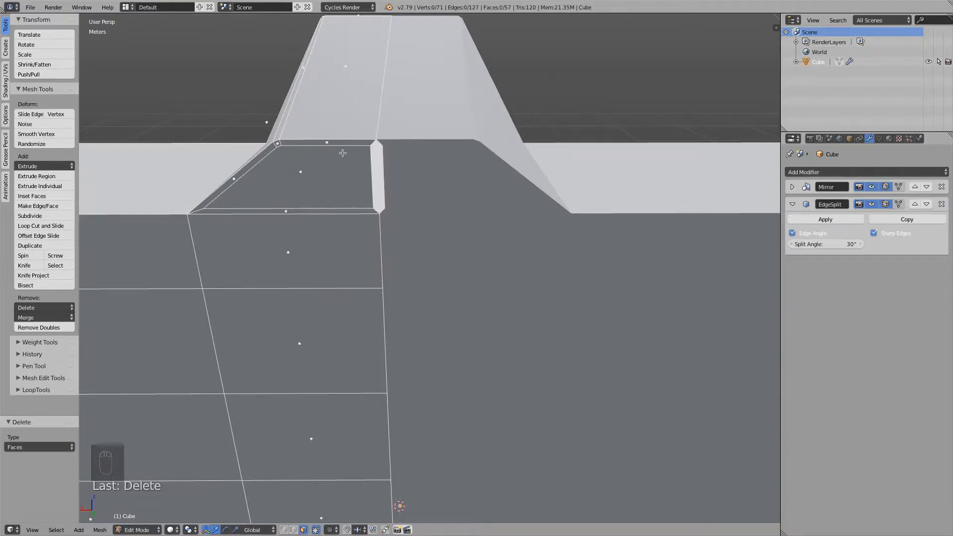
pyautogui.click(294, 530)
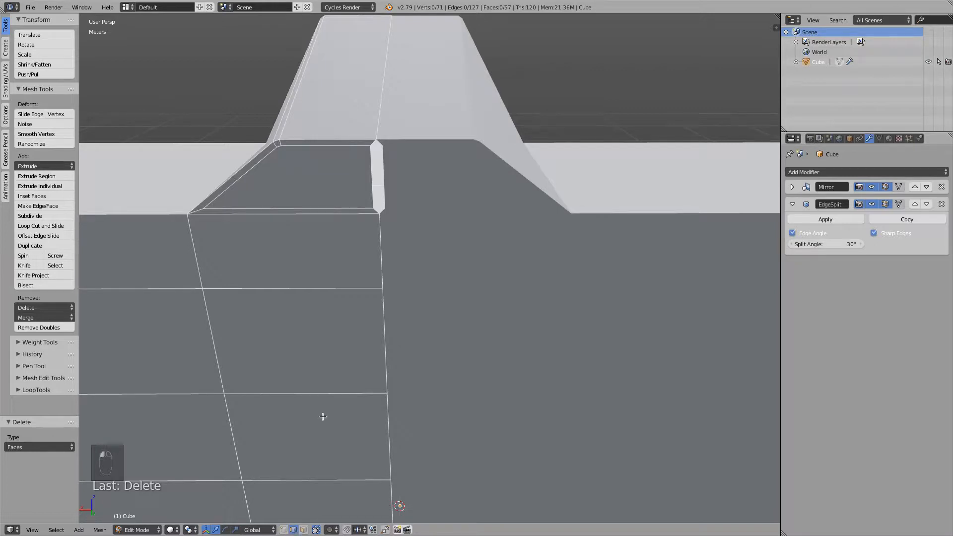
# Step: Move the inset's open inner edge along X onto the mirror centre line and expand the Mirror modifier's settings
pyautogui.rightClick(371, 165)
pyautogui.moveTo(335, 180); pyautogui.dragTo(343, 178)
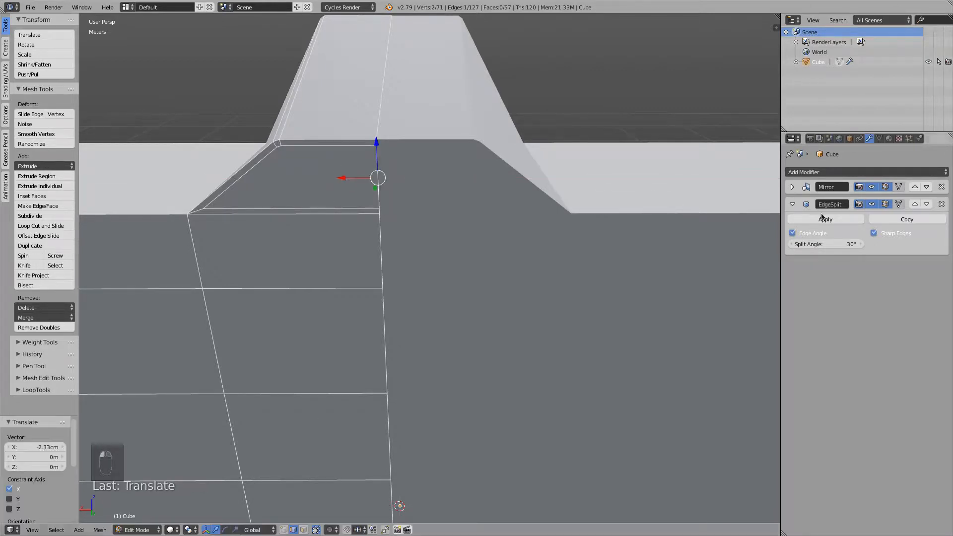
pyautogui.click(792, 187)
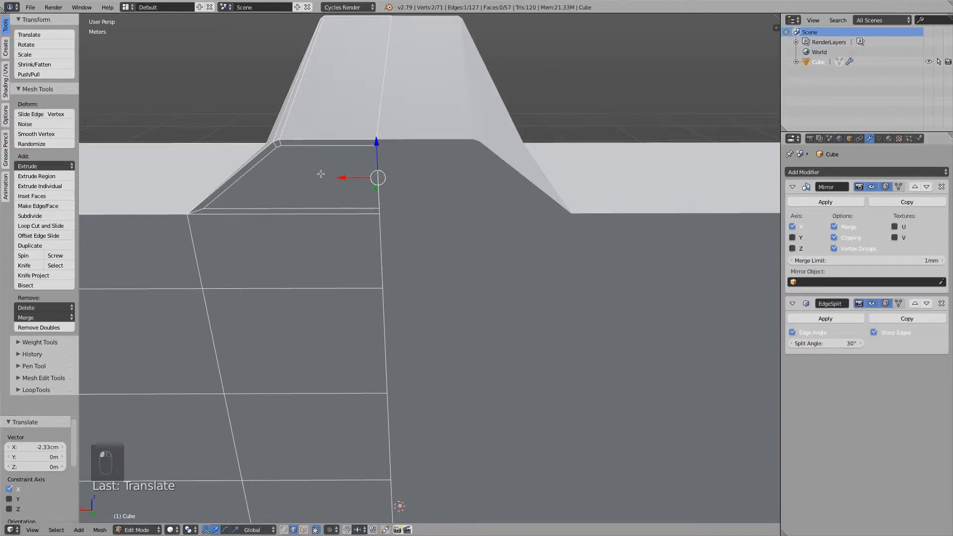
pyautogui.moveTo(342, 177); pyautogui.dragTo(368, 180)
# Step: Switch to vertex selection and move the inset's lower outer corner vertex about 12.7 cm along X toward the mirror centre line
pyautogui.moveTo(426, 286); pyautogui.dragTo(332, 262, button='middle')
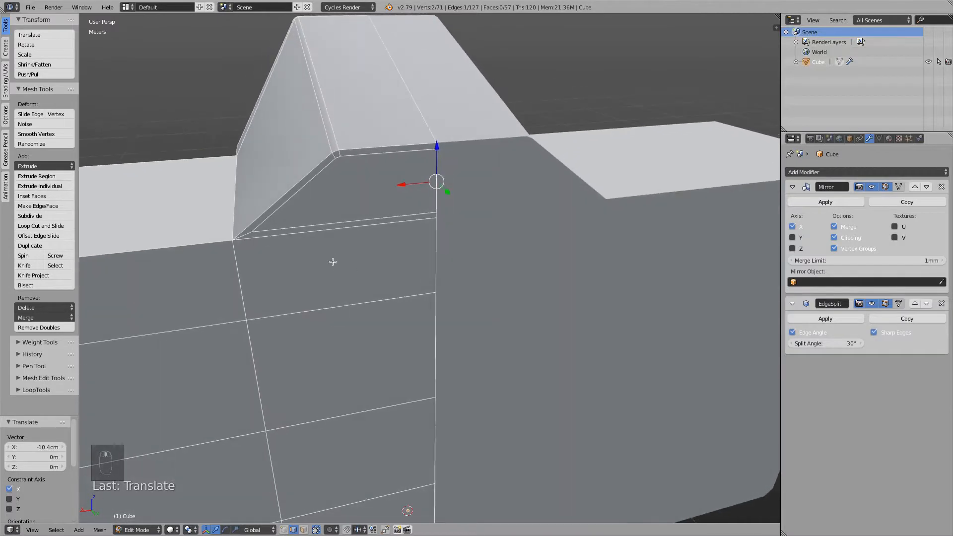
pyautogui.hotkey('ctrl', 'Tab')
pyautogui.click(309, 175)
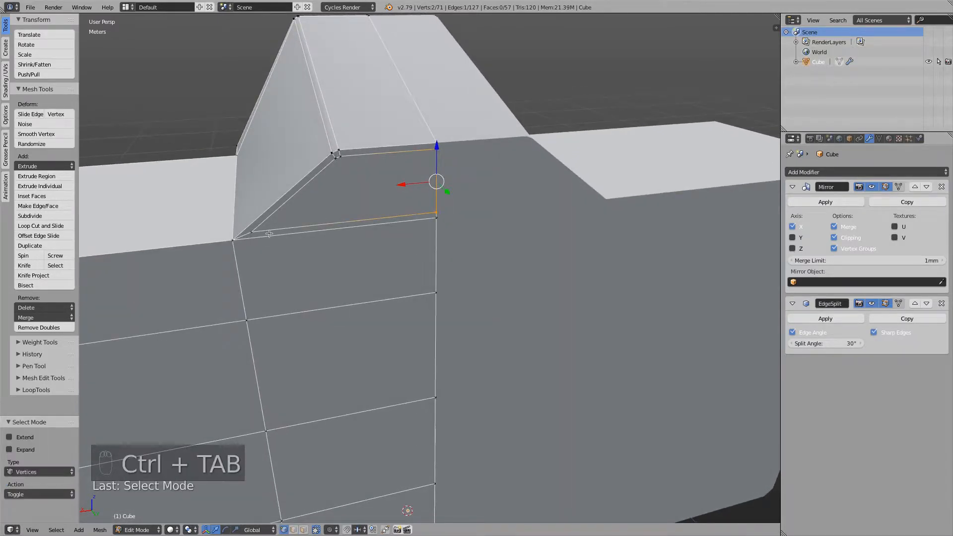
pyautogui.click(254, 233)
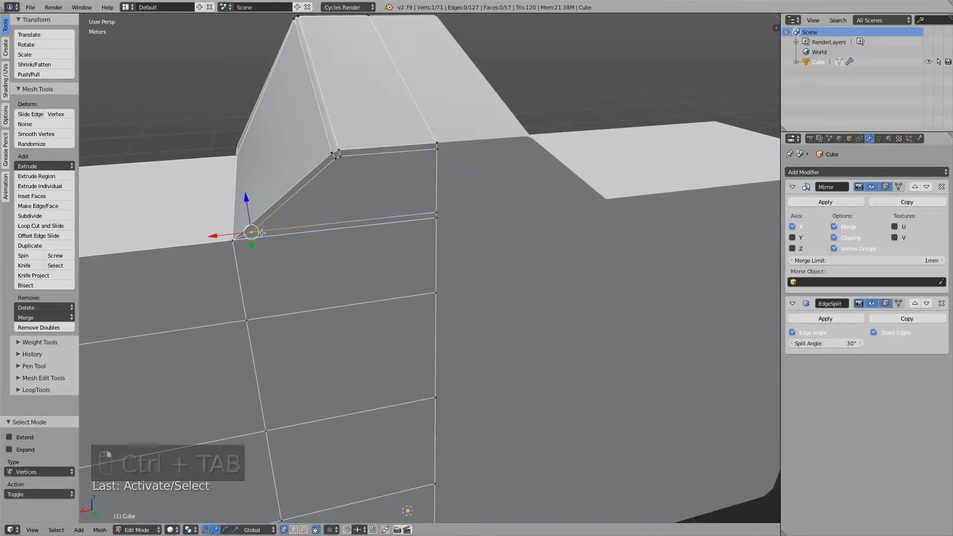
pyautogui.press('g')
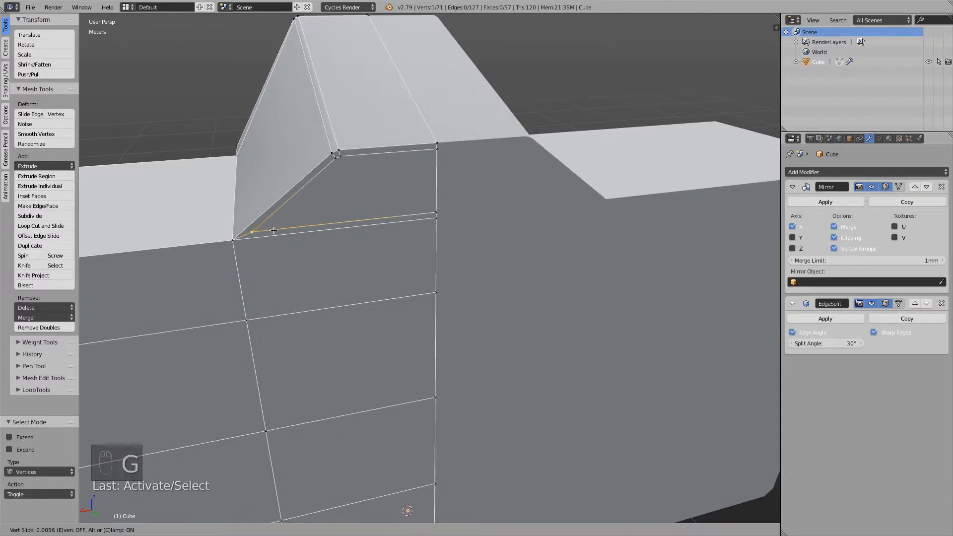
pyautogui.rightClick(256, 231)
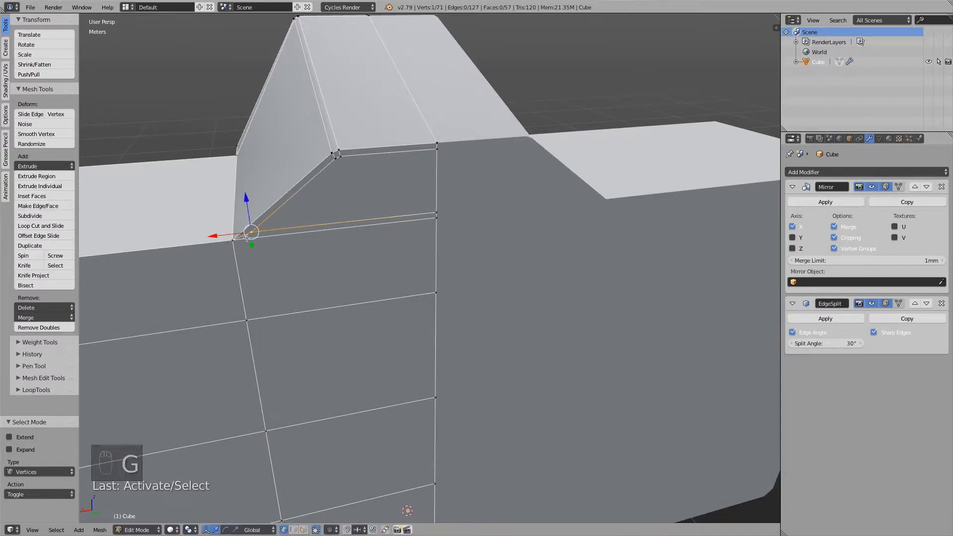
pyautogui.moveTo(219, 233); pyautogui.dragTo(287, 233)
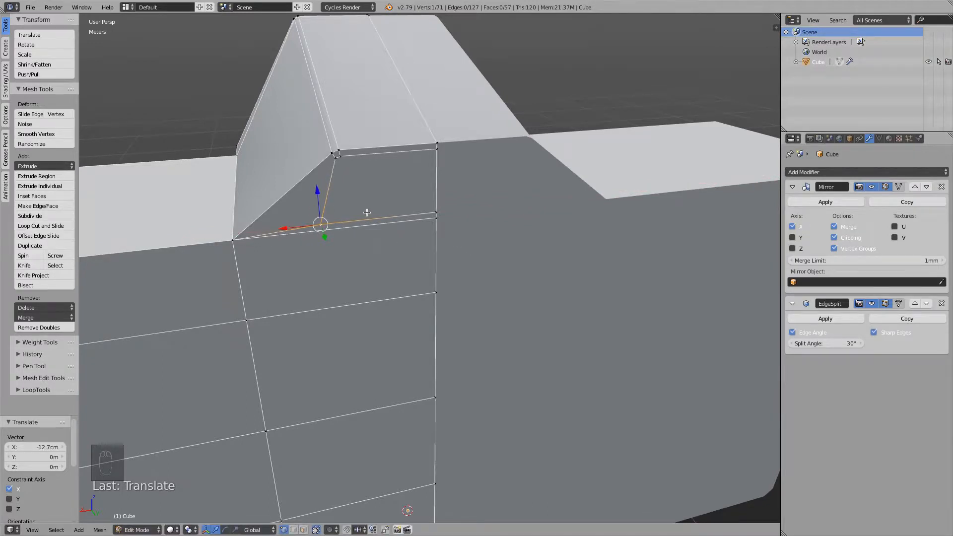
# Step: Switch to face selection and extrude the reshaped inset face on the hump's rear outward by about 5.95 cm
pyautogui.moveTo(367, 212); pyautogui.dragTo(384, 202, button='middle')
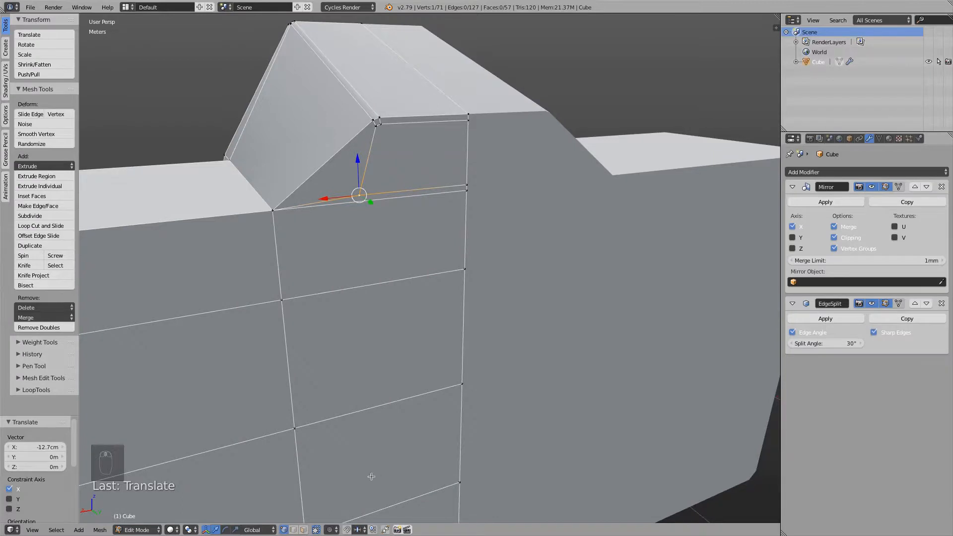
pyautogui.click(302, 529)
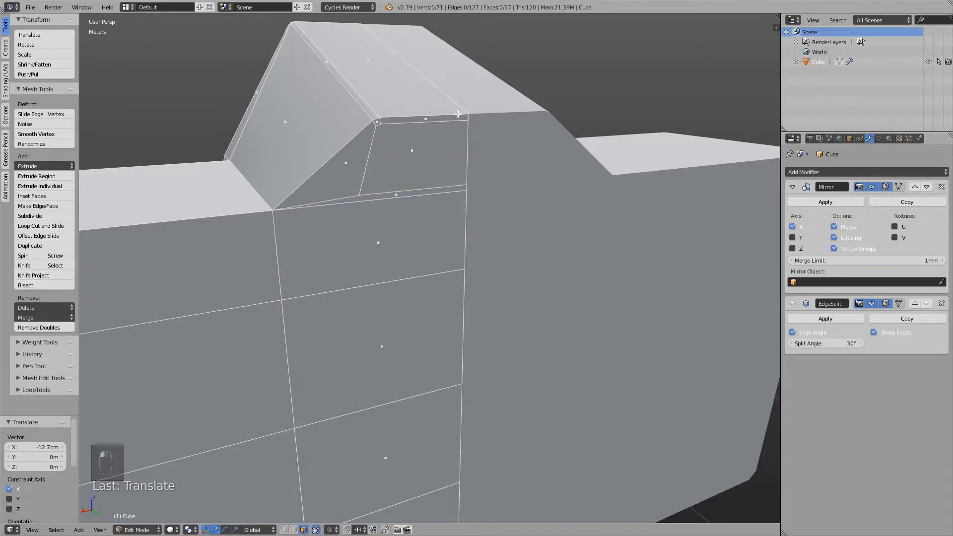
pyautogui.click(393, 175)
pyautogui.moveTo(453, 191); pyautogui.dragTo(222, 163, button='middle')
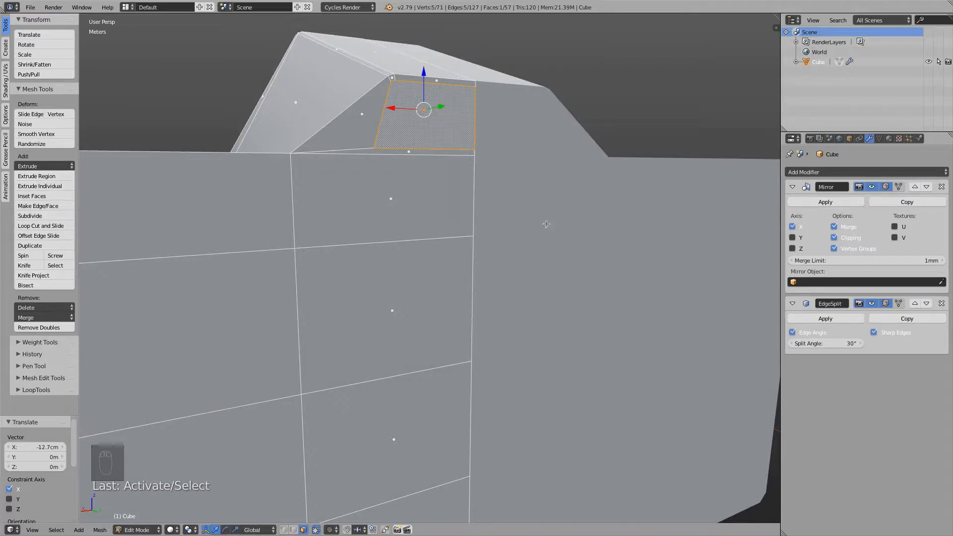
pyautogui.press('e')
pyautogui.click(511, 221)
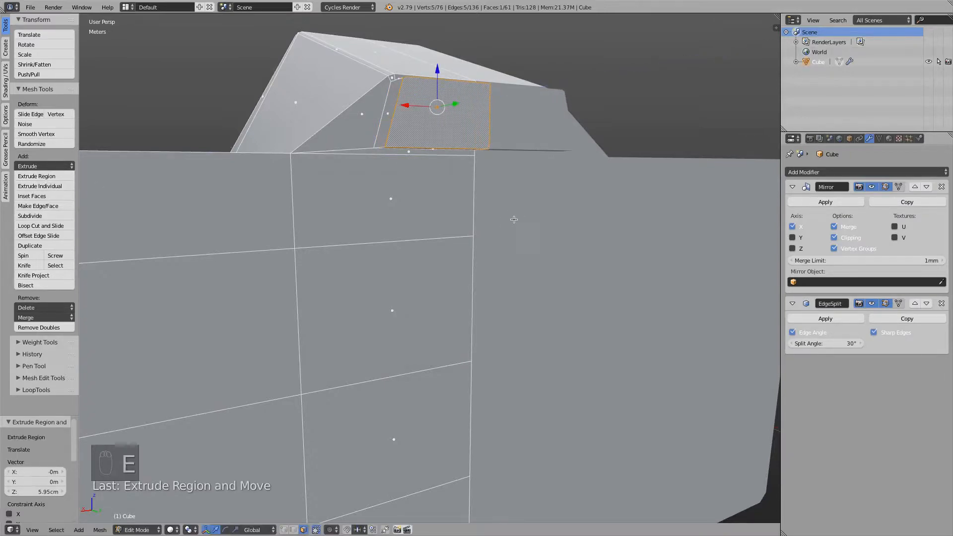
# Step: Inset the extruded viewfinder face with a thickness of about 8.879 mm
pyautogui.scroll(-5, 461, 237)
pyautogui.scroll(5, 461, 237)
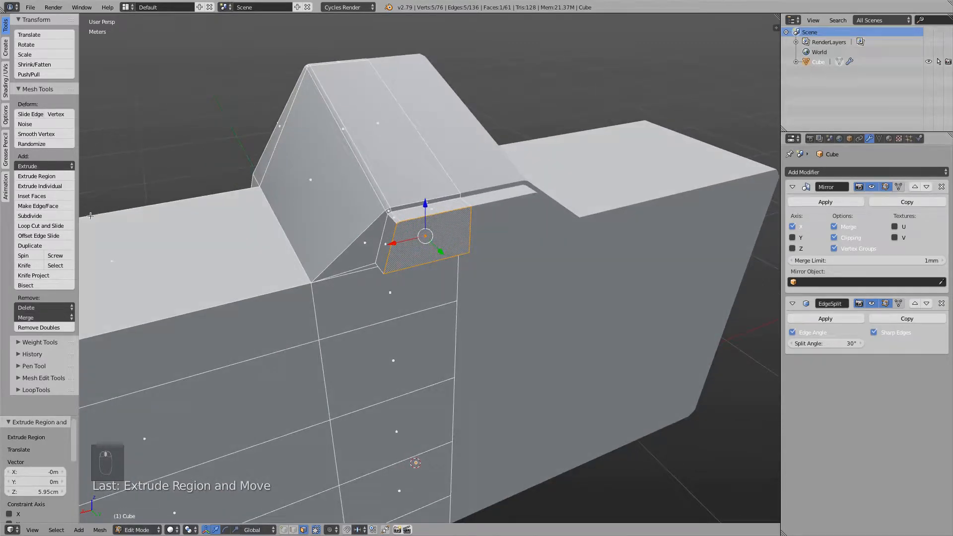
pyautogui.click(74, 197)
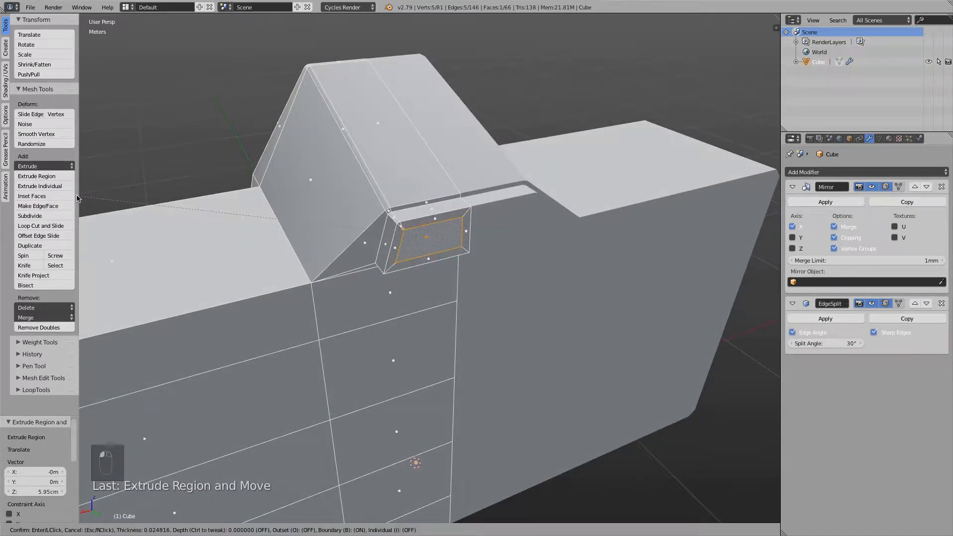
pyautogui.click(214, 210)
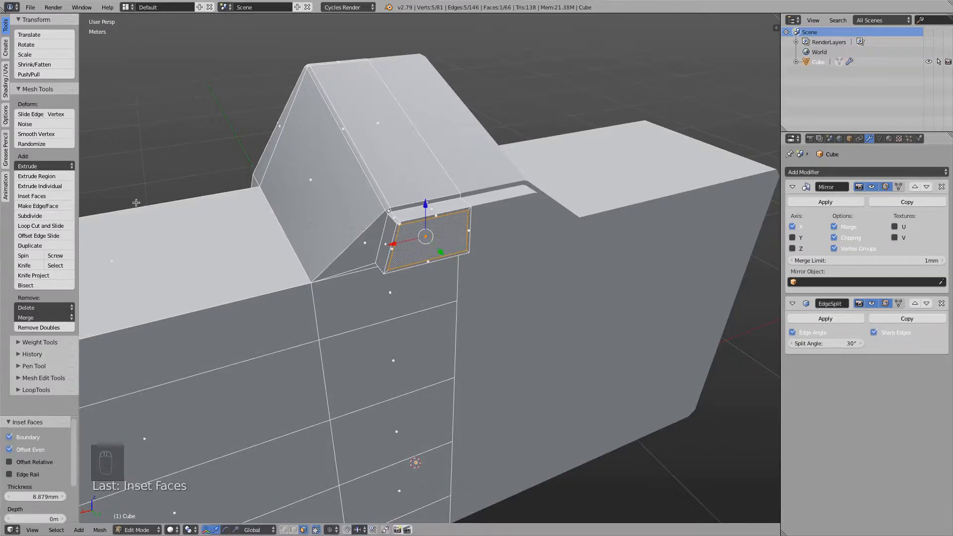
# Step: Delete the narrow border face of the viewfinder inset along the mirror centre line
pyautogui.scroll(3, 363, 187)
pyautogui.scroll(2, 362, 187)
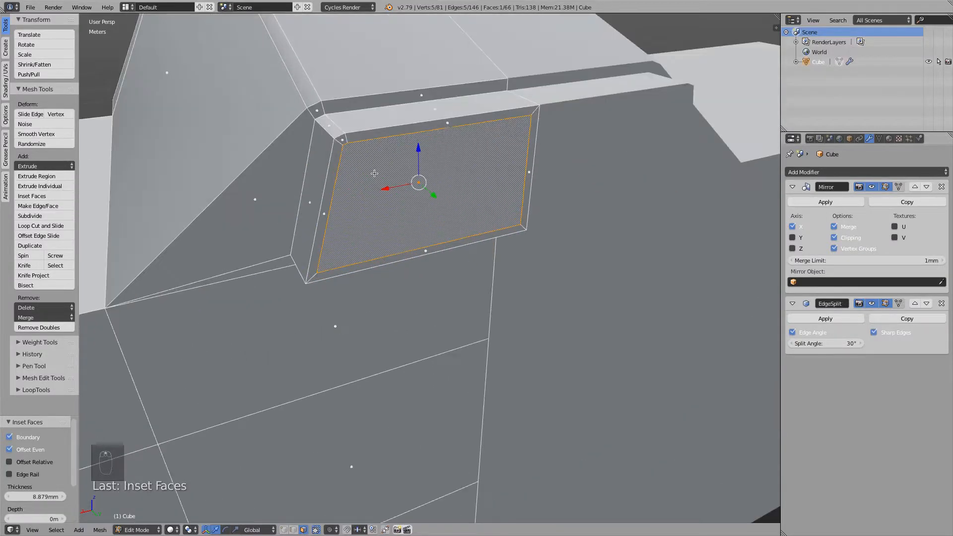
pyautogui.rightClick(532, 142)
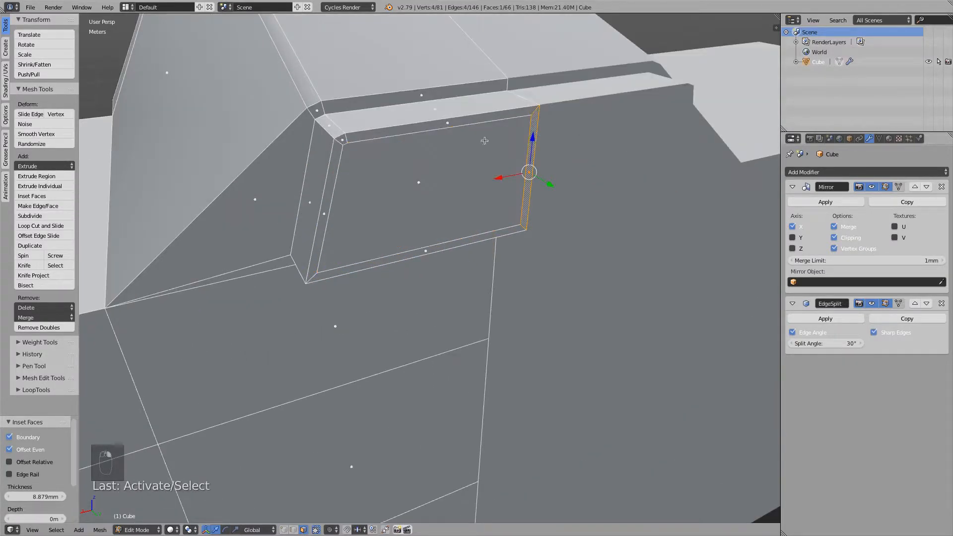
pyautogui.press('x')
pyautogui.click(530, 164)
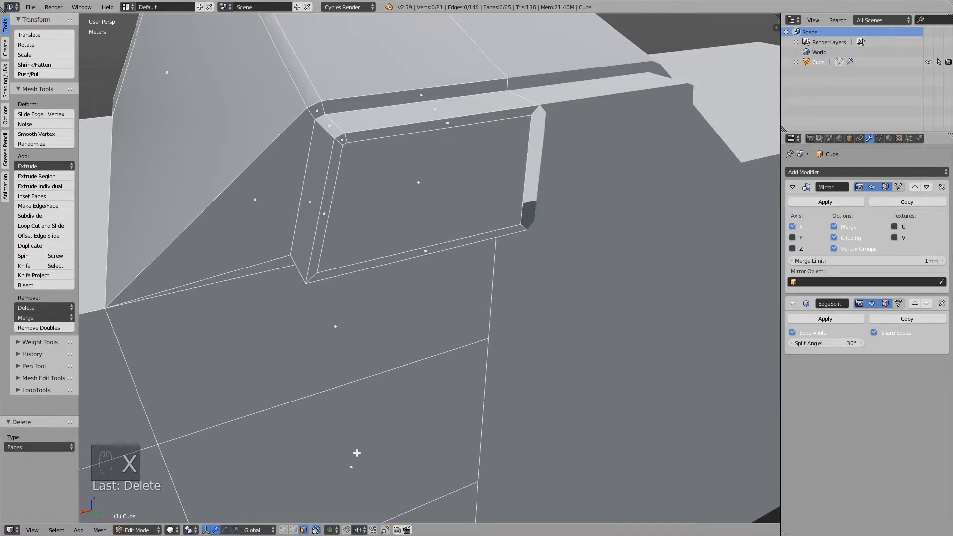
# Step: Switch to edge selection and move the viewfinder inset's open inner edge about 1.52 cm along X onto the mirror centre line
pyautogui.click(294, 531)
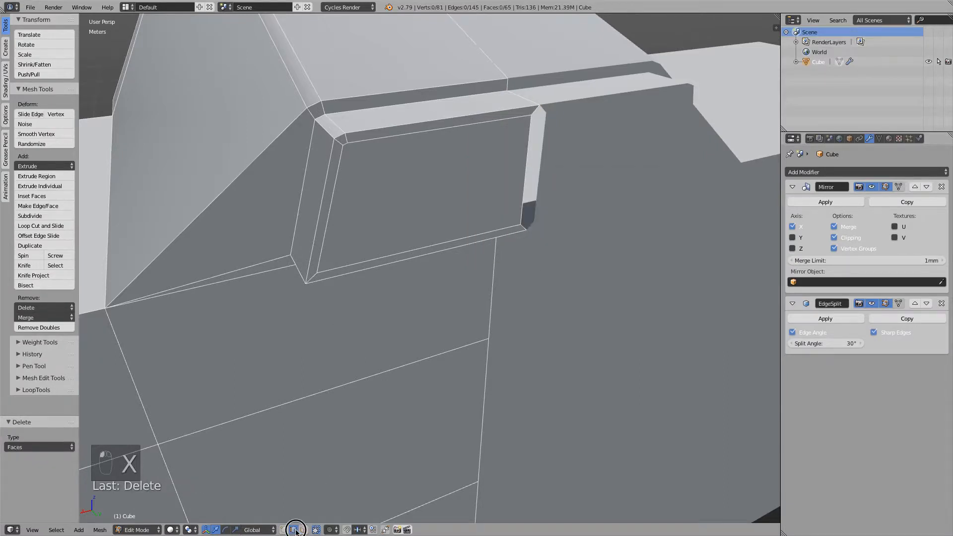
pyautogui.rightClick(523, 160)
pyautogui.press('g')
pyautogui.press('x')
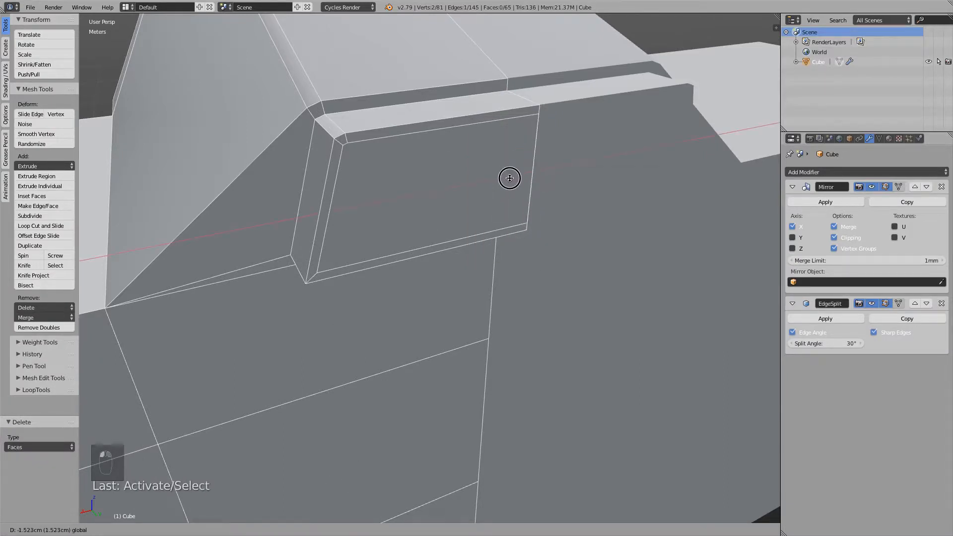
pyautogui.click(507, 177)
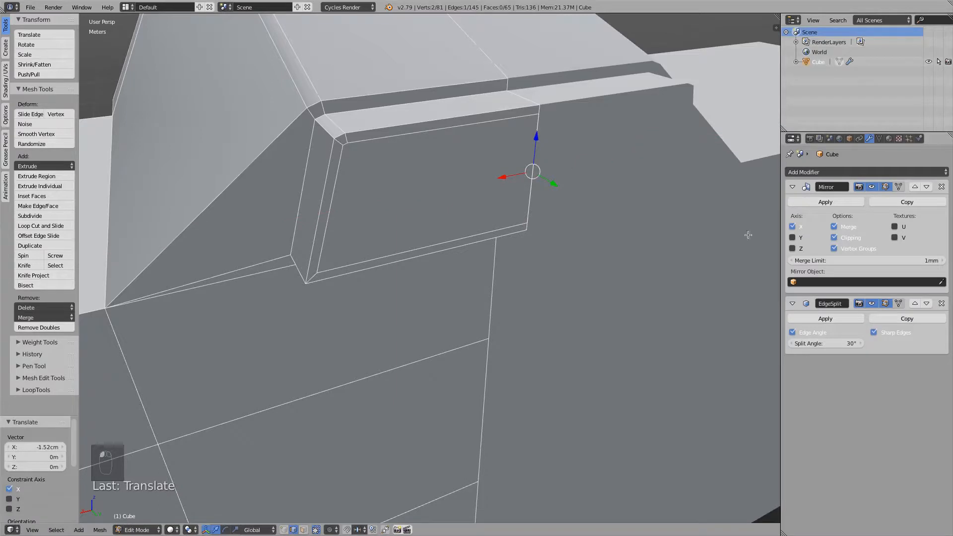
pyautogui.press('g')
pyautogui.press('x')
pyautogui.click(516, 182)
# Step: Switch to face selection and extrude the inner viewfinder face inward by about 2.74 cm
pyautogui.click(304, 529)
pyautogui.rightClick(418, 196)
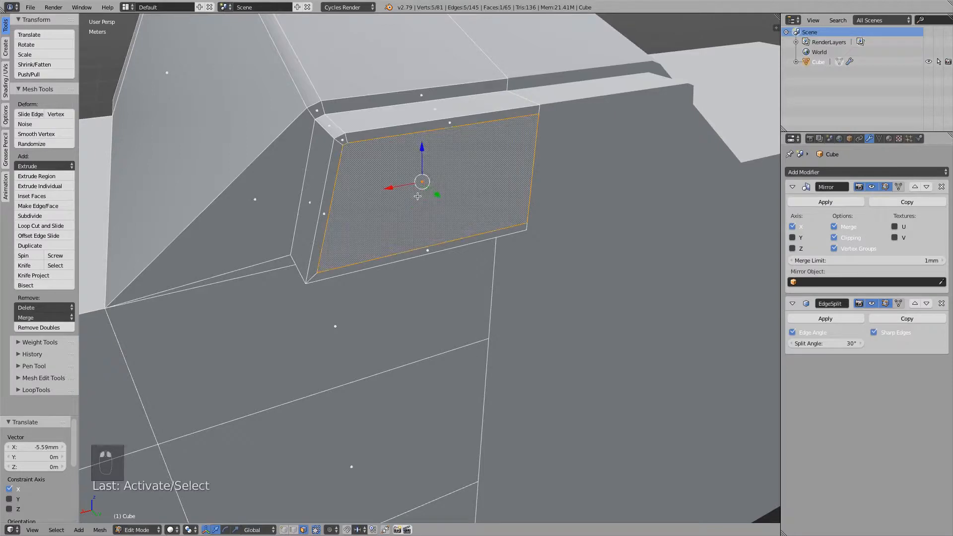
pyautogui.moveTo(431, 183); pyautogui.dragTo(565, 191, button='middle')
pyautogui.press('e')
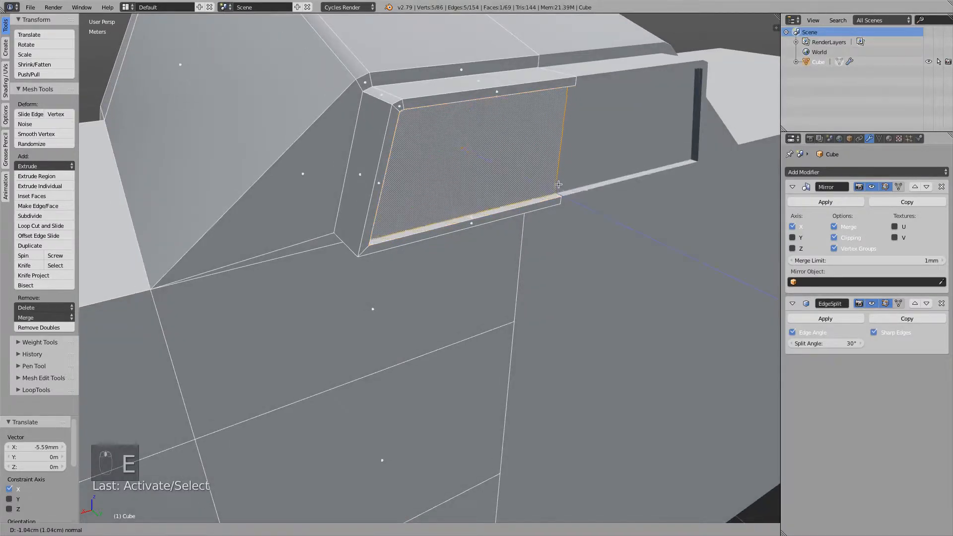
pyautogui.click(550, 185)
# Step: Switch to vertex selection and start a circle selection at the viewfinder frame's upper outer corner
pyautogui.scroll(-5, 550, 185)
pyautogui.moveTo(519, 268); pyautogui.dragTo(392, 250, button='middle')
pyautogui.scroll(2, 336, 242)
pyautogui.scroll(2, 357, 253)
pyautogui.scroll(-7, 321, 187)
pyautogui.scroll(3, 392, 250)
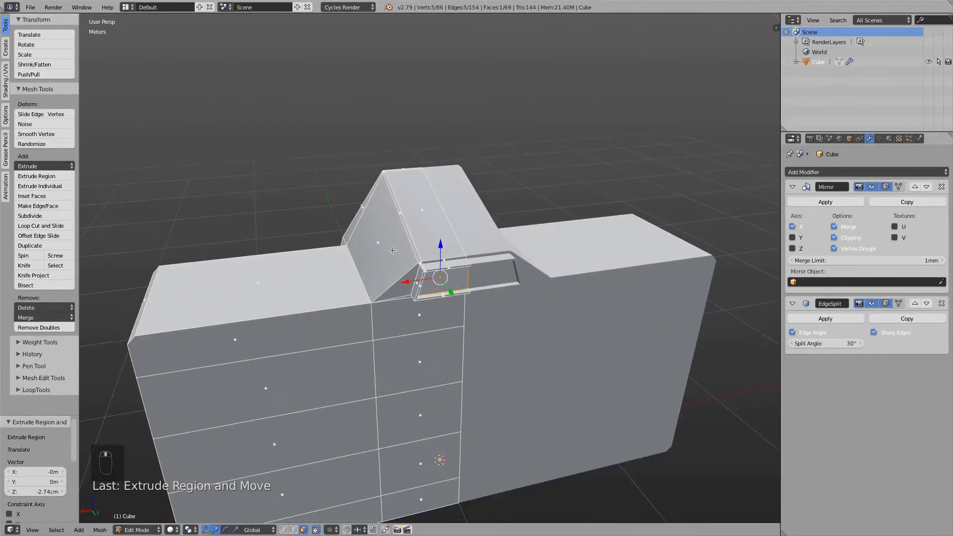
pyautogui.hotkey('ctrl', 'Tab')
pyautogui.click(365, 207)
pyautogui.scroll(4, 392, 219)
pyautogui.press('c')
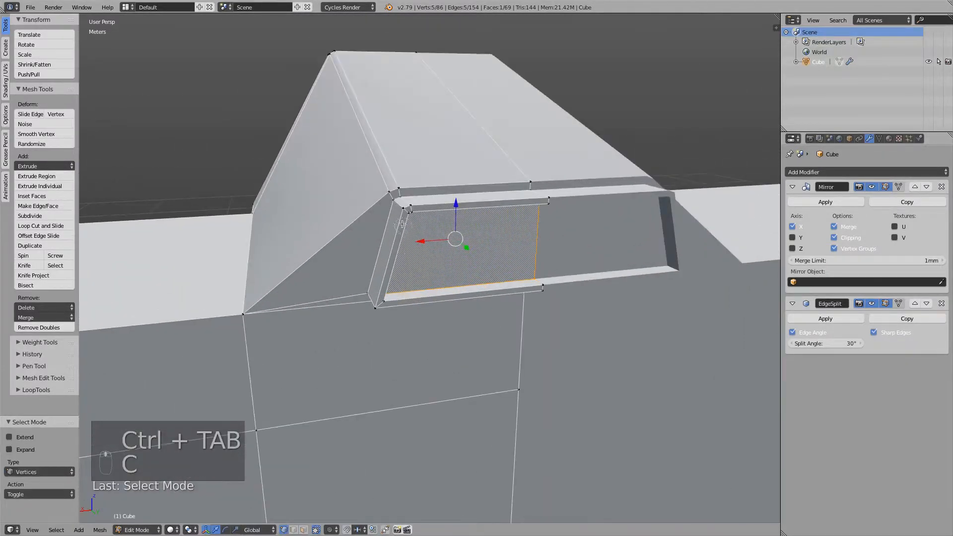
# Step: Switch the camera body to wireframe shading and deselect all of its vertices
pyautogui.click(402, 210)
pyautogui.rightClick(417, 212)
pyautogui.press('z')
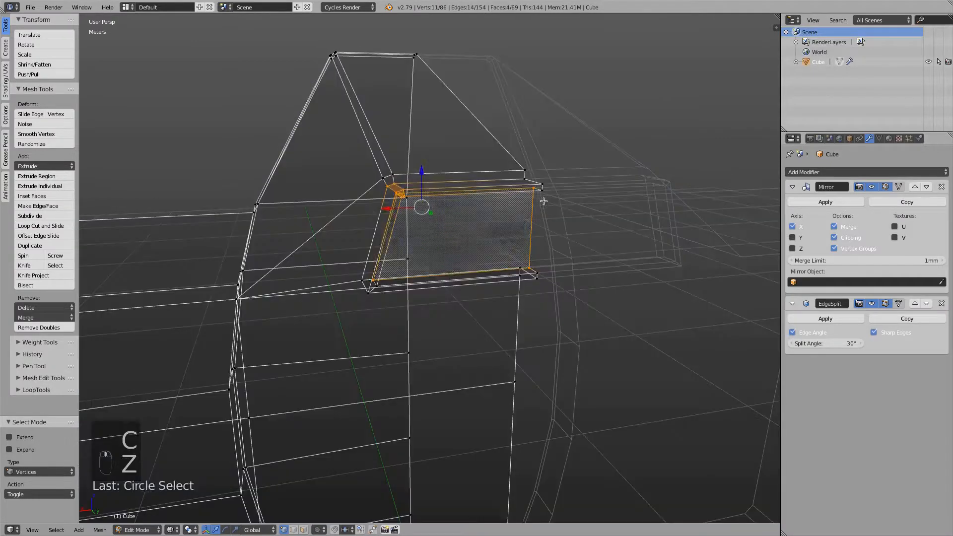
pyautogui.press('a')
pyautogui.press('b')
pyautogui.rightClick(446, 162)
pyautogui.moveTo(399, 193); pyautogui.dragTo(392, 187, button='middle')
pyautogui.press('b')
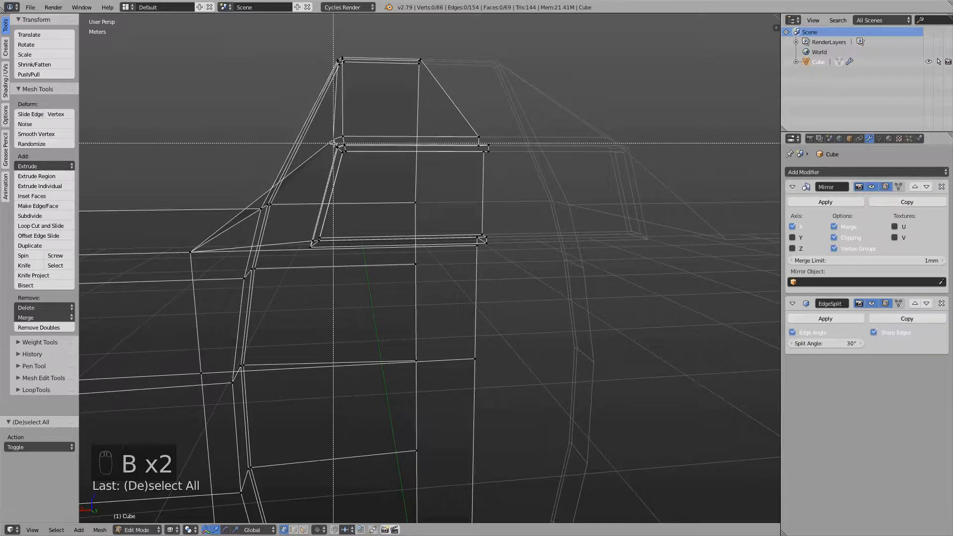
pyautogui.rightClick(338, 147)
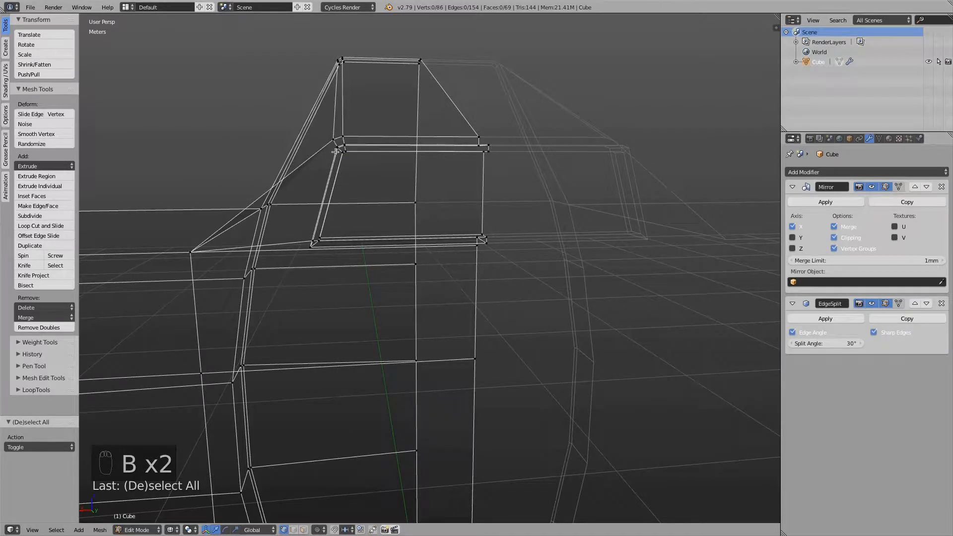
# Step: Box-select the outer side vertices of the viewfinder recess, move them about 9.87 cm inward along X, and restore solid shading
pyautogui.press('b')
pyautogui.moveTo(334, 140); pyautogui.dragTo(354, 162)
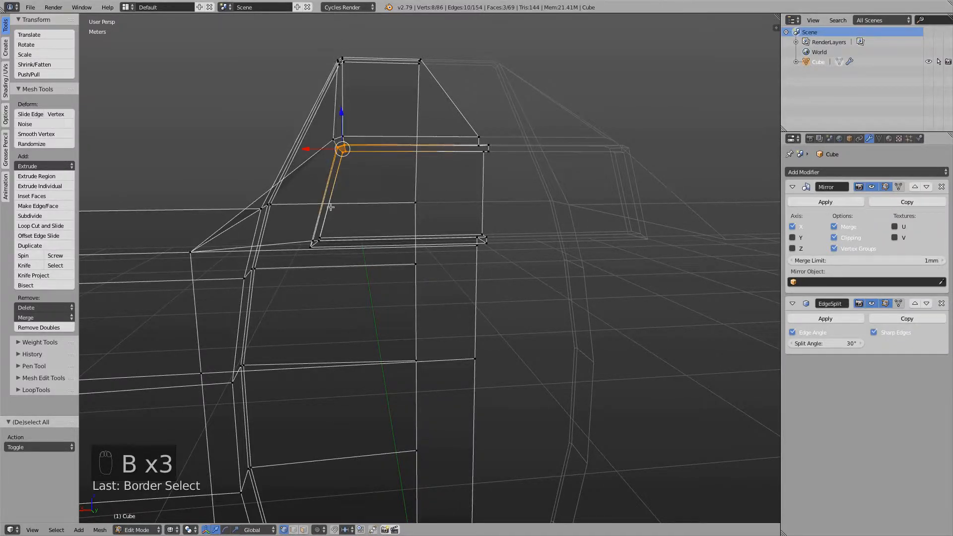
pyautogui.press('b')
pyautogui.moveTo(304, 218); pyautogui.dragTo(341, 262)
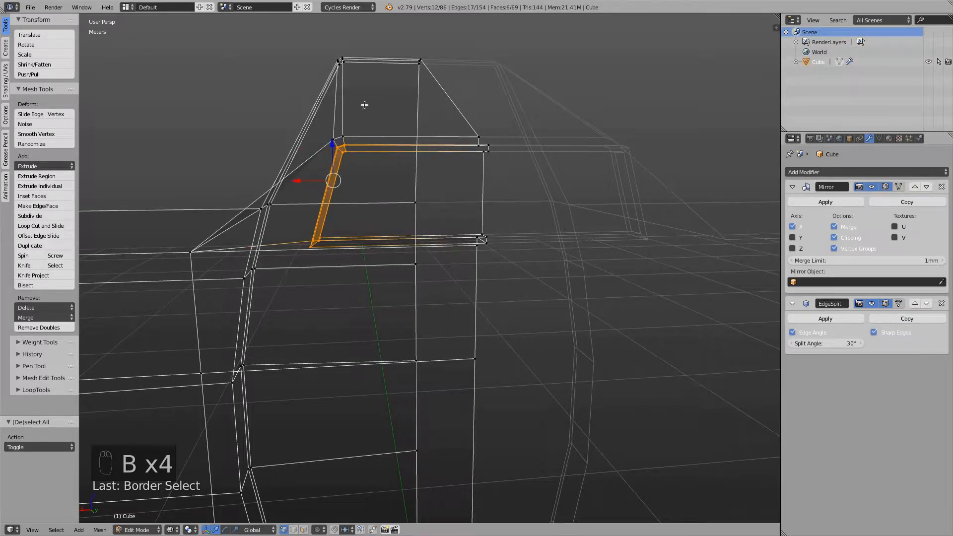
pyautogui.moveTo(296, 177); pyautogui.dragTo(369, 182)
pyautogui.moveTo(370, 181); pyautogui.dragTo(382, 200, button='middle')
pyautogui.press('z')
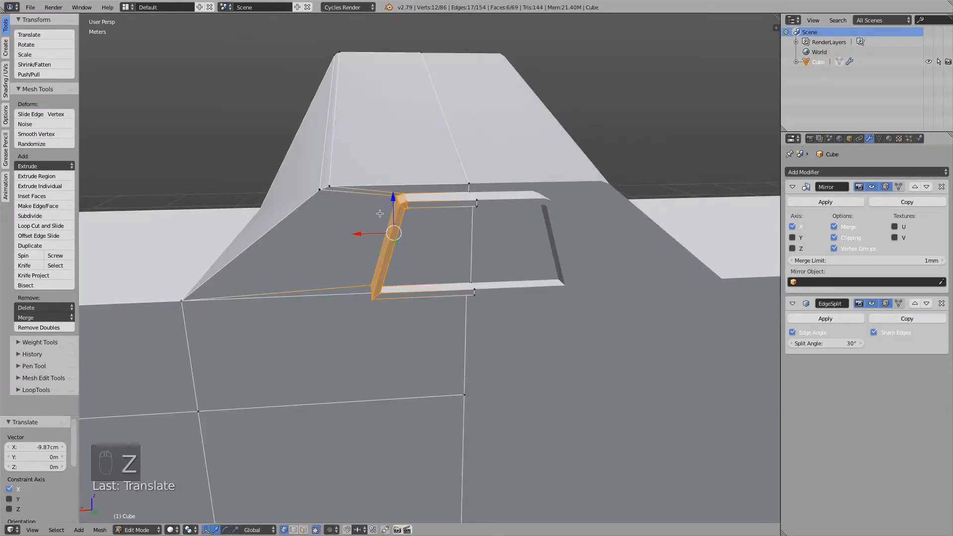
# Step: Examine the narrowed viewfinder recess and the whole camera body from several angles in Object and Edit Mode
pyautogui.press('Tab')
pyautogui.moveTo(338, 343); pyautogui.dragTo(383, 330, button='middle')
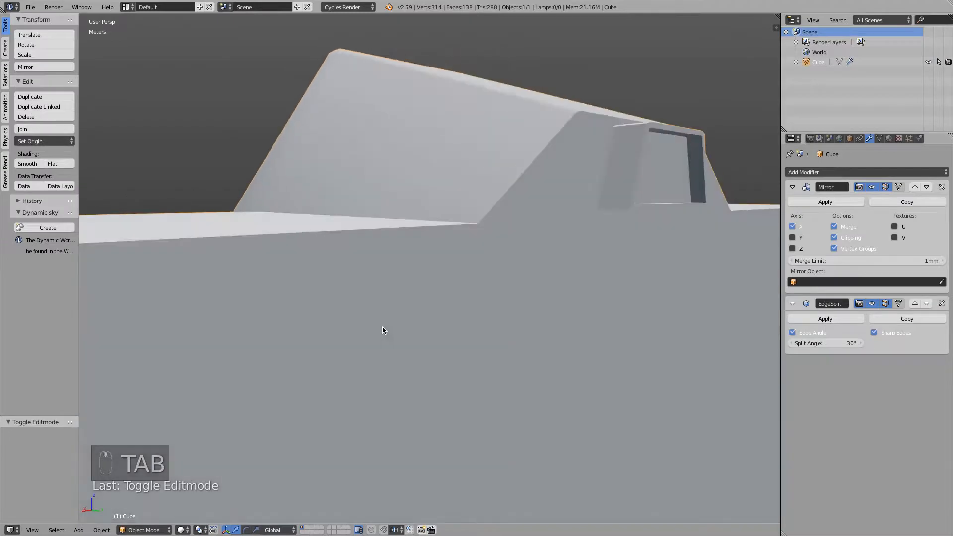
pyautogui.scroll(-4, 383, 330)
pyautogui.moveTo(532, 233); pyautogui.dragTo(347, 290, button='middle')
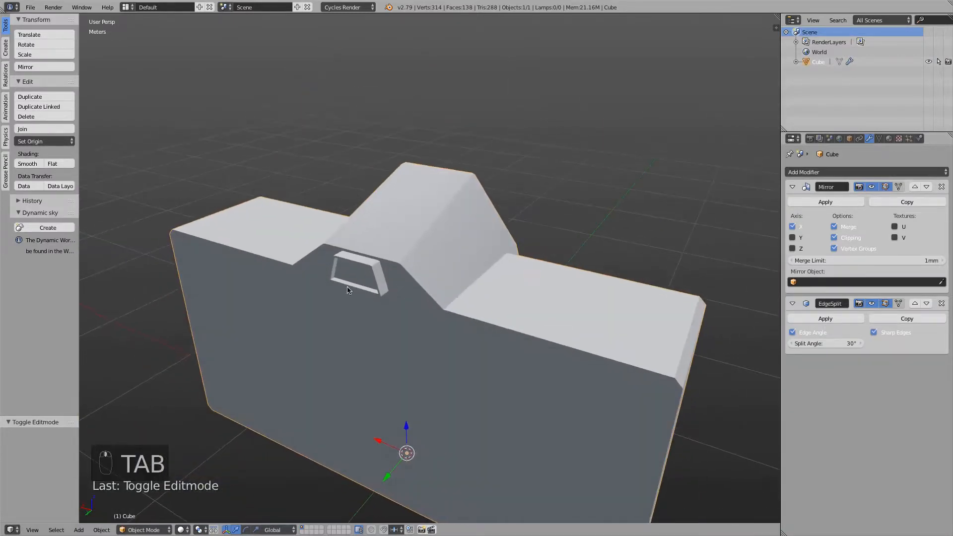
pyautogui.press('Tab')
pyautogui.scroll(3, 270, 287)
pyautogui.moveTo(269, 296); pyautogui.dragTo(429, 321, button='middle')
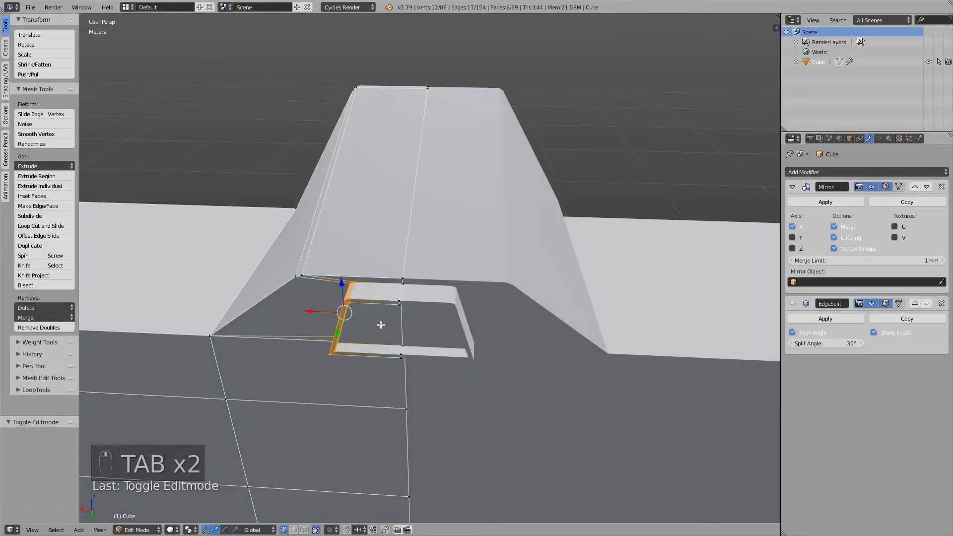
pyautogui.moveTo(328, 316); pyautogui.dragTo(439, 189, button='middle')
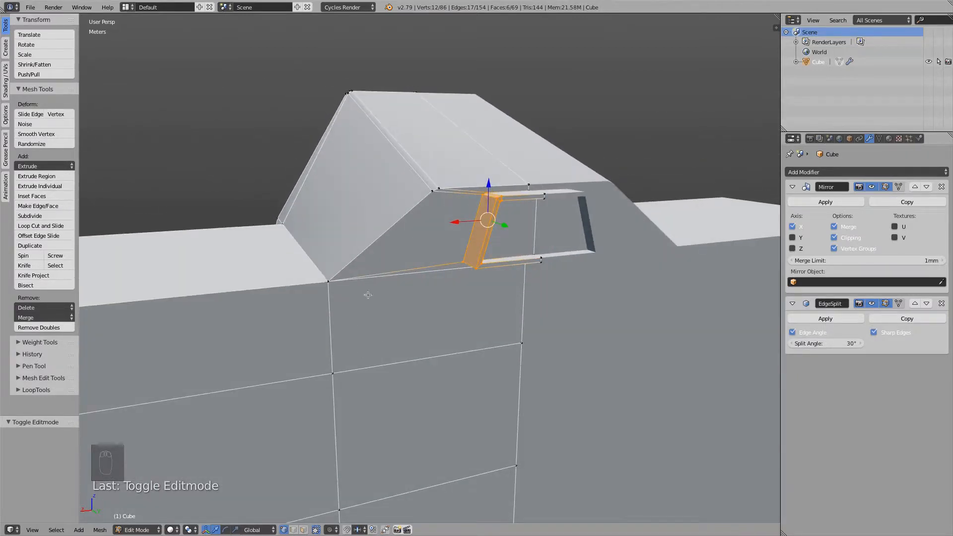
pyautogui.moveTo(446, 267); pyautogui.dragTo(413, 271, button='middle')
pyautogui.moveTo(355, 266); pyautogui.dragTo(400, 261, button='middle')
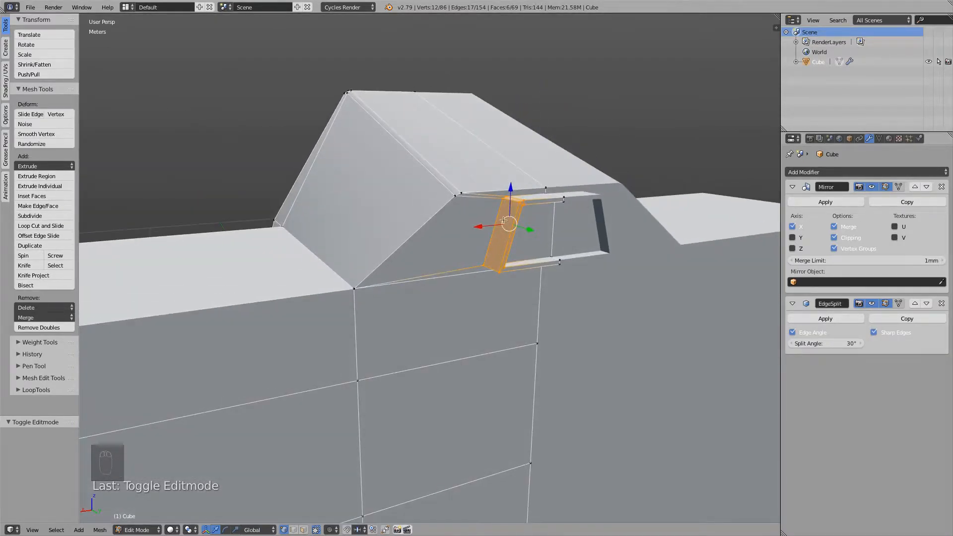
pyautogui.scroll(-3, 425, 370)
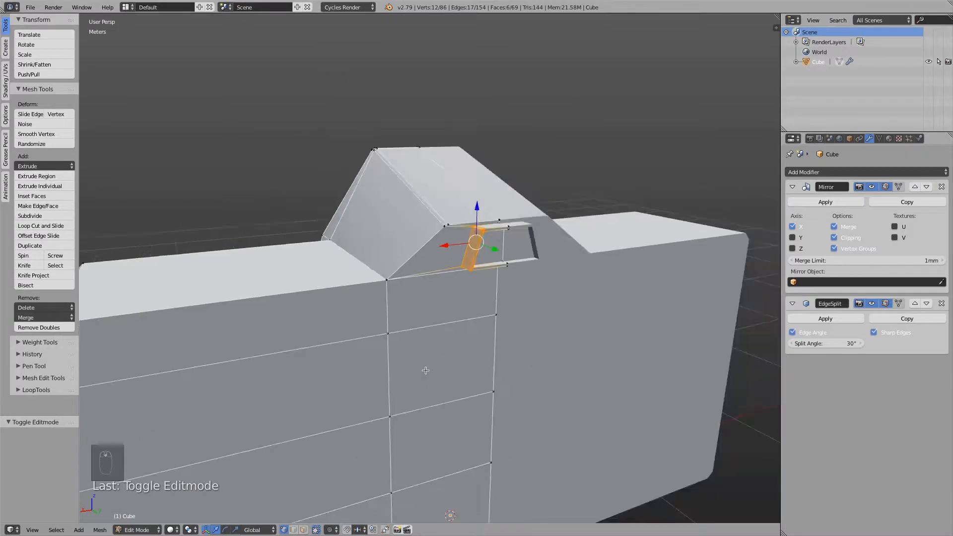
pyautogui.press('Tab')
pyautogui.scroll(-5, 443, 330)
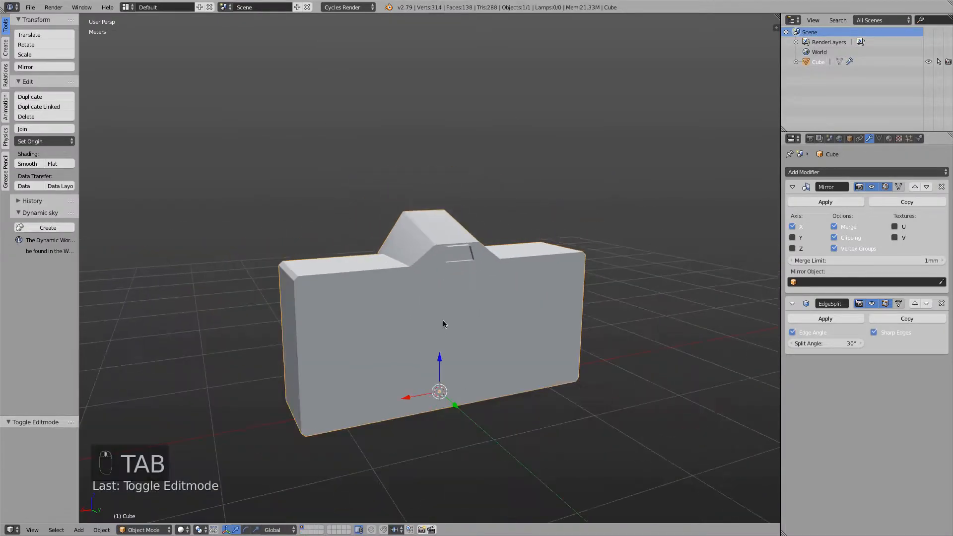
pyautogui.moveTo(443, 320)
pyautogui.mouseDown(button='middle')
pyautogui.moveTo(454, 303)
pyautogui.moveTo(444, 269)
pyautogui.moveTo(527, 297)
pyautogui.moveTo(517, 355)
pyautogui.moveTo(362, 288)
pyautogui.moveTo(416, 255)
pyautogui.moveTo(510, 269)
pyautogui.moveTo(470, 292)
pyautogui.moveTo(528, 297)
pyautogui.moveTo(510, 347)
pyautogui.moveTo(438, 323)
pyautogui.mouseUp(button='middle')
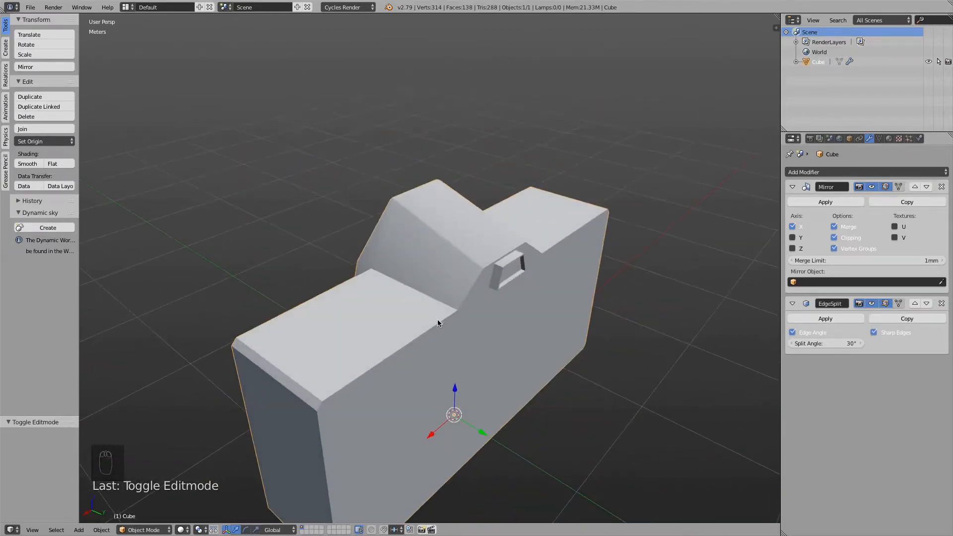
# Step: Enter Edit Mode on the camera body and deselect all of its geometry
pyautogui.click(151, 530)
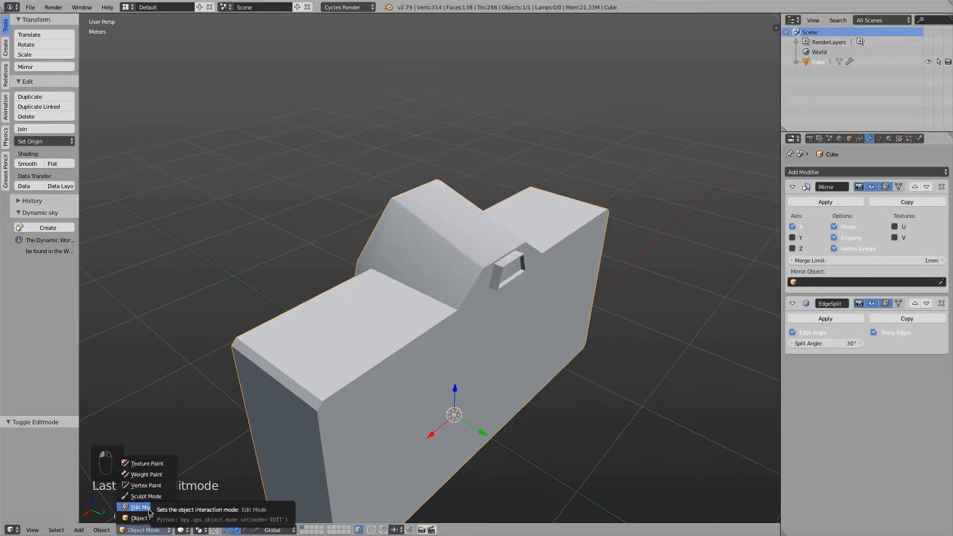
pyautogui.click(149, 510)
pyautogui.moveTo(243, 443); pyautogui.dragTo(286, 407, button='middle')
pyautogui.press('a')
pyautogui.moveTo(531, 396); pyautogui.dragTo(626, 377, button='middle')
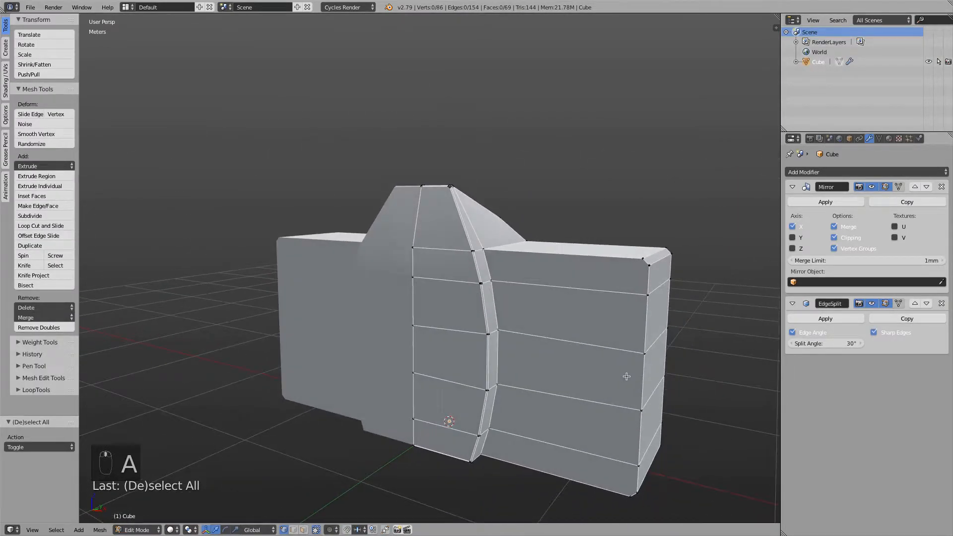
# Step: Add an Ico Sphere inside the camera body's mesh and move it about -1.33 m along Y
pyautogui.click(6, 50)
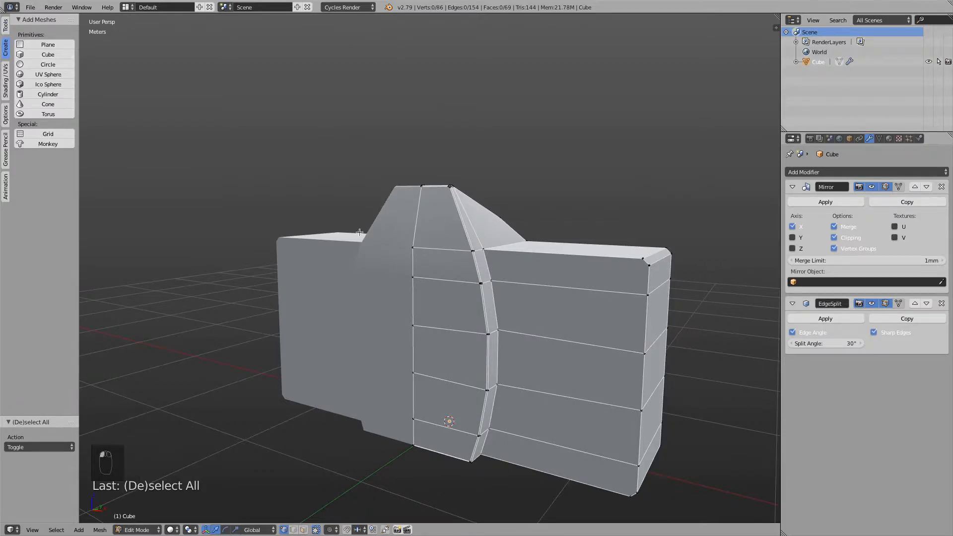
pyautogui.scroll(-2, 474, 443)
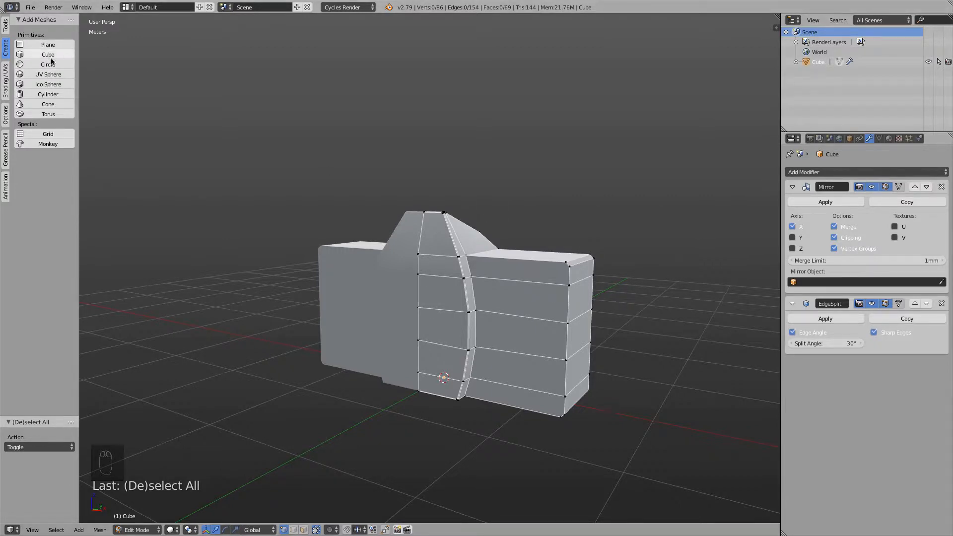
pyautogui.click(48, 85)
pyautogui.moveTo(367, 328); pyautogui.dragTo(392, 328, button='middle')
pyautogui.moveTo(478, 369); pyautogui.dragTo(358, 388)
pyautogui.moveTo(358, 388); pyautogui.dragTo(403, 401, button='middle')
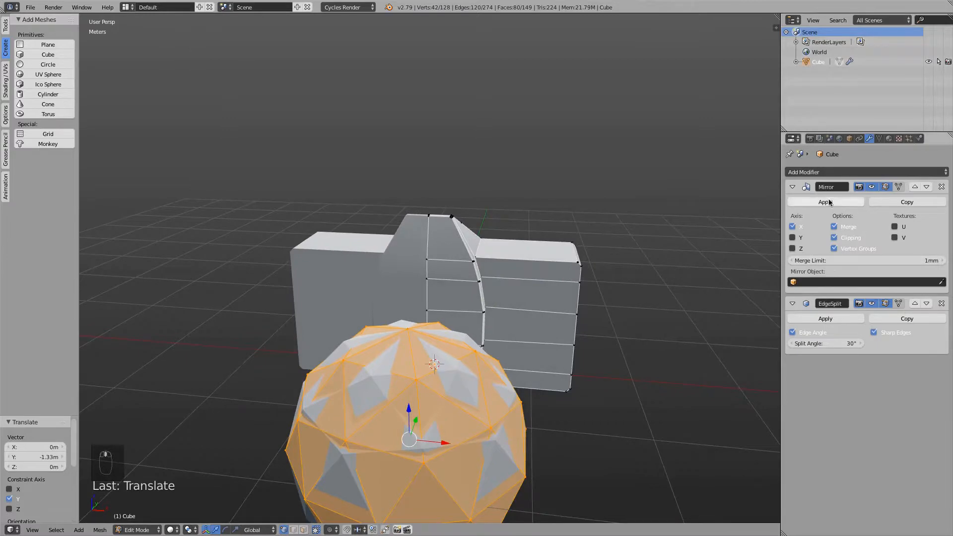
# Step: Try to move the ico sphere sideways along the X axis
pyautogui.scroll(-2, 594, 330)
pyautogui.press('g')
pyautogui.press('x')
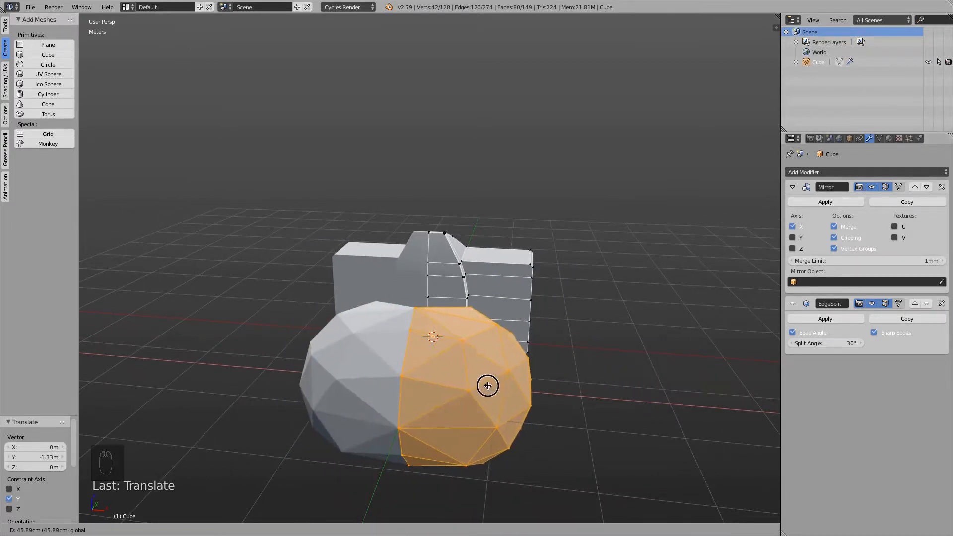
pyautogui.press('Escape')
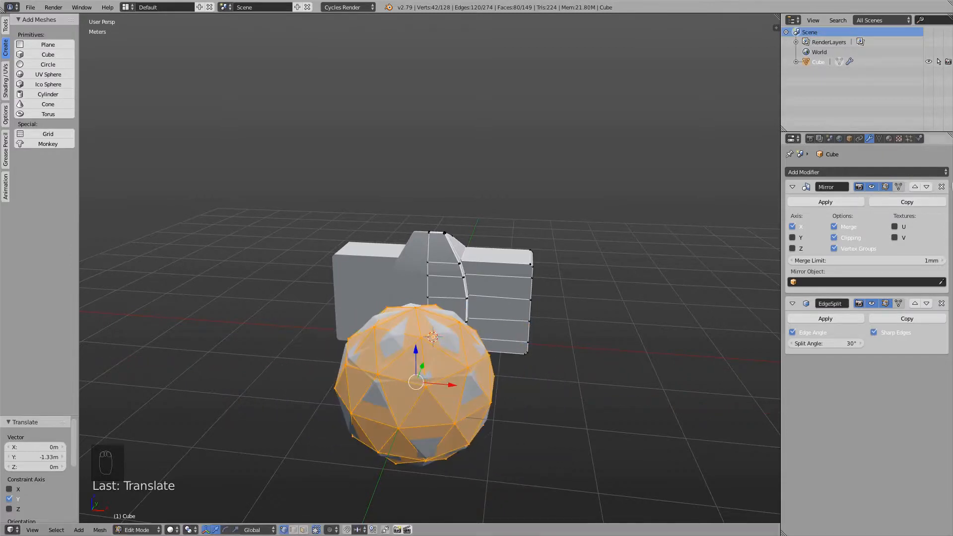
# Step: Delete the ico sphere's vertices from the camera body's mesh
pyautogui.press('x')
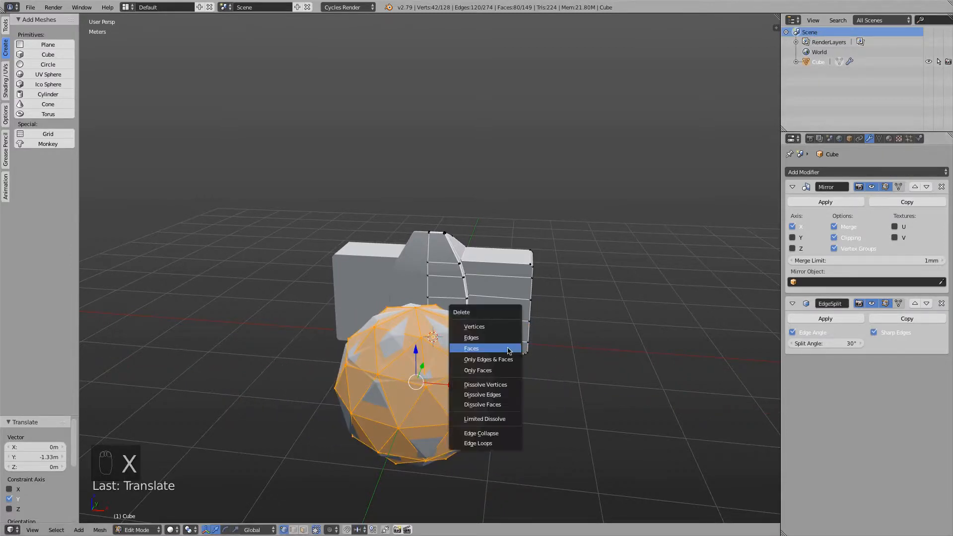
pyautogui.click(507, 327)
pyautogui.moveTo(506, 327); pyautogui.dragTo(281, 325, button='middle')
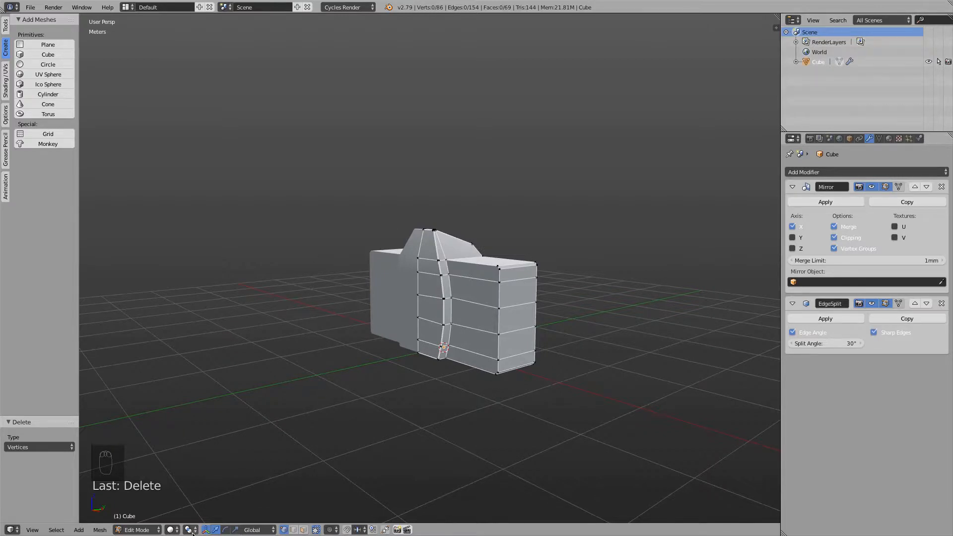
# Step: Return to Object Mode and add a cylinder as a separate object
pyautogui.click(139, 530)
pyautogui.click(142, 519)
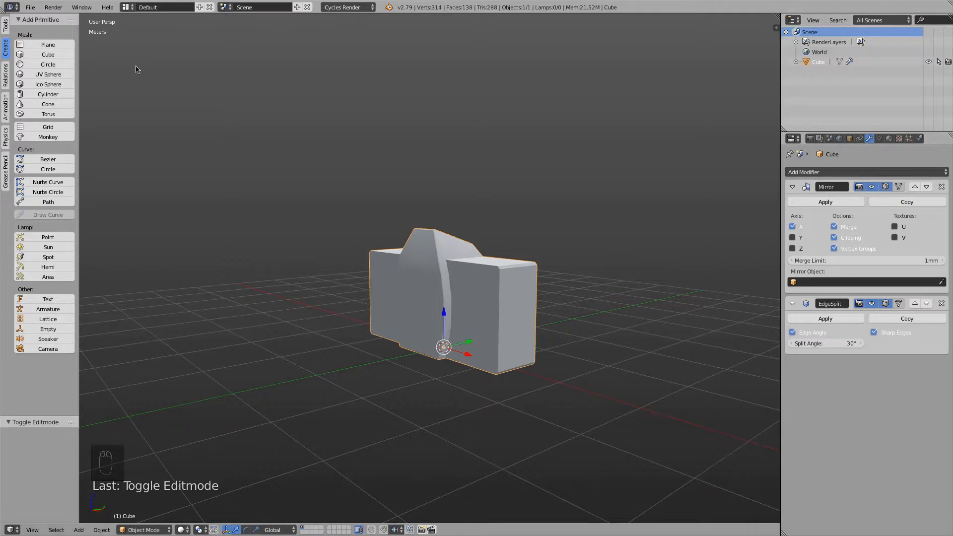
pyautogui.click(47, 94)
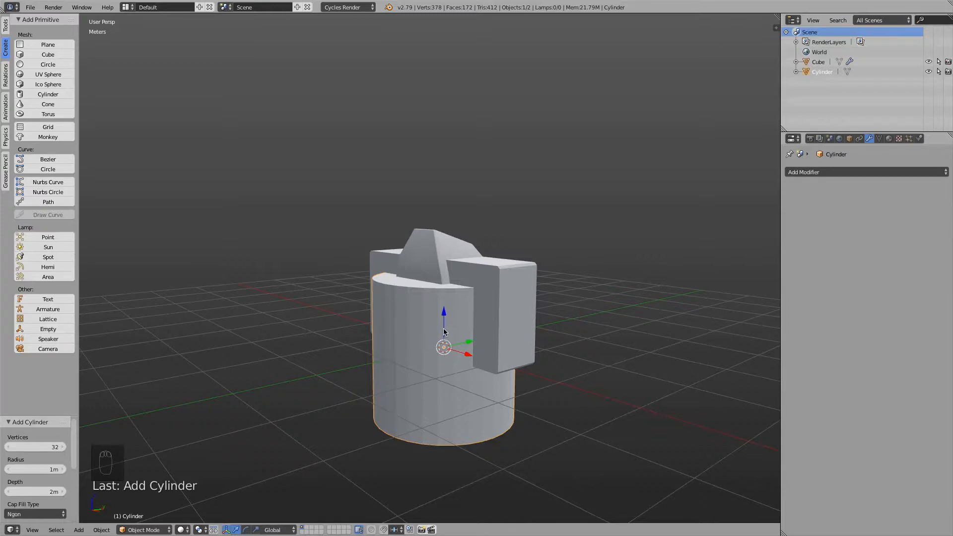
# Step: Center the 3D cursor on the scene origin and check its location coordinates
pyautogui.hotkey('shift', 'c')
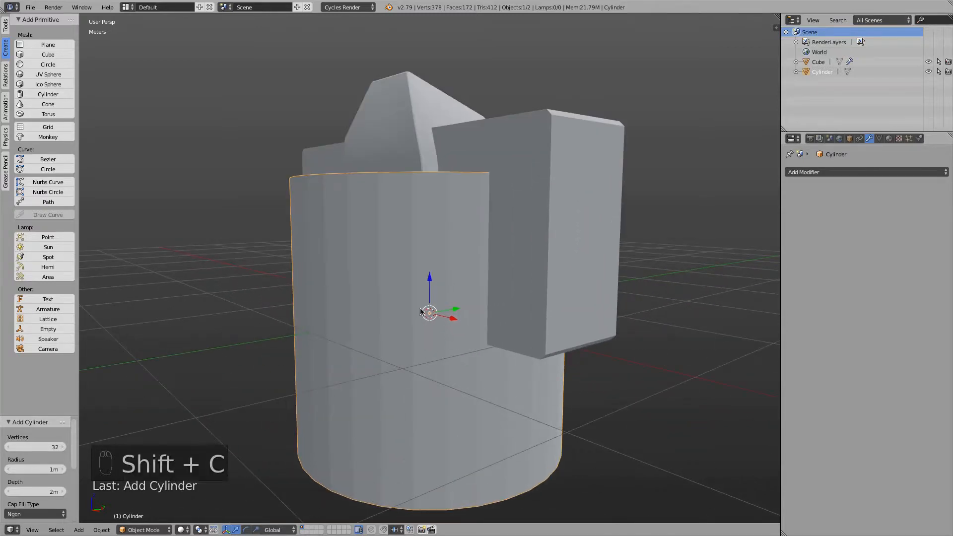
pyautogui.press('n')
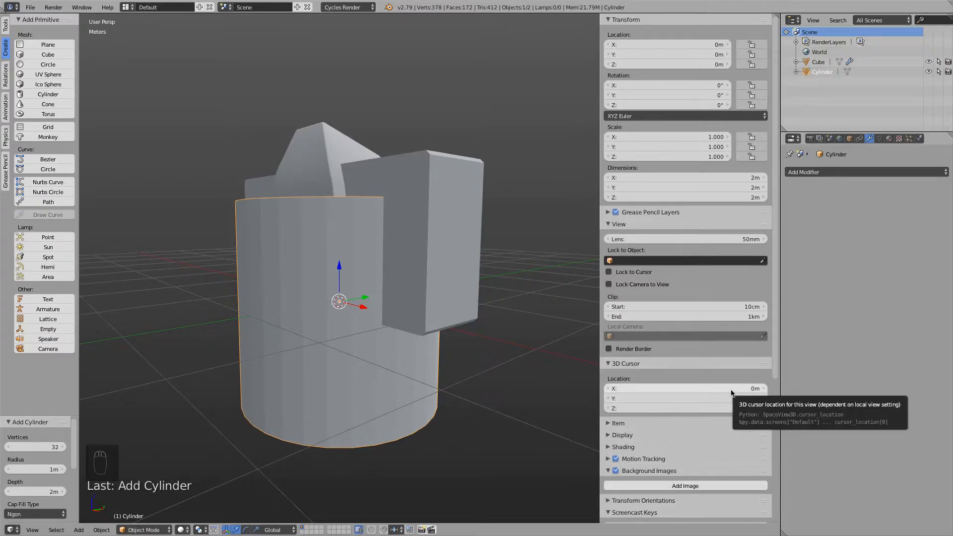
pyautogui.press('n')
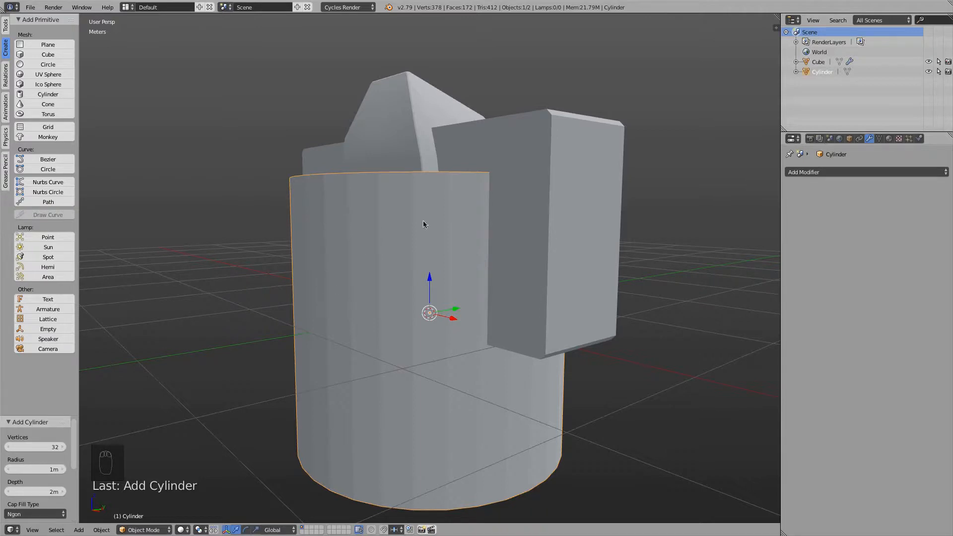
pyautogui.moveTo(389, 216); pyautogui.dragTo(341, 311, button='middle')
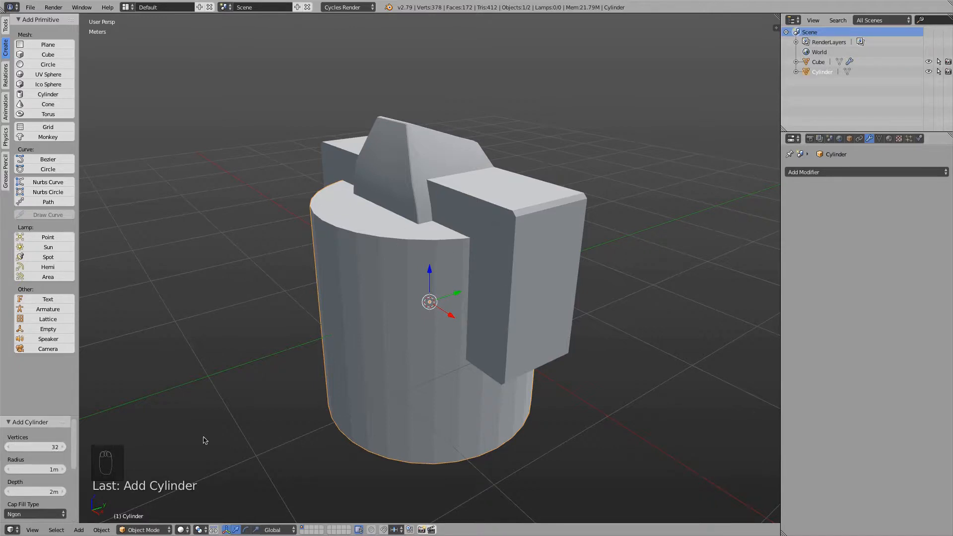
# Step: Set the new cylinder to 8 vertices and a radius of about 1.16 m
pyautogui.click(43, 448)
pyautogui.press('Return')
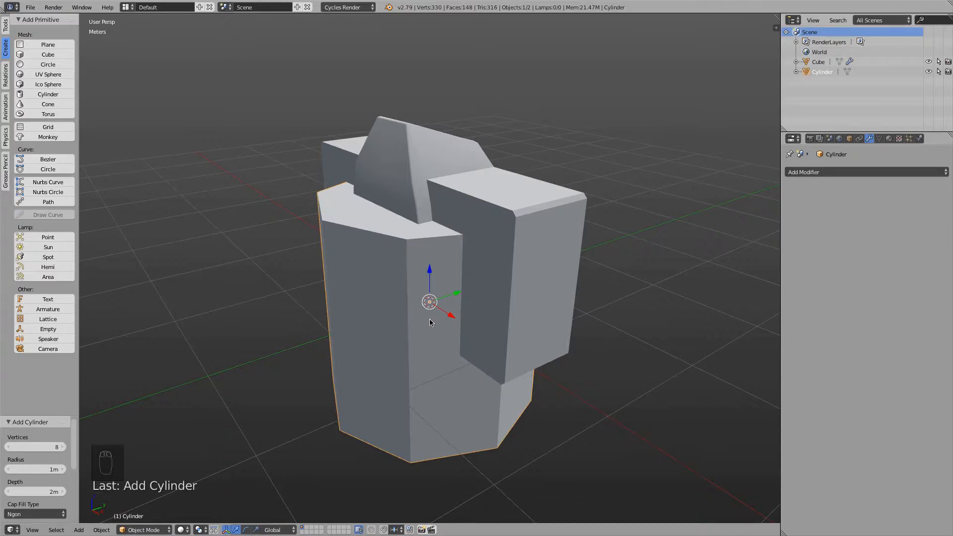
pyautogui.scroll(-2, 34, 468)
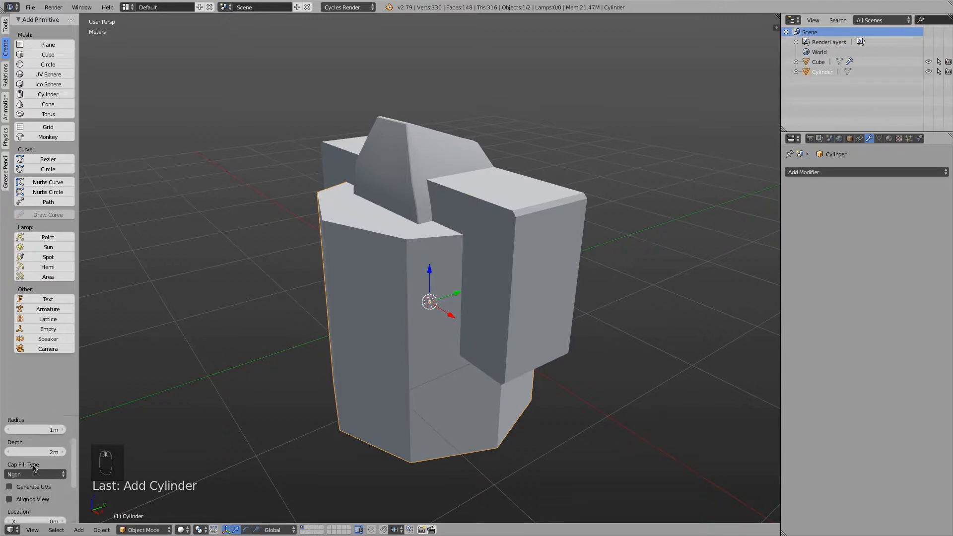
pyautogui.scroll(2, 34, 468)
pyautogui.moveTo(34, 469); pyautogui.dragTo(53, 489)
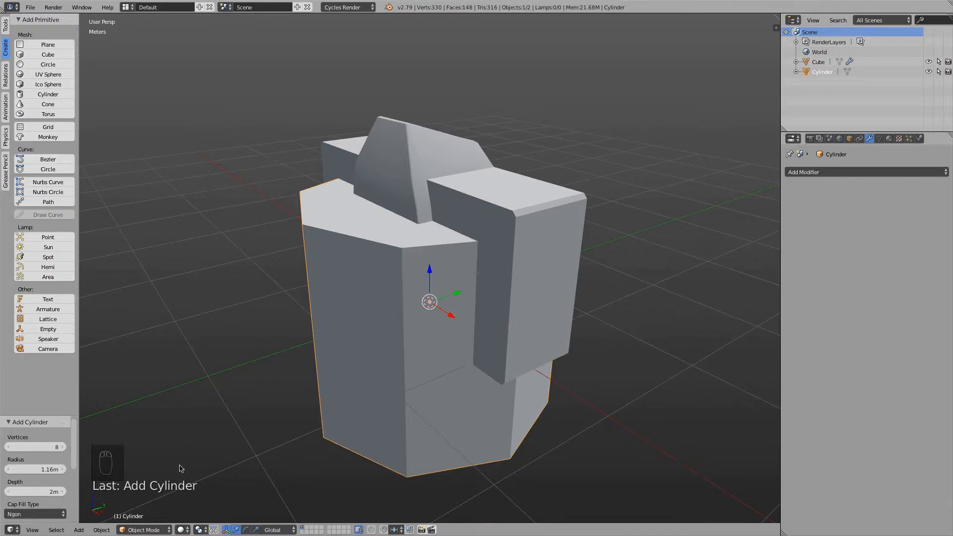
# Step: Enter Edit Mode on the eight-sided cylinder and bring up the mesh editing tools
pyautogui.click(142, 529)
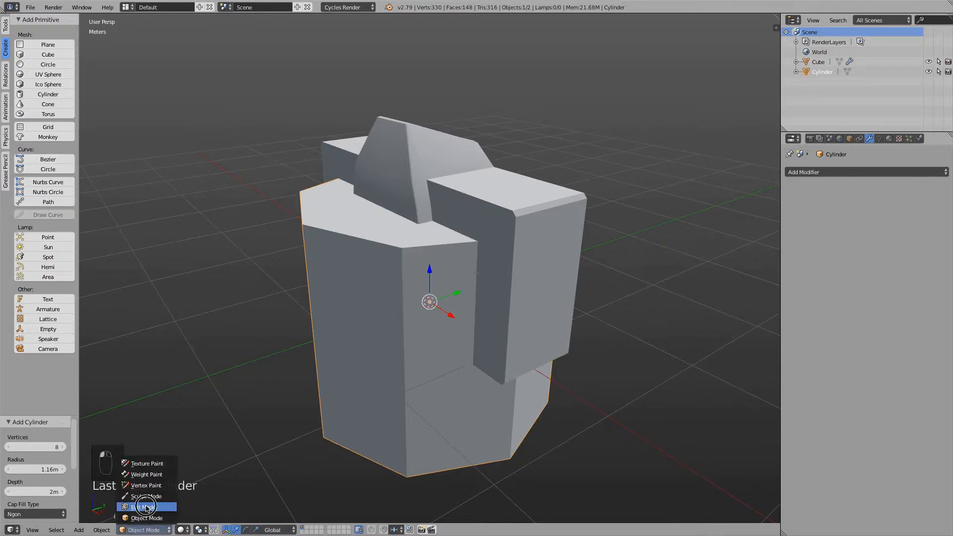
pyautogui.click(146, 509)
pyautogui.scroll(-2, 551, 234)
pyautogui.moveTo(522, 251); pyautogui.dragTo(502, 239, button='middle')
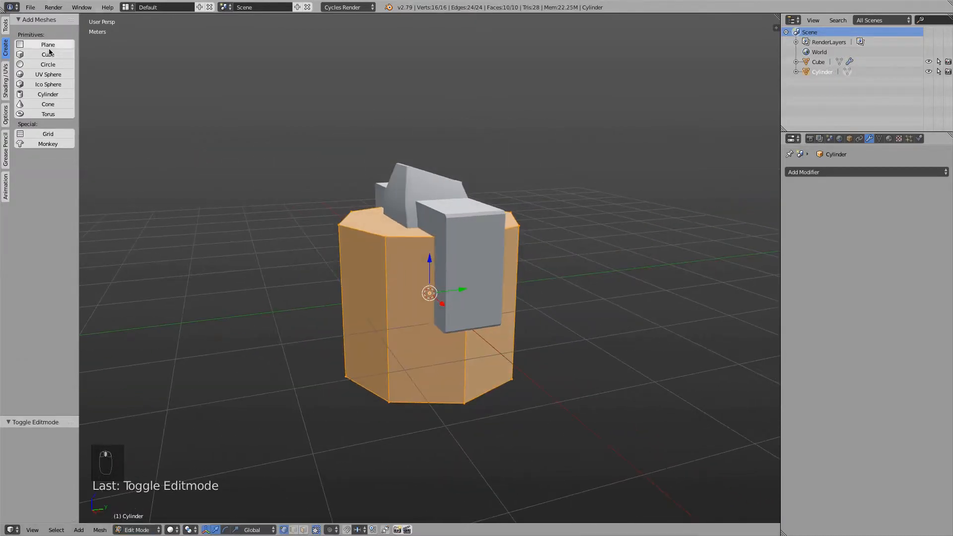
pyautogui.click(6, 29)
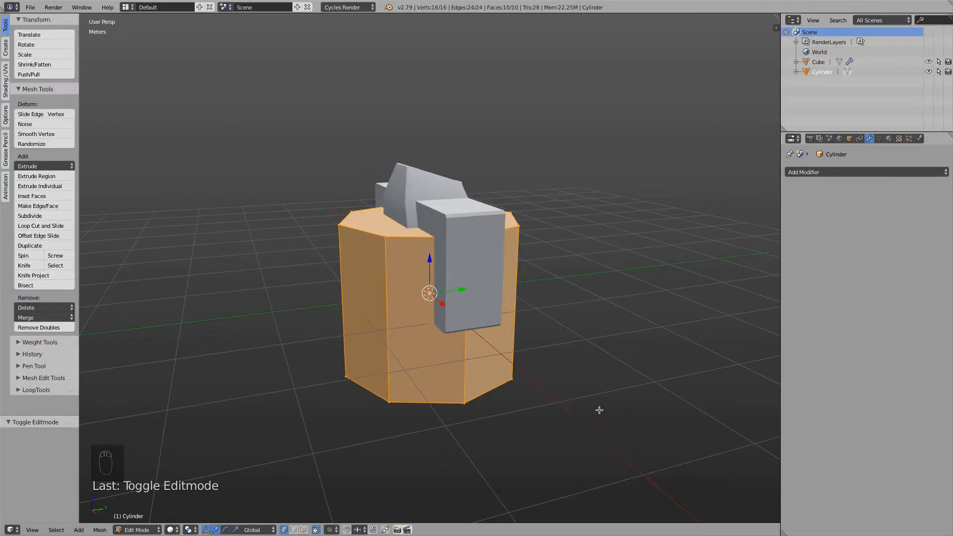
# Step: Rotate the eight-sided cylinder 90° about the global X axis so its flat end faces the camera body
pyautogui.press('r')
pyautogui.press('x')
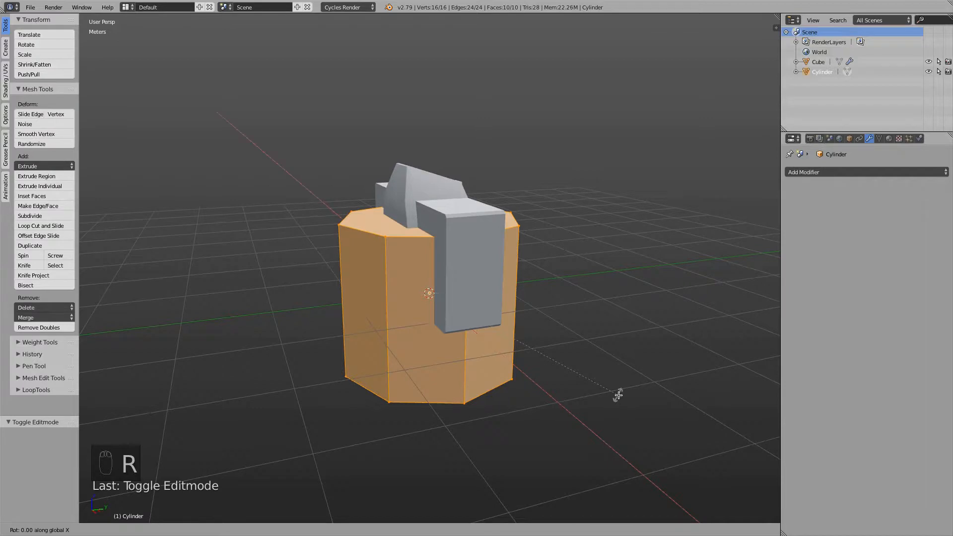
pyautogui.write('90')
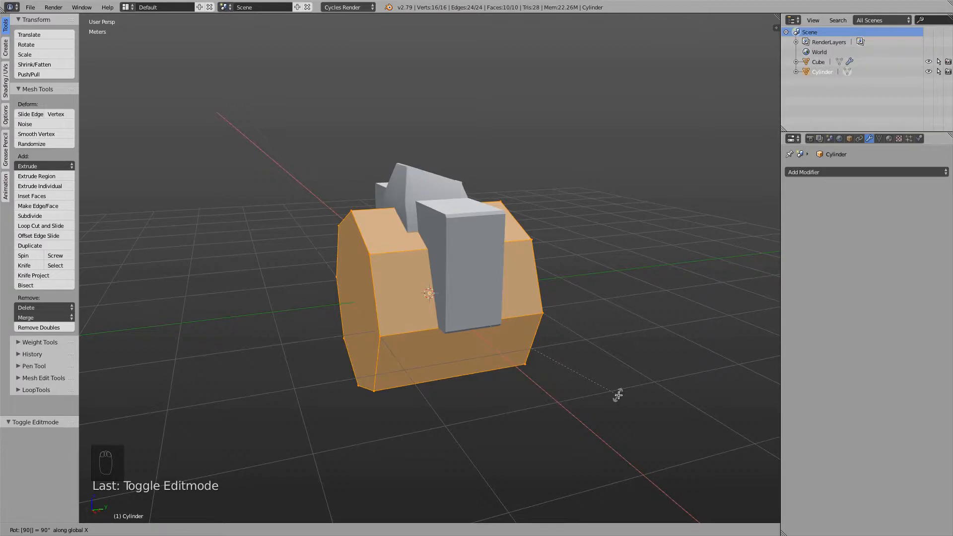
pyautogui.press('Return')
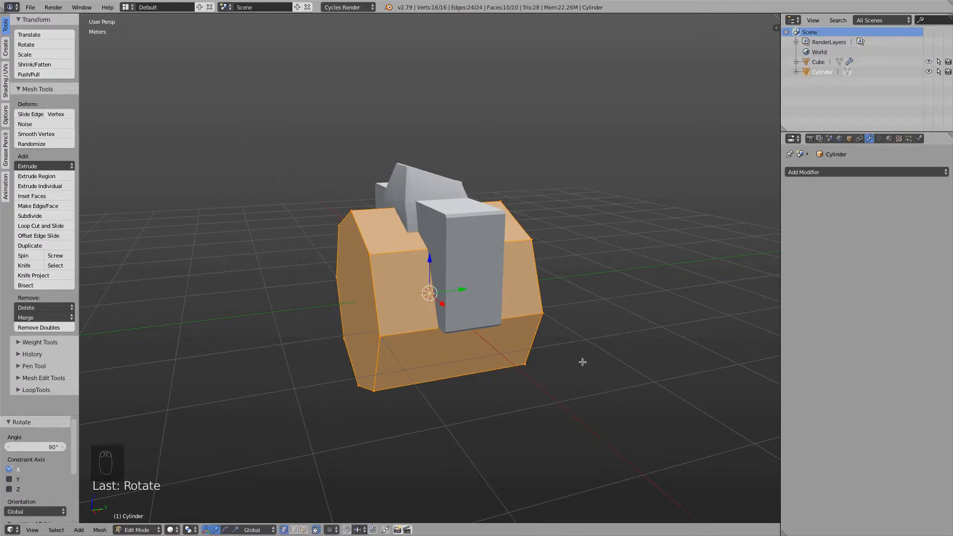
# Step: Move the cylinder about -1.6 m along the Y axis so it sits in front of the camera body
pyautogui.moveTo(583, 359); pyautogui.dragTo(552, 326, button='middle')
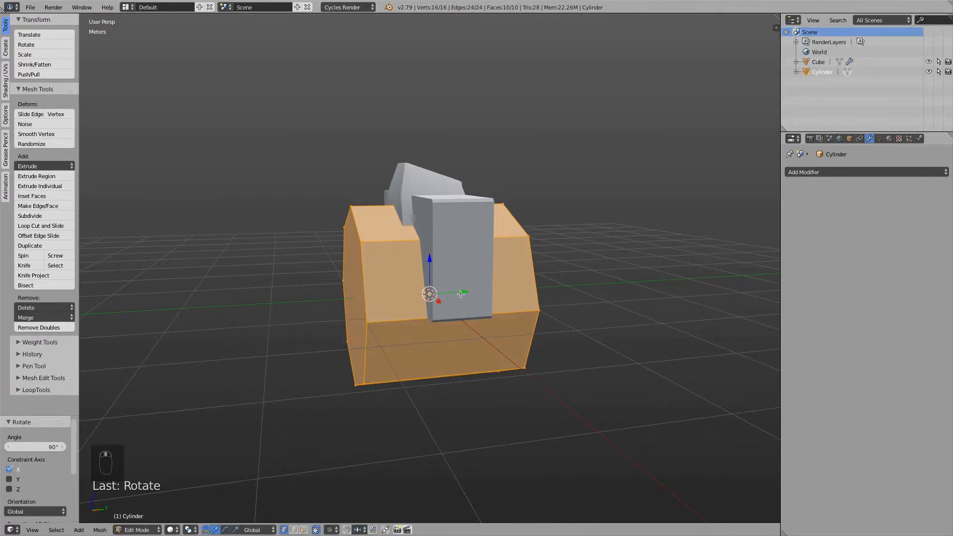
pyautogui.press('g')
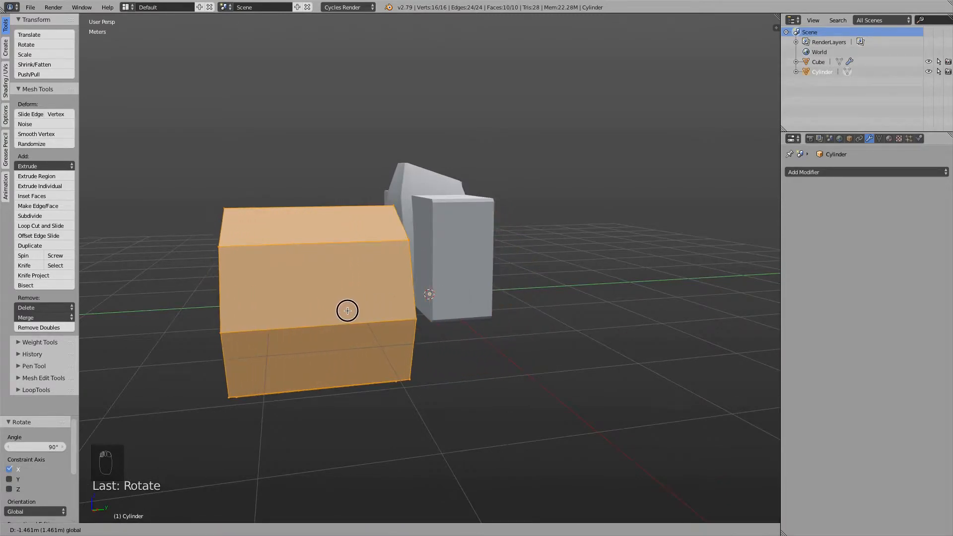
pyautogui.click(335, 314)
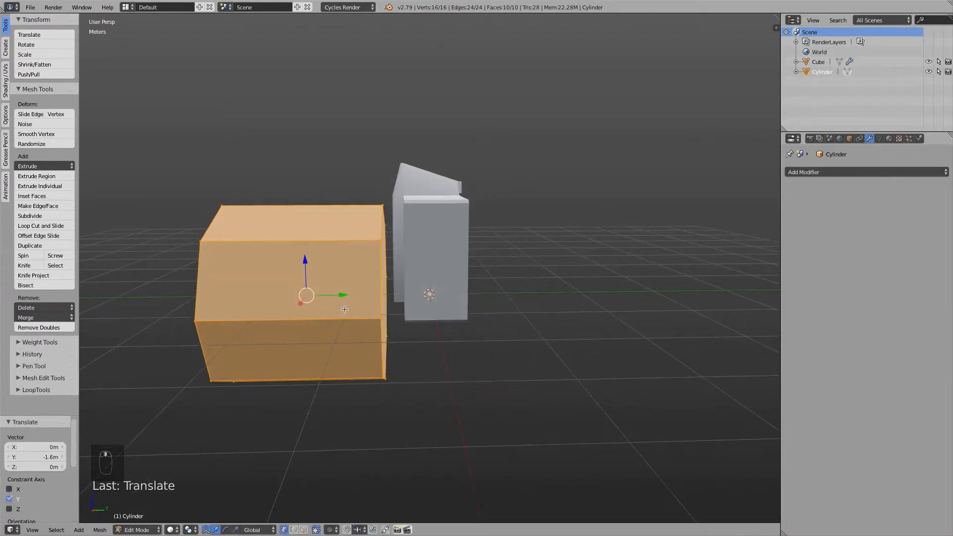
# Step: Examine the cylinder's placement relative to the camera body from several angles and distances
pyautogui.moveTo(345, 309); pyautogui.dragTo(405, 268, button='middle')
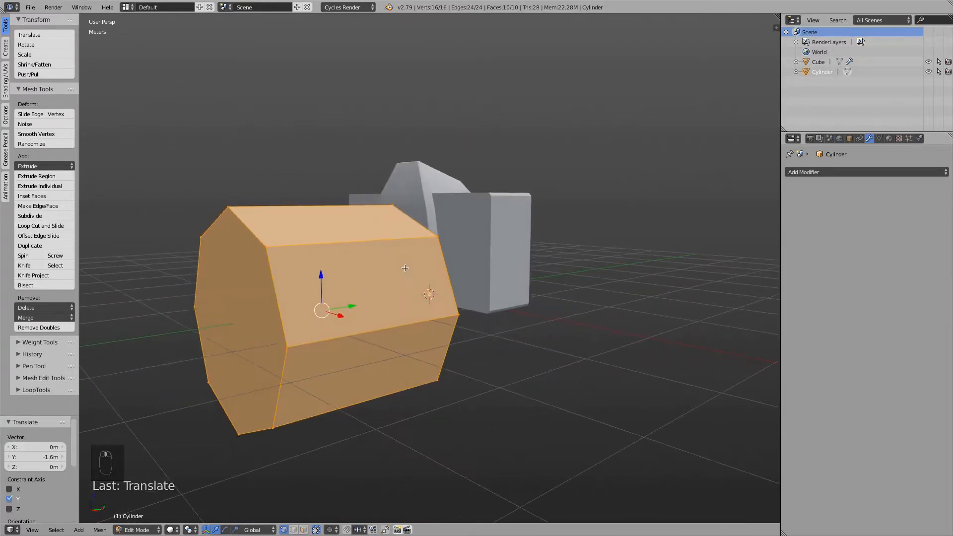
pyautogui.moveTo(342, 226); pyautogui.dragTo(363, 258, button='middle')
pyautogui.moveTo(482, 414); pyautogui.dragTo(486, 399, button='middle')
pyautogui.moveTo(496, 275); pyautogui.dragTo(389, 217, button='middle')
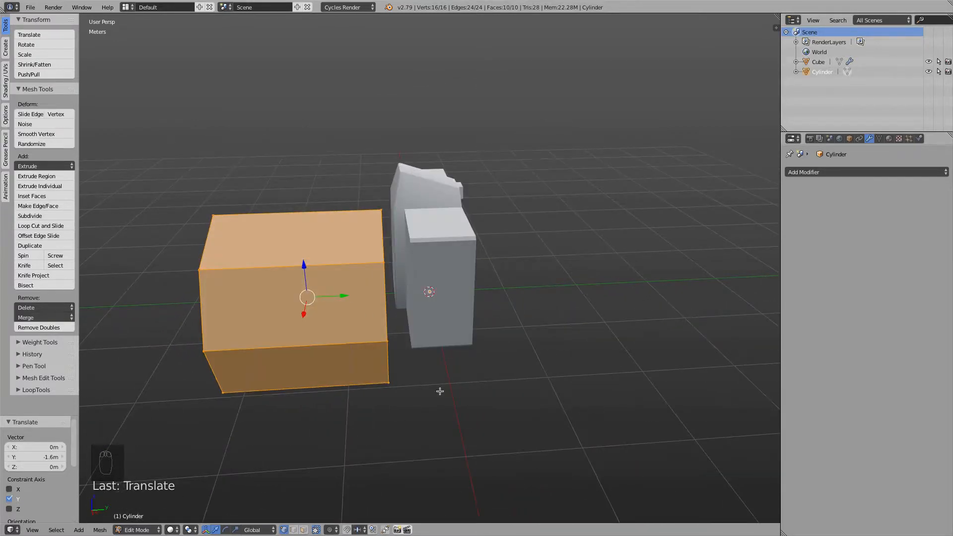
pyautogui.moveTo(427, 278); pyautogui.dragTo(457, 319, button='middle')
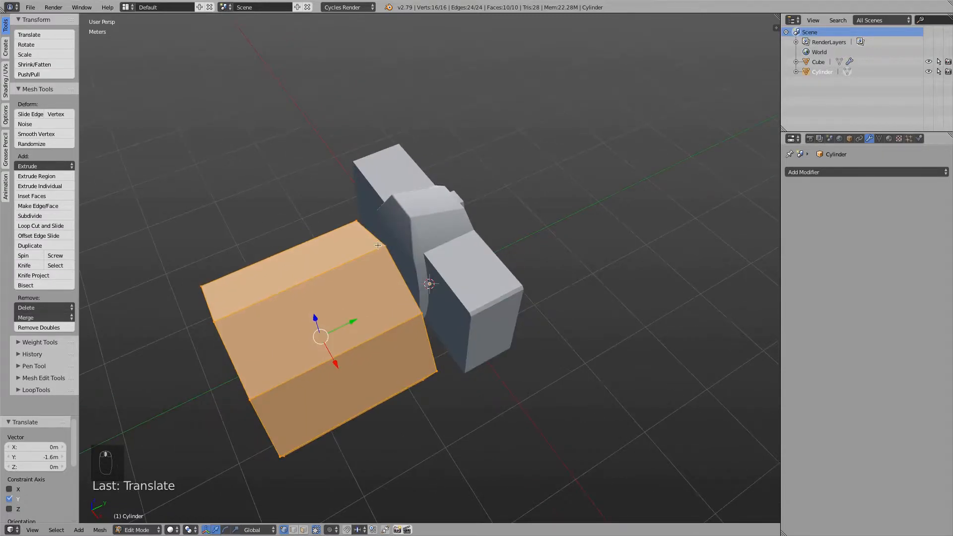
pyautogui.scroll(2, 378, 245)
pyautogui.moveTo(380, 252); pyautogui.dragTo(397, 227, button='middle')
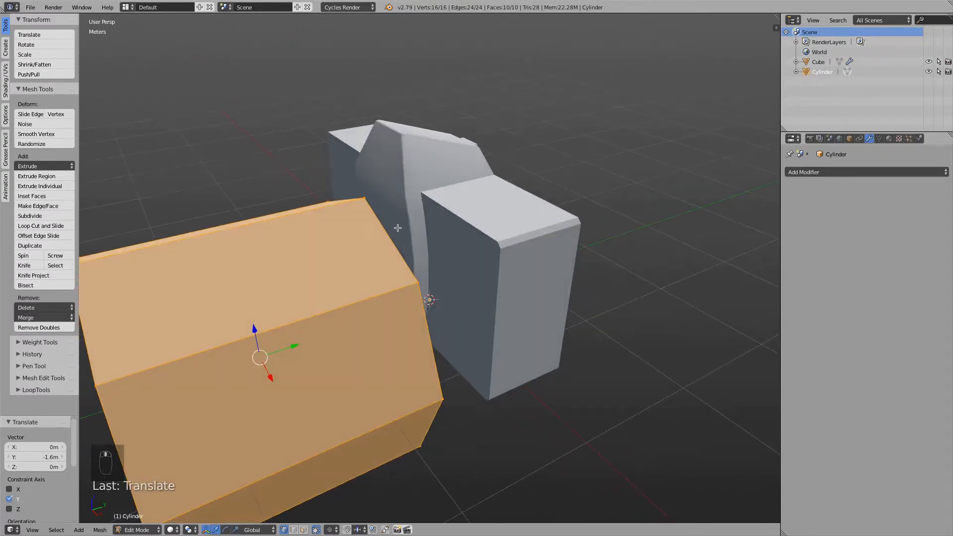
pyautogui.scroll(-3, 401, 238)
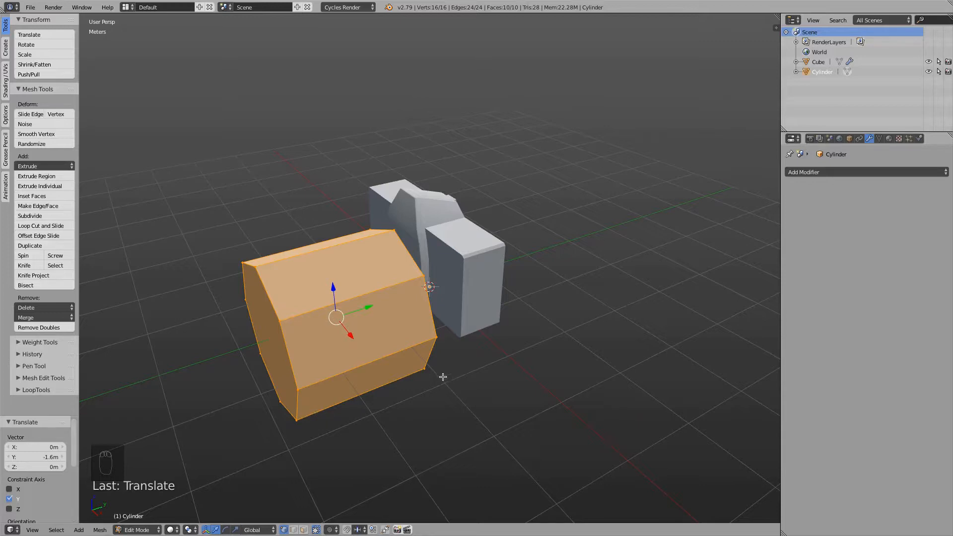
pyautogui.moveTo(442, 377); pyautogui.dragTo(466, 366, button='middle')
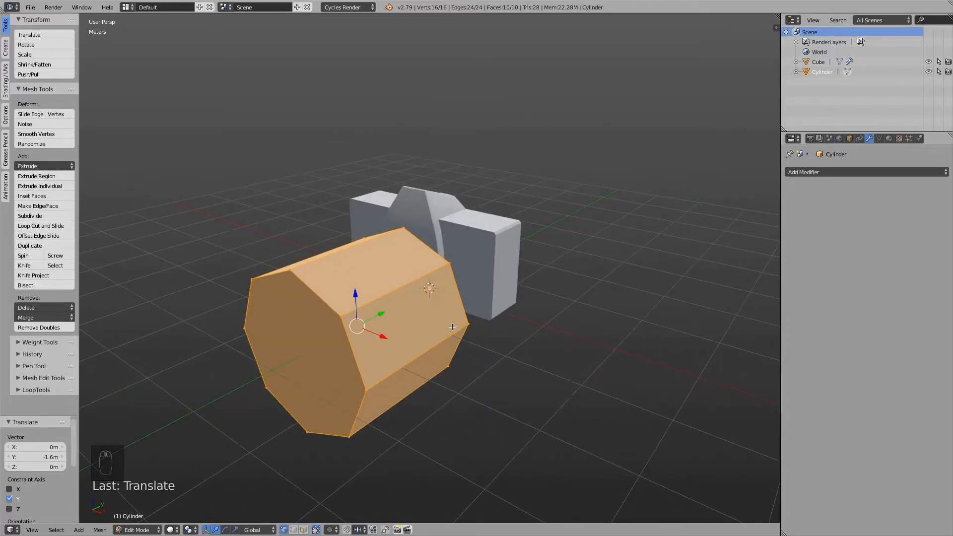
# Step: Compare the front view of the cylinder and camera body in orthographic and perspective projection
pyautogui.press('KP_1')
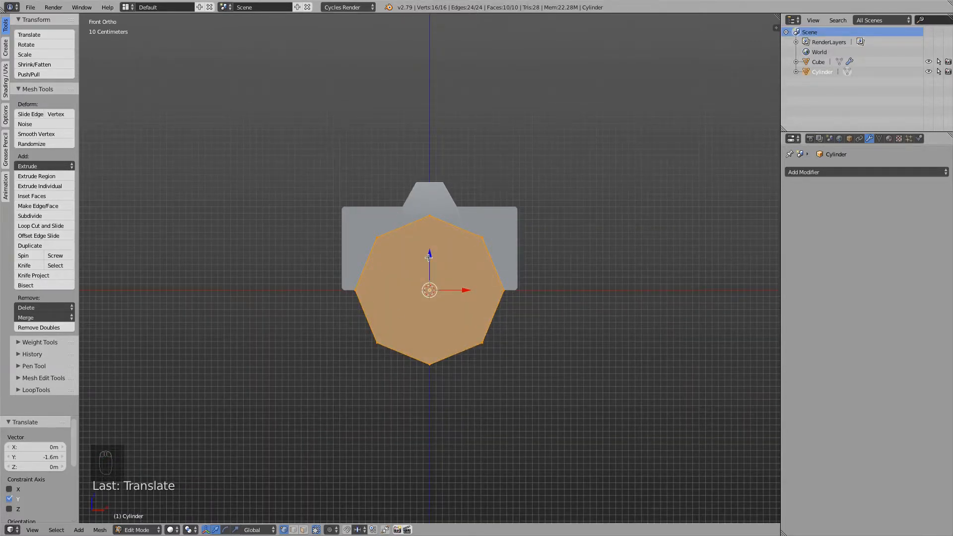
pyautogui.press('KP_5')
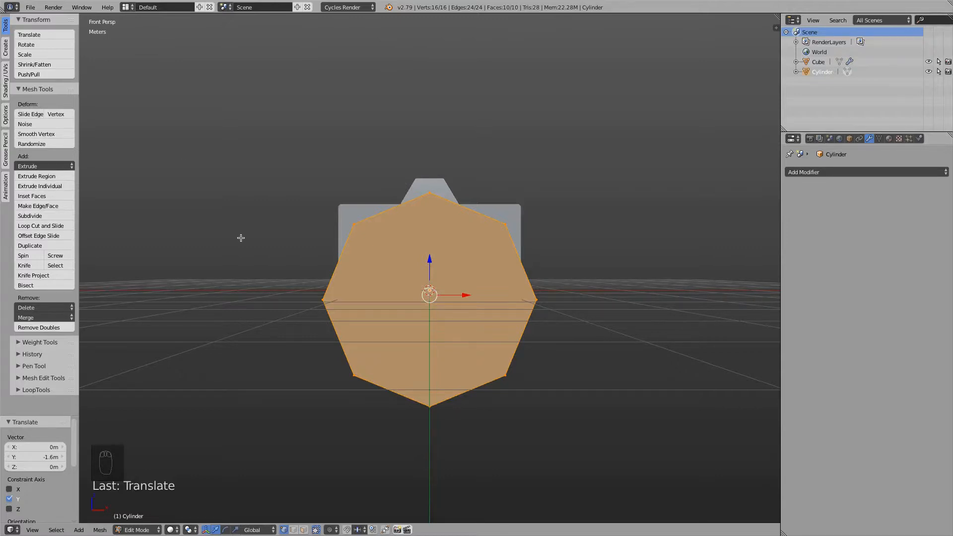
pyautogui.press('KP_5')
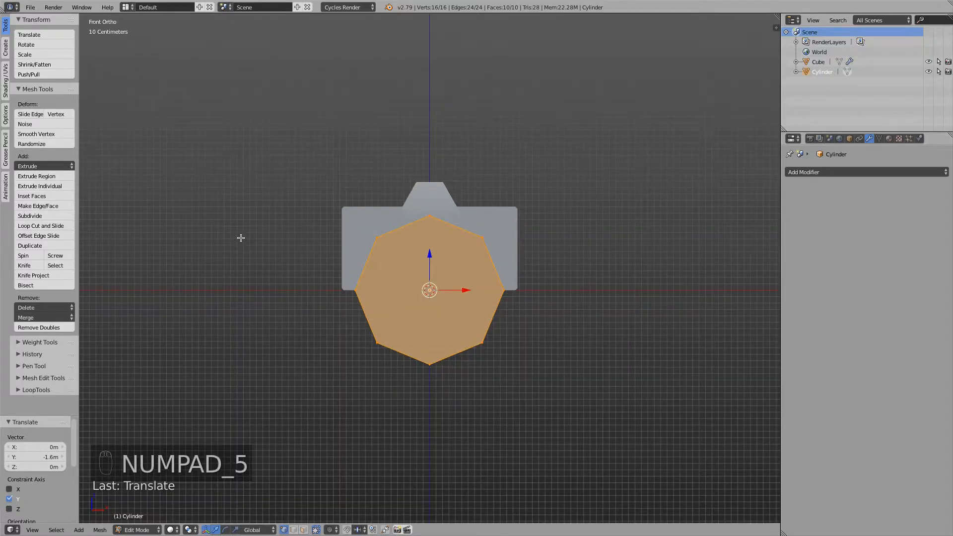
pyautogui.click(31, 530)
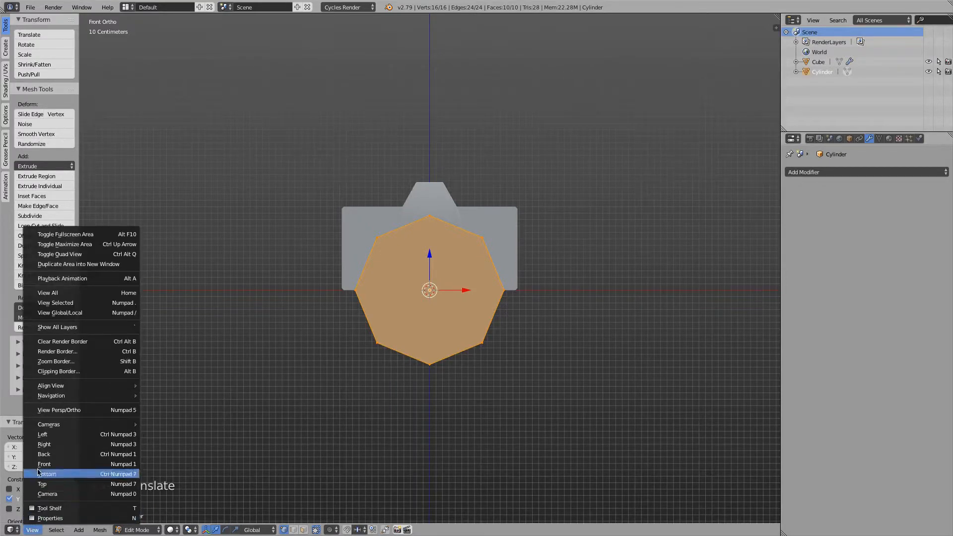
pyautogui.click(64, 414)
pyautogui.click(31, 530)
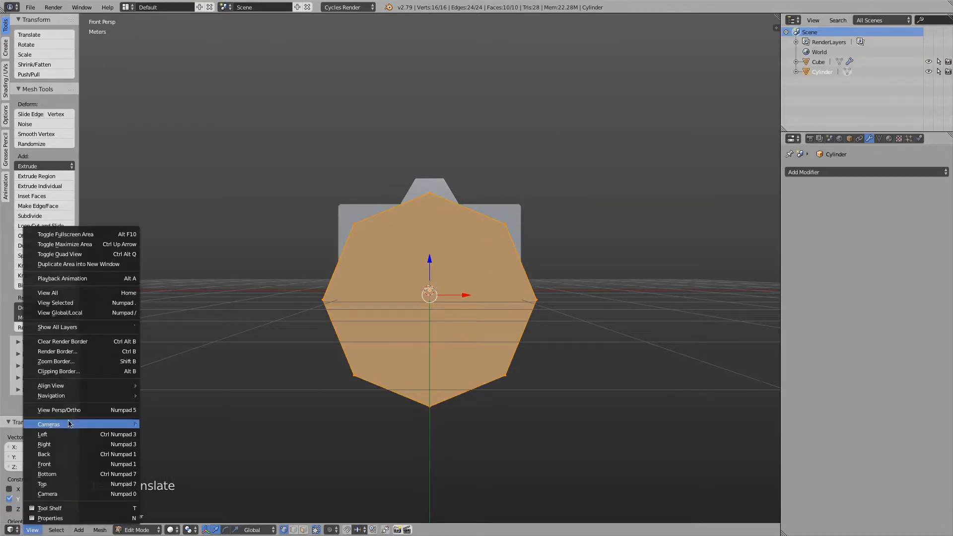
pyautogui.click(70, 410)
pyautogui.moveTo(564, 535)
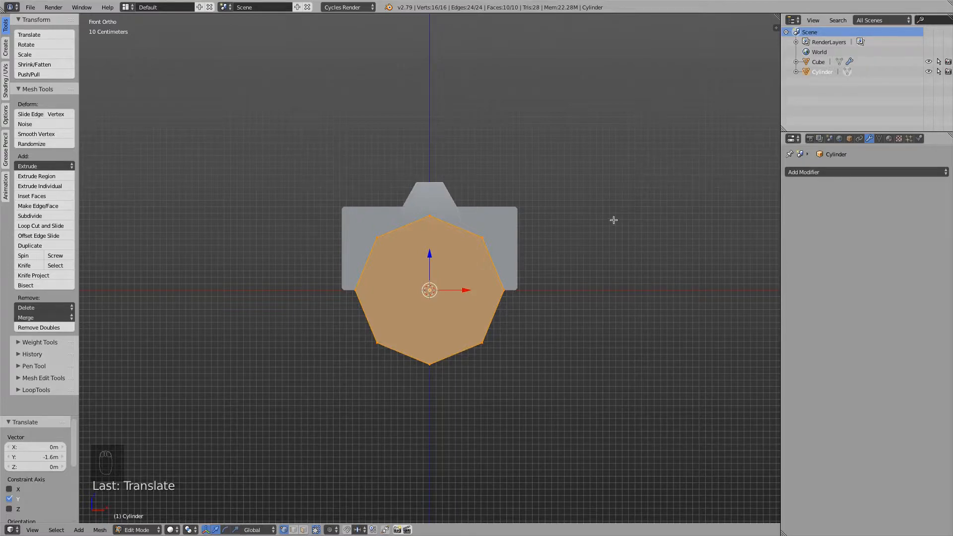
# Step: Compare orthographic and perspective projection of the model from an angled view, ending in perspective
pyautogui.moveTo(467, 354); pyautogui.dragTo(492, 397, button='middle')
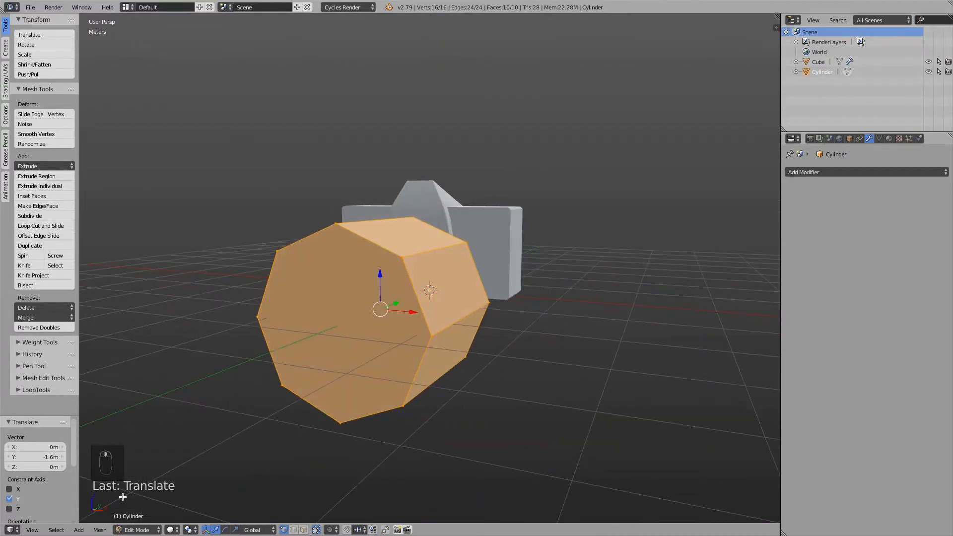
pyautogui.click(33, 529)
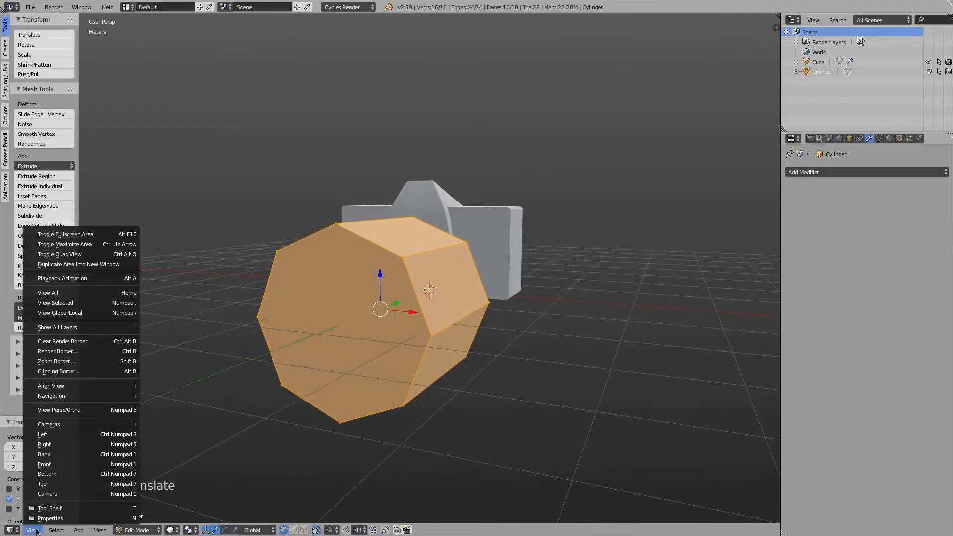
pyautogui.click(55, 405)
pyautogui.moveTo(421, 262); pyautogui.dragTo(482, 289, button='middle')
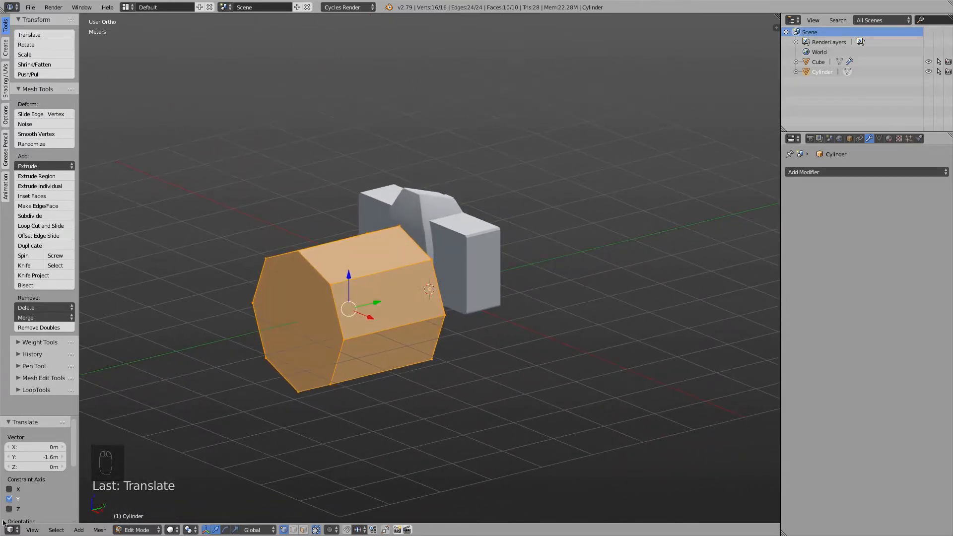
pyautogui.click(32, 529)
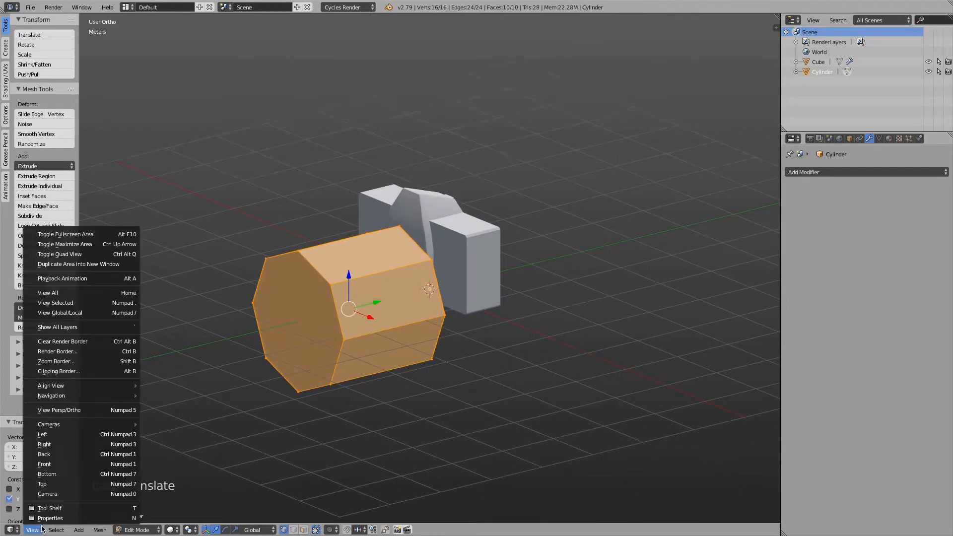
pyautogui.click(80, 411)
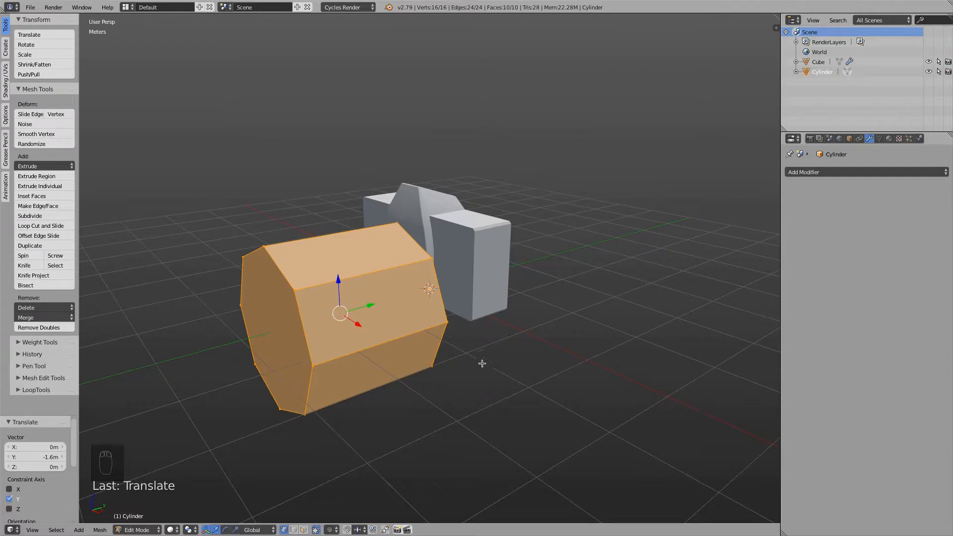
pyautogui.moveTo(481, 362); pyautogui.dragTo(526, 361, button='middle')
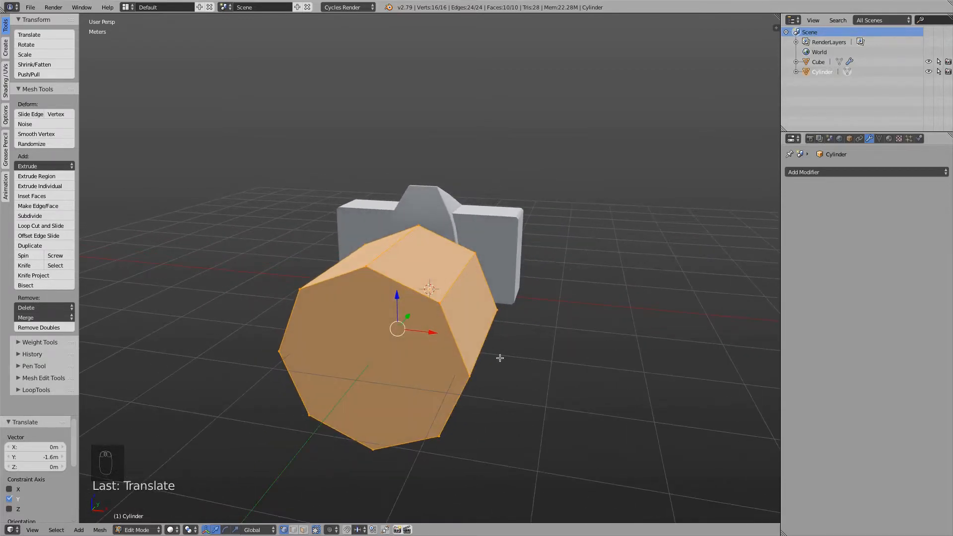
# Step: Show the model in the front orthographic view with wireframe viewport shading
pyautogui.press('KP_1')
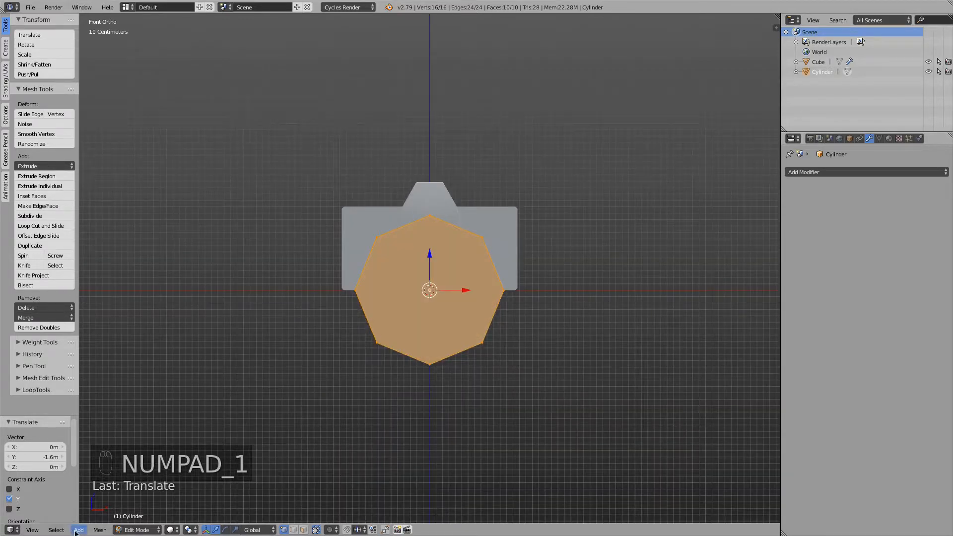
pyautogui.click(33, 530)
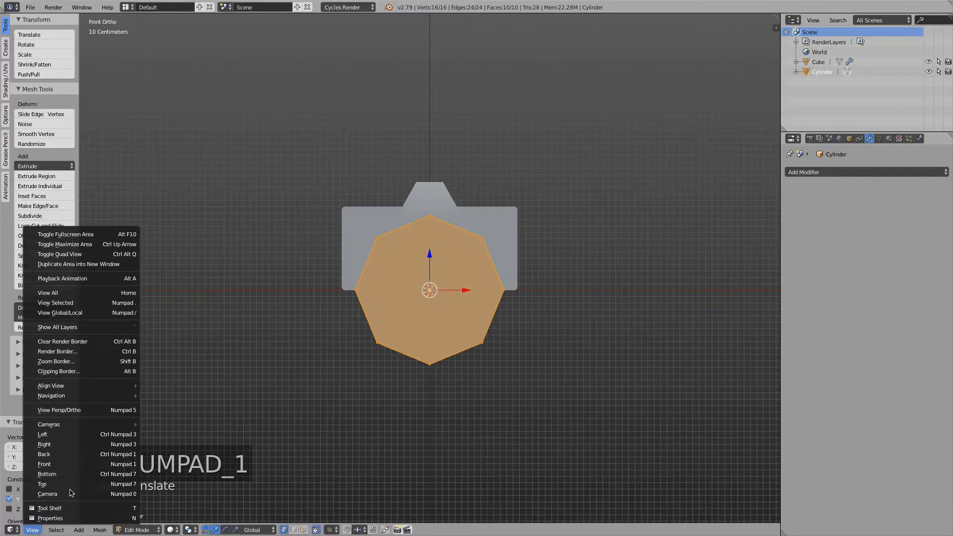
pyautogui.click(54, 465)
pyautogui.scroll(1, 473, 239)
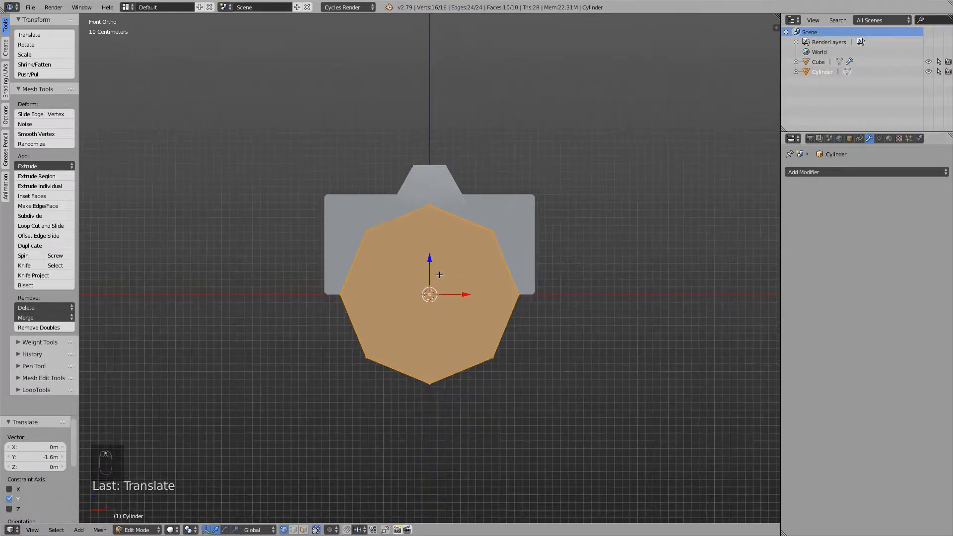
pyautogui.click(171, 531)
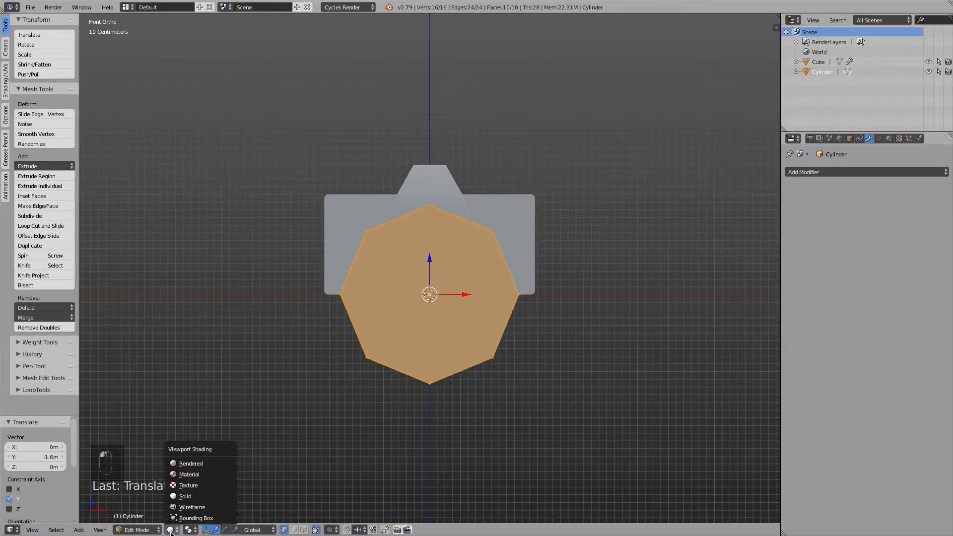
pyautogui.click(189, 507)
# Step: Raise the cylinder to the middle of the camera body's height and scale it uniformly to about 0.409
pyautogui.moveTo(428, 260); pyautogui.dragTo(431, 210)
pyautogui.scroll(1, 441, 223)
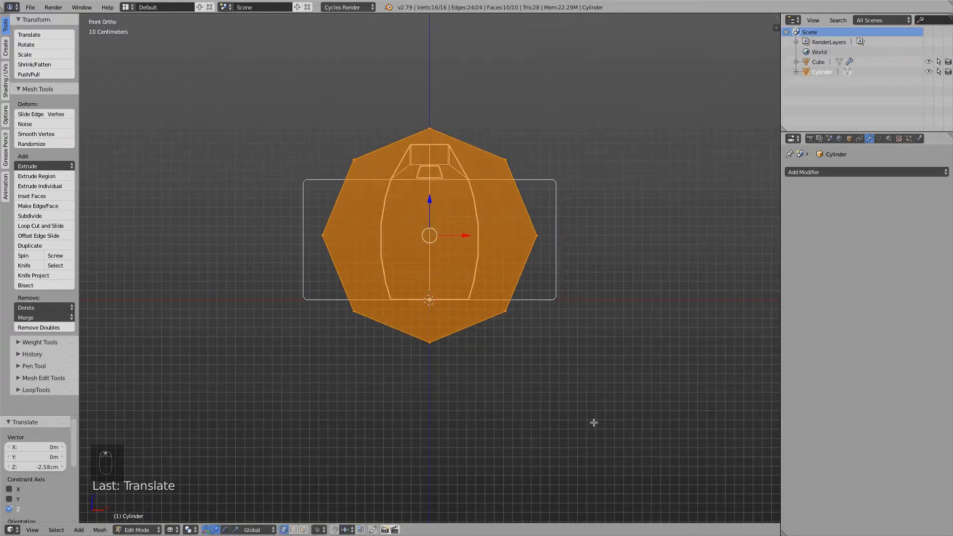
pyautogui.press('s')
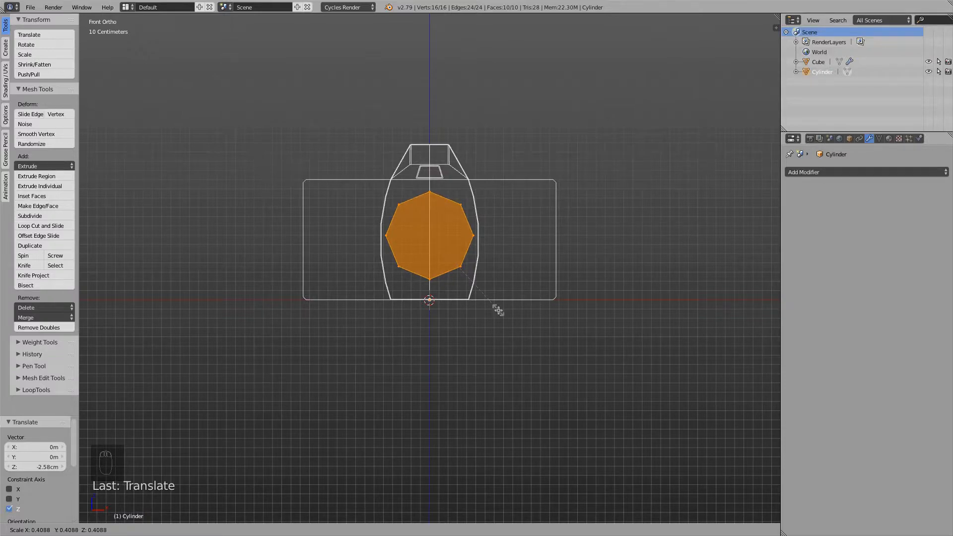
pyautogui.click(498, 311)
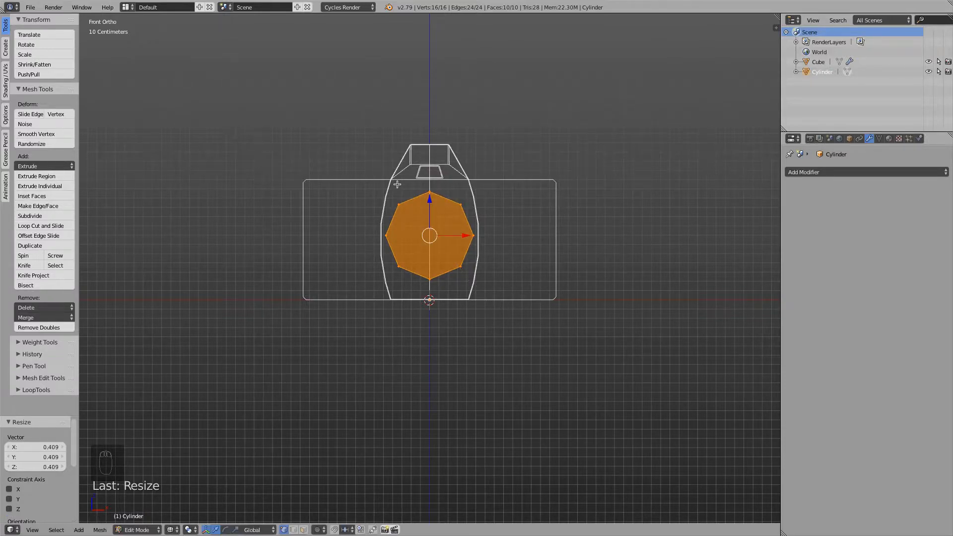
# Step: In the right orthographic view, select the cylinder's end facing the camera body and move it 11.2 cm along Y towards the body
pyautogui.press('KP_3')
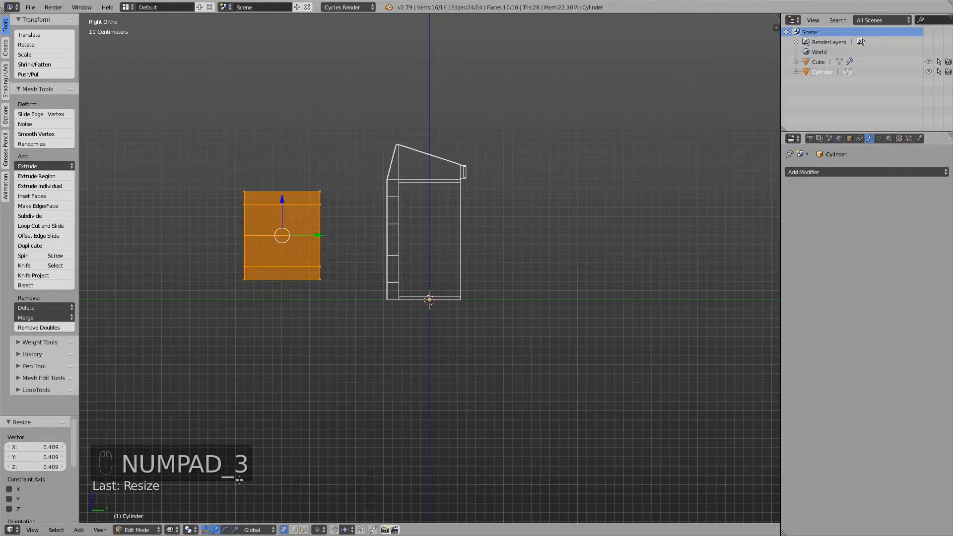
pyautogui.scroll(2, 250, 201)
pyautogui.keyDown('shift'); pyautogui.moveTo(251, 201); pyautogui.dragTo(288, 203, button='middle'); pyautogui.keyUp('shift')
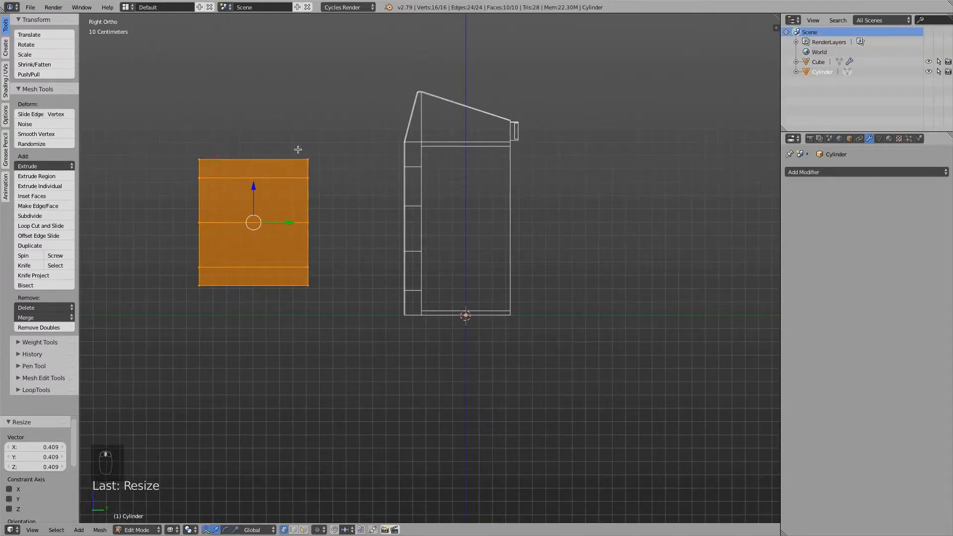
pyautogui.press('a')
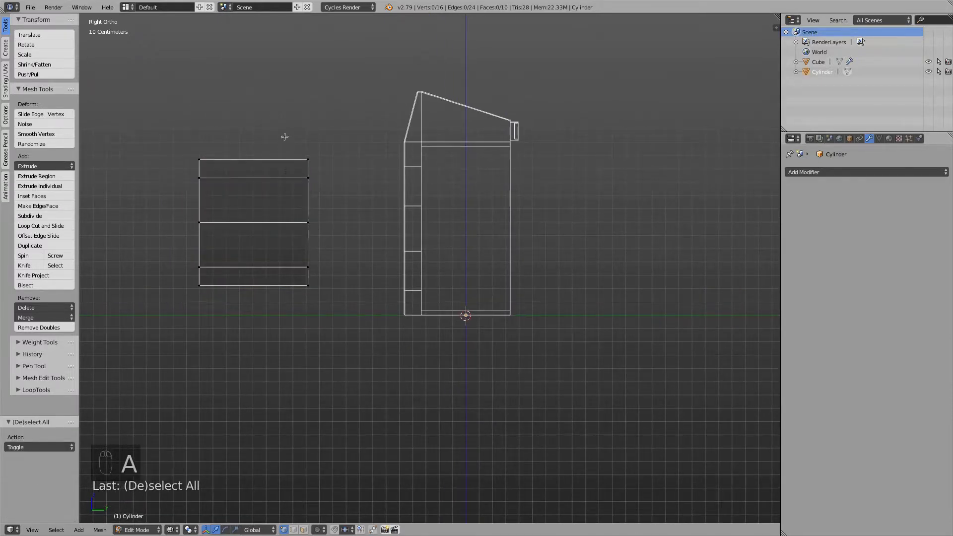
pyautogui.press('b')
pyautogui.moveTo(284, 136); pyautogui.dragTo(328, 317)
pyautogui.moveTo(325, 313); pyautogui.dragTo(326, 313)
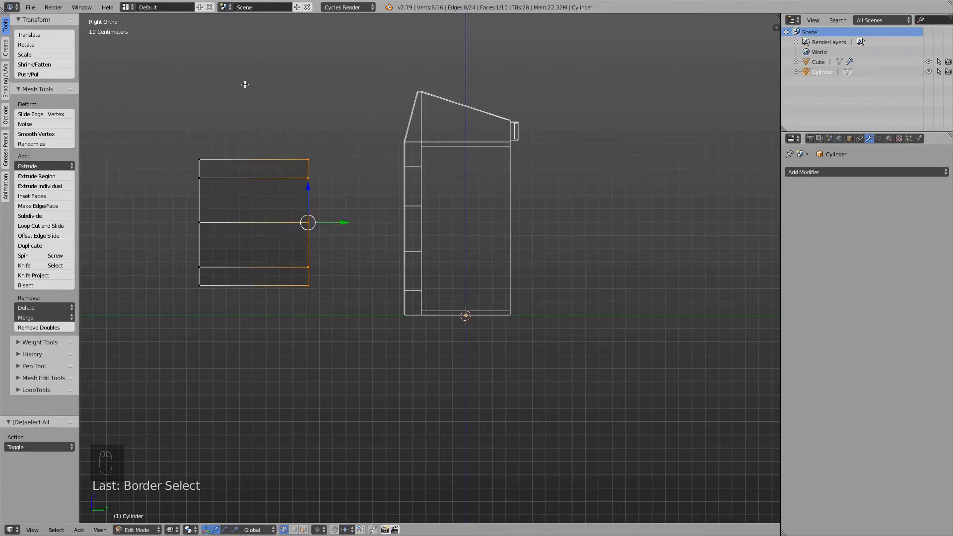
pyautogui.moveTo(333, 148); pyautogui.dragTo(310, 168, button='middle')
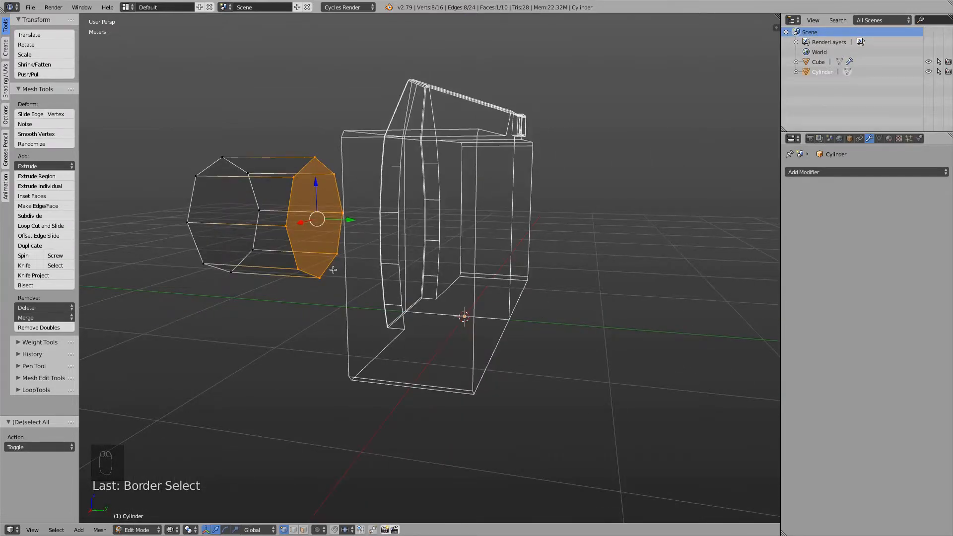
pyautogui.press('KP_3')
pyautogui.moveTo(328, 231); pyautogui.dragTo(342, 231)
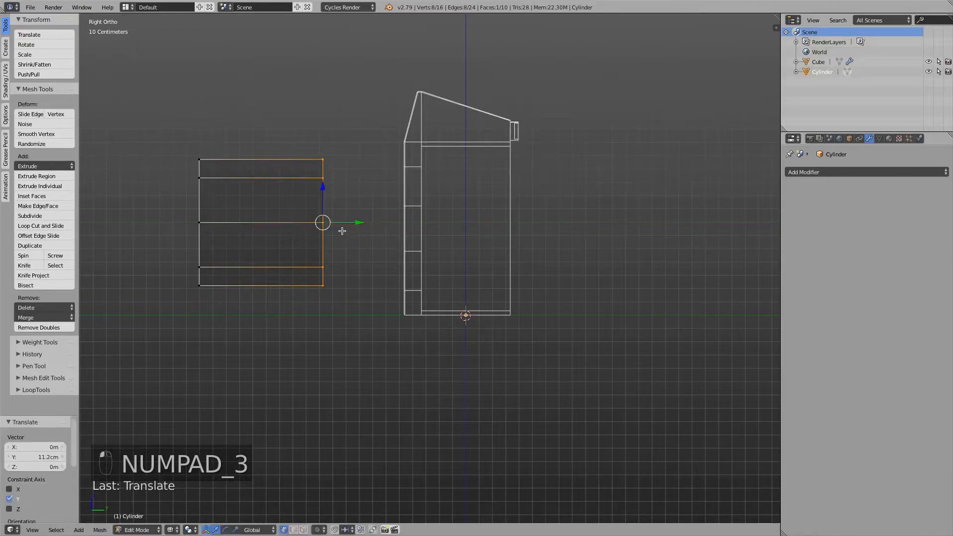
# Step: Switch to solid shading and inset the cylinder's end face towards the camera body by about 5.25 cm
pyautogui.moveTo(342, 231); pyautogui.dragTo(300, 219, button='middle')
pyautogui.keyDown('shift'); pyautogui.moveTo(323, 226); pyautogui.dragTo(402, 267, button='middle'); pyautogui.keyUp('shift')
pyautogui.moveTo(396, 228); pyautogui.dragTo(392, 220, button='middle')
pyautogui.scroll(2, 392, 221)
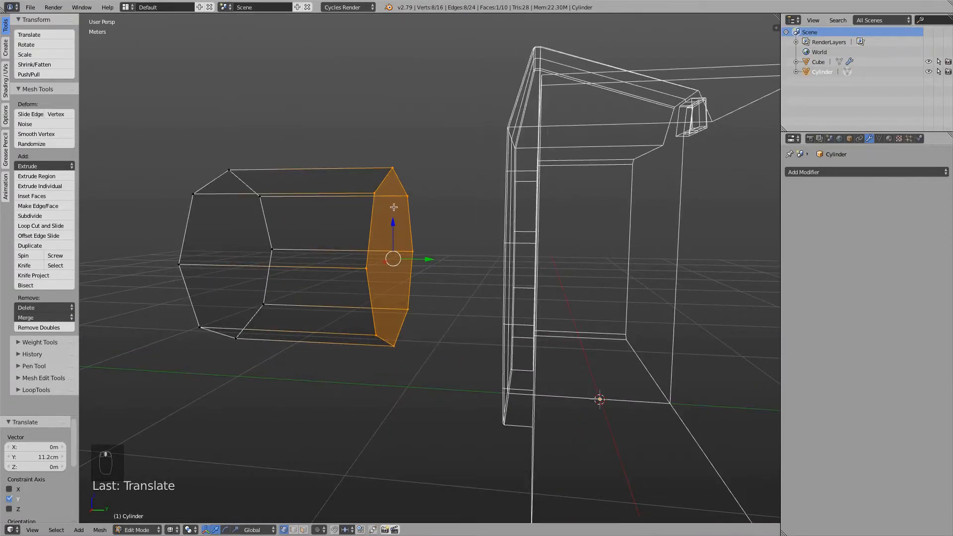
pyautogui.press('z')
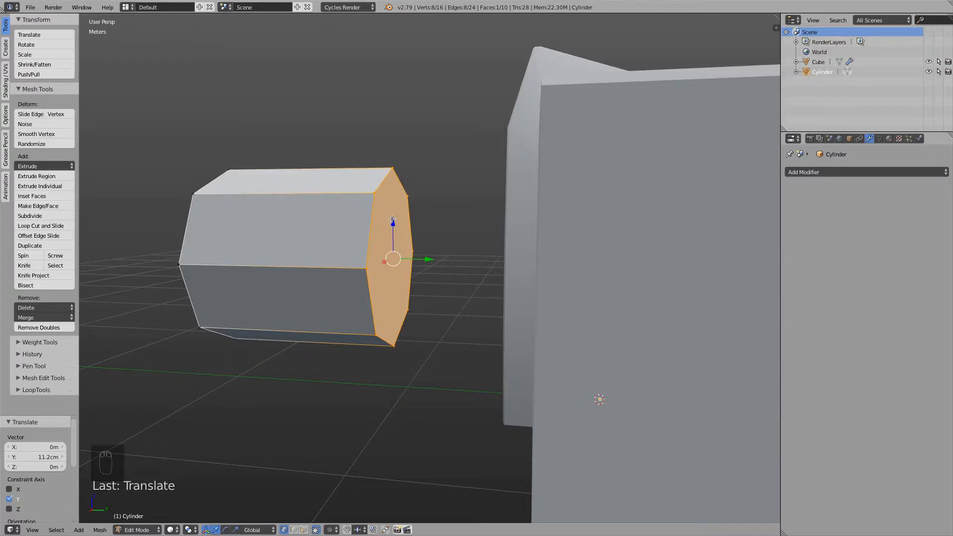
pyautogui.moveTo(392, 220); pyautogui.dragTo(387, 233, button='middle')
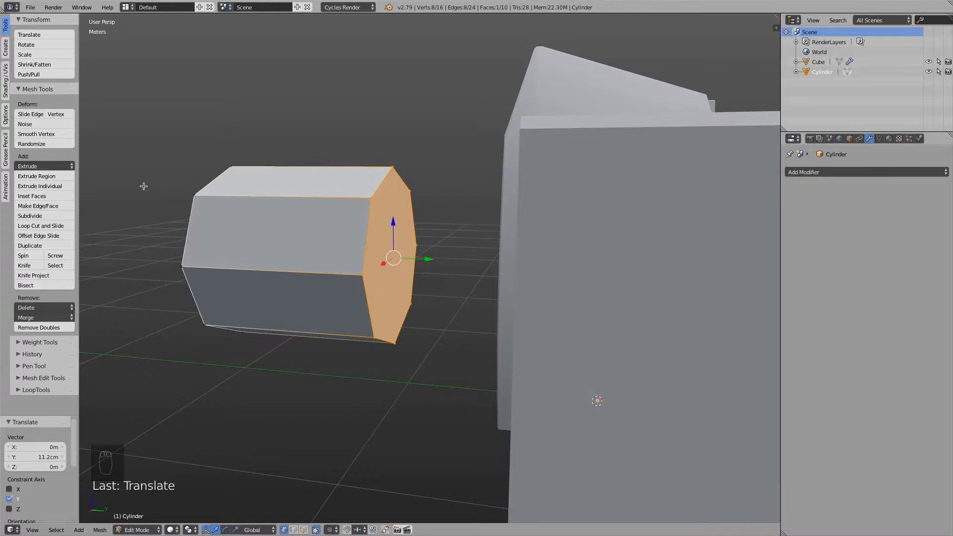
pyautogui.click(65, 198)
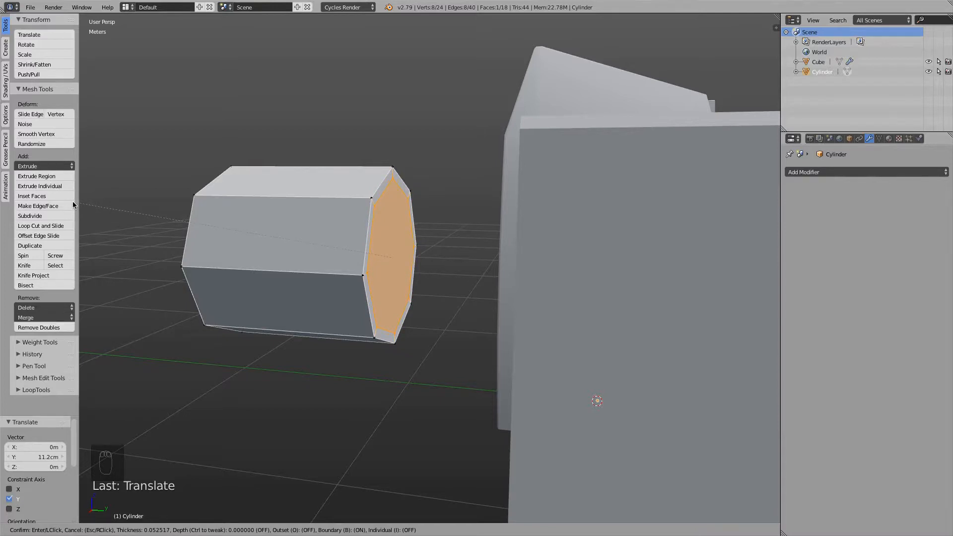
pyautogui.click(72, 201)
# Step: Extrude the inset rear face outward by about 5.1 cm to form a narrower collar, and clear the selection
pyautogui.moveTo(121, 207); pyautogui.dragTo(358, 259, button='middle')
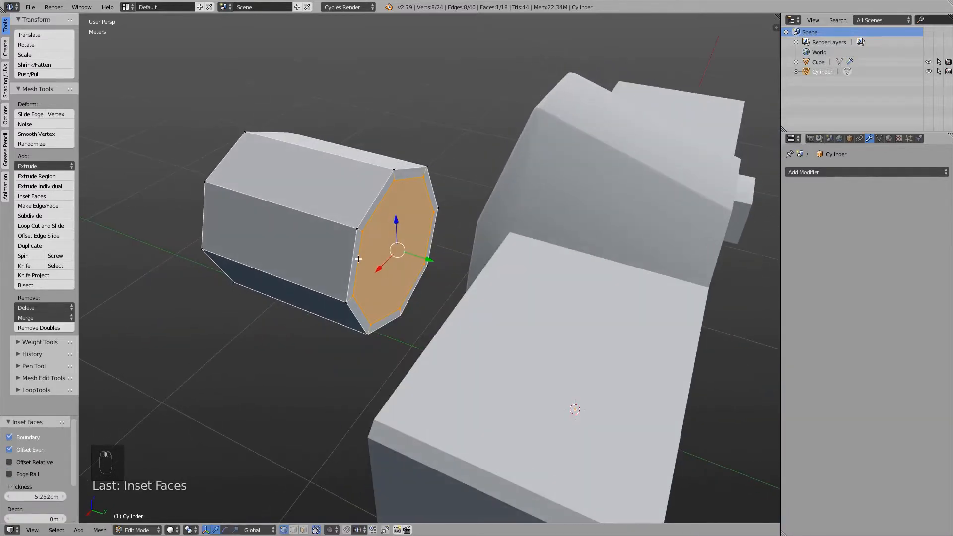
pyautogui.press('e')
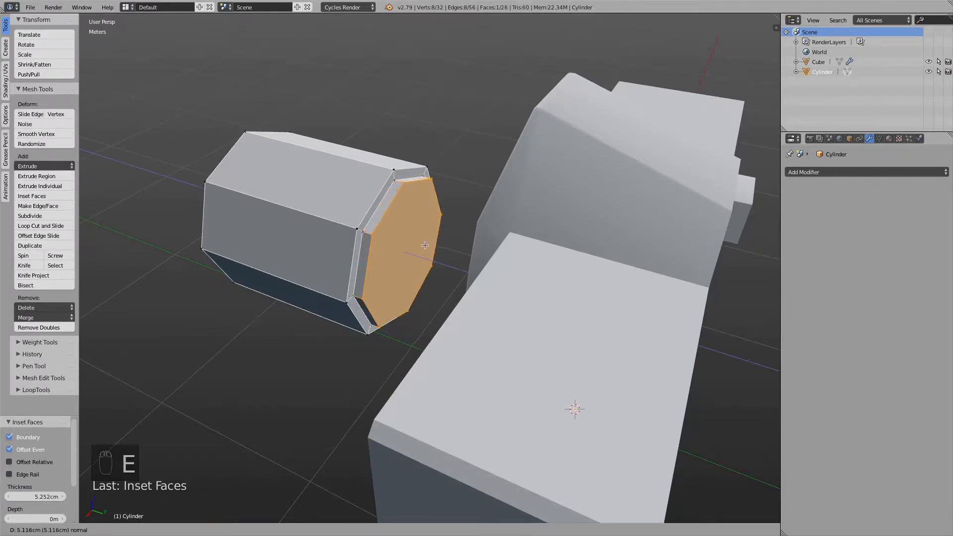
pyautogui.click(426, 248)
pyautogui.moveTo(426, 248); pyautogui.dragTo(344, 192, button='middle')
pyautogui.press('a')
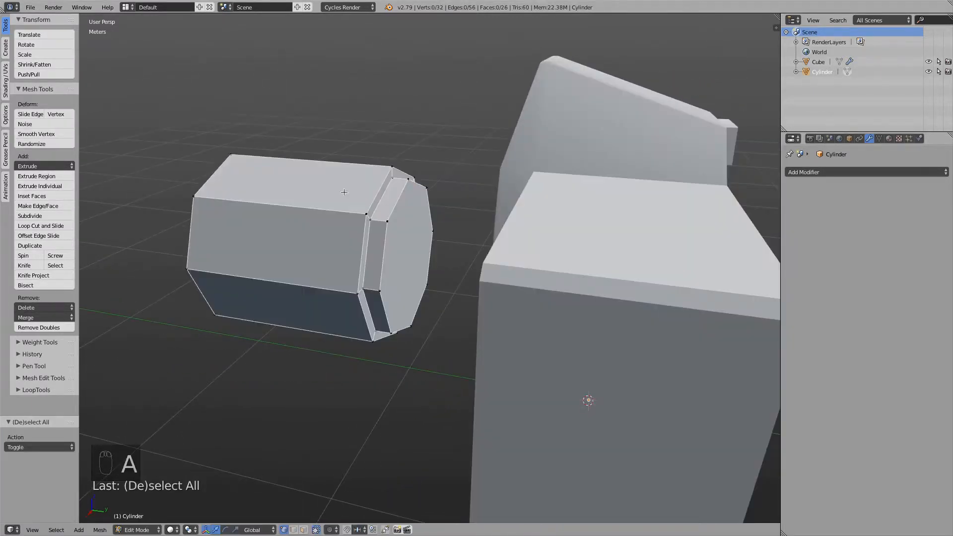
# Step: In face select mode, select the cylinder's front end face and inset it by about 5.25 cm
pyautogui.moveTo(281, 217); pyautogui.dragTo(422, 214, button='middle')
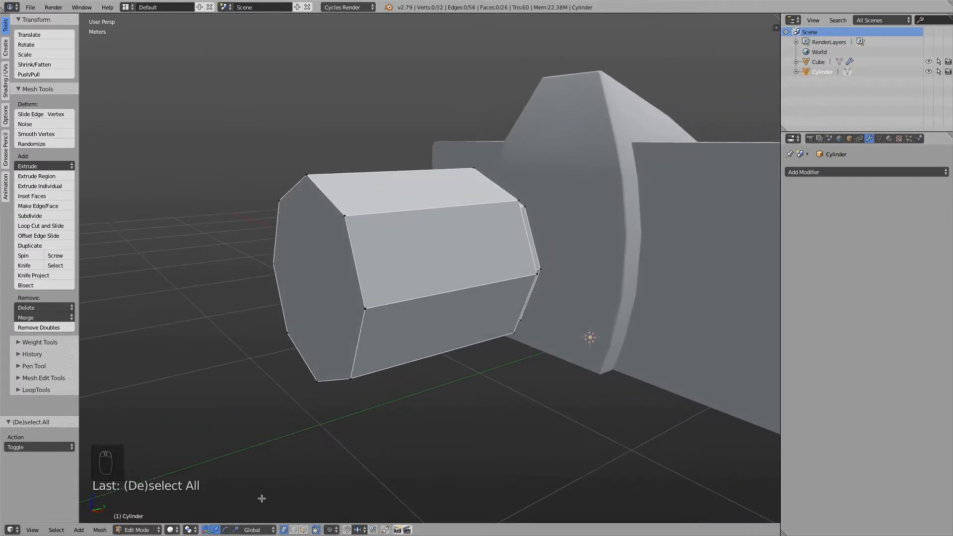
pyautogui.click(304, 529)
pyautogui.rightClick(309, 267)
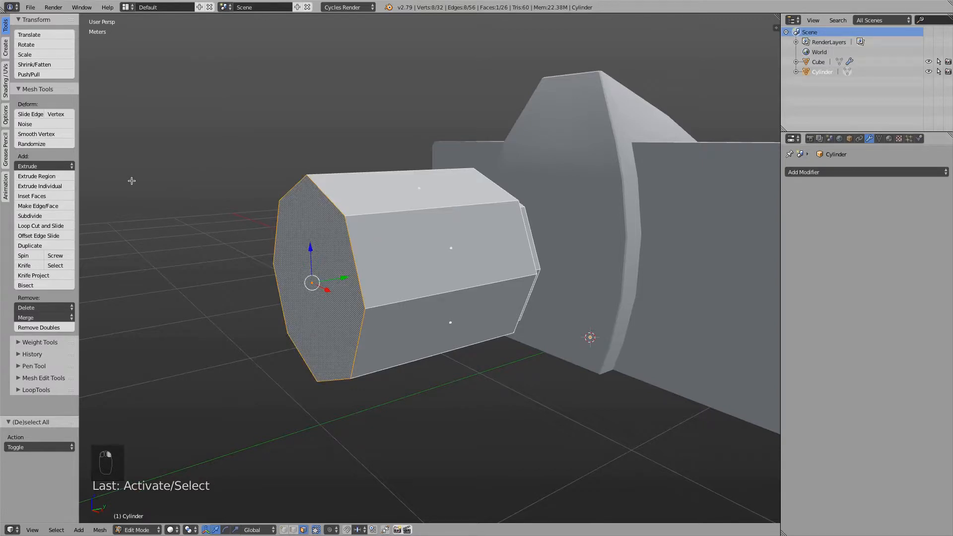
pyautogui.click(65, 197)
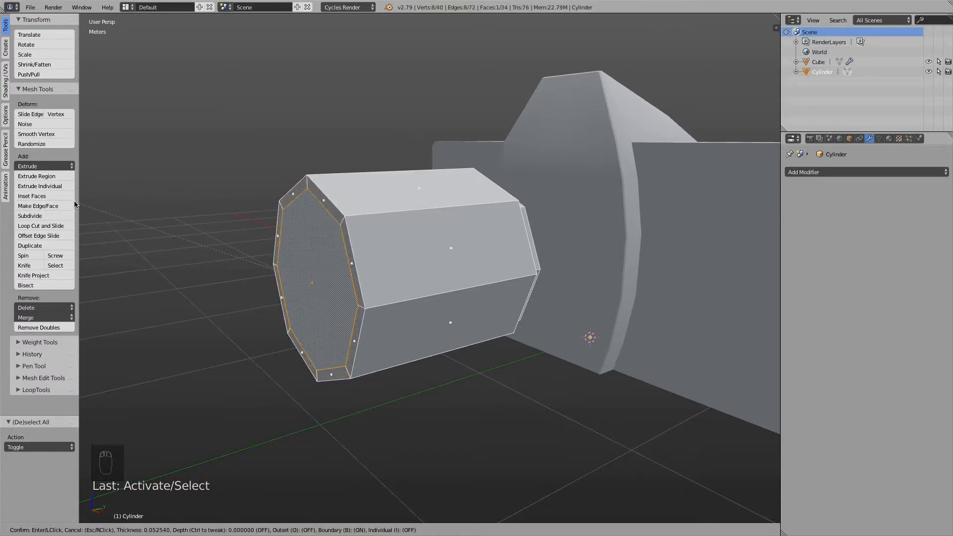
pyautogui.click(73, 204)
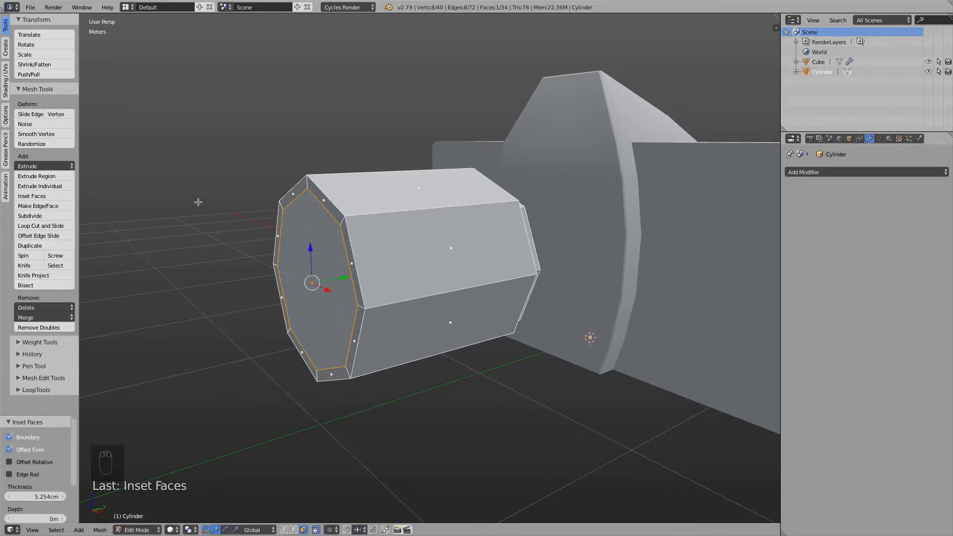
# Step: Extrude the inset front face 6.33 cm inward to form a recess with a rim
pyautogui.press('e')
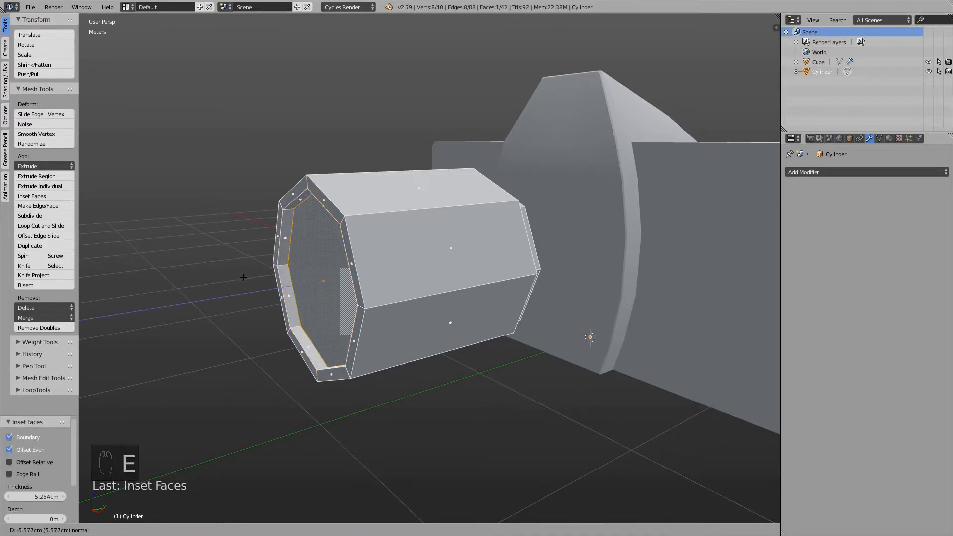
pyautogui.click(244, 277)
pyautogui.moveTo(244, 277); pyautogui.dragTo(533, 204, button='middle')
pyautogui.scroll(2, 277, 239)
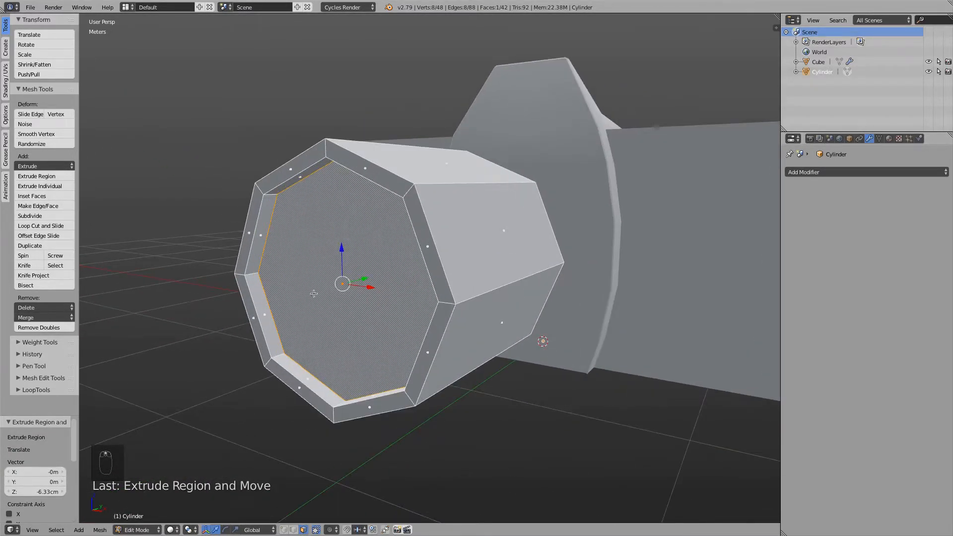
# Step: Inset the recessed front face twice, by 13.79 cm and by 20.24 cm, leaving a small octagon at the centre
pyautogui.moveTo(314, 293); pyautogui.dragTo(337, 305, button='middle')
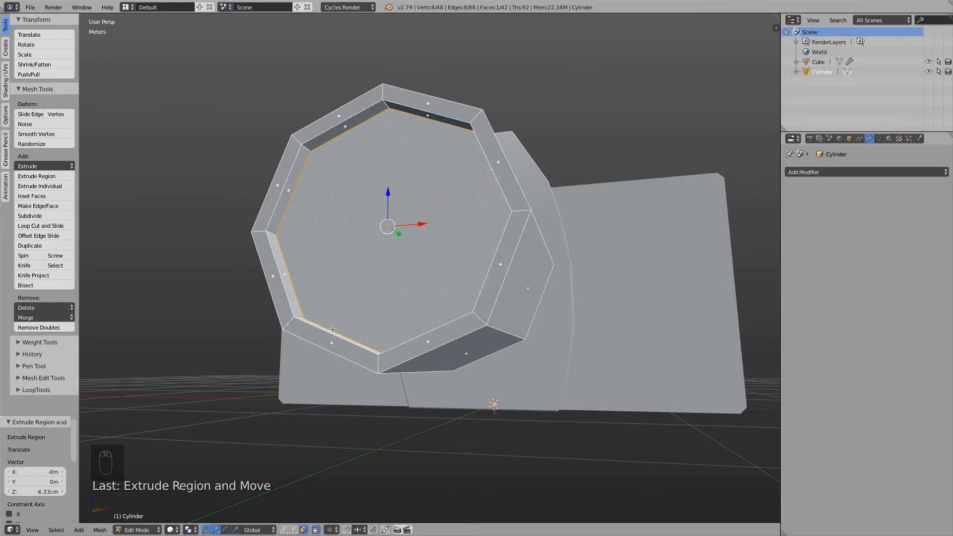
pyautogui.moveTo(420, 354); pyautogui.dragTo(425, 295, button='middle')
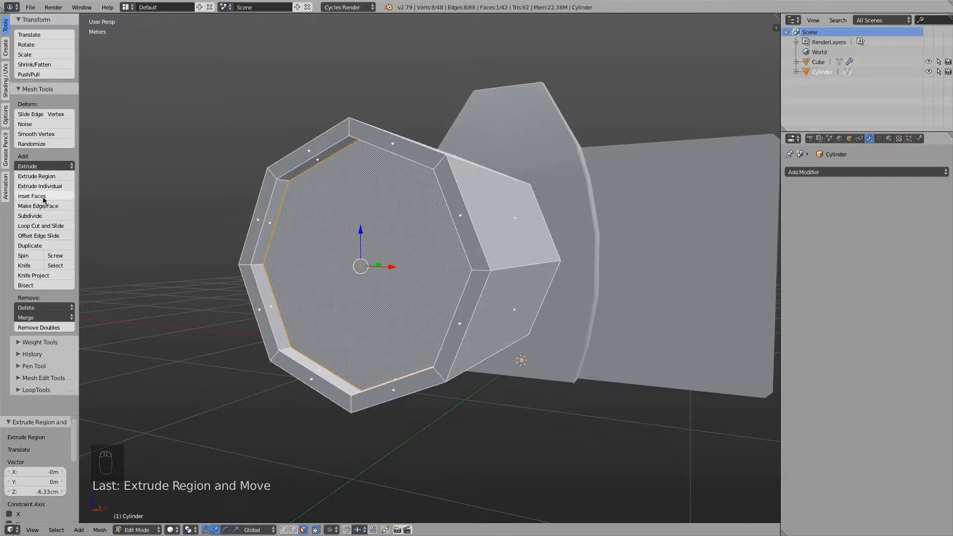
pyautogui.press('i')
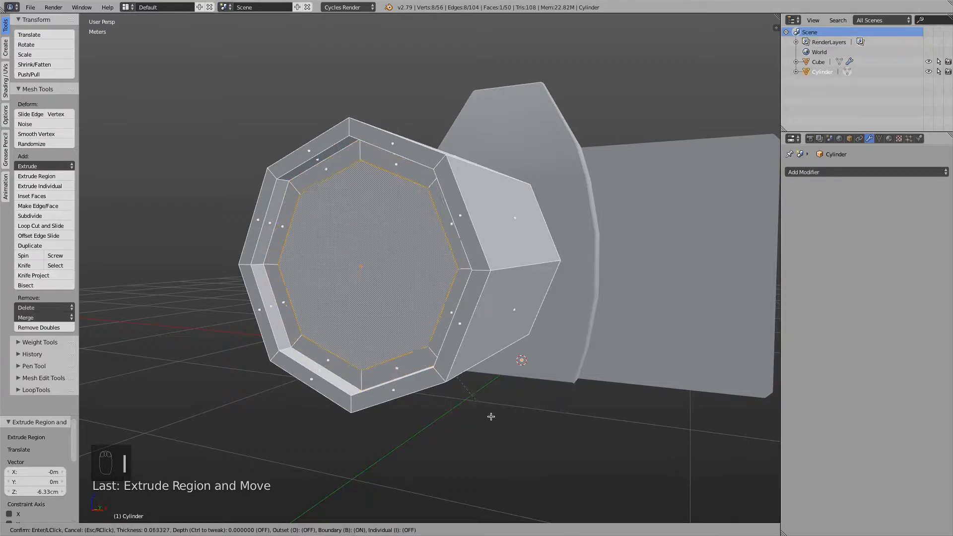
pyautogui.click(475, 404)
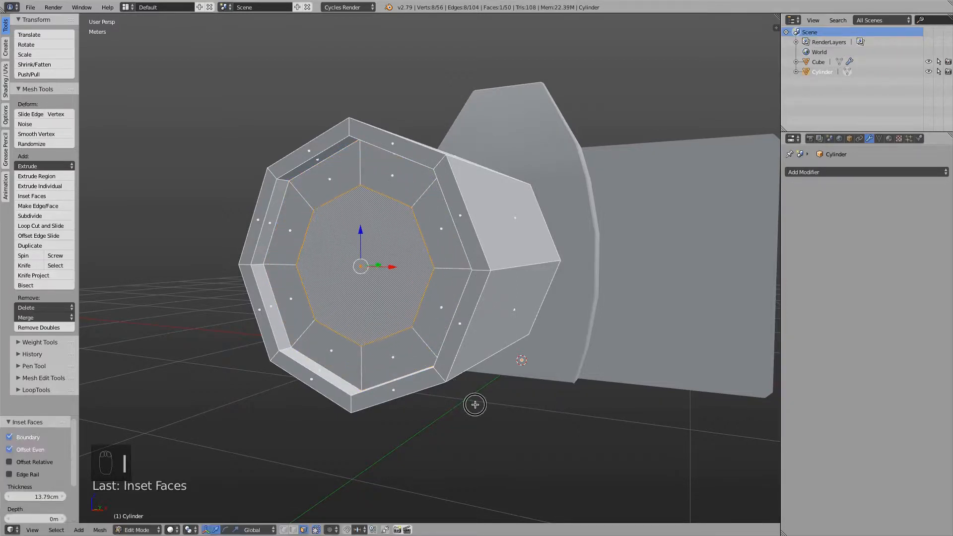
pyautogui.press('i')
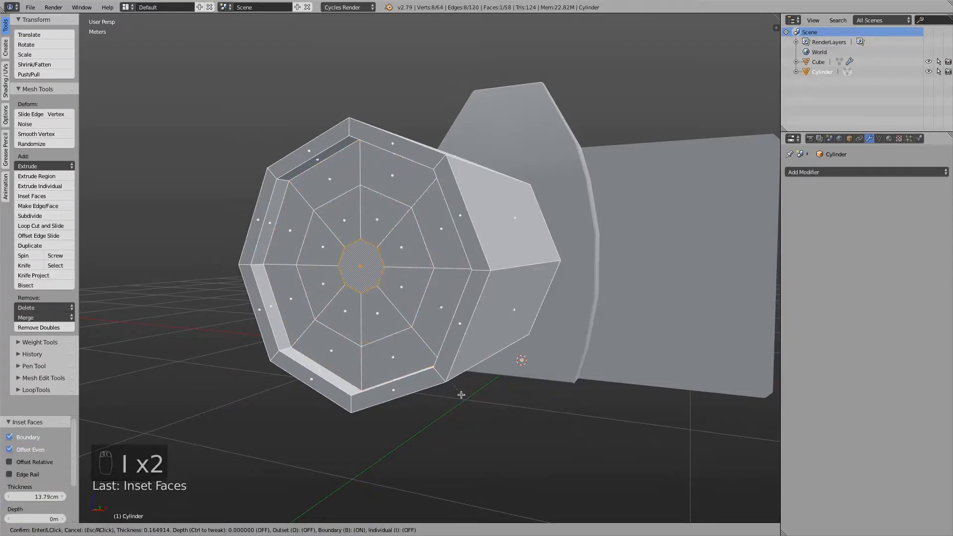
pyautogui.click(455, 386)
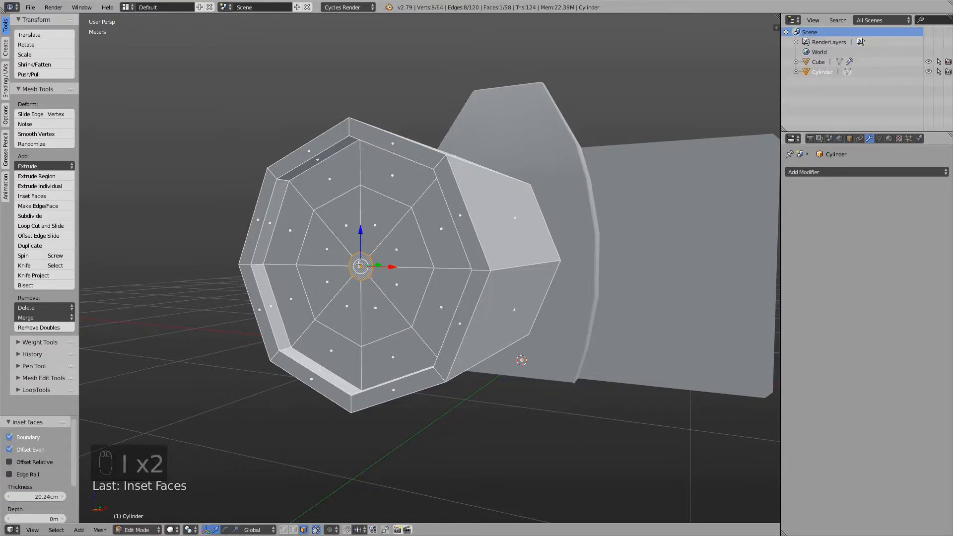
# Step: Enable proportional editing for the lens mesh
pyautogui.moveTo(338, 316); pyautogui.dragTo(335, 282, button='middle')
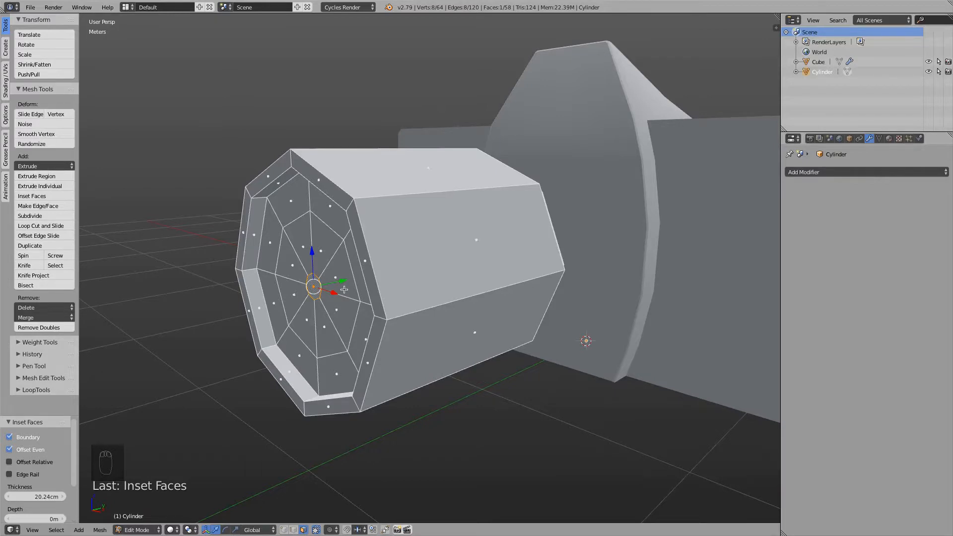
pyautogui.click(339, 530)
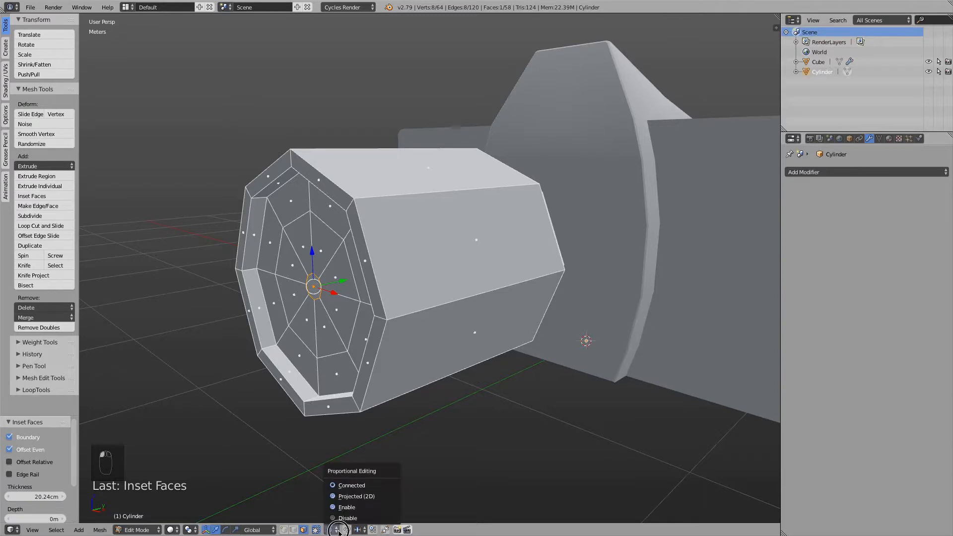
pyautogui.click(348, 507)
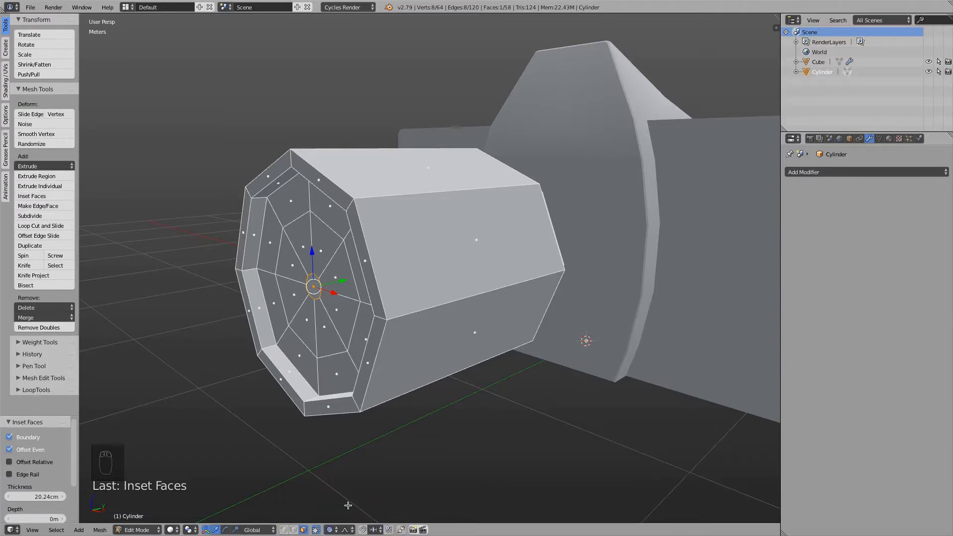
pyautogui.click(350, 531)
# Step: Move the small centre face outward -13.1 cm along Y, adjusting the proportional influence so the surrounding lens surface bulges with it
pyautogui.moveTo(343, 281); pyautogui.dragTo(284, 326)
pyautogui.scroll(4, 272, 315)
pyautogui.scroll(7, 276, 313)
pyautogui.scroll(-6, 276, 313)
pyautogui.scroll(4, 276, 313)
pyautogui.scroll(-5, 276, 314)
pyautogui.scroll(4, 277, 317)
pyautogui.scroll(-6, 276, 319)
pyautogui.scroll(8, 277, 320)
pyautogui.scroll(-4, 278, 321)
pyautogui.scroll(6, 278, 322)
pyautogui.scroll(-2, 280, 328)
pyautogui.scroll(1, 284, 326)
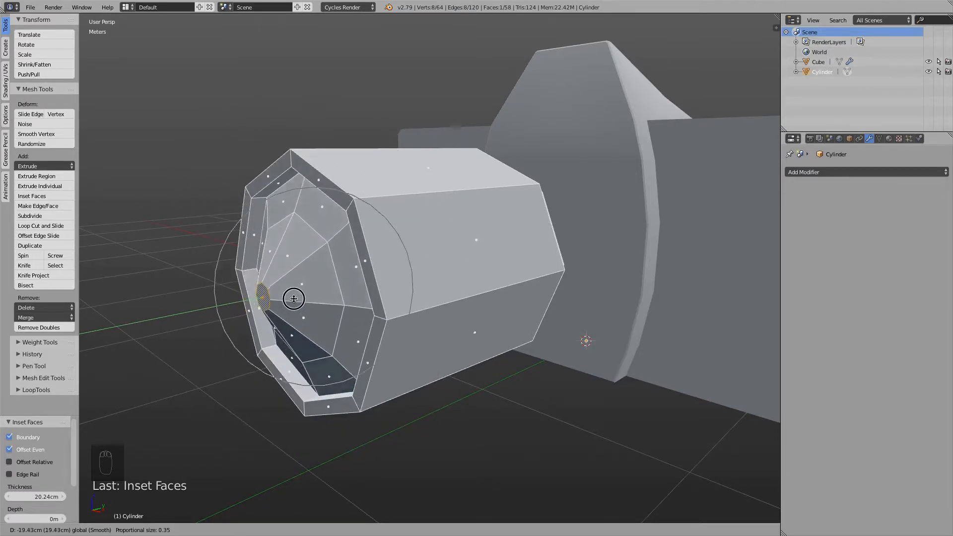
pyautogui.scroll(-1, 307, 299)
pyautogui.moveTo(304, 294); pyautogui.dragTo(317, 314)
pyautogui.moveTo(317, 315); pyautogui.dragTo(249, 224, button='middle')
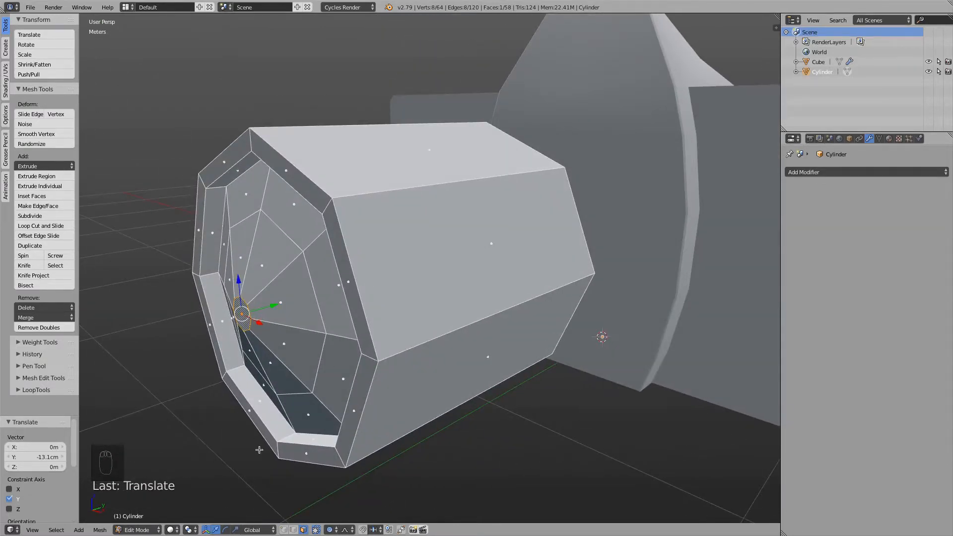
# Step: Change to edge selection and disable proportional editing
pyautogui.click(295, 529)
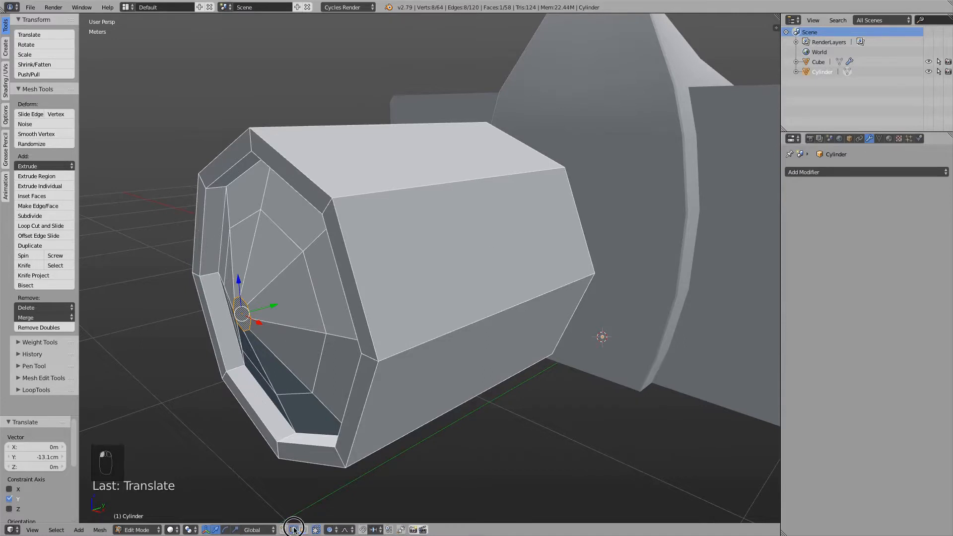
pyautogui.click(331, 530)
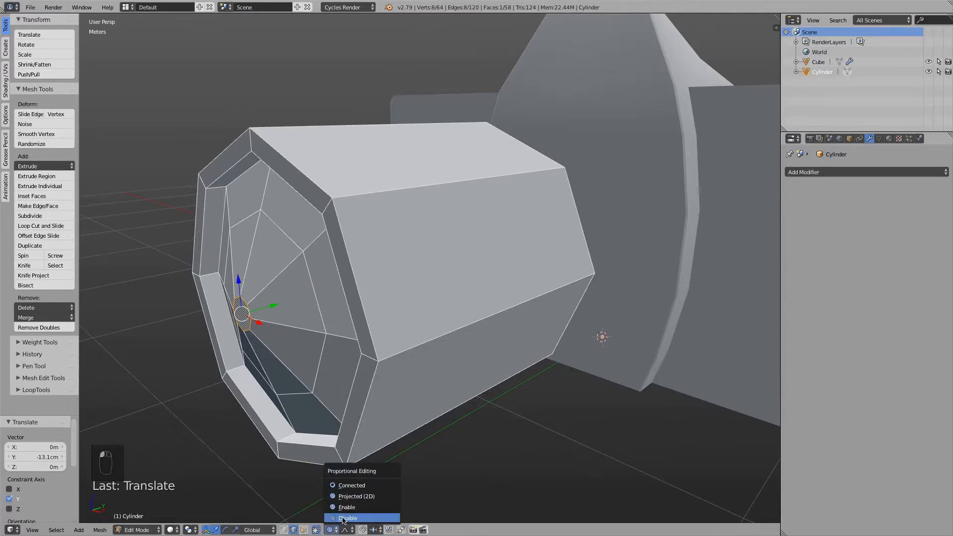
pyautogui.click(347, 519)
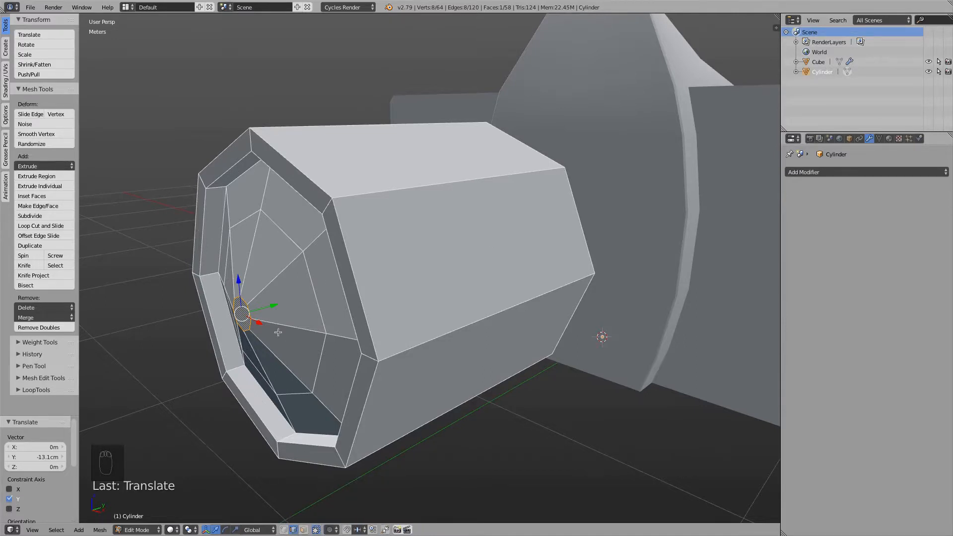
# Step: Select the middle edge loop of the lens glass and move it outward along Y by -2.09 cm, then by -5.66 mm
pyautogui.press('a')
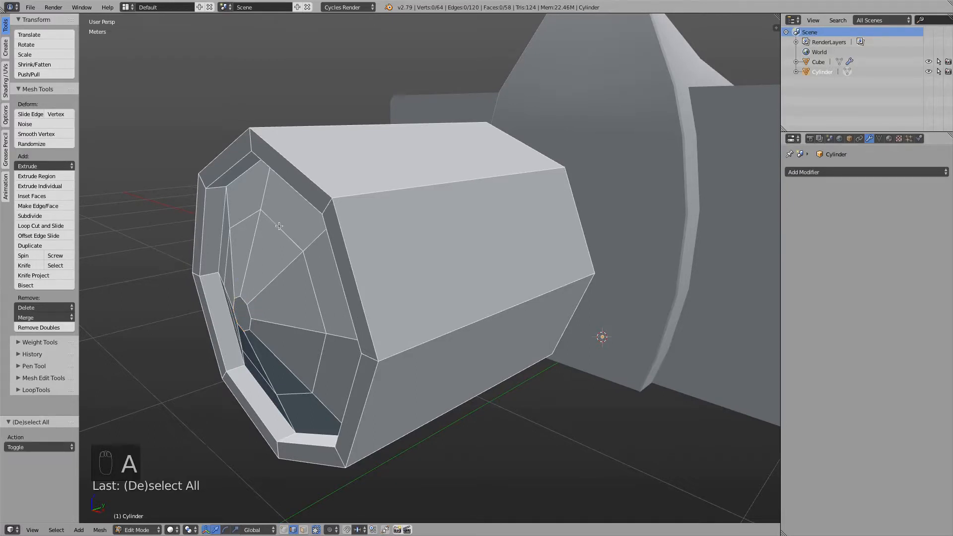
pyautogui.keyDown('alt'); pyautogui.rightClick(279, 225); pyautogui.keyUp('alt')
pyautogui.moveTo(286, 234); pyautogui.dragTo(339, 194, button='middle')
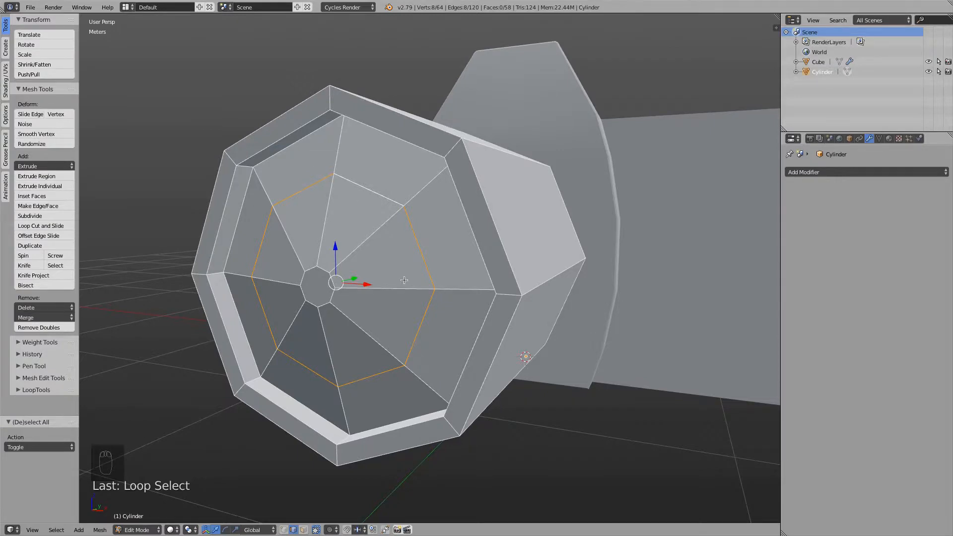
pyautogui.moveTo(404, 280); pyautogui.dragTo(280, 238, button='middle')
pyautogui.moveTo(286, 239); pyautogui.dragTo(279, 239)
pyautogui.moveTo(292, 242); pyautogui.dragTo(274, 274, button='middle')
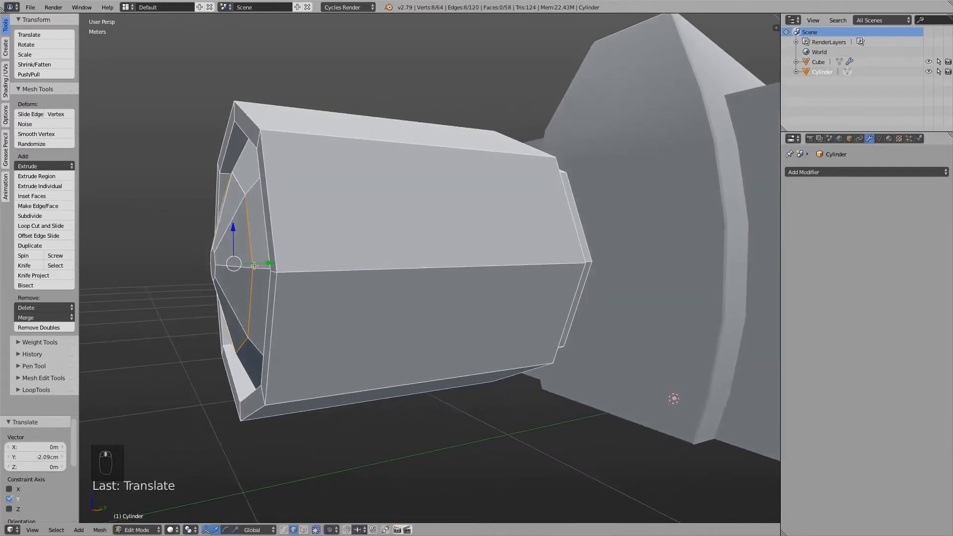
pyautogui.moveTo(263, 264); pyautogui.dragTo(261, 263)
pyautogui.moveTo(261, 263); pyautogui.dragTo(232, 253, button='middle')
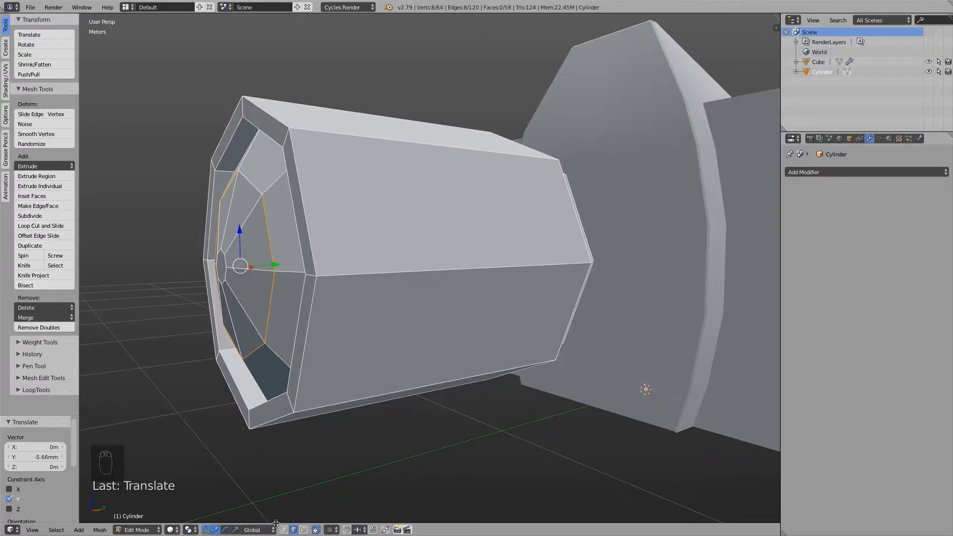
# Step: In face selection, move the small centre face of the glass 1.21 cm back along Y
pyautogui.click(303, 530)
pyautogui.rightClick(221, 267)
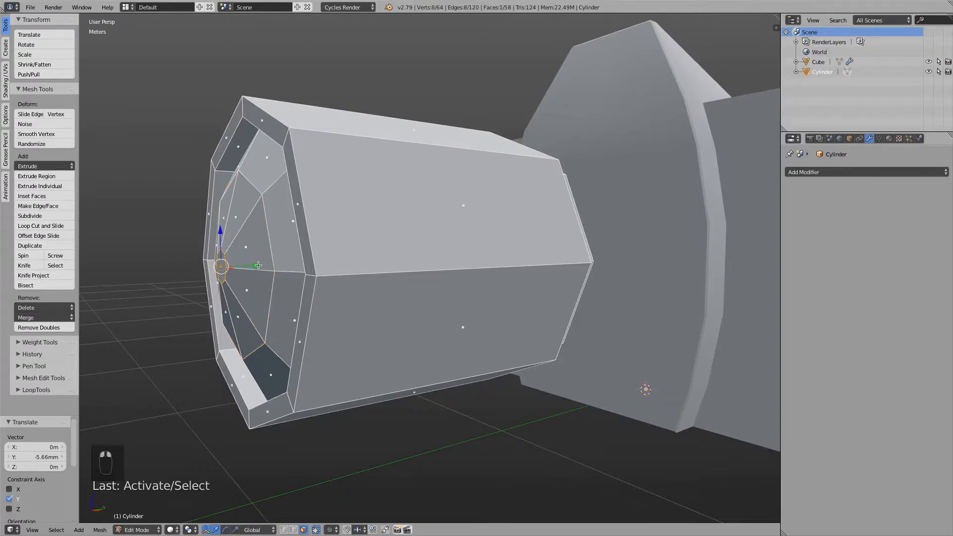
pyautogui.moveTo(258, 266); pyautogui.dragTo(254, 266)
pyautogui.moveTo(254, 266); pyautogui.dragTo(375, 292, button='middle')
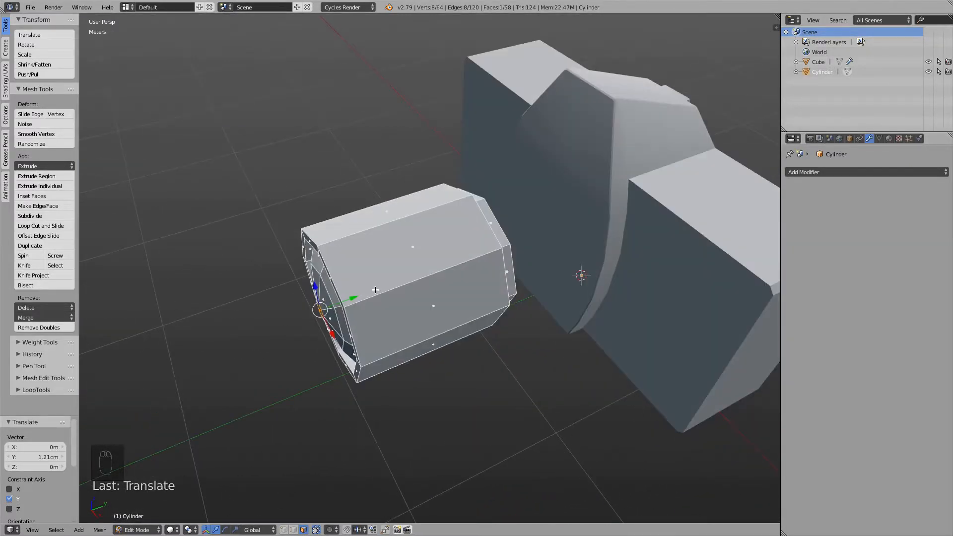
pyautogui.scroll(1, 375, 290)
pyautogui.moveTo(415, 309); pyautogui.dragTo(404, 308, button='middle')
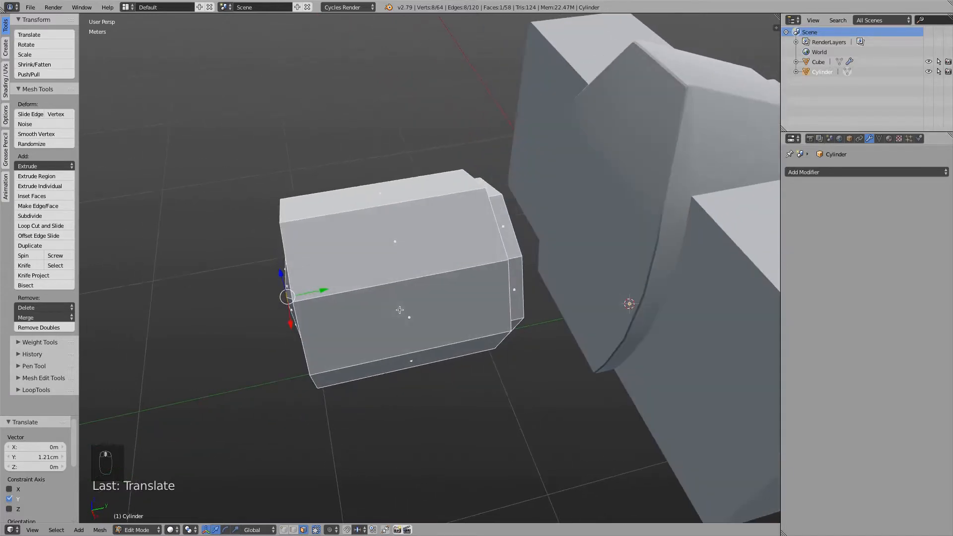
# Step: Add two single loop cuts around the lens barrel, one close to the front end and one near the middle
pyautogui.press('a')
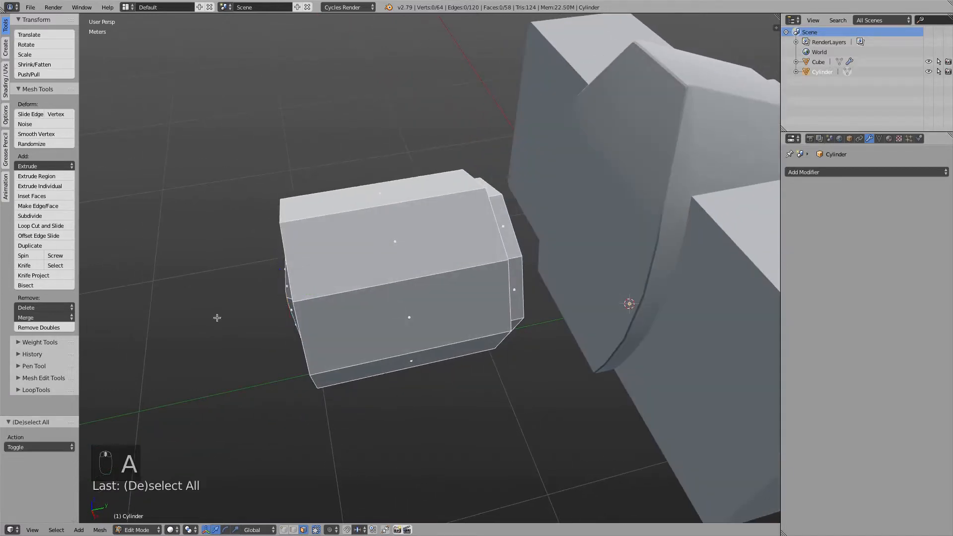
pyautogui.click(56, 226)
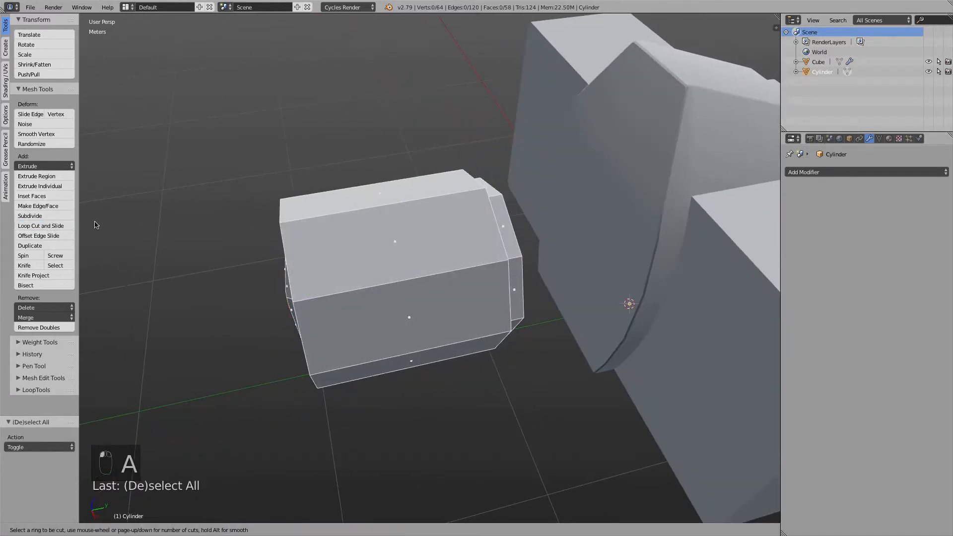
pyautogui.click(379, 209)
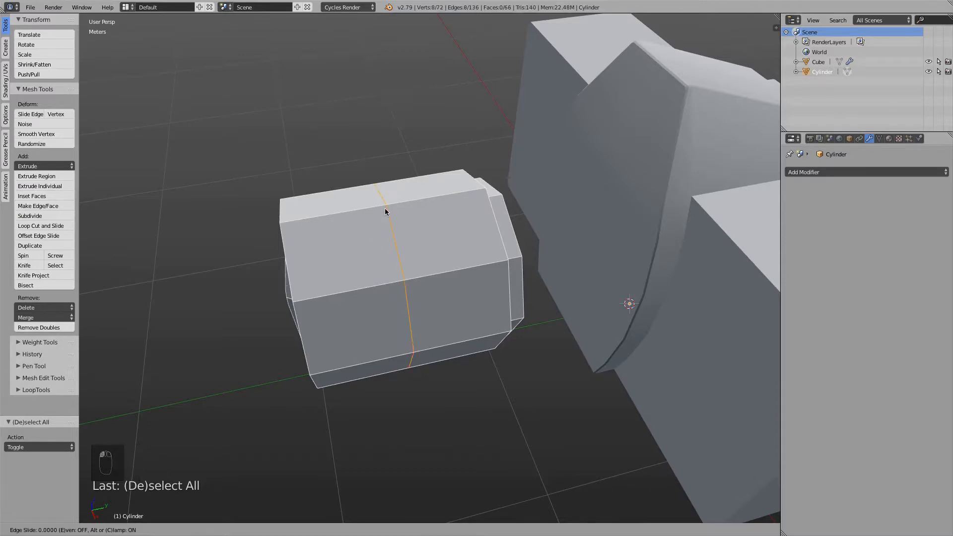
pyautogui.click(315, 221)
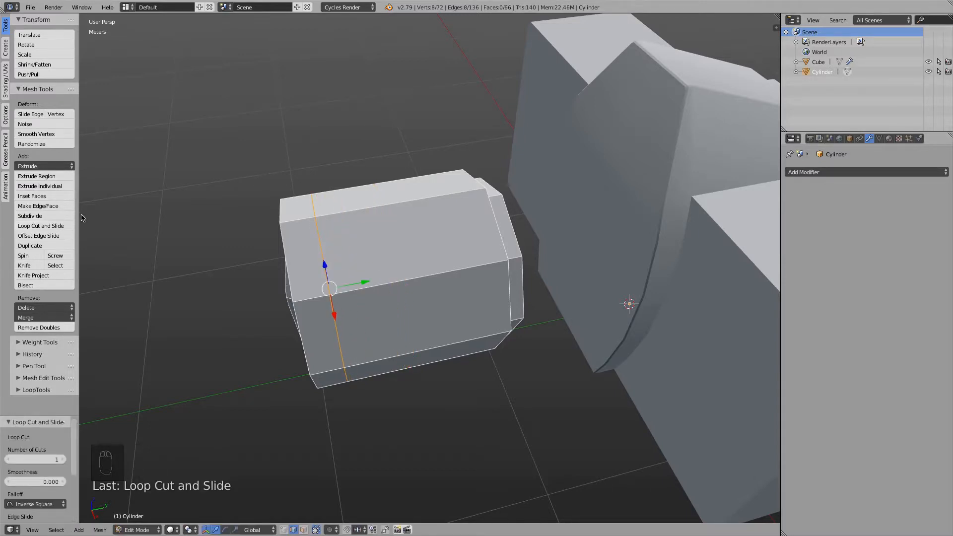
pyautogui.click(40, 225)
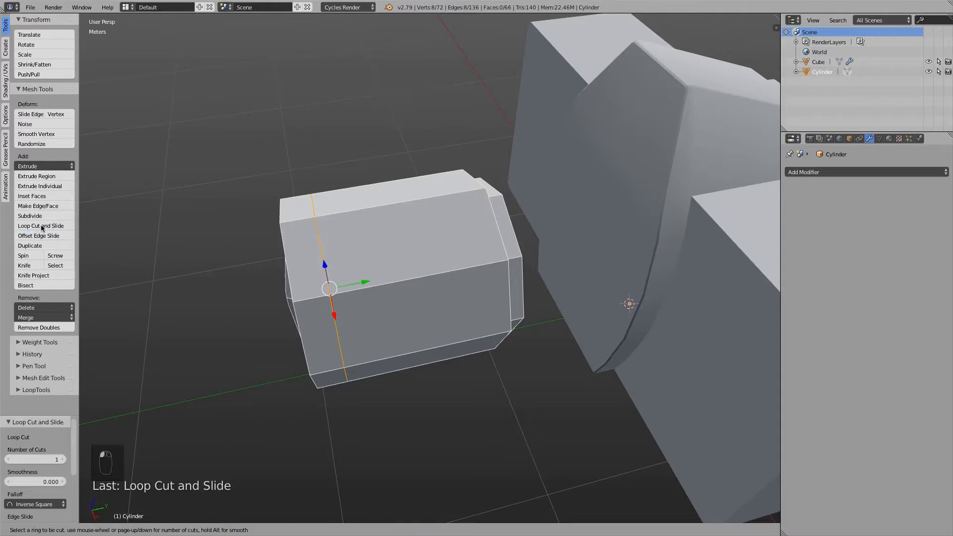
pyautogui.click(380, 181)
pyautogui.click(367, 185)
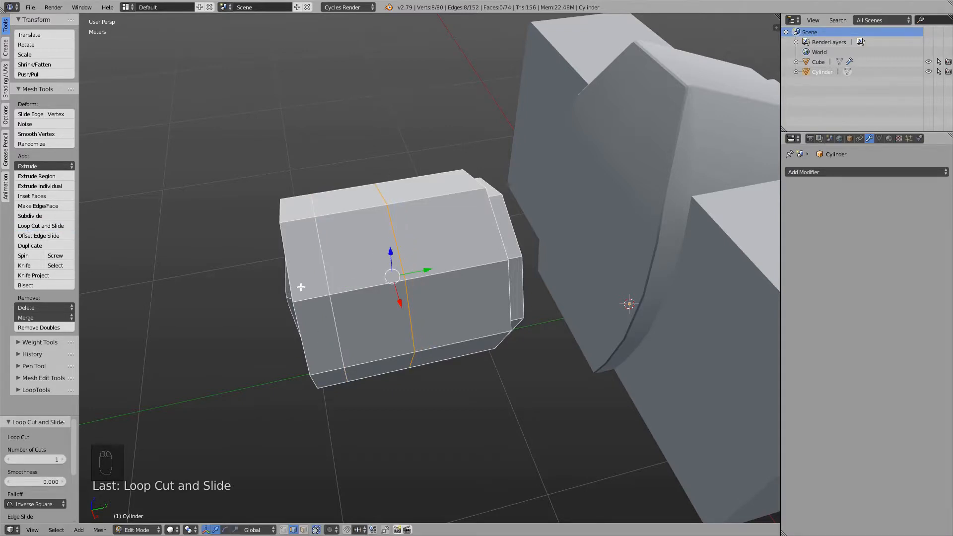
# Step: Select both new edge loops and bevel them into narrow bands with an offset of about 0.006 and one segment
pyautogui.keyDown('alt'); pyautogui.keyDown('shift'); pyautogui.click(325, 267); pyautogui.keyUp('shift'); pyautogui.keyUp('alt')
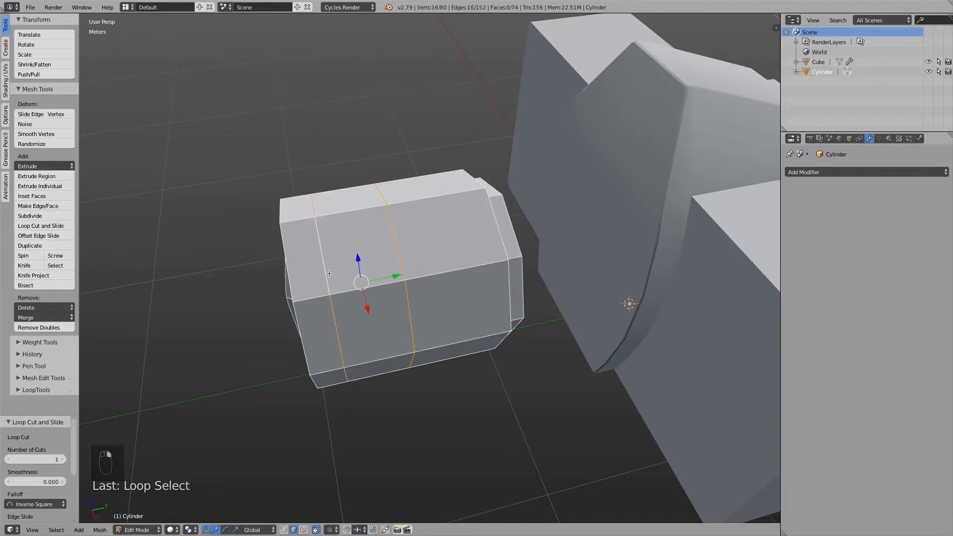
pyautogui.moveTo(325, 267); pyautogui.dragTo(348, 290, button='middle')
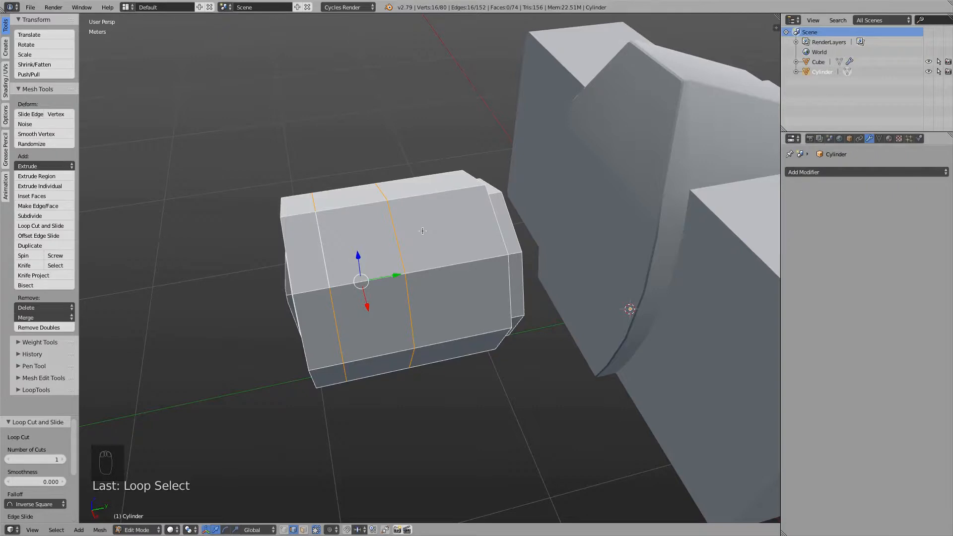
pyautogui.press('space')
pyautogui.write('bevel')
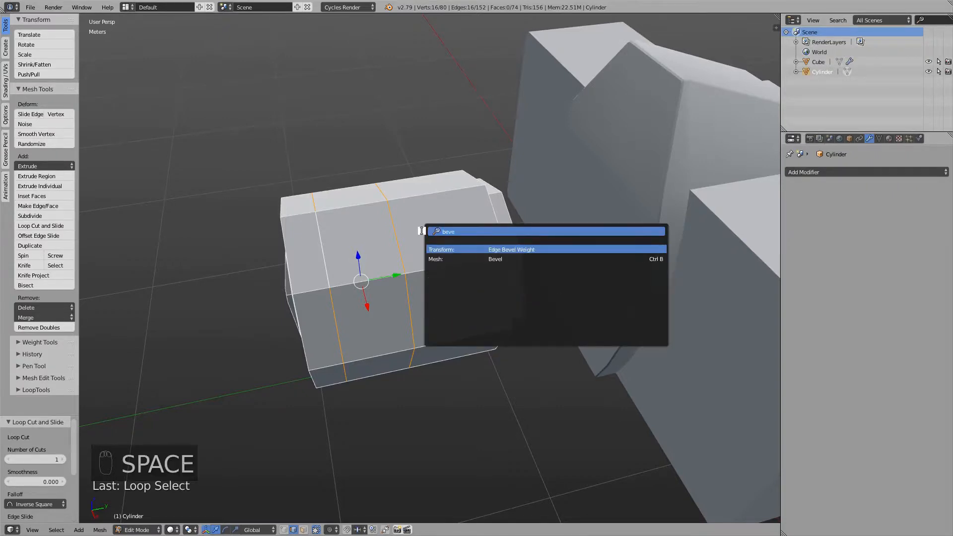
pyautogui.click(516, 258)
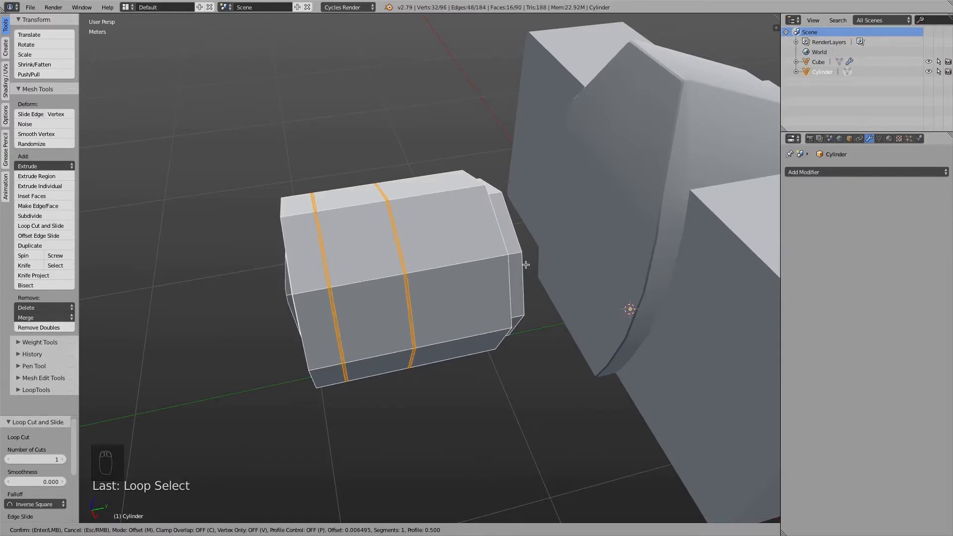
pyautogui.click(525, 265)
# Step: Extrude the two bevelled bands in place with zero offset
pyautogui.moveTo(526, 264); pyautogui.dragTo(377, 254, button='middle')
pyautogui.scroll(3, 378, 254)
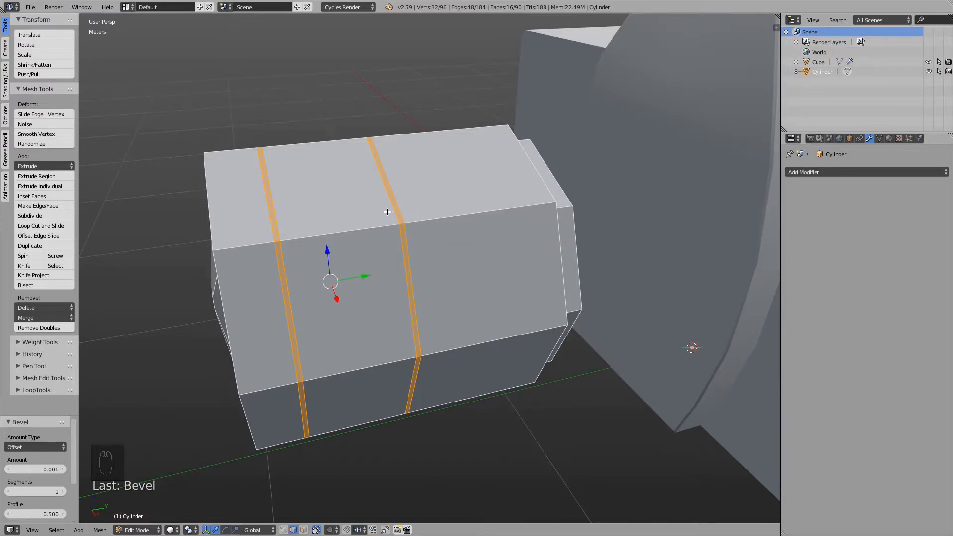
pyautogui.press('e')
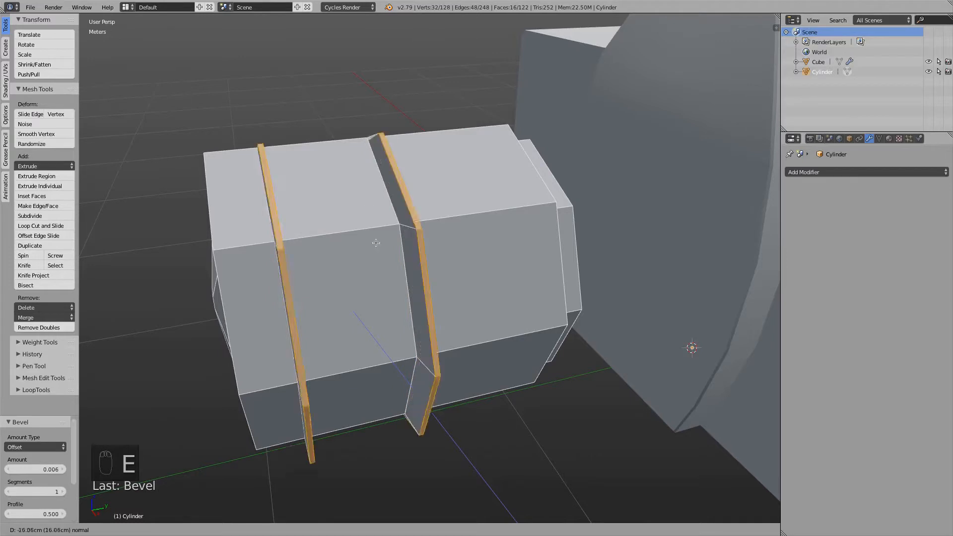
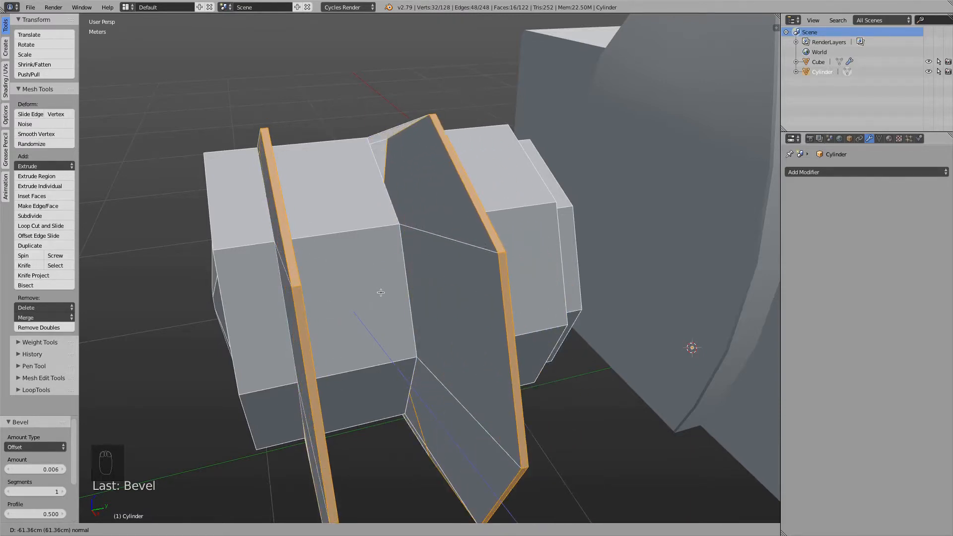
pyautogui.press('Escape')
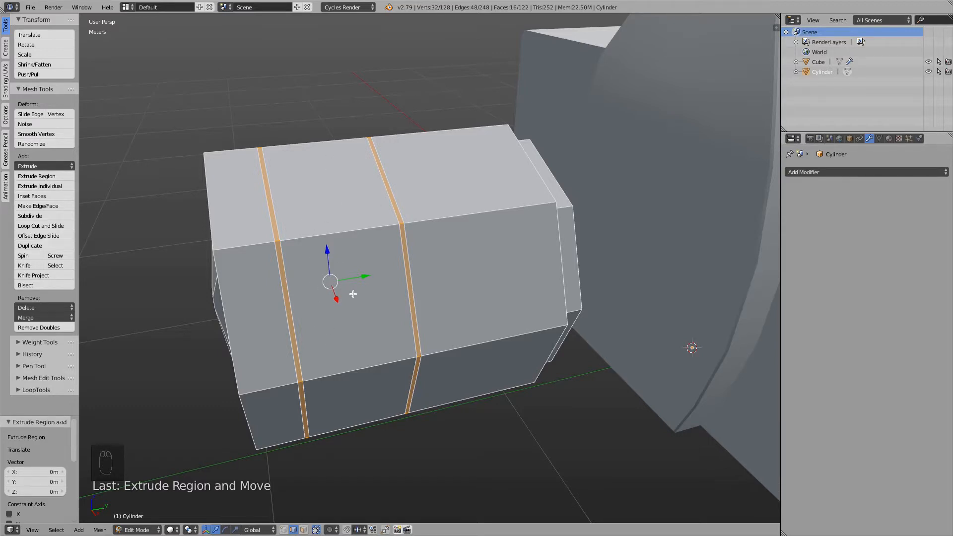
# Step: Use Shrink/Fatten to sink the extruded bands slightly into the barrel as thin grooves, and clear the selection
pyautogui.moveTo(353, 294); pyautogui.dragTo(375, 264, button='middle')
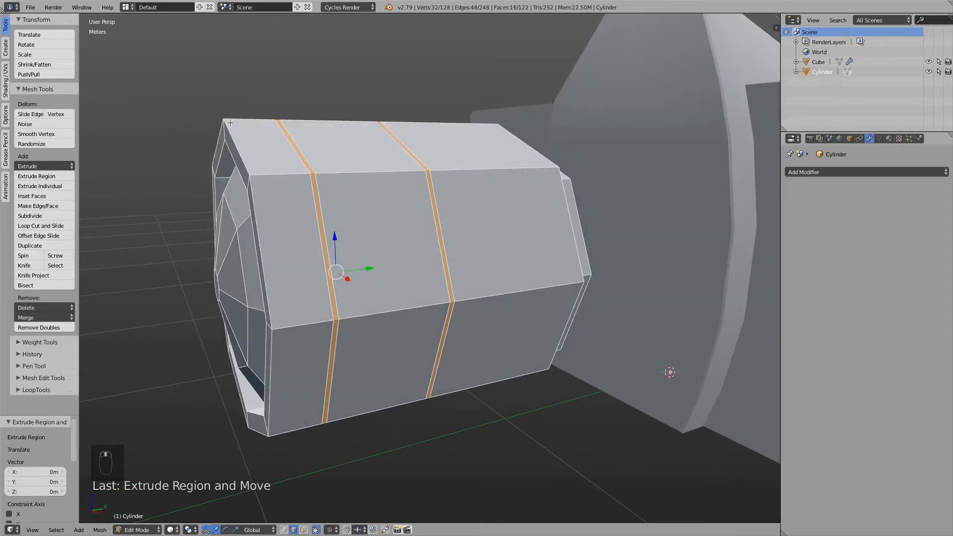
pyautogui.click(61, 74)
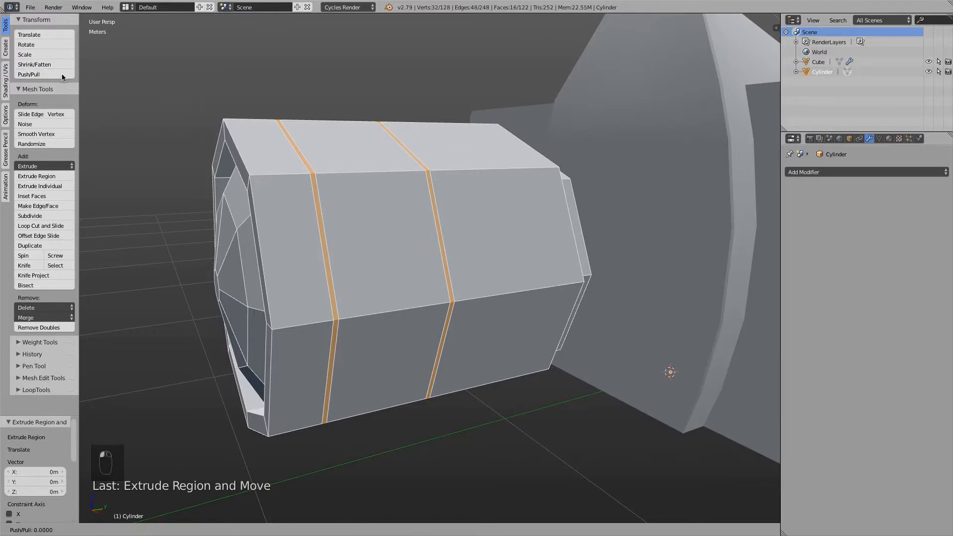
pyautogui.rightClick(49, 63)
pyautogui.click(49, 64)
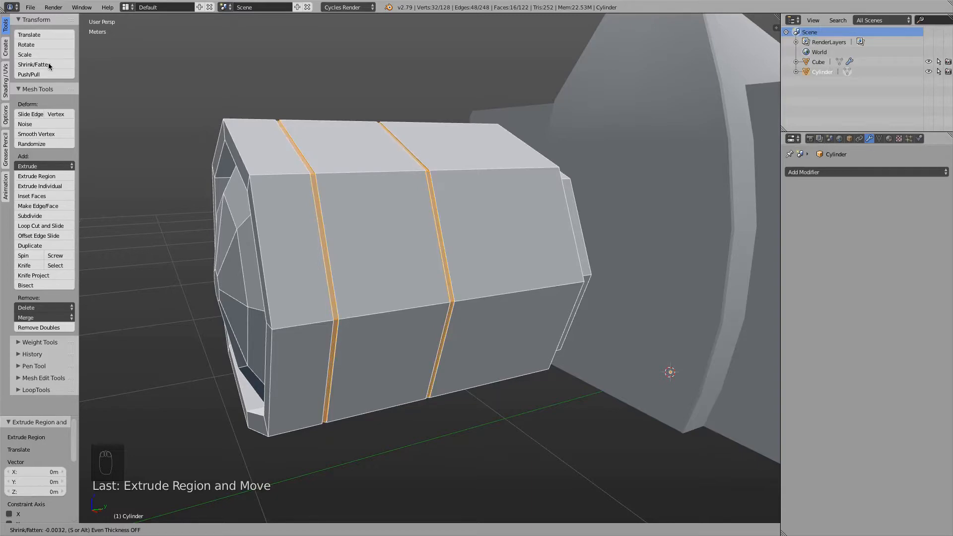
pyautogui.click(51, 61)
pyautogui.moveTo(289, 166); pyautogui.dragTo(303, 102, button='middle')
pyautogui.moveTo(352, 340); pyautogui.dragTo(405, 345, button='middle')
pyautogui.press('a')
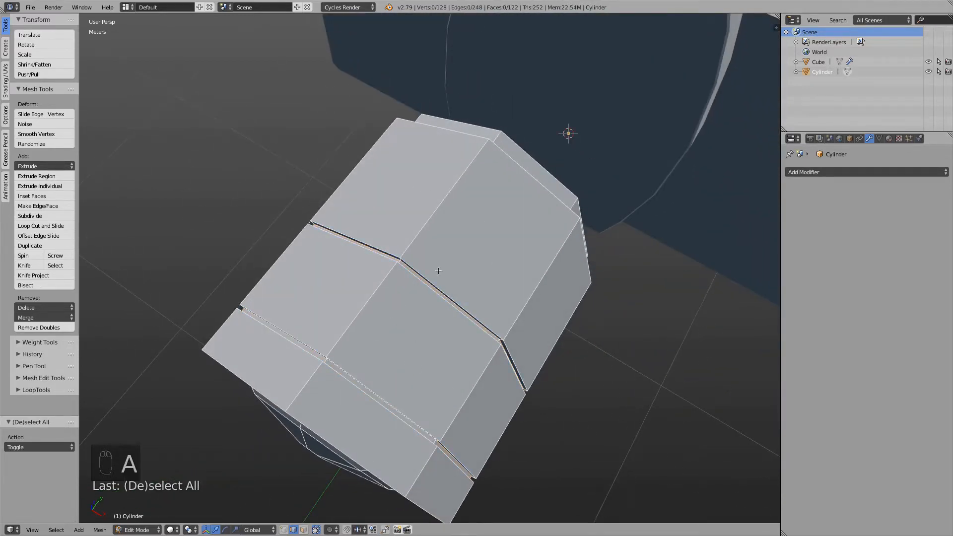
# Step: Examine the grooved lens barrel from several angles alongside the camera body
pyautogui.moveTo(438, 271); pyautogui.dragTo(399, 156, button='middle')
pyautogui.scroll(-3, 516, 293)
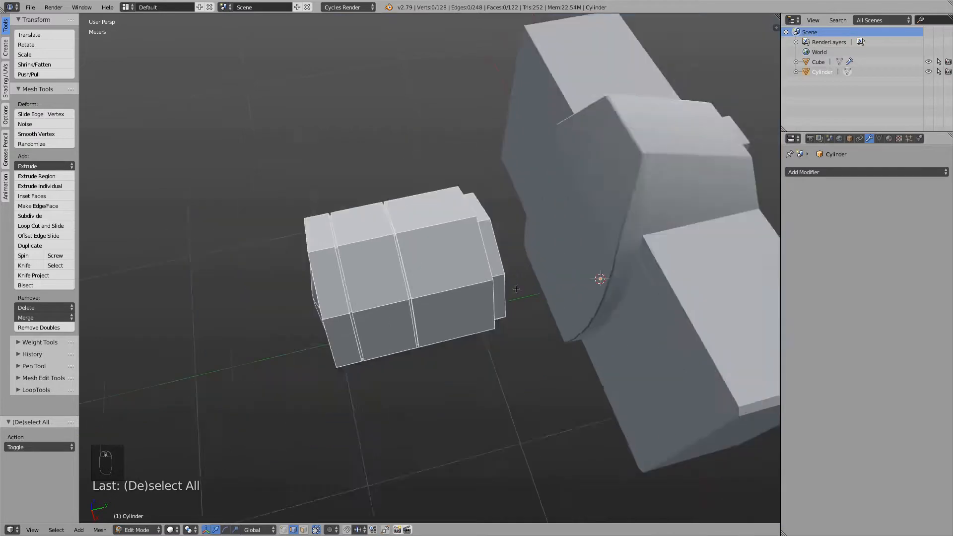
pyautogui.scroll(-2, 516, 288)
pyautogui.keyDown('shift'); pyautogui.moveTo(613, 264); pyautogui.dragTo(526, 255, button='middle'); pyautogui.keyUp('shift')
pyautogui.moveTo(405, 311); pyautogui.dragTo(538, 312, button='middle')
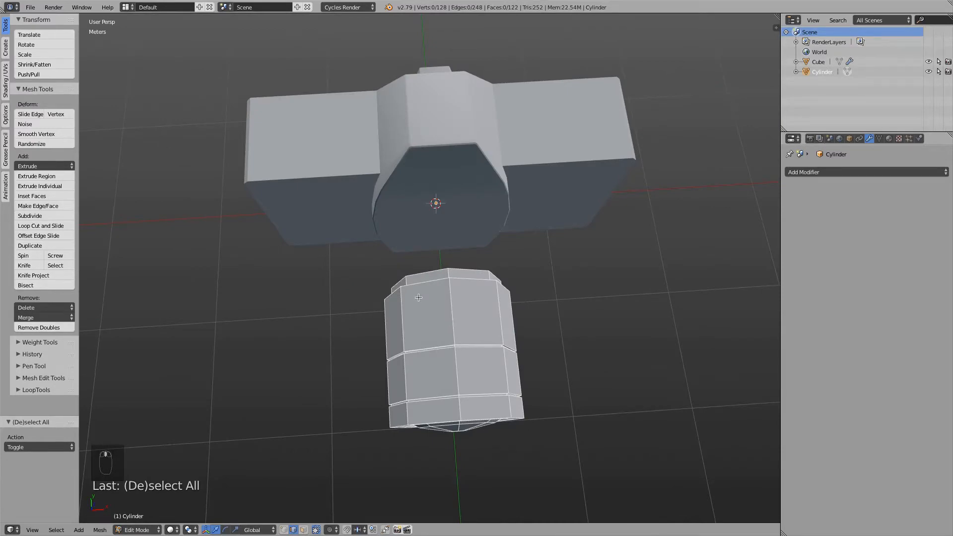
pyautogui.moveTo(449, 314); pyautogui.dragTo(442, 277, button='middle')
pyautogui.scroll(1, 377, 248)
pyautogui.moveTo(318, 228); pyautogui.dragTo(342, 256, button='middle')
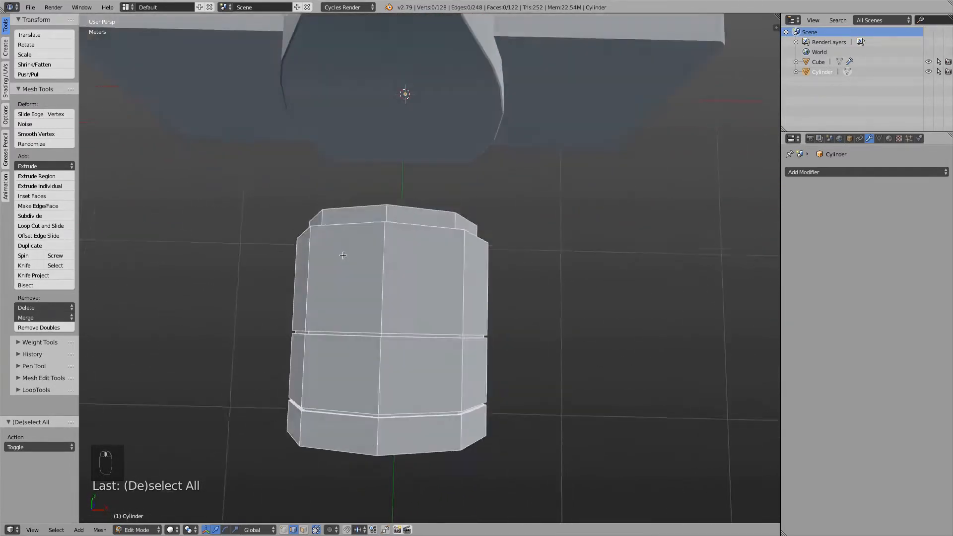
pyautogui.moveTo(458, 315); pyautogui.dragTo(292, 205, button='middle')
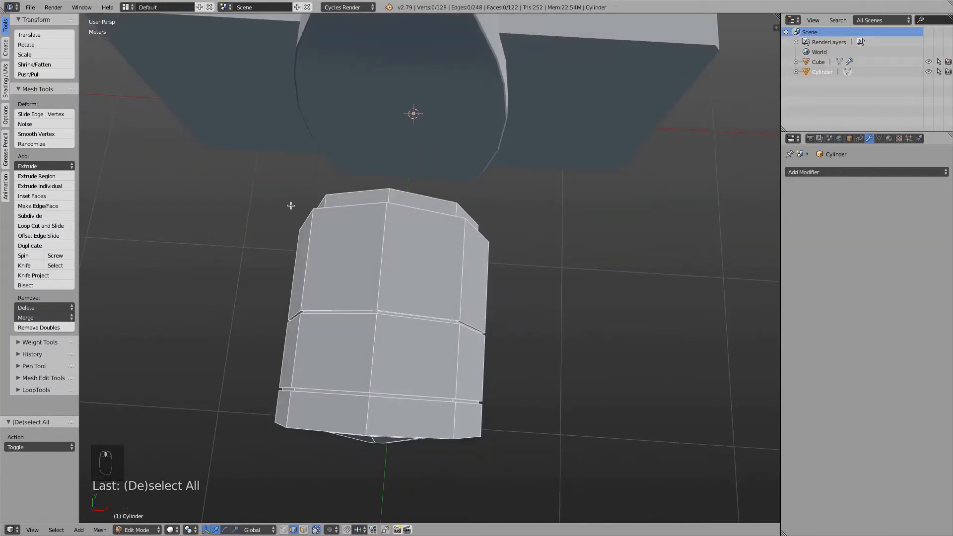
# Step: Add two loop cuts around the barrel's rear section and slide them toward the rear collar
pyautogui.click(44, 227)
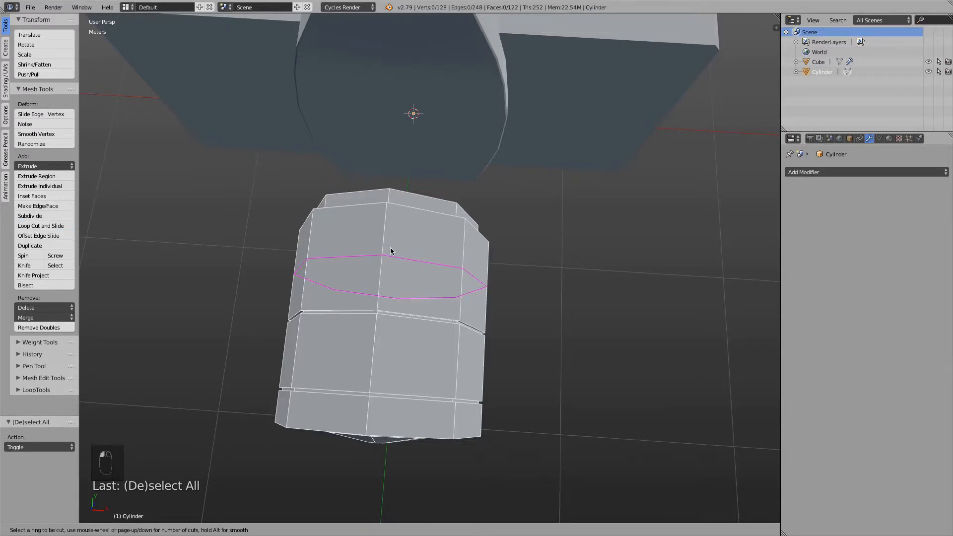
pyautogui.scroll(1, 391, 250)
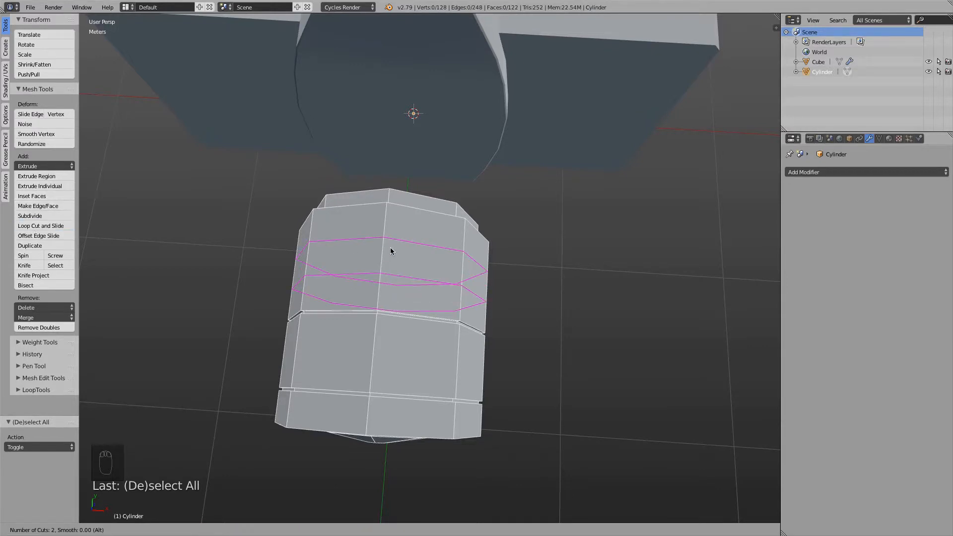
pyautogui.click(390, 248)
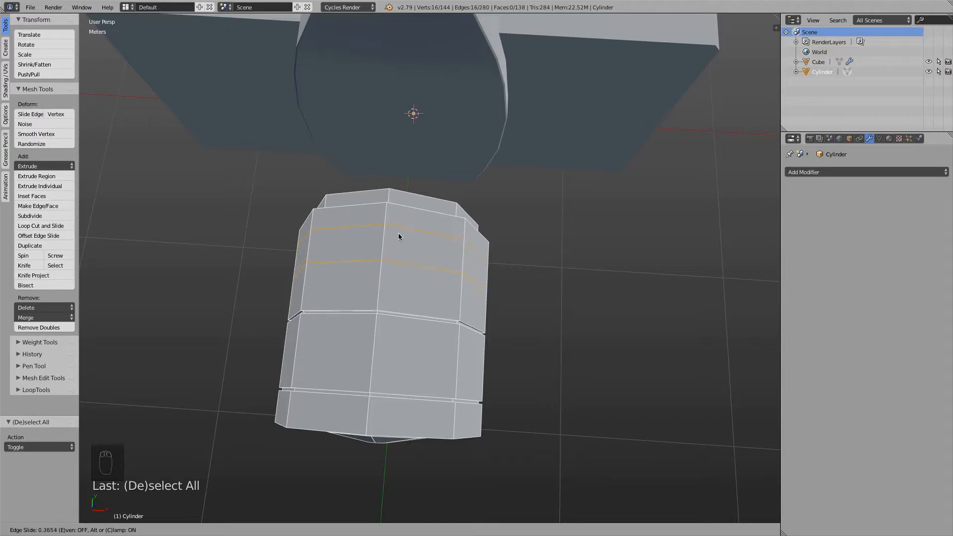
pyautogui.click(400, 230)
# Step: Inset the two adjacent upper faces of the new rear barrel band by about 4.6 cm
pyautogui.moveTo(426, 257); pyautogui.dragTo(433, 255, button='middle')
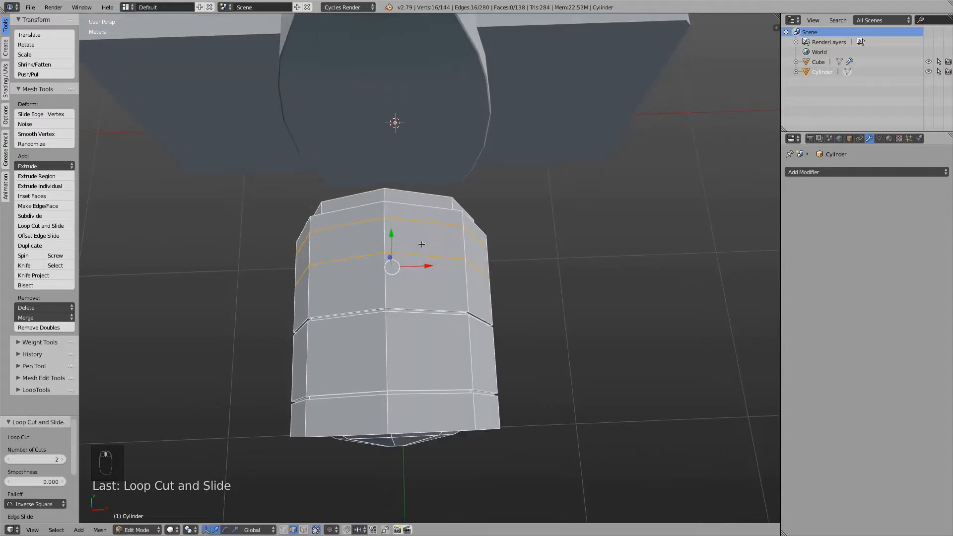
pyautogui.click(304, 530)
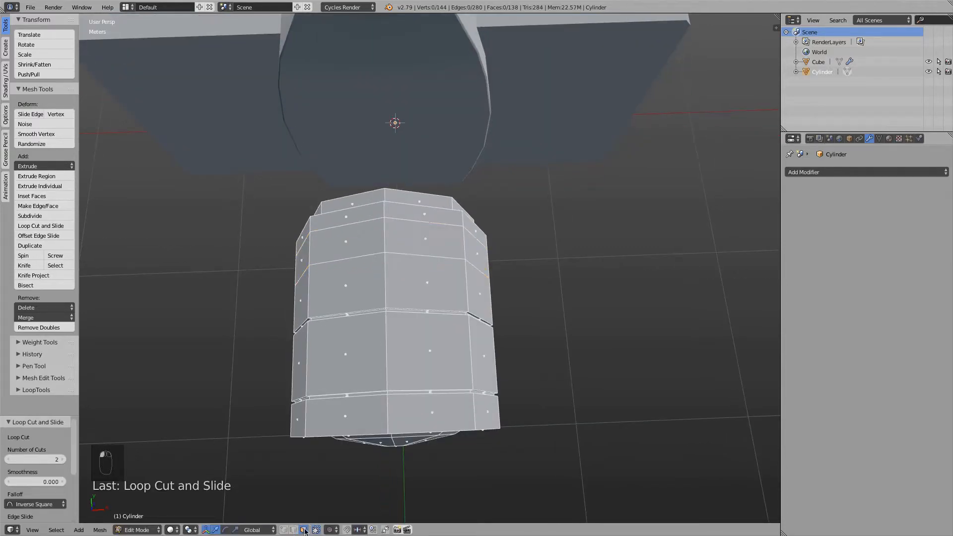
pyautogui.rightClick(368, 249)
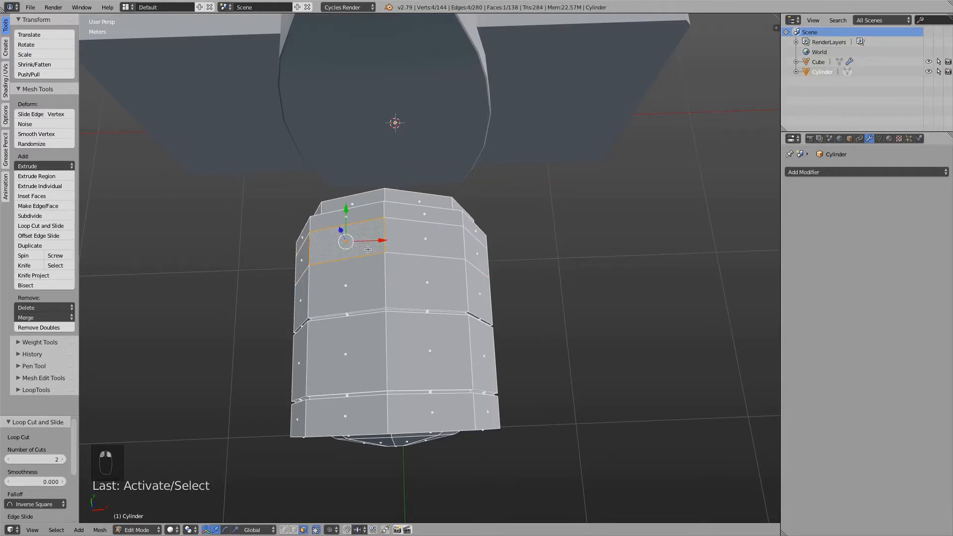
pyautogui.keyDown('shift'); pyautogui.rightClick(429, 237); pyautogui.keyUp('shift')
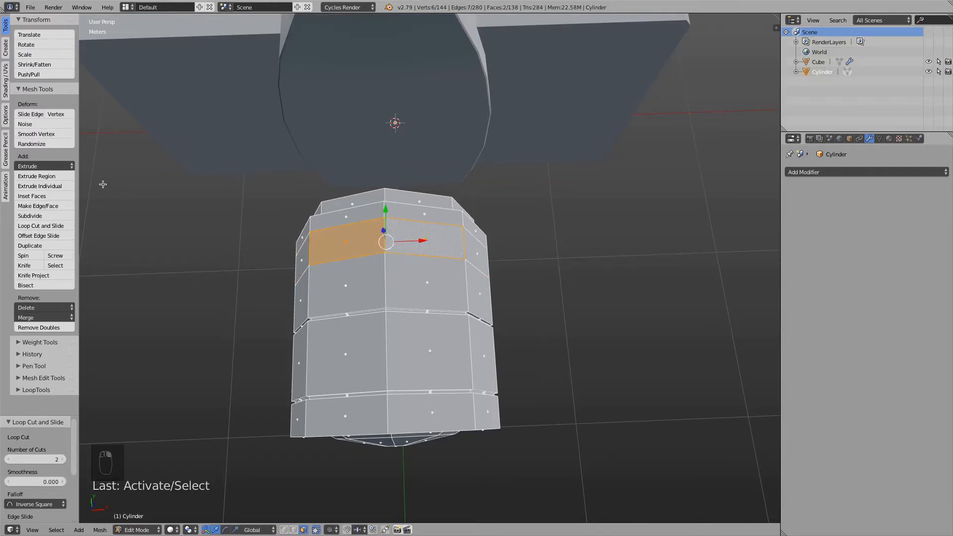
pyautogui.click(59, 198)
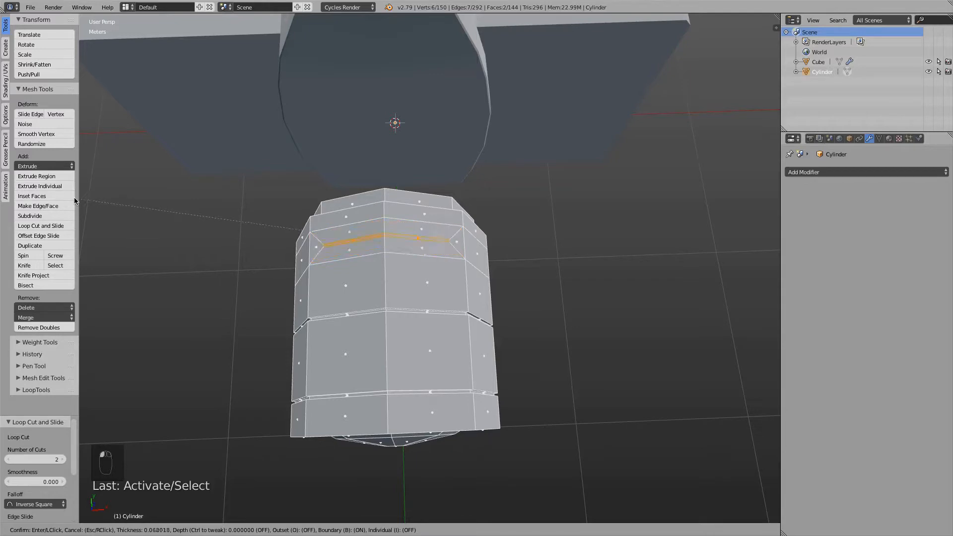
pyautogui.click(67, 202)
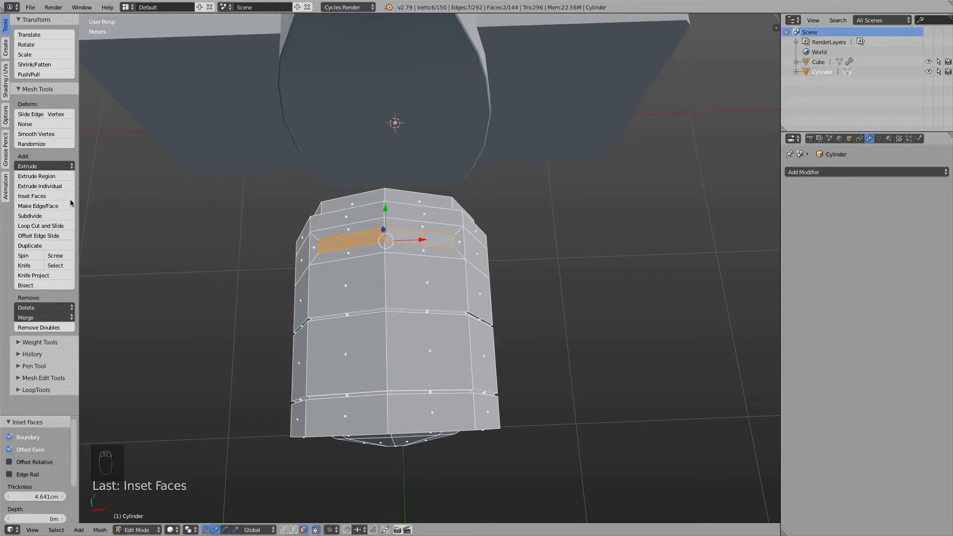
# Step: Extrude the two inset faces about 1.4 cm inward to form a recessed slot
pyautogui.moveTo(335, 265); pyautogui.dragTo(417, 179, button='middle')
pyautogui.scroll(2, 417, 179)
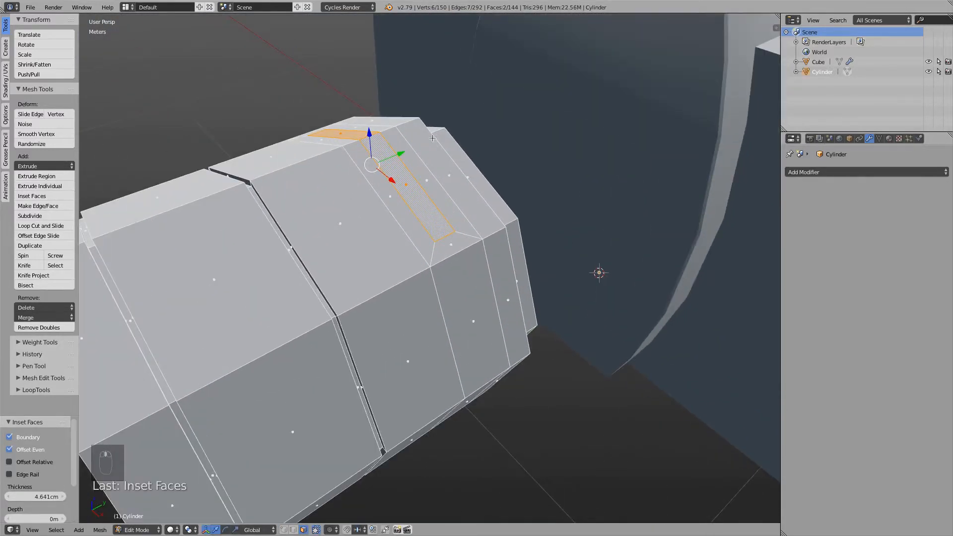
pyautogui.press('e')
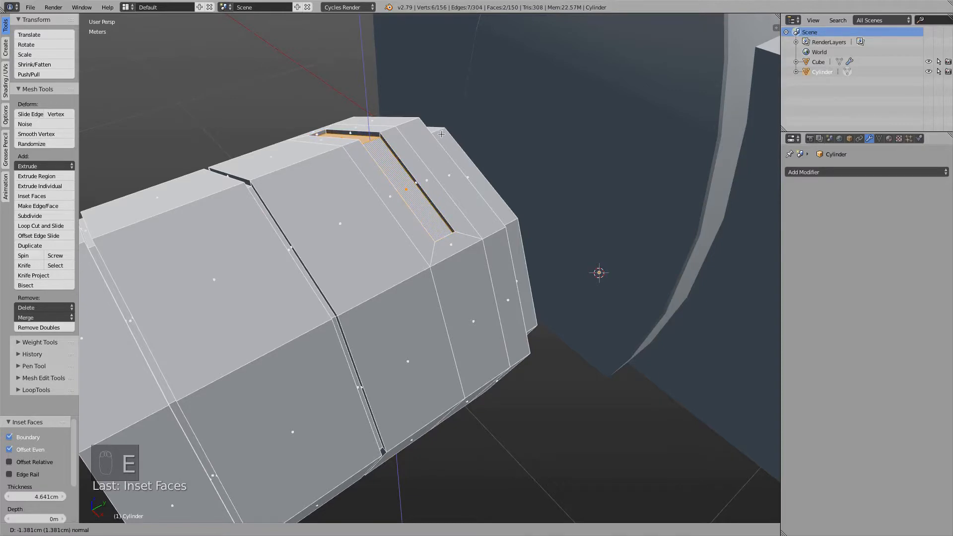
pyautogui.click(441, 134)
# Step: Leave mesh editing and examine the slotted lens and the camera body from several angles
pyautogui.scroll(-3, 458, 251)
pyautogui.moveTo(459, 252); pyautogui.dragTo(553, 226, button='middle')
pyautogui.press('Tab')
pyautogui.moveTo(475, 236); pyautogui.dragTo(353, 356, button='middle')
pyautogui.scroll(-4, 376, 289)
pyautogui.scroll(3, 409, 239)
pyautogui.moveTo(410, 239); pyautogui.dragTo(621, 195, button='middle')
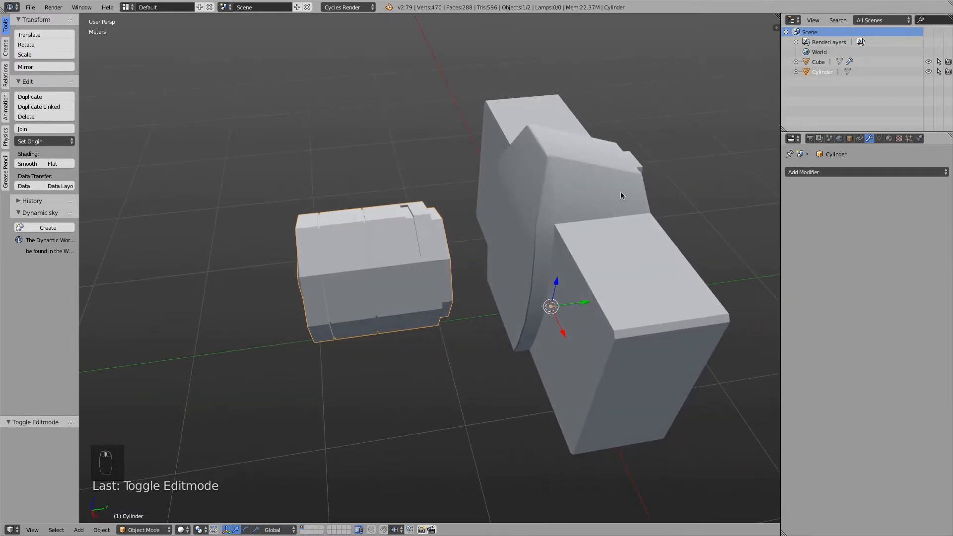
pyautogui.moveTo(367, 232); pyautogui.dragTo(402, 246, button='middle')
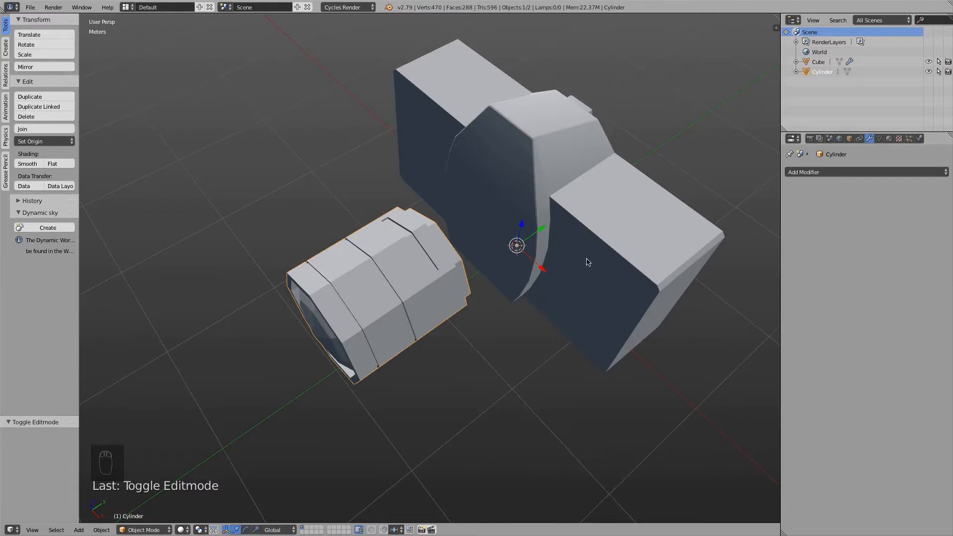
# Step: Rename the camera body object as Corps and the lens object as Objectif
pyautogui.click(817, 62)
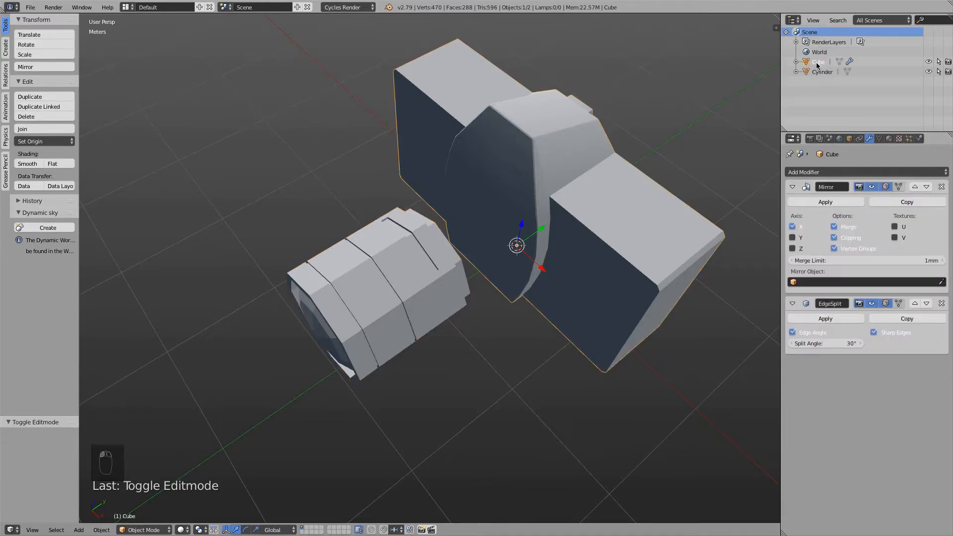
pyautogui.doubleClick(819, 62)
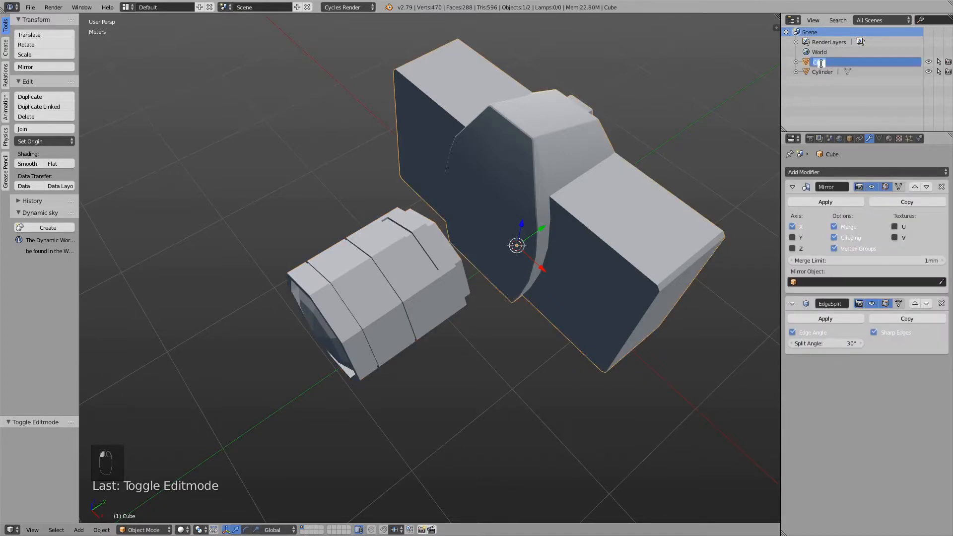
pyautogui.write('Corps')
pyautogui.press('Return')
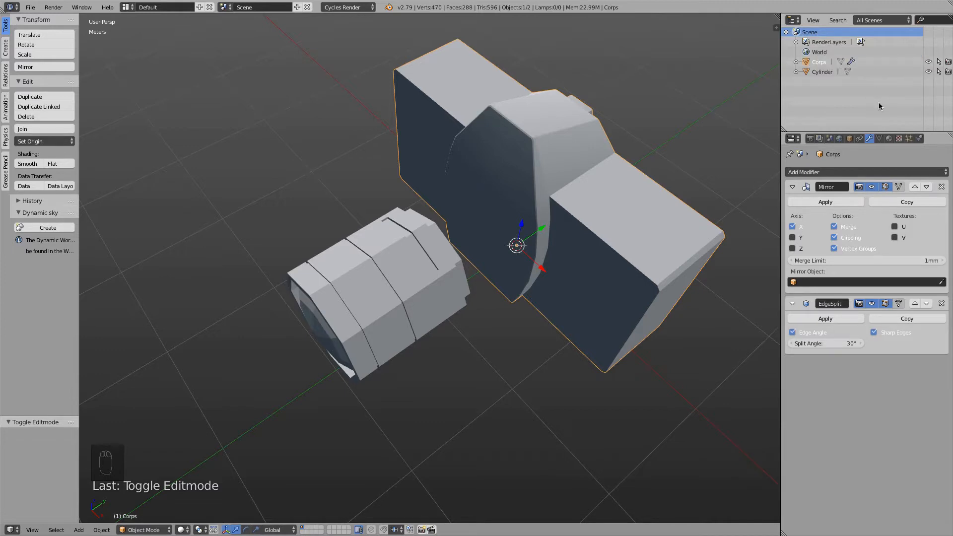
pyautogui.doubleClick(821, 73)
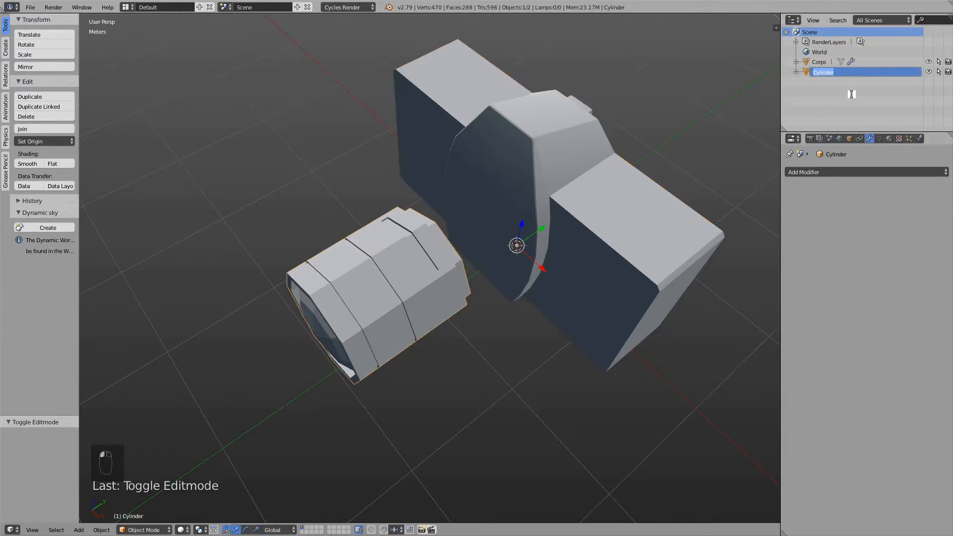
pyautogui.write('Objectif')
pyautogui.press('Return')
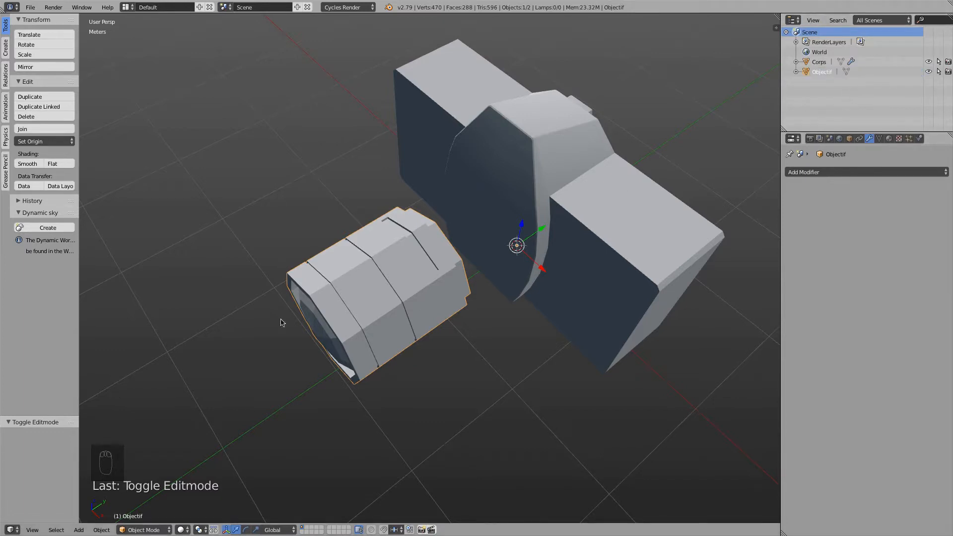
# Step: Open the lens mesh for editing in a top wireframe view with nothing selected
pyautogui.rightClick(370, 306)
pyautogui.moveTo(371, 305); pyautogui.dragTo(441, 365, button='middle')
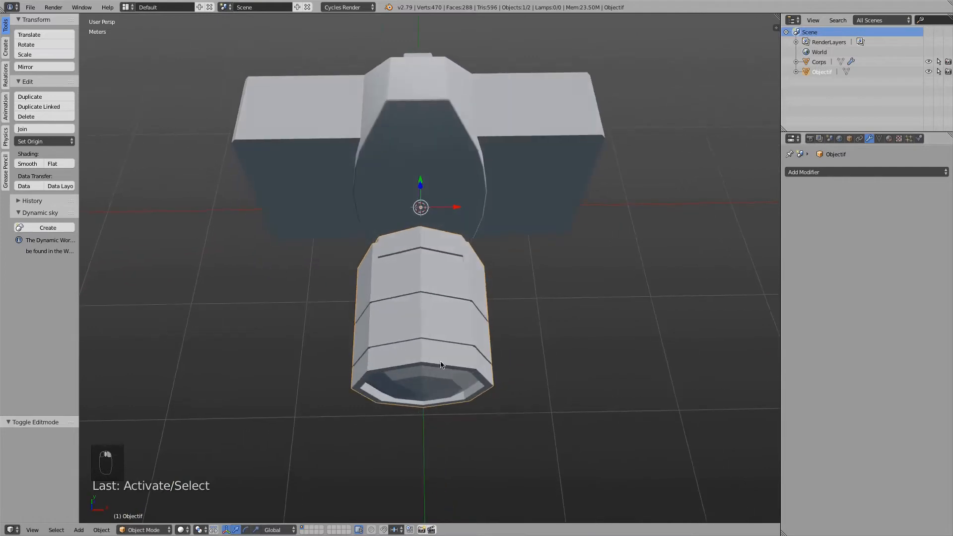
pyautogui.click(144, 530)
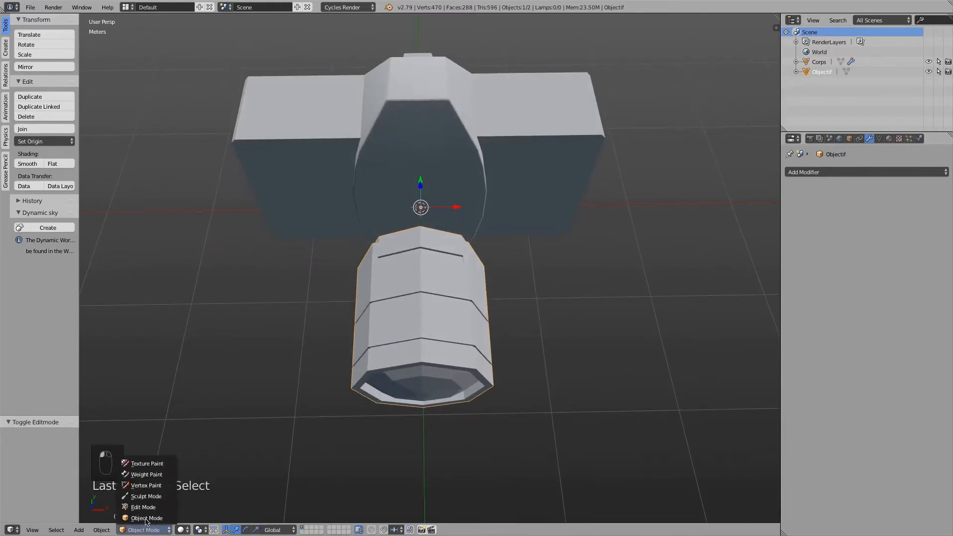
pyautogui.click(147, 508)
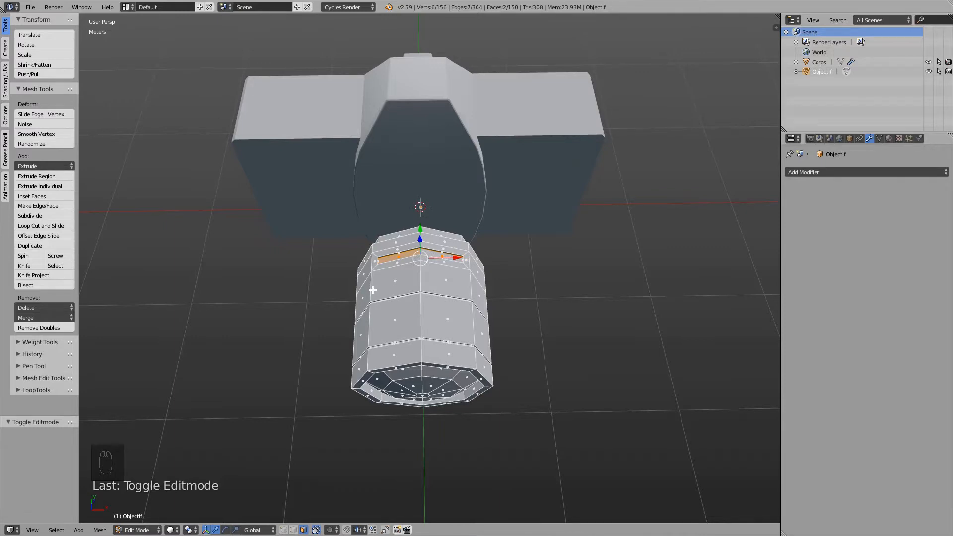
pyautogui.press('KP_7')
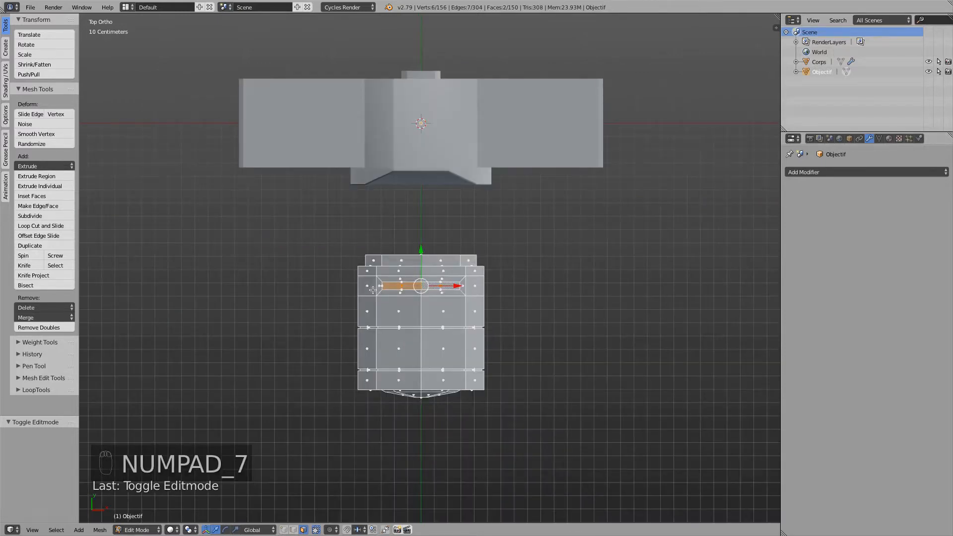
pyautogui.click(32, 530)
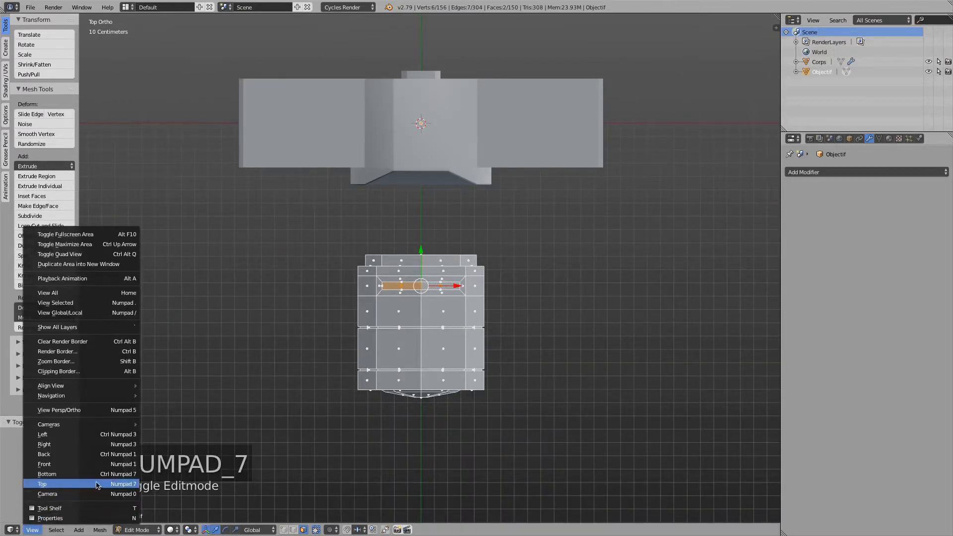
pyautogui.press('a')
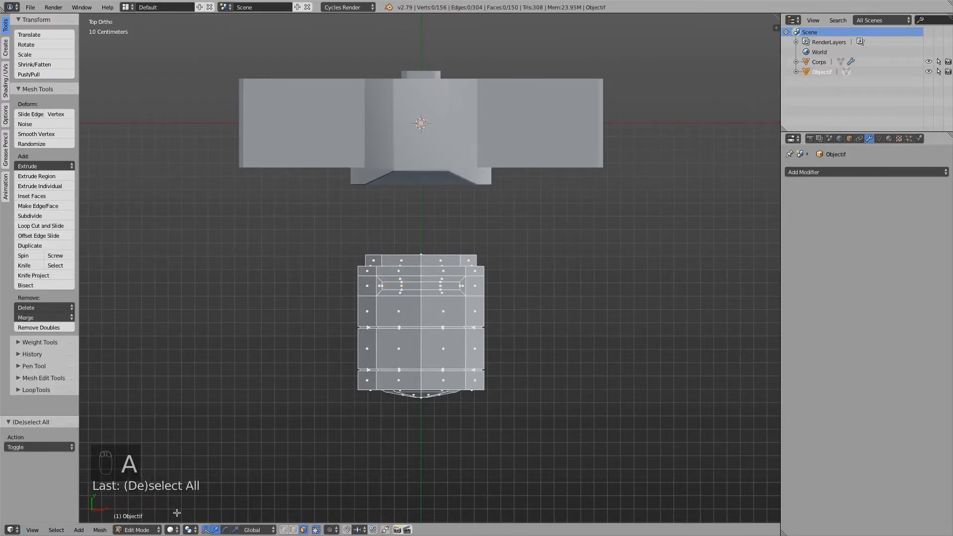
pyautogui.click(171, 530)
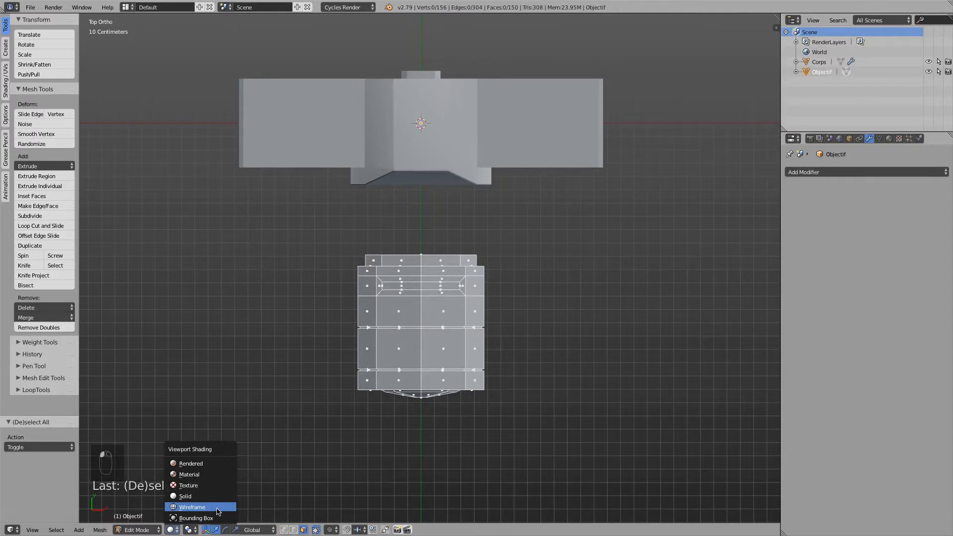
pyautogui.click(217, 508)
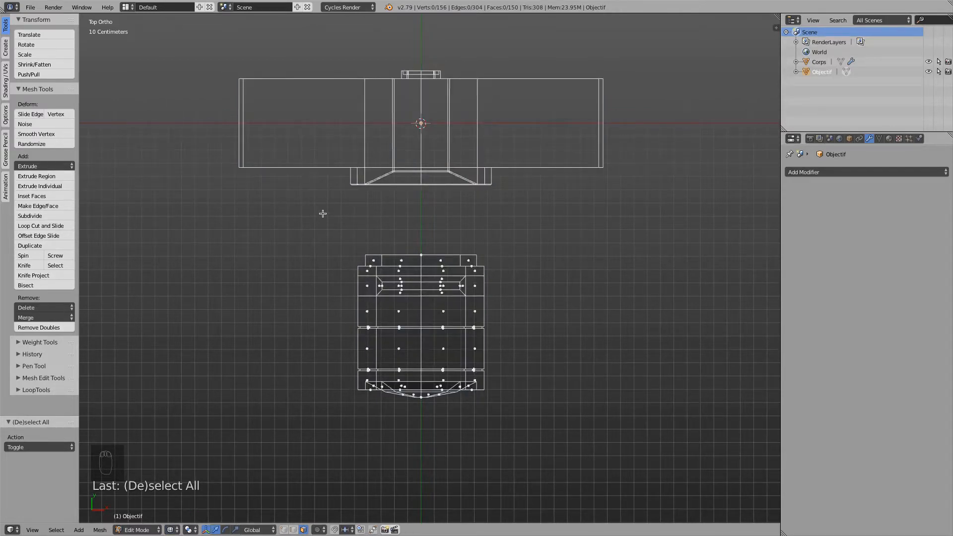
# Step: Border-select all faces in the lens's negative X half and delete them
pyautogui.press('b')
pyautogui.moveTo(323, 213); pyautogui.dragTo(418, 440)
pyautogui.moveTo(417, 440); pyautogui.dragTo(416, 437)
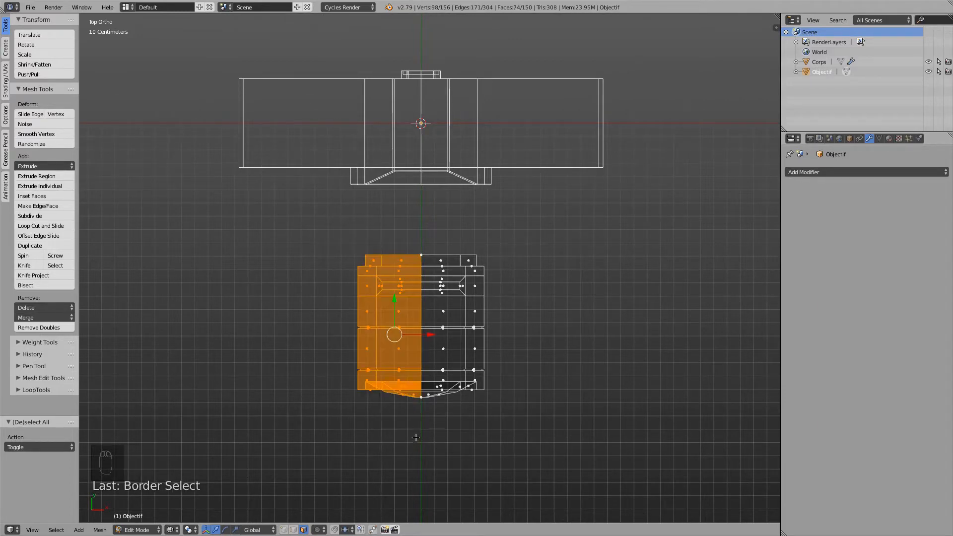
pyautogui.scroll(2, 395, 295)
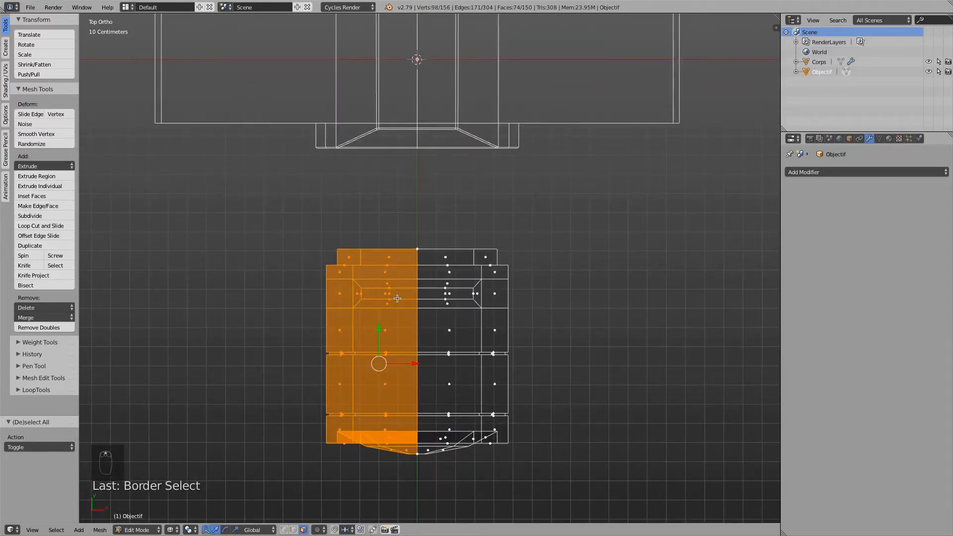
pyautogui.press('x')
pyautogui.press('x')
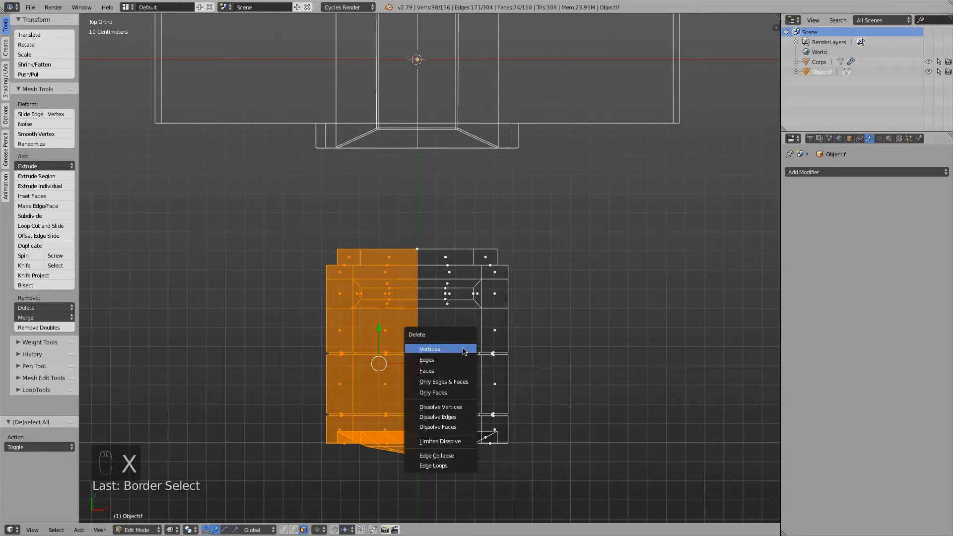
pyautogui.click(450, 371)
# Step: Restore solid shading, inspect the rear cap and small front glass octagon by selecting both, and clear the selection
pyautogui.moveTo(406, 361); pyautogui.dragTo(454, 350, button='middle')
pyautogui.rightClick(415, 268)
pyautogui.press('z')
pyautogui.keyDown('shift'); pyautogui.rightClick(420, 279); pyautogui.keyUp('shift')
pyautogui.scroll(3, 449, 343)
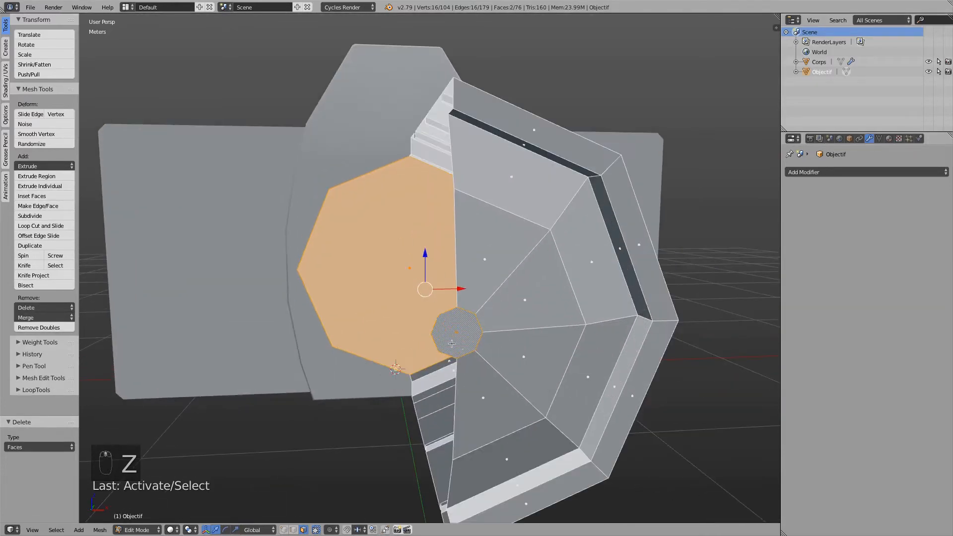
pyautogui.press('a')
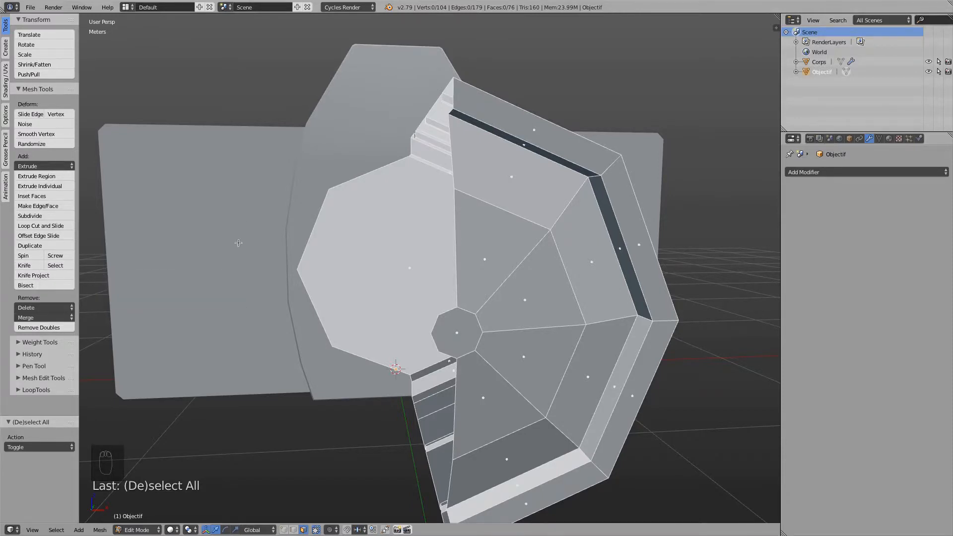
# Step: Try a small closed four-sided Knife cut on the upper outer face of the lens glass, and undo it
pyautogui.click(24, 265)
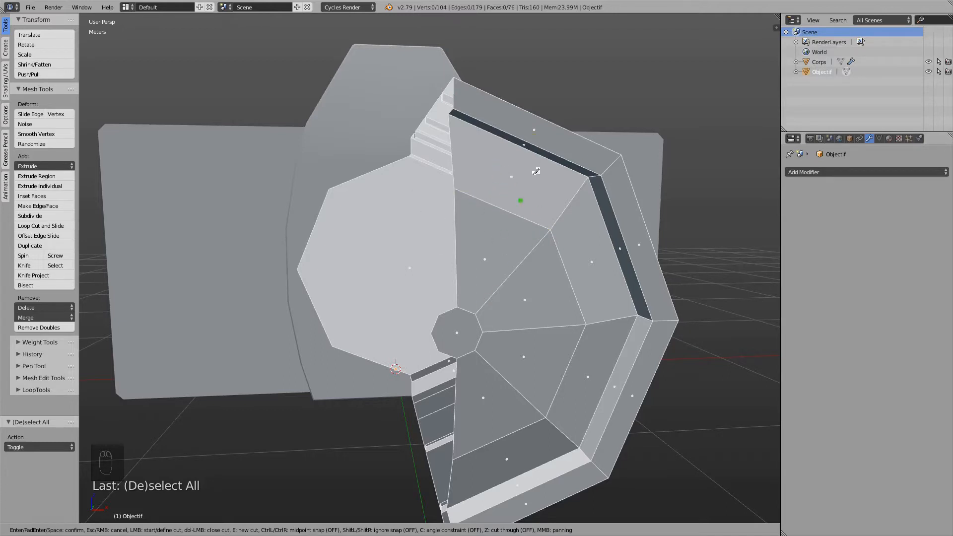
pyautogui.moveTo(551, 204); pyautogui.dragTo(522, 226, button='middle')
pyautogui.click(389, 219)
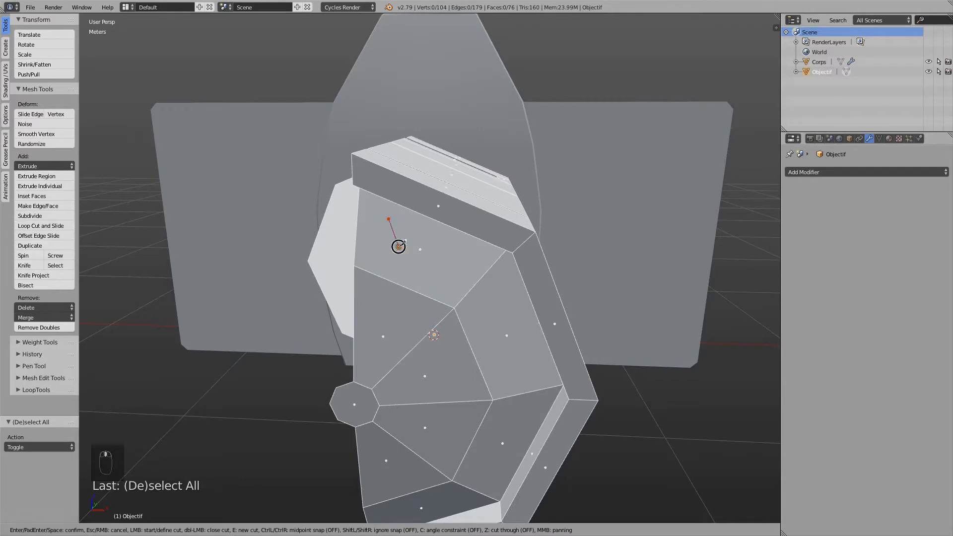
pyautogui.click(399, 246)
pyautogui.click(374, 243)
pyautogui.click(376, 220)
pyautogui.click(389, 218)
pyautogui.press('Return')
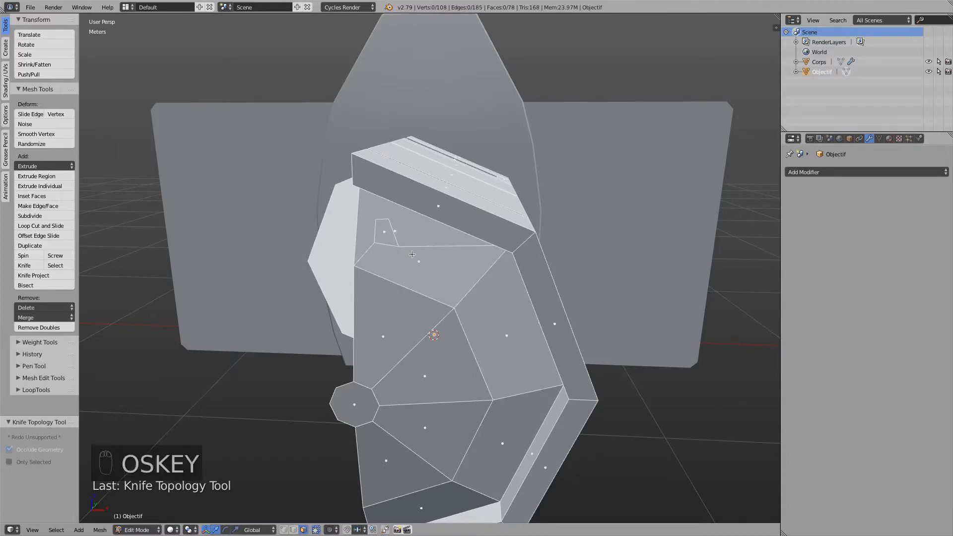
pyautogui.press('super+z')
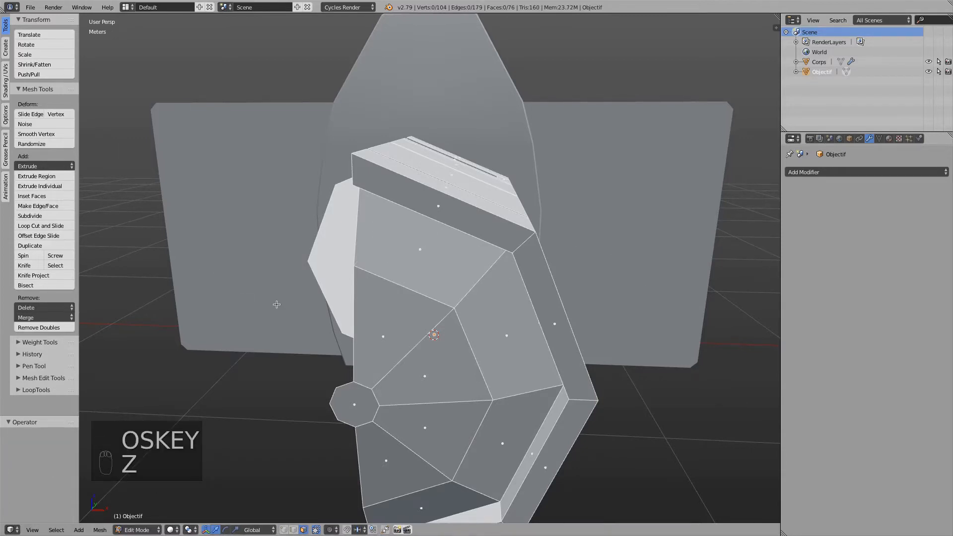
# Step: Cut the small front glass octagon vertically through its middle with the Knife and delete its negative X half
pyautogui.moveTo(277, 304); pyautogui.dragTo(590, 298, button='middle')
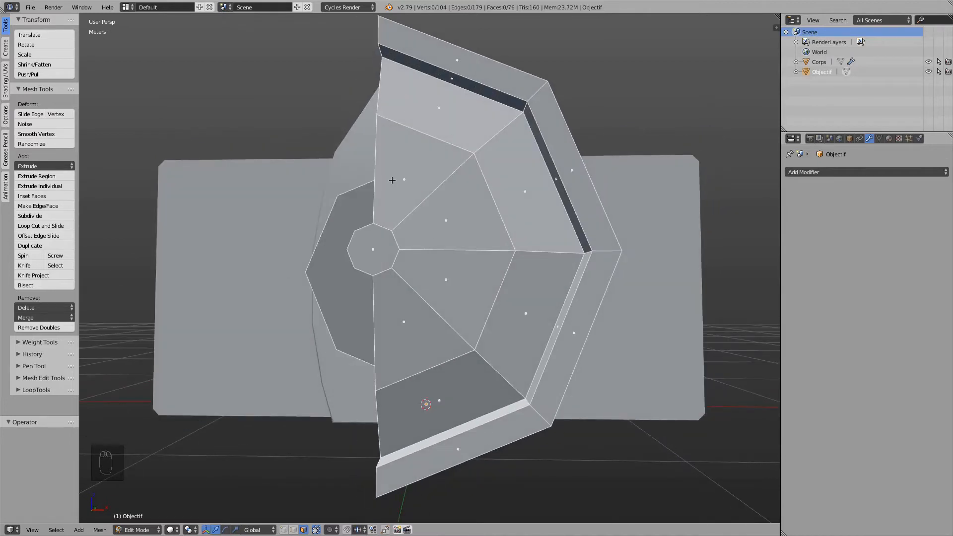
pyautogui.press('k')
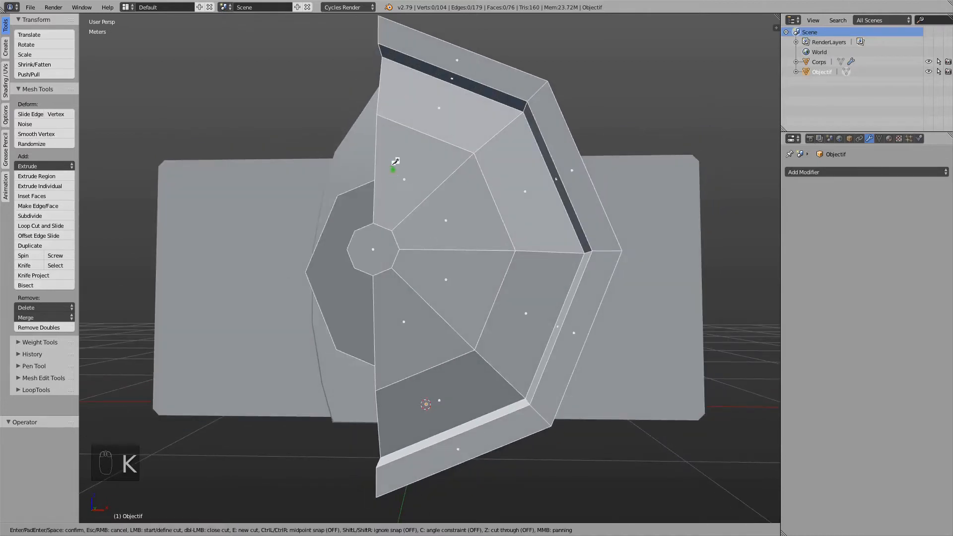
pyautogui.click(380, 219)
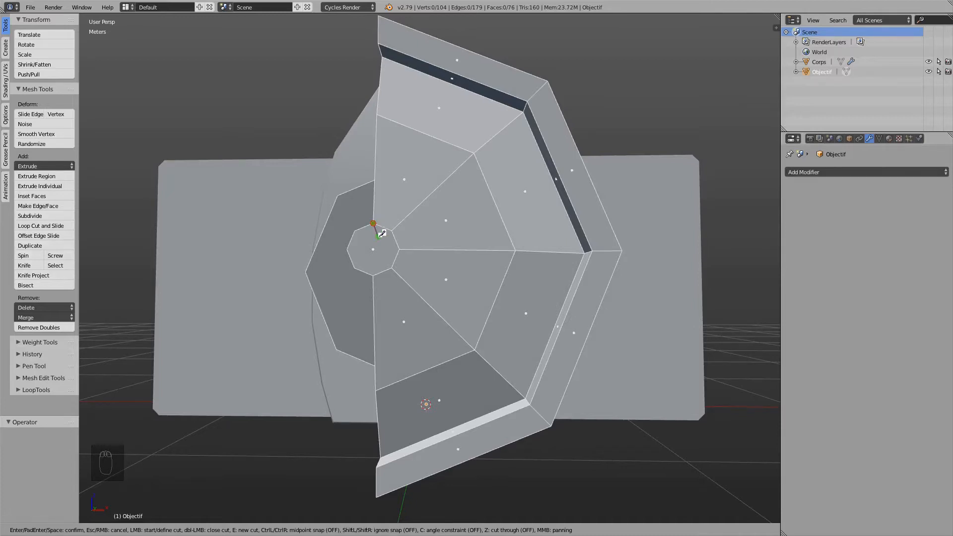
pyautogui.click(380, 270)
pyautogui.press('Return')
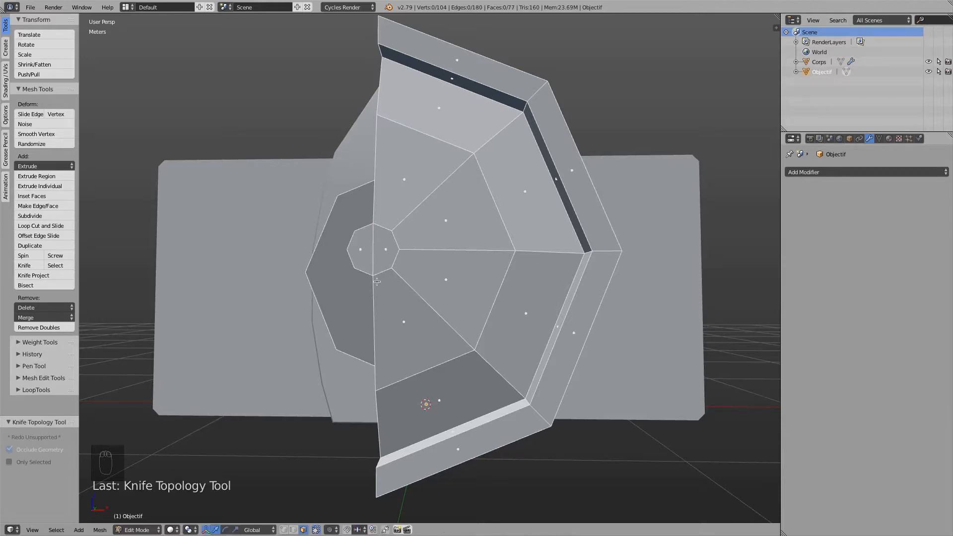
pyautogui.rightClick(365, 247)
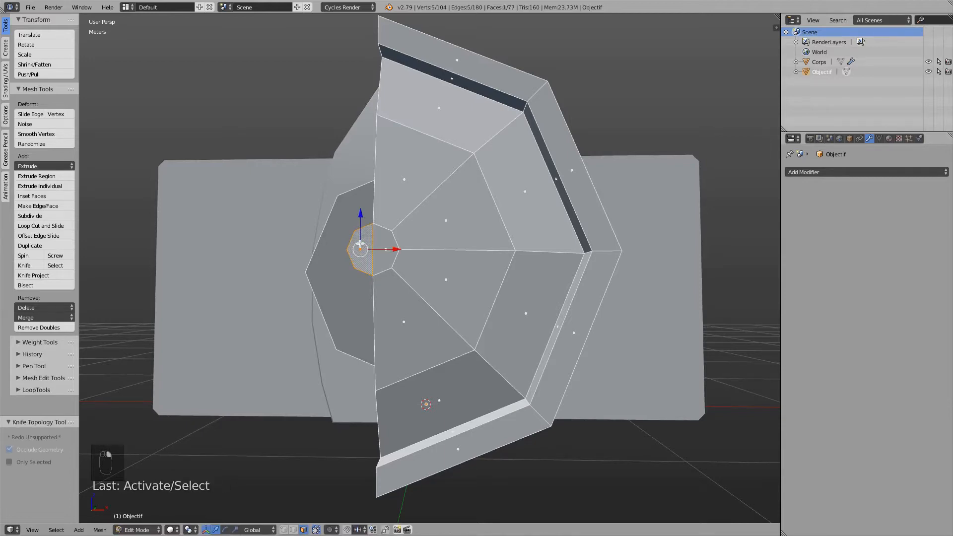
pyautogui.press('x')
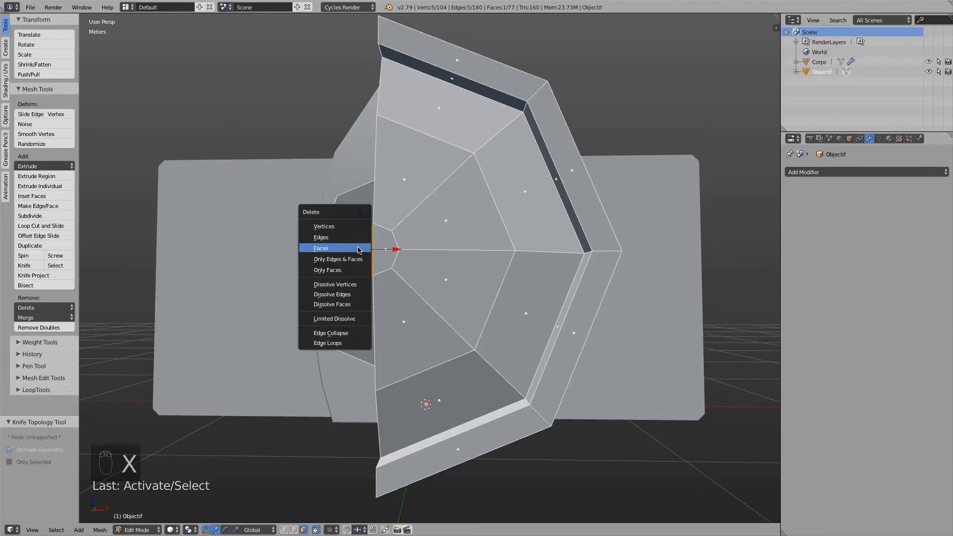
pyautogui.click(358, 250)
# Step: Cut the lens's rear cap with the Knife from its upper to lower centreline corner and delete the negative X half
pyautogui.moveTo(356, 248); pyautogui.dragTo(387, 238, button='middle')
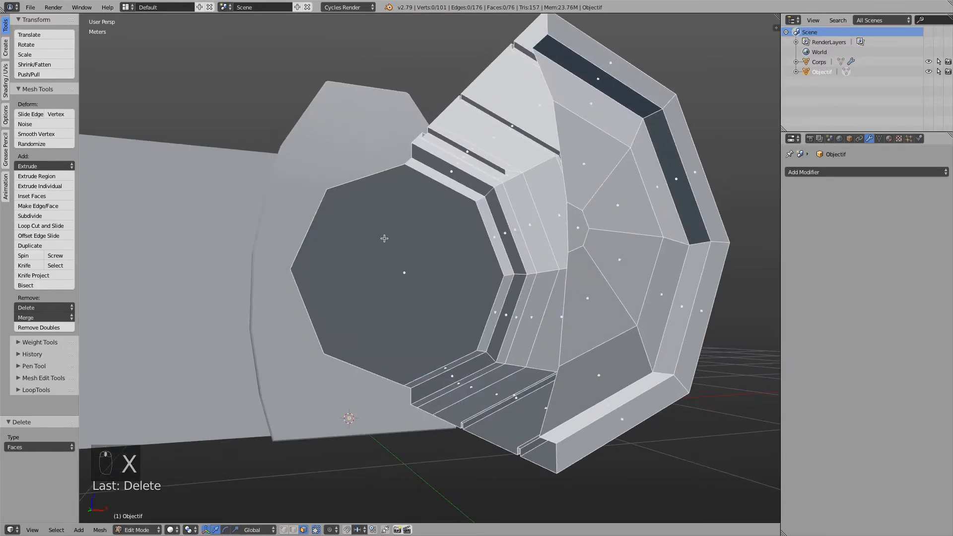
pyautogui.press('k')
pyautogui.click(406, 164)
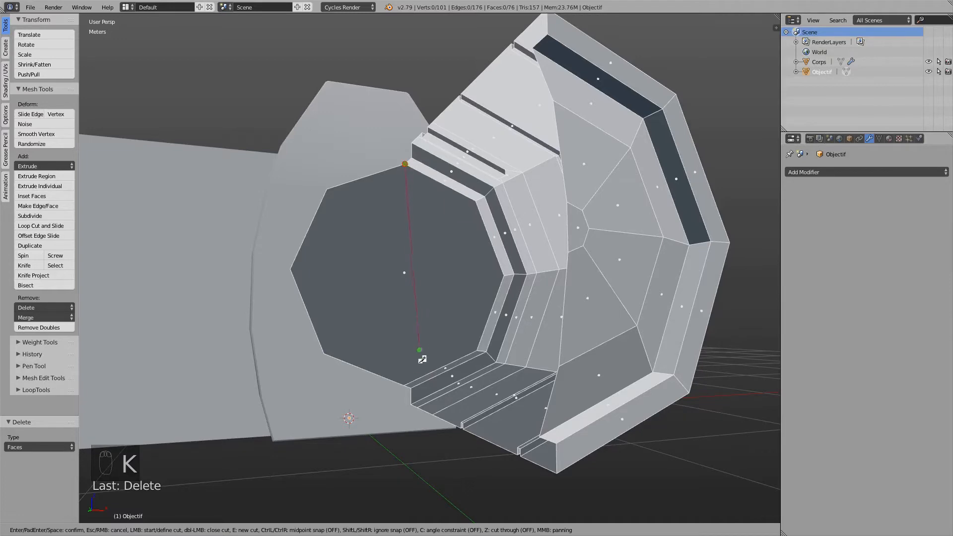
pyautogui.click(405, 384)
pyautogui.press('Return')
pyautogui.rightClick(371, 305)
pyautogui.press('x')
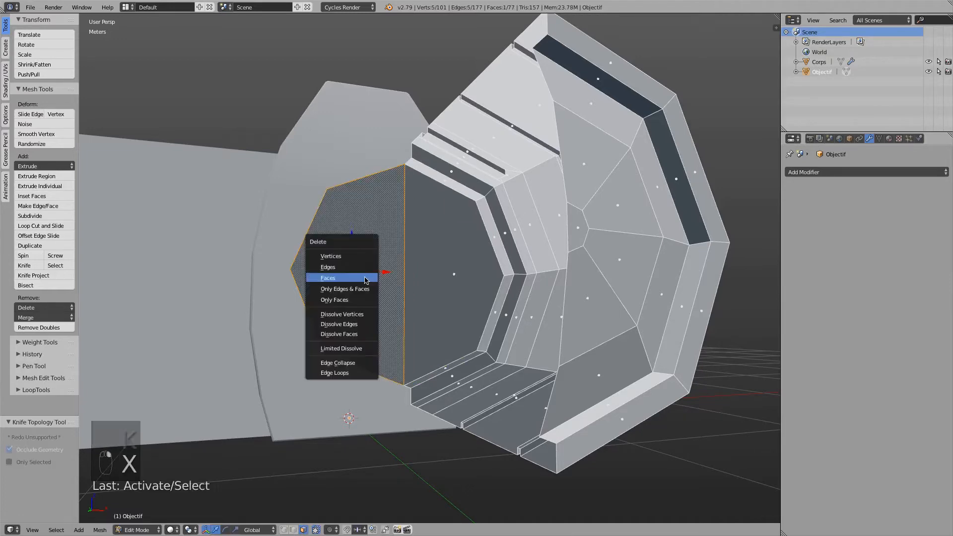
pyautogui.click(365, 276)
# Step: Leave mesh editing and examine the open half of the lens and its alignment with the camera body, selecting each object in turn
pyautogui.moveTo(429, 301)
pyautogui.mouseDown(button='middle')
pyautogui.moveTo(422, 283)
pyautogui.moveTo(420, 296)
pyautogui.mouseUp(button='middle')
pyautogui.scroll(-2, 475, 257)
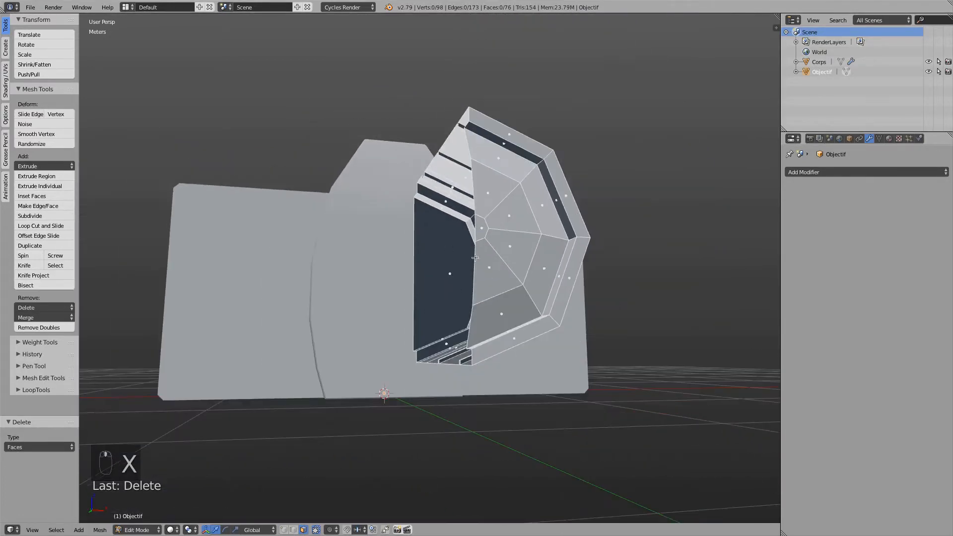
pyautogui.moveTo(537, 181); pyautogui.dragTo(414, 280, button='middle')
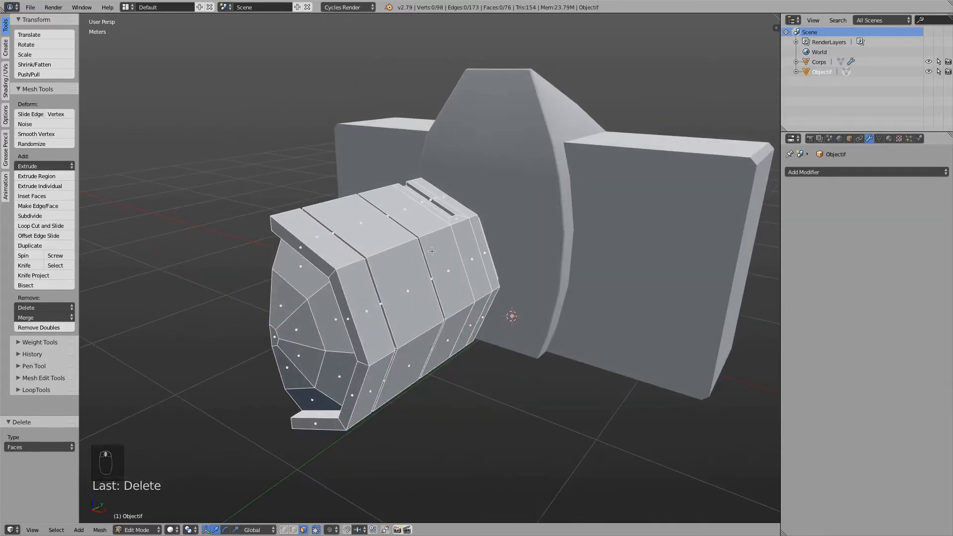
pyautogui.press('Tab')
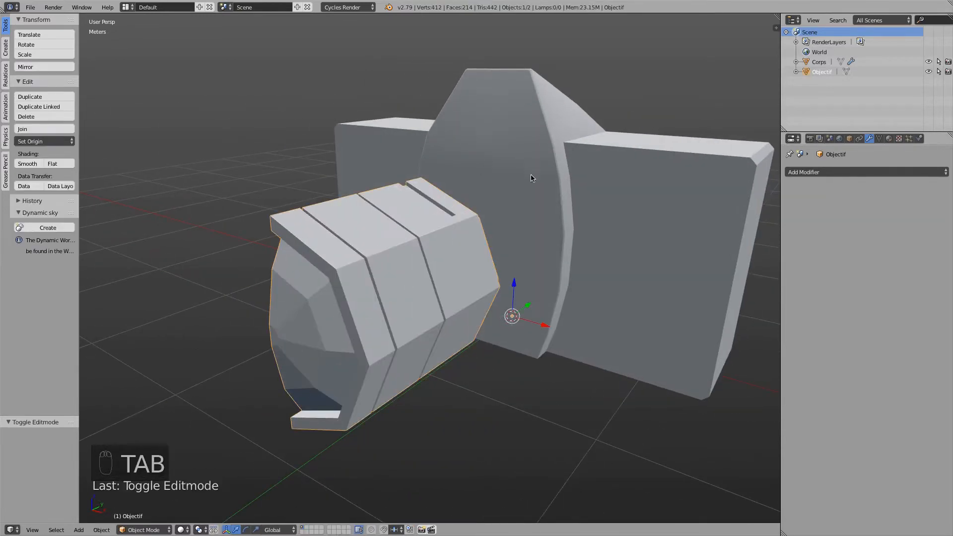
pyautogui.rightClick(532, 178)
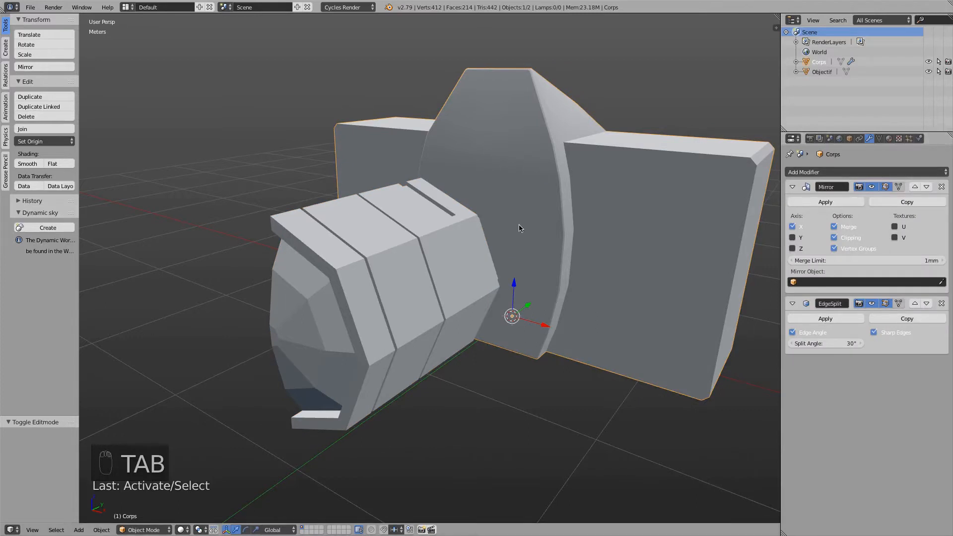
pyautogui.rightClick(413, 320)
pyautogui.rightClick(437, 303)
pyautogui.rightClick(443, 290)
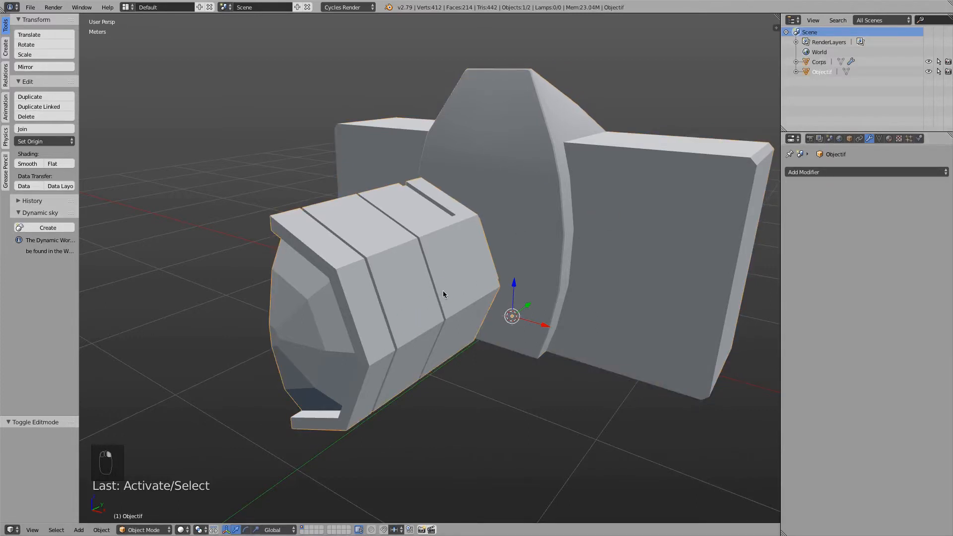
pyautogui.rightClick(579, 243)
pyautogui.moveTo(578, 243); pyautogui.dragTo(385, 316, button='middle')
pyautogui.rightClick(480, 213)
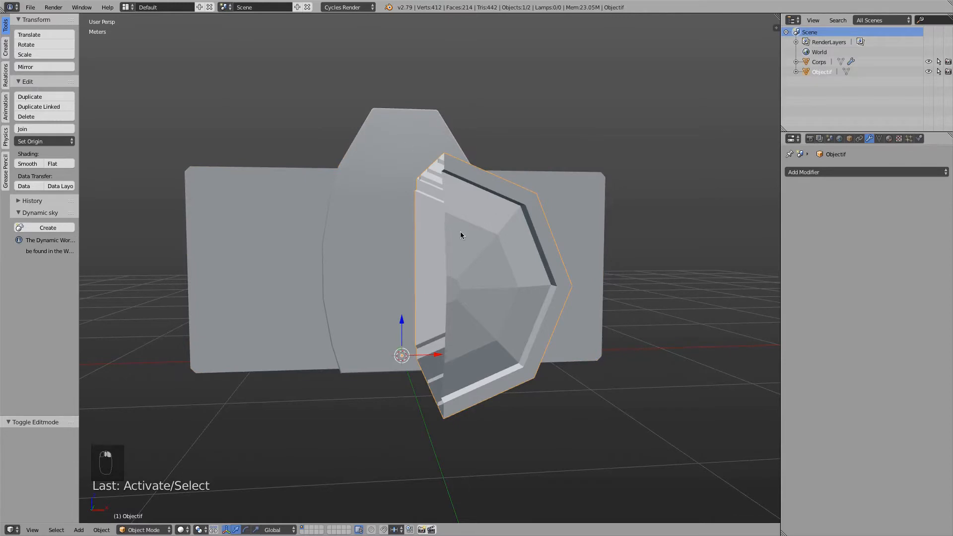
pyautogui.moveTo(595, 229); pyautogui.dragTo(598, 267, button='middle')
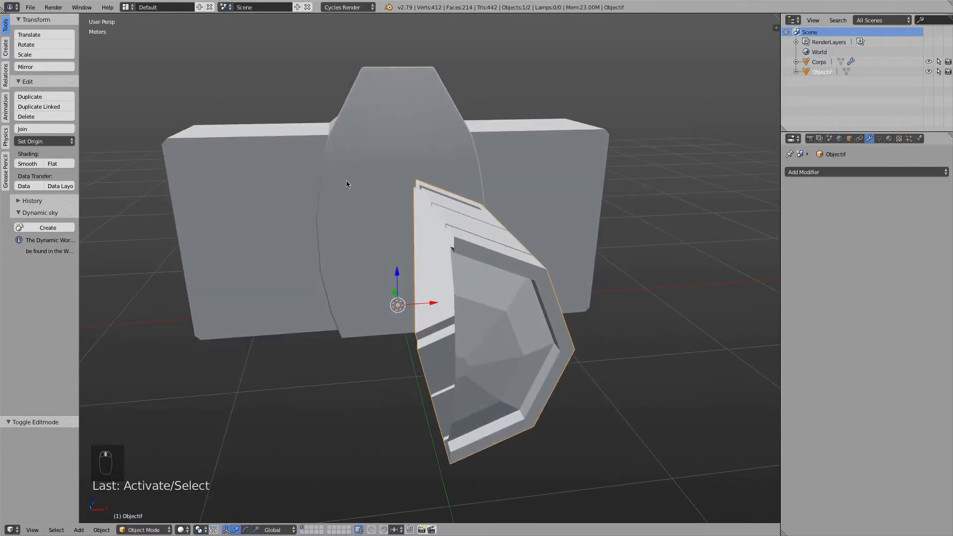
pyautogui.moveTo(494, 375); pyautogui.dragTo(460, 272, button='middle')
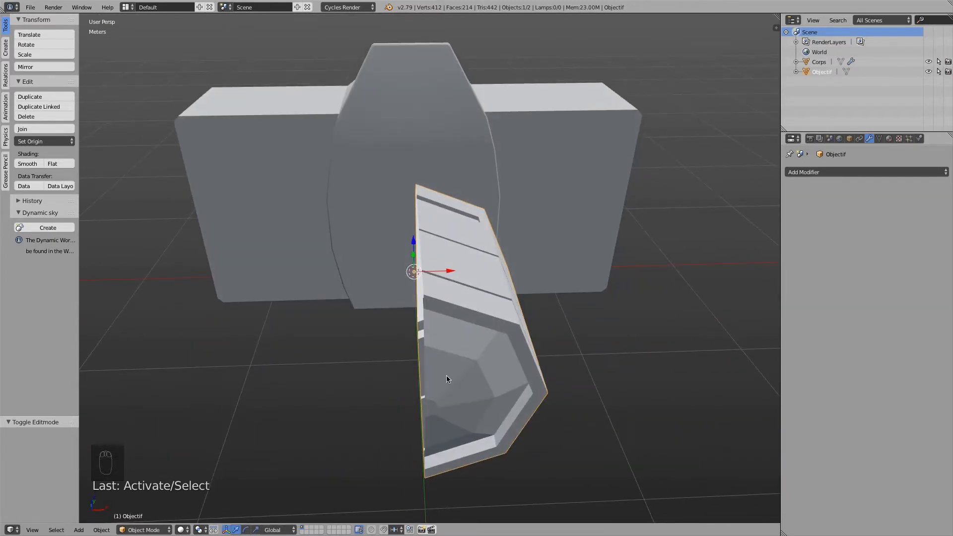
pyautogui.moveTo(446, 379); pyautogui.dragTo(550, 397, button='middle')
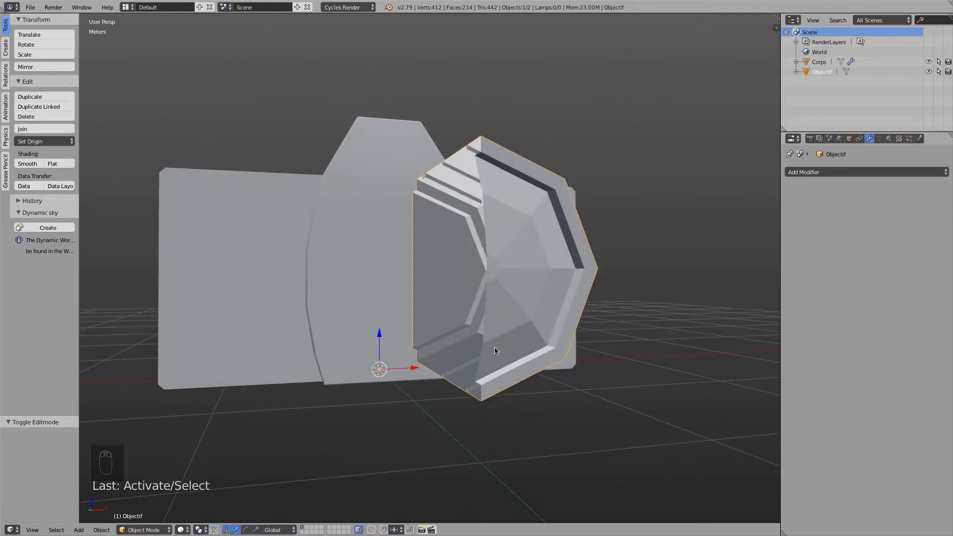
pyautogui.moveTo(443, 397); pyautogui.dragTo(453, 418, button='middle')
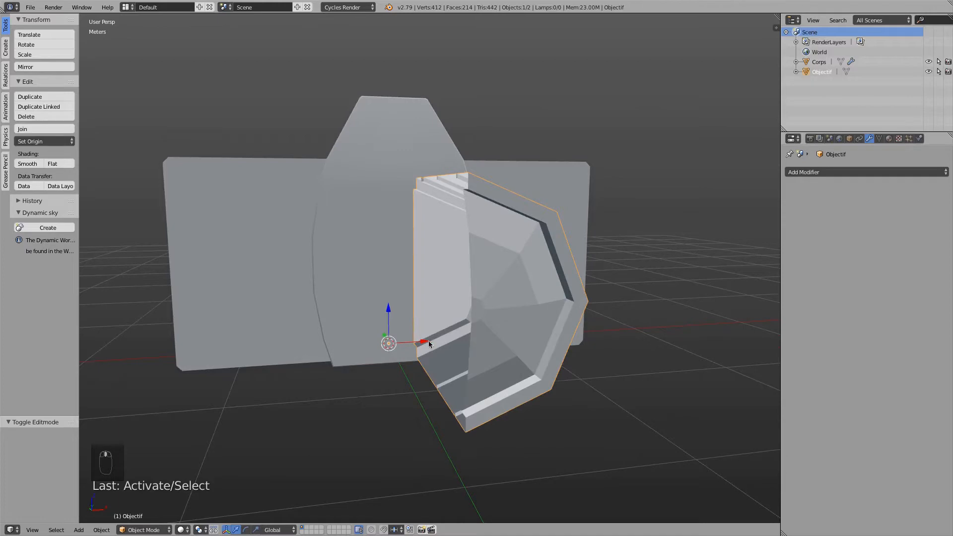
# Step: Edit the lens mesh and Knife-cut the small front half-octagon horizontally from its outer corner to the centreline edge
pyautogui.press('Tab')
pyautogui.moveTo(555, 334); pyautogui.dragTo(459, 312, button='middle')
pyautogui.scroll(2, 326, 250)
pyautogui.moveTo(260, 243); pyautogui.dragTo(450, 343, button='middle')
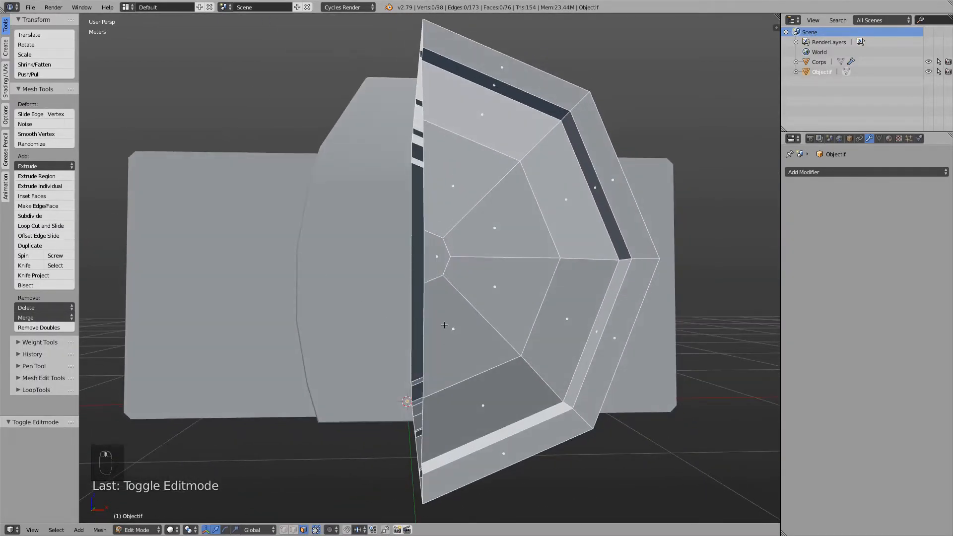
pyautogui.press('k')
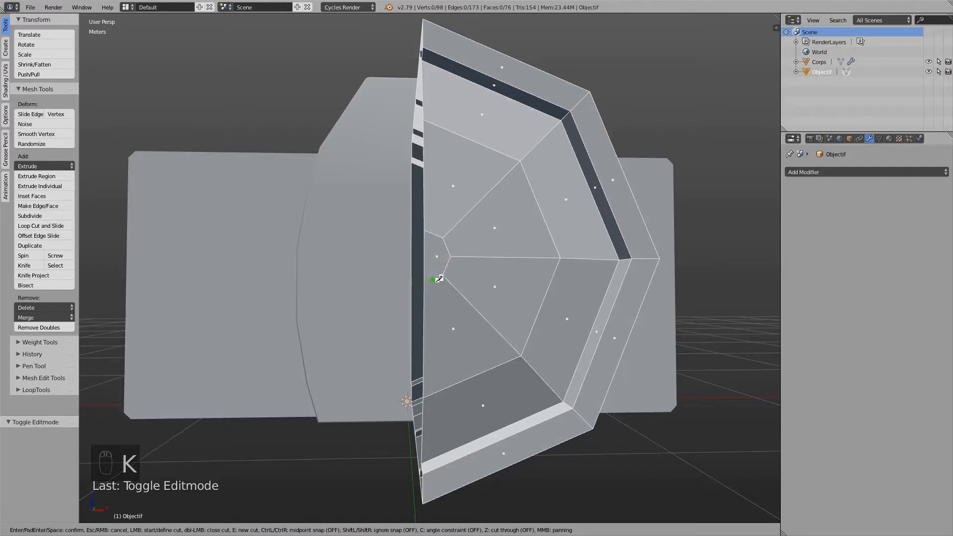
pyautogui.click(450, 257)
pyautogui.click(425, 258)
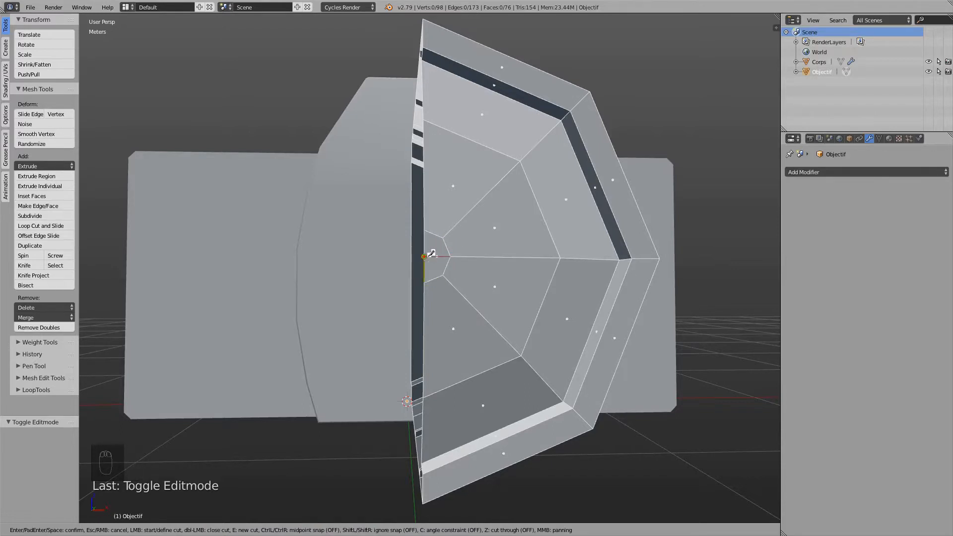
pyautogui.press('Return')
# Step: Select the entire lens mesh and enable snapping with Face as the snap element
pyautogui.moveTo(427, 255); pyautogui.dragTo(420, 272, button='middle')
pyautogui.moveTo(224, 266); pyautogui.dragTo(286, 289, button='middle')
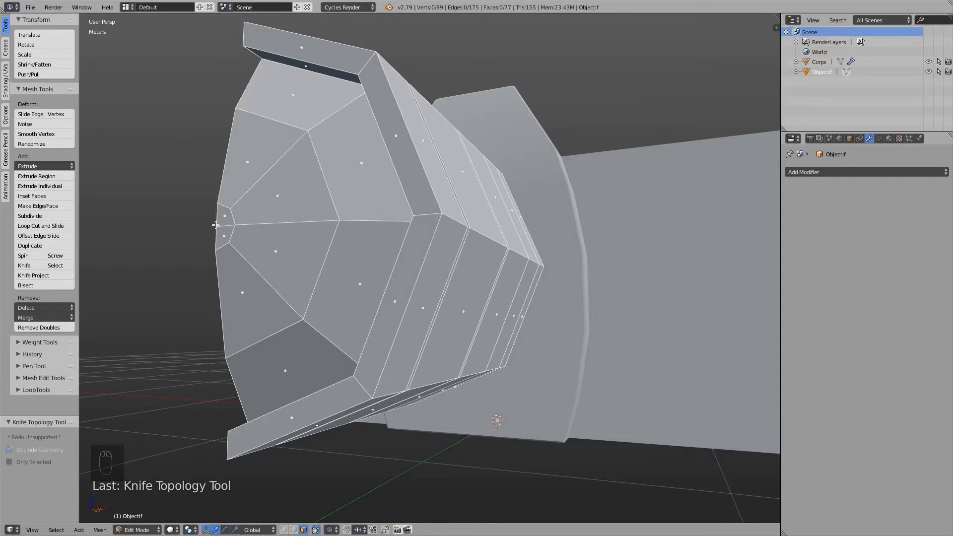
pyautogui.moveTo(215, 225); pyautogui.dragTo(428, 274, button='middle')
pyautogui.moveTo(454, 233); pyautogui.dragTo(546, 235, button='middle')
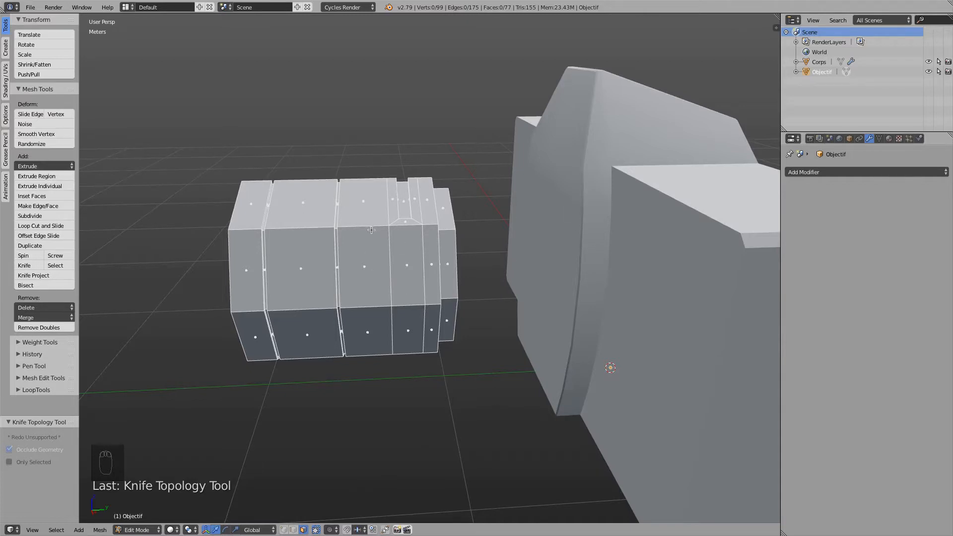
pyautogui.press('a')
pyautogui.moveTo(443, 379); pyautogui.dragTo(441, 360, button='middle')
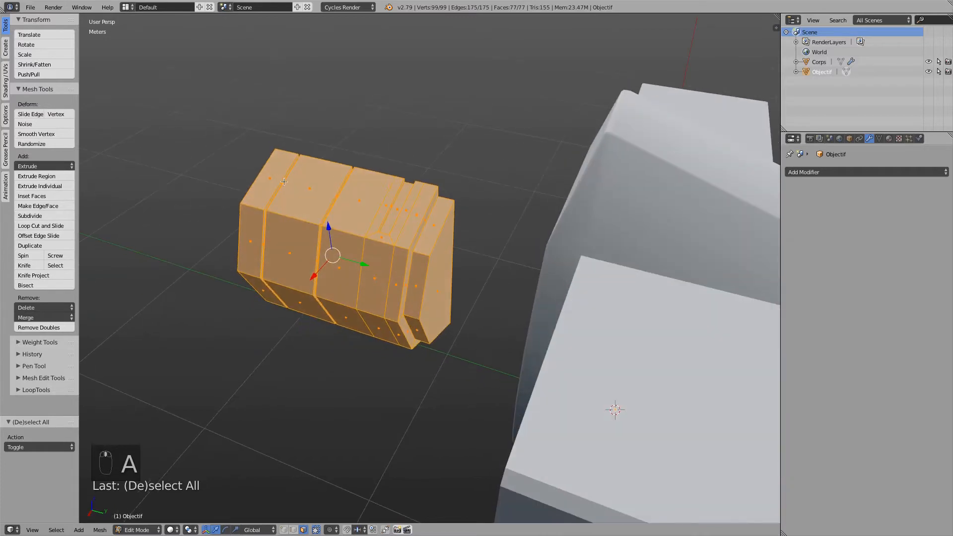
pyautogui.click(347, 530)
pyautogui.click(359, 530)
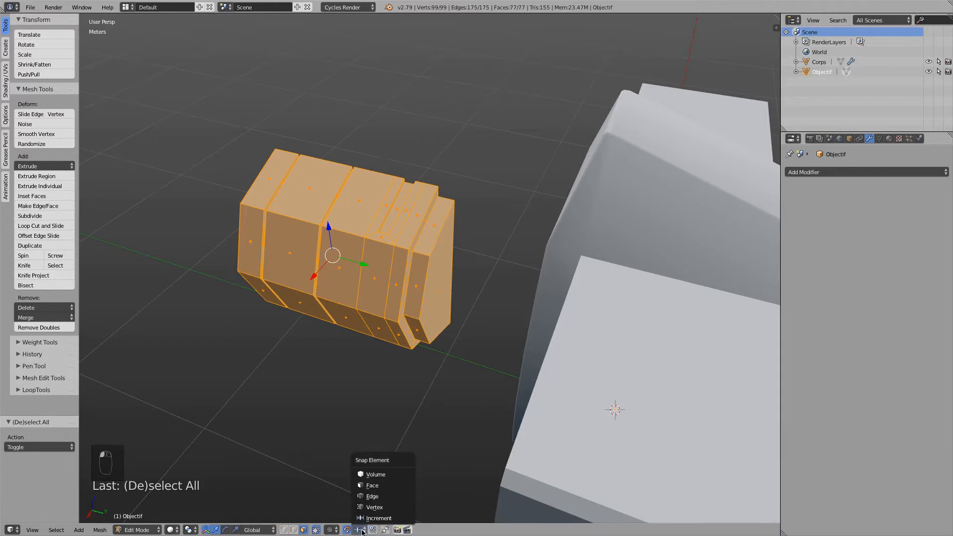
pyautogui.click(386, 485)
# Step: Move the lens mesh 52.6 cm along Y, snapping its rear toward the front of the camera body
pyautogui.moveTo(331, 413); pyautogui.dragTo(362, 405, button='middle')
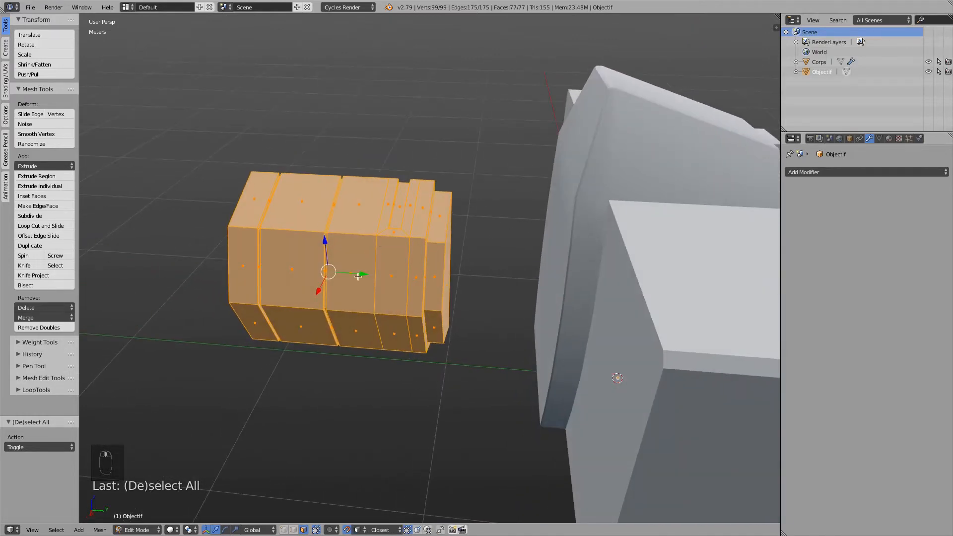
pyautogui.moveTo(358, 276); pyautogui.dragTo(566, 232)
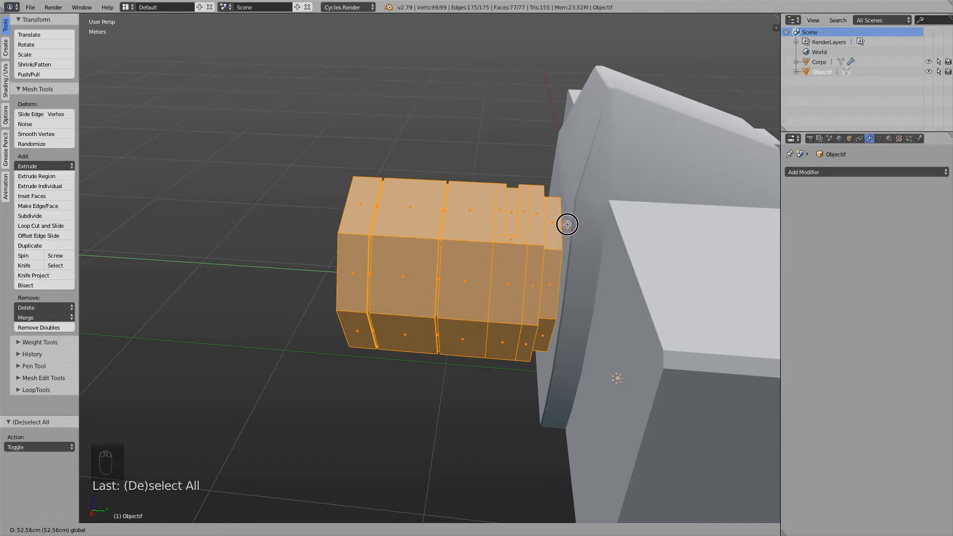
pyautogui.click(567, 225)
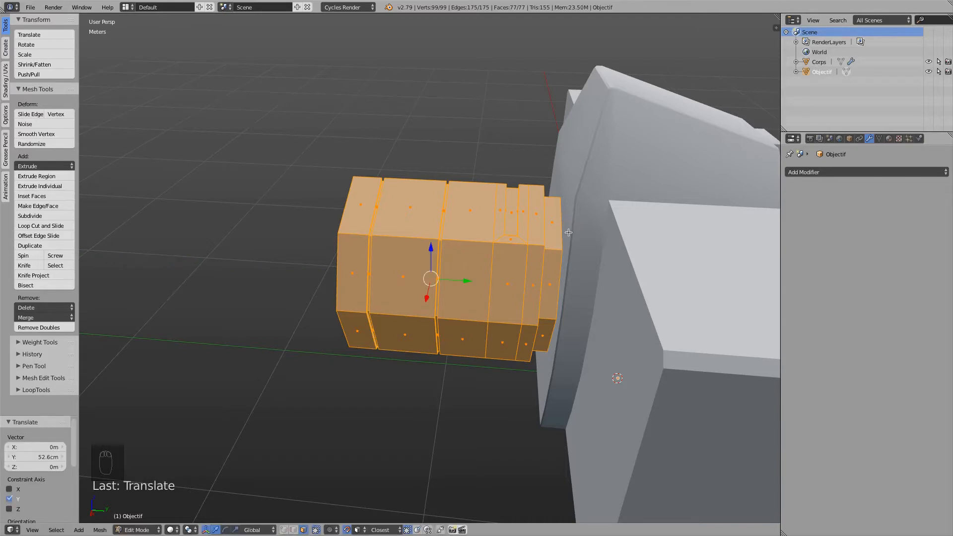
# Step: Push the lens mesh farther into the camera body along Y by 8.46 cm and by another 12.4 cm
pyautogui.moveTo(468, 302); pyautogui.dragTo(396, 260, button='middle')
pyautogui.scroll(3, 396, 260)
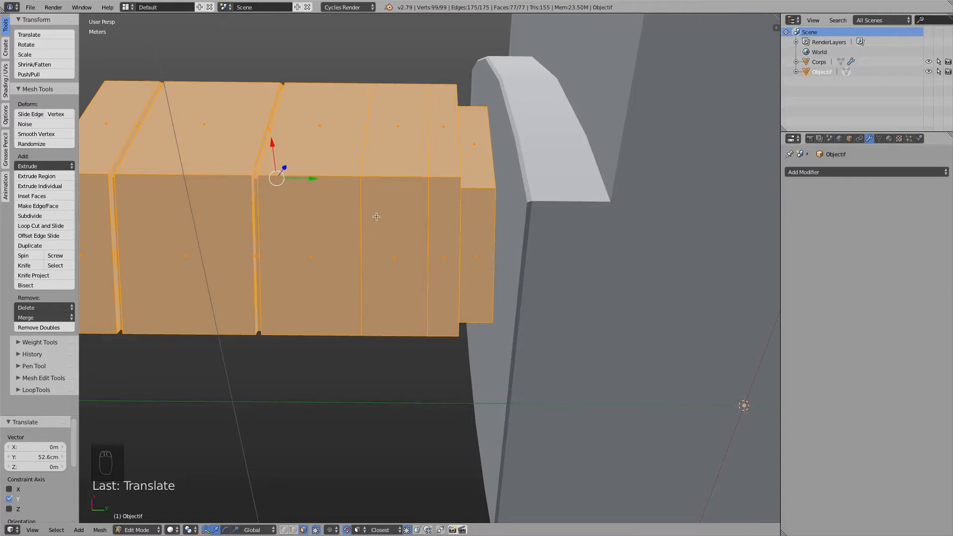
pyautogui.moveTo(376, 217); pyautogui.dragTo(386, 307, button='middle')
pyautogui.scroll(-5, 346, 240)
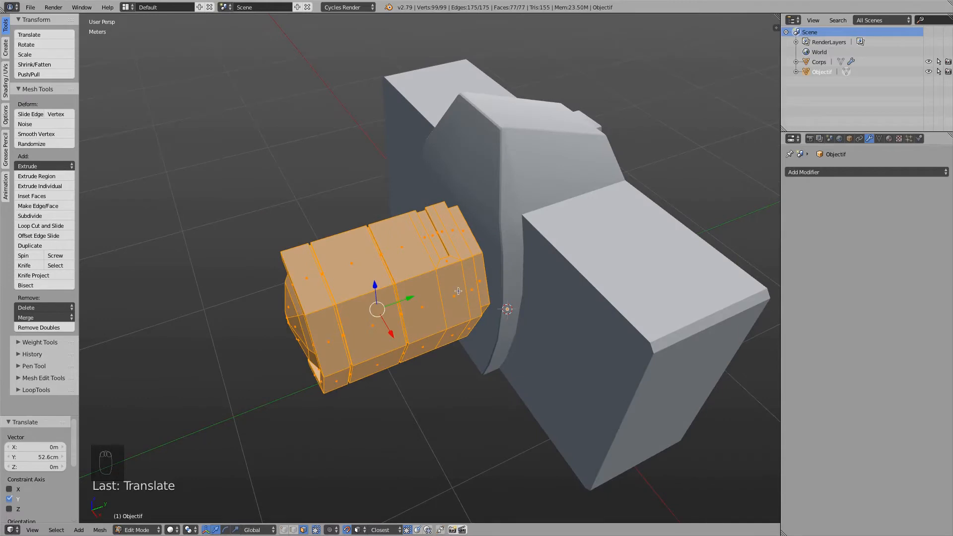
pyautogui.moveTo(413, 297); pyautogui.dragTo(476, 359)
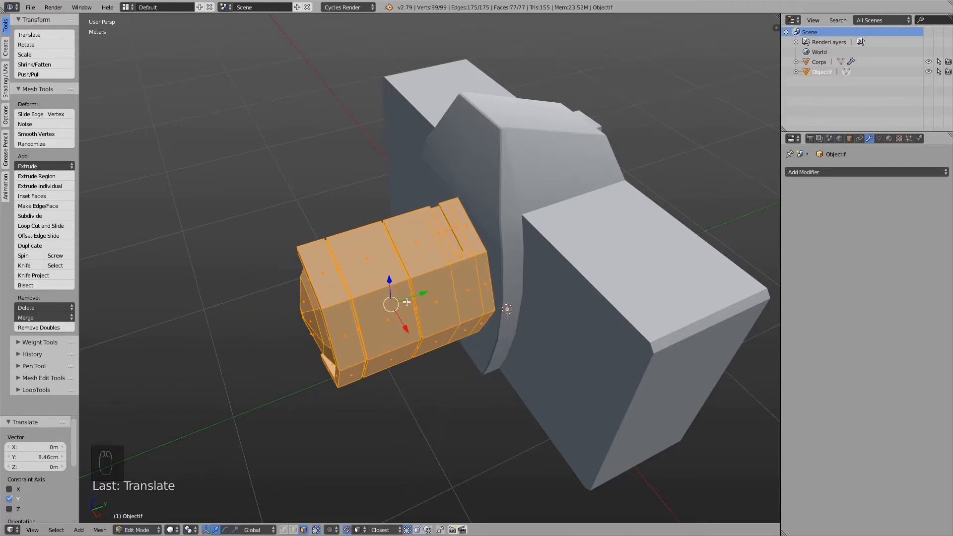
pyautogui.moveTo(425, 293); pyautogui.dragTo(521, 262)
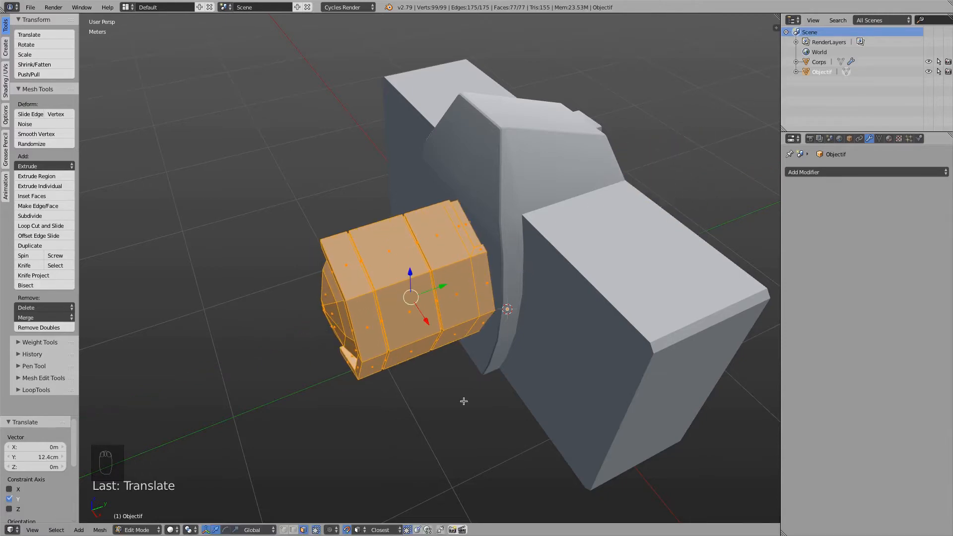
pyautogui.moveTo(447, 260)
pyautogui.mouseDown(button='middle')
pyautogui.moveTo(421, 211)
pyautogui.moveTo(453, 243)
pyautogui.moveTo(574, 268)
pyautogui.moveTo(450, 279)
pyautogui.mouseUp(button='middle')
pyautogui.moveTo(451, 288); pyautogui.dragTo(488, 235)
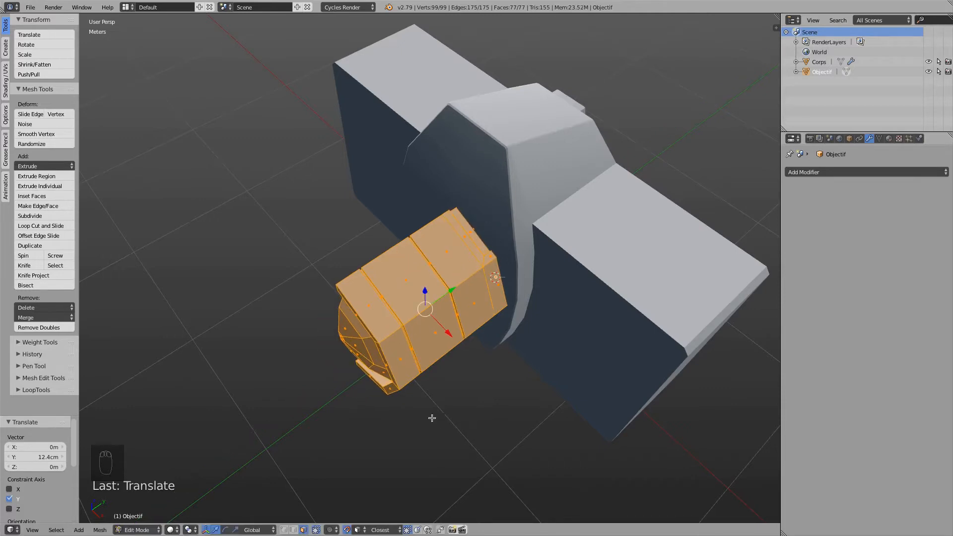
pyautogui.moveTo(445, 394); pyautogui.dragTo(364, 493, button='middle')
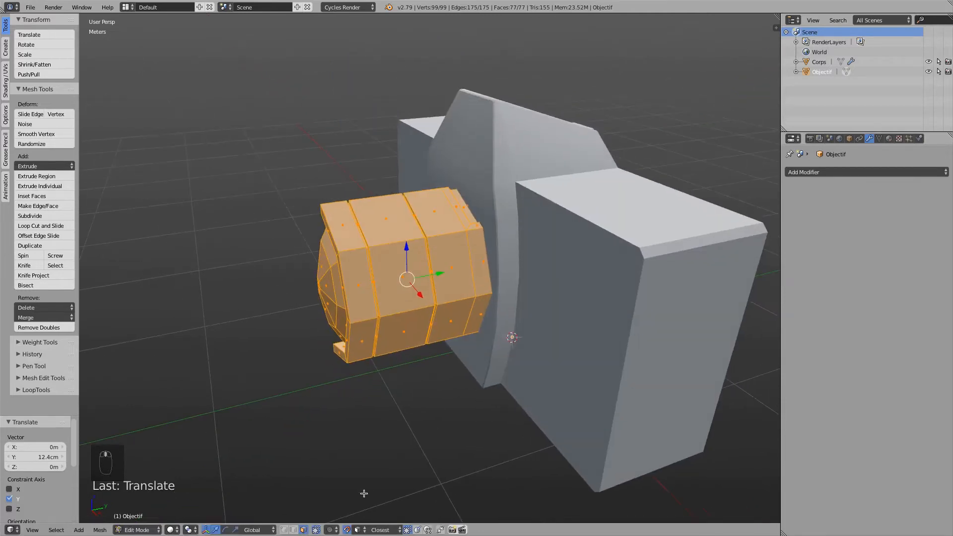
# Step: Set the snap element to Vertex and hide the tool shelf
pyautogui.click(357, 530)
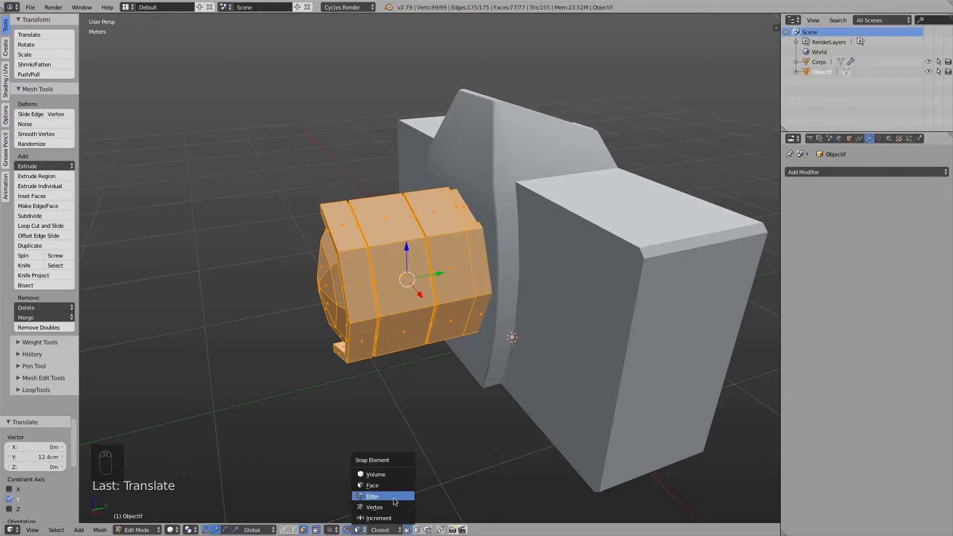
pyautogui.click(370, 507)
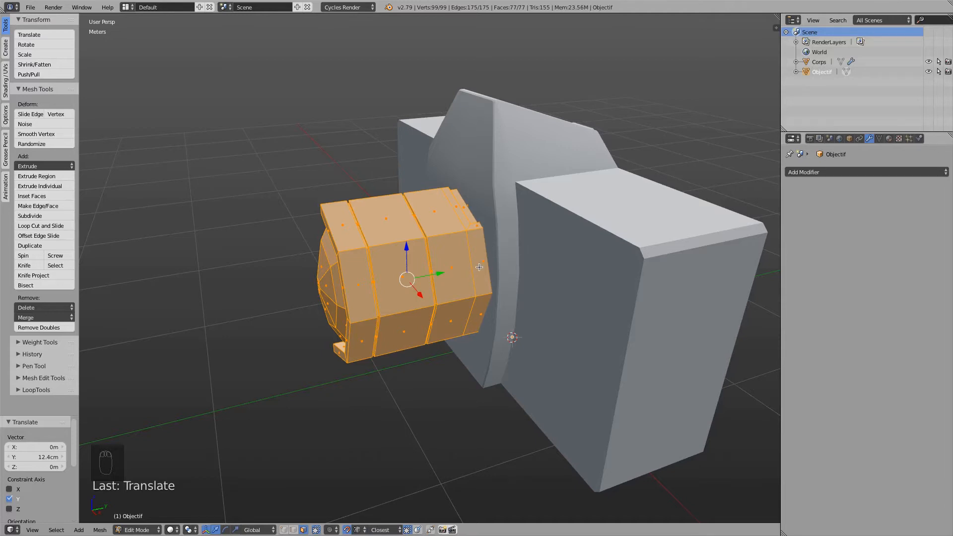
pyautogui.press('f')
pyautogui.press('t')
pyautogui.press('g')
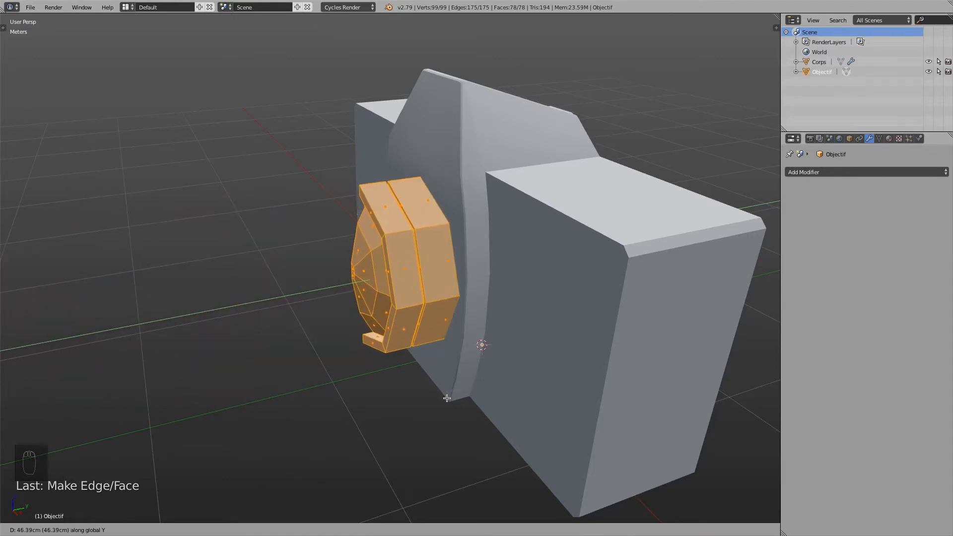
pyautogui.press('z')
pyautogui.rightClick(425, 430)
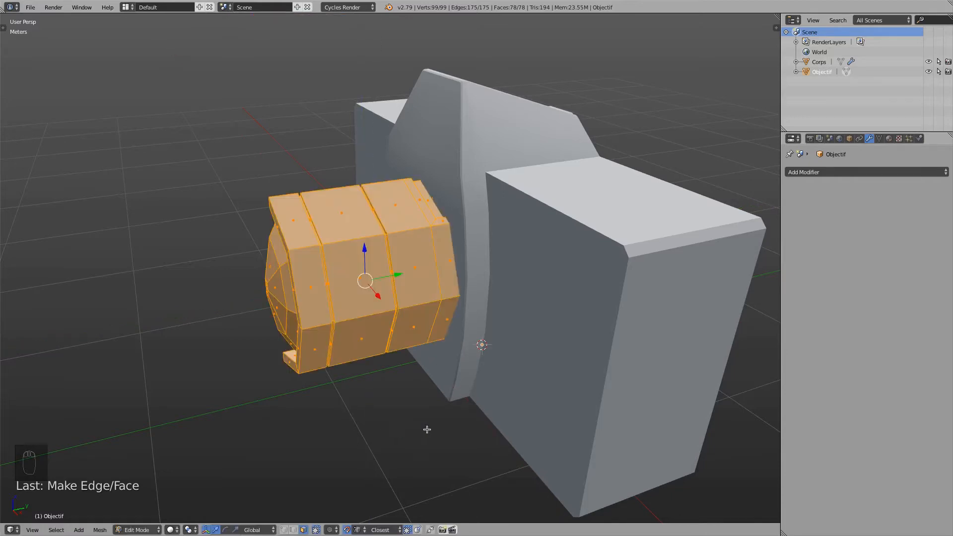
# Step: Display the model in wireframe and move the lens mesh along Y, clear of the camera body's front
pyautogui.moveTo(426, 429); pyautogui.dragTo(450, 254, button='middle')
pyautogui.scroll(2, 530, 240)
pyautogui.scroll(1, 447, 268)
pyautogui.press('z')
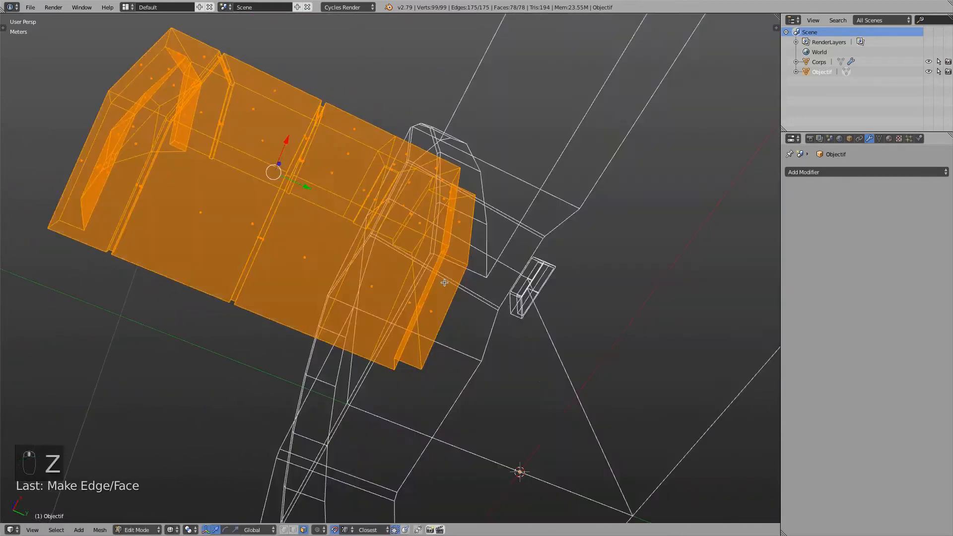
pyautogui.press('g')
pyautogui.press('y')
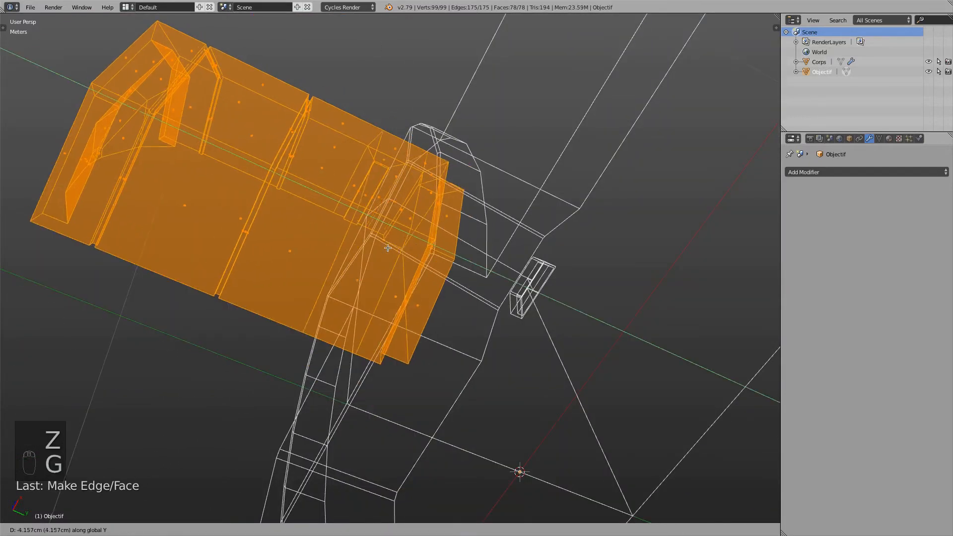
pyautogui.rightClick(397, 254)
pyautogui.press('g')
pyautogui.press('y')
pyautogui.click(264, 325)
# Step: Move the lens mesh back along Y, snapping it to a vertex on the body's front, and return to solid shading
pyautogui.press('g')
pyautogui.press('y')
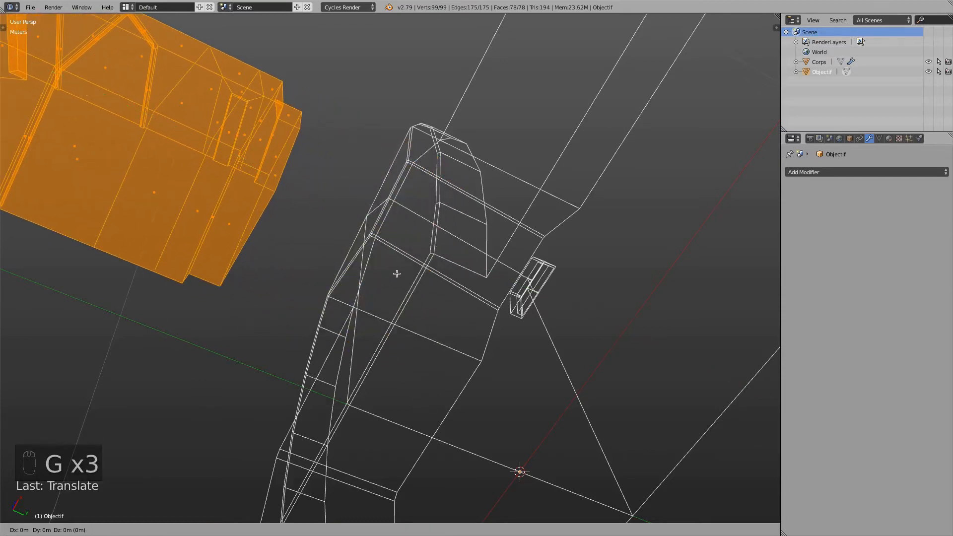
pyautogui.click(431, 252)
pyautogui.moveTo(429, 251); pyautogui.dragTo(419, 315, button='middle')
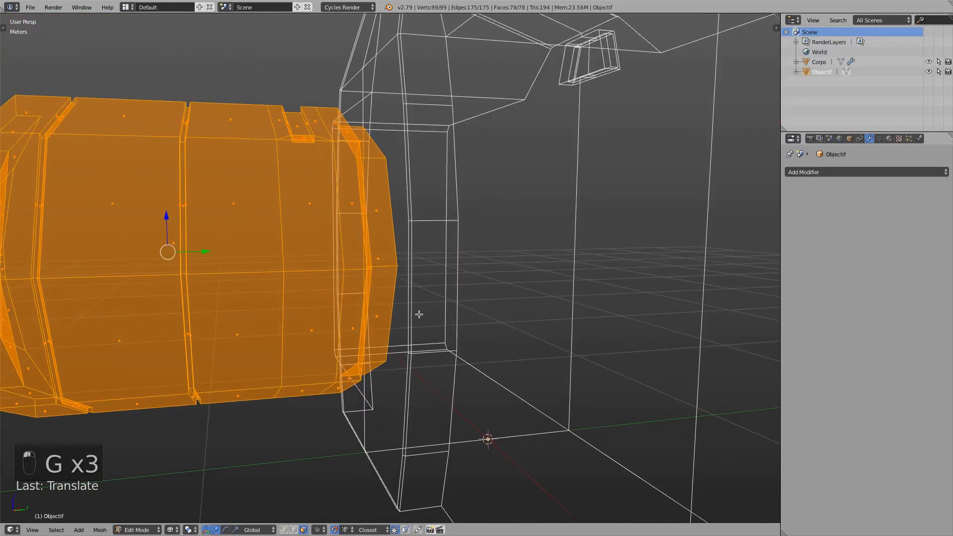
pyautogui.press('z')
pyautogui.moveTo(396, 219); pyautogui.dragTo(404, 252, button='middle')
pyautogui.moveTo(430, 313); pyautogui.dragTo(400, 234, button='middle')
# Step: Deselect the lens mesh and delete the extra face created across its geometry
pyautogui.scroll(-4, 436, 283)
pyautogui.press('a')
pyautogui.click(426, 288)
pyautogui.press('x')
pyautogui.click(426, 288)
# Step: Delete the half-octagon cap face at the rear end of the lens, facing the camera body
pyautogui.scroll(2, 408, 200)
pyautogui.rightClick(399, 297)
pyautogui.moveTo(399, 321); pyautogui.dragTo(395, 313, button='middle')
pyautogui.scroll(3, 412, 337)
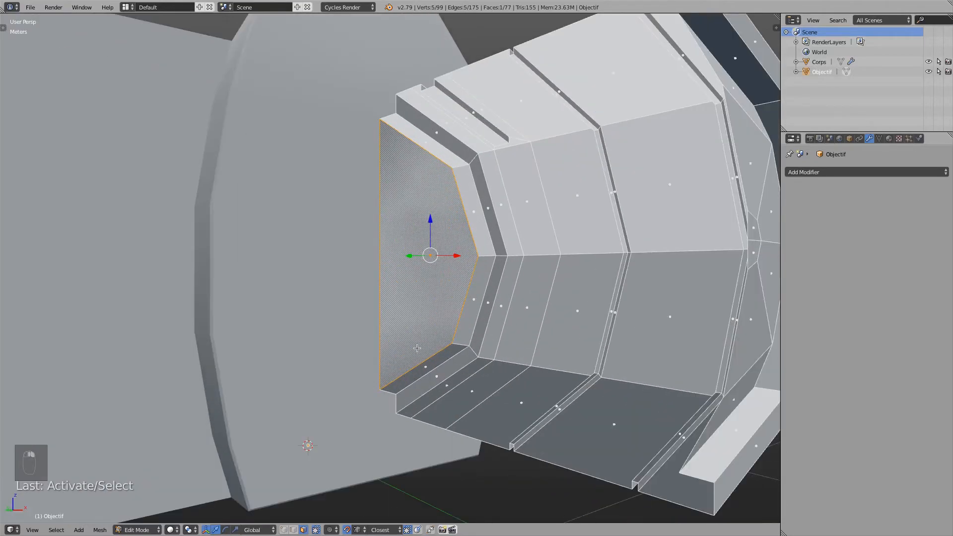
pyautogui.moveTo(417, 348); pyautogui.dragTo(437, 353, button='middle')
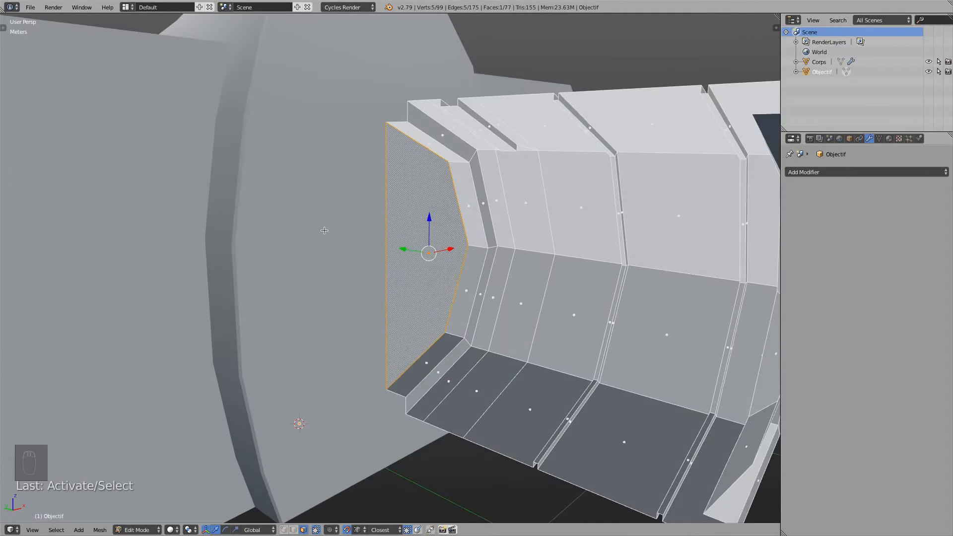
pyautogui.moveTo(464, 240); pyautogui.dragTo(467, 261, button='middle')
pyautogui.press('x')
pyautogui.click(368, 255)
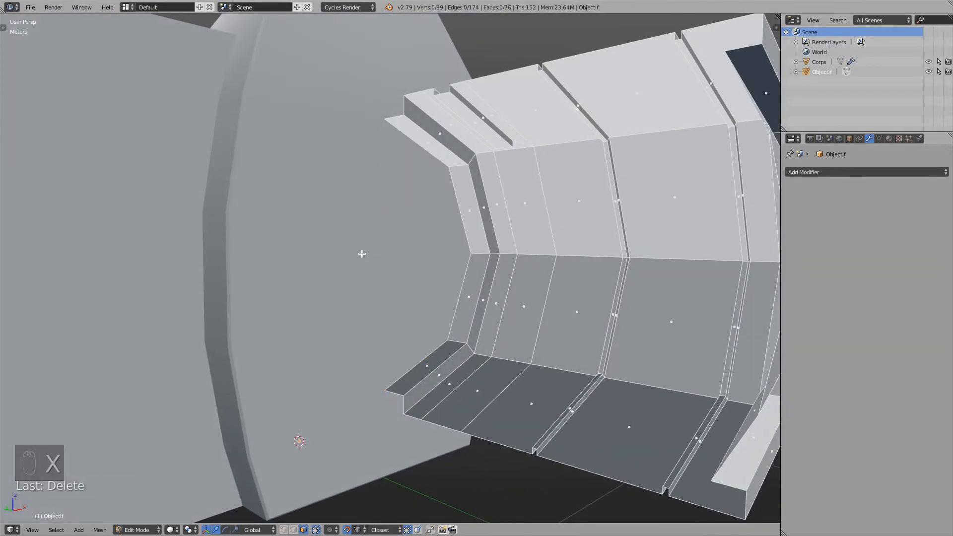
pyautogui.scroll(-5, 419, 277)
pyautogui.moveTo(413, 252); pyautogui.dragTo(381, 257, button='middle')
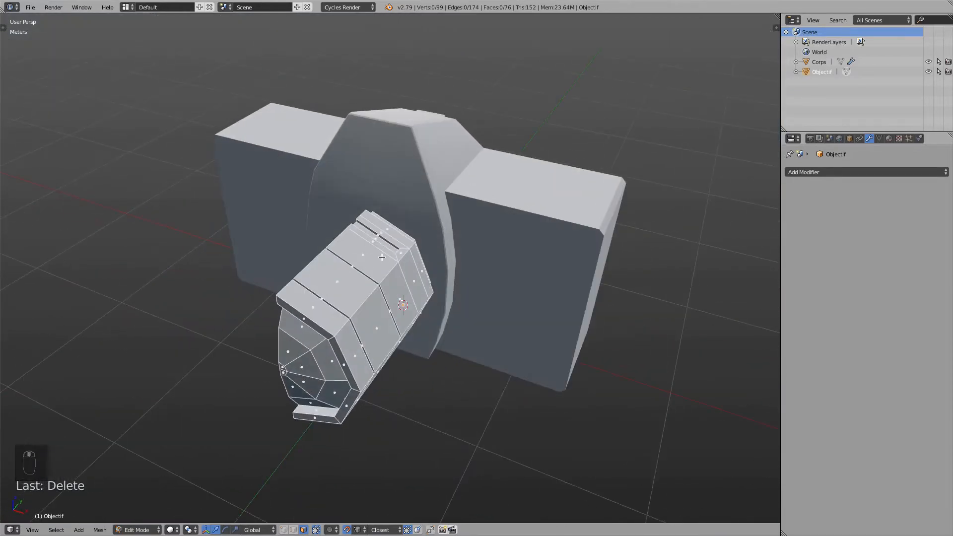
# Step: Return to Object Mode, join the lens into the Corps object so it shares its modifiers, and expand Corps in the outliner
pyautogui.click(130, 530)
pyautogui.click(130, 516)
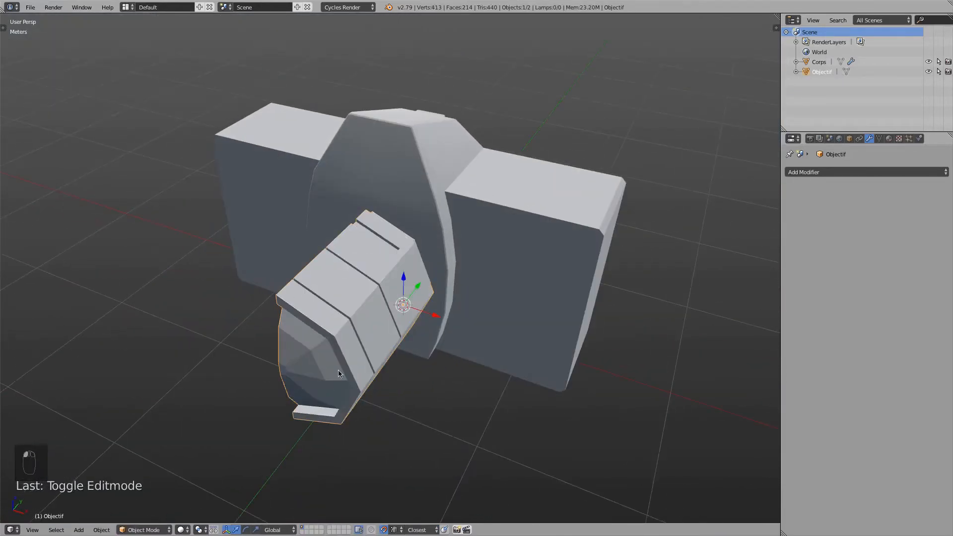
pyautogui.rightClick(357, 343)
pyautogui.moveTo(362, 358); pyautogui.dragTo(282, 277, button='middle')
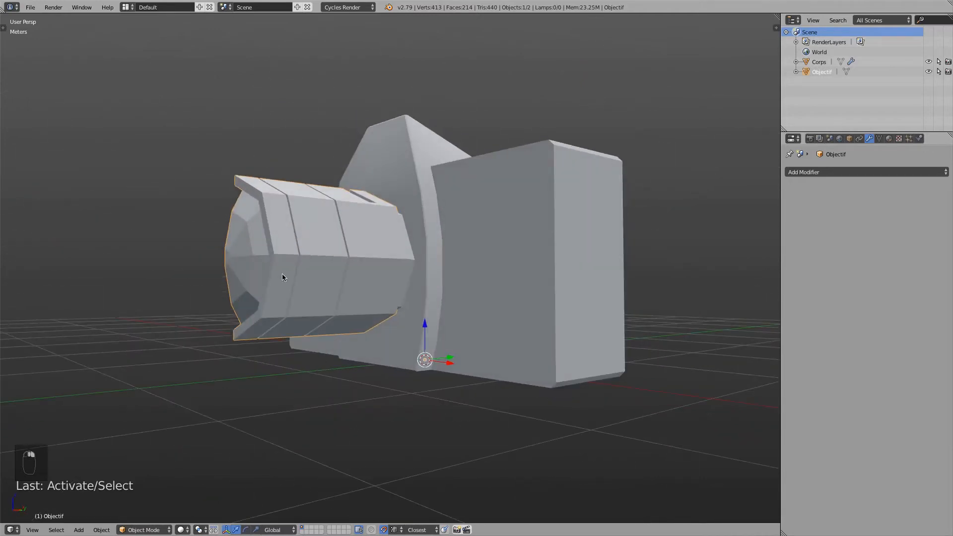
pyautogui.rightClick(247, 187)
pyautogui.keyDown('shift'); pyautogui.rightClick(399, 142); pyautogui.keyUp('shift')
pyautogui.moveTo(398, 142); pyautogui.dragTo(266, 349, button='middle')
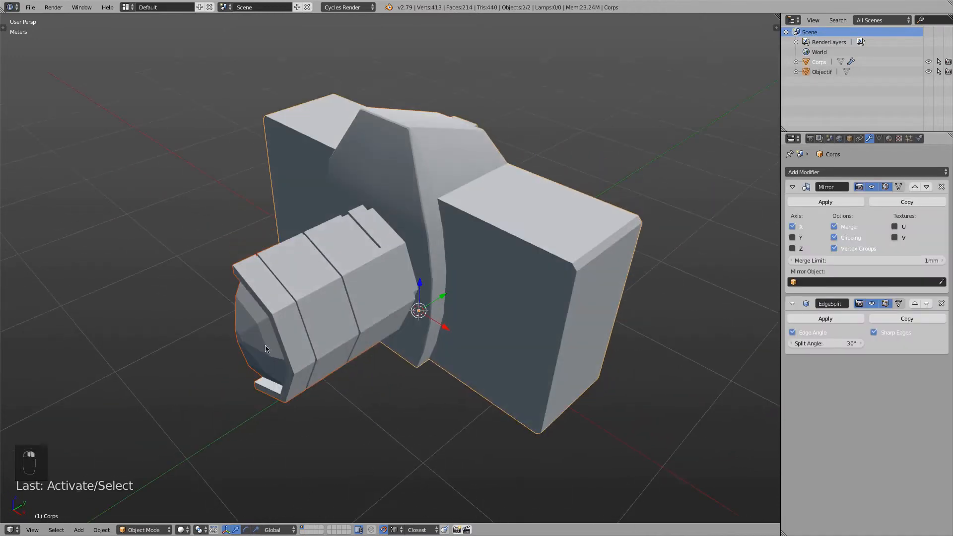
pyautogui.moveTo(295, 378); pyautogui.dragTo(226, 262, button='middle')
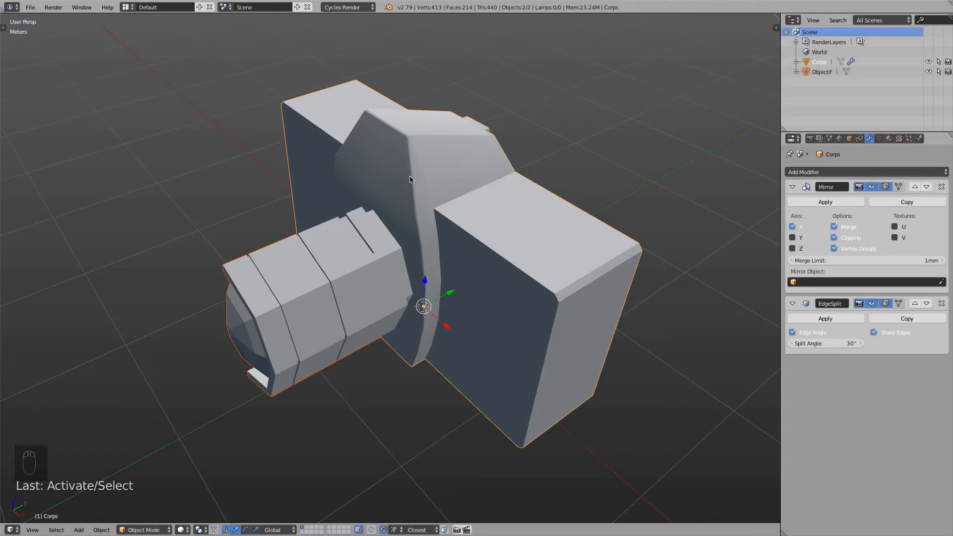
pyautogui.hotkey('ctrl', 'j')
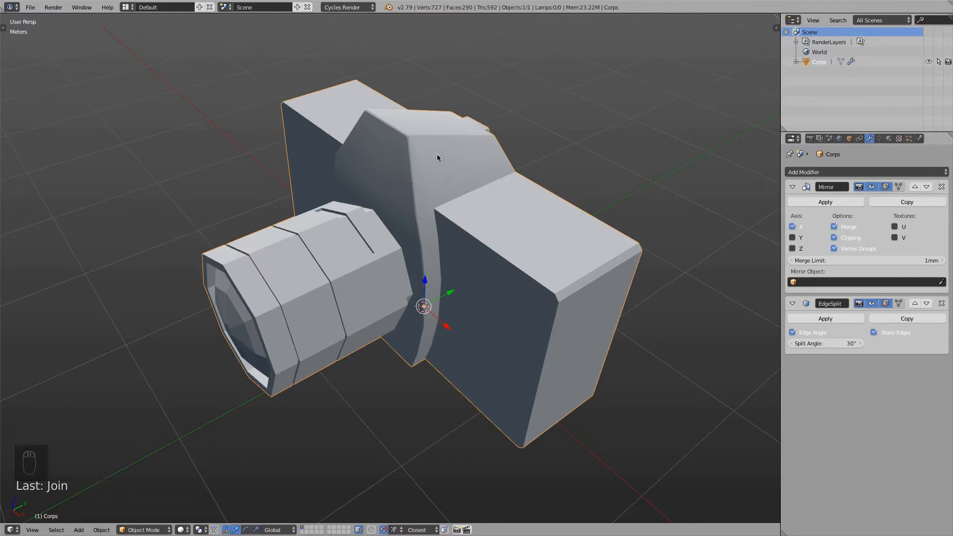
pyautogui.click(796, 62)
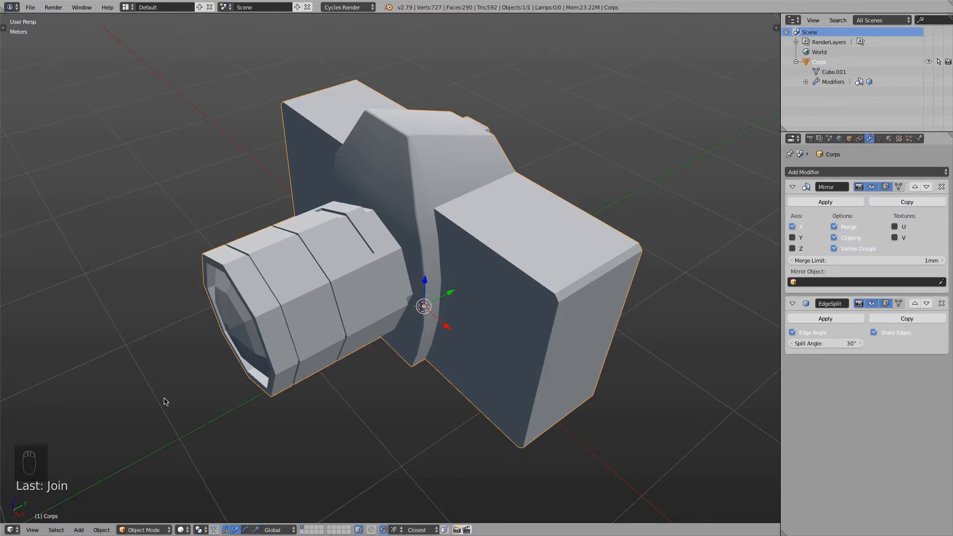
pyautogui.moveTo(236, 390)
pyautogui.mouseDown(button='middle')
pyautogui.moveTo(244, 347)
pyautogui.moveTo(233, 377)
pyautogui.mouseUp(button='middle')
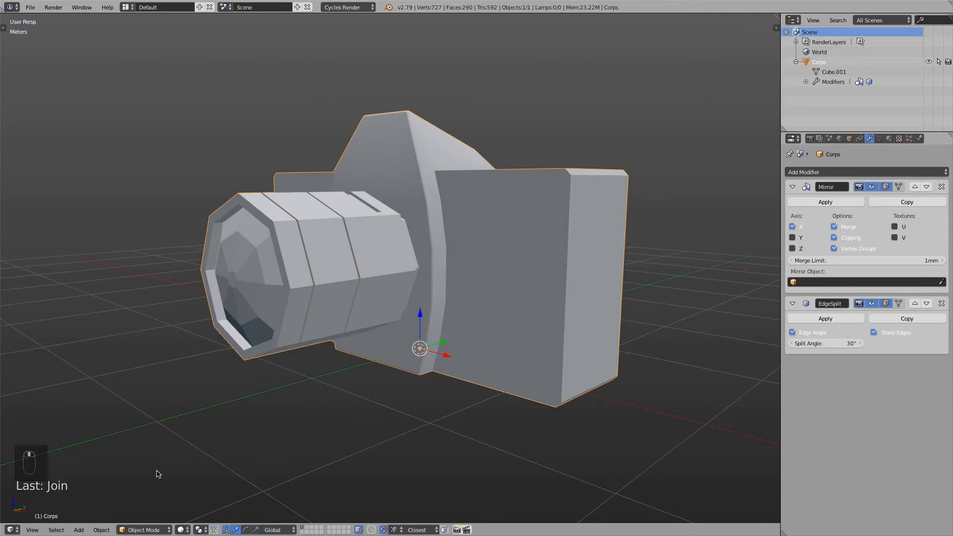
# Step: Inspect the joined mesh in Edit Mode by selecting the linked lens half, deselect everything and return to Object Mode
pyautogui.click(141, 525)
pyautogui.click(144, 508)
pyautogui.moveTo(386, 358); pyautogui.dragTo(427, 247, button='middle')
pyautogui.moveTo(374, 284); pyautogui.dragTo(283, 329, button='middle')
pyautogui.press('l')
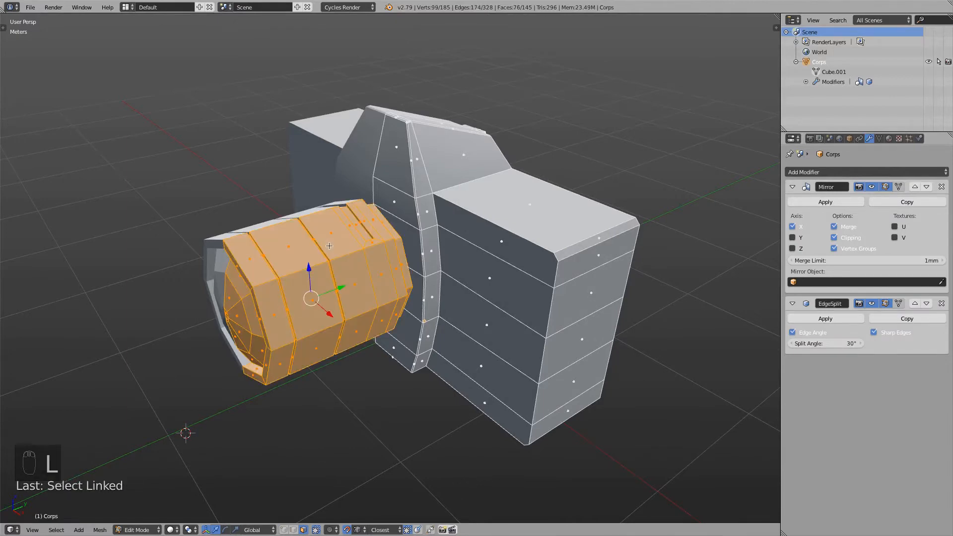
pyautogui.moveTo(340, 286); pyautogui.dragTo(138, 383)
pyautogui.moveTo(138, 382); pyautogui.dragTo(321, 399, button='middle')
pyautogui.press('super+z')
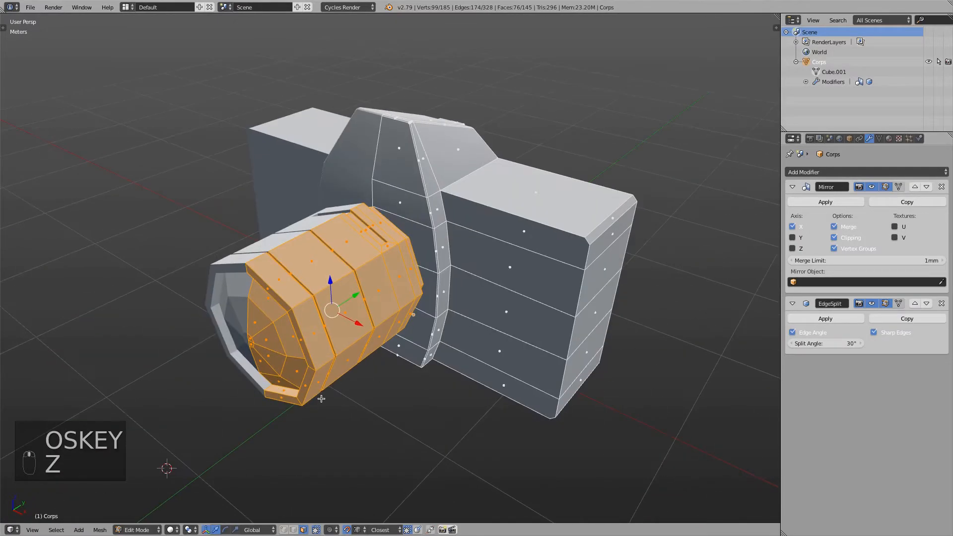
pyautogui.press('a')
pyautogui.click(144, 529)
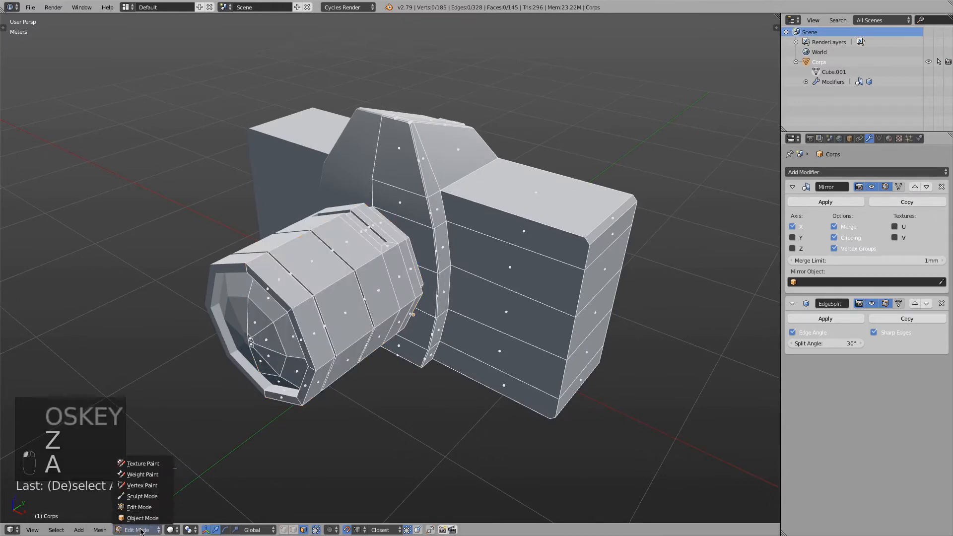
pyautogui.click(159, 512)
pyautogui.scroll(-5, 278, 397)
pyautogui.moveTo(435, 446); pyautogui.dragTo(460, 417, button='middle')
pyautogui.press('g')
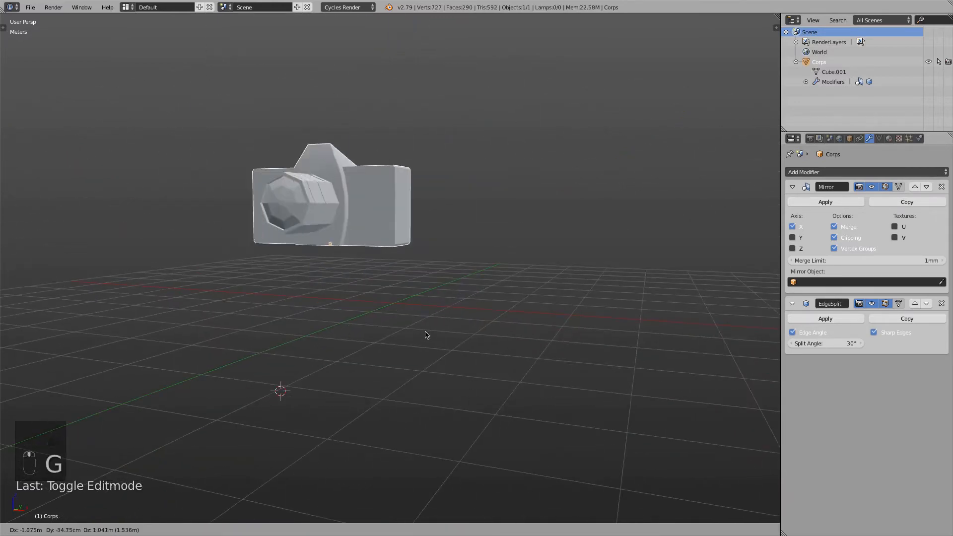
pyautogui.rightClick(418, 331)
pyautogui.moveTo(417, 328); pyautogui.dragTo(470, 257, button='middle')
pyautogui.press('a')
pyautogui.rightClick(383, 245)
pyautogui.press('g')
pyautogui.rightClick(425, 212)
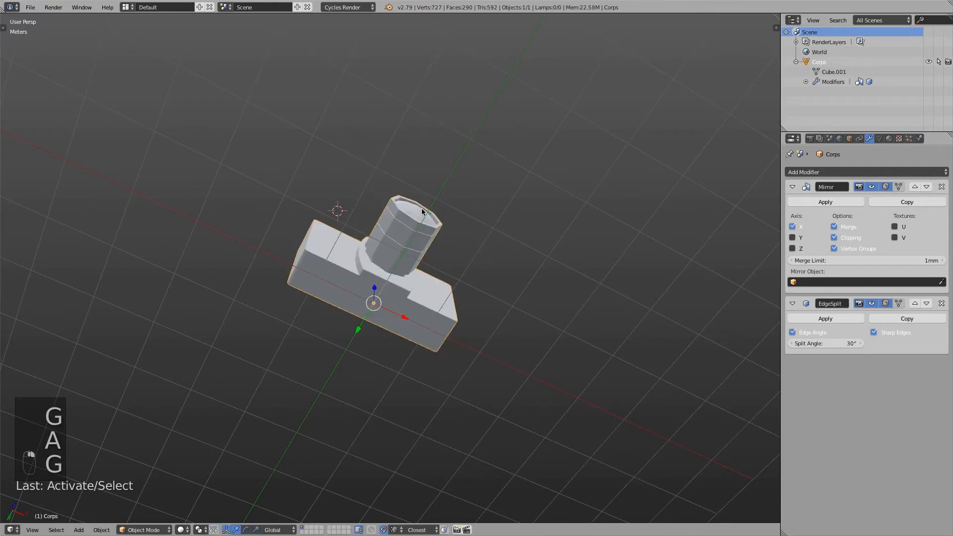
# Step: Examine the joined camera from the front, sides, top and underside, checking how the mirrored lens meets the body
pyautogui.moveTo(424, 277); pyautogui.dragTo(400, 392, button='middle')
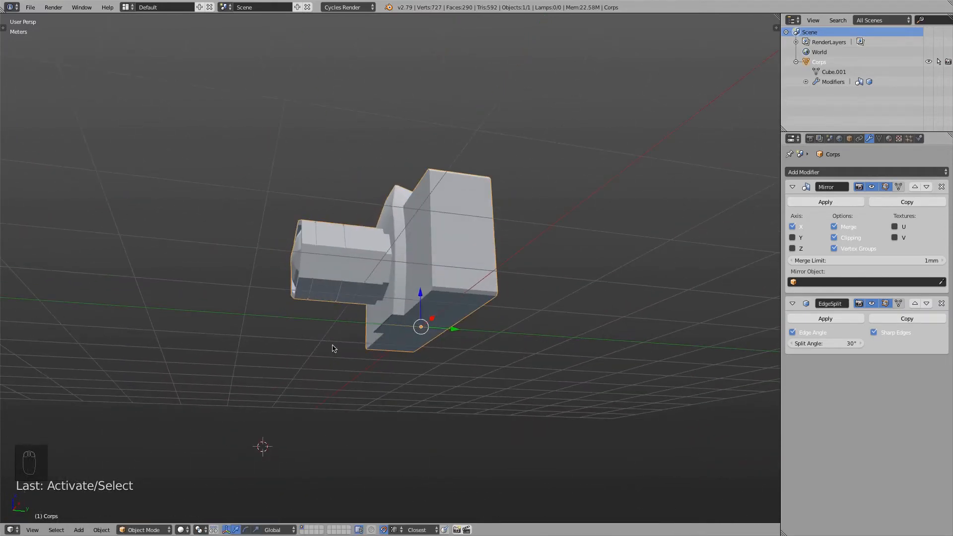
pyautogui.moveTo(332, 347); pyautogui.dragTo(372, 275, button='middle')
pyautogui.scroll(3, 371, 275)
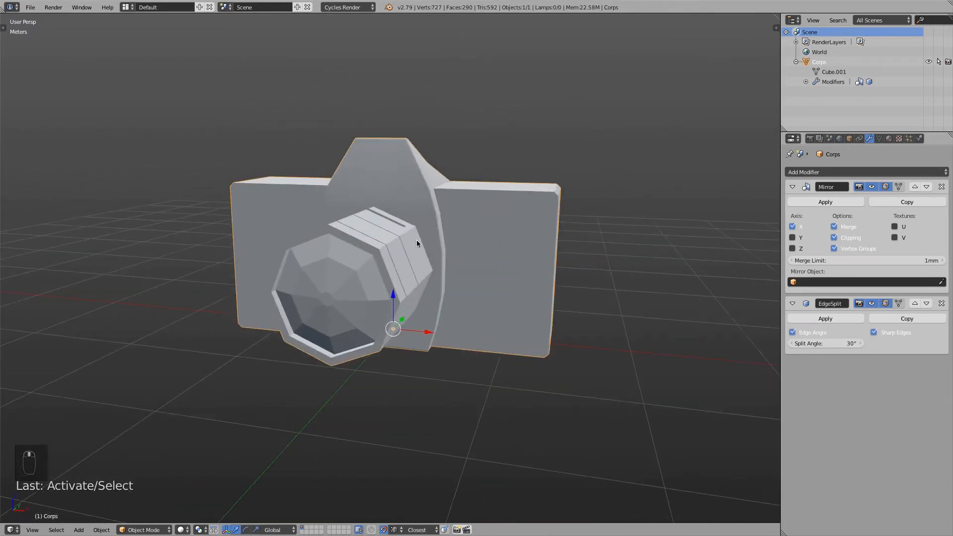
pyautogui.moveTo(416, 240); pyautogui.dragTo(399, 267, button='middle')
pyautogui.keyDown('shift'); pyautogui.moveTo(407, 191); pyautogui.dragTo(312, 227, button='middle'); pyautogui.keyUp('shift')
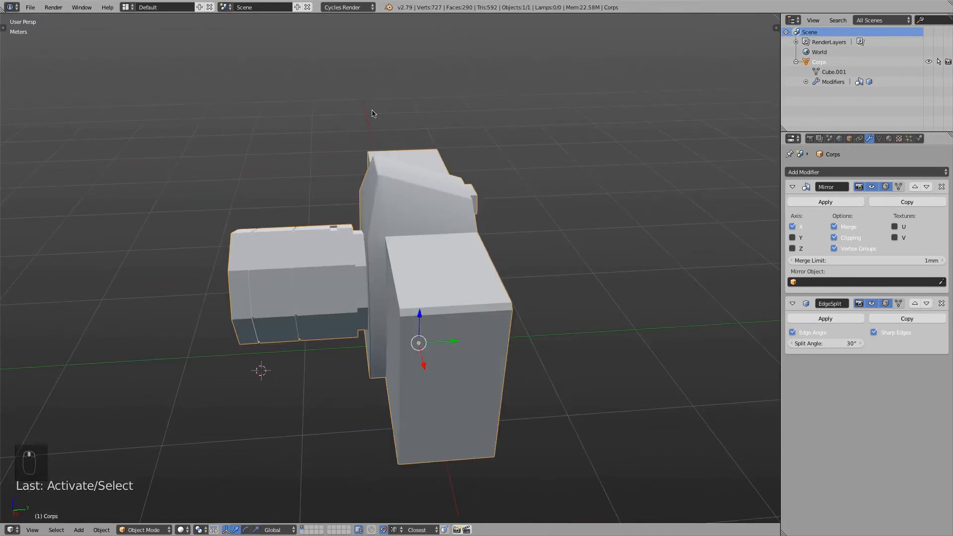
pyautogui.moveTo(287, 292); pyautogui.dragTo(359, 262, button='middle')
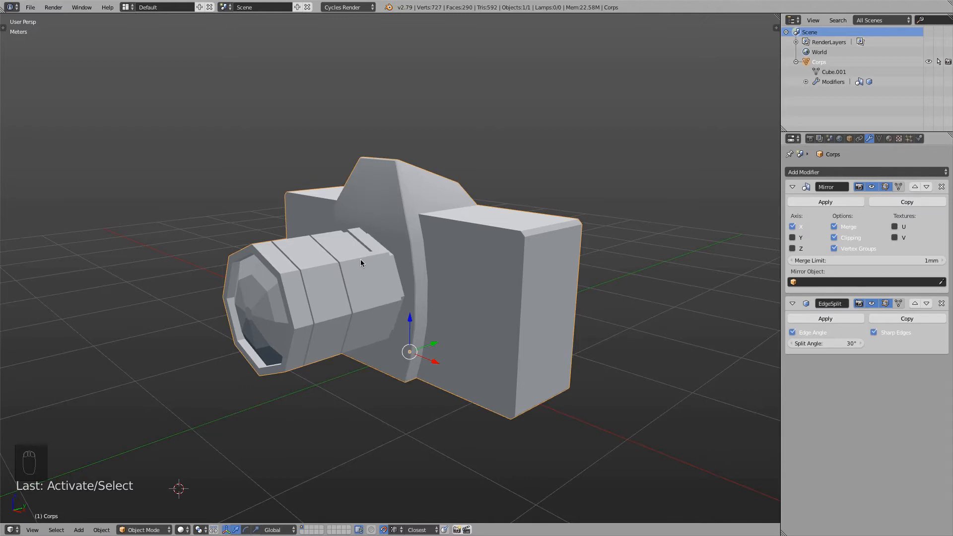
pyautogui.moveTo(487, 162); pyautogui.dragTo(488, 278, button='middle')
pyautogui.moveTo(259, 340); pyautogui.dragTo(420, 291, button='middle')
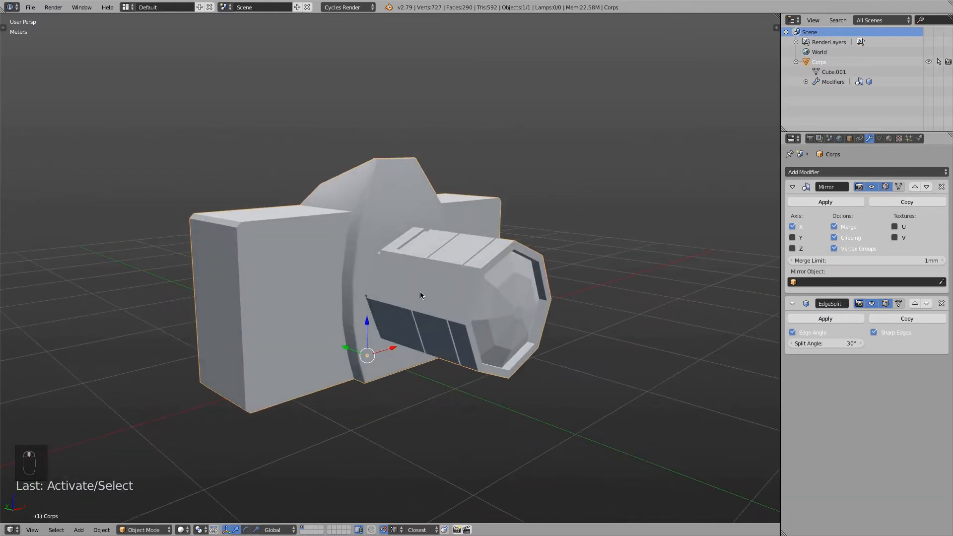
pyautogui.moveTo(304, 283); pyautogui.dragTo(233, 285, button='middle')
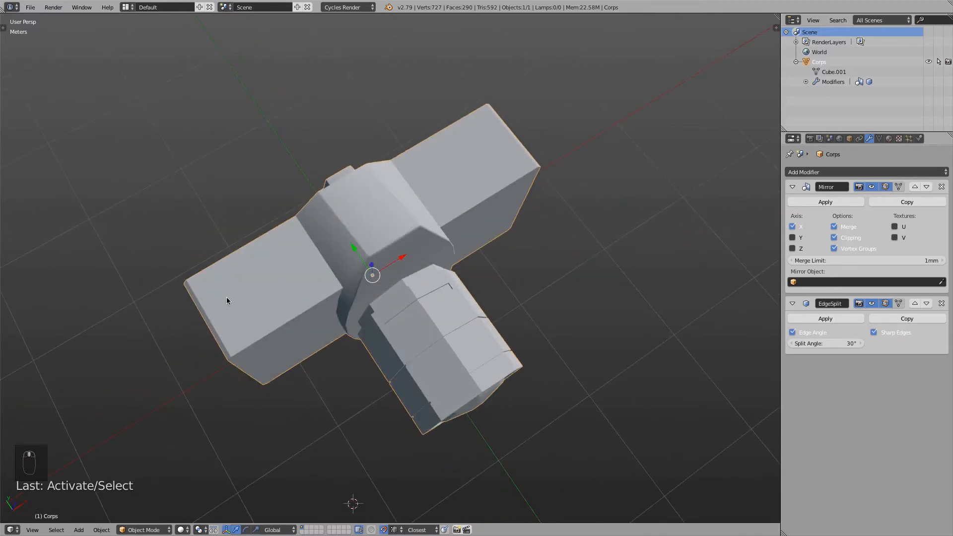
pyautogui.moveTo(259, 212); pyautogui.dragTo(347, 261, button='middle')
pyautogui.moveTo(310, 314); pyautogui.dragTo(480, 375, button='middle')
pyautogui.scroll(-4, 446, 367)
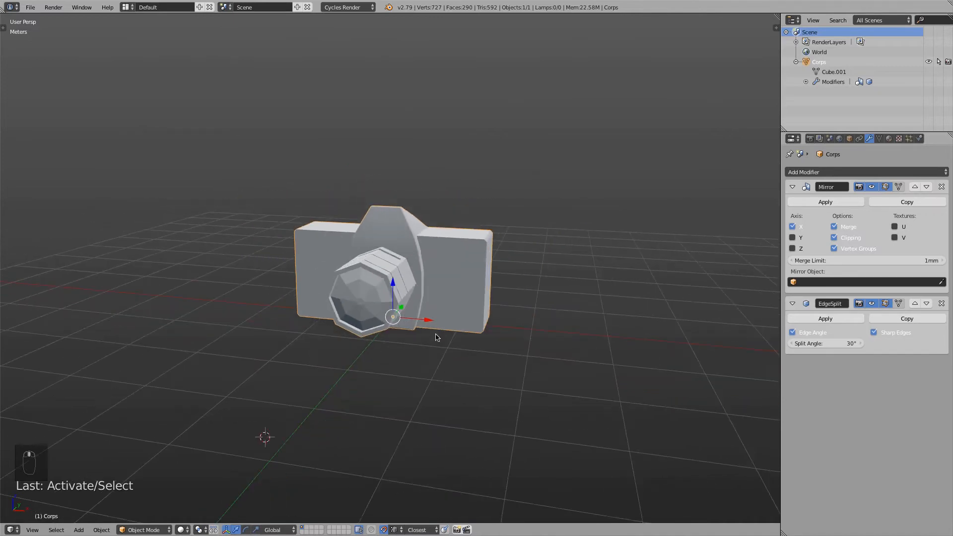
pyautogui.moveTo(437, 334); pyautogui.dragTo(458, 377, button='middle')
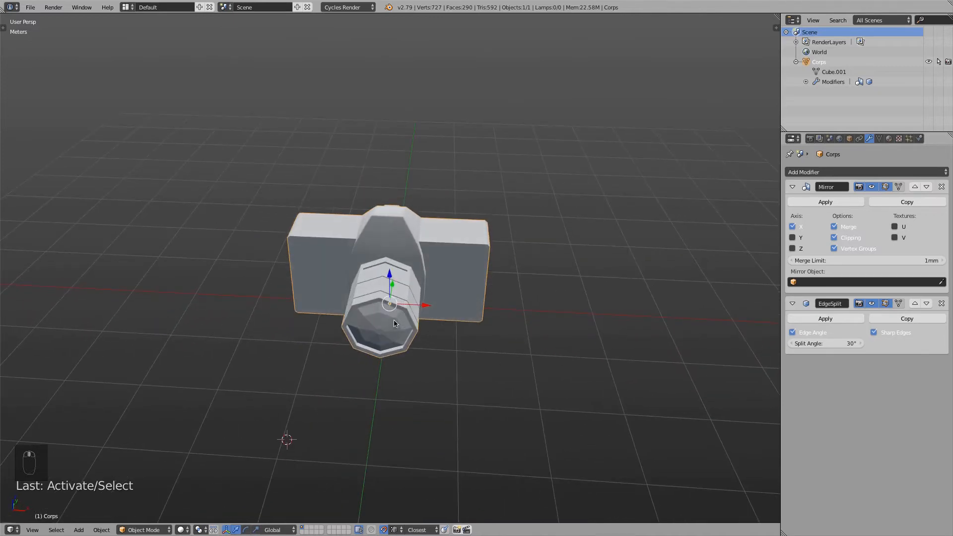
# Step: Reset the 3D cursor to the world origin and fit the camera model in the view
pyautogui.press('g')
pyautogui.press('Escape')
pyautogui.hotkey('shift', 'c')
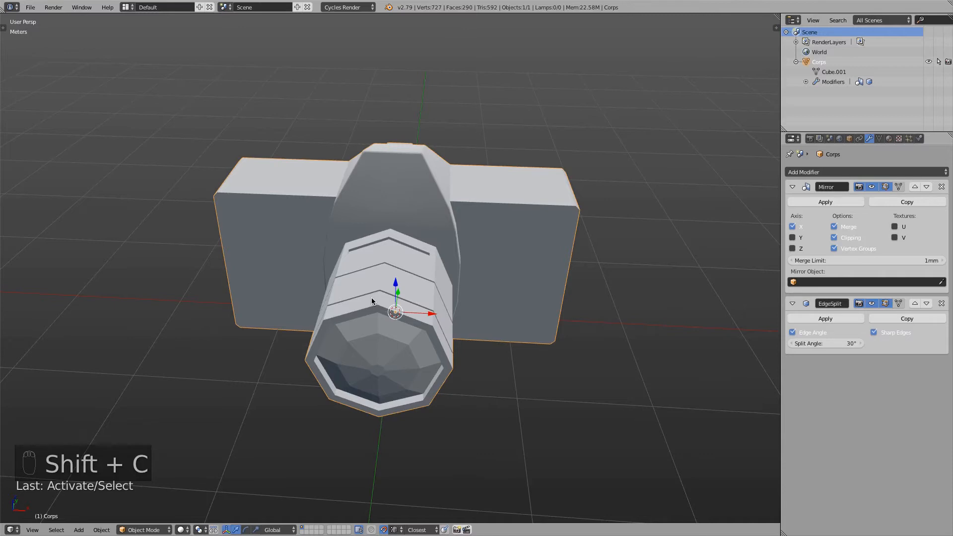
# Step: Switch the camera to Sculpt Mode, enable dynamic topology (Dyntopo) and show its detail settings
pyautogui.moveTo(345, 166); pyautogui.dragTo(398, 175, button='middle')
pyautogui.moveTo(339, 357); pyautogui.dragTo(362, 254, button='middle')
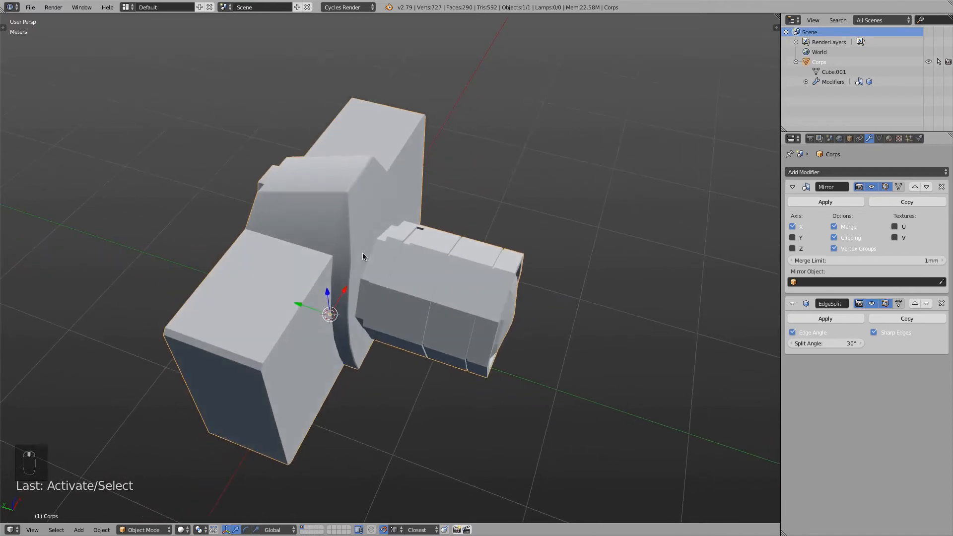
pyautogui.click(158, 529)
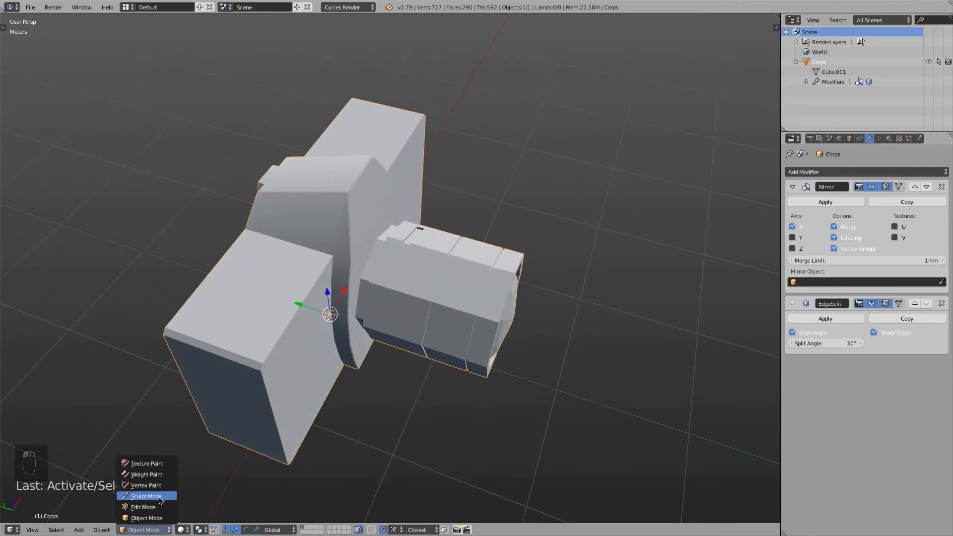
pyautogui.click(146, 497)
pyautogui.press('t')
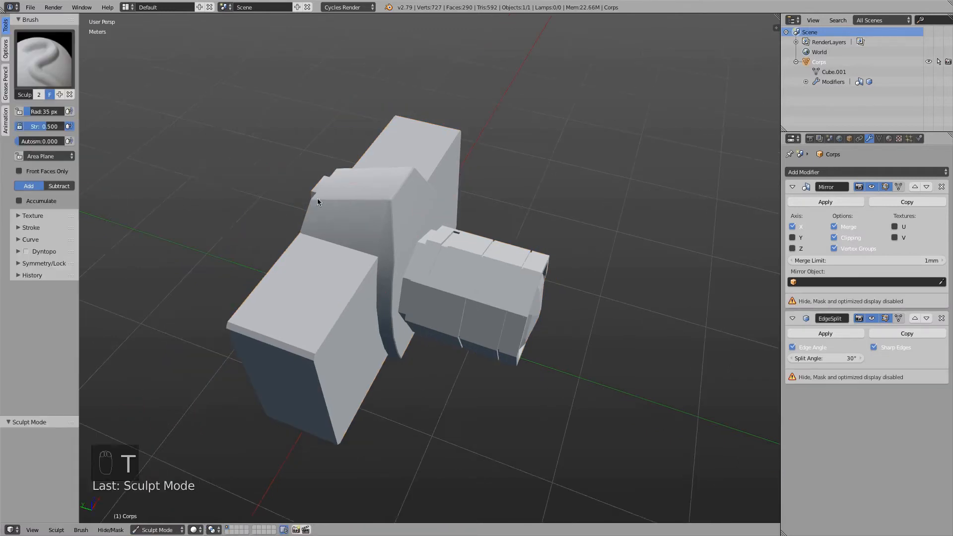
pyautogui.moveTo(250, 212); pyautogui.dragTo(164, 181, button='middle')
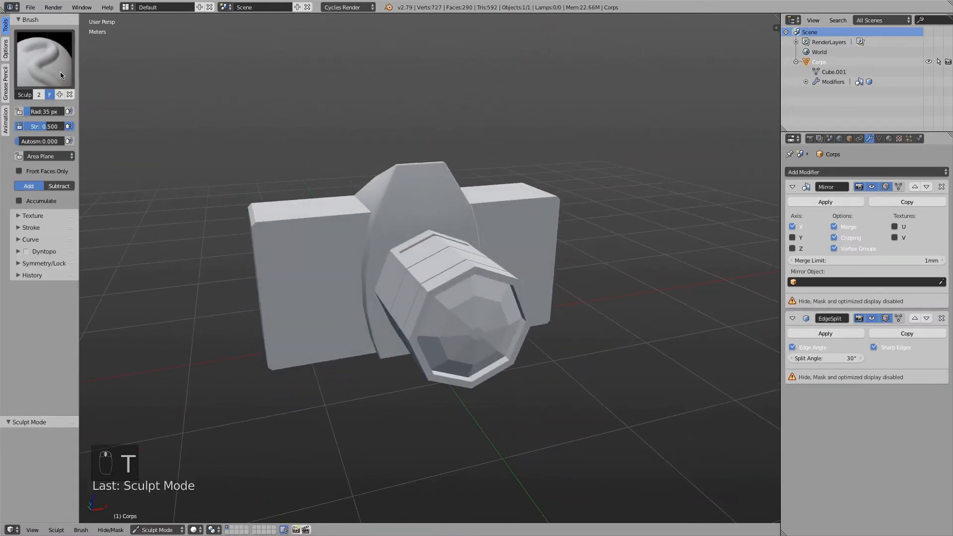
pyautogui.click(26, 252)
pyautogui.click(64, 278)
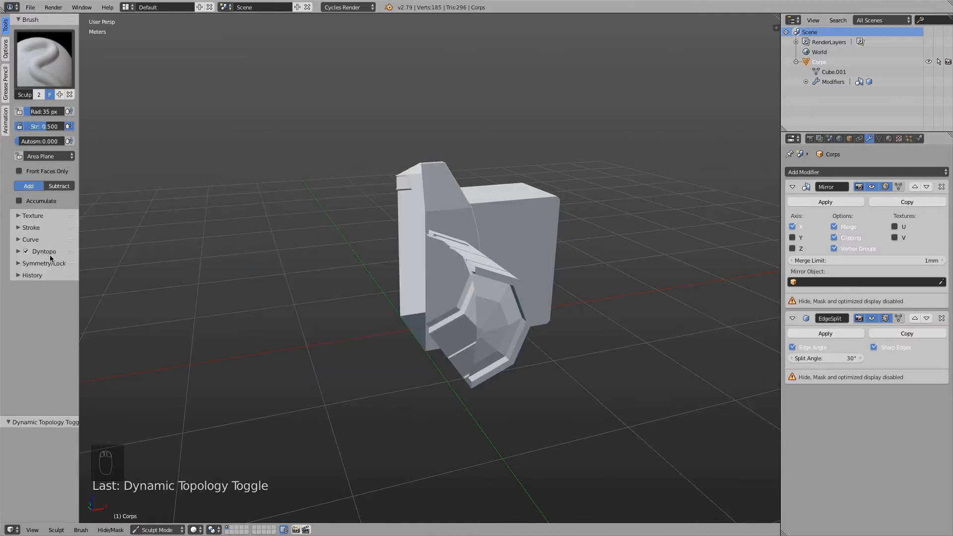
pyautogui.click(51, 251)
# Step: Sculpt strokes along the camera body's upper front edge, outer upper edge and vertical front corner edge
pyautogui.moveTo(640, 248); pyautogui.dragTo(499, 286, button='middle')
pyautogui.scroll(3, 499, 286)
pyautogui.moveTo(581, 277)
pyautogui.mouseDown()
pyautogui.moveTo(602, 290)
pyautogui.moveTo(478, 225)
pyautogui.moveTo(503, 255)
pyautogui.moveTo(642, 254)
pyautogui.mouseUp()
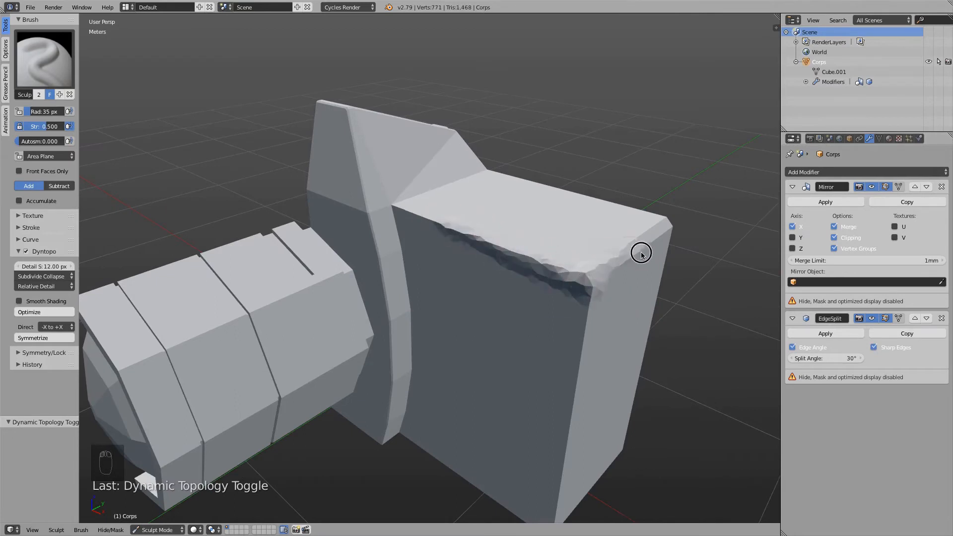
pyautogui.moveTo(591, 279)
pyautogui.mouseDown()
pyautogui.moveTo(606, 293)
pyautogui.moveTo(593, 366)
pyautogui.moveTo(570, 382)
pyautogui.moveTo(577, 439)
pyautogui.mouseUp()
pyautogui.moveTo(578, 439); pyautogui.dragTo(463, 315, button='middle')
# Step: Smooth the sculpted edges with the Smooth brush, adding a short draw stroke near the body's upper front corner
pyautogui.press('s')
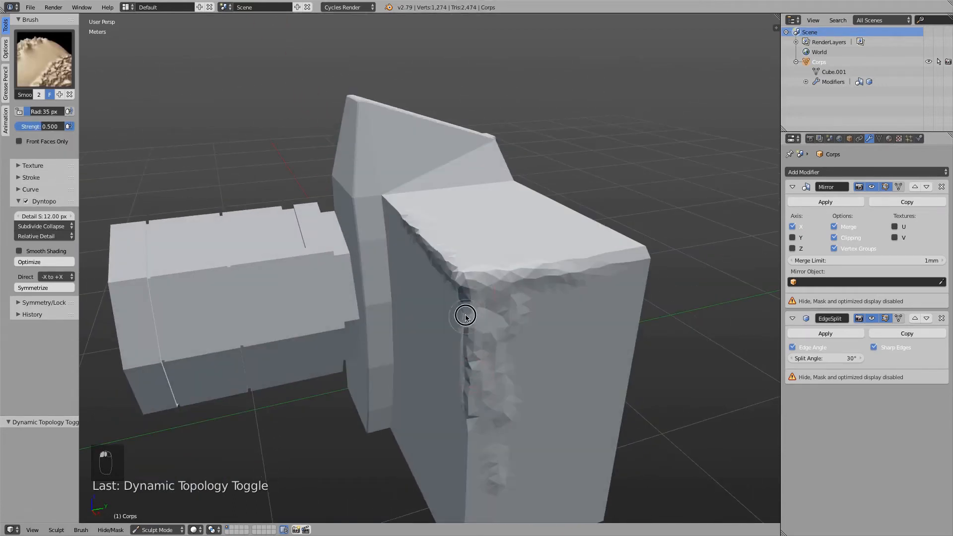
pyautogui.press('x')
pyautogui.moveTo(472, 272)
pyautogui.mouseDown()
pyautogui.moveTo(481, 294)
pyautogui.moveTo(458, 291)
pyautogui.moveTo(471, 281)
pyautogui.moveTo(437, 262)
pyautogui.mouseUp()
pyautogui.press('s')
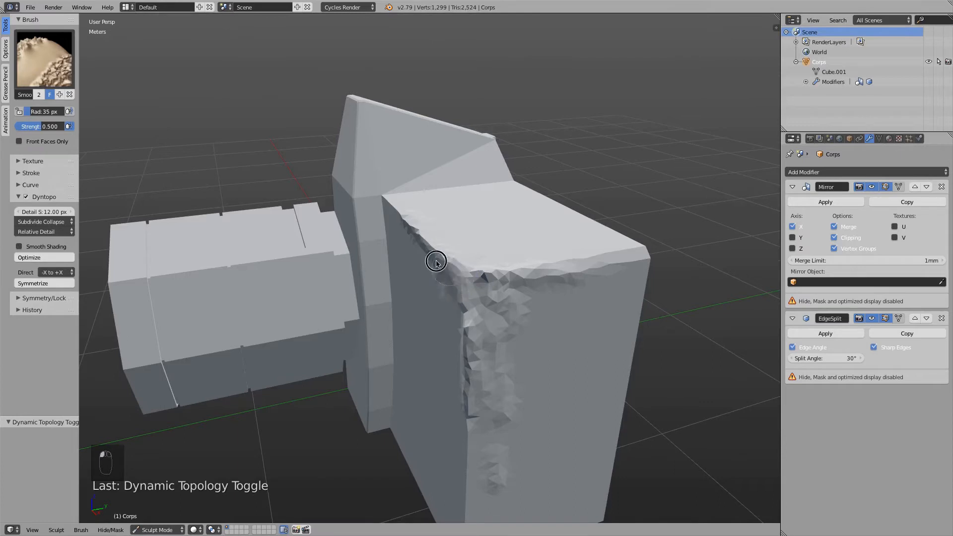
pyautogui.moveTo(401, 217)
pyautogui.mouseDown()
pyautogui.moveTo(433, 256)
pyautogui.moveTo(542, 279)
pyautogui.mouseUp()
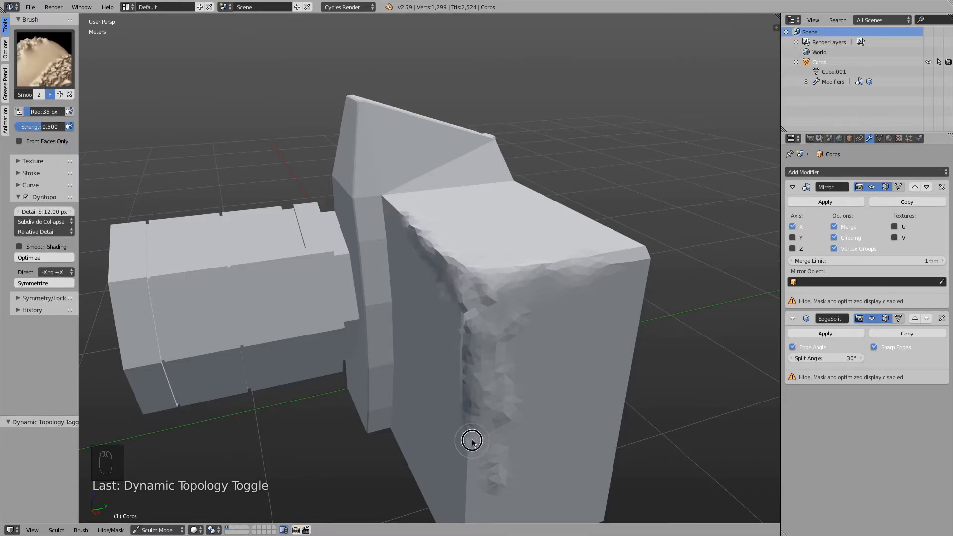
pyautogui.press('x')
pyautogui.moveTo(472, 440)
pyautogui.mouseDown(button='middle')
pyautogui.moveTo(491, 177)
pyautogui.moveTo(498, 242)
pyautogui.mouseUp(button='middle')
# Step: Undo all sculpt strokes on the body and return the camera to Object Mode
pyautogui.press('super+z')
pyautogui.press('super+z')
pyautogui.press('super+z')
pyautogui.press('super+z')
pyautogui.press('super+z')
pyautogui.press('super+z')
pyautogui.press('super+z')
pyautogui.press('super+z')
pyautogui.press('super+z')
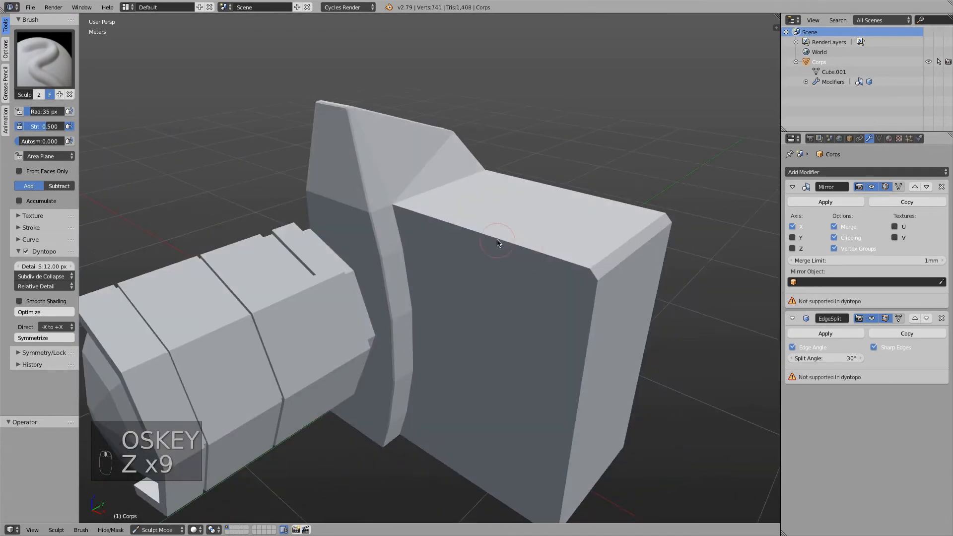
pyautogui.click(157, 530)
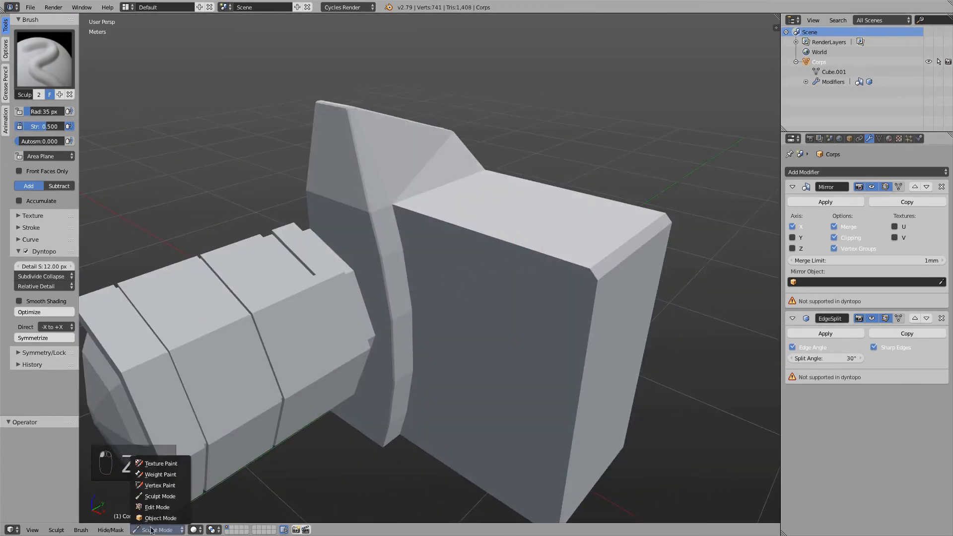
pyautogui.click(154, 519)
pyautogui.scroll(-4, 363, 255)
pyautogui.moveTo(364, 258); pyautogui.dragTo(382, 244, button='middle')
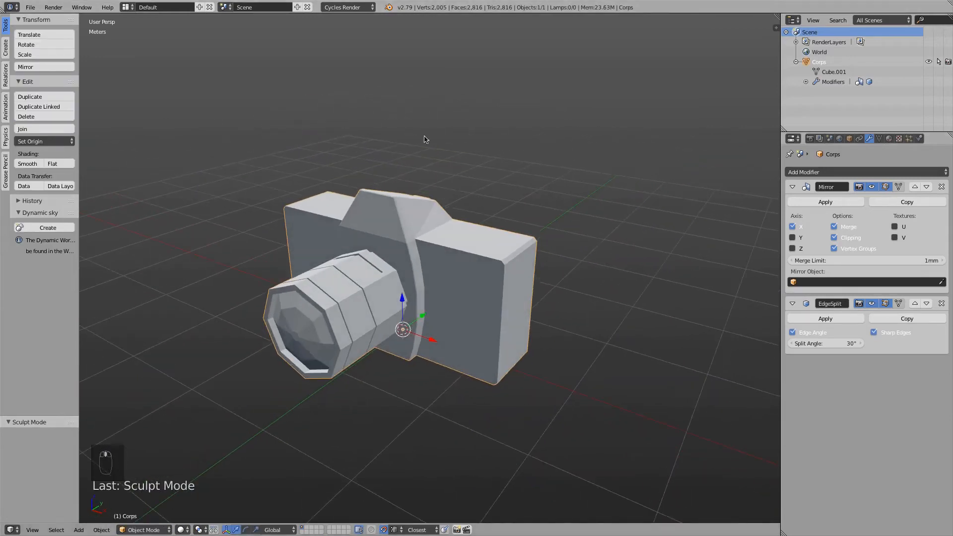
# Step: Shade the camera smooth and add a Subdivision Surface modifier to it
pyautogui.moveTo(344, 311); pyautogui.dragTo(444, 305, button='middle')
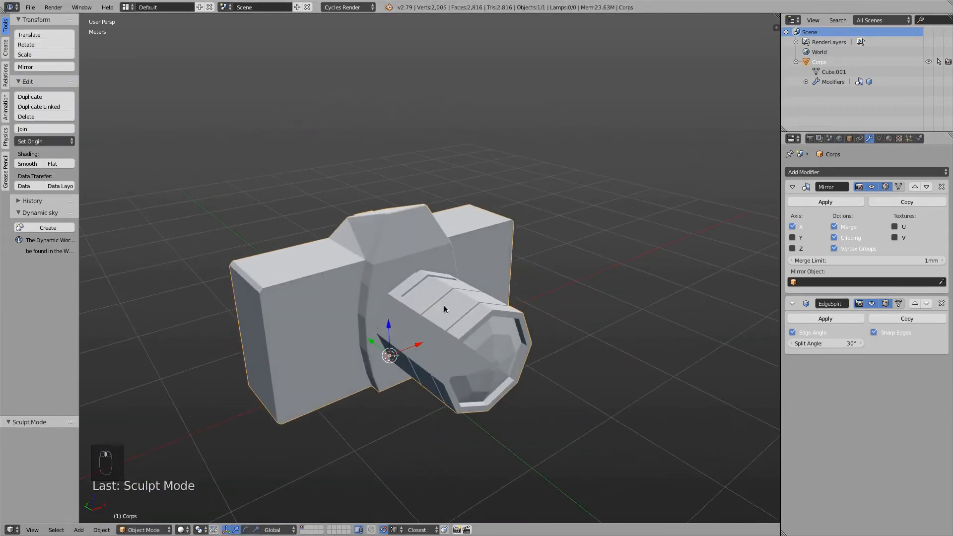
pyautogui.moveTo(375, 239)
pyautogui.mouseDown(button='middle')
pyautogui.moveTo(366, 278)
pyautogui.moveTo(376, 293)
pyautogui.moveTo(486, 326)
pyautogui.moveTo(426, 334)
pyautogui.moveTo(376, 326)
pyautogui.moveTo(466, 229)
pyautogui.moveTo(490, 341)
pyautogui.moveTo(388, 237)
pyautogui.mouseUp(button='middle')
pyautogui.click(28, 163)
pyautogui.scroll(2, 434, 232)
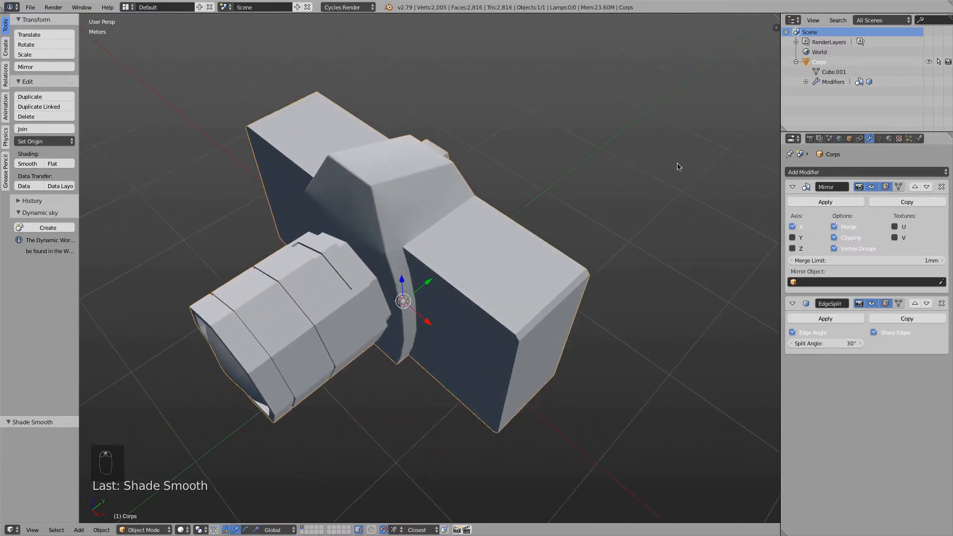
pyautogui.click(798, 173)
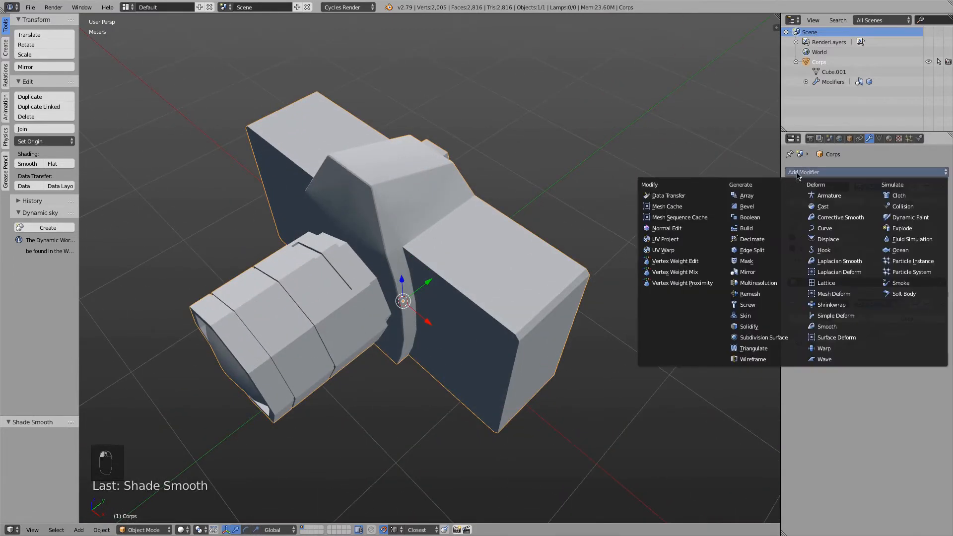
pyautogui.click(765, 338)
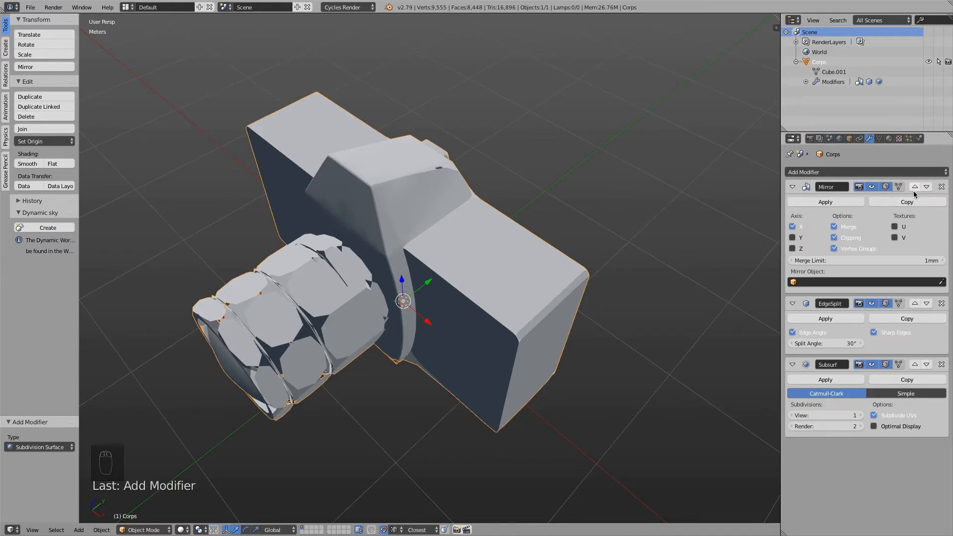
# Step: Move the EdgeSplit modifier below Subsurf, and try deleting EdgeSplit before undoing the deletion
pyautogui.click(926, 304)
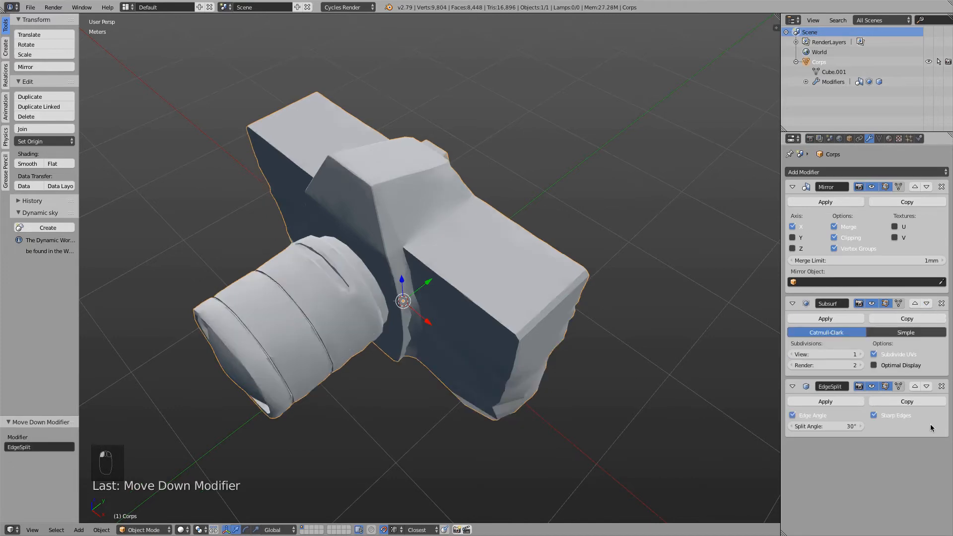
pyautogui.moveTo(606, 390); pyautogui.dragTo(553, 318, button='middle')
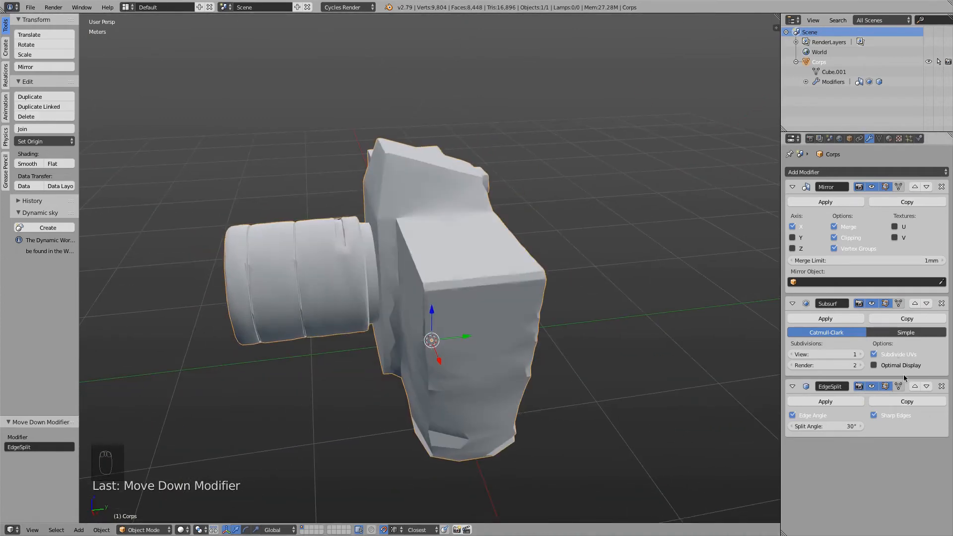
pyautogui.moveTo(249, 335); pyautogui.dragTo(289, 320, button='middle')
pyautogui.click(941, 387)
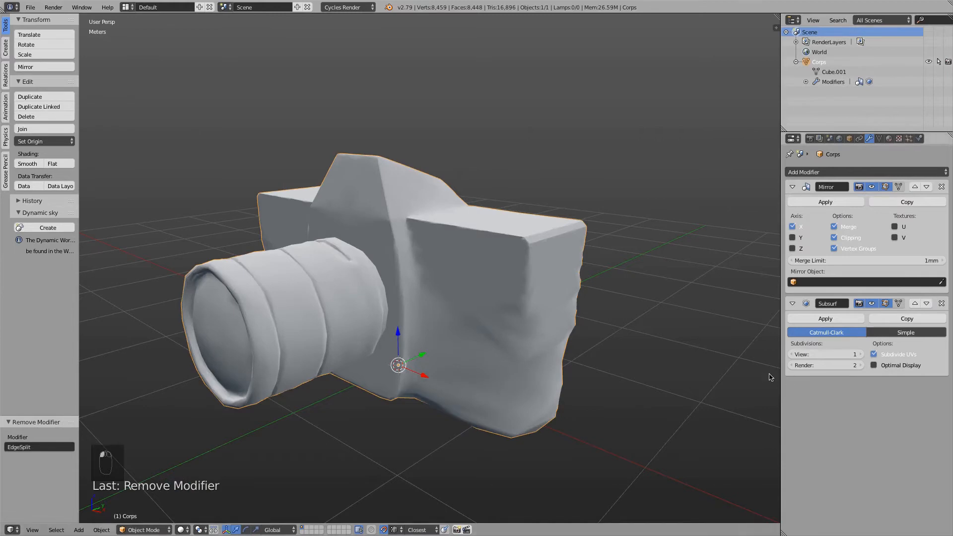
pyautogui.press('super+z')
# Step: Undo the dynamic topology changes so the original low-poly mesh is restored, and return to Object Mode
pyautogui.click(148, 530)
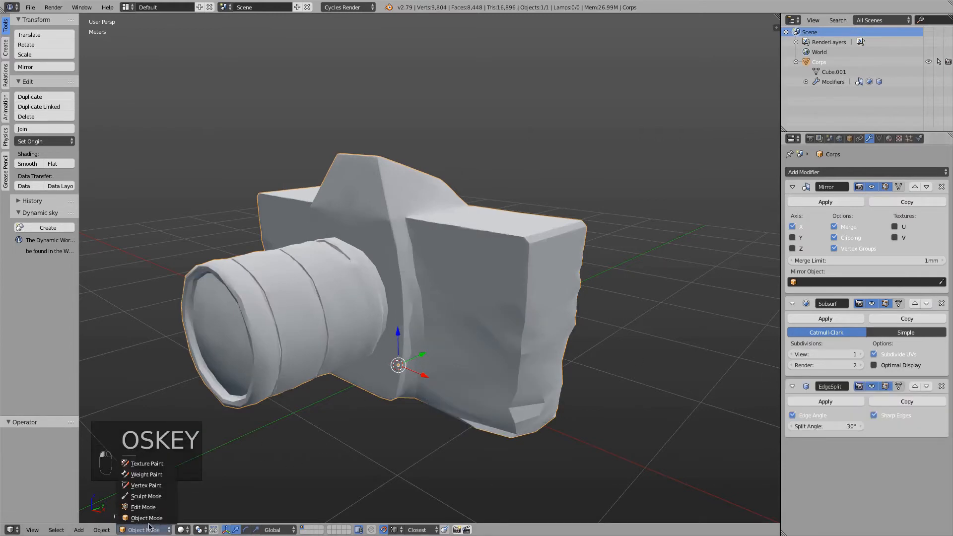
pyautogui.click(145, 487)
pyautogui.press('super+z')
pyautogui.press('super+z')
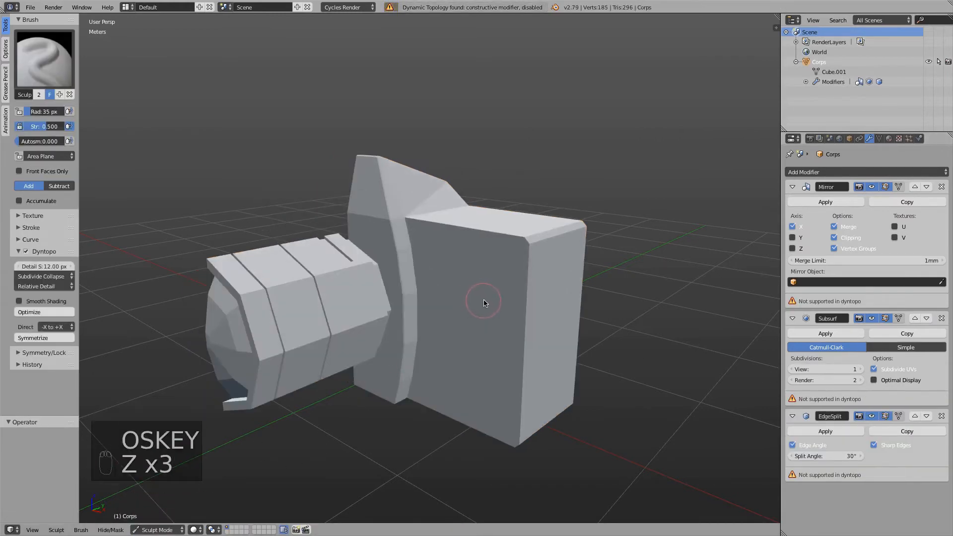
pyautogui.press('super+z')
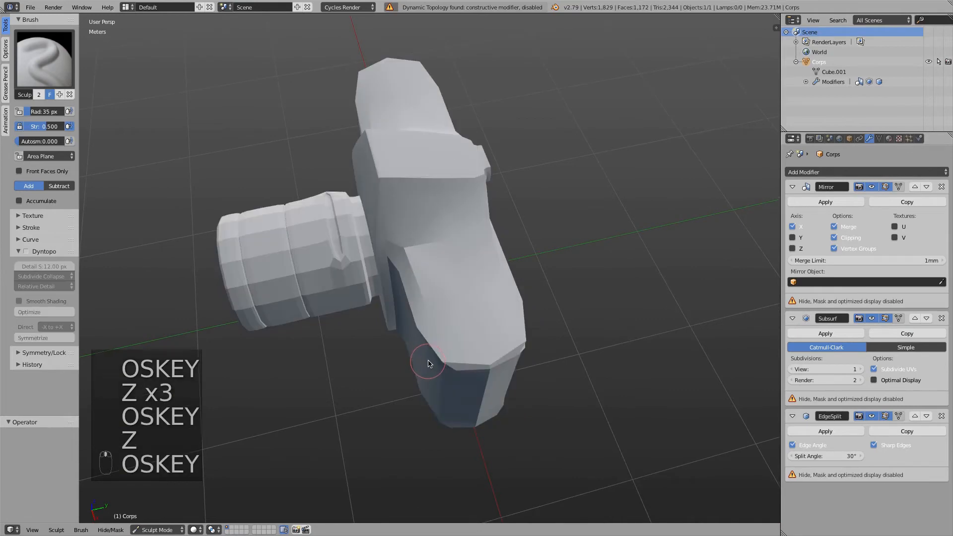
pyautogui.moveTo(429, 364)
pyautogui.mouseDown(button='middle')
pyautogui.moveTo(470, 292)
pyautogui.moveTo(469, 273)
pyautogui.mouseUp(button='middle')
pyautogui.keyDown('shift'); pyautogui.moveTo(429, 436); pyautogui.dragTo(402, 423, button='middle'); pyautogui.keyUp('shift')
pyautogui.click(157, 529)
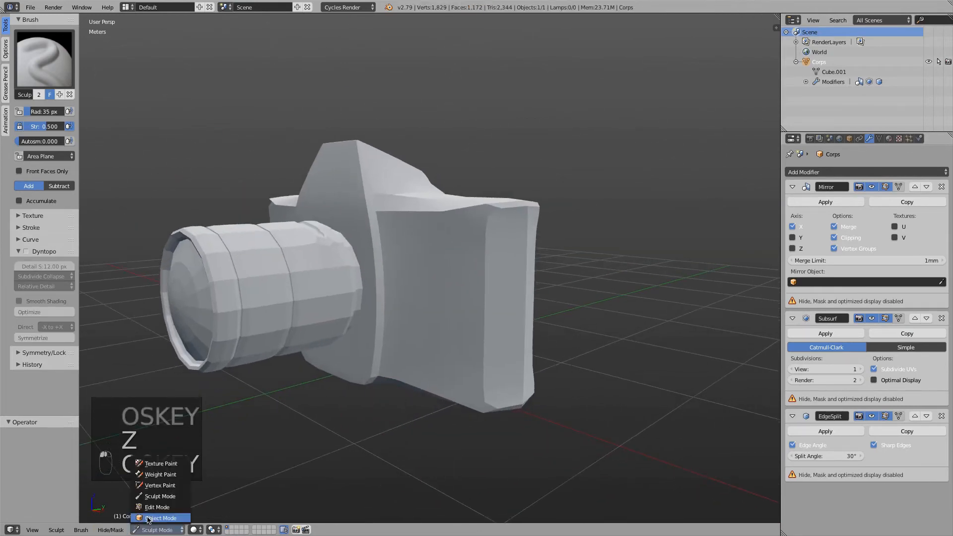
pyautogui.click(159, 513)
# Step: Set the Subsurf modifier's view subdivisions to 2 and remove the EdgeSplit modifier
pyautogui.moveTo(432, 299)
pyautogui.mouseDown(button='middle')
pyautogui.moveTo(430, 262)
pyautogui.moveTo(406, 402)
pyautogui.moveTo(404, 374)
pyautogui.mouseUp(button='middle')
pyautogui.moveTo(526, 318); pyautogui.dragTo(509, 359, button='middle')
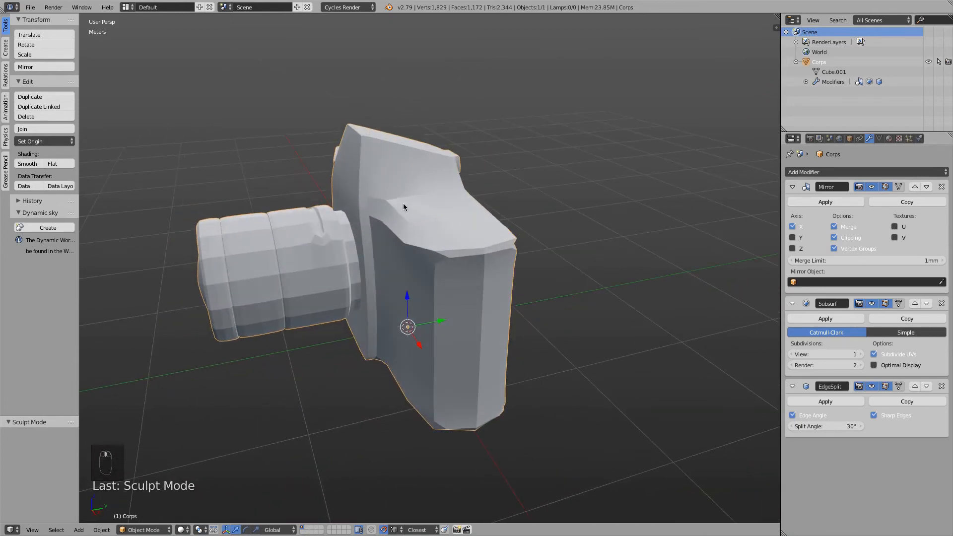
pyautogui.click(862, 354)
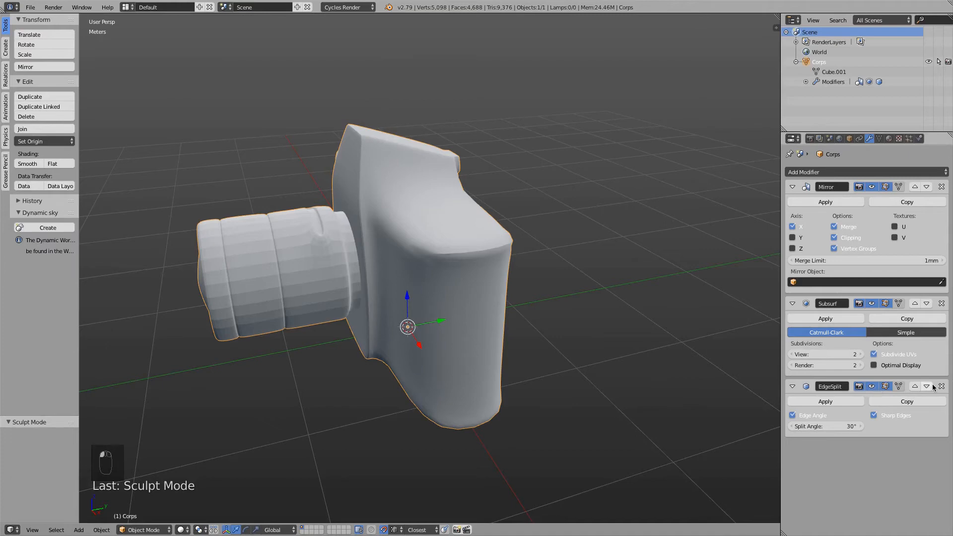
pyautogui.click(941, 386)
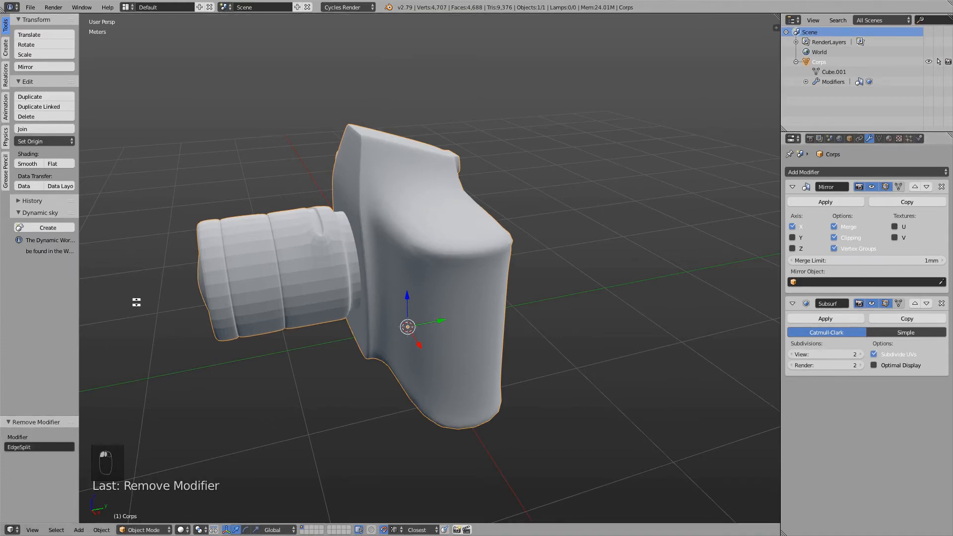
pyautogui.moveTo(326, 321); pyautogui.dragTo(329, 284, button='middle')
pyautogui.moveTo(348, 236); pyautogui.dragTo(422, 113, button='middle')
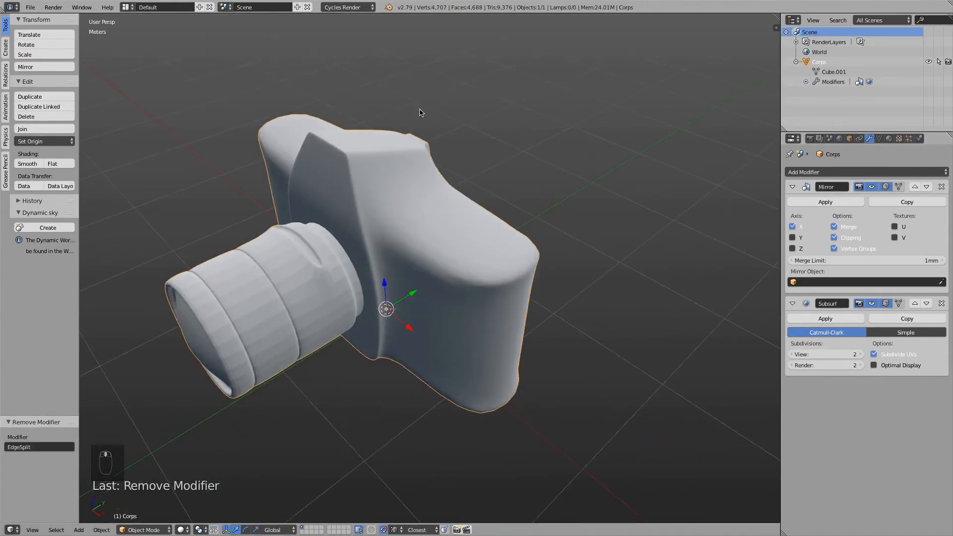
# Step: In Edit Mode, add two loop cuts close to either side of the crease where the viewfinder hump meets the body's top
pyautogui.press('Tab')
pyautogui.moveTo(320, 169); pyautogui.dragTo(374, 222, button='middle')
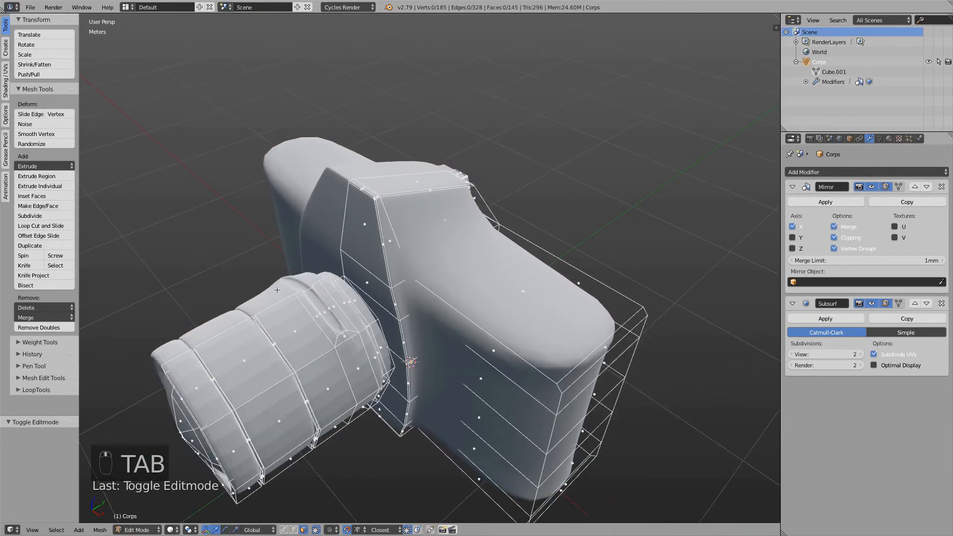
pyautogui.moveTo(277, 290); pyautogui.dragTo(344, 208, button='middle')
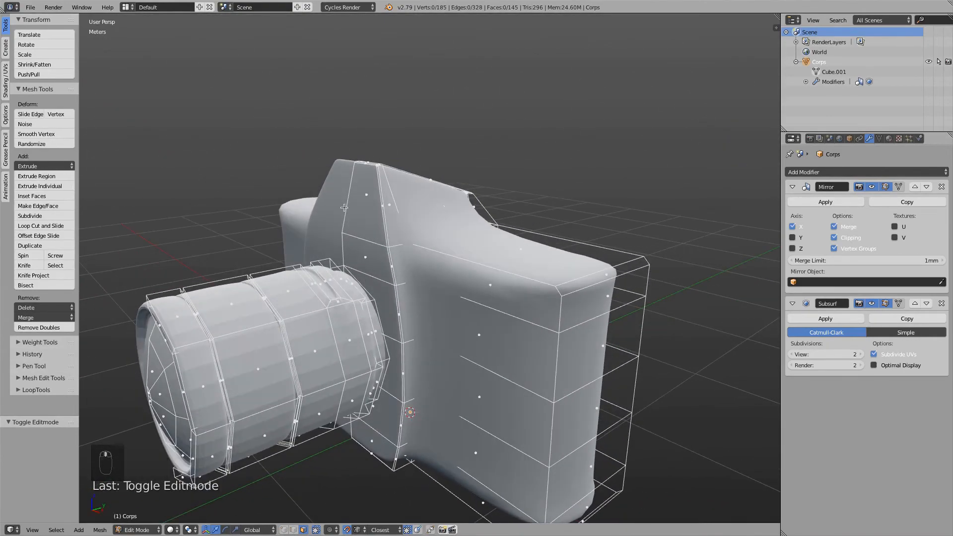
pyautogui.click(35, 226)
pyautogui.click(383, 206)
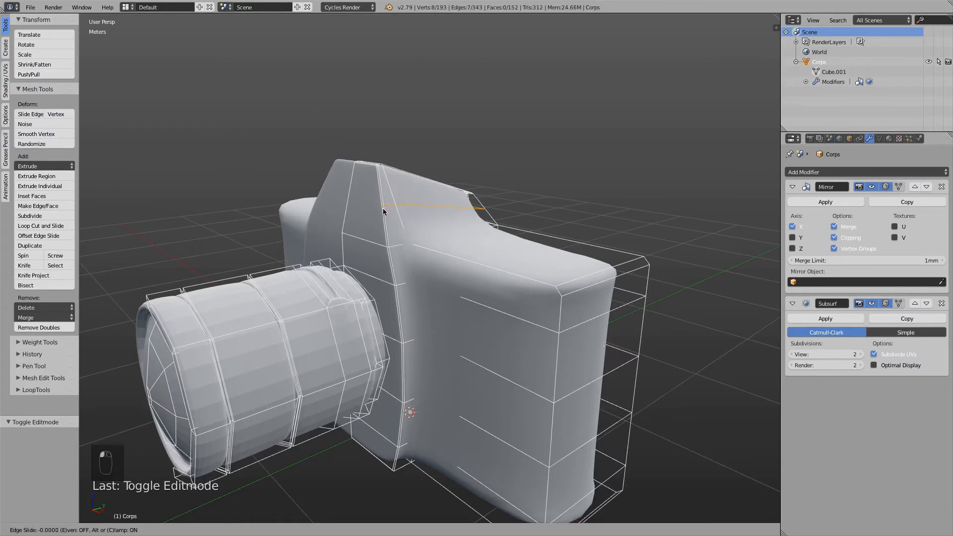
pyautogui.click(380, 249)
pyautogui.hotkey('ctrl', 'r')
pyautogui.click(517, 270)
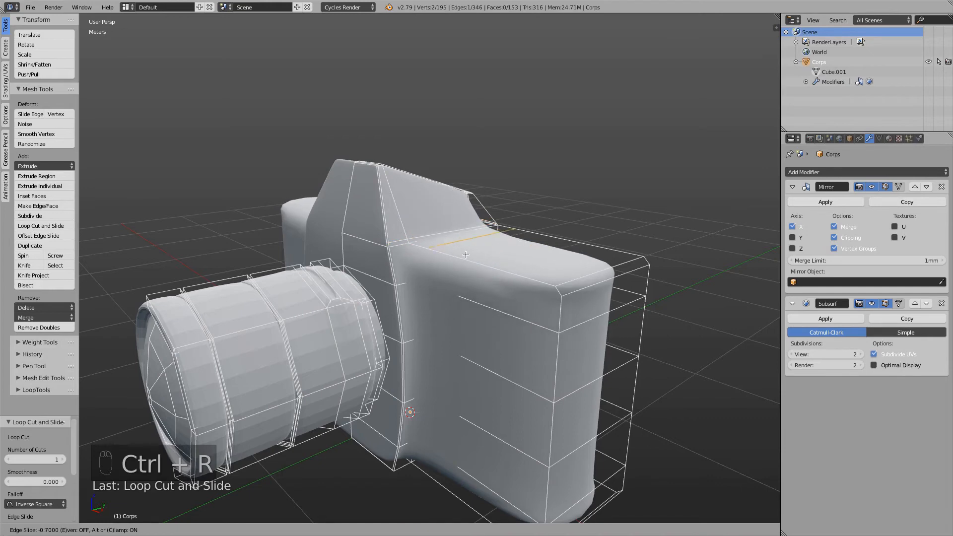
pyautogui.click(456, 254)
# Step: Add a loop cut on the viewfinder hump's sloped side, slid close to its upper edge
pyautogui.moveTo(456, 254); pyautogui.dragTo(437, 292, button='middle')
pyautogui.hotkey('ctrl', 'r')
pyautogui.click(376, 229)
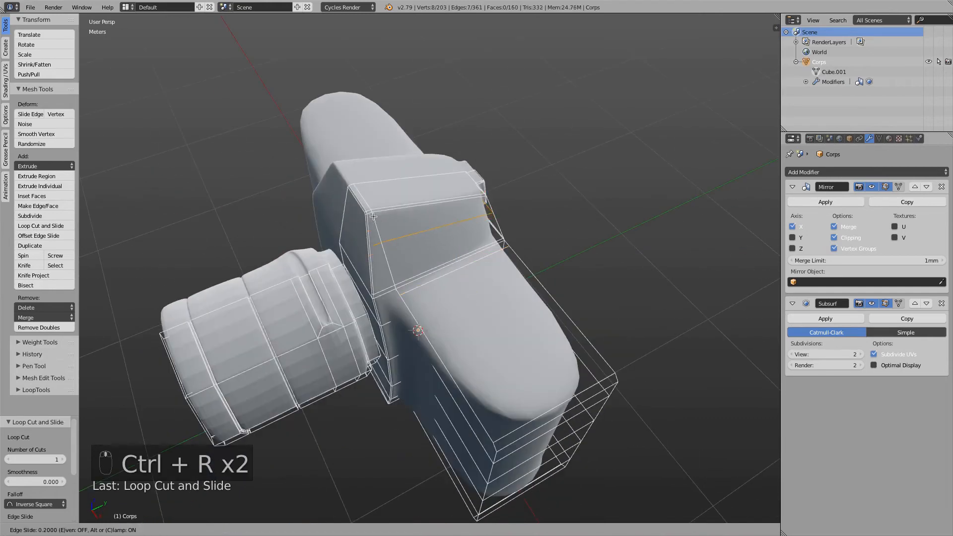
pyautogui.click(372, 190)
# Step: Add two loop cuts around the body and viewfinder hump, slid close to their back and front edges
pyautogui.moveTo(372, 185); pyautogui.dragTo(436, 239, button='middle')
pyautogui.hotkey('ctrl', 'r')
pyautogui.hotkey('ctrl', 'r')
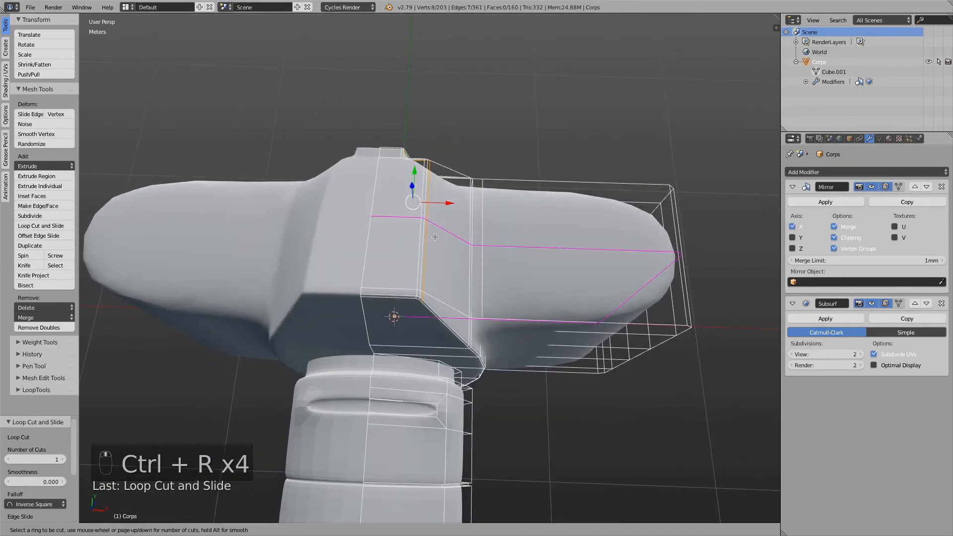
pyautogui.click(435, 239)
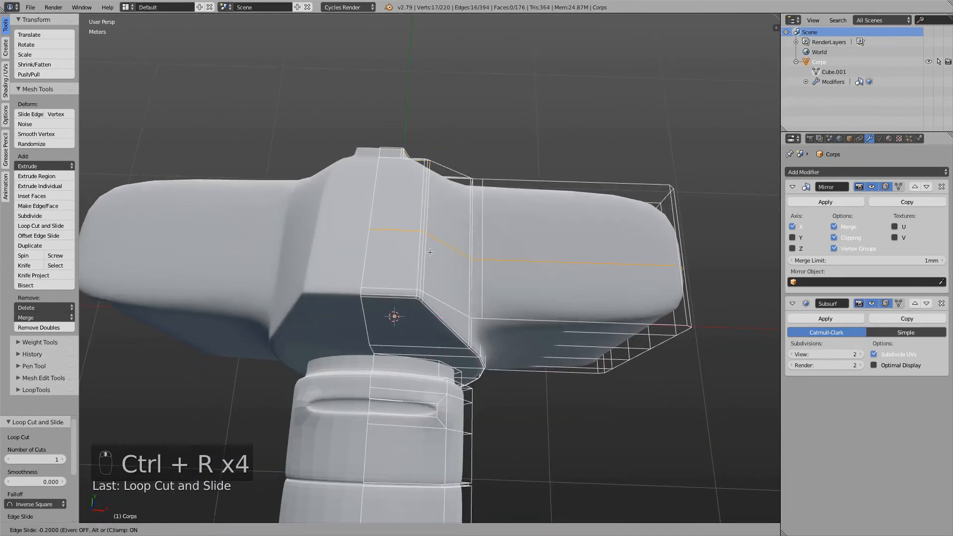
pyautogui.click(448, 177)
pyautogui.hotkey('ctrl', 'r')
pyautogui.click(438, 213)
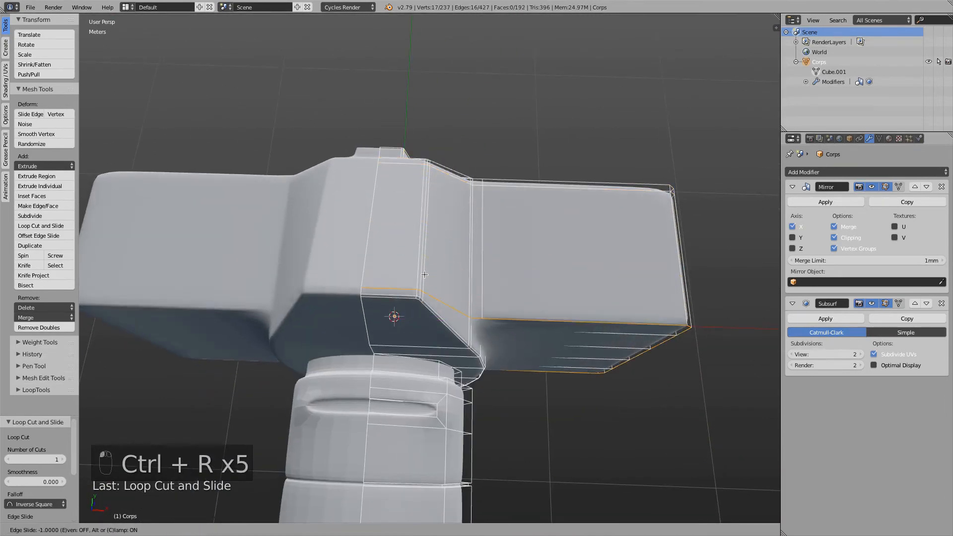
pyautogui.click(571, 334)
# Step: Add a centred loop cut around the body, midway between its front and back faces
pyautogui.moveTo(571, 333); pyautogui.dragTo(549, 313, button='middle')
pyautogui.hotkey('ctrl', 'r')
pyautogui.click(437, 185)
pyautogui.click(438, 185)
# Step: Add two loop cuts around the narrow side of the lens mounting plate, slid close to its back and front edges
pyautogui.moveTo(438, 184); pyautogui.dragTo(396, 243, button='middle')
pyautogui.hotkey('ctrl', 'r')
pyautogui.click(392, 233)
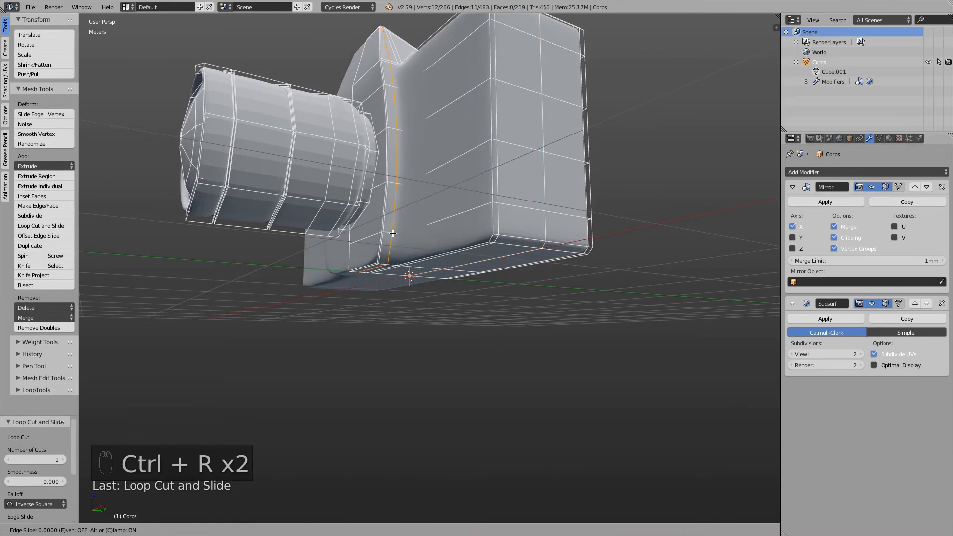
pyautogui.click(399, 233)
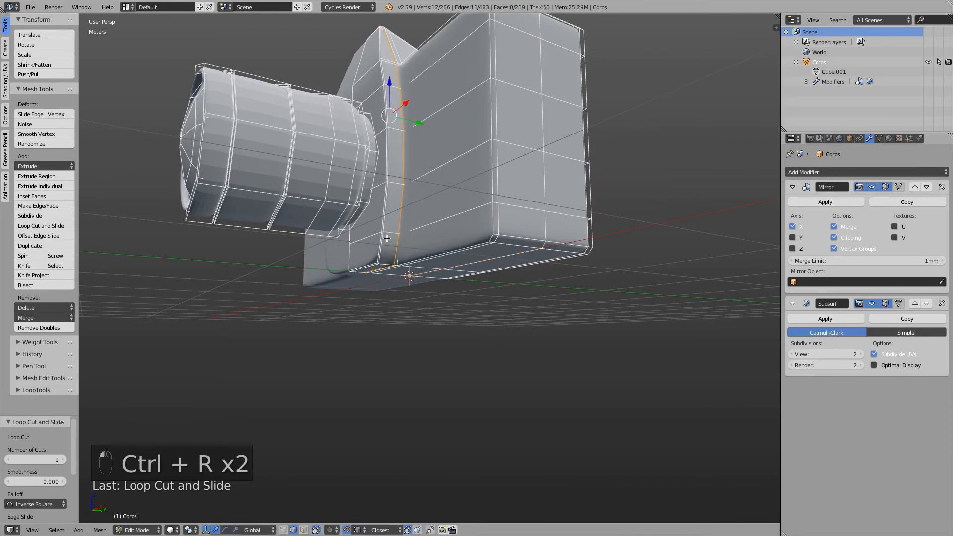
pyautogui.hotkey('ctrl', 'r')
pyautogui.click(391, 234)
pyautogui.click(390, 235)
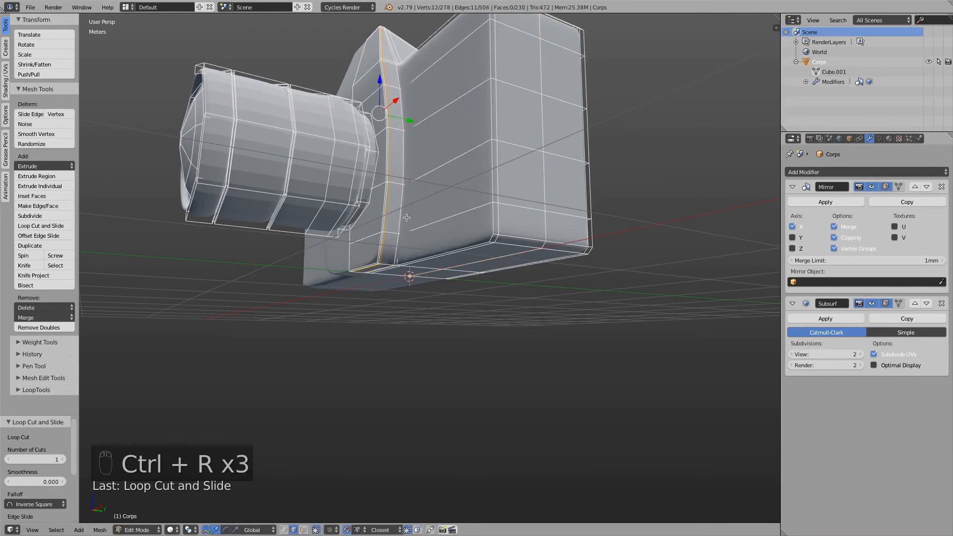
# Step: Examine the smoothed mounting plate and lens in Object Mode, Edit Mode and wireframe display from several angles
pyautogui.press('Tab')
pyautogui.moveTo(377, 175); pyautogui.dragTo(364, 218, button='middle')
pyautogui.press('Tab')
pyautogui.keyDown('shift'); pyautogui.moveTo(322, 159); pyautogui.dragTo(365, 219, button='middle'); pyautogui.keyUp('shift')
pyautogui.scroll(3, 365, 218)
pyautogui.moveTo(365, 219); pyautogui.dragTo(464, 276, button='middle')
pyautogui.scroll(1, 441, 266)
pyautogui.hotkey('ctrl', 'r')
pyautogui.press('z')
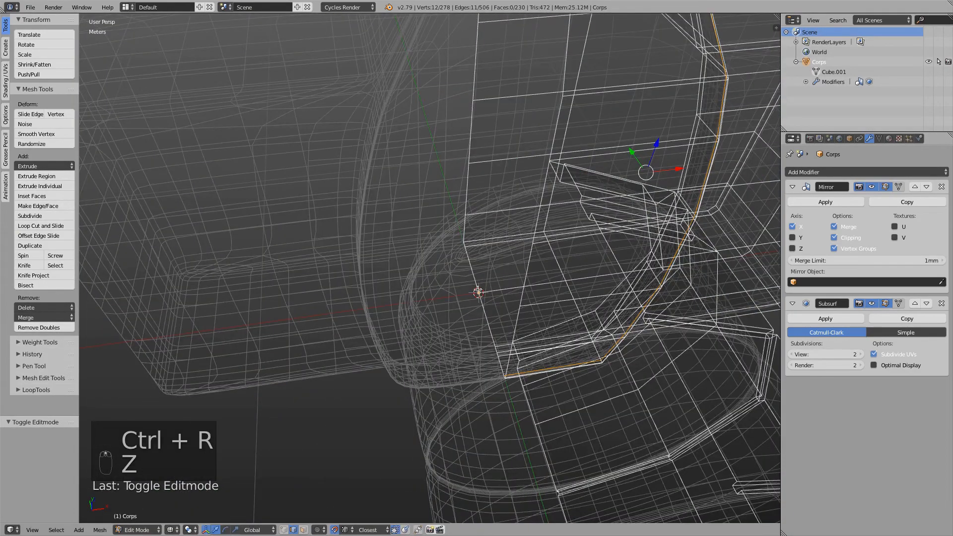
pyautogui.press('z')
pyautogui.press('Tab')
pyautogui.scroll(-5, 470, 323)
pyautogui.moveTo(471, 322); pyautogui.dragTo(565, 147, button='middle')
# Step: In Edit Mode, add two loop cuts on the lens's front rim face, slid close to its outer and inner edges
pyautogui.press('Tab')
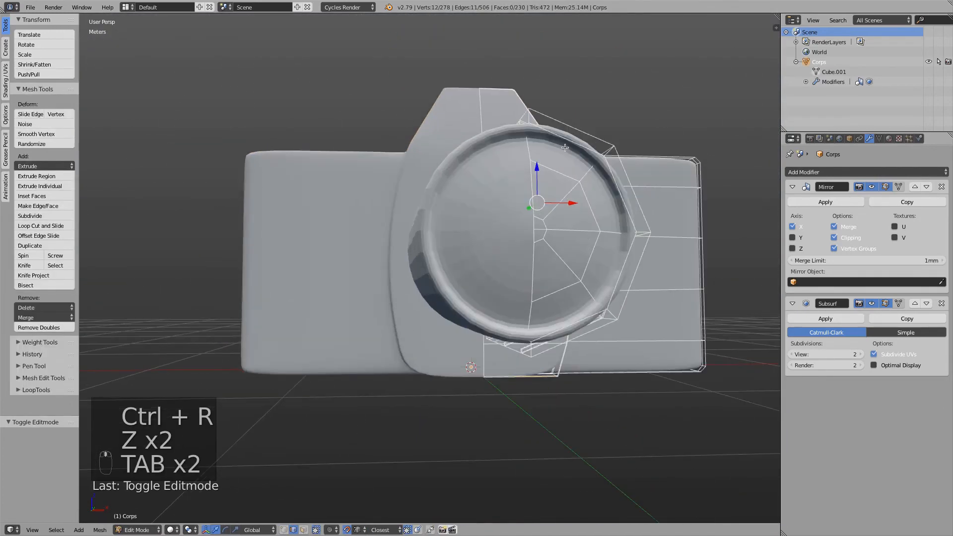
pyautogui.hotkey('ctrl', 'r')
pyautogui.click(563, 145)
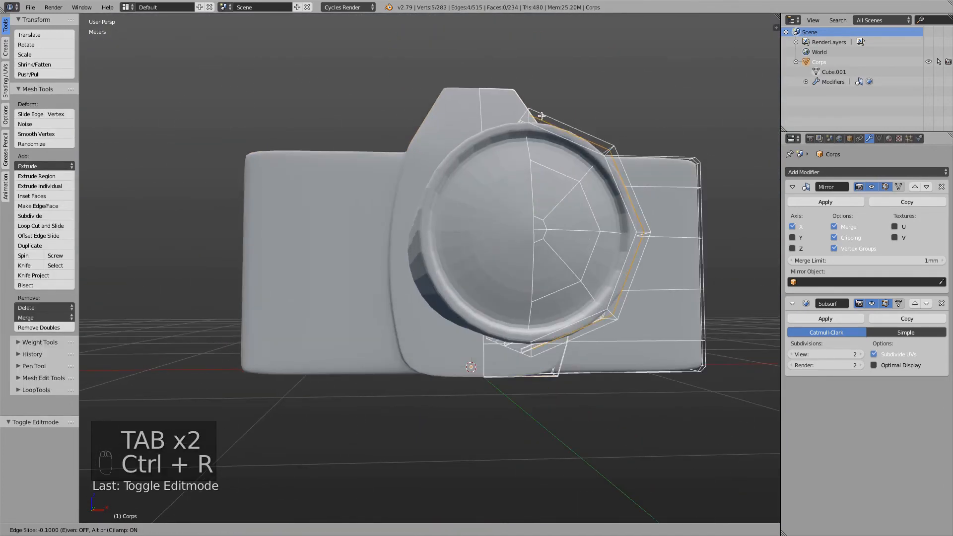
pyautogui.click(567, 111)
pyautogui.moveTo(640, 177); pyautogui.dragTo(442, 253, button='middle')
pyautogui.scroll(4, 442, 253)
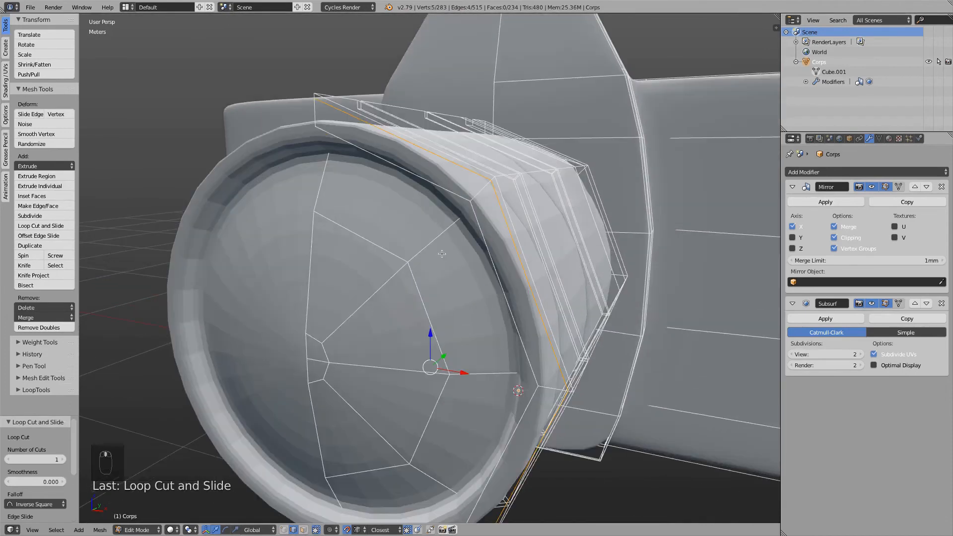
pyautogui.hotkey('ctrl', 'r')
pyautogui.click(477, 202)
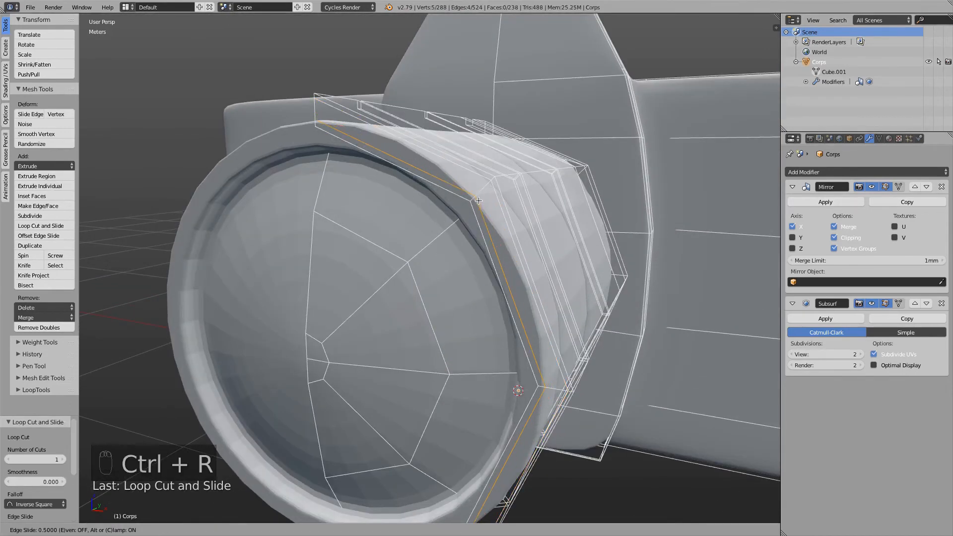
pyautogui.click(477, 203)
# Step: Add two loop cuts on the lens barrel, slid close to either side of the front groove
pyautogui.moveTo(477, 203); pyautogui.dragTo(210, 343, button='middle')
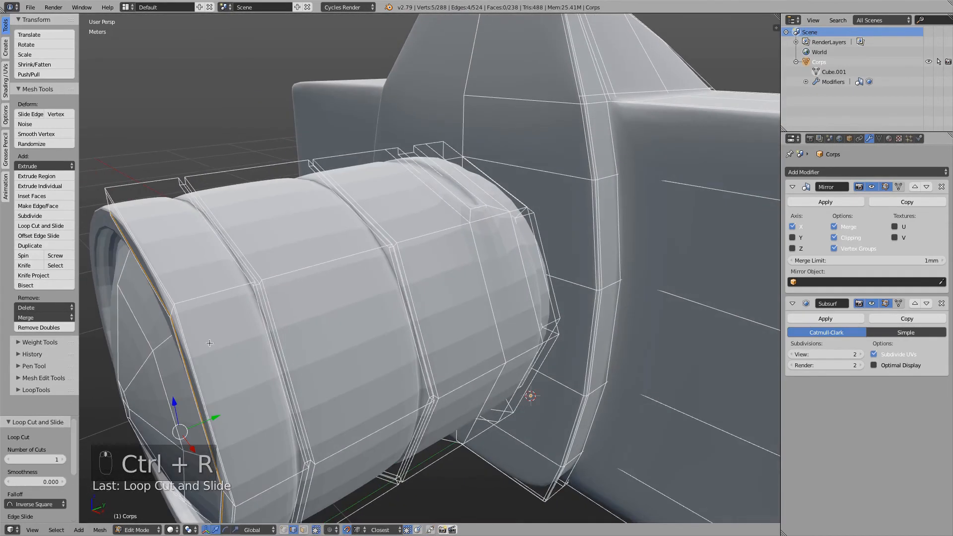
pyautogui.hotkey('ctrl', 'r')
pyautogui.click(235, 285)
pyautogui.click(261, 280)
pyautogui.hotkey('ctrl', 'r')
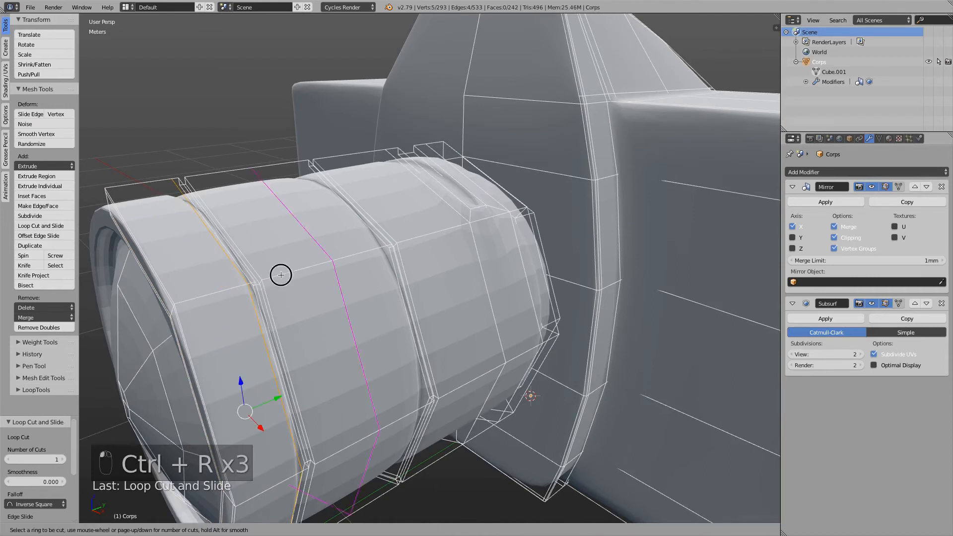
pyautogui.click(275, 274)
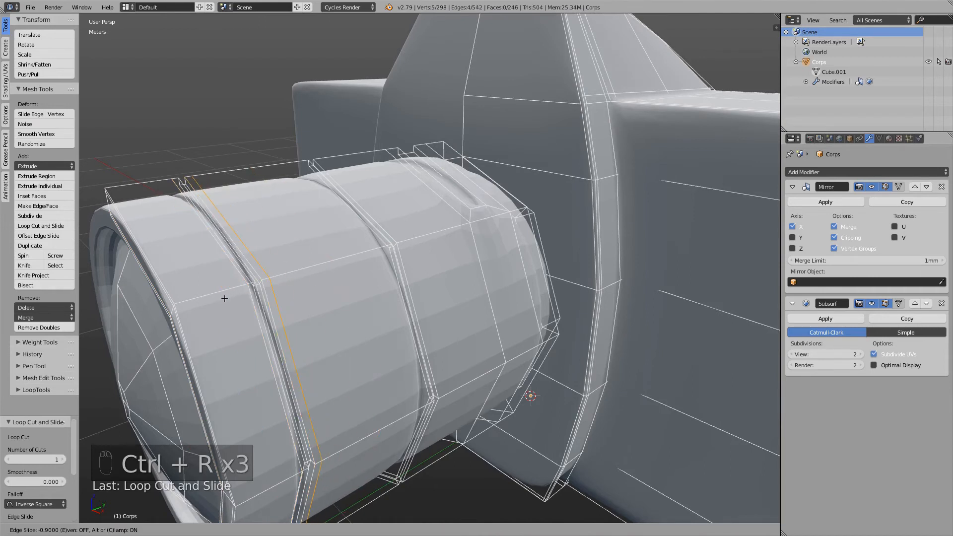
pyautogui.click(221, 300)
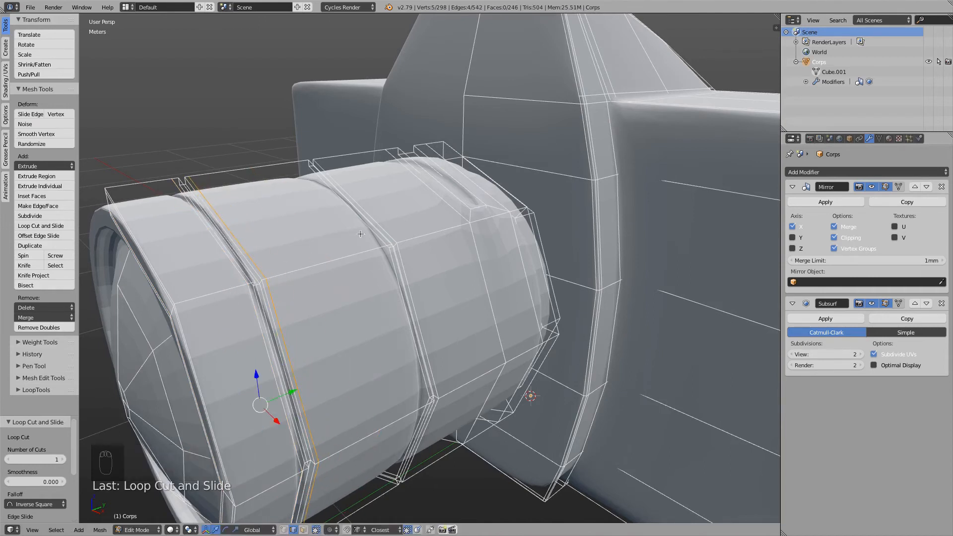
# Step: Add two loop cuts on the lens barrel, slid close to either side of the second groove
pyautogui.hotkey('ctrl', 'r')
pyautogui.click(348, 259)
pyautogui.click(396, 247)
pyautogui.moveTo(395, 247); pyautogui.dragTo(328, 333, button='middle')
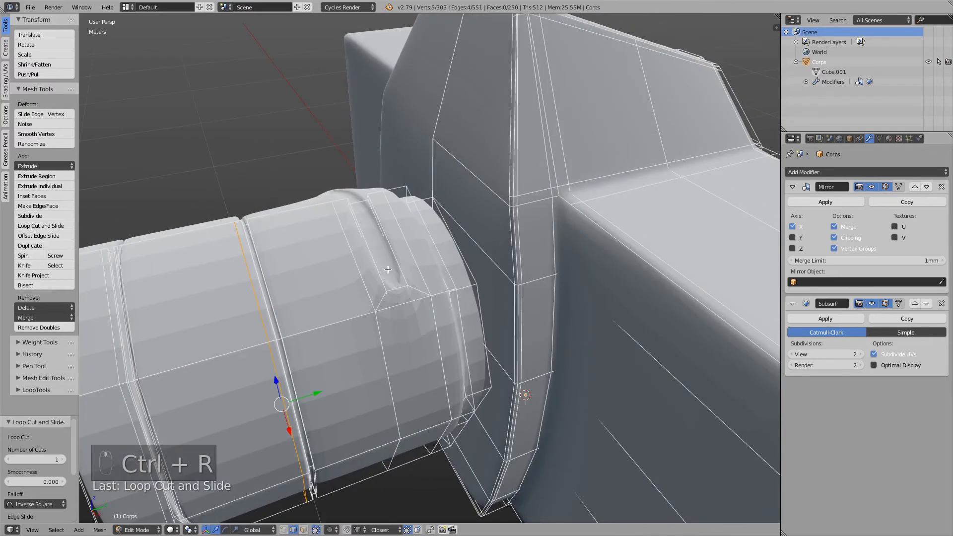
pyautogui.hotkey('ctrl', 'r')
pyautogui.click(303, 339)
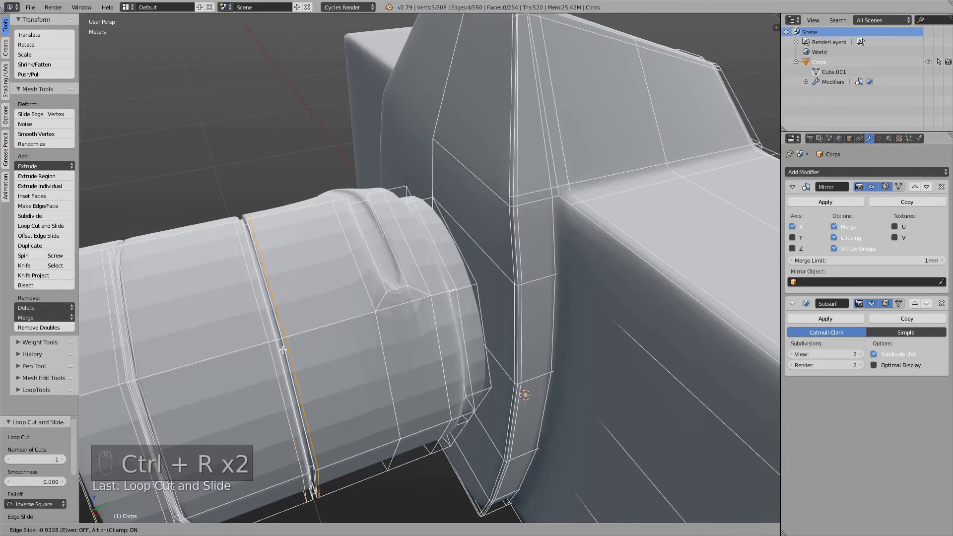
pyautogui.click(283, 351)
# Step: Add a loop cut on the rear barrel section, slid close to the raised detail's front edge
pyautogui.hotkey('ctrl', 'r')
pyautogui.click(357, 320)
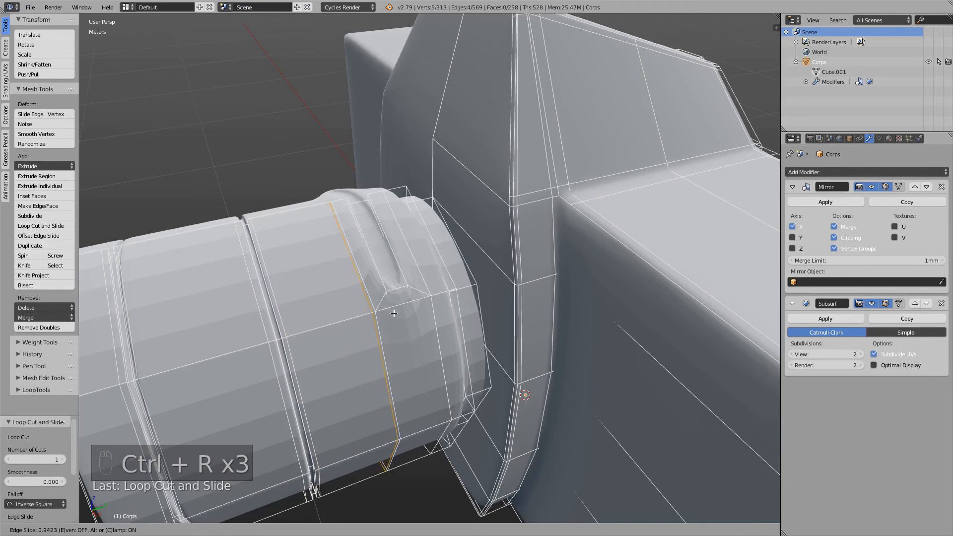
pyautogui.click(394, 313)
# Step: Add a loop cut behind the raised detail, slid close to the lens barrel's rear edge
pyautogui.moveTo(394, 313); pyautogui.dragTo(485, 283, button='middle')
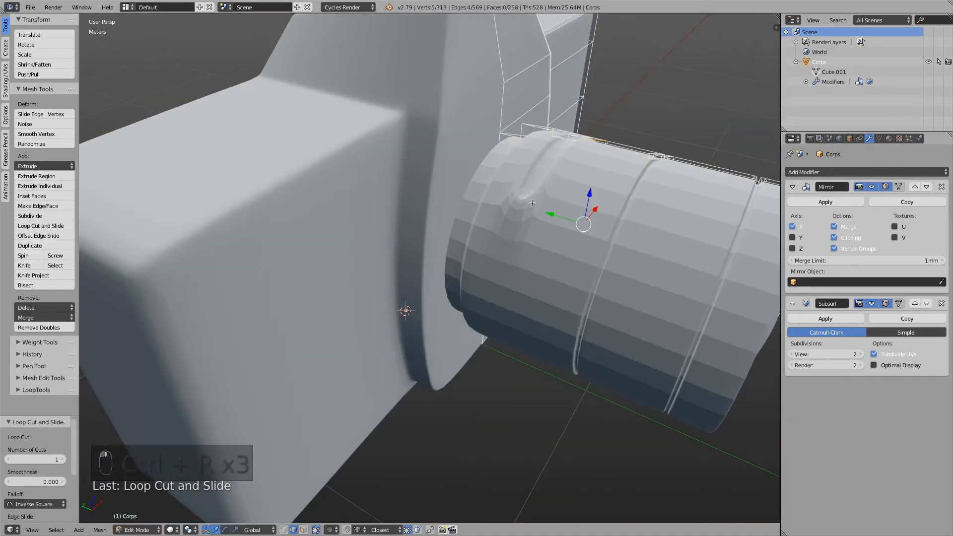
pyautogui.moveTo(532, 203); pyautogui.dragTo(609, 188, button='middle')
pyautogui.moveTo(553, 242); pyautogui.dragTo(443, 243, button='middle')
pyautogui.moveTo(465, 209); pyautogui.dragTo(395, 188, button='middle')
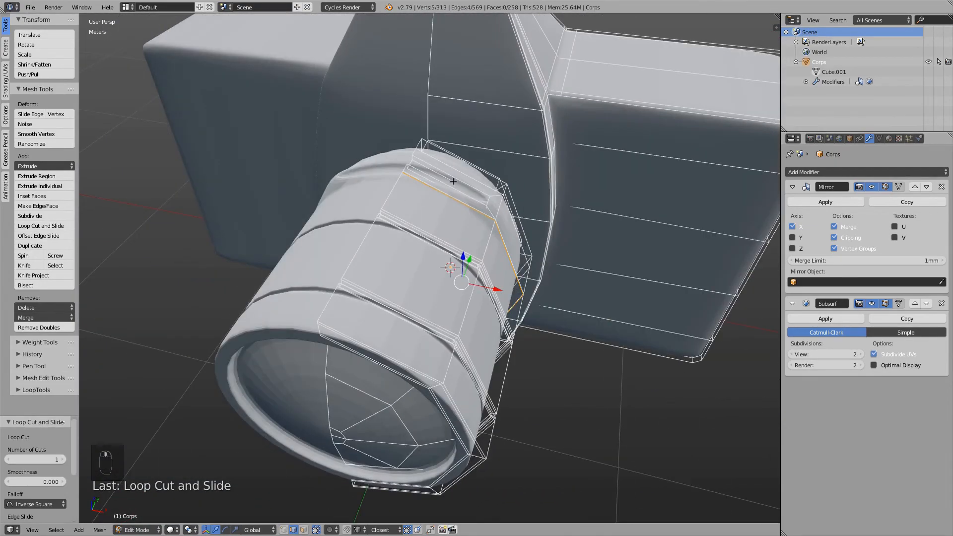
pyautogui.moveTo(453, 181); pyautogui.dragTo(506, 216, button='middle')
pyautogui.moveTo(455, 300); pyautogui.dragTo(491, 233, button='middle')
pyautogui.hotkey('ctrl', 'r')
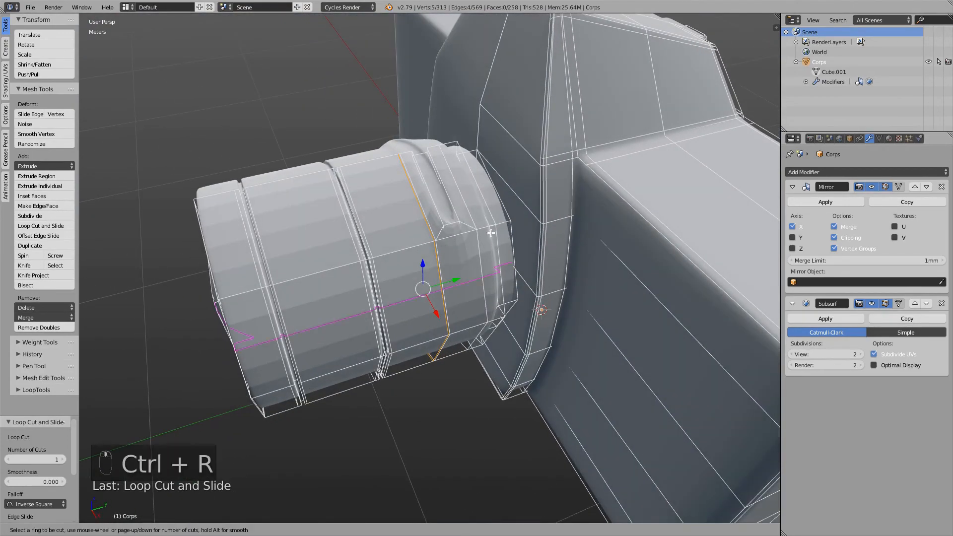
pyautogui.click(485, 225)
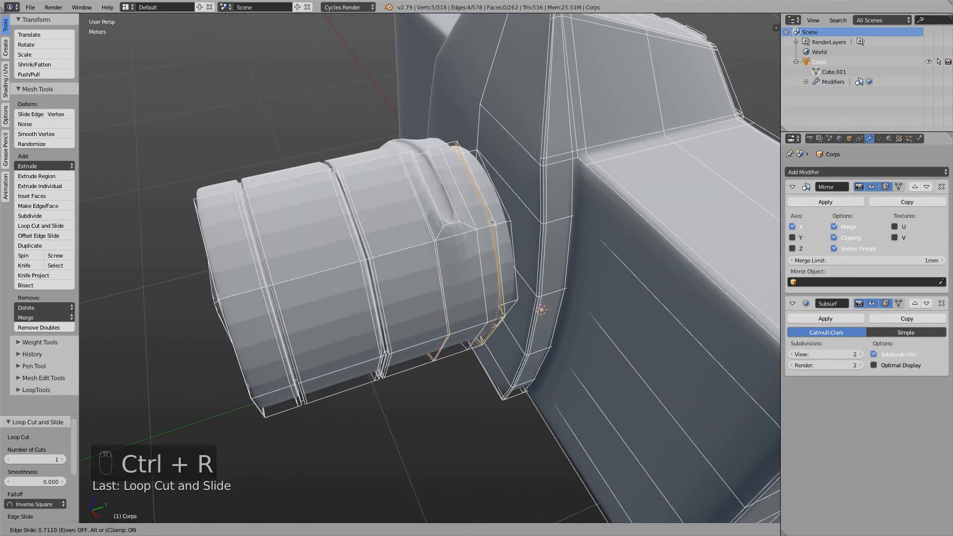
pyautogui.click(491, 222)
# Step: Return to Object Mode and apply smooth shading to the whole camera
pyautogui.moveTo(490, 222); pyautogui.dragTo(496, 303, button='middle')
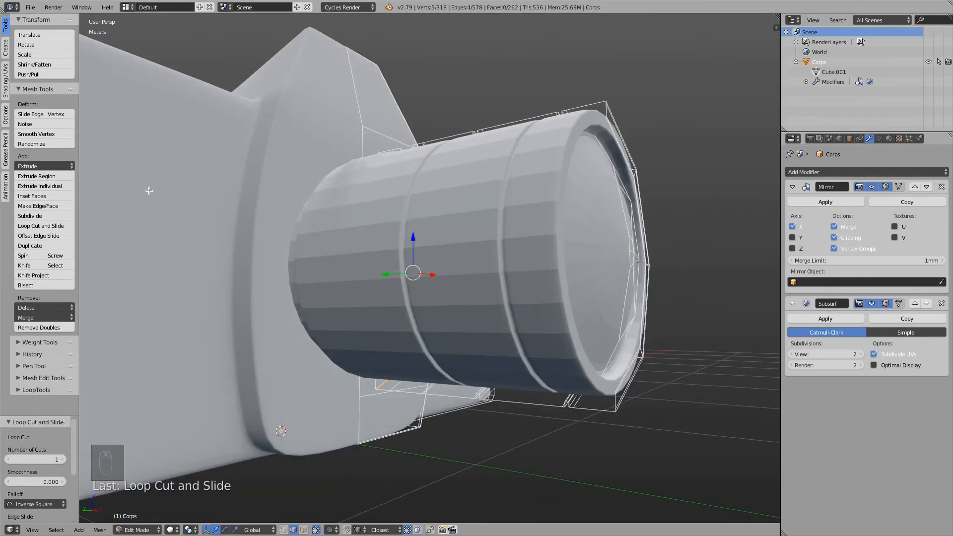
pyautogui.click(4, 79)
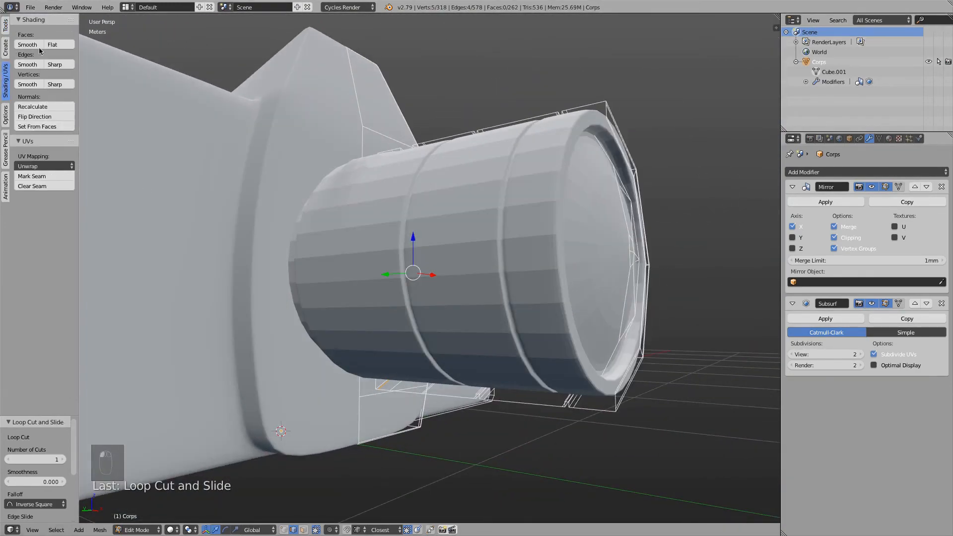
pyautogui.press('Tab')
pyautogui.click(27, 164)
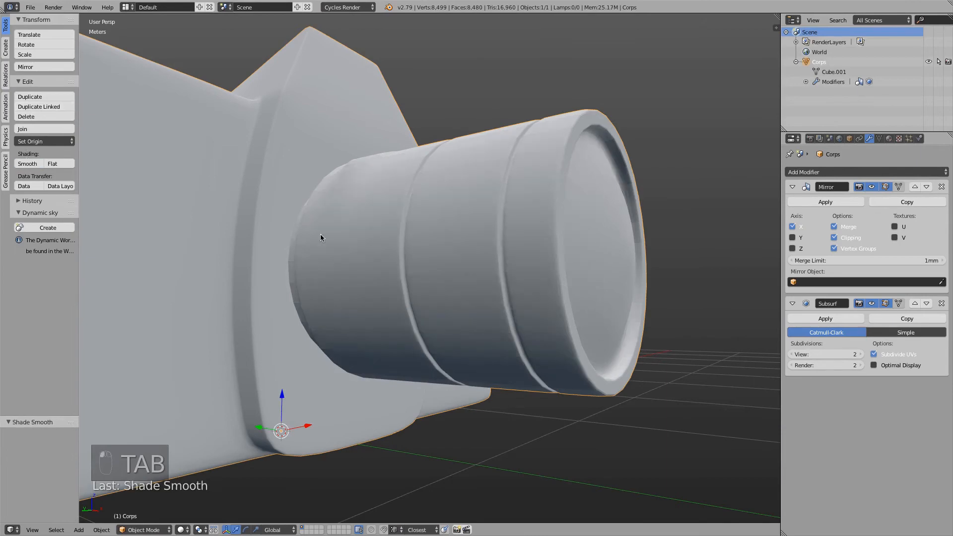
# Step: In Edit Mode, add a loop cut on the lens's front glass, slid close to its outer edge
pyautogui.scroll(-5, 319, 236)
pyautogui.moveTo(319, 236); pyautogui.dragTo(397, 164, button='middle')
pyautogui.press('Tab')
pyautogui.press('Tab')
pyautogui.press('Tab')
pyautogui.scroll(2, 405, 243)
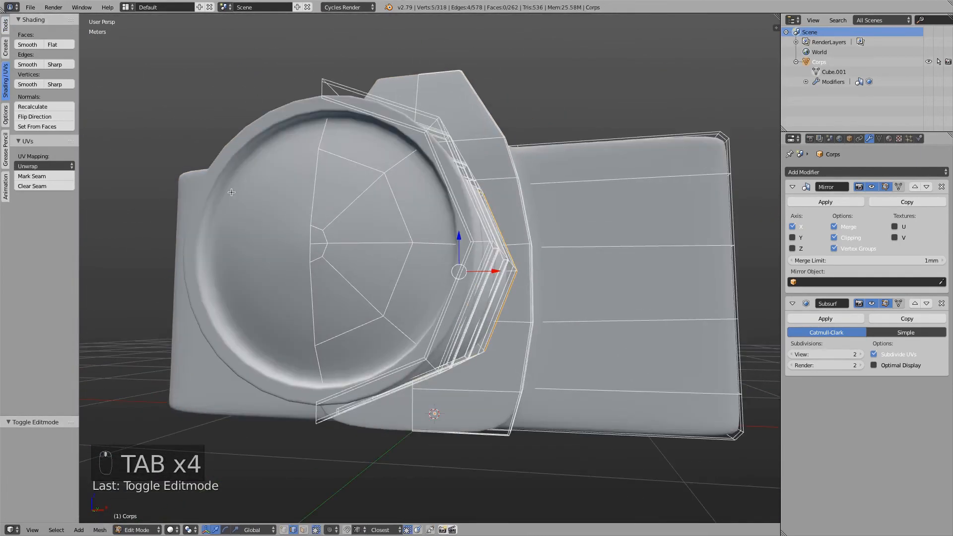
pyautogui.hotkey('ctrl', 'r')
pyautogui.click(394, 155)
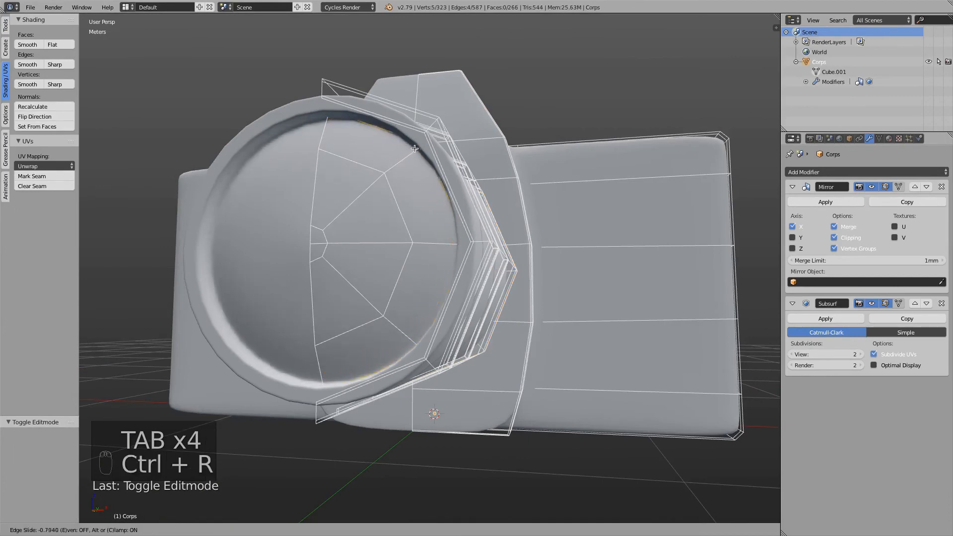
pyautogui.click(414, 150)
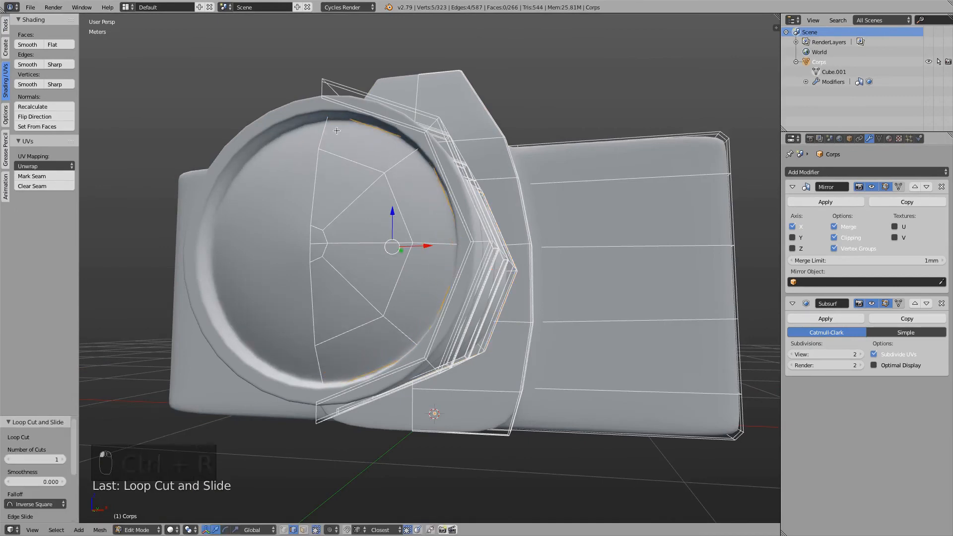
# Step: Add two loop cuts on the recessed inner wall between the lens's front rim and its glass
pyautogui.moveTo(337, 131); pyautogui.dragTo(598, 120, button='middle')
pyautogui.hotkey('ctrl', 'r')
pyautogui.click(595, 123)
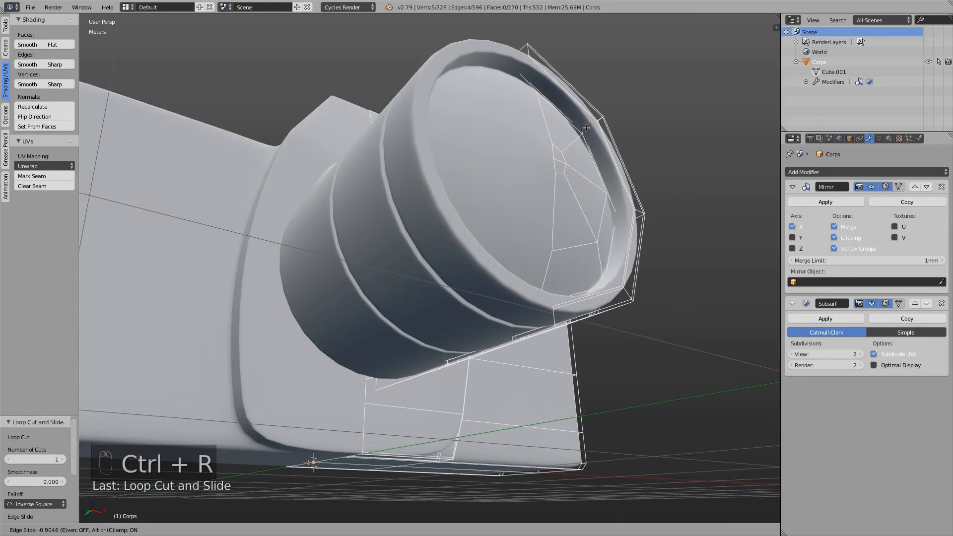
pyautogui.click(587, 128)
pyautogui.hotkey('ctrl', 'r')
pyautogui.click(592, 128)
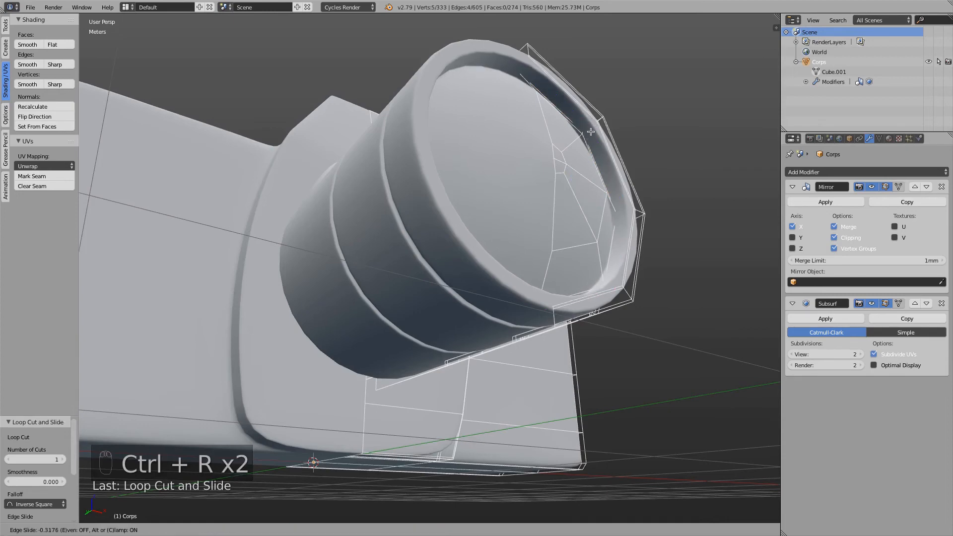
pyautogui.click(591, 132)
# Step: Set the Subsurf modifier's view and render subdivisions to 3 and check the smoothed camera in Object Mode
pyautogui.press('Tab')
pyautogui.click(861, 357)
pyautogui.click(861, 365)
pyautogui.moveTo(383, 281); pyautogui.dragTo(285, 320, button='middle')
pyautogui.scroll(-2, 441, 256)
pyautogui.press('Tab')
pyautogui.moveTo(441, 260); pyautogui.dragTo(465, 256, button='middle')
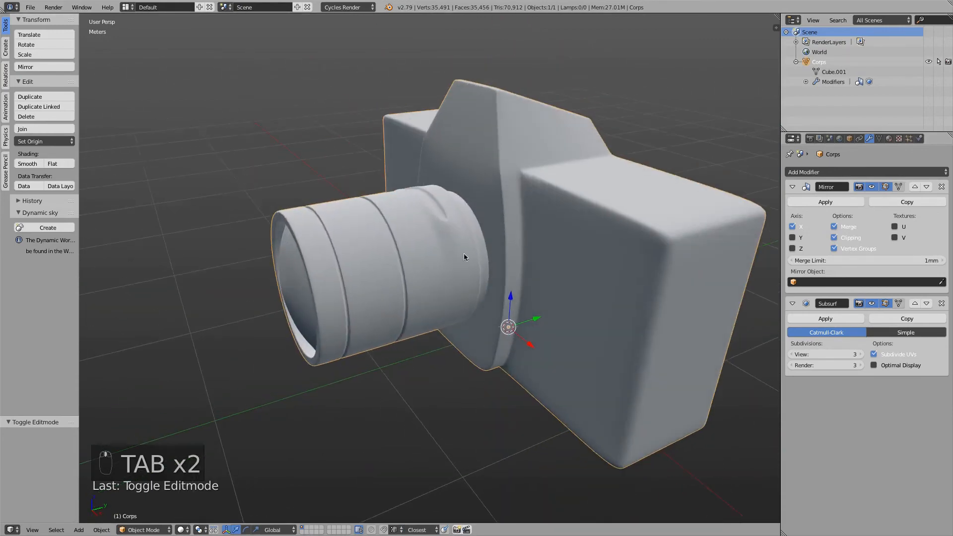
pyautogui.scroll(-3, 464, 257)
# Step: In Edit Mode, add two loop cuts around the viewfinder eyepiece at the back of the hump, slid close to its frame edges
pyautogui.press('Tab')
pyautogui.scroll(3, 507, 221)
pyautogui.moveTo(506, 221); pyautogui.dragTo(469, 198, button='middle')
pyautogui.scroll(3, 469, 198)
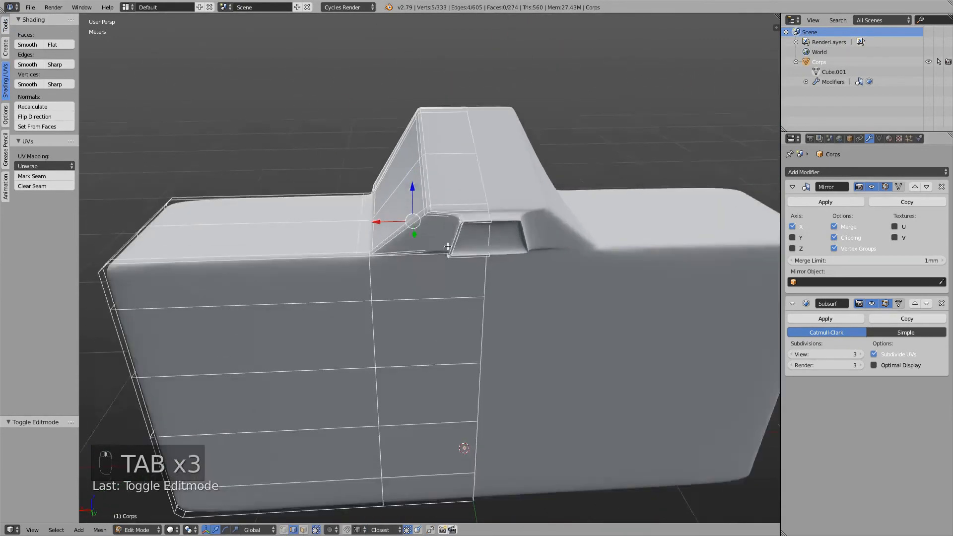
pyautogui.hotkey('ctrl', 'r')
pyautogui.click(469, 198)
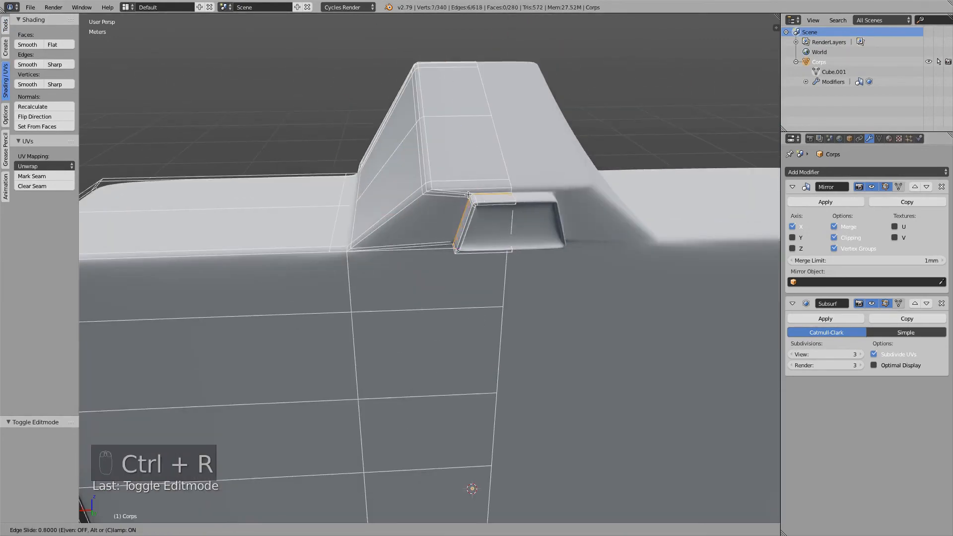
pyautogui.click(472, 200)
pyautogui.hotkey('ctrl', 'r')
pyautogui.click(474, 200)
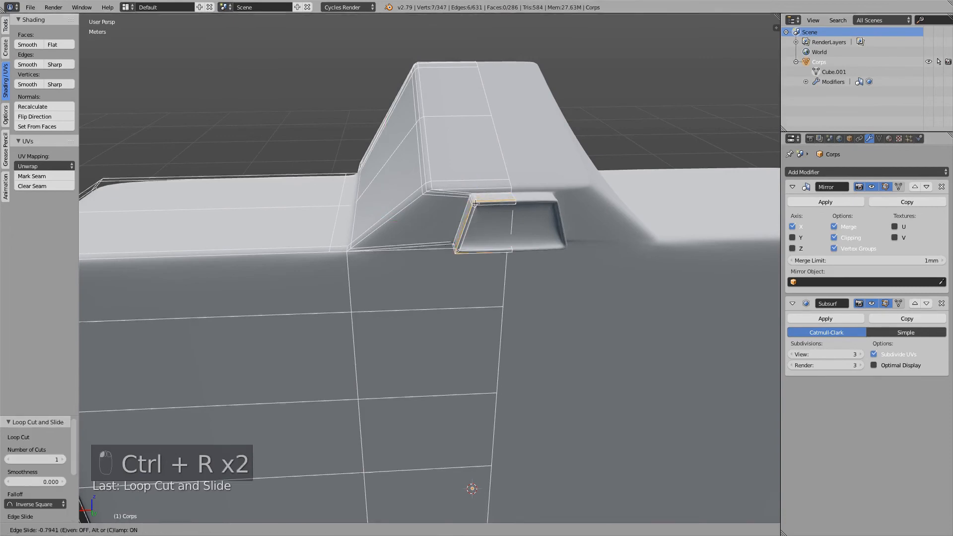
pyautogui.click(482, 203)
pyautogui.keyDown('shift'); pyautogui.moveTo(504, 213); pyautogui.dragTo(416, 287, button='middle'); pyautogui.keyUp('shift')
pyautogui.keyDown('shift'); pyautogui.moveTo(189, 263); pyautogui.dragTo(292, 272, button='middle'); pyautogui.keyUp('shift')
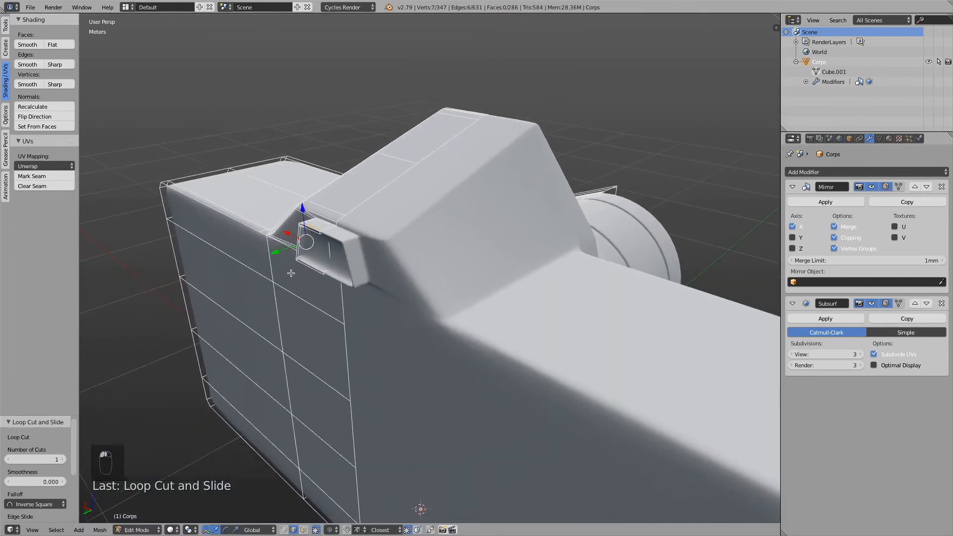
# Step: Add a loop cut around the outer side walls of the viewfinder eyepiece, close to where it meets the hump
pyautogui.scroll(3, 279, 272)
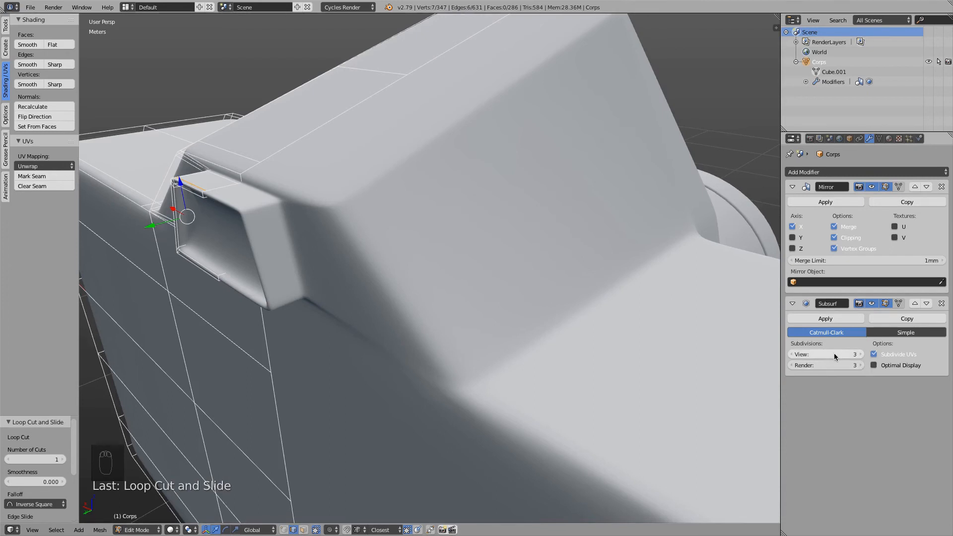
pyautogui.scroll(-4, 646, 397)
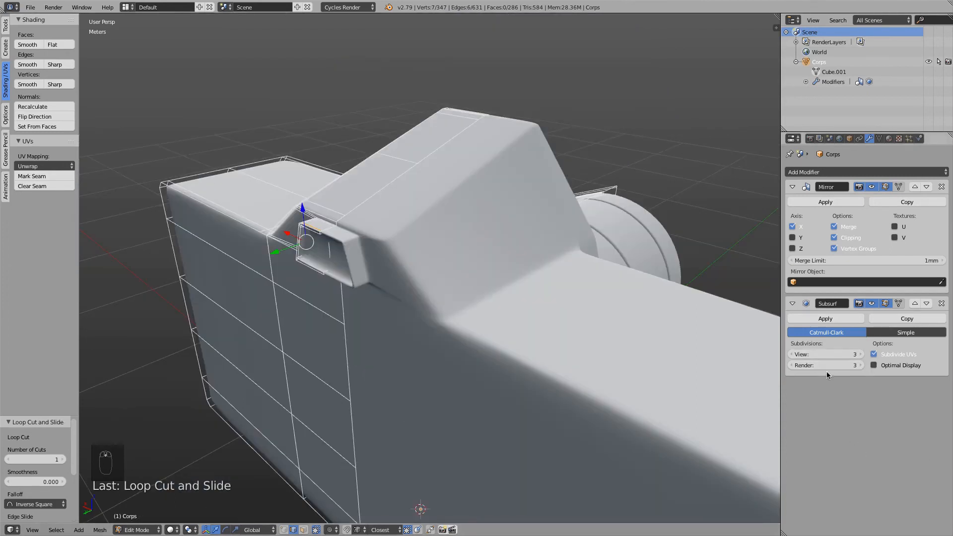
pyautogui.moveTo(391, 283); pyautogui.dragTo(460, 260, button='middle')
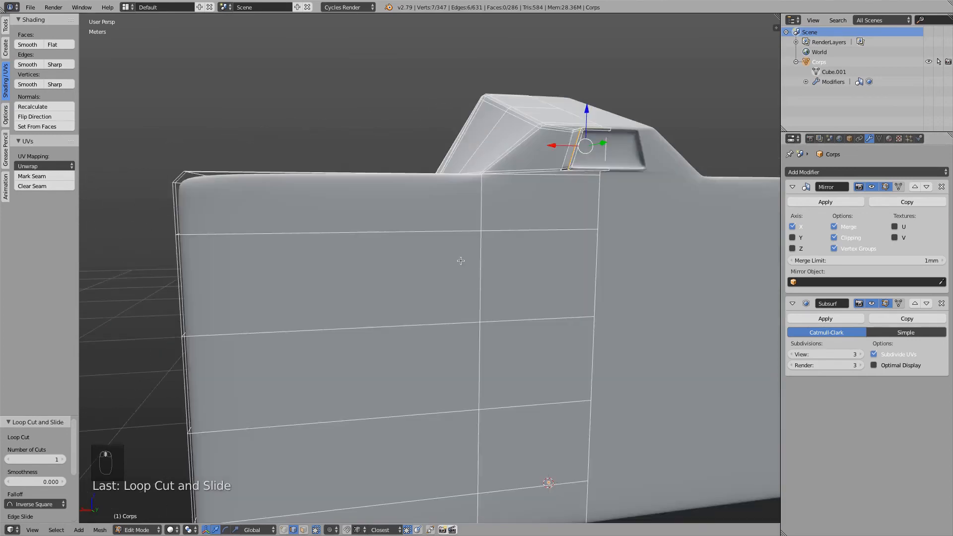
pyautogui.scroll(1, 459, 260)
pyautogui.keyDown('shift'); pyautogui.moveTo(551, 152); pyautogui.dragTo(476, 178, button='middle'); pyautogui.keyUp('shift')
pyautogui.keyDown('shift'); pyautogui.moveTo(452, 136); pyautogui.dragTo(387, 250, button='middle'); pyautogui.keyUp('shift')
pyautogui.scroll(3, 387, 250)
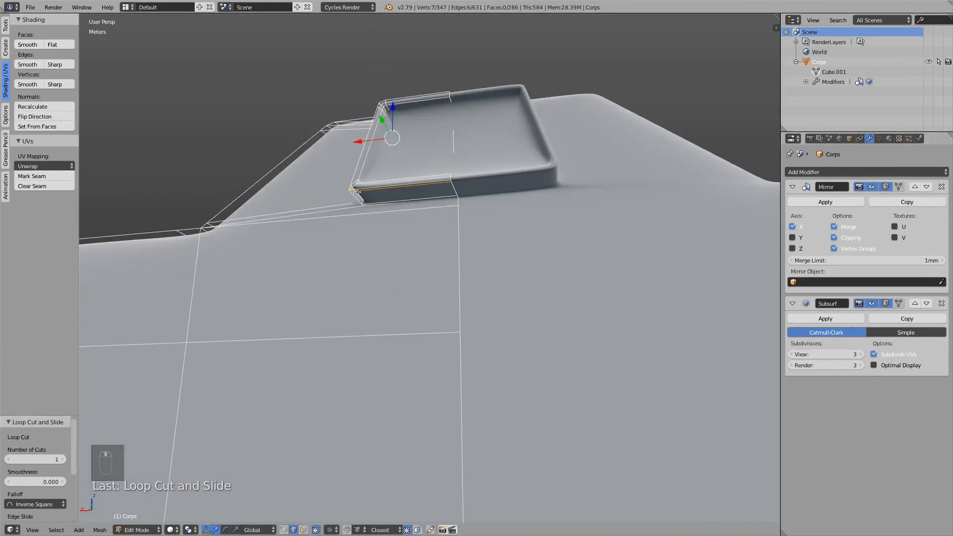
pyautogui.hotkey('ctrl', 'r')
pyautogui.doubleClick(360, 194)
pyautogui.moveTo(361, 194); pyautogui.dragTo(286, 203, button='middle')
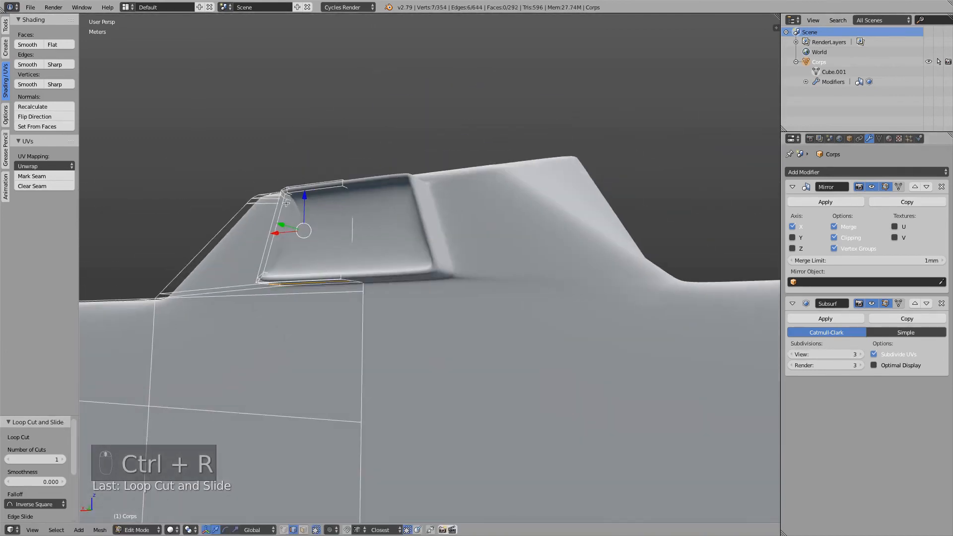
# Step: Add a loop cut on the eyepiece's recessed inner face near its edge and another around the recess's inner walls
pyautogui.hotkey('ctrl', 'r')
pyautogui.doubleClick(295, 201)
pyautogui.click(301, 201)
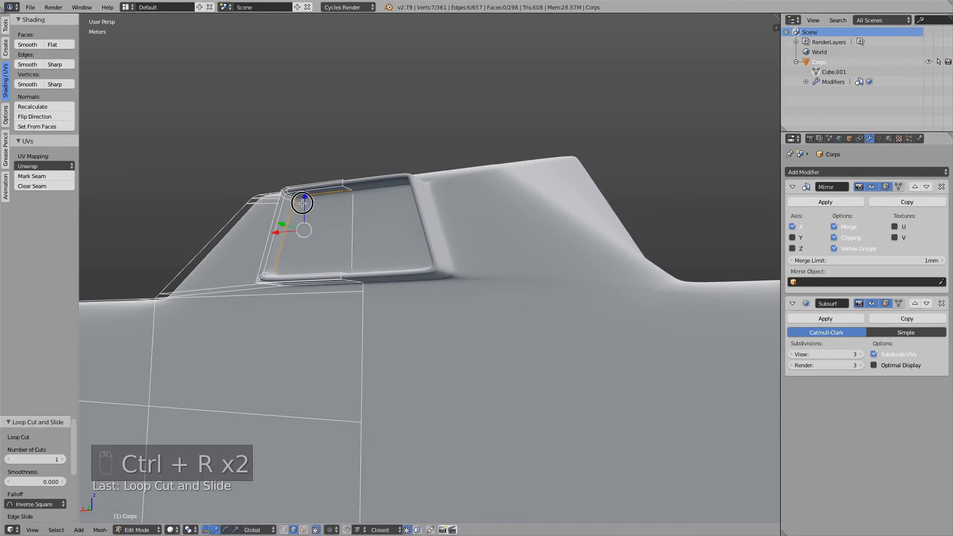
pyautogui.scroll(2, 224, 166)
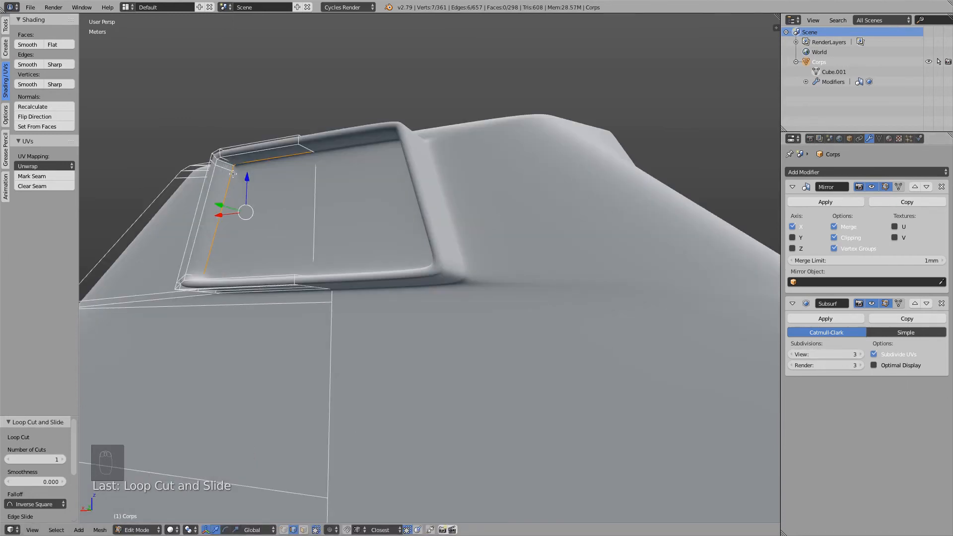
pyautogui.hotkey('ctrl', 'r')
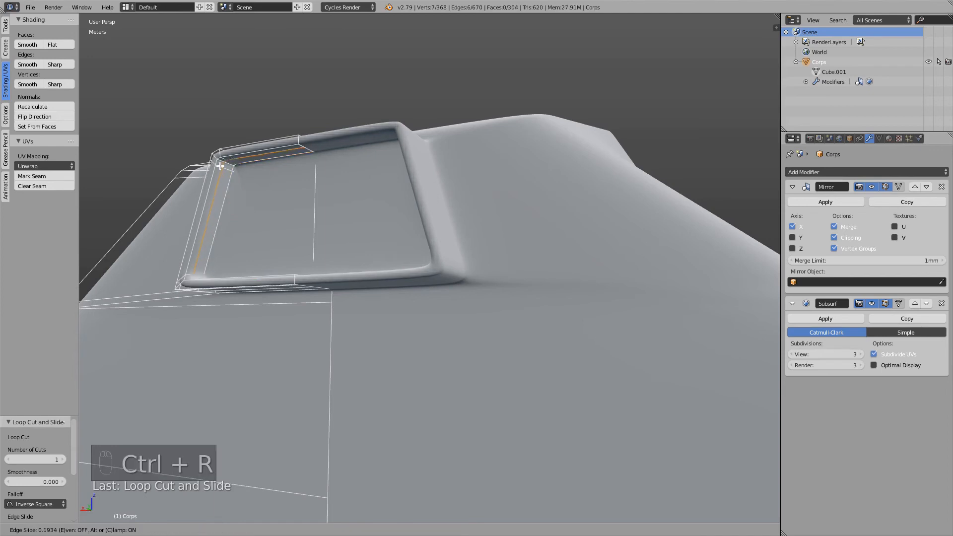
pyautogui.doubleClick(214, 168)
# Step: Deselect the mesh and inspect the smoothed camera from the back, front and sides in Object Mode, comparing it with its Edit Mode cage
pyautogui.press('a')
pyautogui.press('Tab')
pyautogui.scroll(-7, 344, 275)
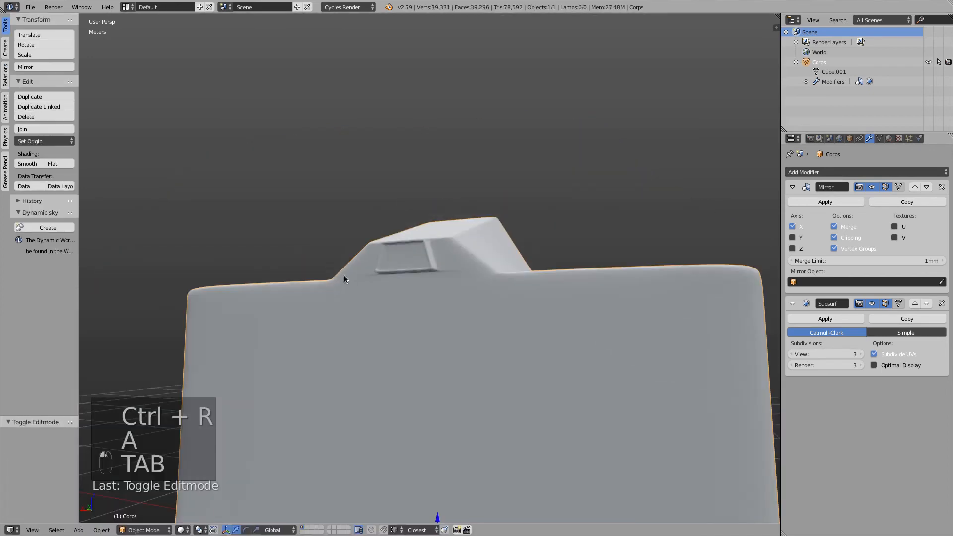
pyautogui.moveTo(344, 276); pyautogui.dragTo(531, 243, button='middle')
pyautogui.moveTo(426, 242); pyautogui.dragTo(503, 250, button='middle')
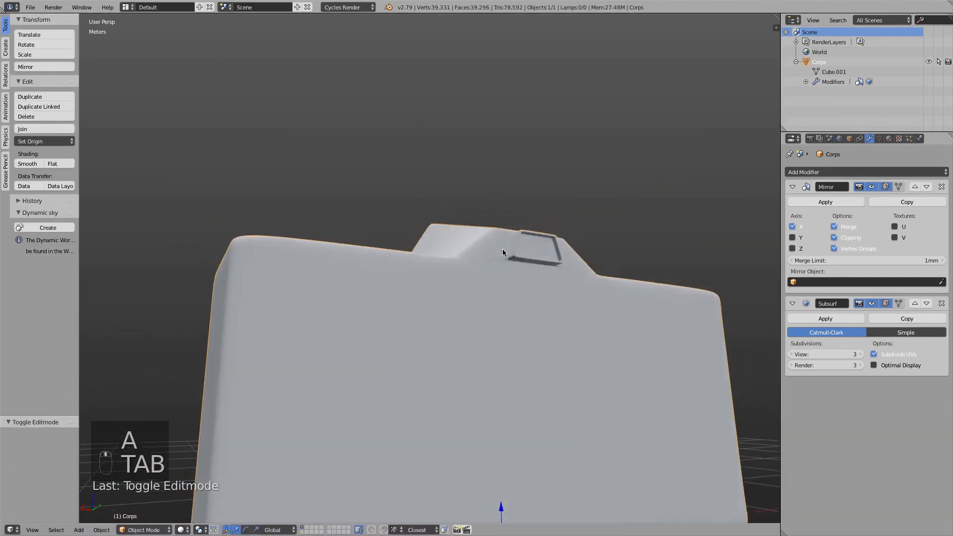
pyautogui.moveTo(503, 210); pyautogui.dragTo(510, 356, button='middle')
pyautogui.moveTo(414, 342); pyautogui.dragTo(549, 318, button='middle')
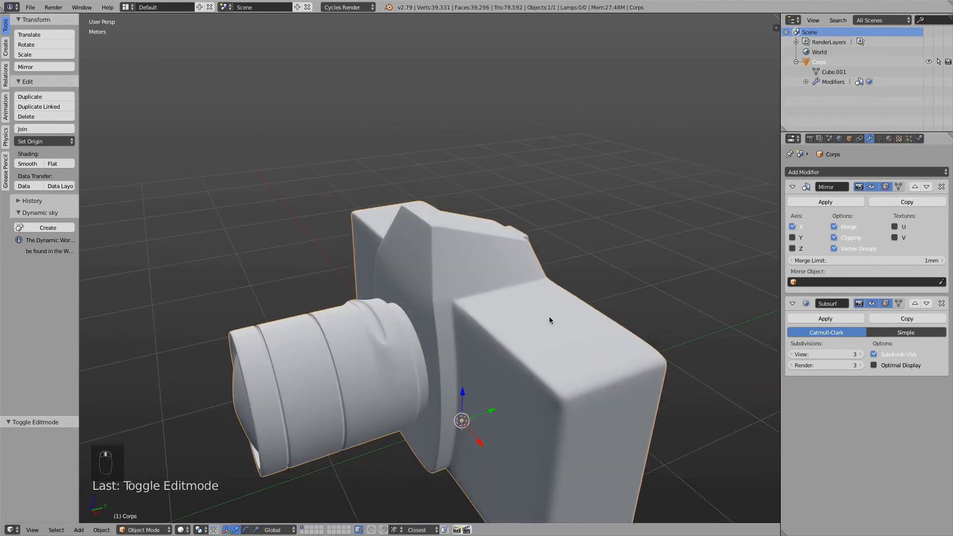
pyautogui.moveTo(322, 384); pyautogui.dragTo(703, 339, button='middle')
pyautogui.press('Tab')
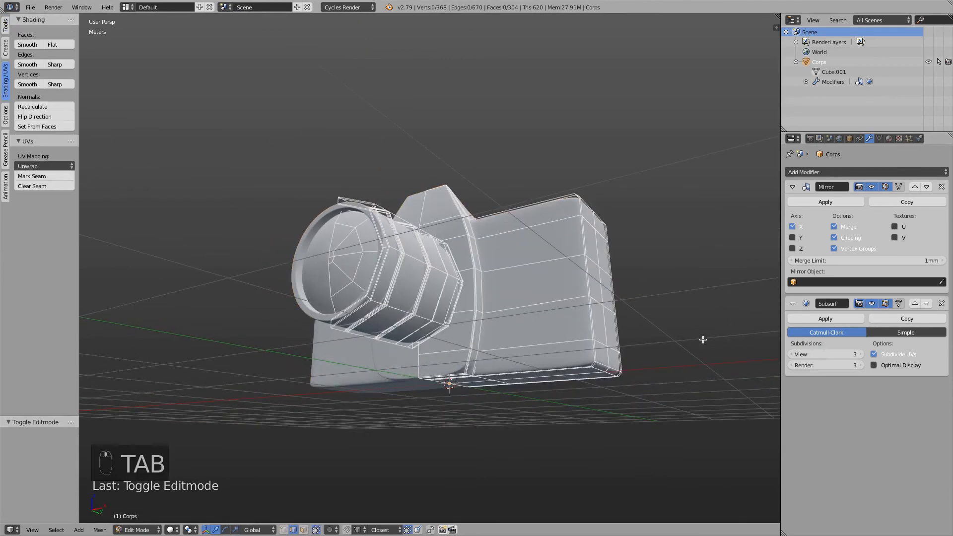
pyautogui.moveTo(586, 305); pyautogui.dragTo(487, 99, button='middle')
pyautogui.press('Tab')
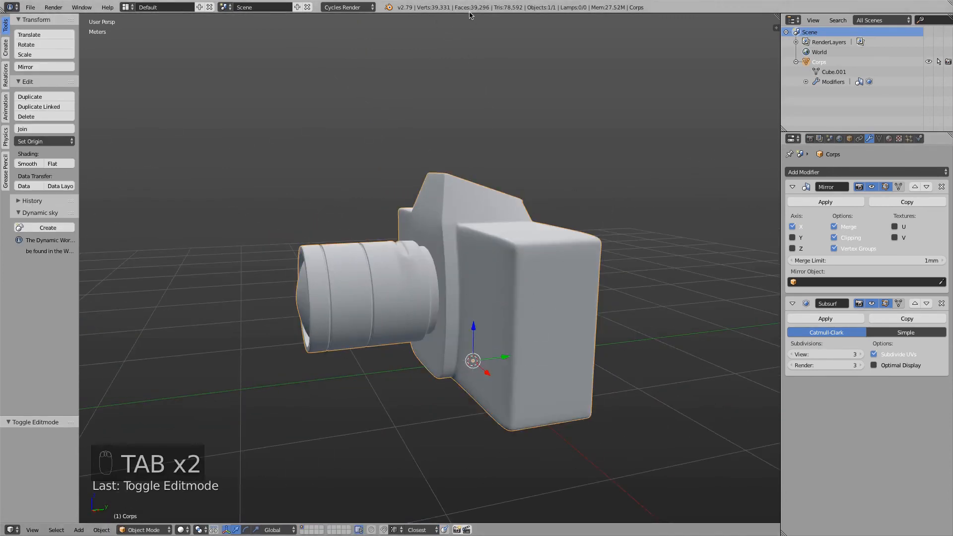
pyautogui.moveTo(277, 351); pyautogui.dragTo(499, 157, button='middle')
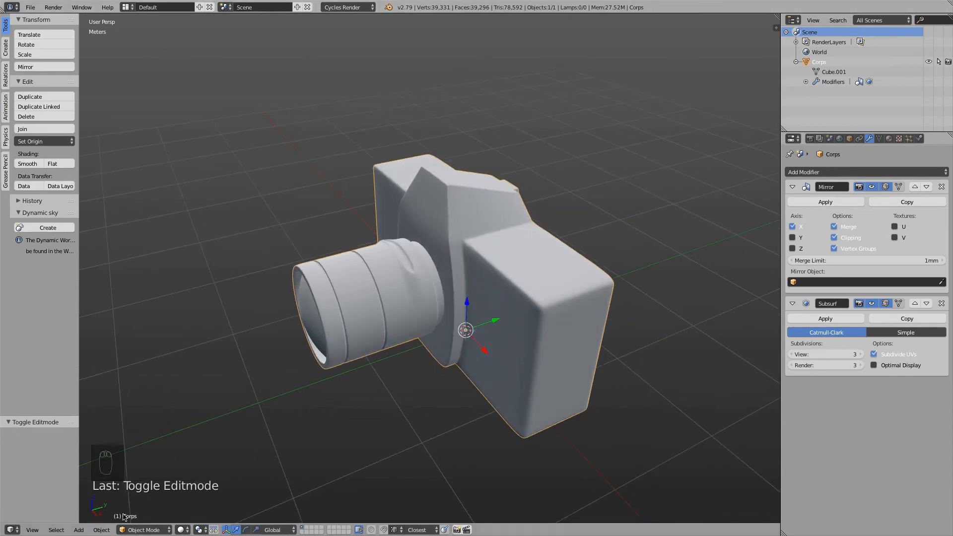
# Step: Compare the camera's wireframe at Subsurf view subdivisions 0, 1, 2 and 3, and return to solid shading
pyautogui.press('z')
pyautogui.moveTo(469, 278); pyautogui.dragTo(406, 35, button='middle')
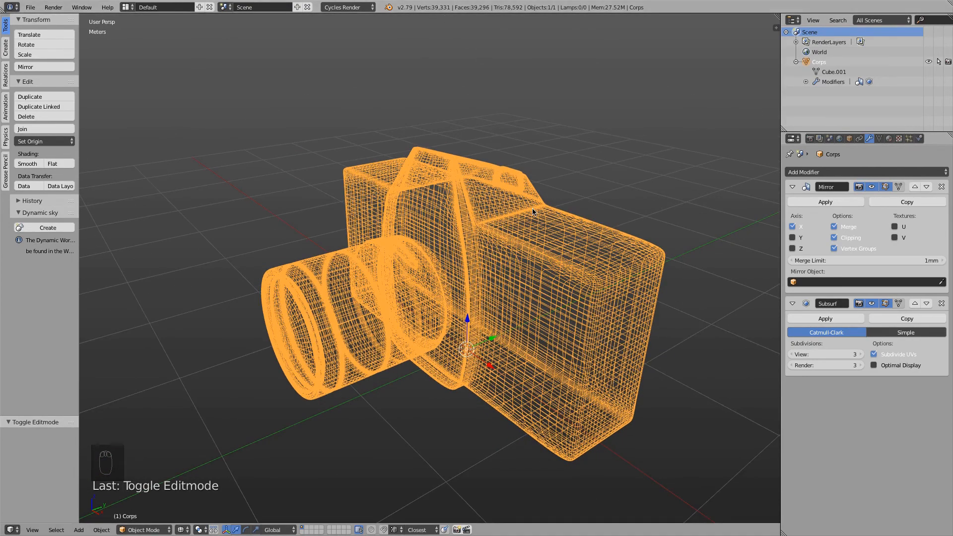
pyautogui.click(822, 355)
pyautogui.moveTo(822, 356); pyautogui.dragTo(797, 355)
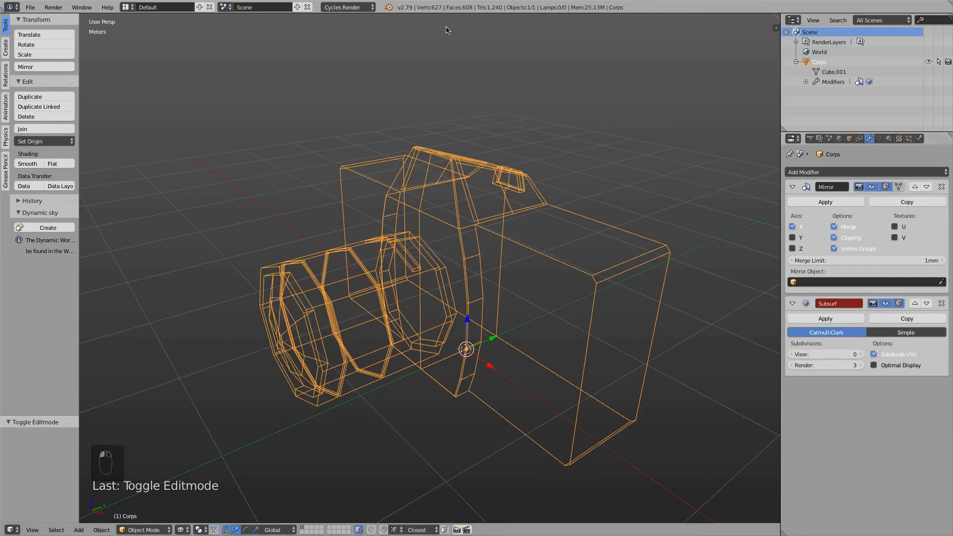
pyautogui.click(862, 354)
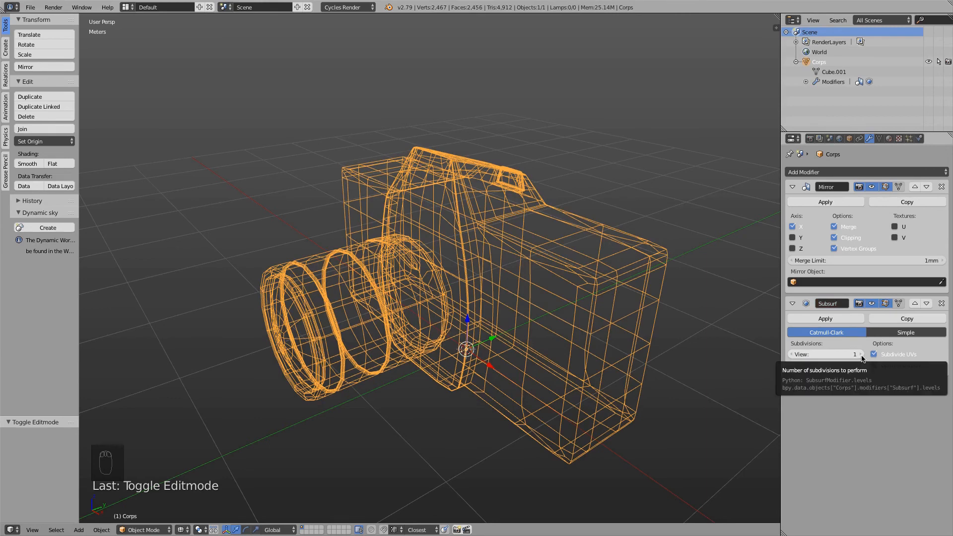
pyautogui.click(862, 355)
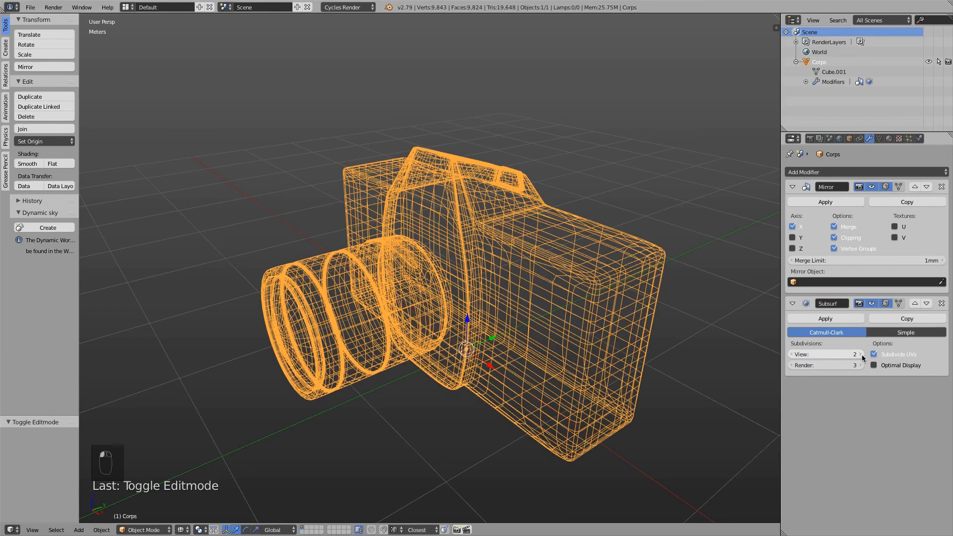
pyautogui.click(862, 355)
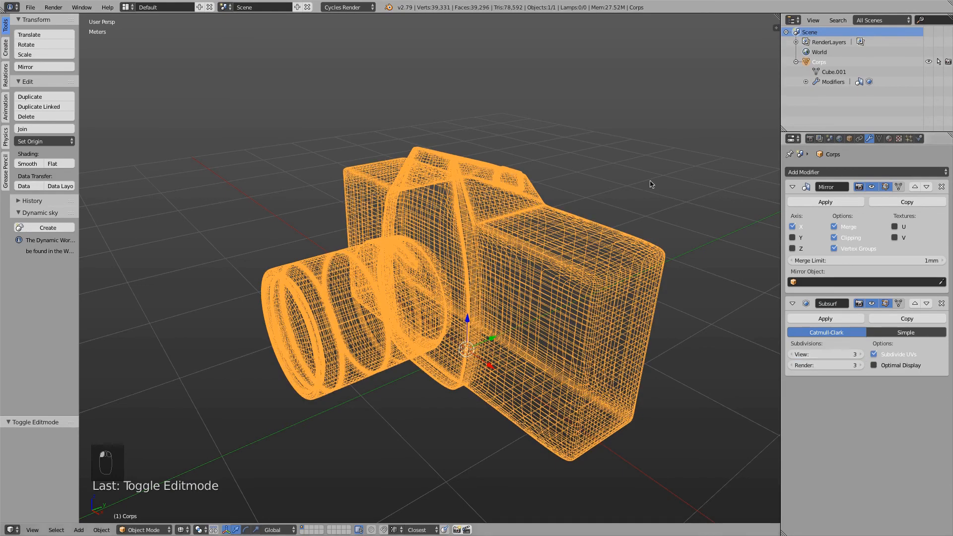
pyautogui.moveTo(491, 241); pyautogui.dragTo(527, 234, button='middle')
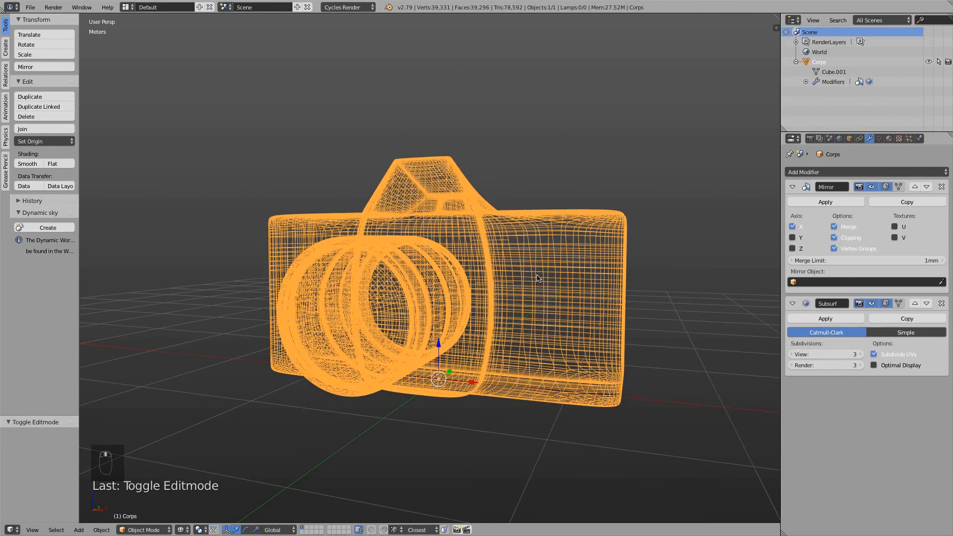
pyautogui.press('z')
pyautogui.moveTo(618, 186)
pyautogui.mouseDown(button='middle')
pyautogui.moveTo(594, 222)
pyautogui.moveTo(570, 113)
pyautogui.mouseUp(button='middle')
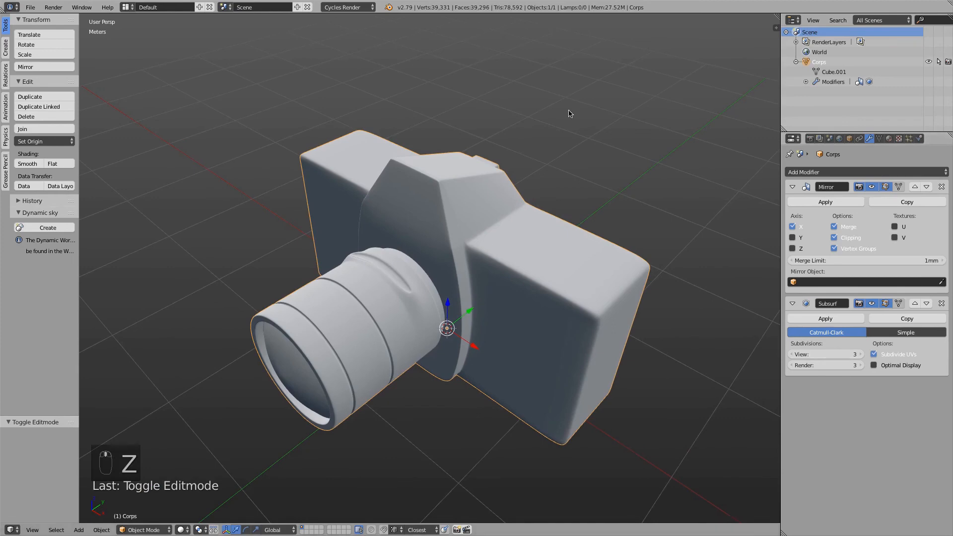
pyautogui.moveTo(516, 350); pyautogui.dragTo(556, 317, button='middle')
pyautogui.scroll(1, 539, 275)
pyautogui.scroll(-2, 555, 318)
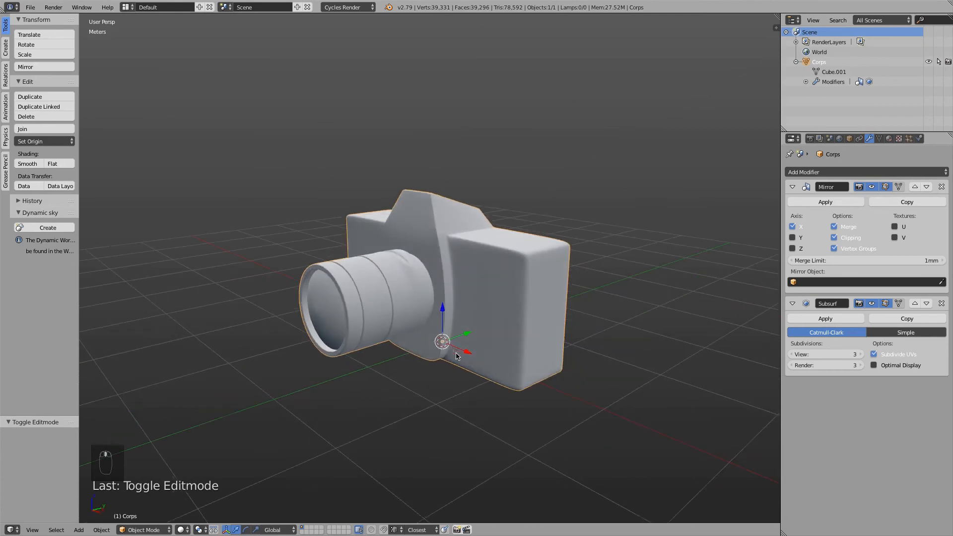
# Step: Try Subsurf view subdivisions of 4 and inspect the camera's body and lens up close
pyautogui.click(862, 354)
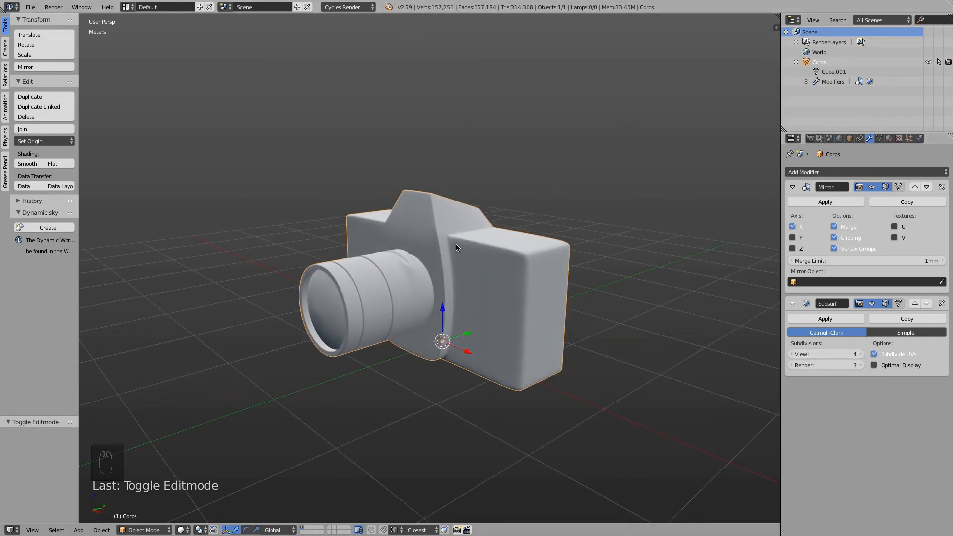
pyautogui.press('z')
pyautogui.scroll(6, 390, 216)
pyautogui.press('z')
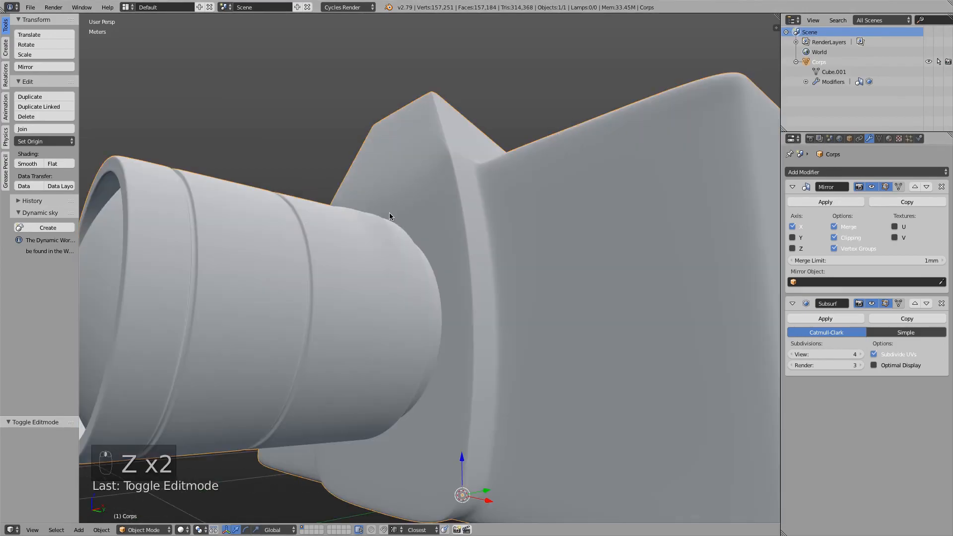
pyautogui.moveTo(456, 209); pyautogui.dragTo(446, 193, button='middle')
pyautogui.moveTo(387, 372)
pyautogui.mouseDown(button='middle')
pyautogui.moveTo(384, 313)
pyautogui.moveTo(384, 366)
pyautogui.mouseUp(button='middle')
pyautogui.scroll(-3, 382, 359)
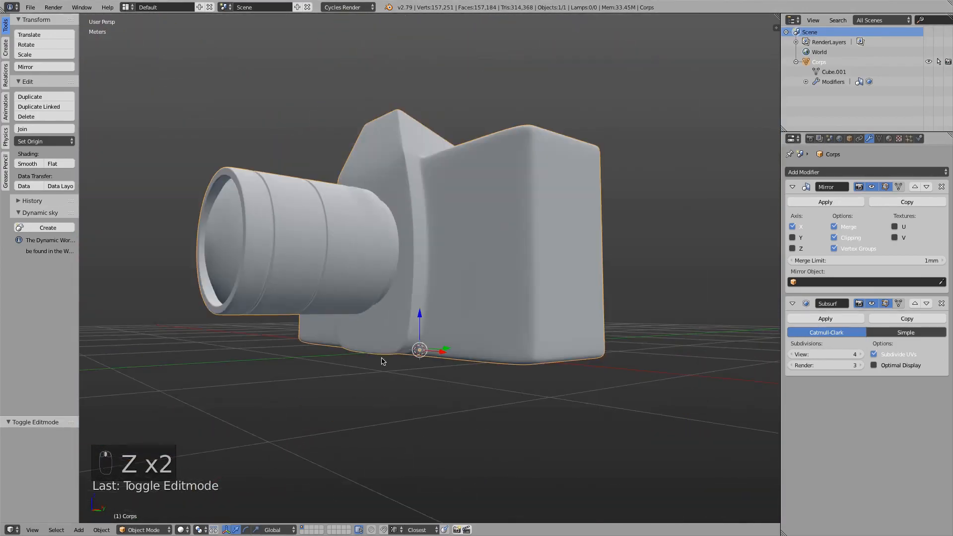
pyautogui.scroll(-3, 381, 358)
pyautogui.moveTo(401, 239); pyautogui.dragTo(389, 319, button='middle')
pyautogui.scroll(3, 347, 340)
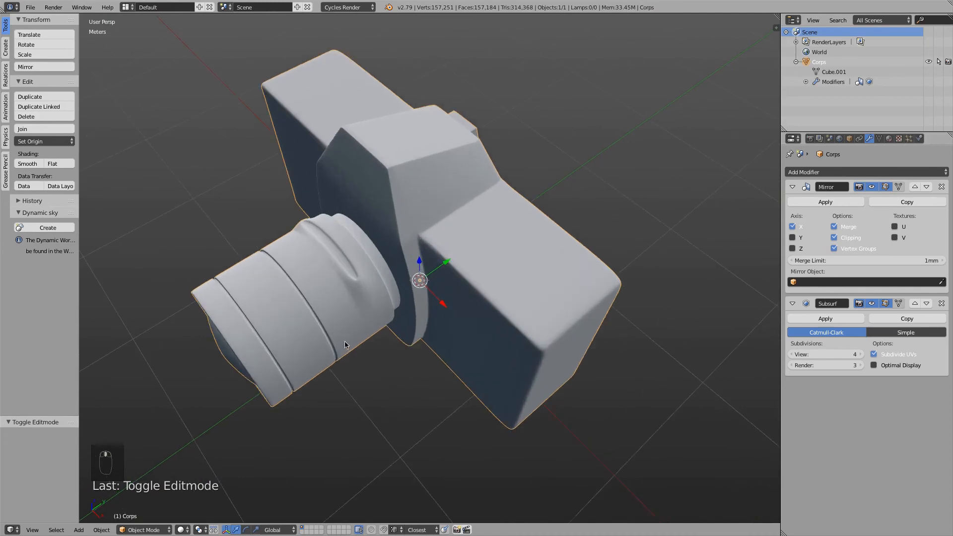
pyautogui.moveTo(338, 293); pyautogui.dragTo(358, 274, button='middle')
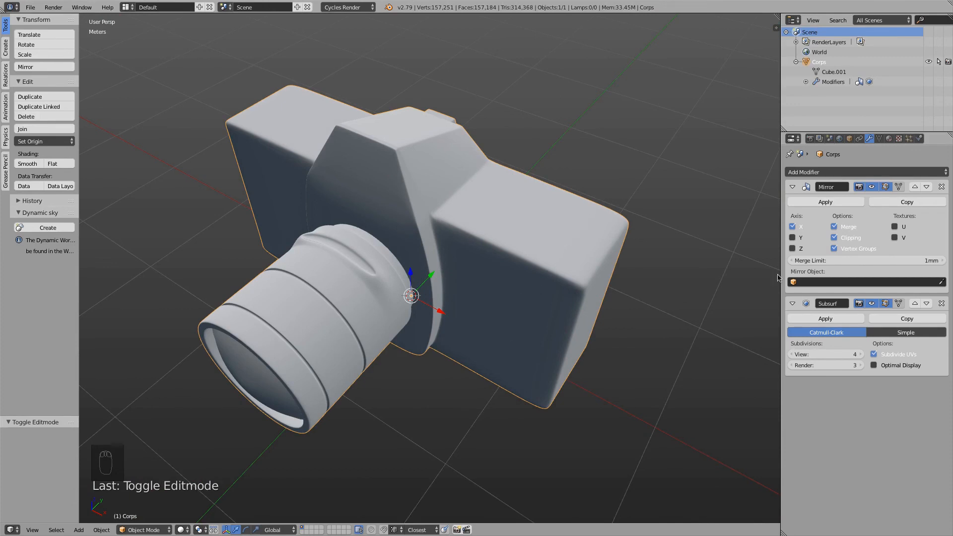
# Step: Lower the Subsurf view subdivisions to 0, raise them to 2 and check the control mesh in Edit Mode
pyautogui.click(790, 358)
pyautogui.click(791, 357)
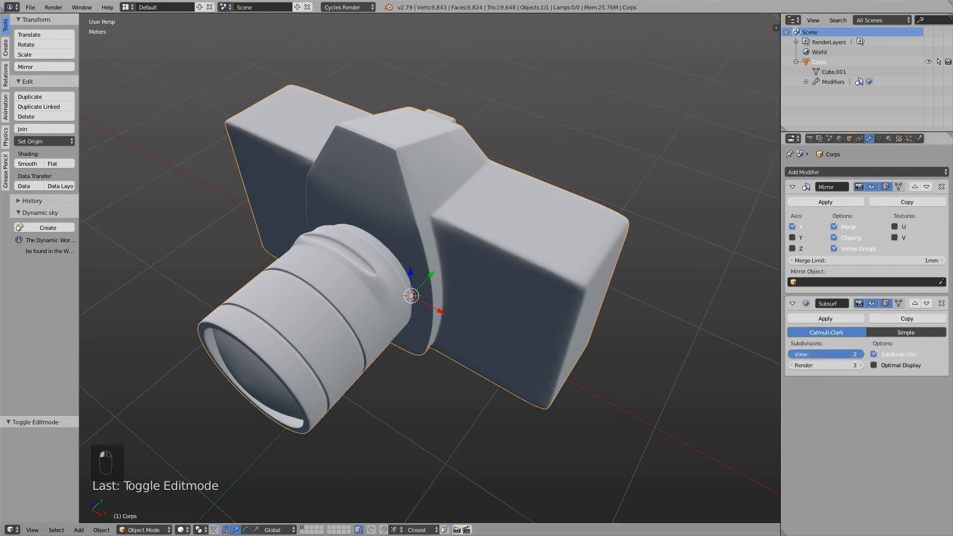
pyautogui.click(791, 358)
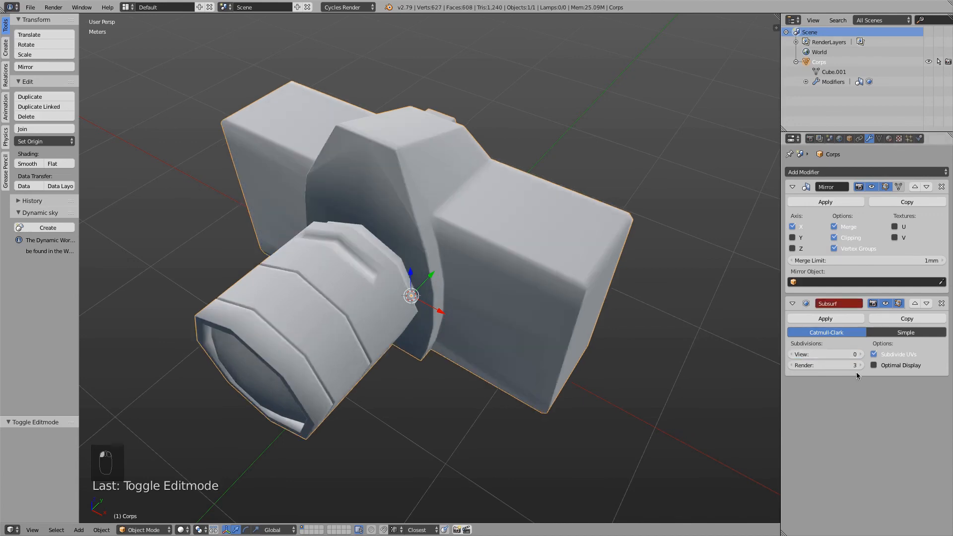
pyautogui.click(861, 354)
pyautogui.moveTo(515, 343); pyautogui.dragTo(374, 263, button='middle')
pyautogui.press('Tab')
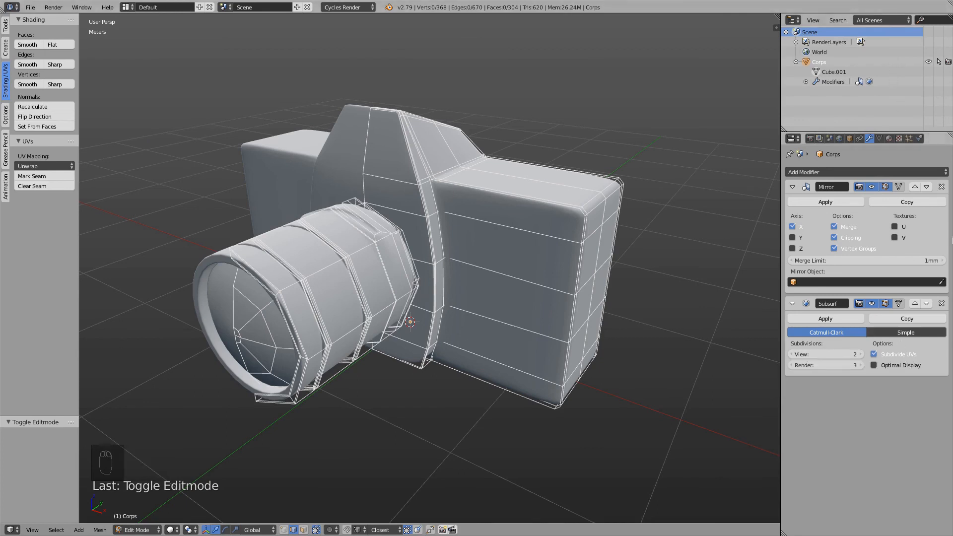
# Step: Back in Object Mode, step through the undo history until the Subsurf view subdivisions are 3
pyautogui.press('Tab')
pyautogui.press('super+z')
pyautogui.press('super+z')
pyautogui.press('super+z')
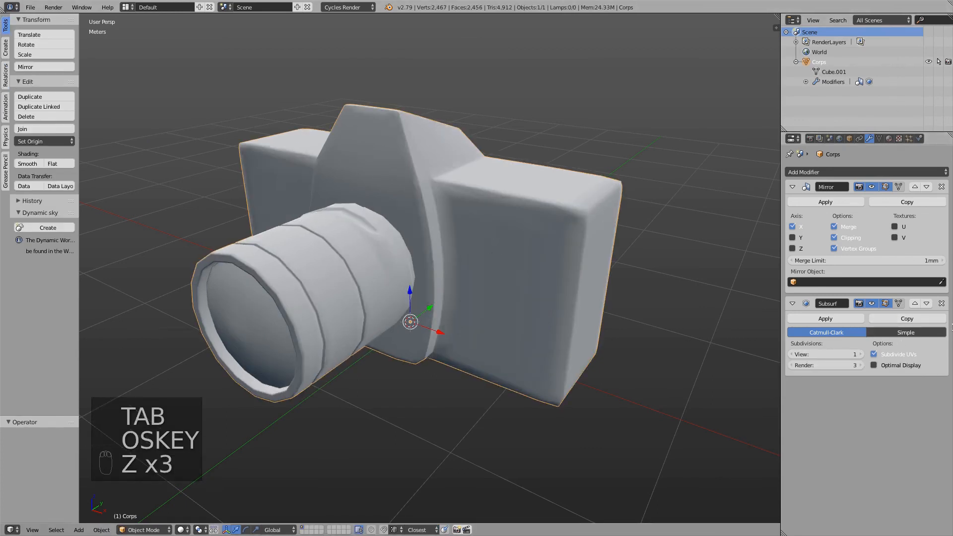
pyautogui.press('super+z')
pyautogui.press('super+z')
pyautogui.press('super+z')
pyautogui.press('super+z')
pyautogui.press('super+z')
pyautogui.press('super+z')
pyautogui.press('super+z')
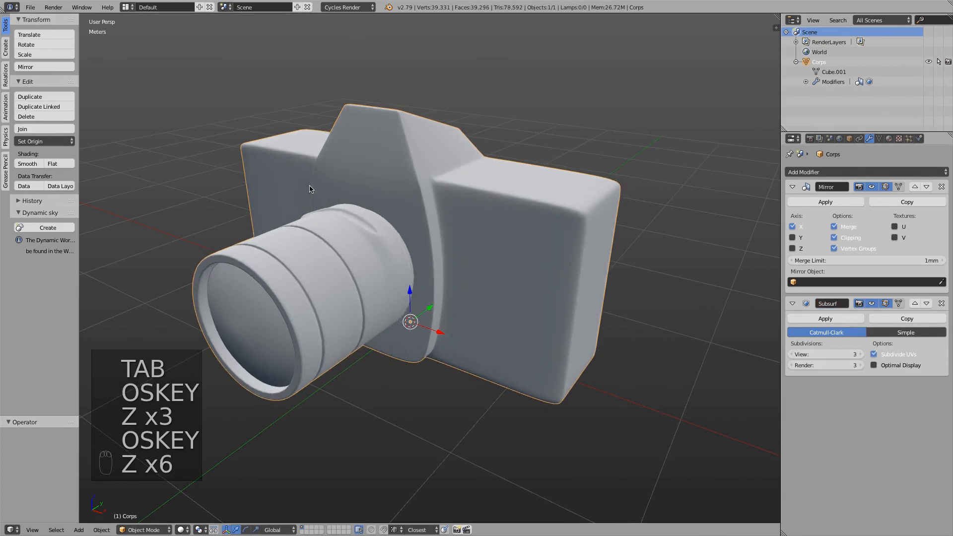
pyautogui.press('super')
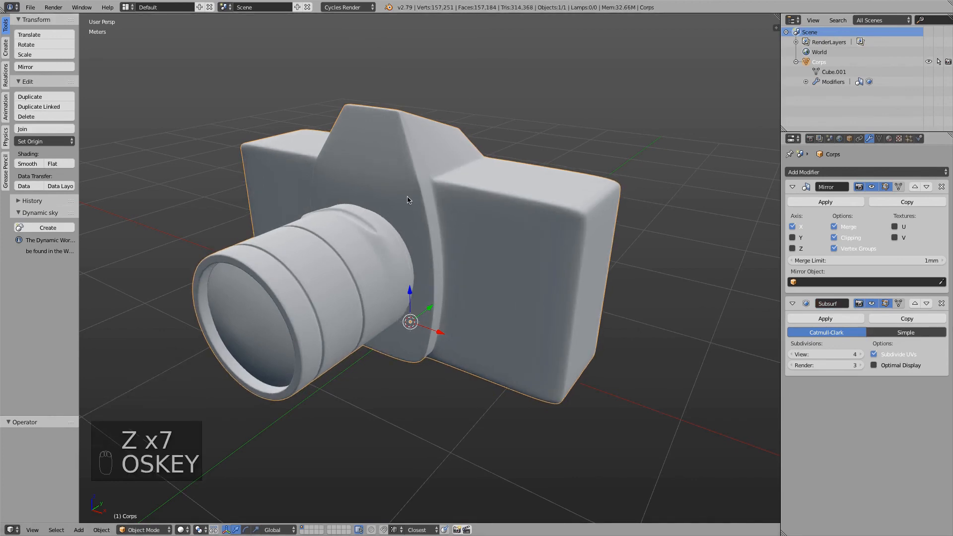
pyautogui.press('super+z')
pyautogui.press('super+z')
pyautogui.press('super+z')
pyautogui.press('super+z')
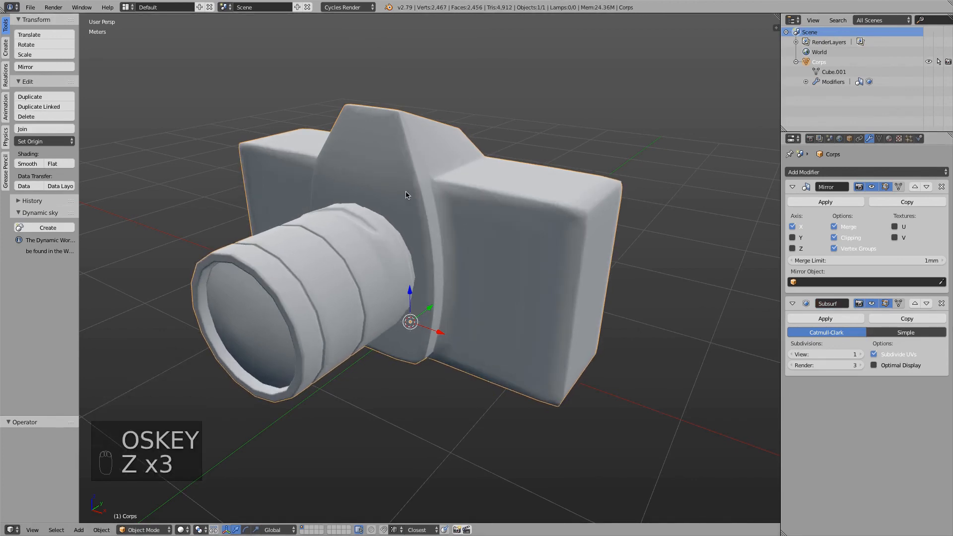
pyautogui.press('super+z')
pyautogui.press('super+z')
pyautogui.moveTo(510, 326); pyautogui.dragTo(286, 357, button='middle')
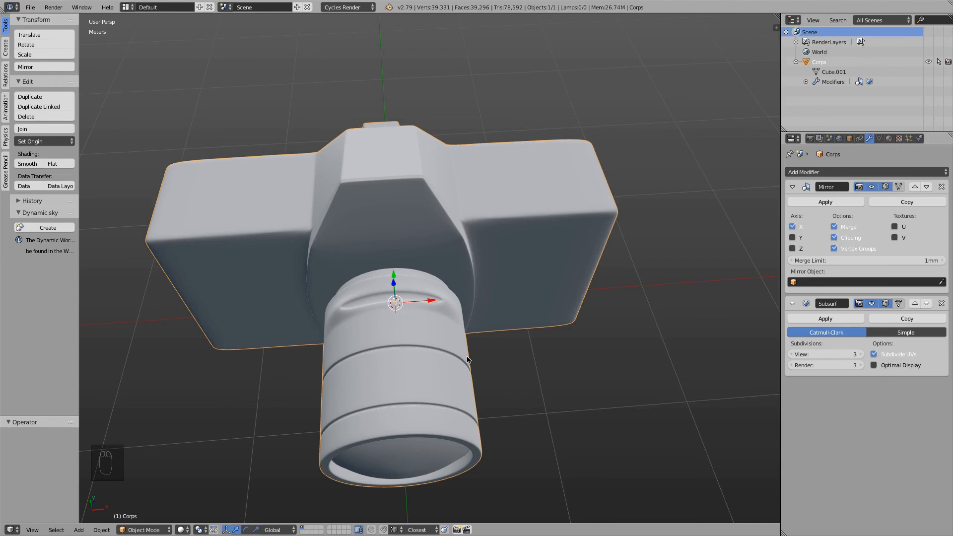
pyautogui.moveTo(498, 344); pyautogui.dragTo(460, 381, button='middle')
pyautogui.scroll(-2, 469, 274)
pyautogui.scroll(2, 460, 382)
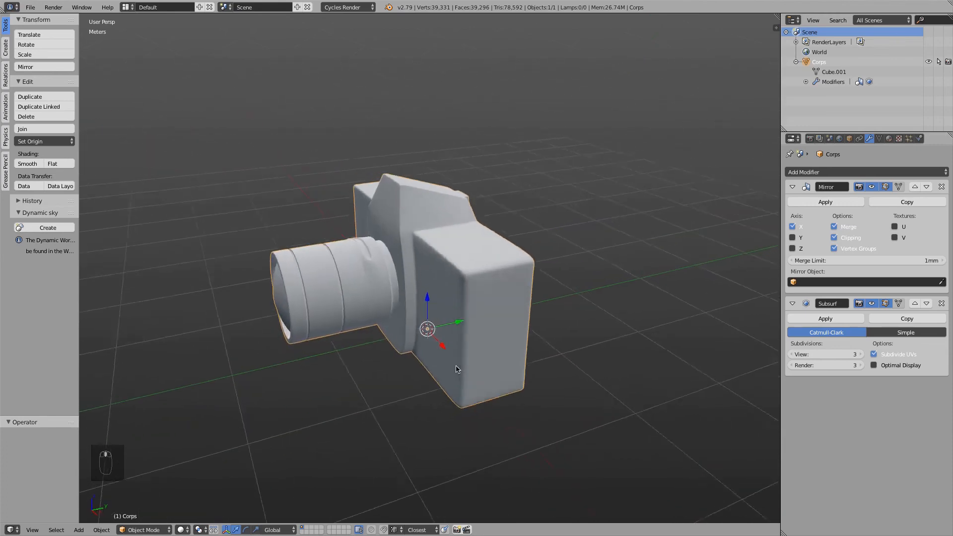